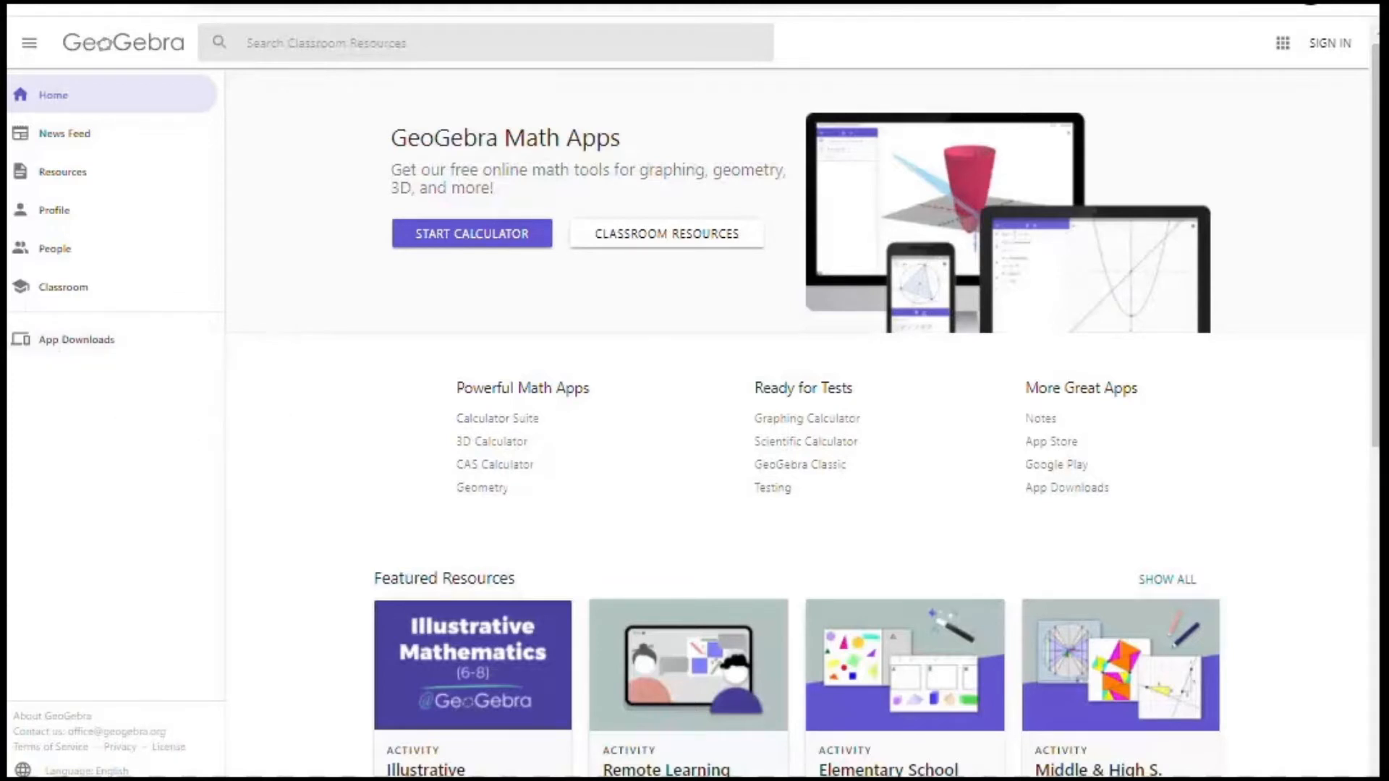
{"action": "left_click", "coordinate": [86, 343]}
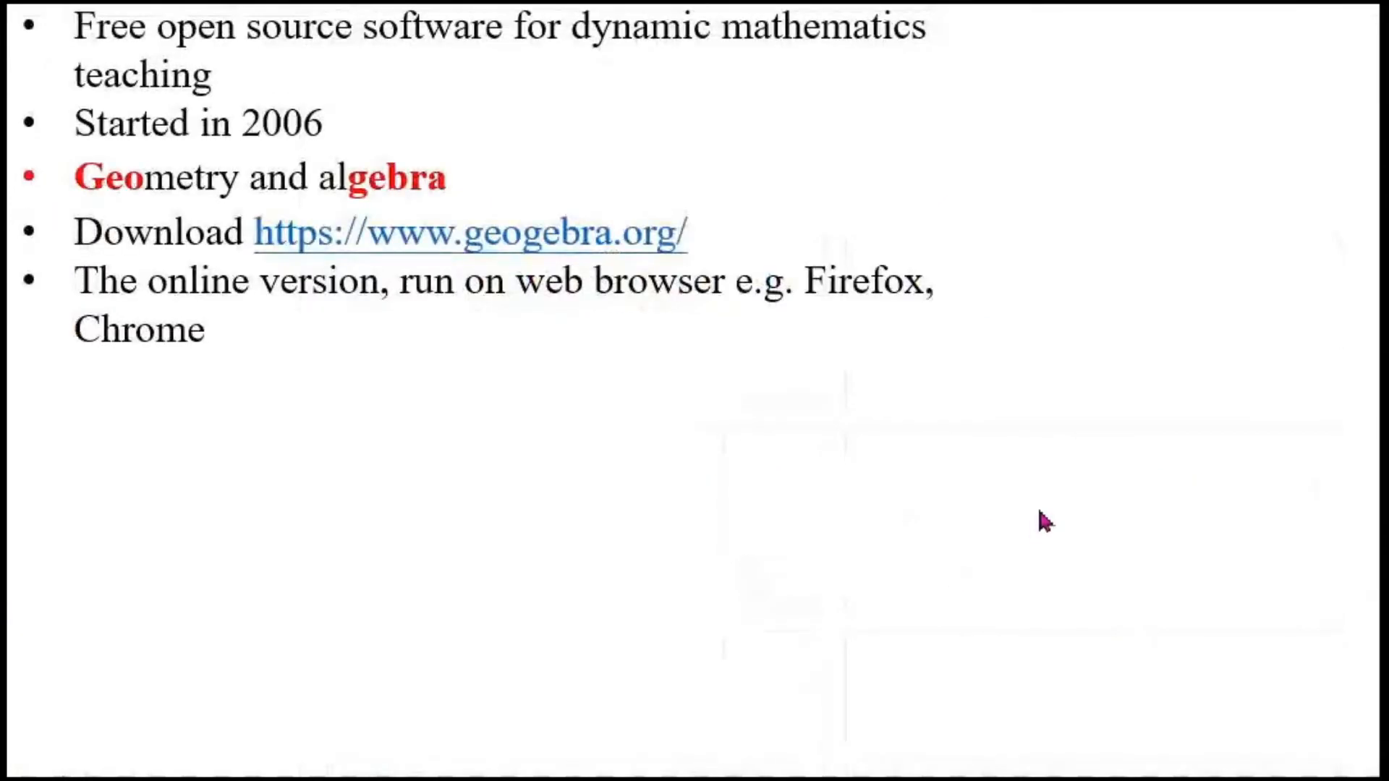
{"action": "left_click", "coordinate": [1040, 512]}
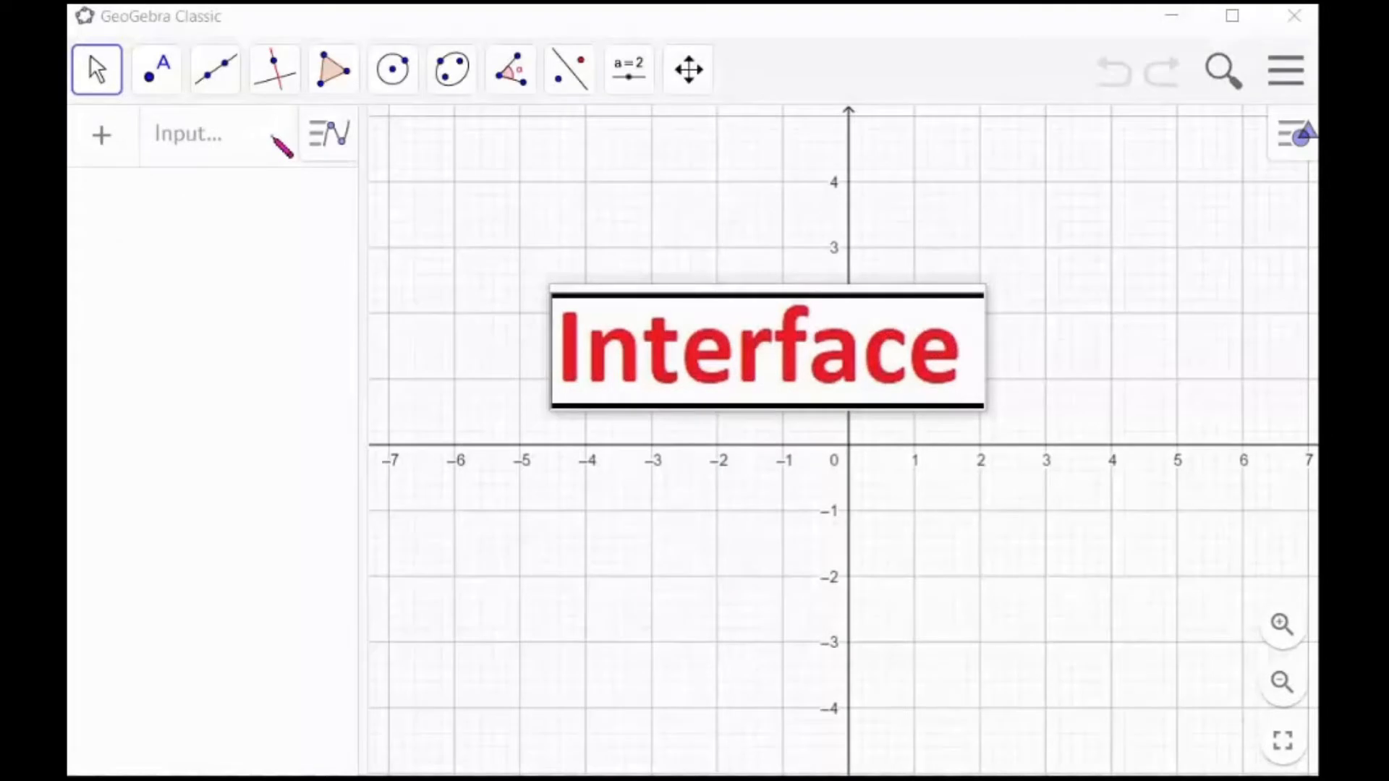
{"action": "mouse_move", "coordinate": [272, 136]}
{"action": "left_mouse_down"}
{"action": "mouse_move", "coordinate": [198, 116]}
{"action": "mouse_move", "coordinate": [151, 136]}
{"action": "mouse_move", "coordinate": [206, 150]}
{"action": "mouse_move", "coordinate": [271, 138]}
{"action": "left_mouse_up"}
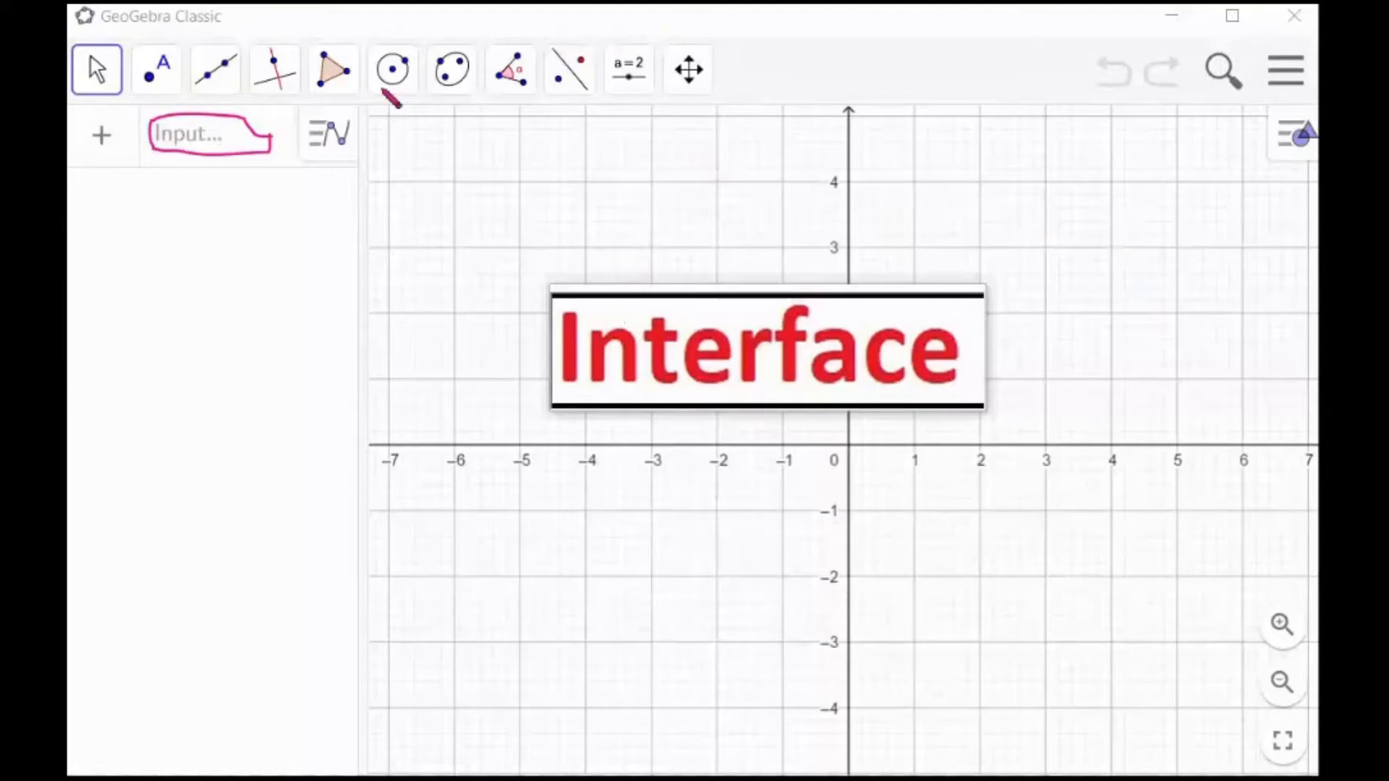
{"action": "mouse_move", "coordinate": [161, 94]}
{"action": "left_mouse_down"}
{"action": "mouse_move", "coordinate": [731, 94]}
{"action": "mouse_move", "coordinate": [746, 81]}
{"action": "left_mouse_up"}
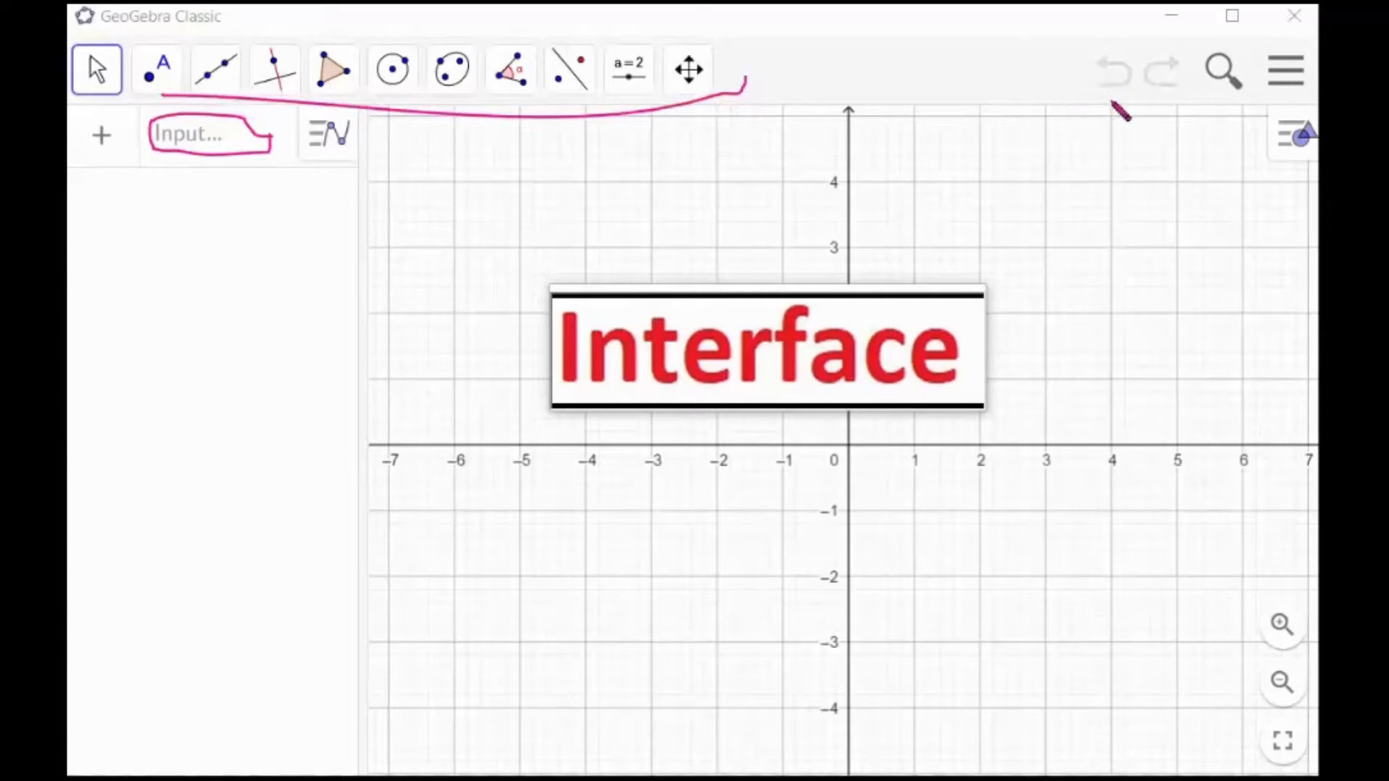
{"action": "left_click_drag", "start_coordinate": [1210, 100], "coordinate": [1228, 103]}
{"action": "mouse_move", "coordinate": [358, 166]}
{"action": "left_mouse_down"}
{"action": "mouse_move", "coordinate": [356, 122]}
{"action": "mouse_move", "coordinate": [322, 118]}
{"action": "mouse_move", "coordinate": [300, 153]}
{"action": "mouse_move", "coordinate": [348, 169]}
{"action": "left_mouse_up"}
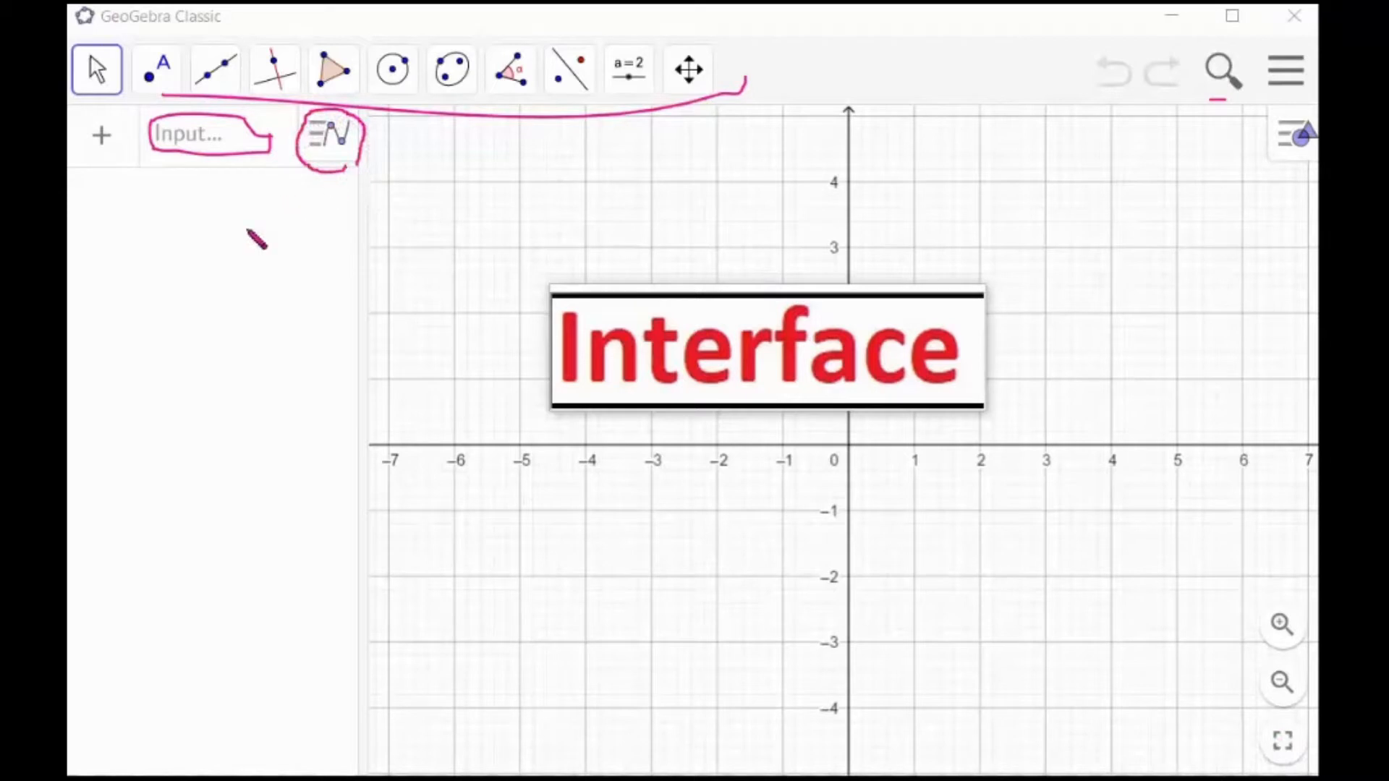
{"action": "mouse_move", "coordinate": [1311, 109]}
{"action": "left_mouse_down"}
{"action": "mouse_move", "coordinate": [1274, 118]}
{"action": "mouse_move", "coordinate": [1269, 173]}
{"action": "mouse_move", "coordinate": [1318, 155]}
{"action": "left_mouse_up"}
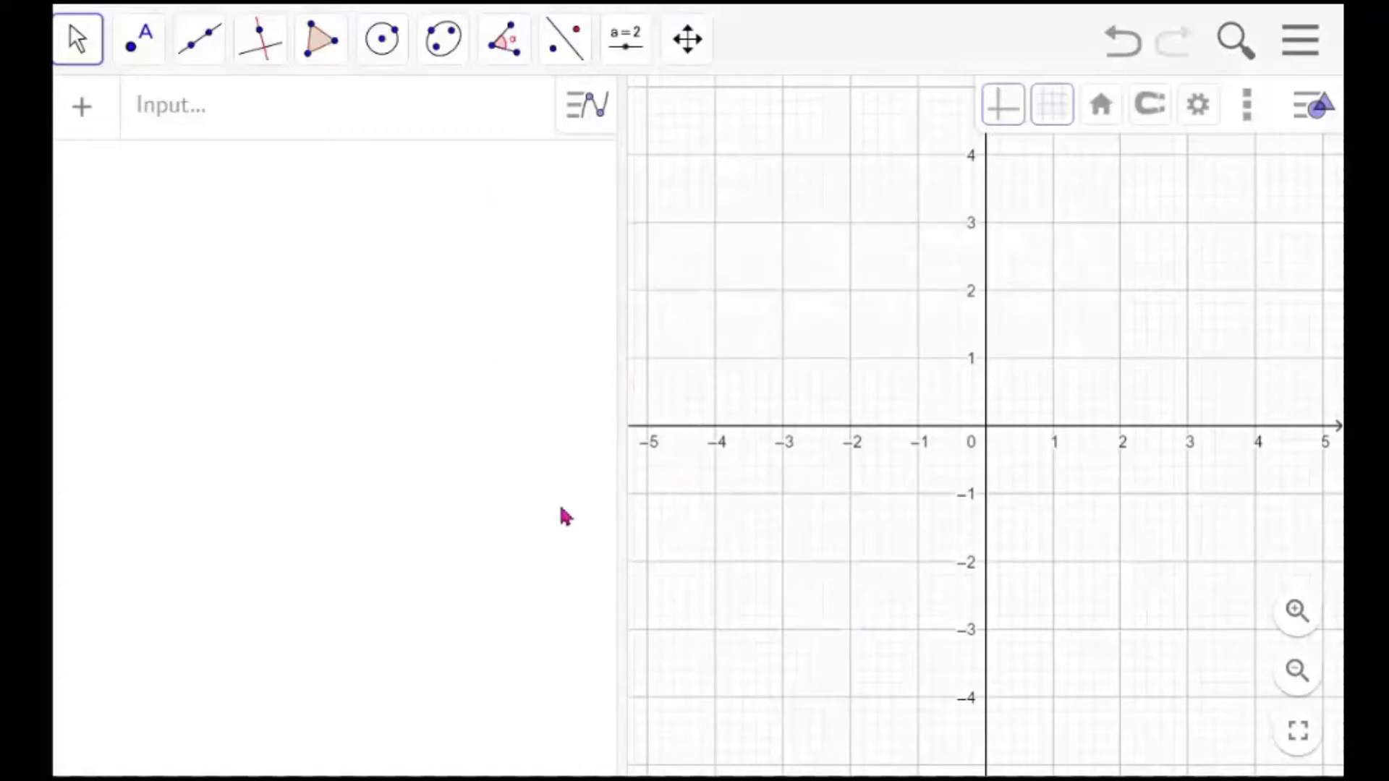
Widen the algebra view and enter pi as a new input
{"action": "left_click_drag", "start_coordinate": [617, 342], "coordinate": [784, 350]}
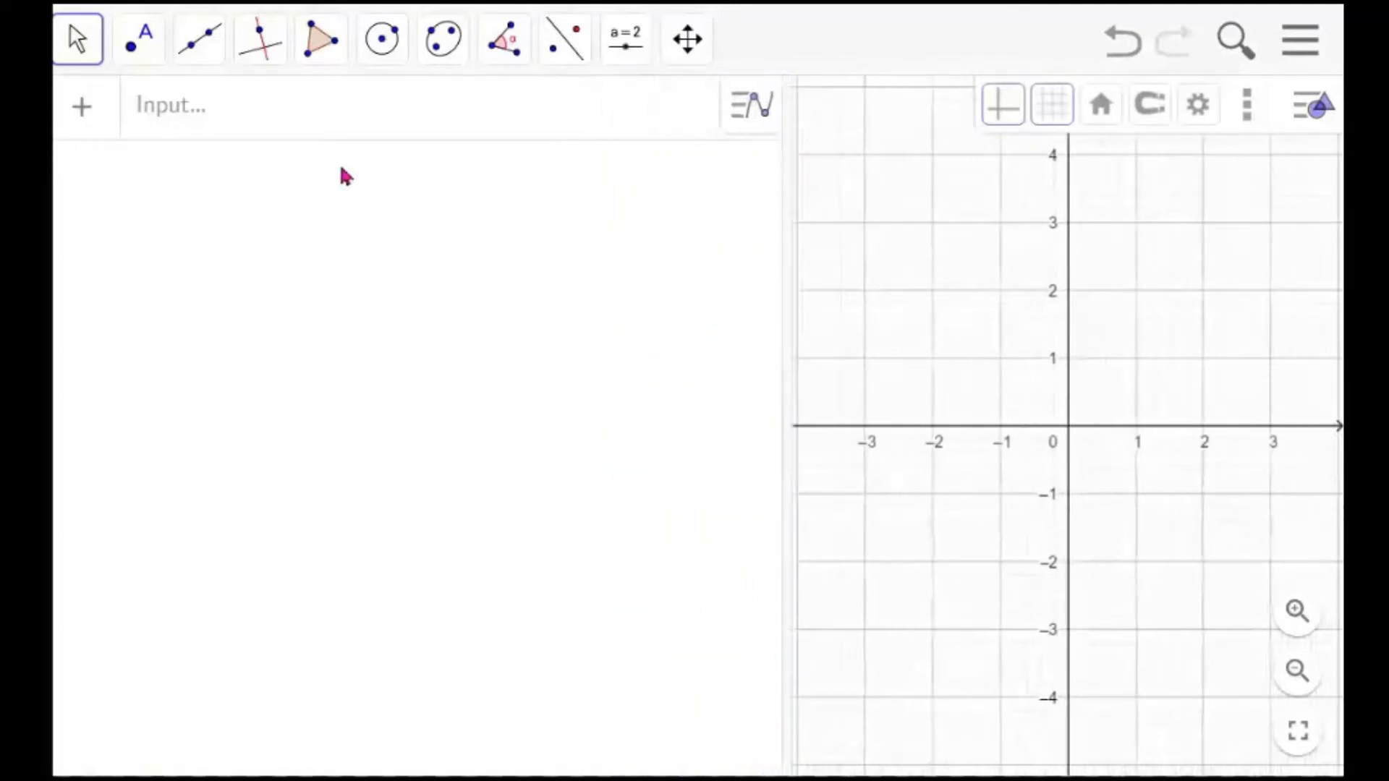
{"action": "left_click", "coordinate": [326, 124]}
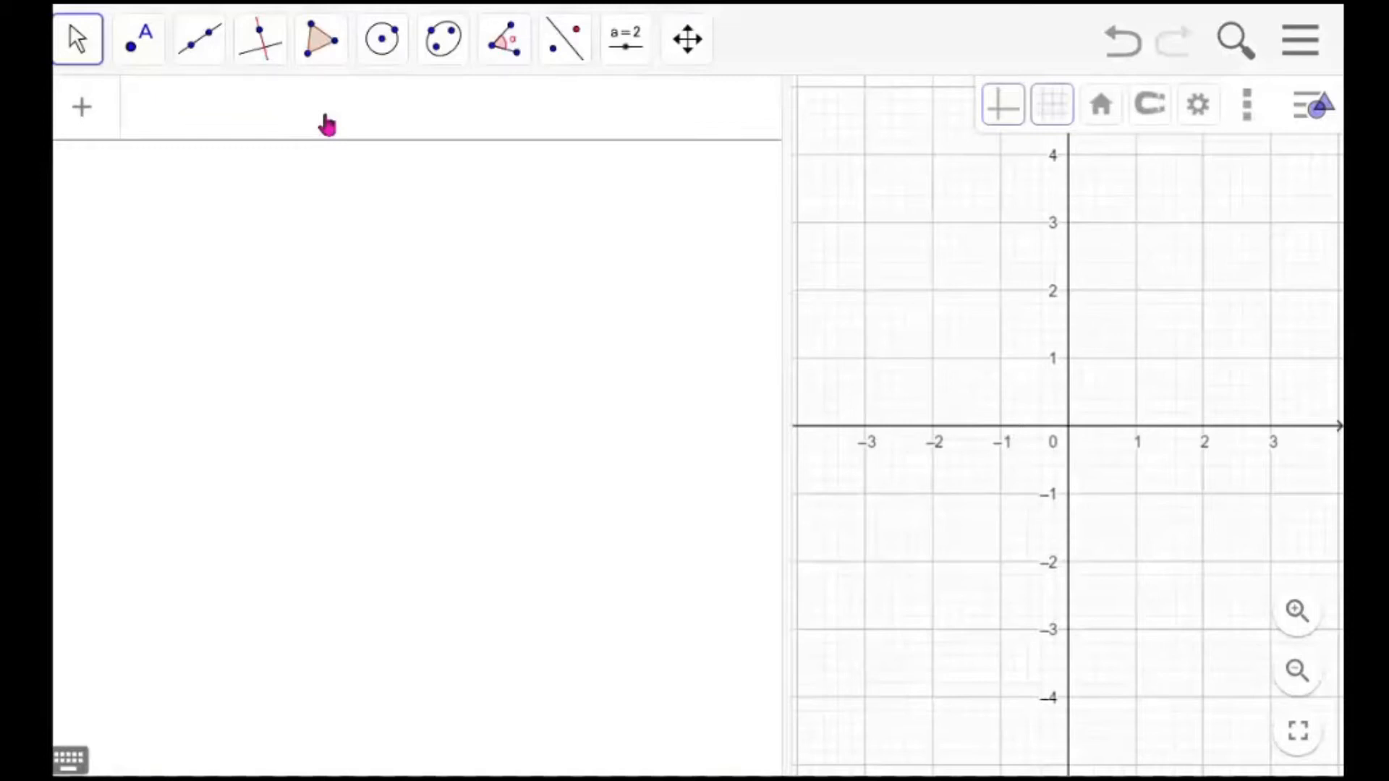
{"action": "type", "text": "pi"}
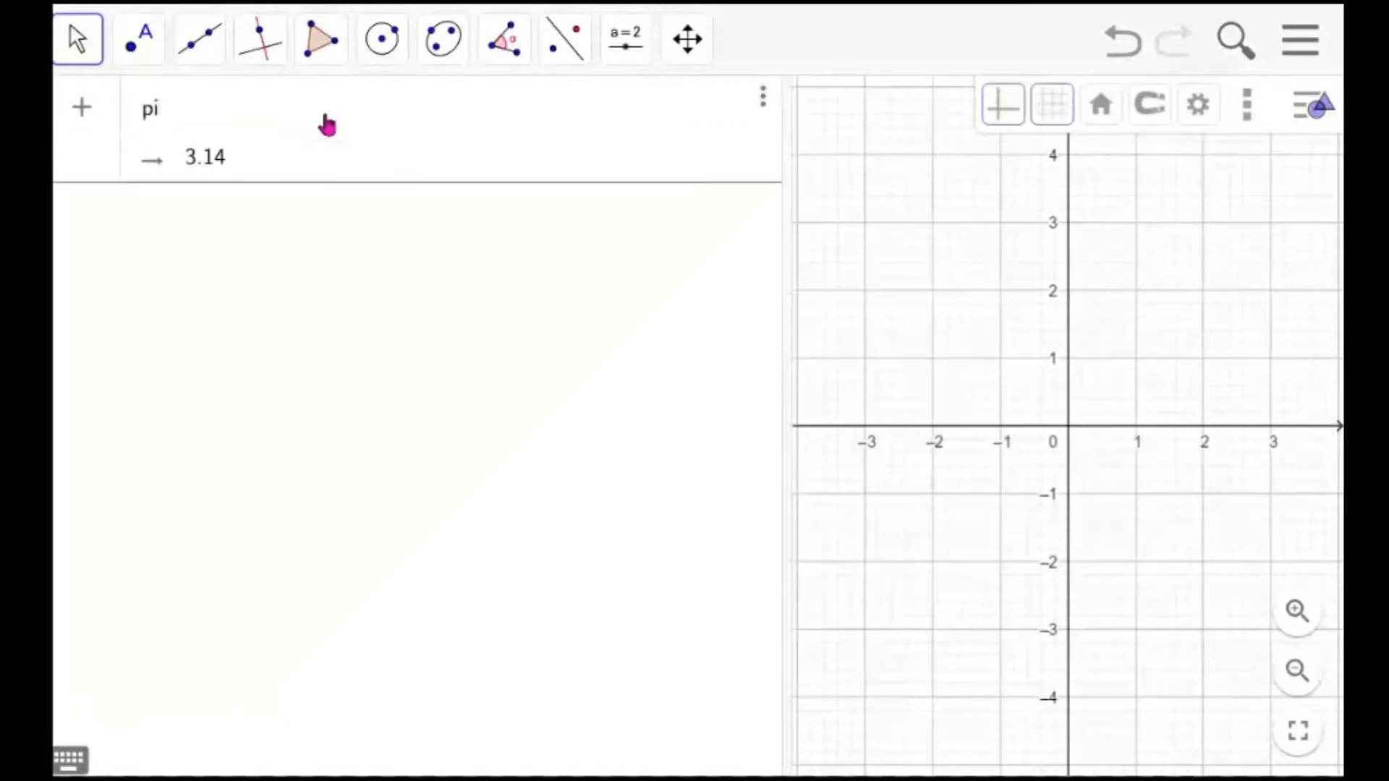
{"action": "key", "text": "Return"}
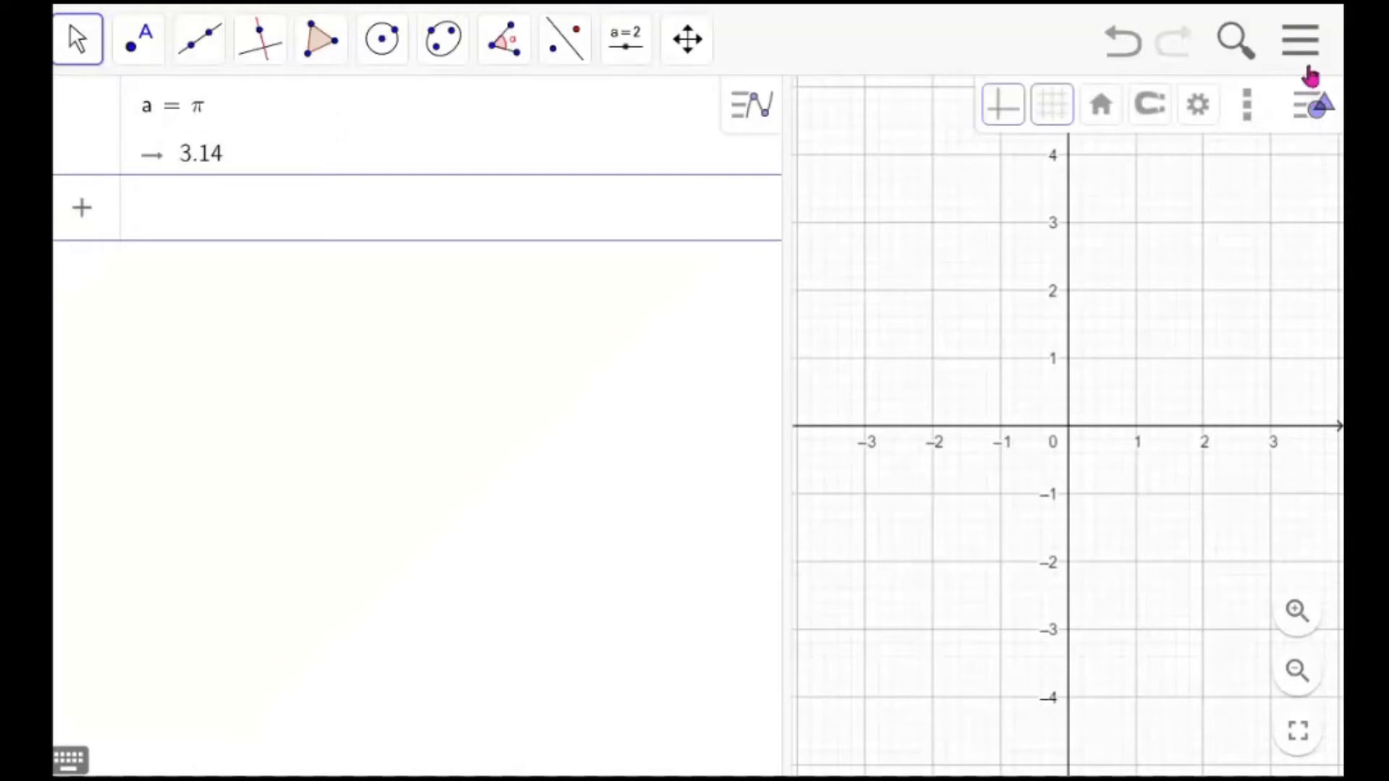
Set the global rounding to 4 Decimal Places, save the settings, and close the settings panel
{"action": "left_click", "coordinate": [1308, 56]}
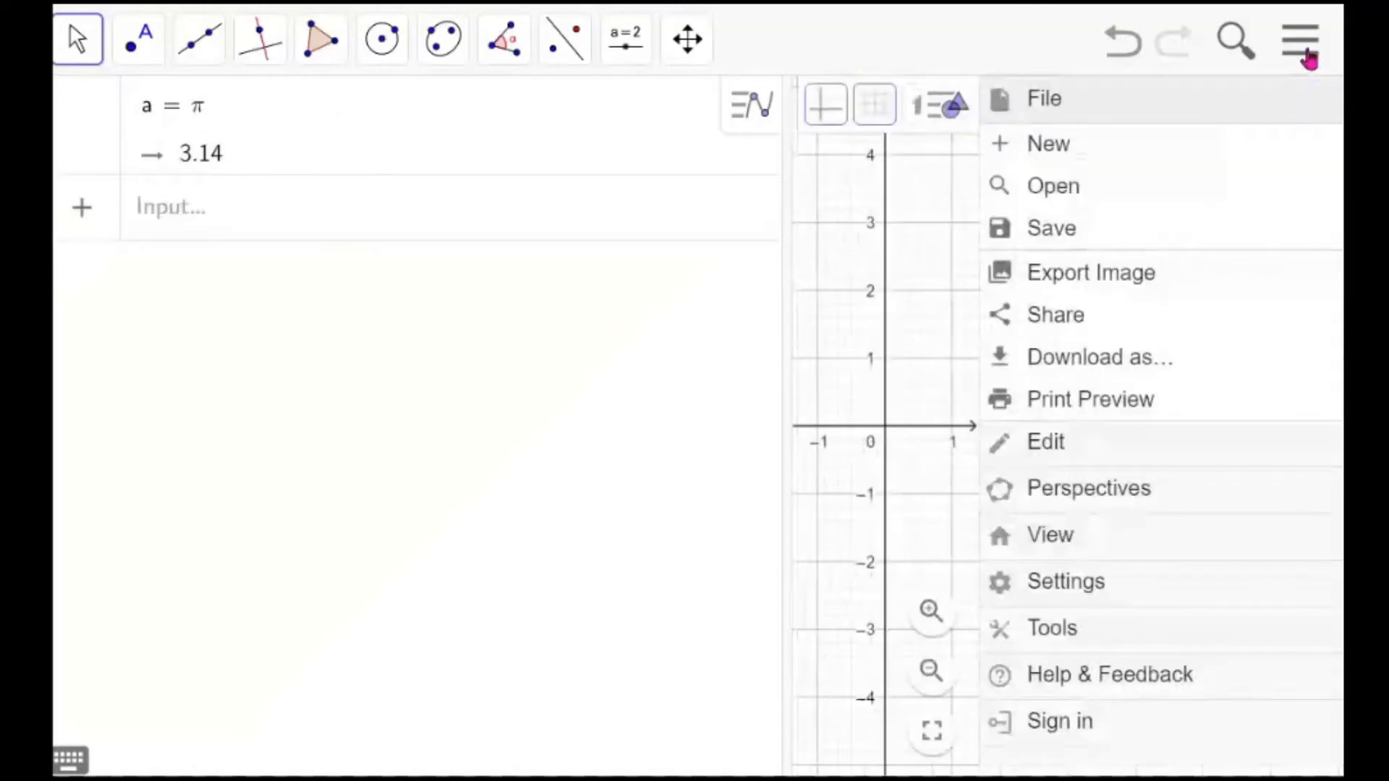
{"action": "left_click", "coordinate": [1106, 597]}
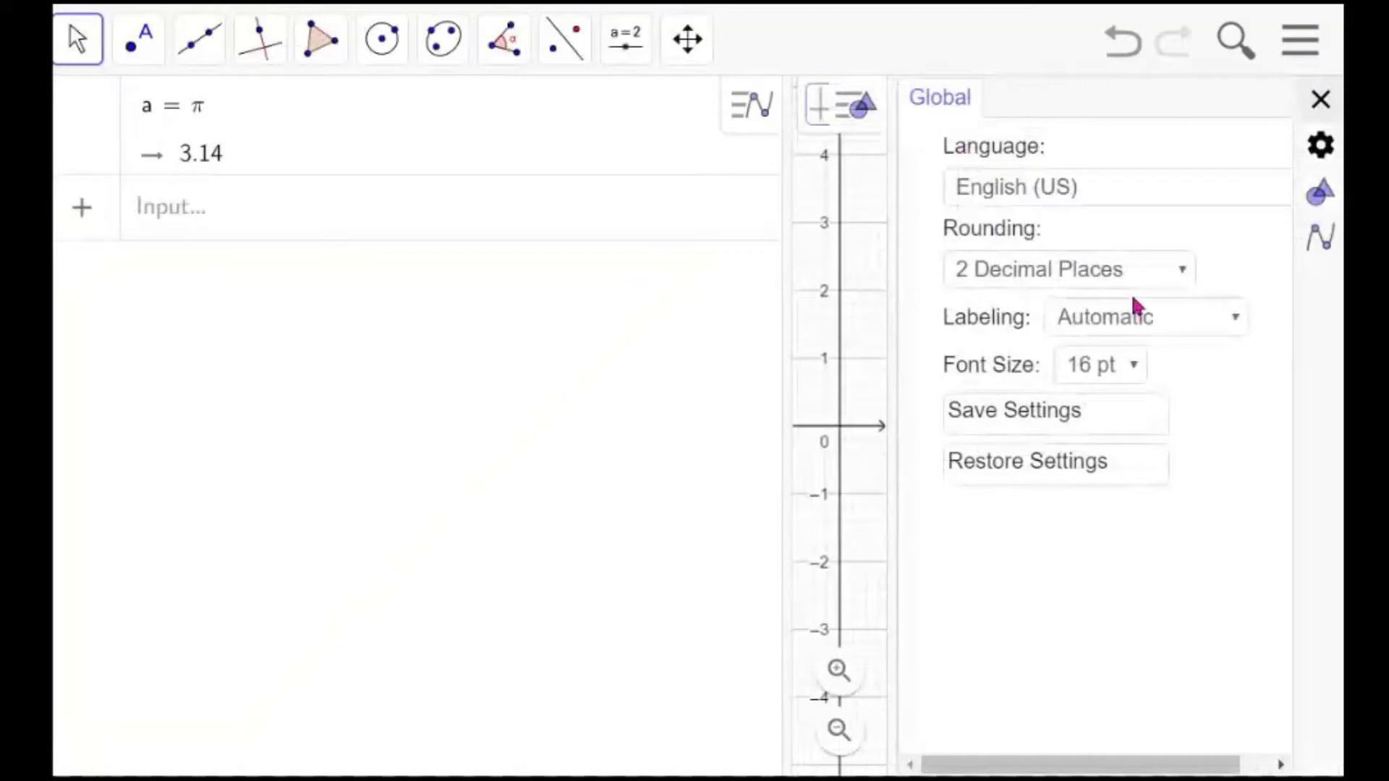
{"action": "left_click", "coordinate": [1183, 274]}
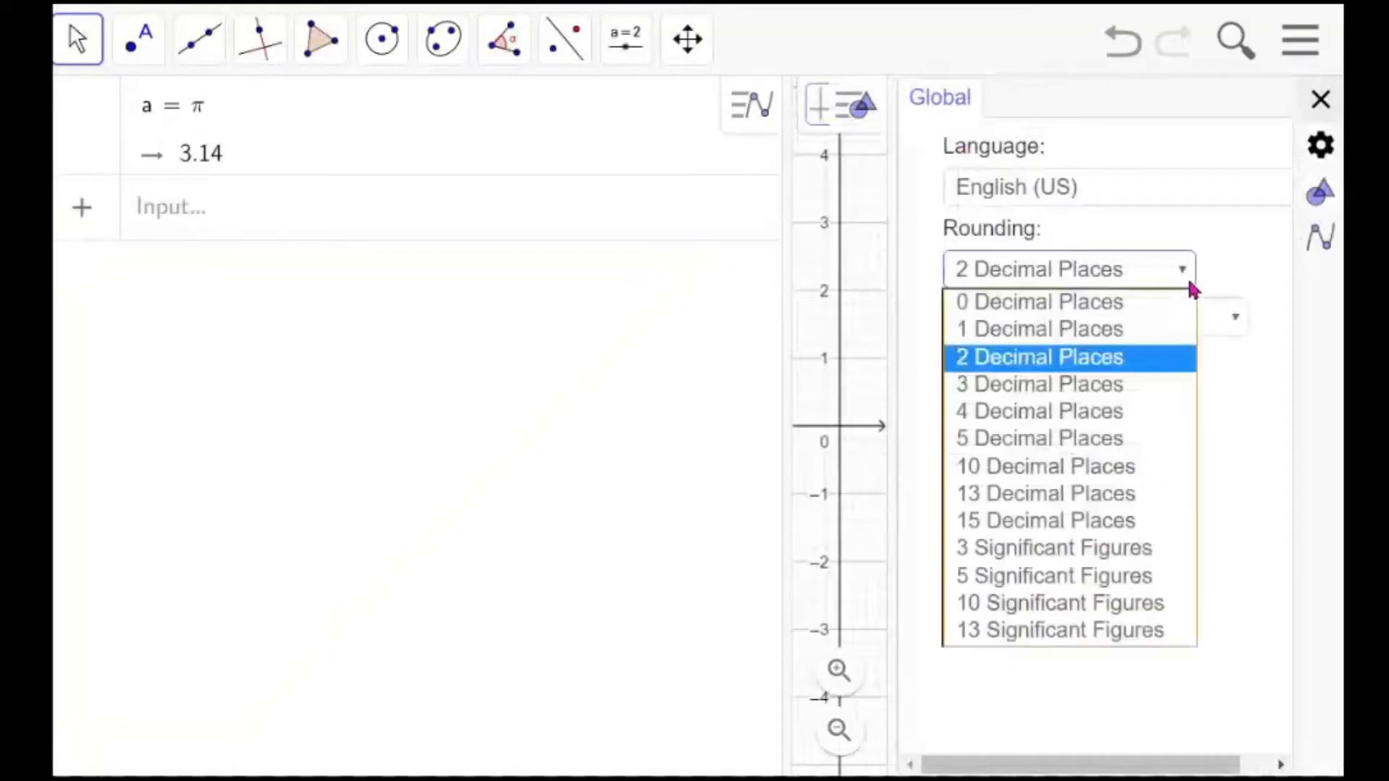
{"action": "left_click", "coordinate": [1085, 412]}
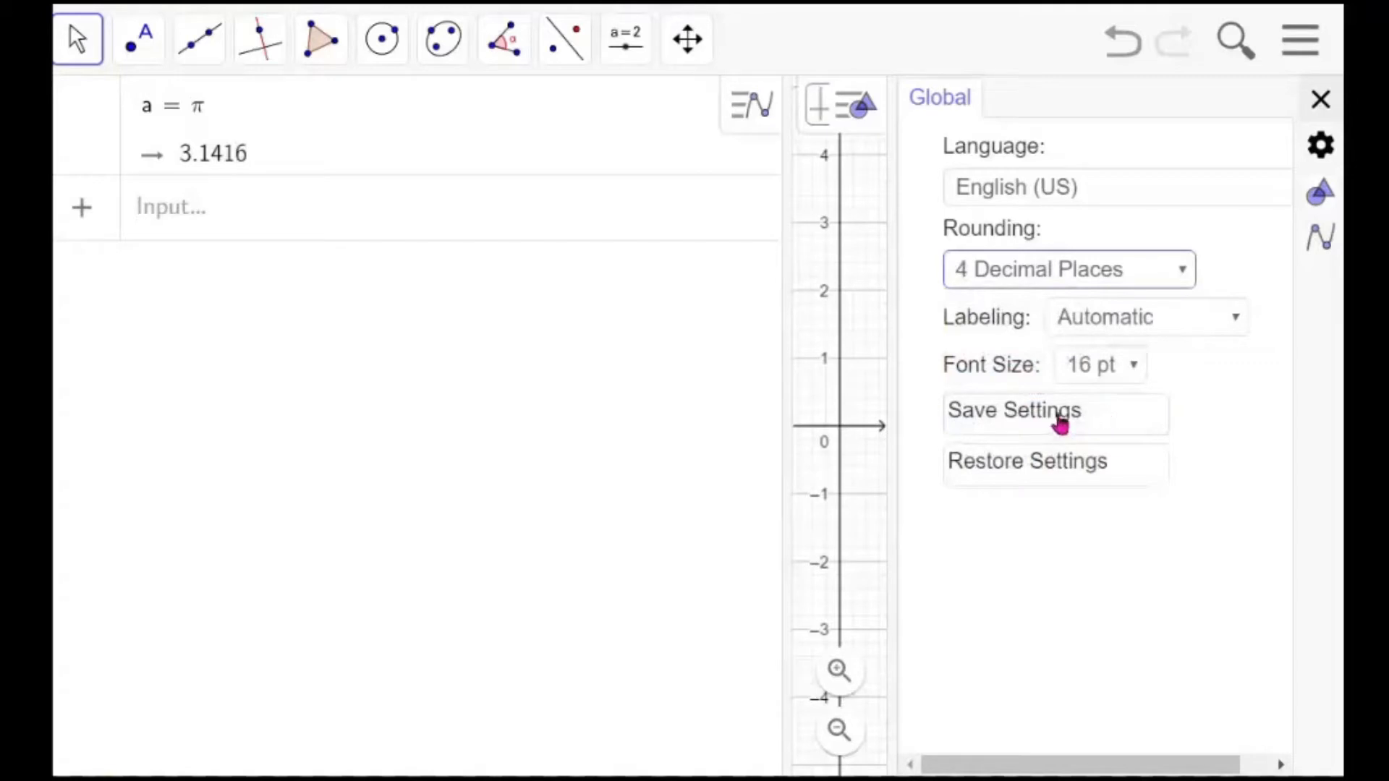
{"action": "left_click", "coordinate": [1061, 424]}
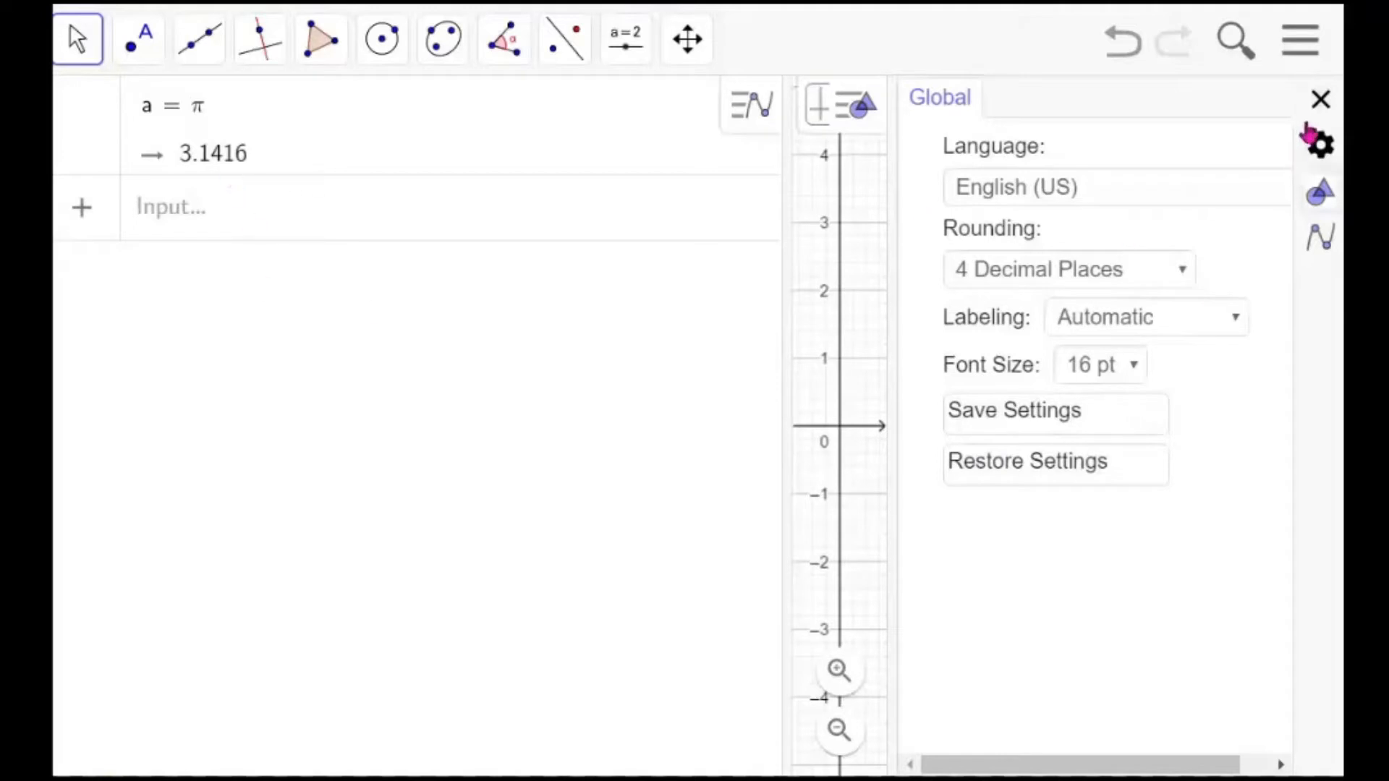
{"action": "left_click", "coordinate": [1321, 100]}
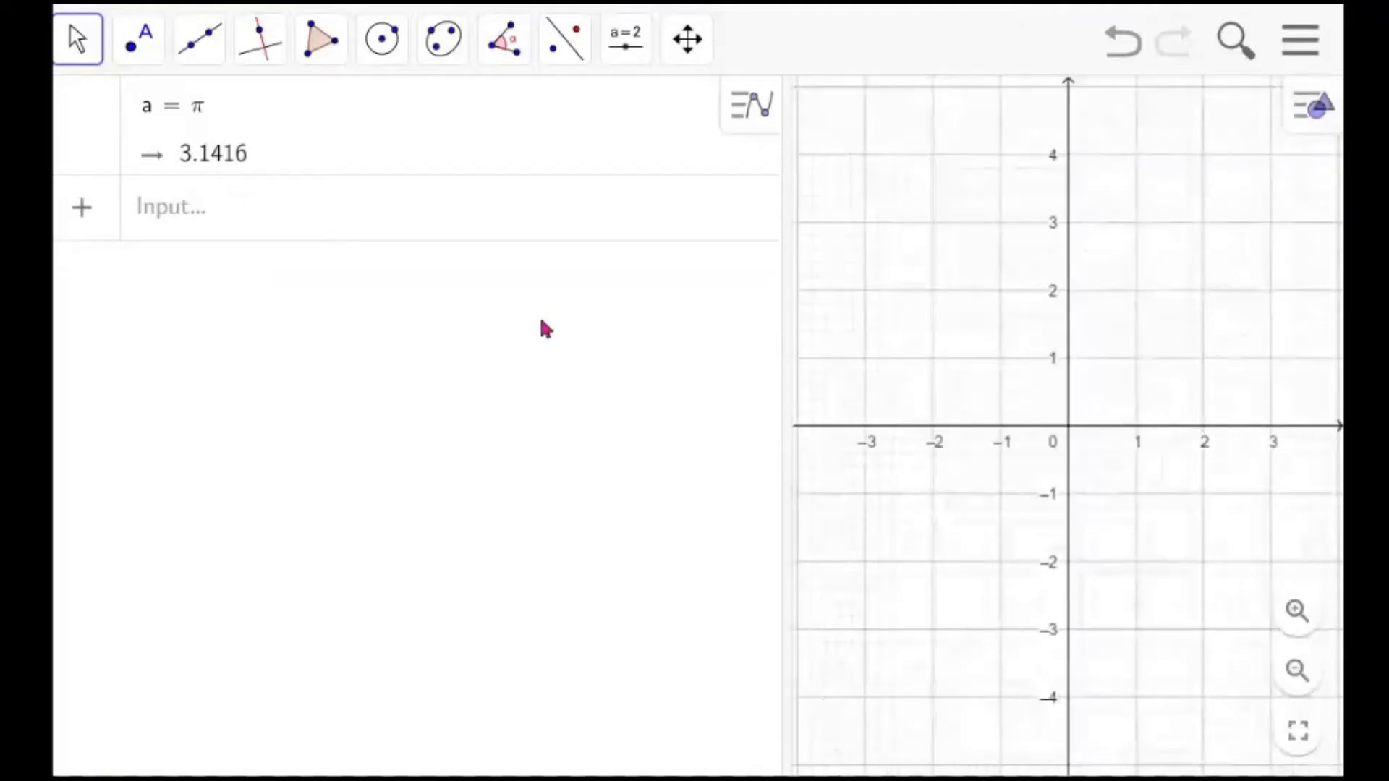
Enter sin(30) as a new input
{"action": "left_click", "coordinate": [364, 224]}
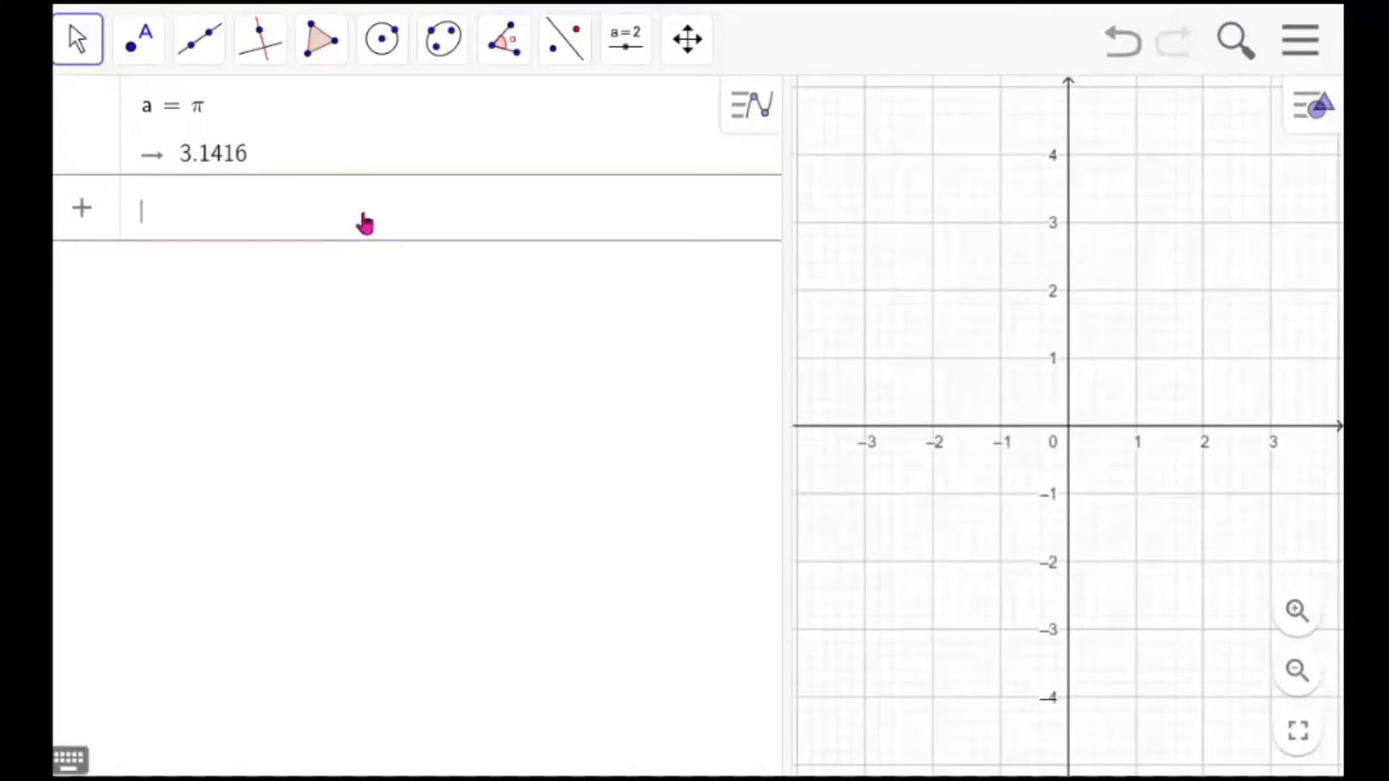
{"action": "type", "text": "sin"}
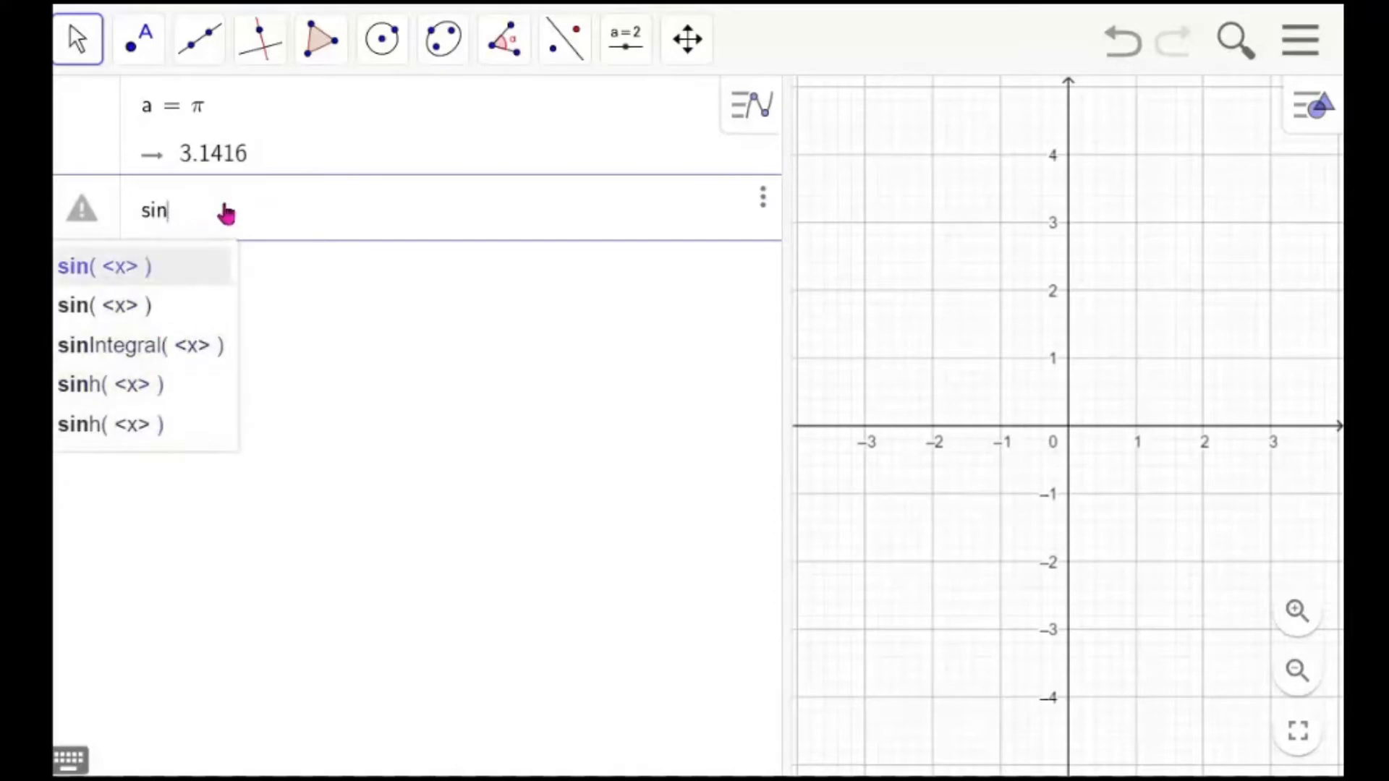
{"action": "type", "text": "("}
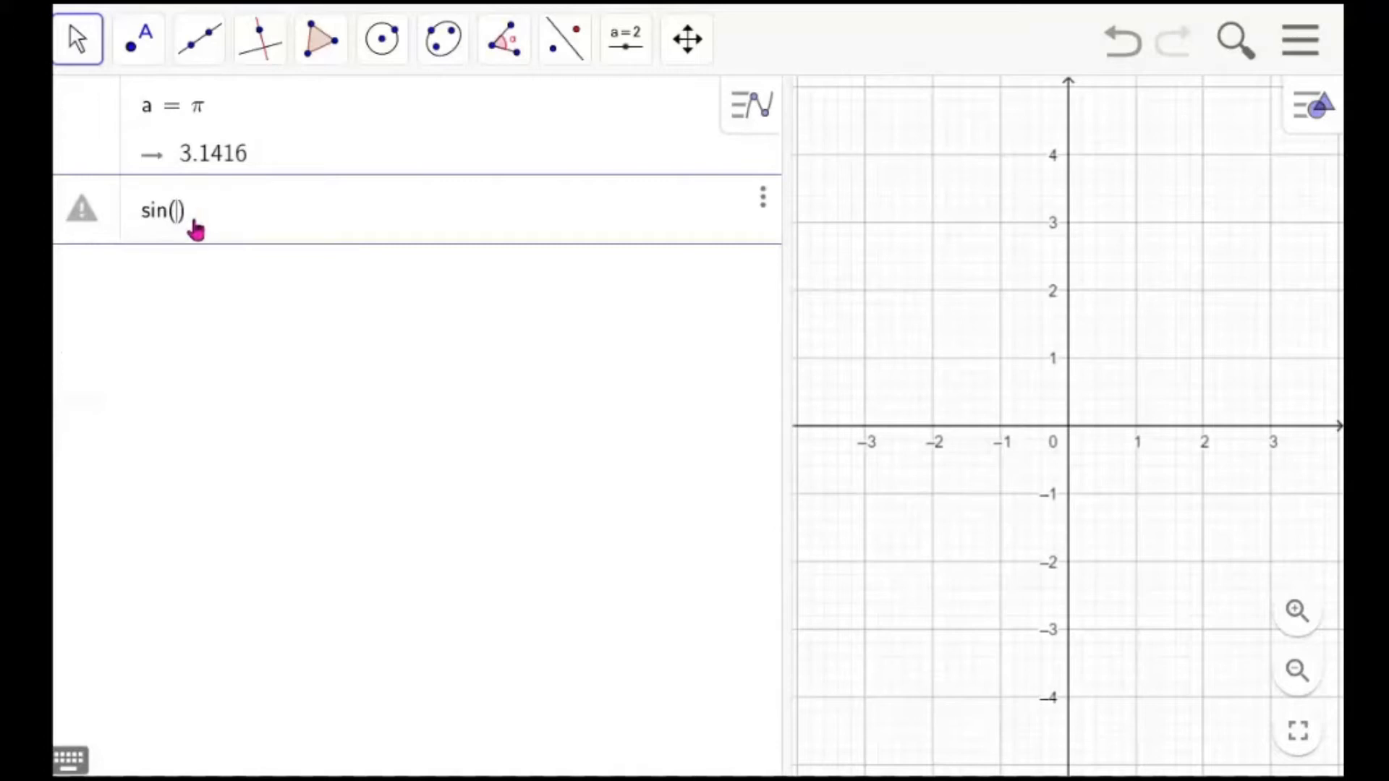
{"action": "type", "text": "30"}
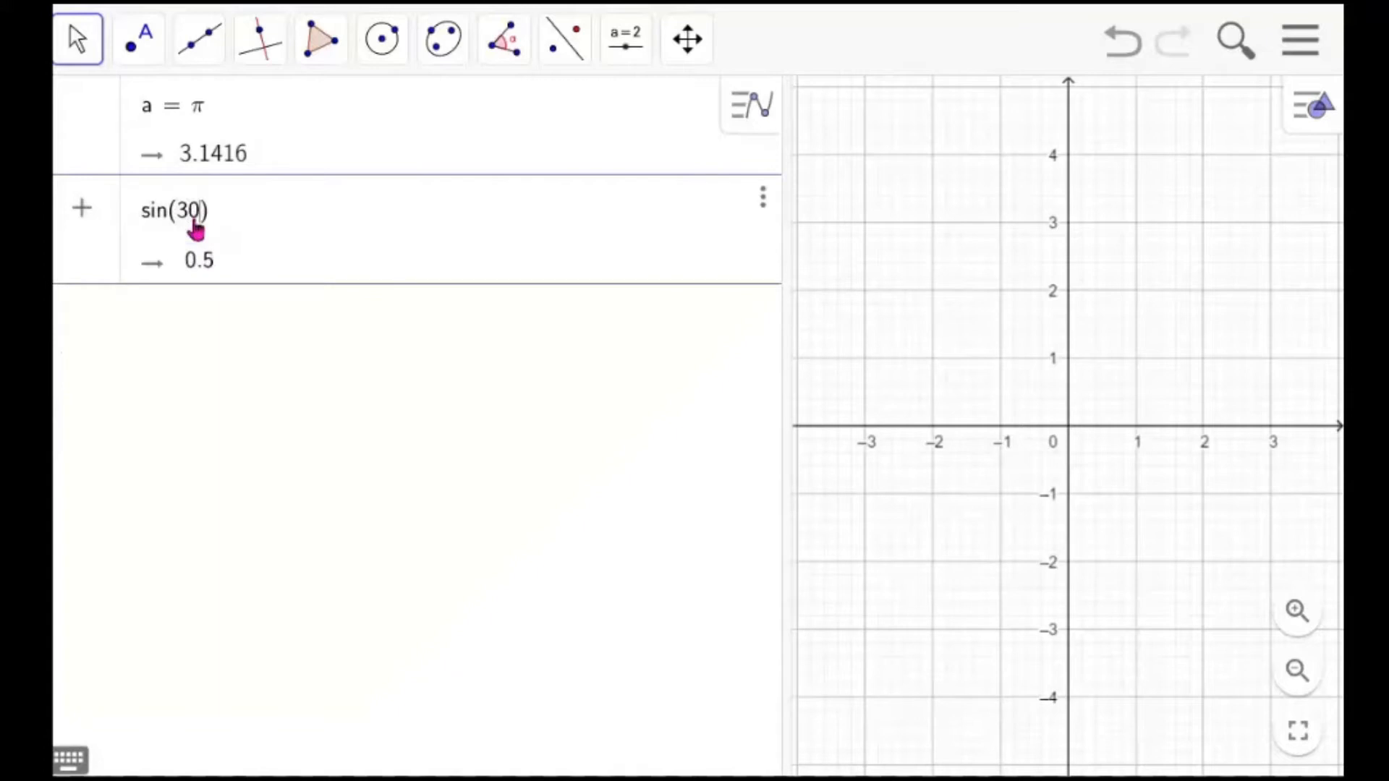
{"action": "key", "text": "Return"}
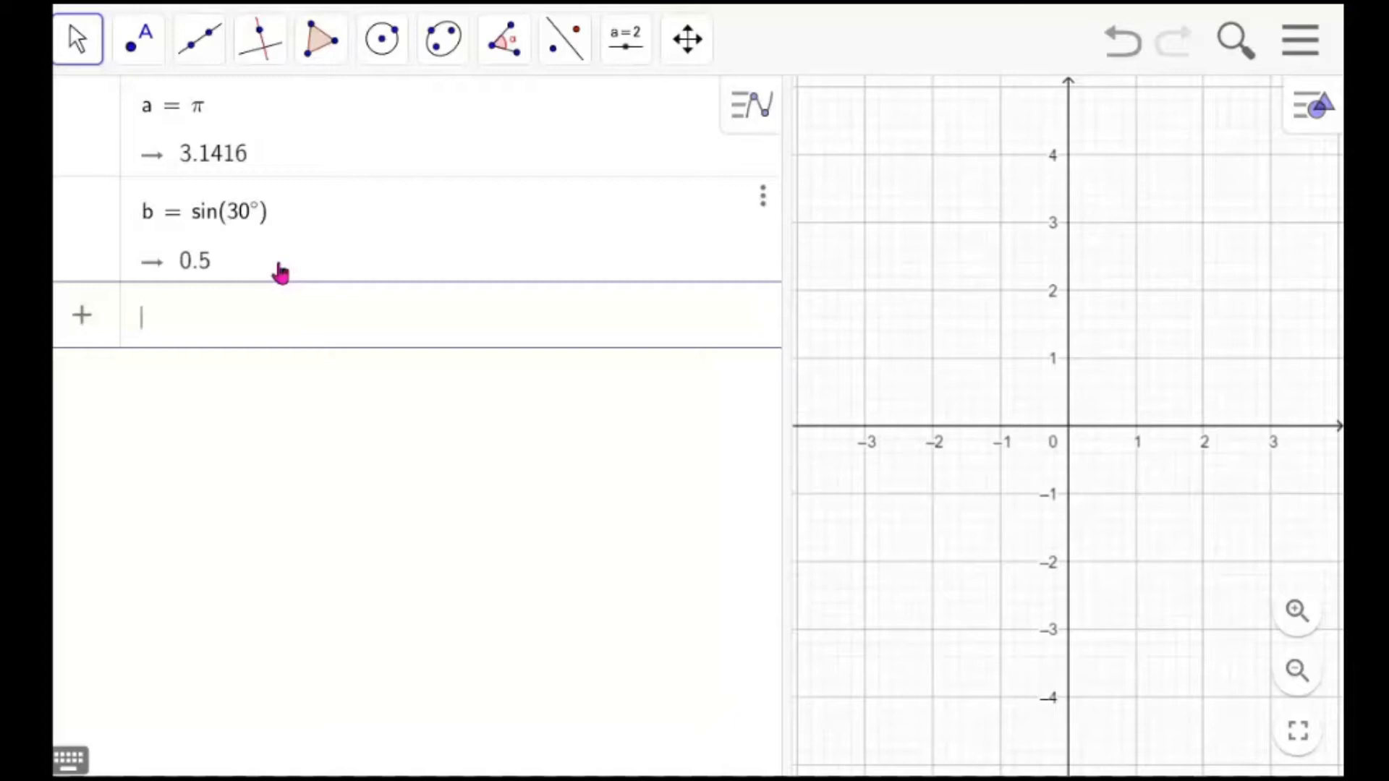
Enter sin(30 rad) as a new input
{"action": "type", "text": "sin"}
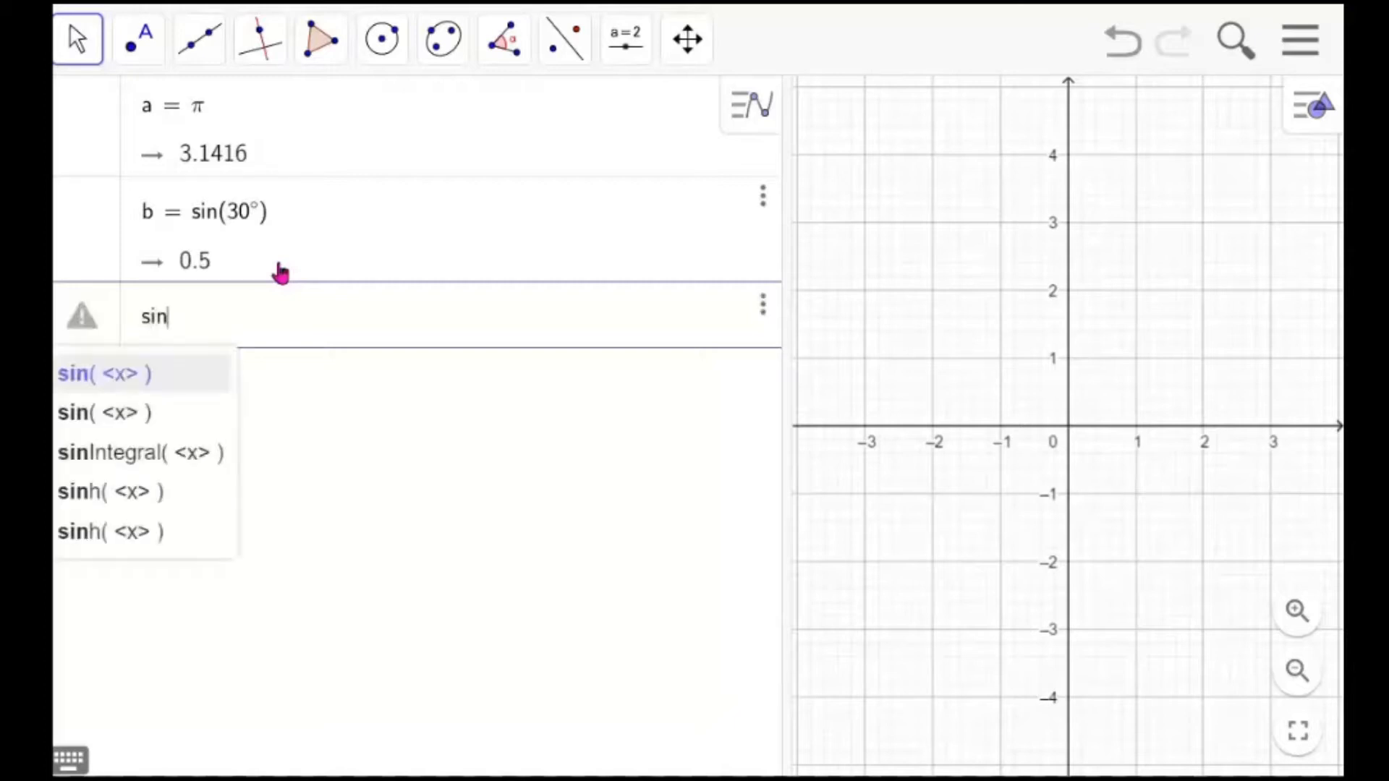
{"action": "type", "text": "(30"}
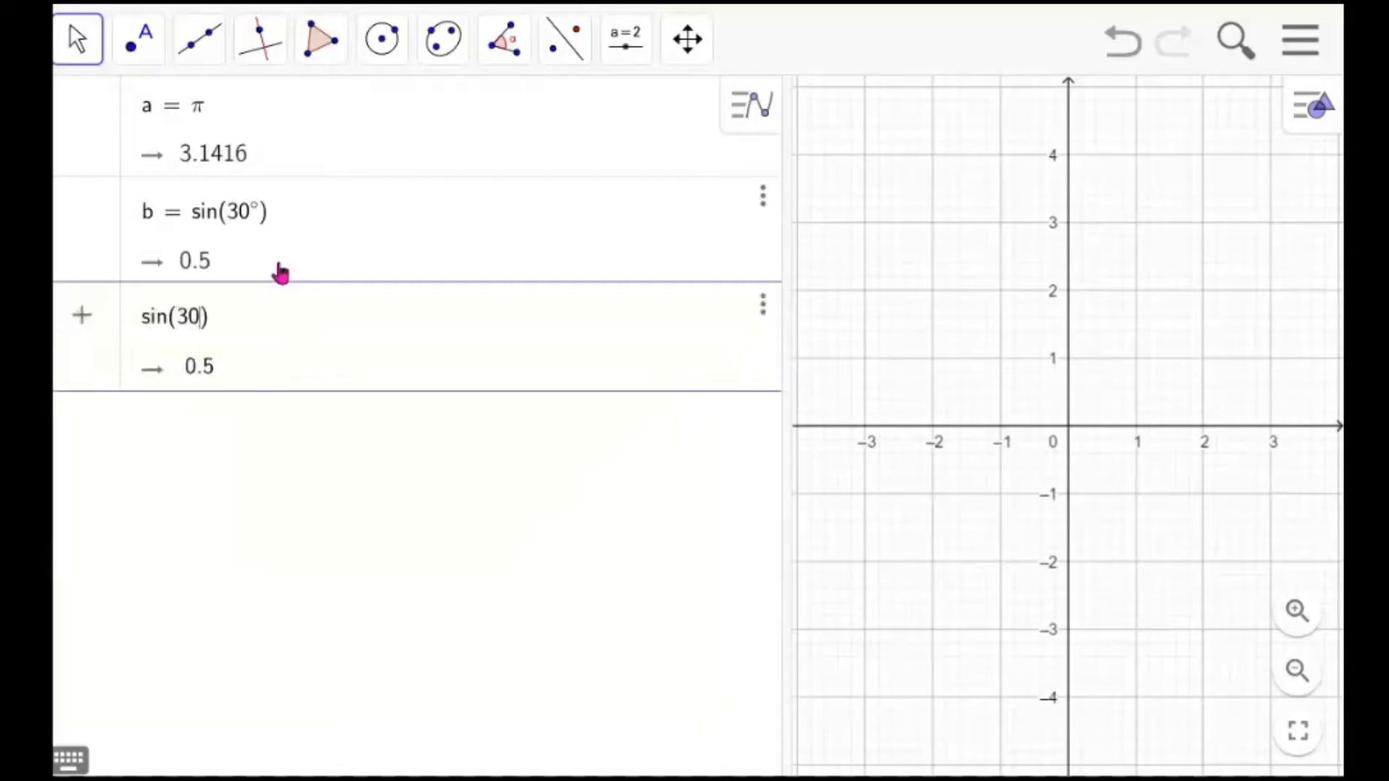
{"action": "type", "text": " rad"}
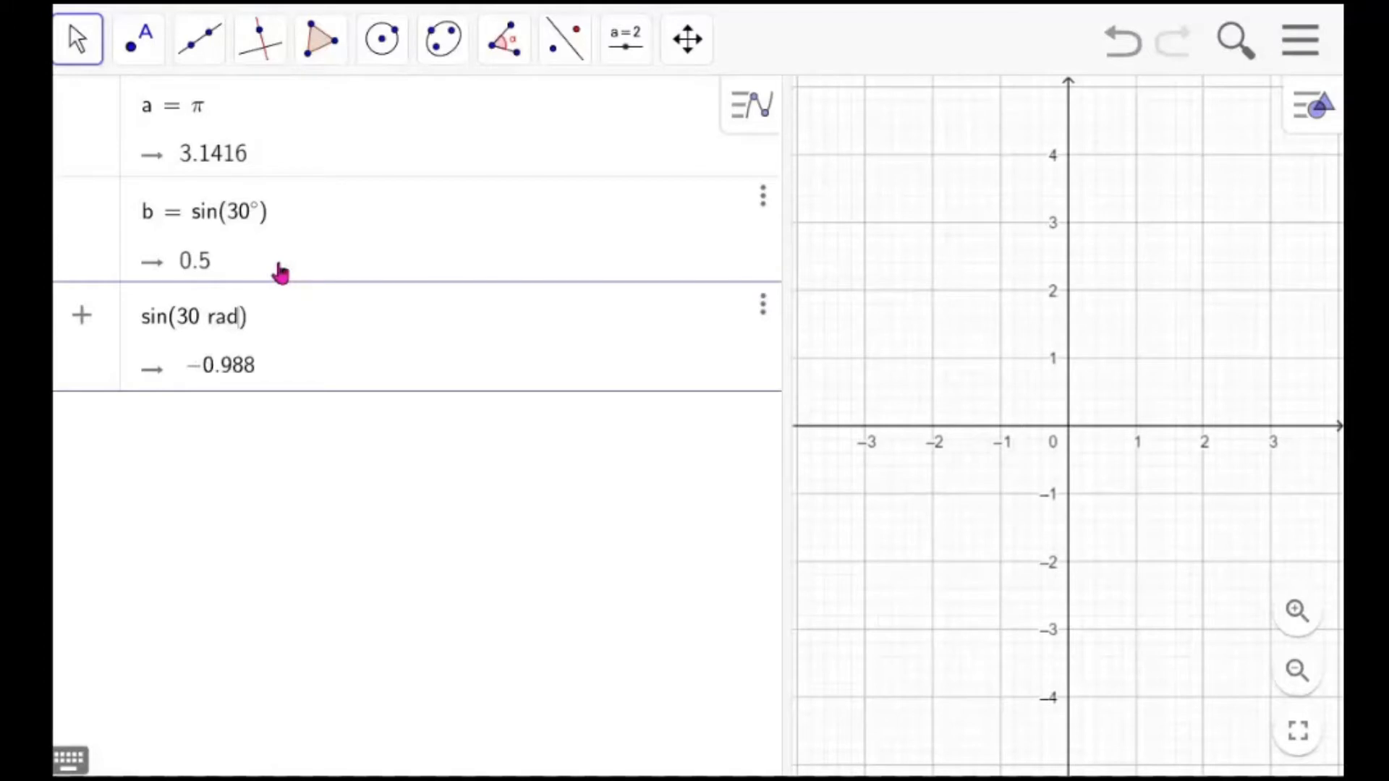
{"action": "key", "text": "Return"}
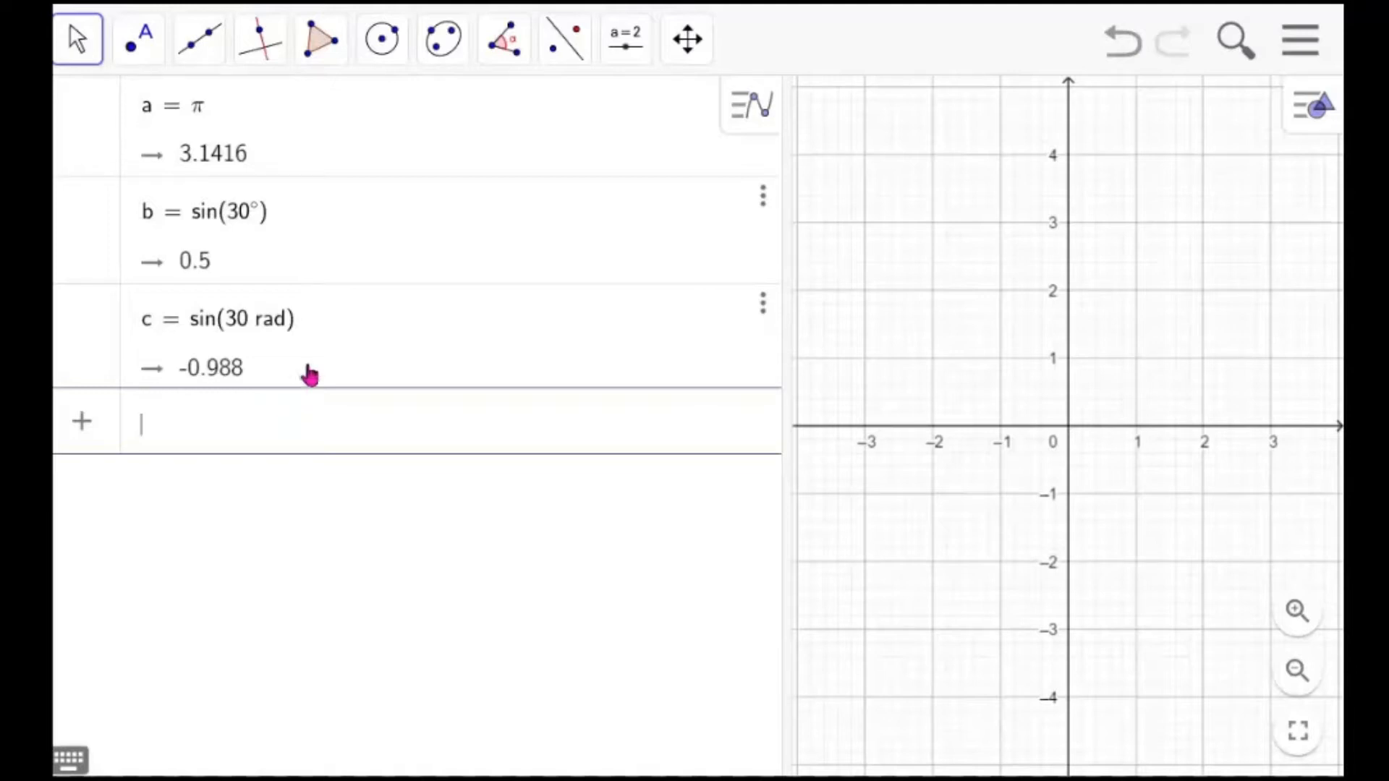
Inspect the angle unit options in the algebra settings, then close the settings panel
{"action": "left_click", "coordinate": [1309, 50]}
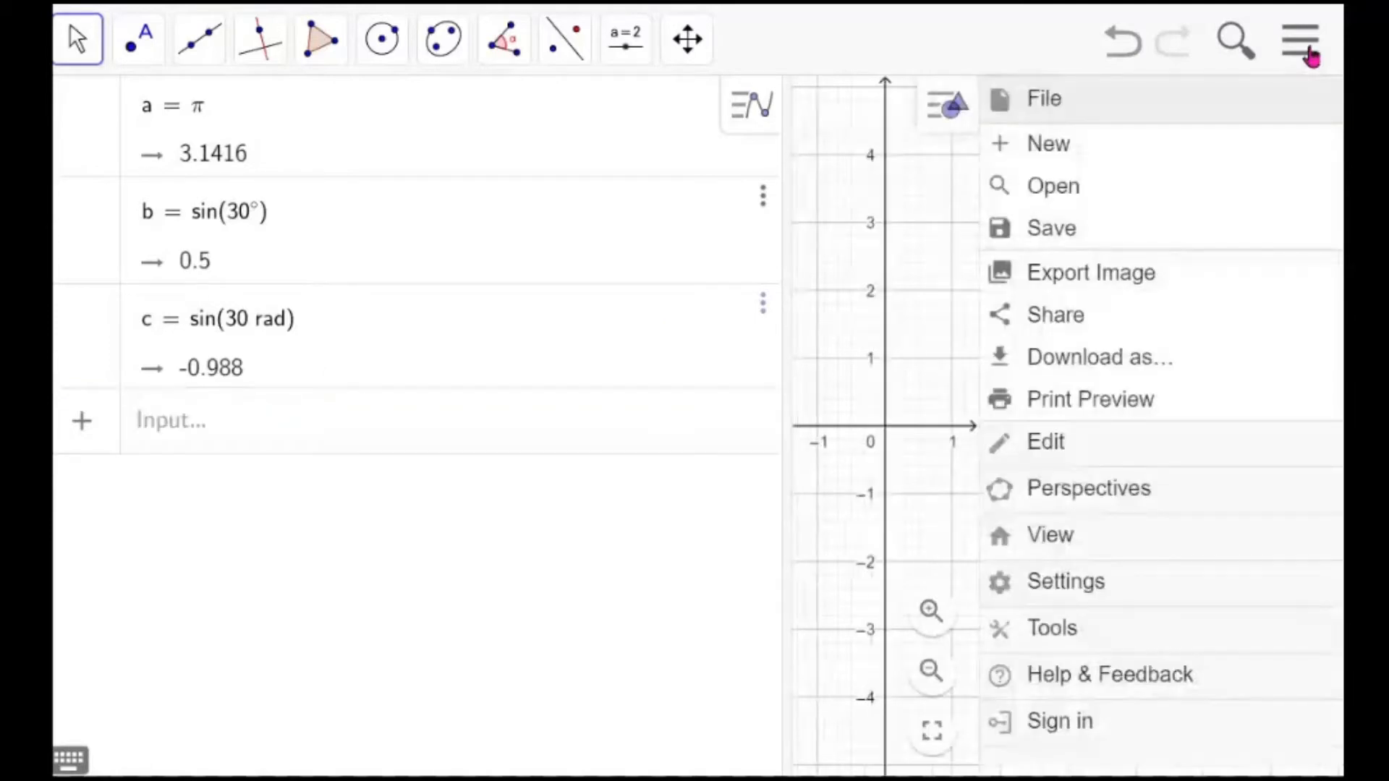
{"action": "left_click", "coordinate": [1097, 592]}
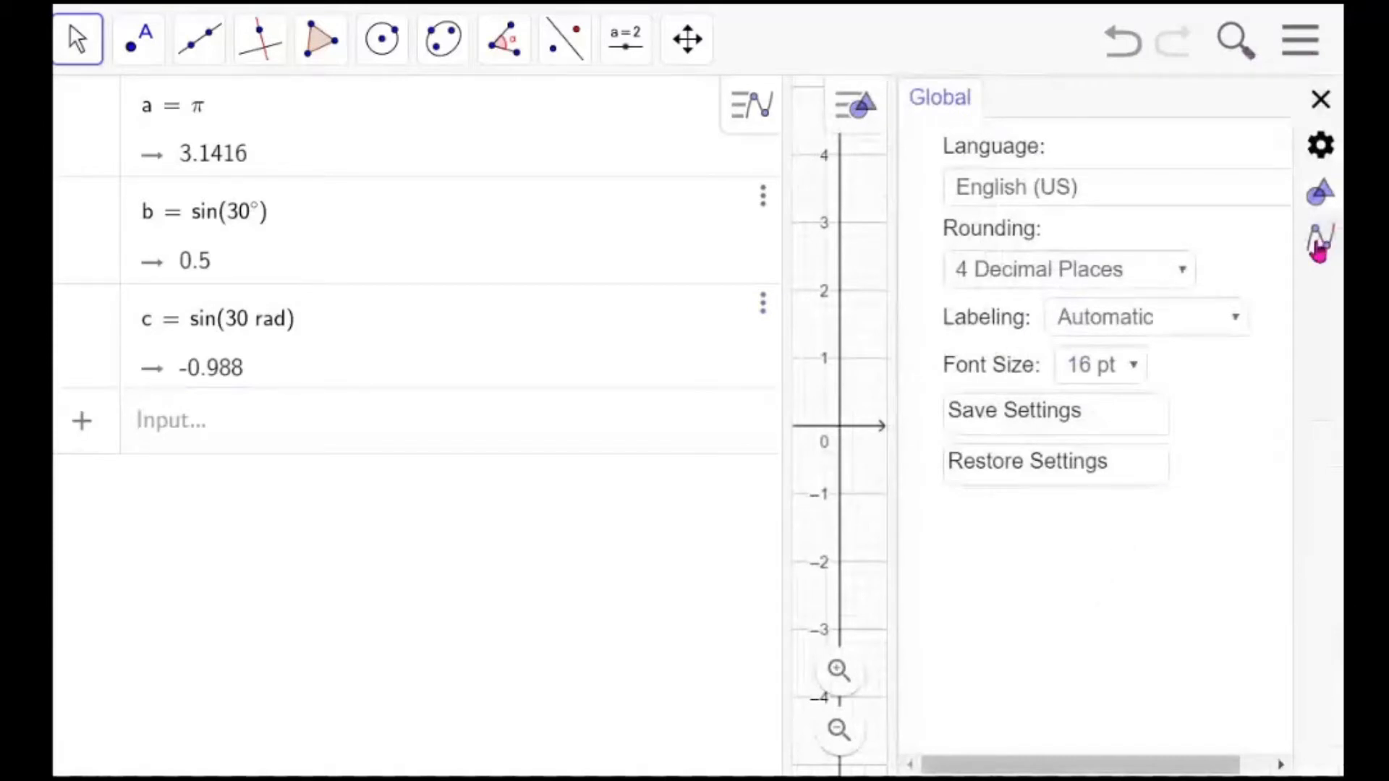
{"action": "left_click", "coordinate": [1319, 250]}
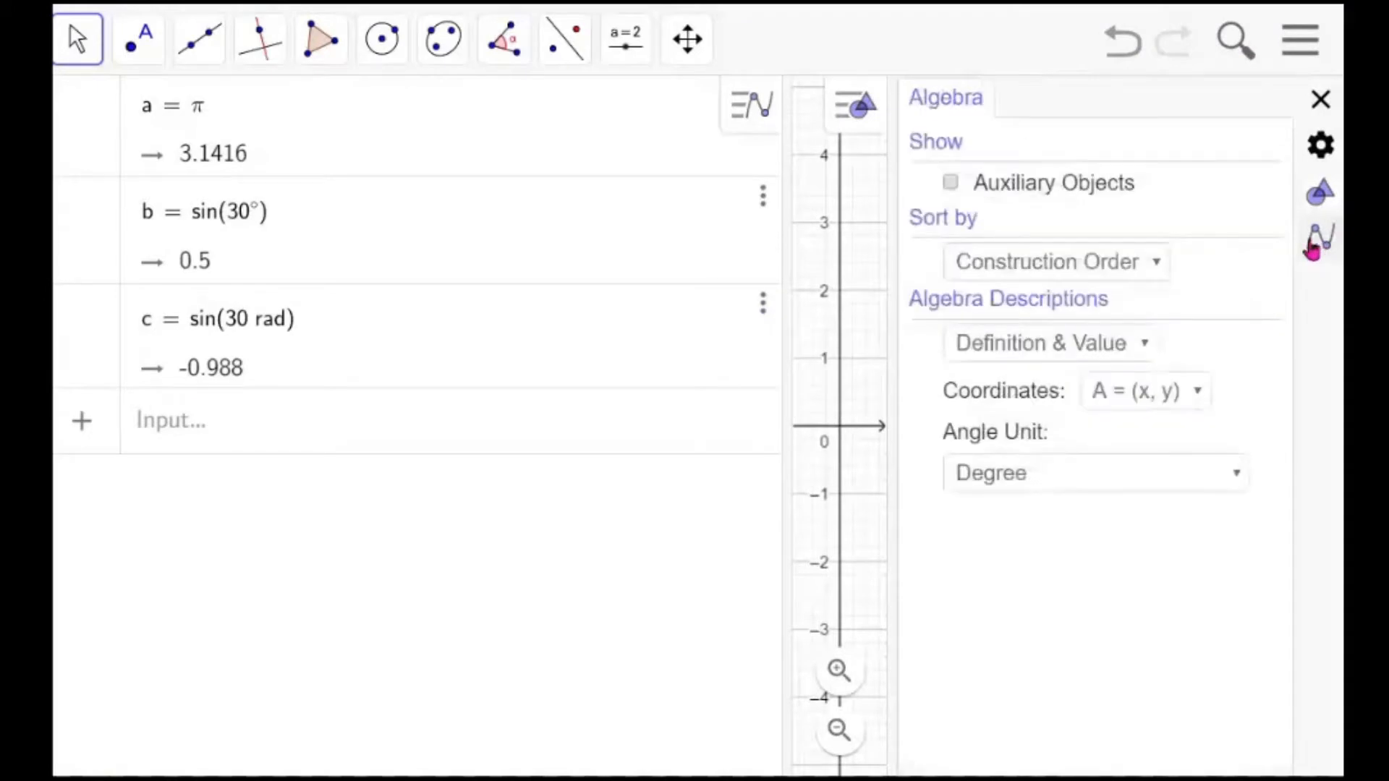
{"action": "left_click", "coordinate": [1237, 478]}
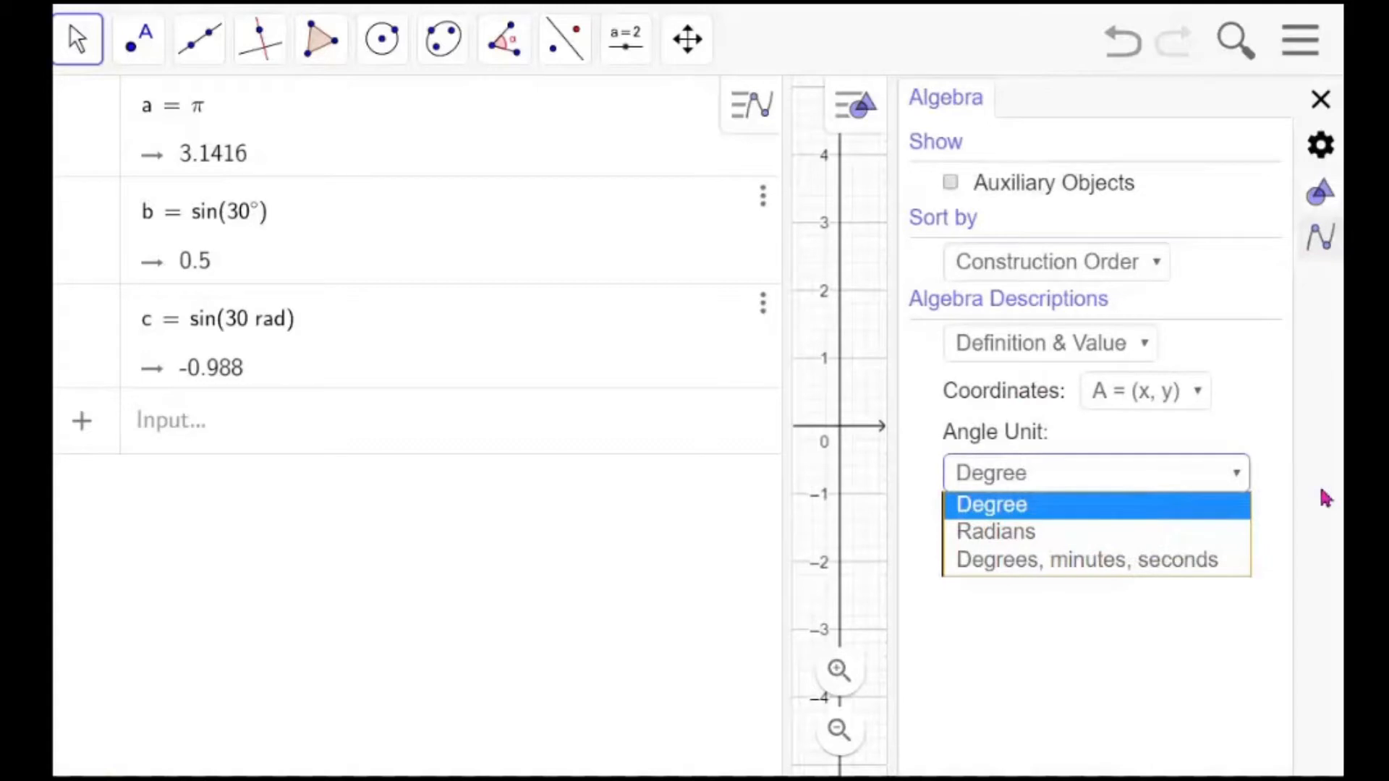
{"action": "left_click", "coordinate": [1095, 505]}
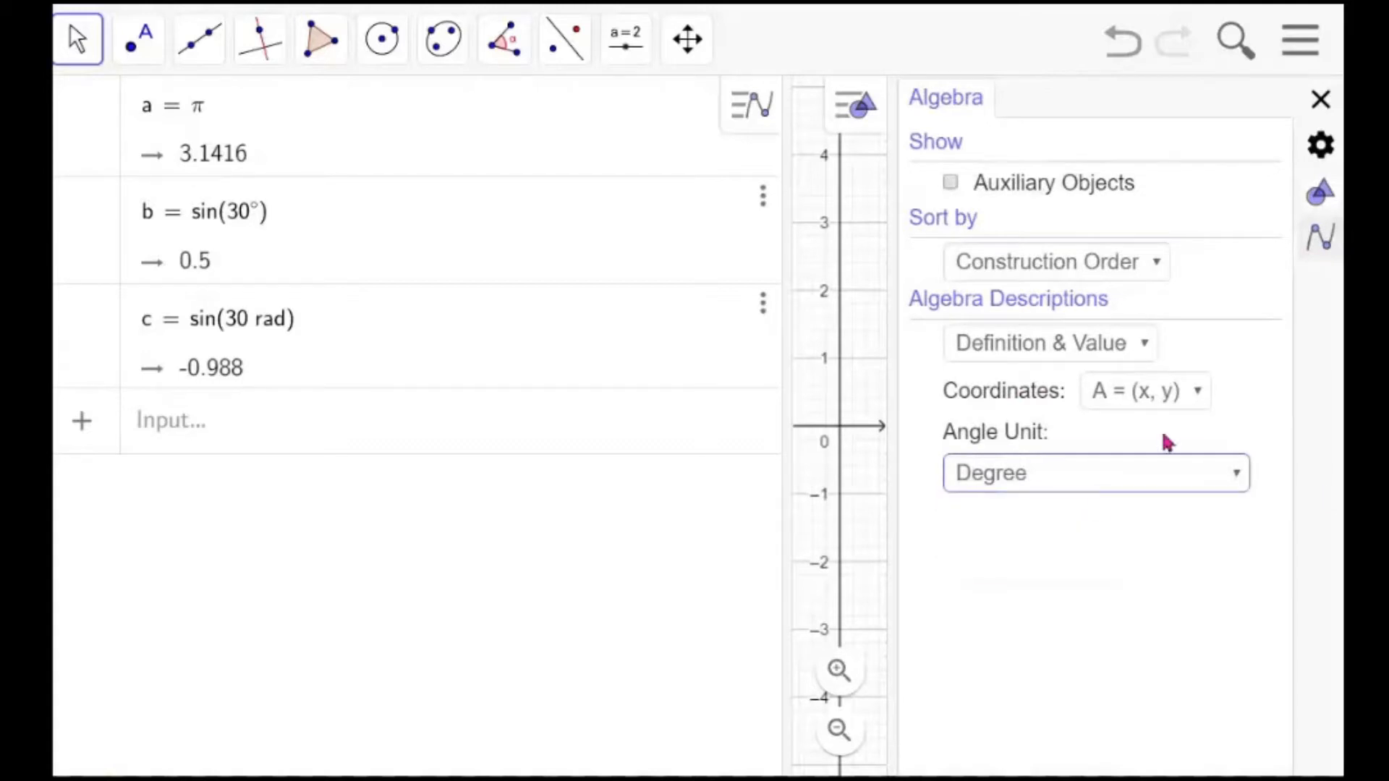
{"action": "left_click", "coordinate": [1323, 101]}
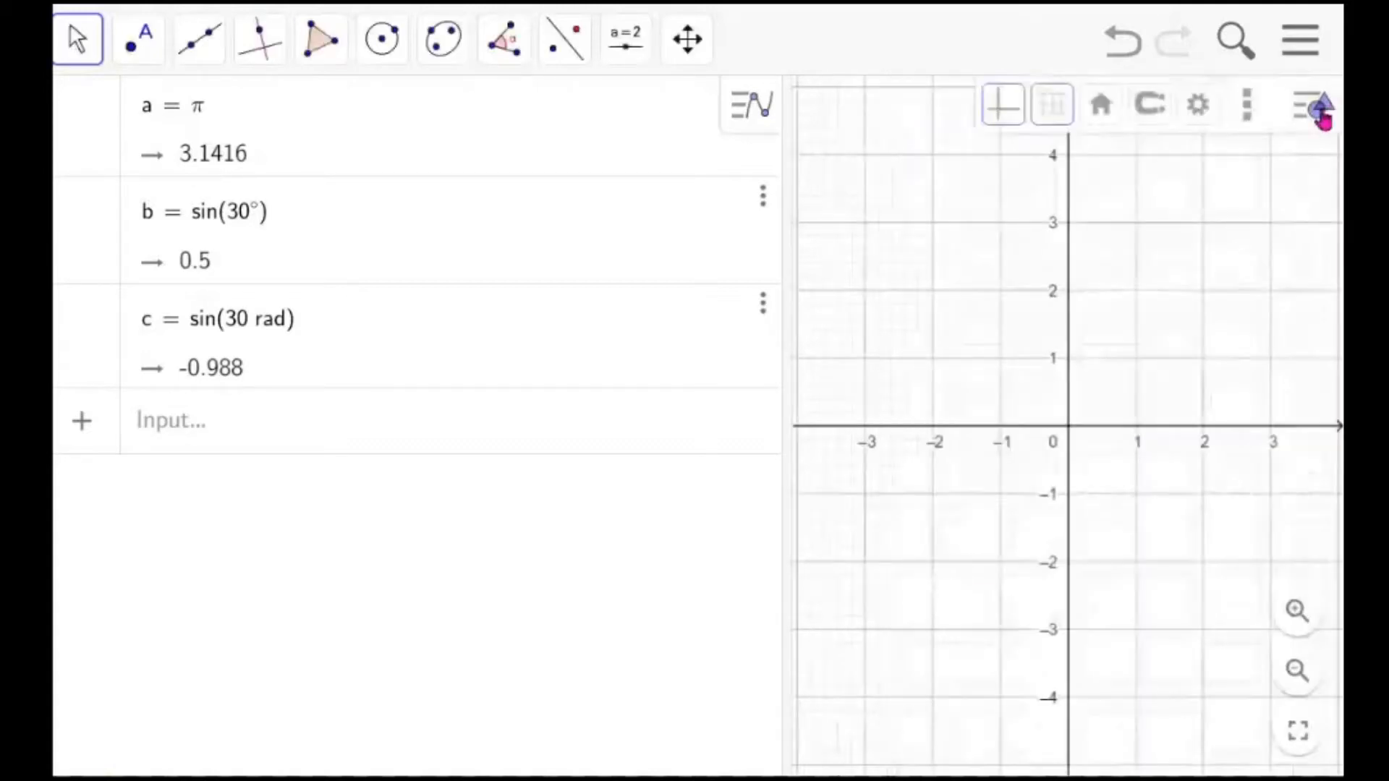
Enter sin(60 deg) as a new input
{"action": "left_click", "coordinate": [444, 440]}
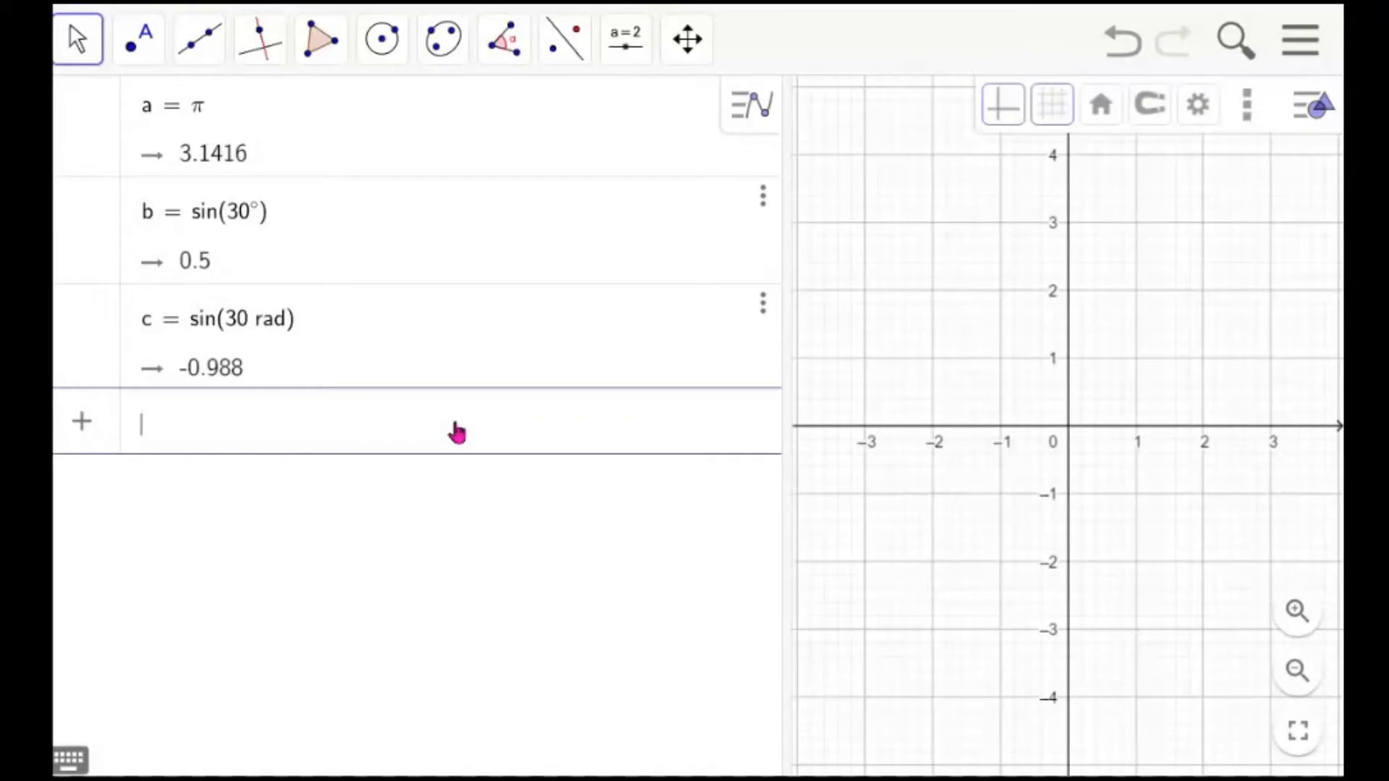
{"action": "type", "text": "sin"}
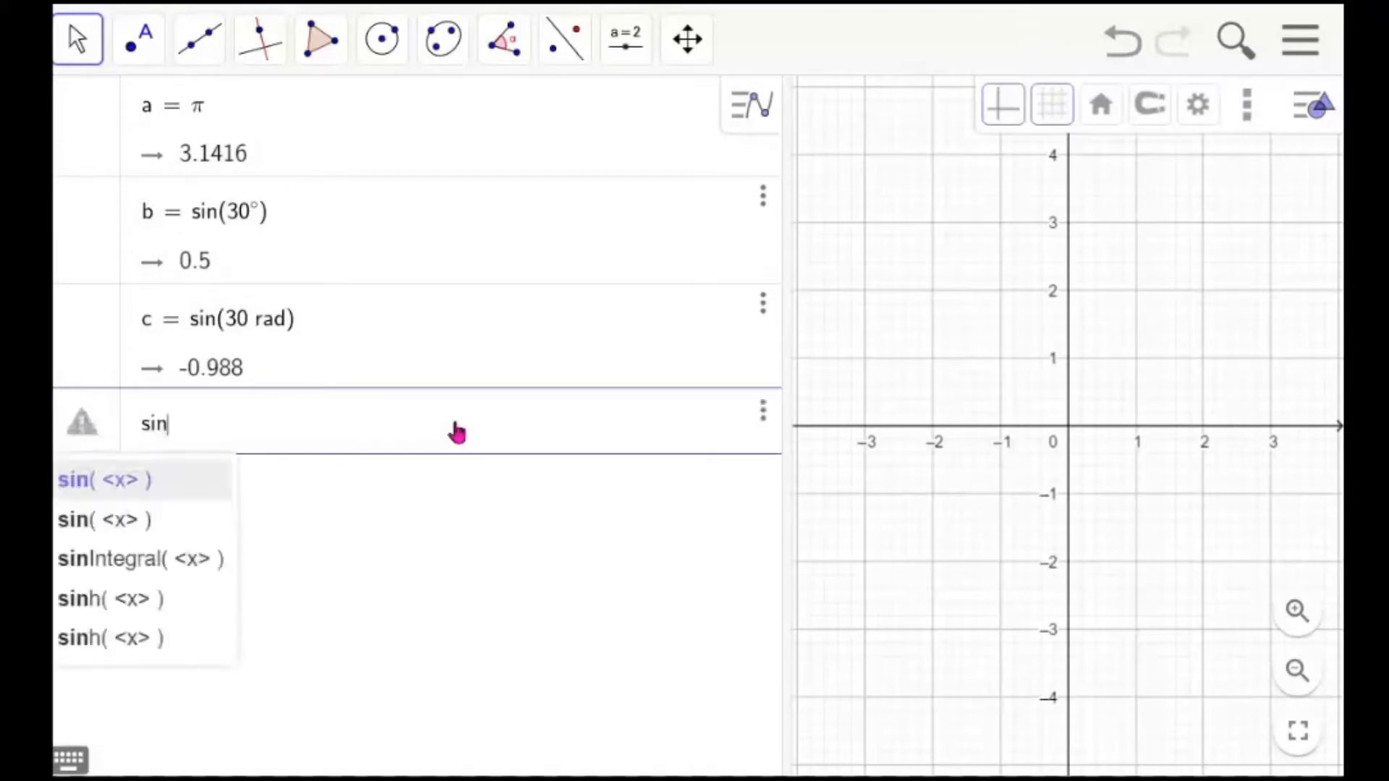
{"action": "type", "text": "()60"}
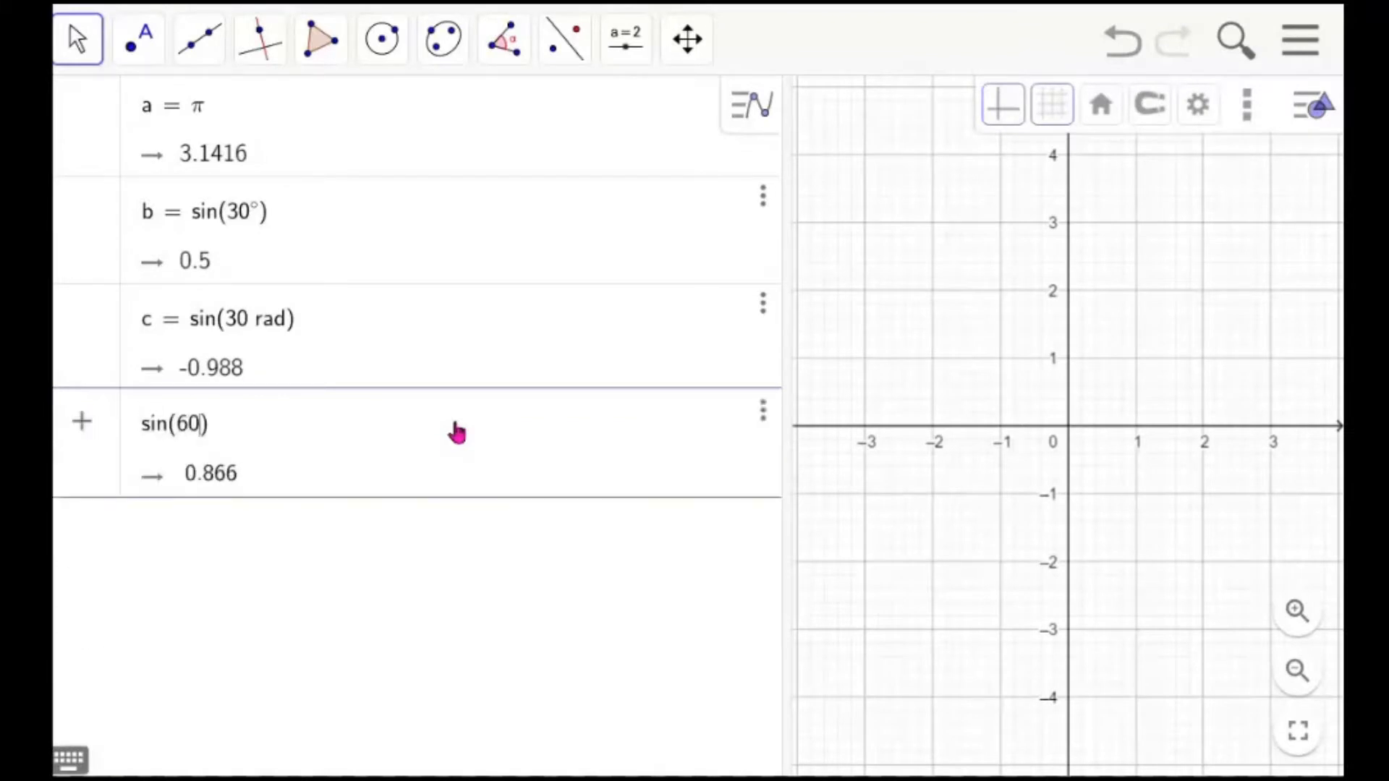
{"action": "type", "text": " deg"}
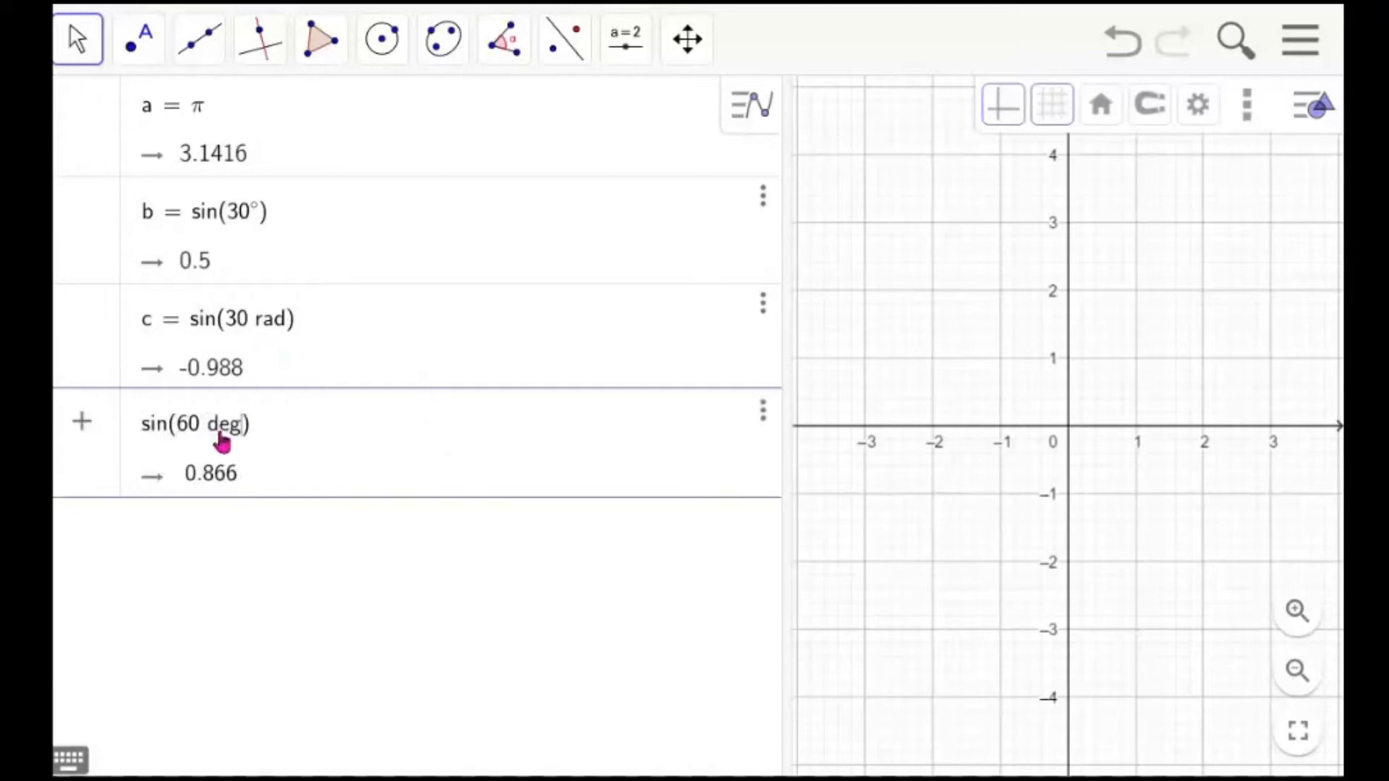
{"action": "key", "text": "Return"}
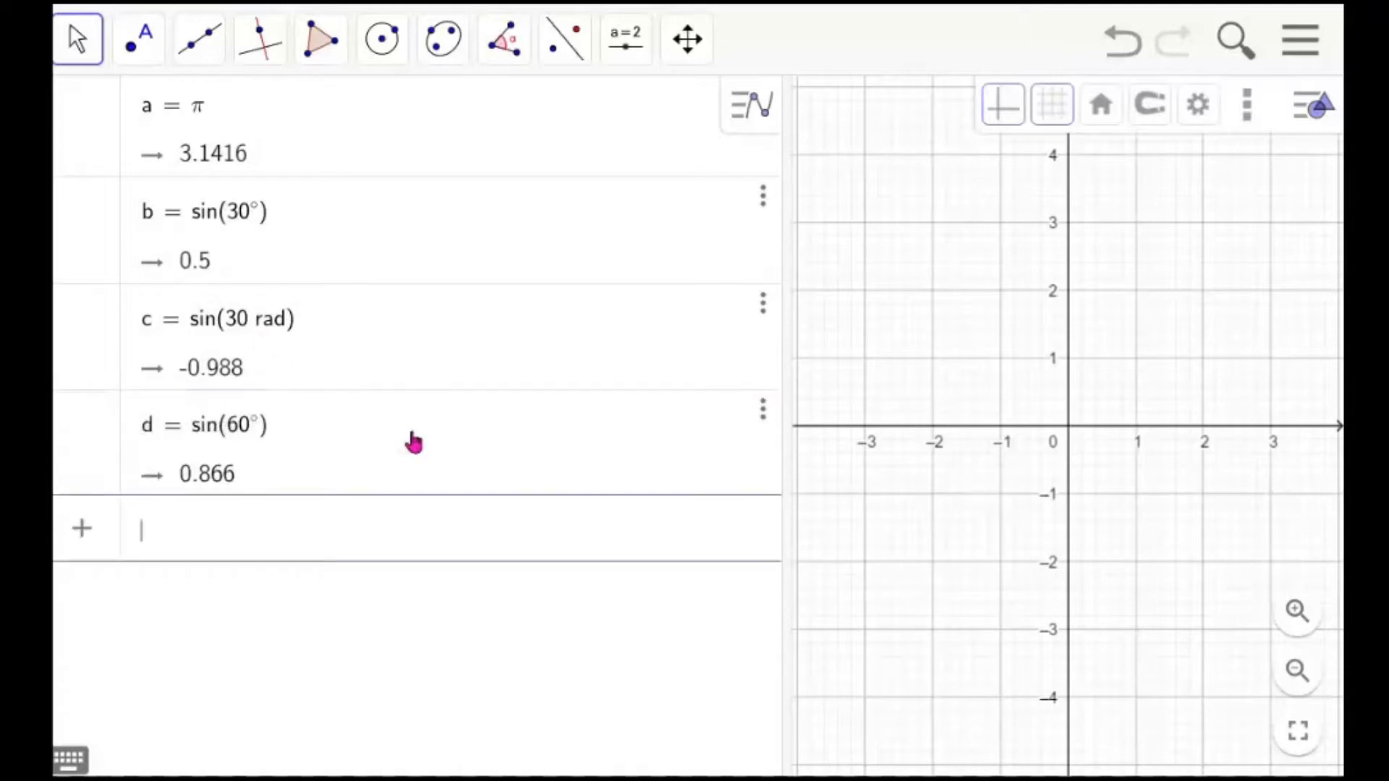
Enter sin(pi rad) as a new input
{"action": "type", "text": "sin("}
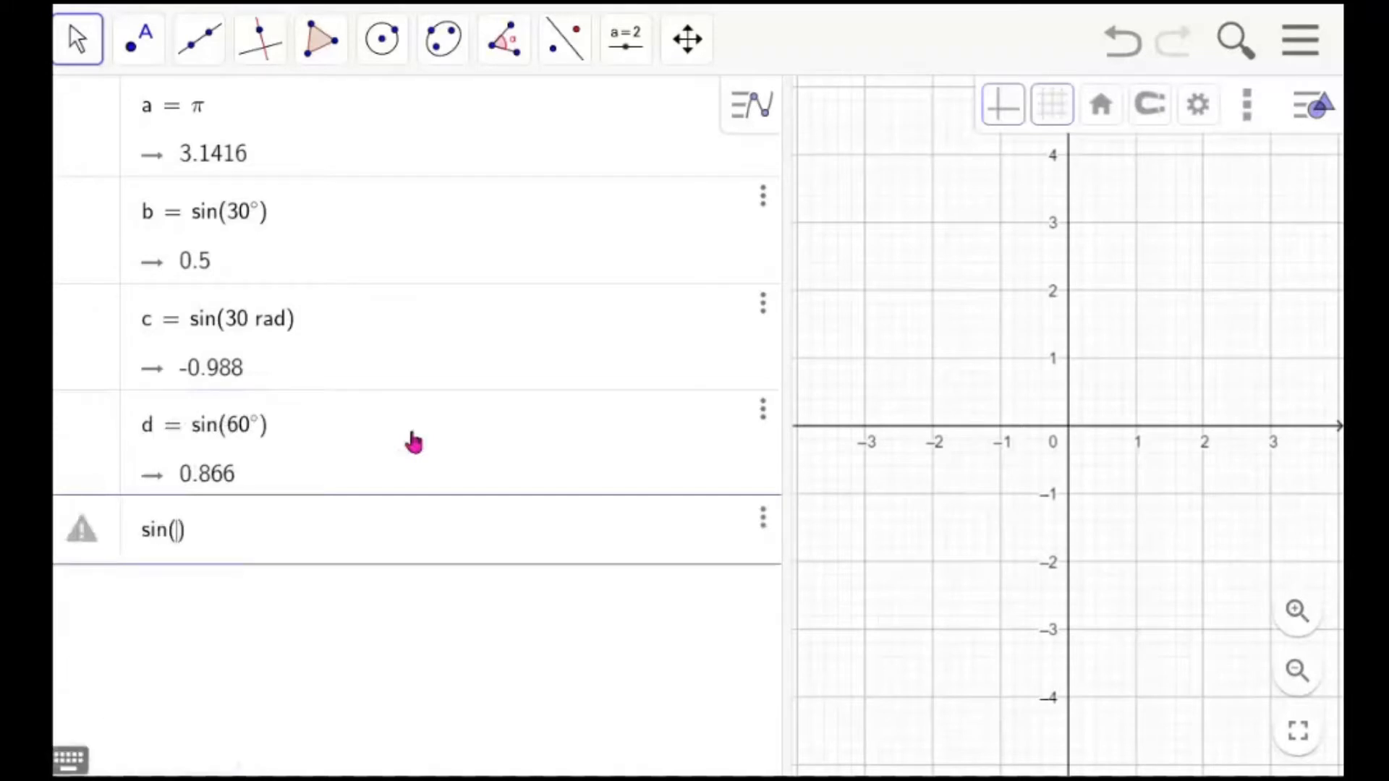
{"action": "type", "text": "2"}
{"action": "key", "text": "BackSpace"}
{"action": "type", "text": "pi"}
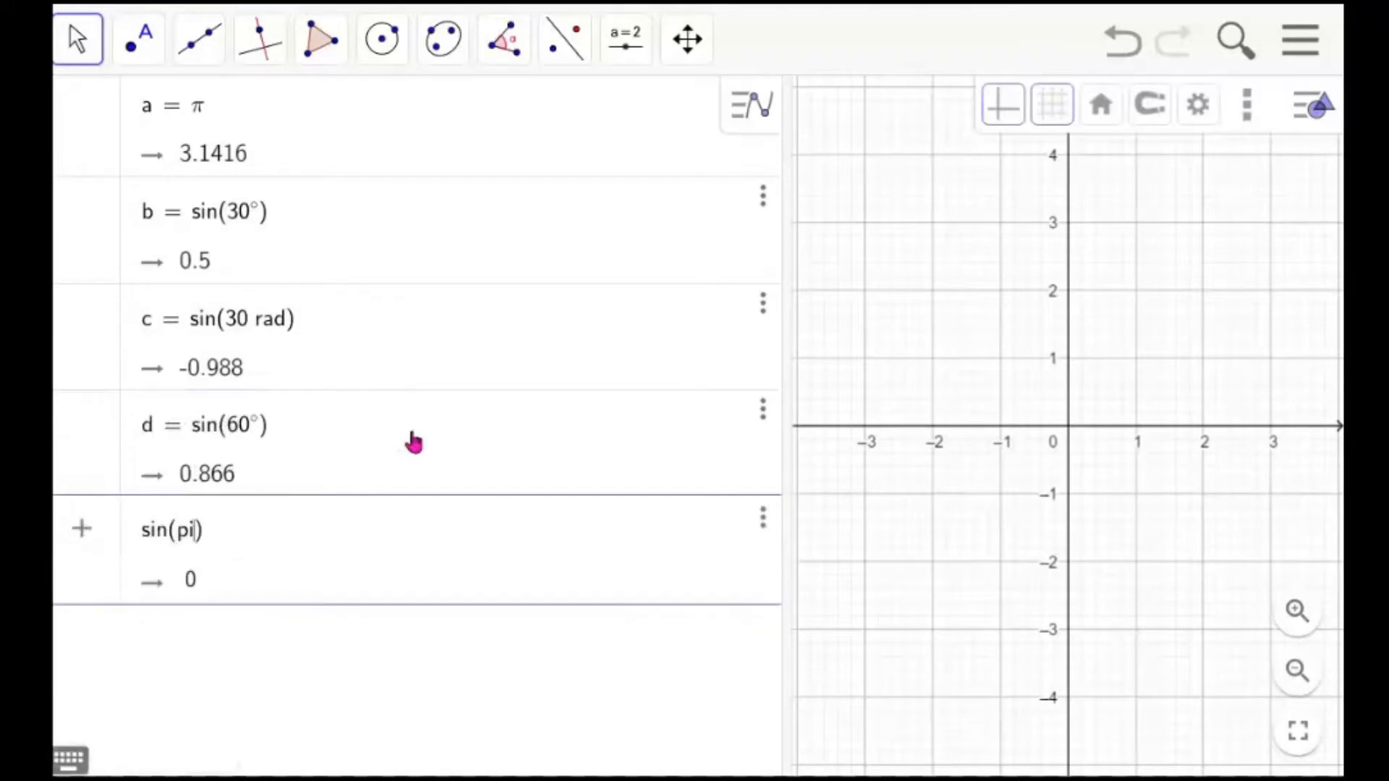
{"action": "type", "text": " rad"}
{"action": "key", "text": "Return"}
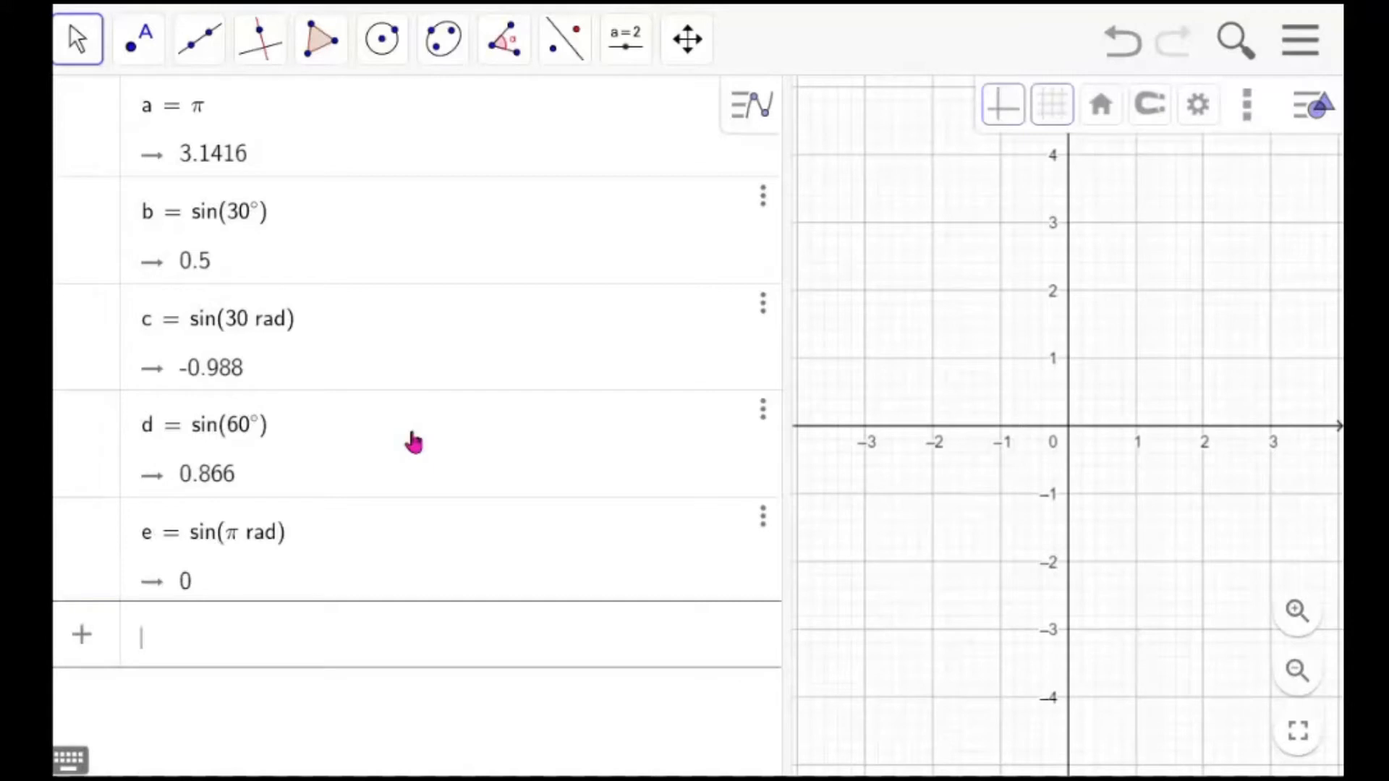
Enter the expression 7/8 + 3 as a new input
{"action": "type", "text": "7/8"}
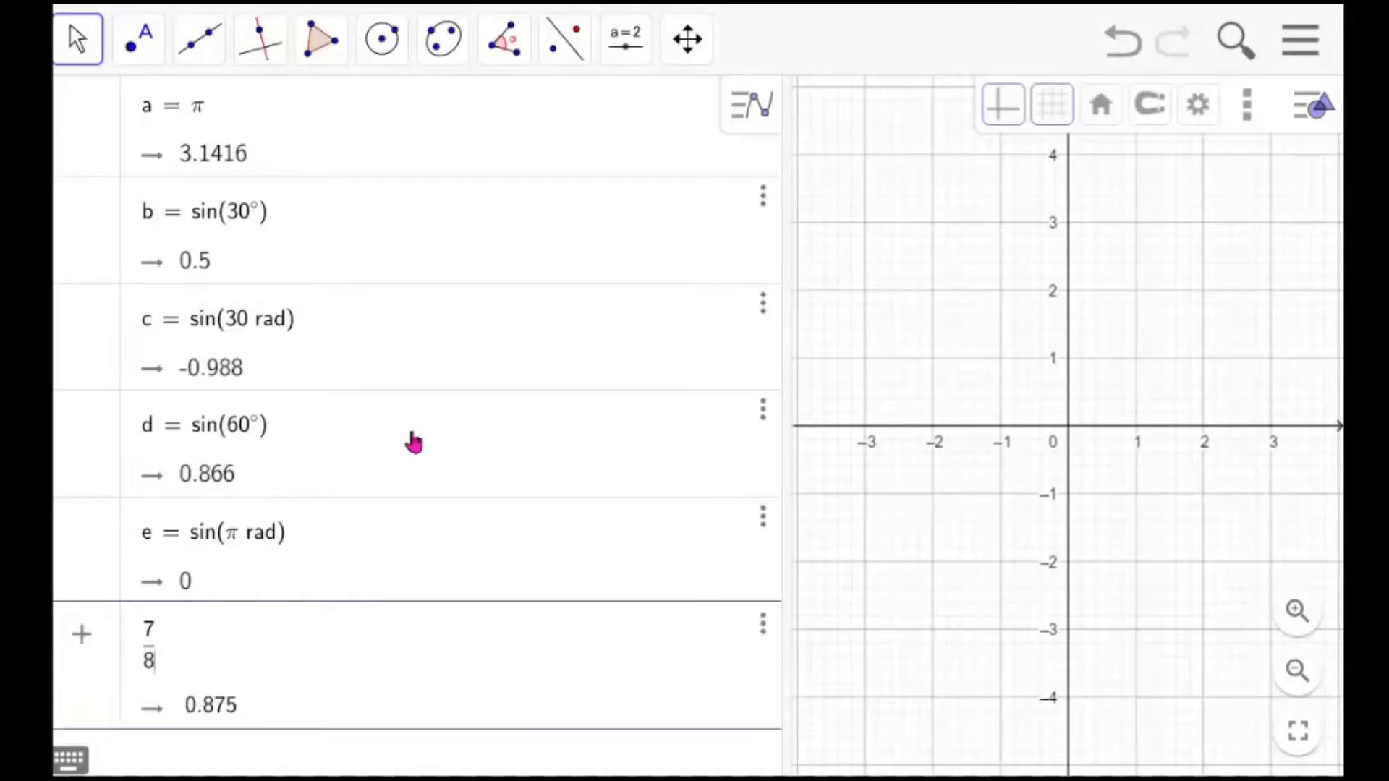
{"action": "key", "text": "Right"}
{"action": "type", "text": "+3"}
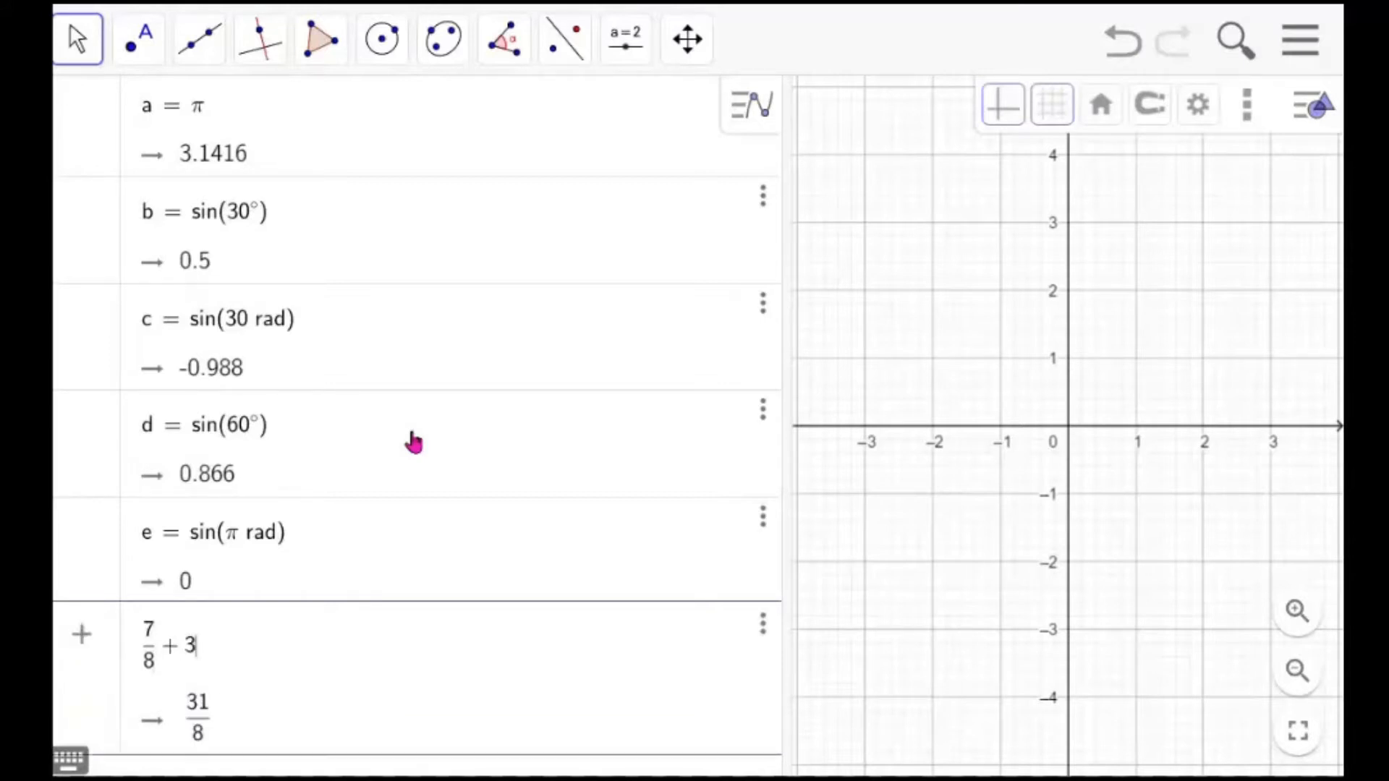
{"action": "key", "text": "Return"}
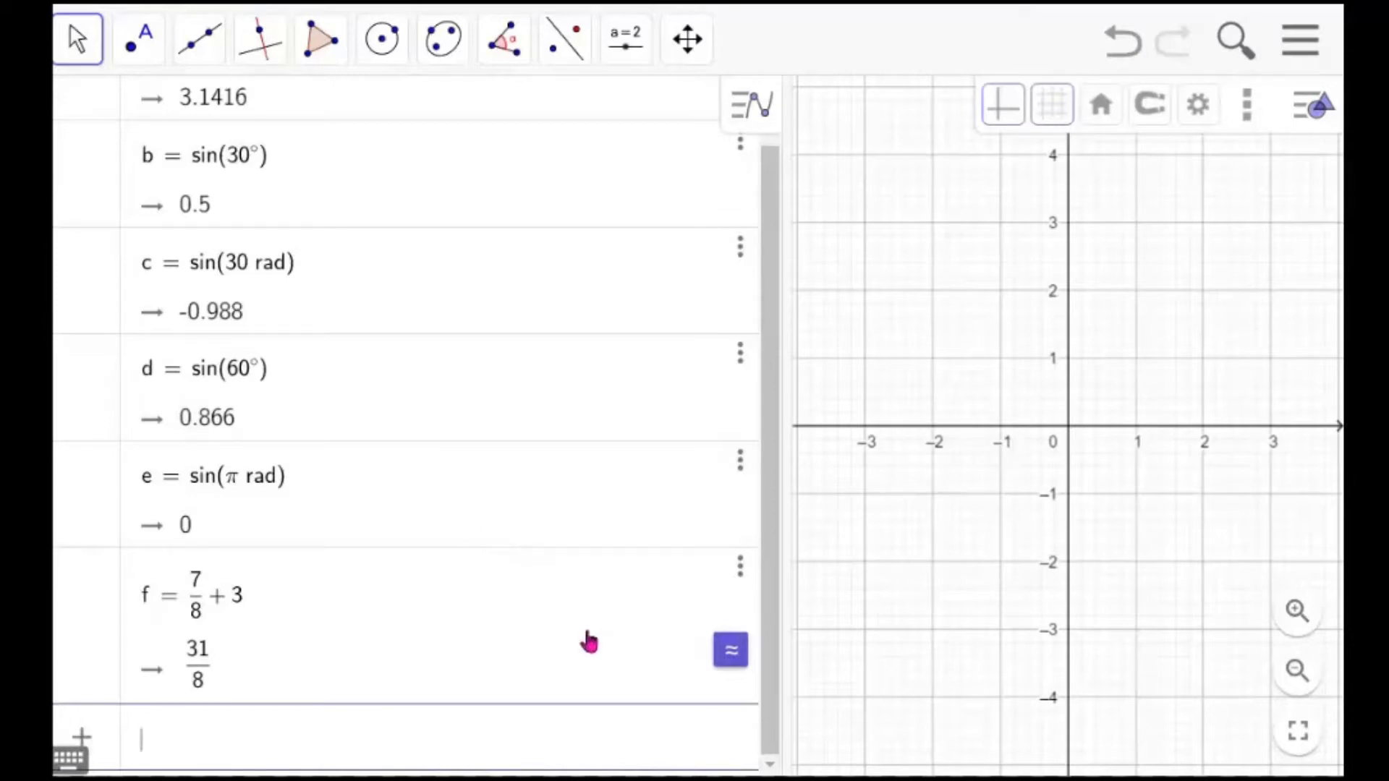
Toggle the result of 7/8 + 3 between exact fraction and decimal display
{"action": "left_click", "coordinate": [731, 655]}
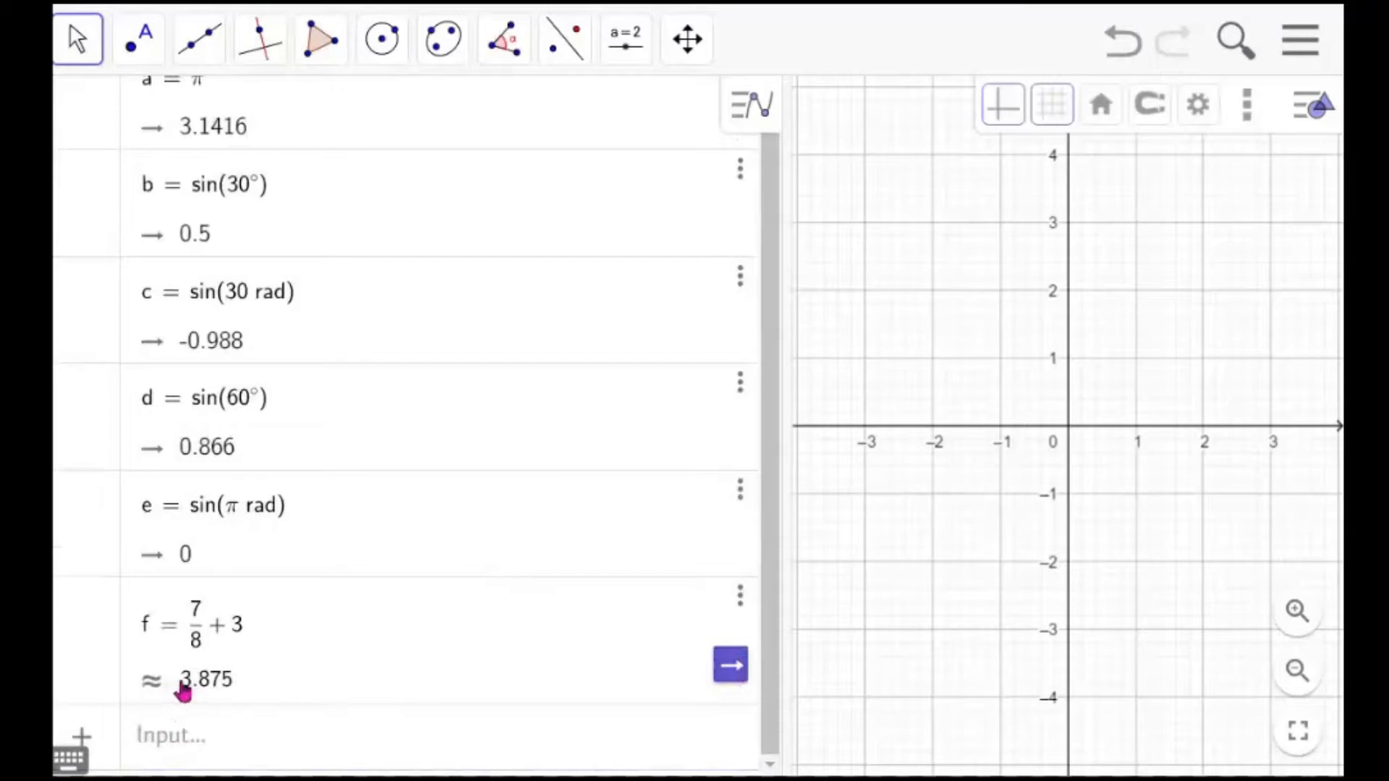
{"action": "left_click", "coordinate": [733, 673]}
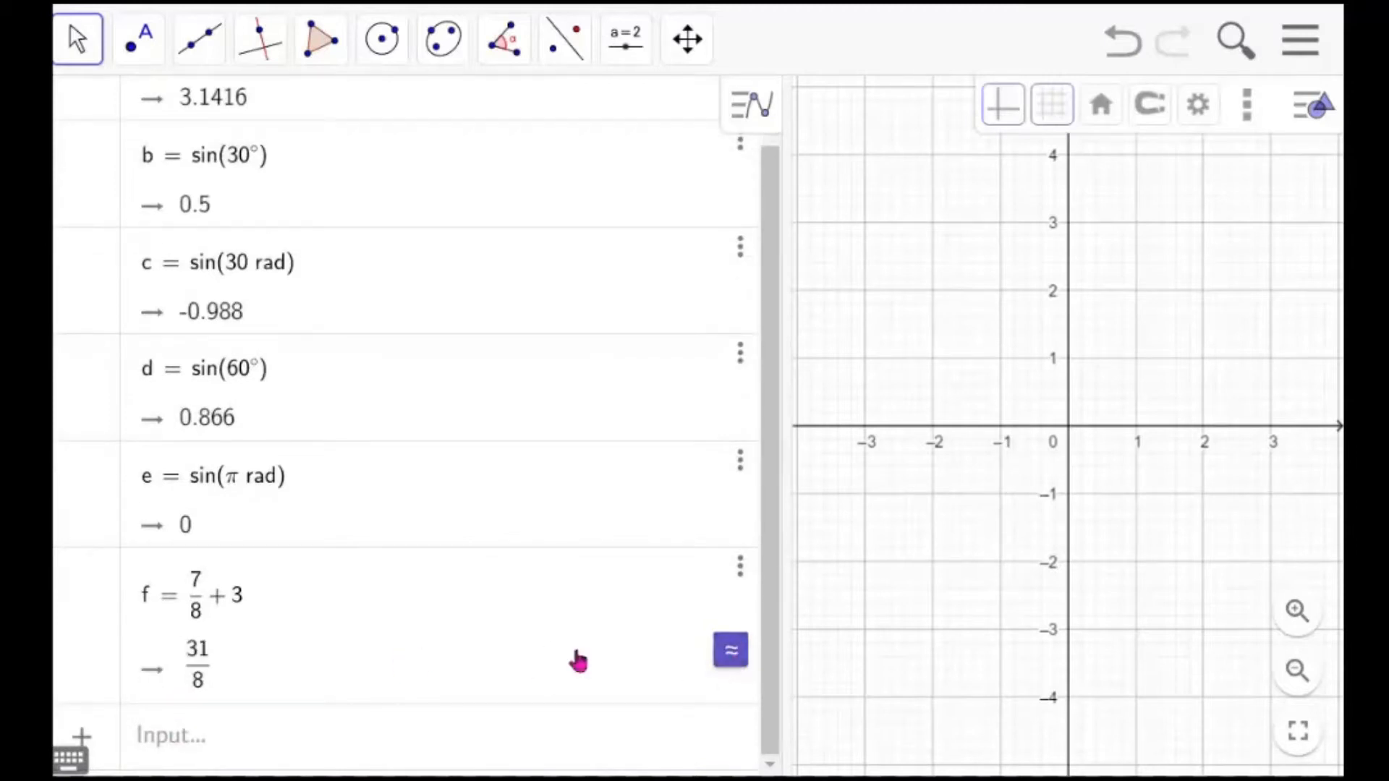
{"action": "left_click", "coordinate": [733, 657]}
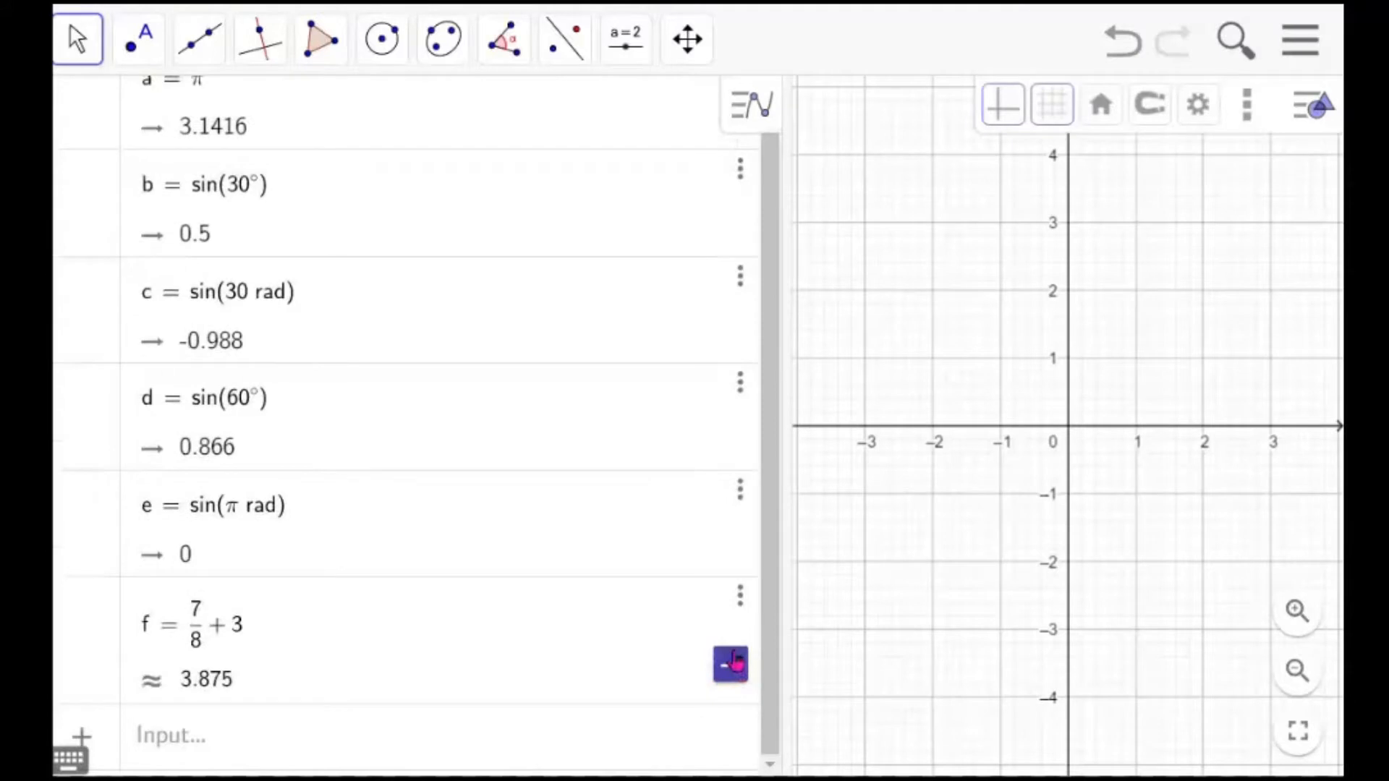
{"action": "left_click", "coordinate": [732, 663]}
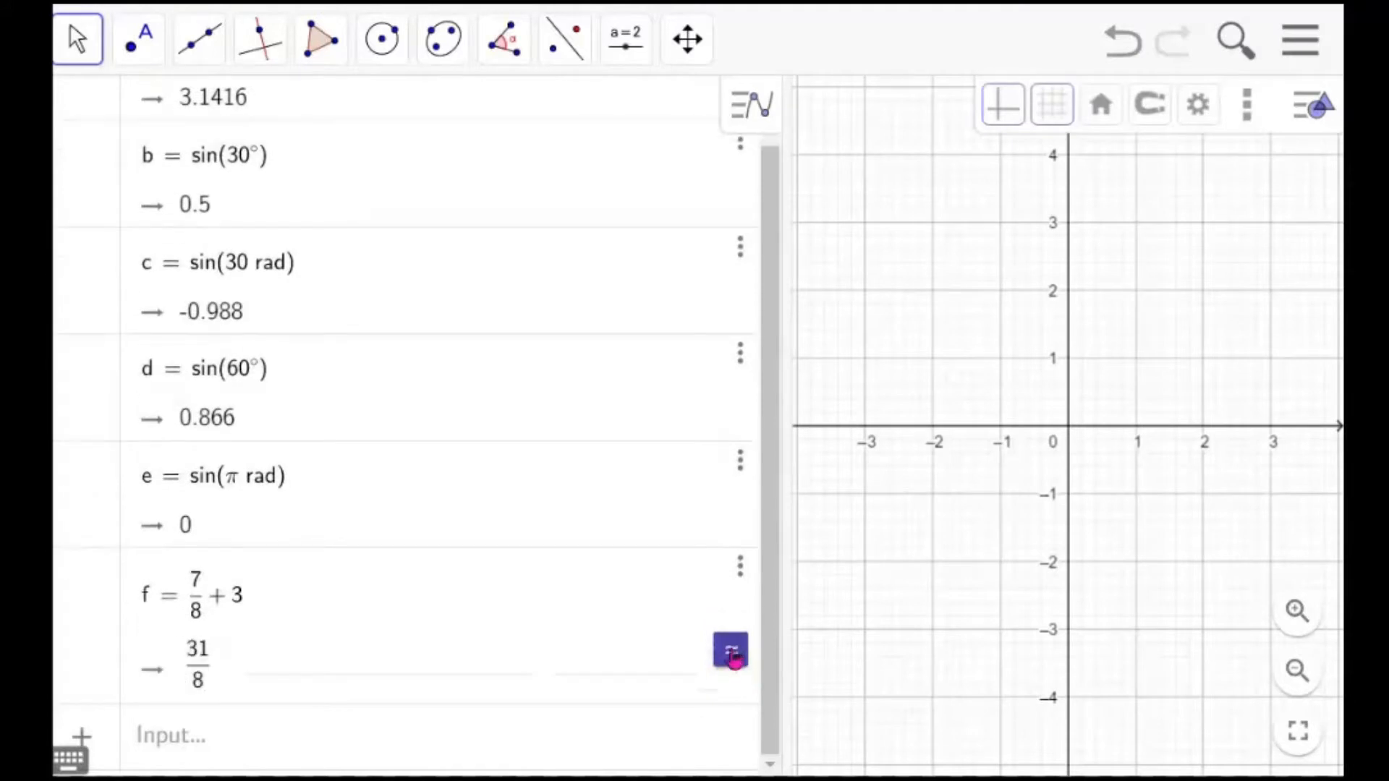
Enter ln(9) as a new input
{"action": "left_click", "coordinate": [474, 752]}
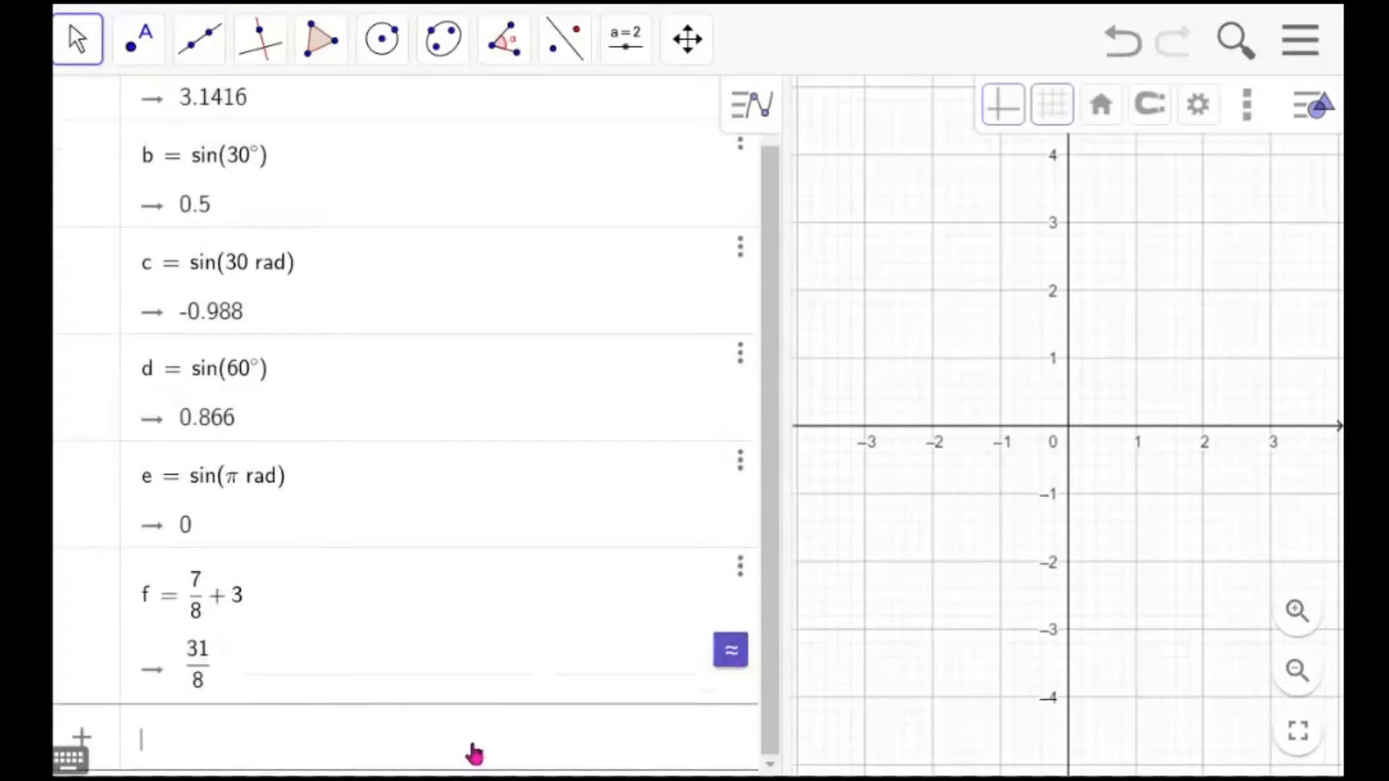
{"action": "type", "text": "ln("}
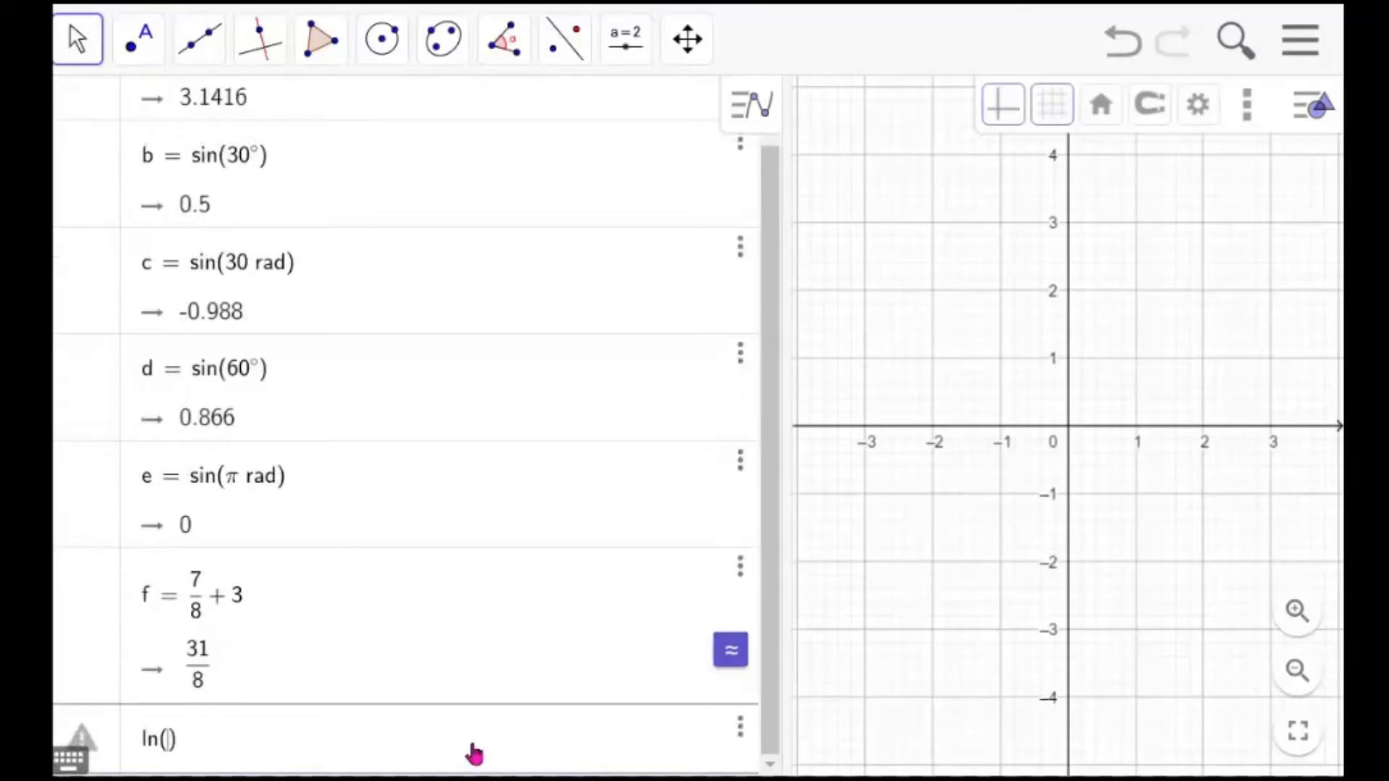
{"action": "type", "text": "9"}
{"action": "key", "text": "Return"}
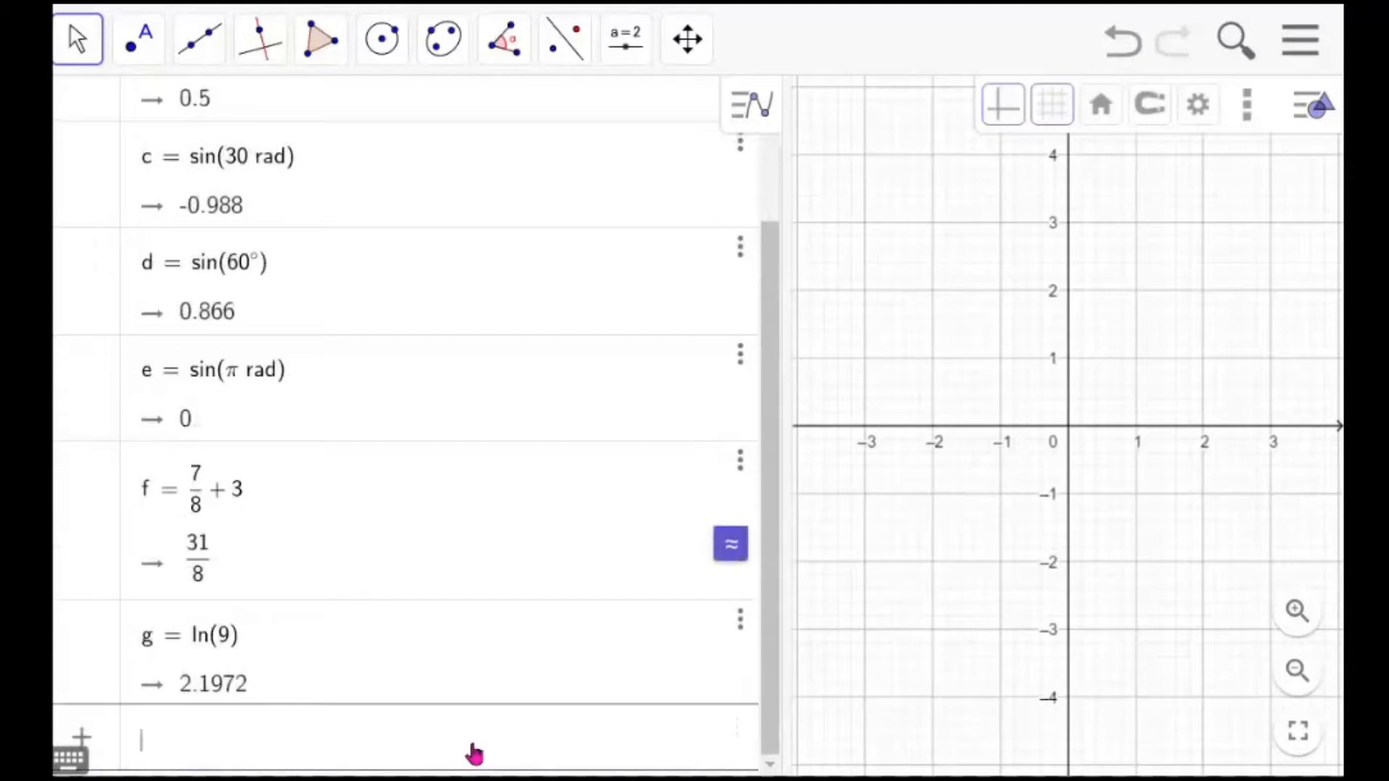
Enter exp(999) as a new input
{"action": "type", "text": "e"}
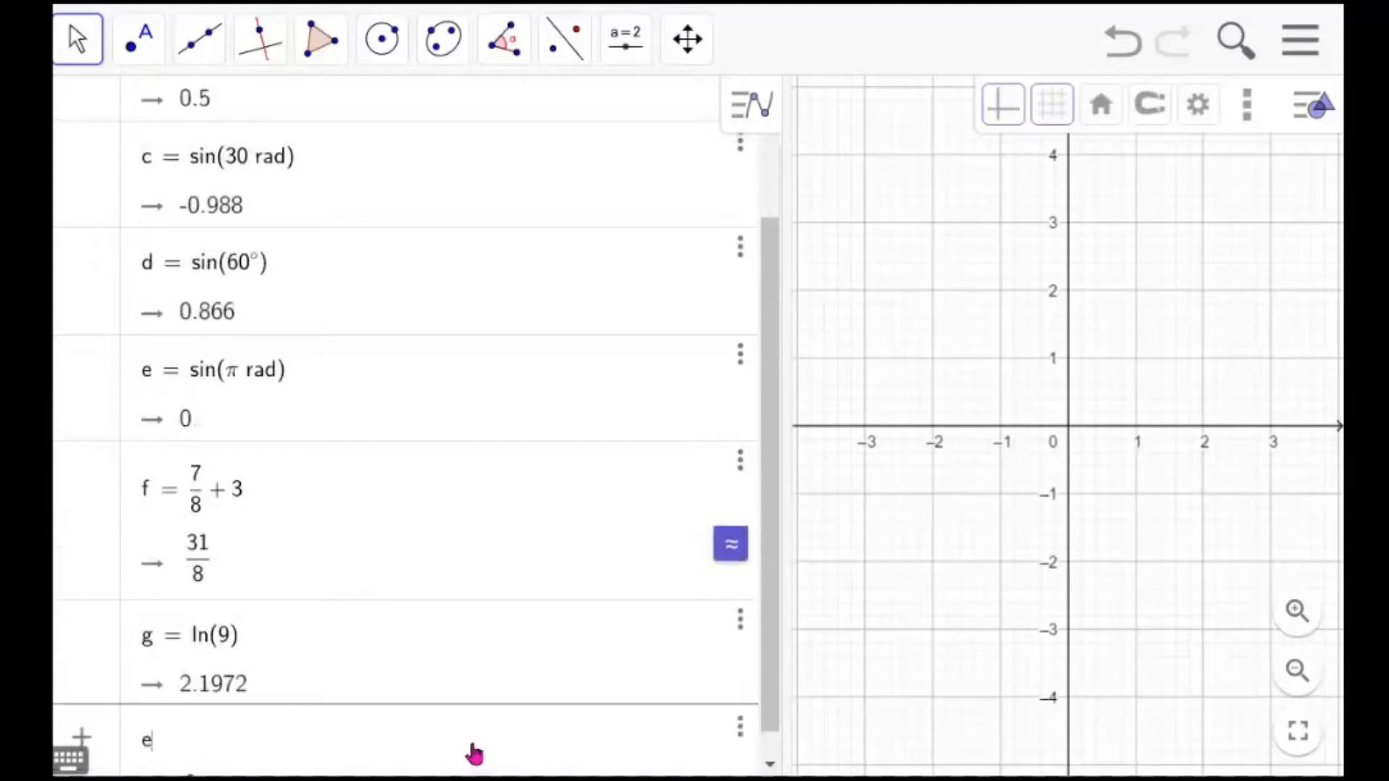
{"action": "type", "text": "xp("}
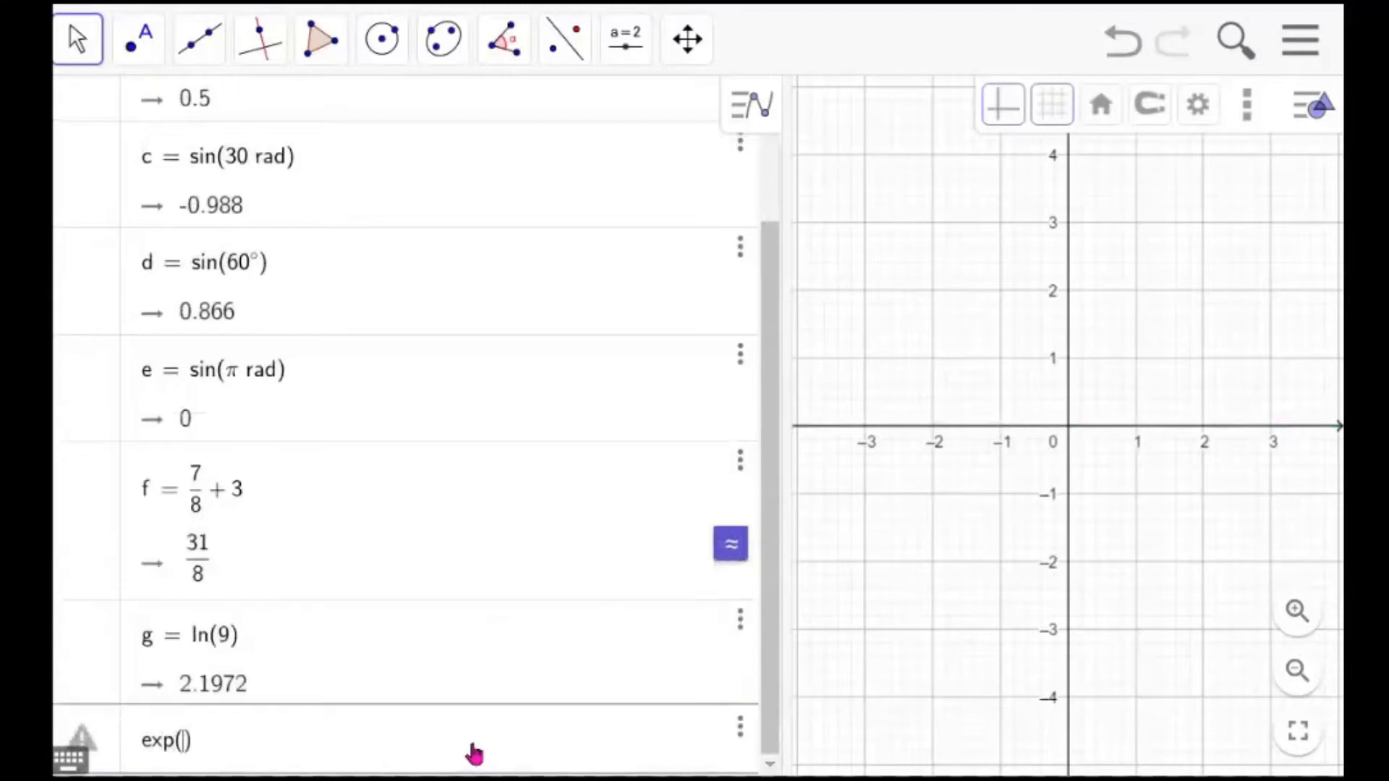
{"action": "type", "text": "999"}
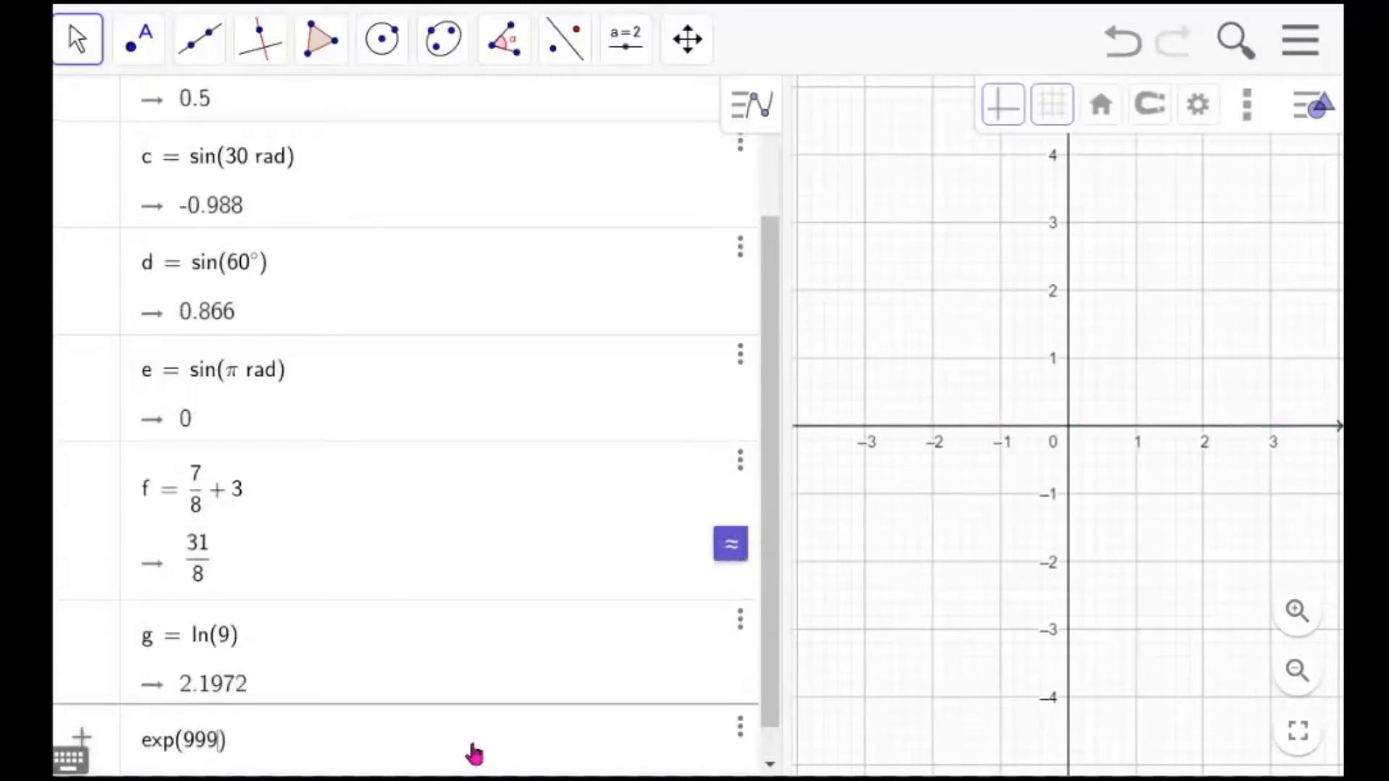
{"action": "key", "text": "Return"}
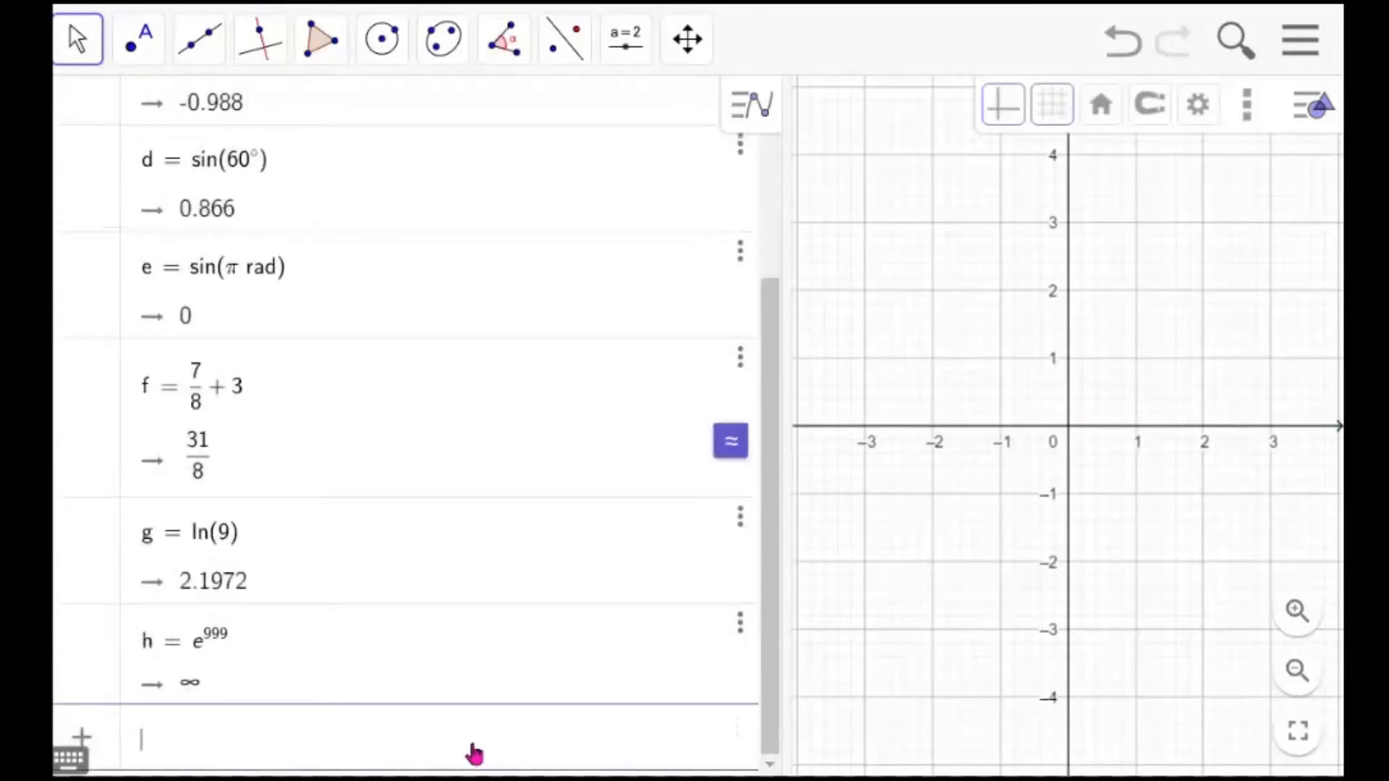
Enter exp(9) and exp(1) as two new inputs
{"action": "type", "text": "exp(9)"}
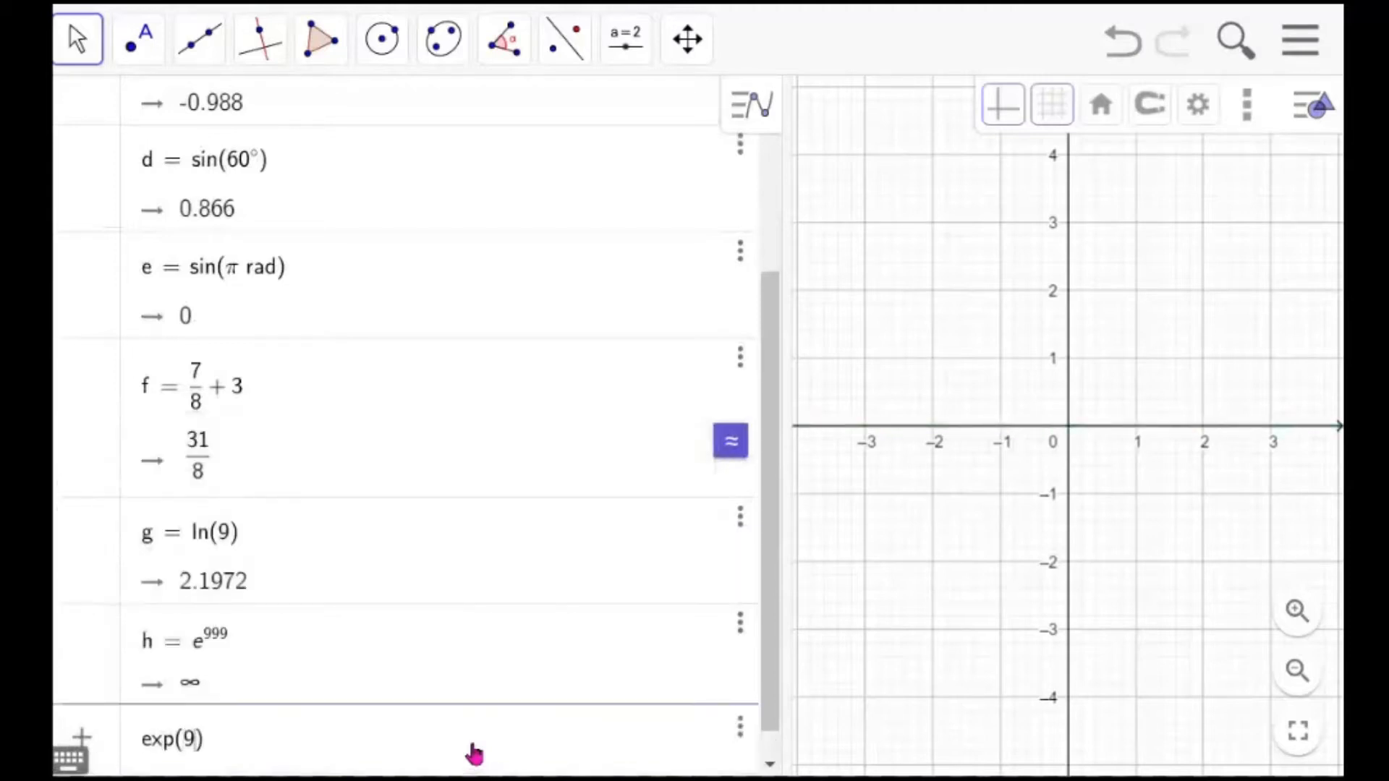
{"action": "key", "text": "Return"}
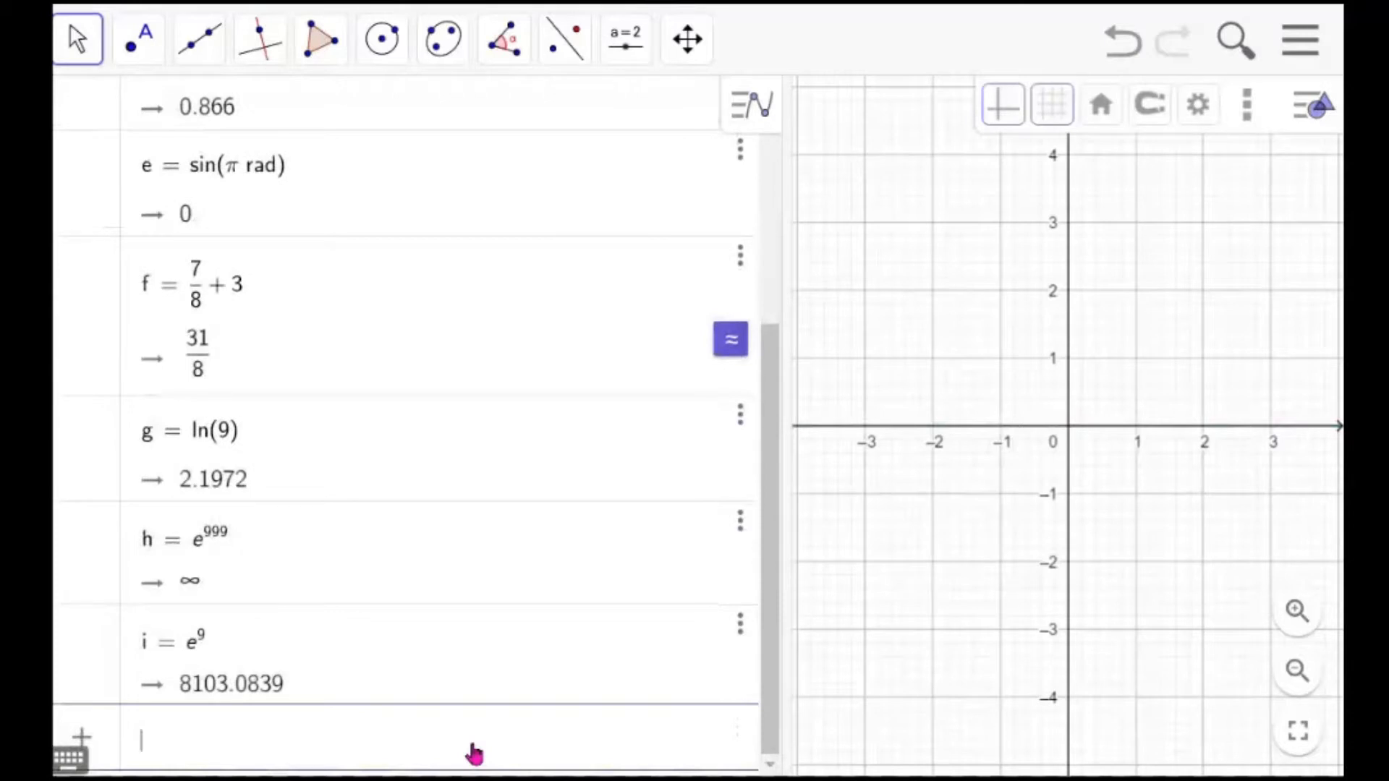
{"action": "type", "text": "exp("}
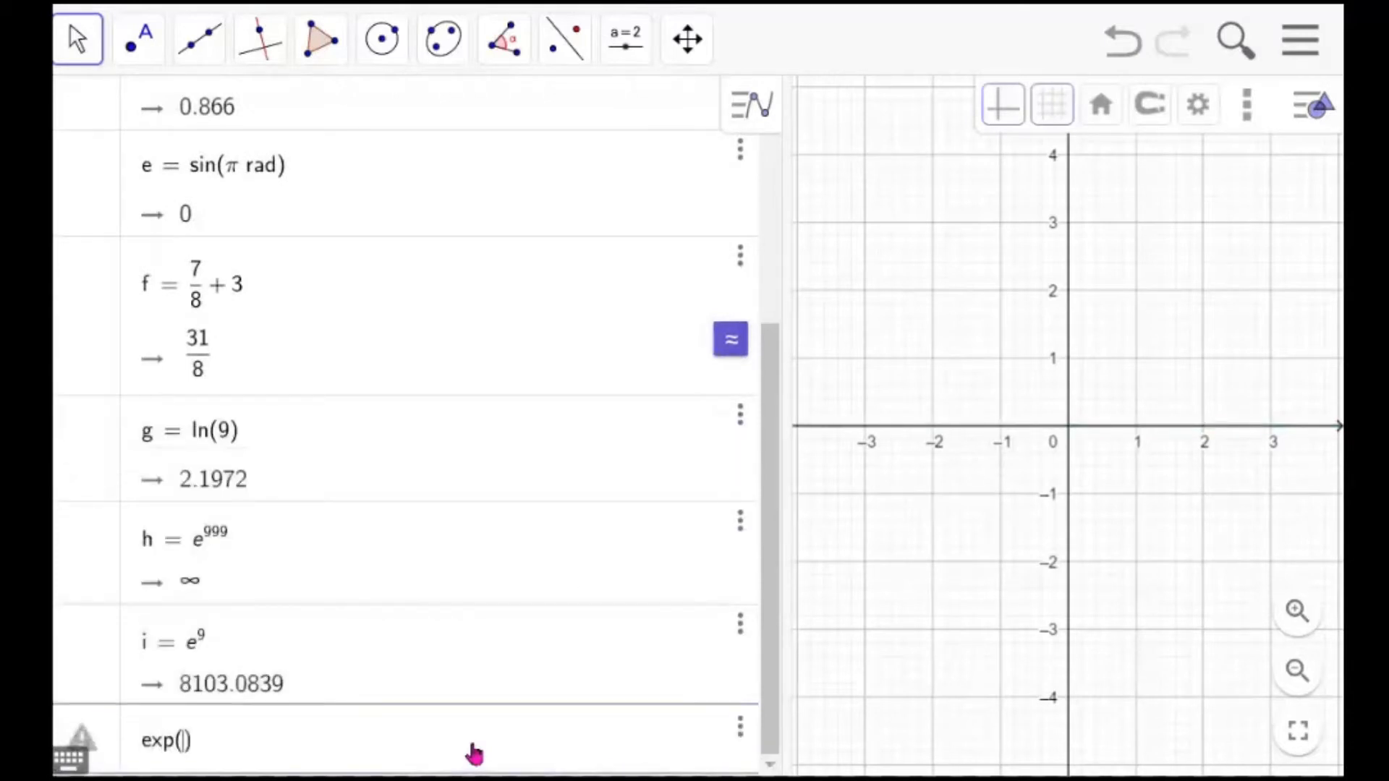
{"action": "type", "text": "1"}
{"action": "key", "text": "Return"}
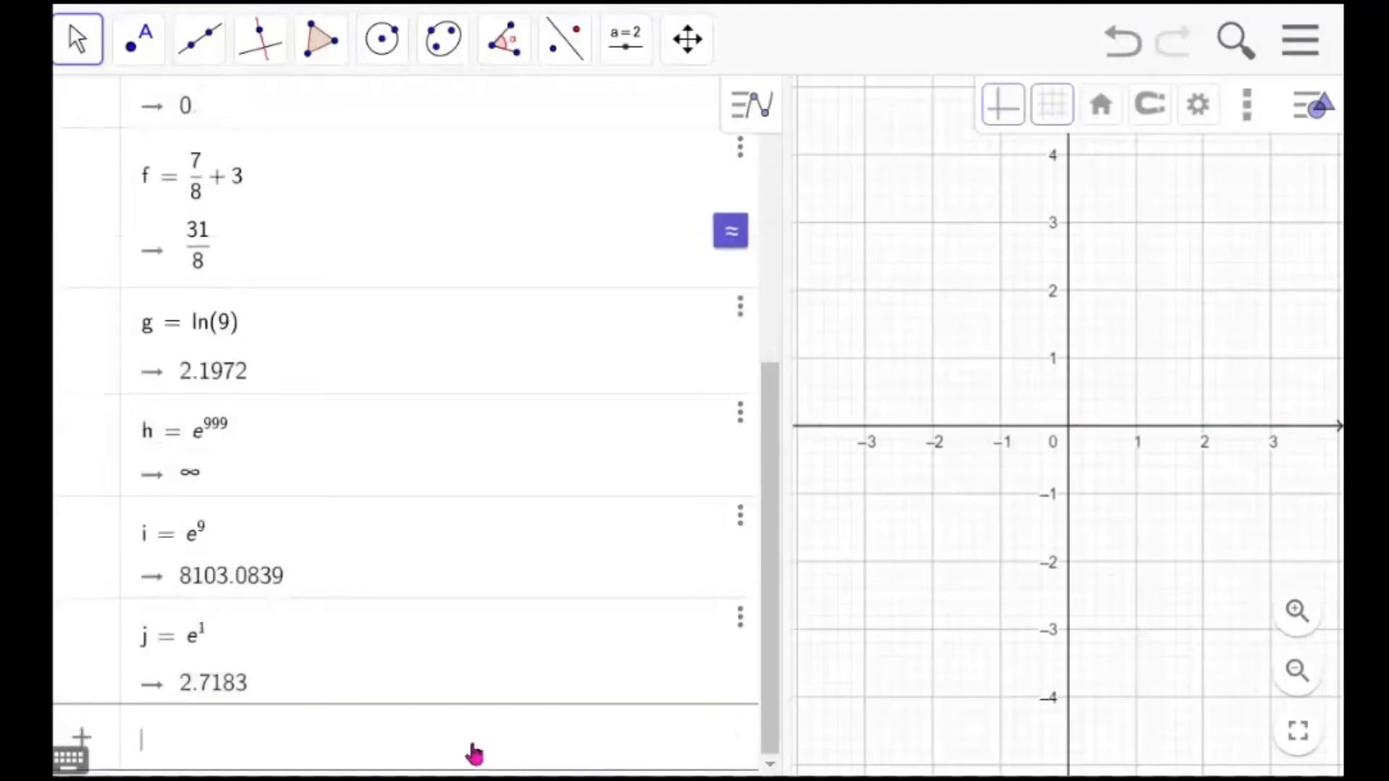
Enter 4^2 as a new input
{"action": "type", "text": "4^2"}
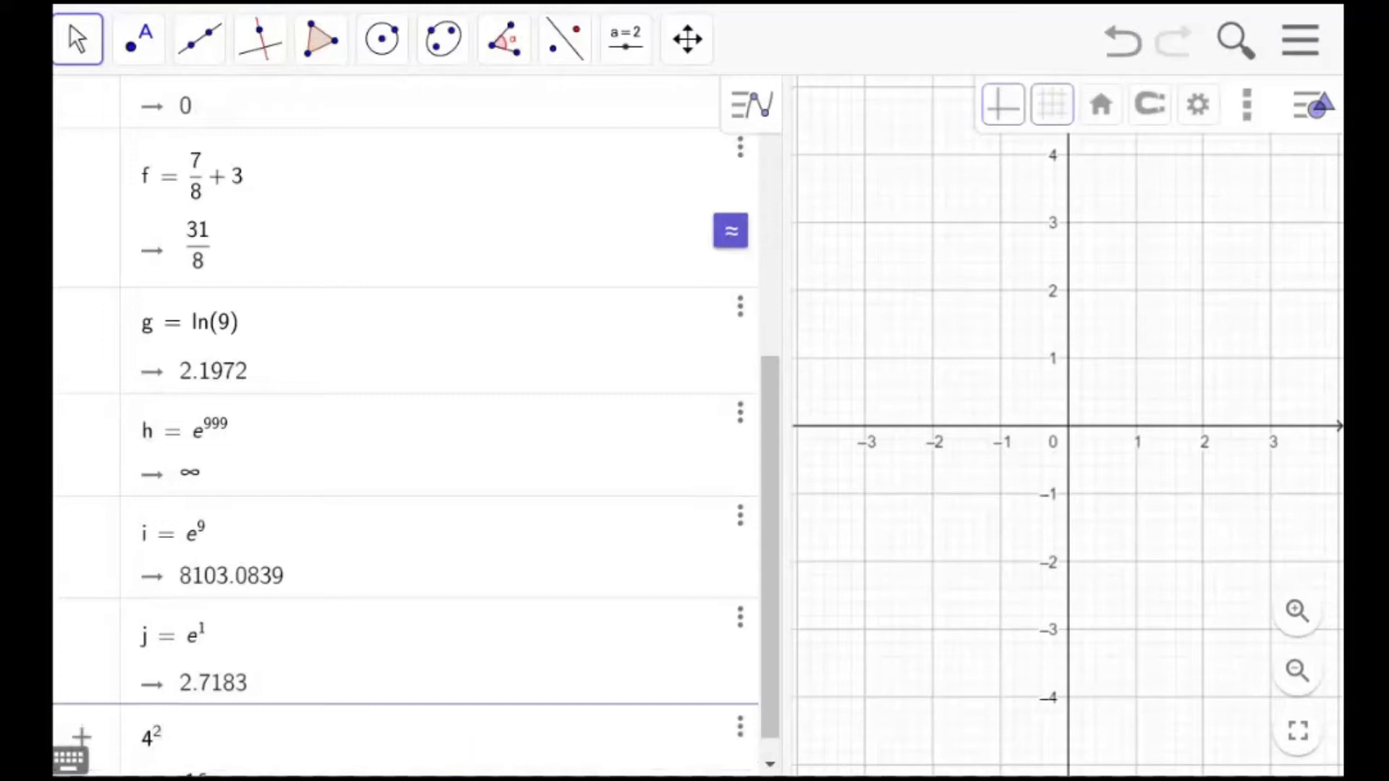
{"action": "key", "text": "Return"}
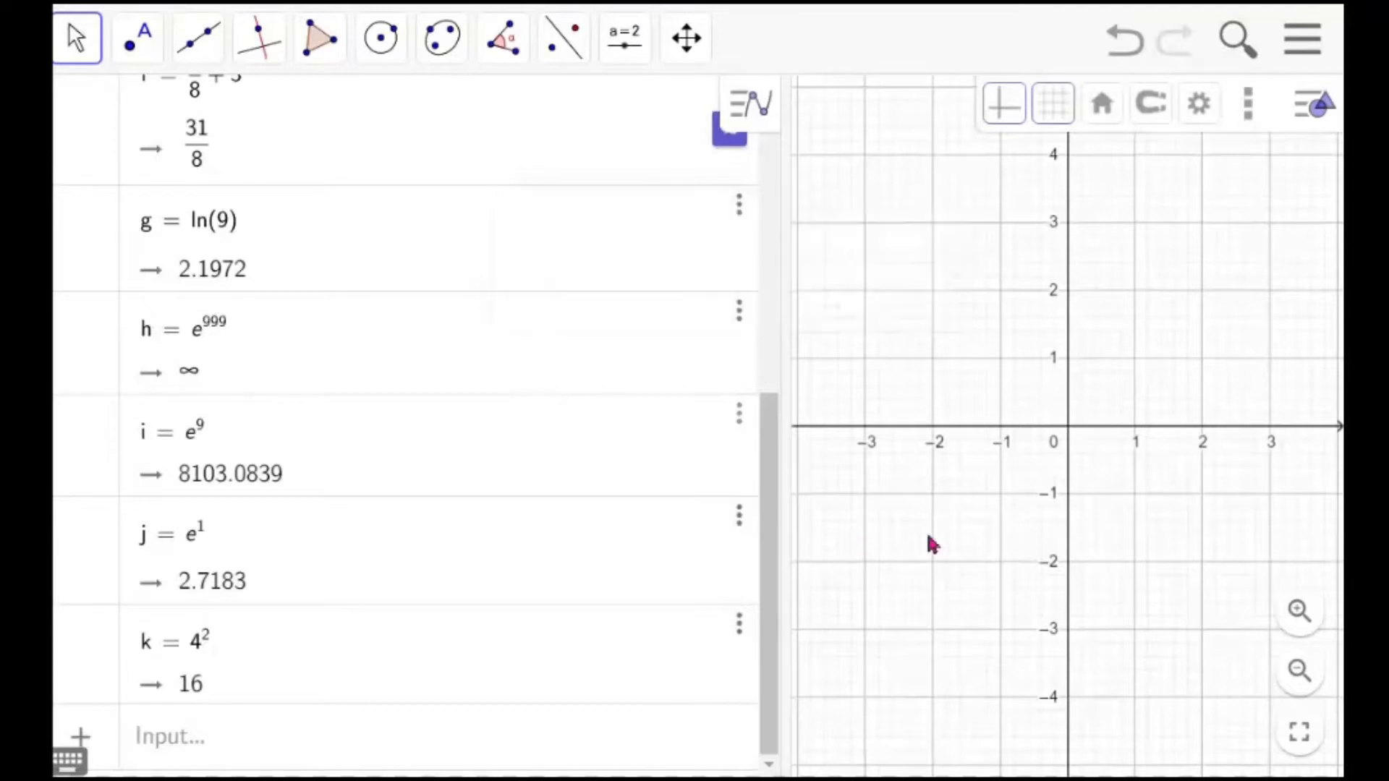
Enter sqrt(81) as a new input
{"action": "left_click", "coordinate": [429, 745]}
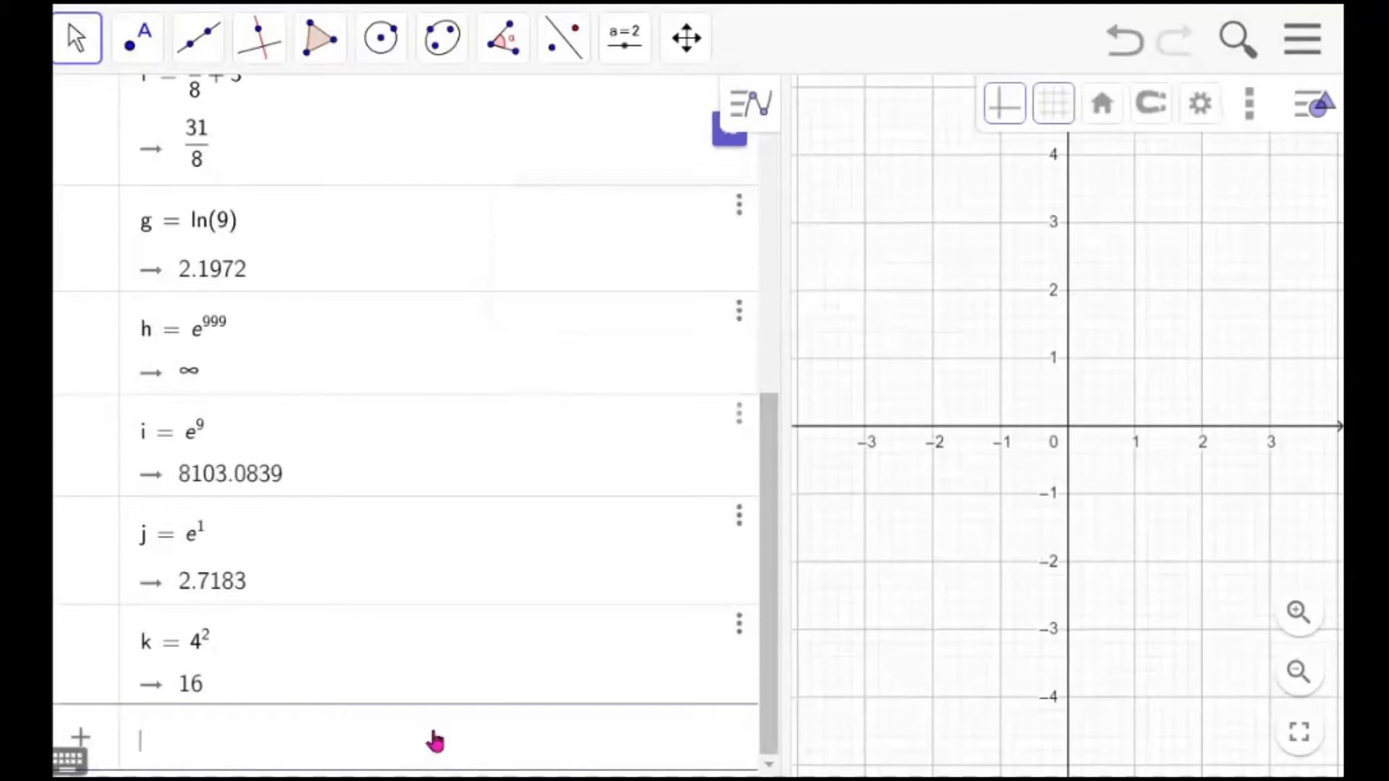
{"action": "type", "text": "sqrt("}
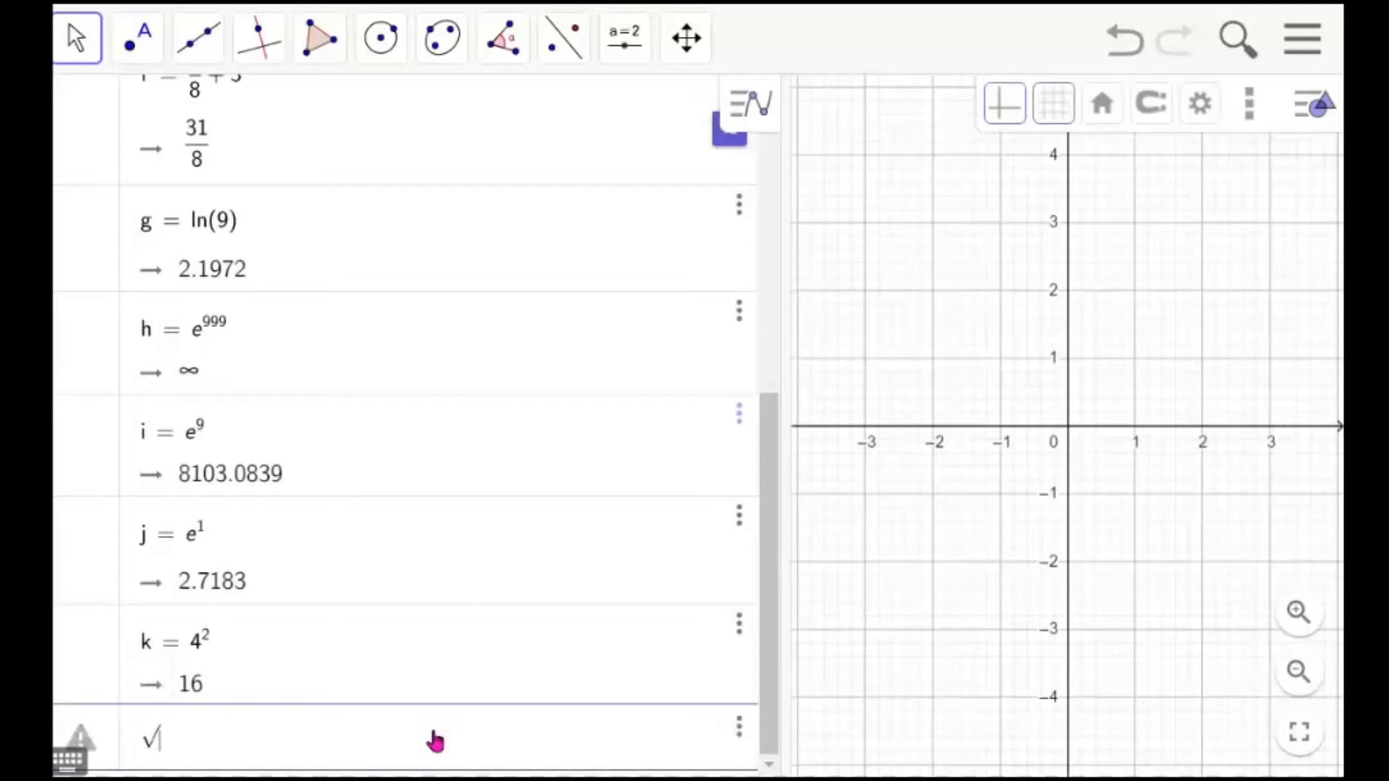
{"action": "type", "text": "81"}
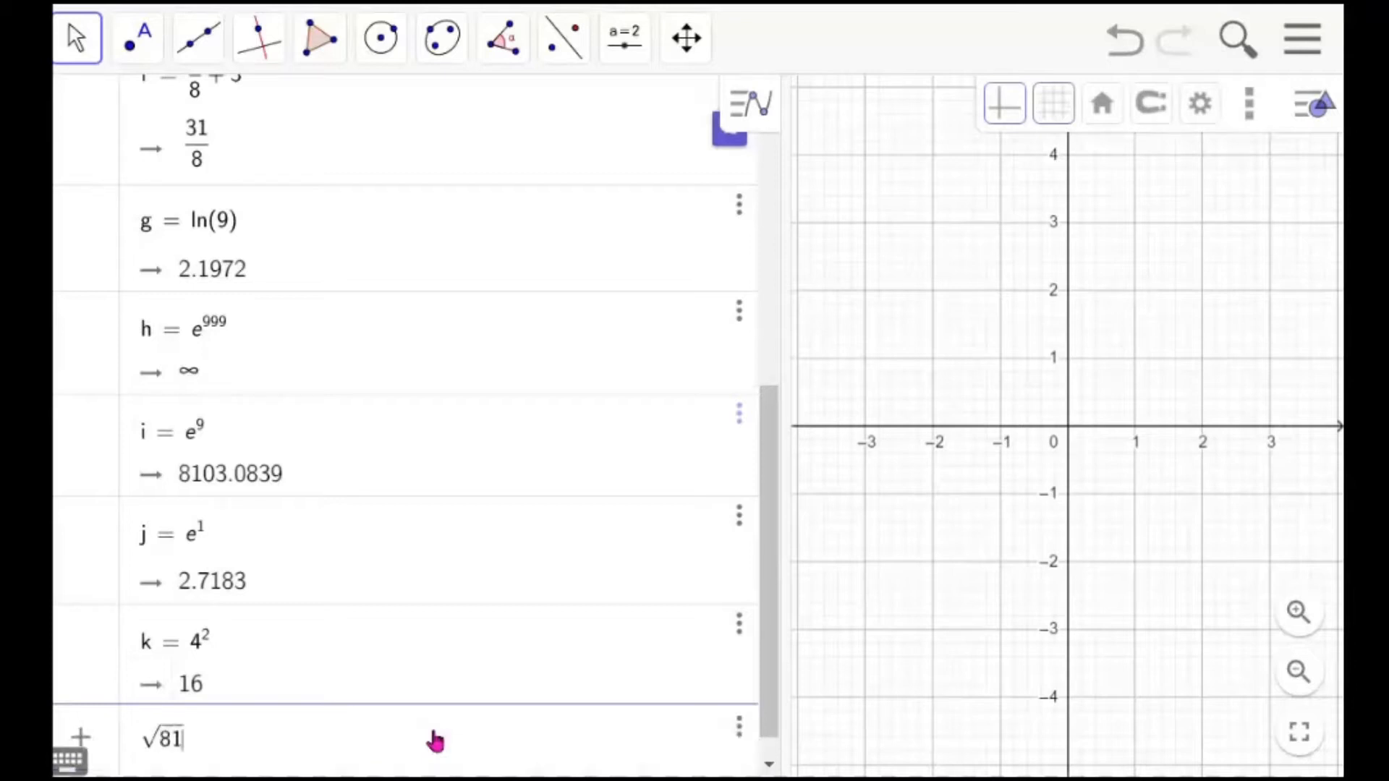
{"action": "key", "text": "Return"}
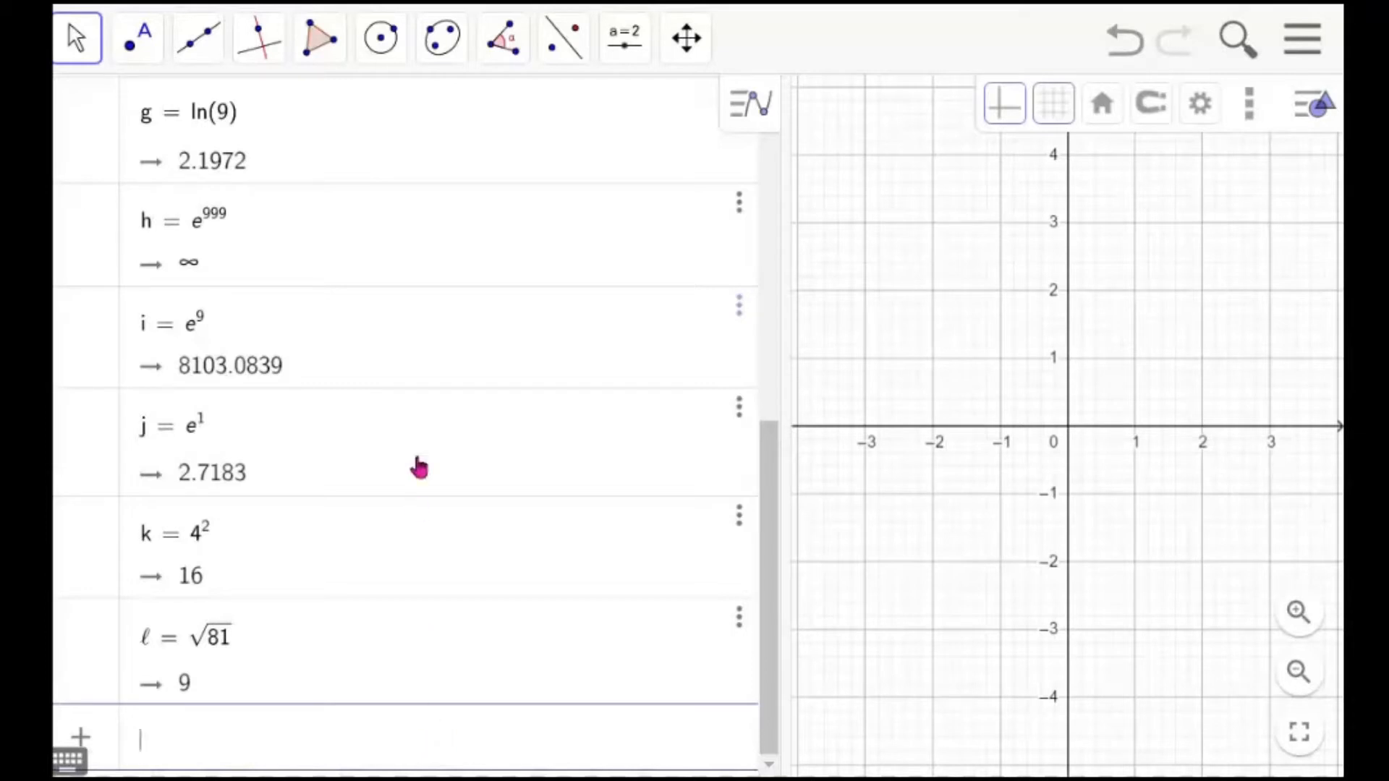
Delete the ln(9) entry g from the algebra list
{"action": "left_click", "coordinate": [772, 512]}
{"action": "left_click_drag", "start_coordinate": [771, 512], "coordinate": [775, 353]}
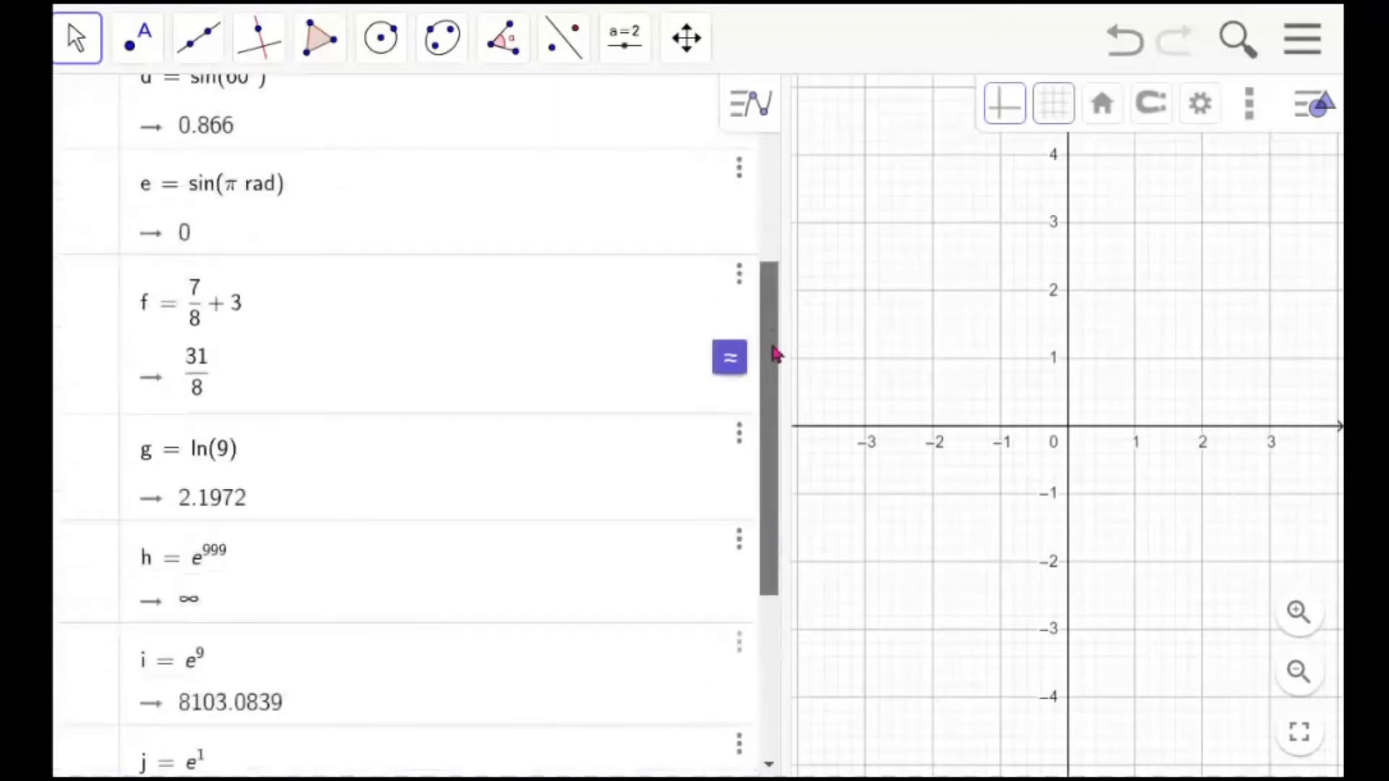
{"action": "left_click", "coordinate": [739, 437]}
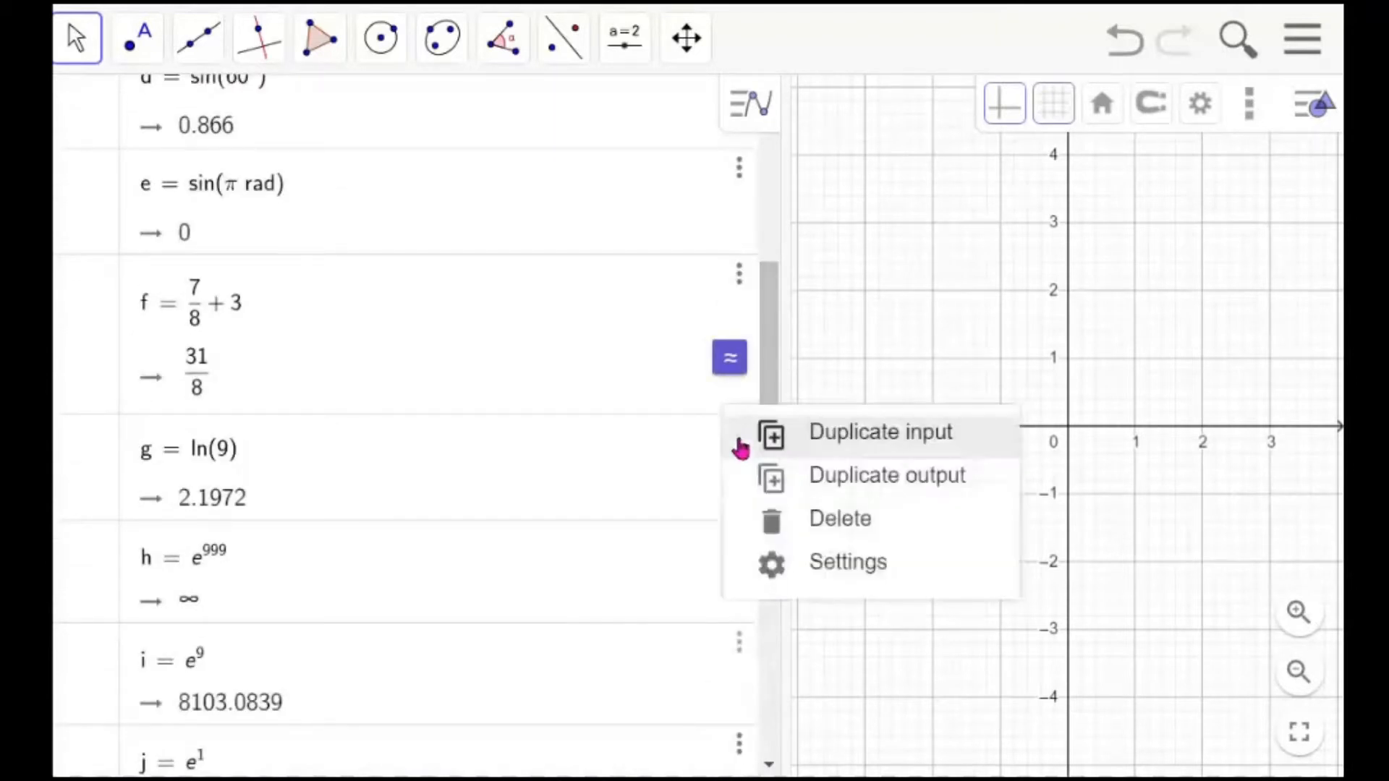
{"action": "left_click", "coordinate": [833, 524]}
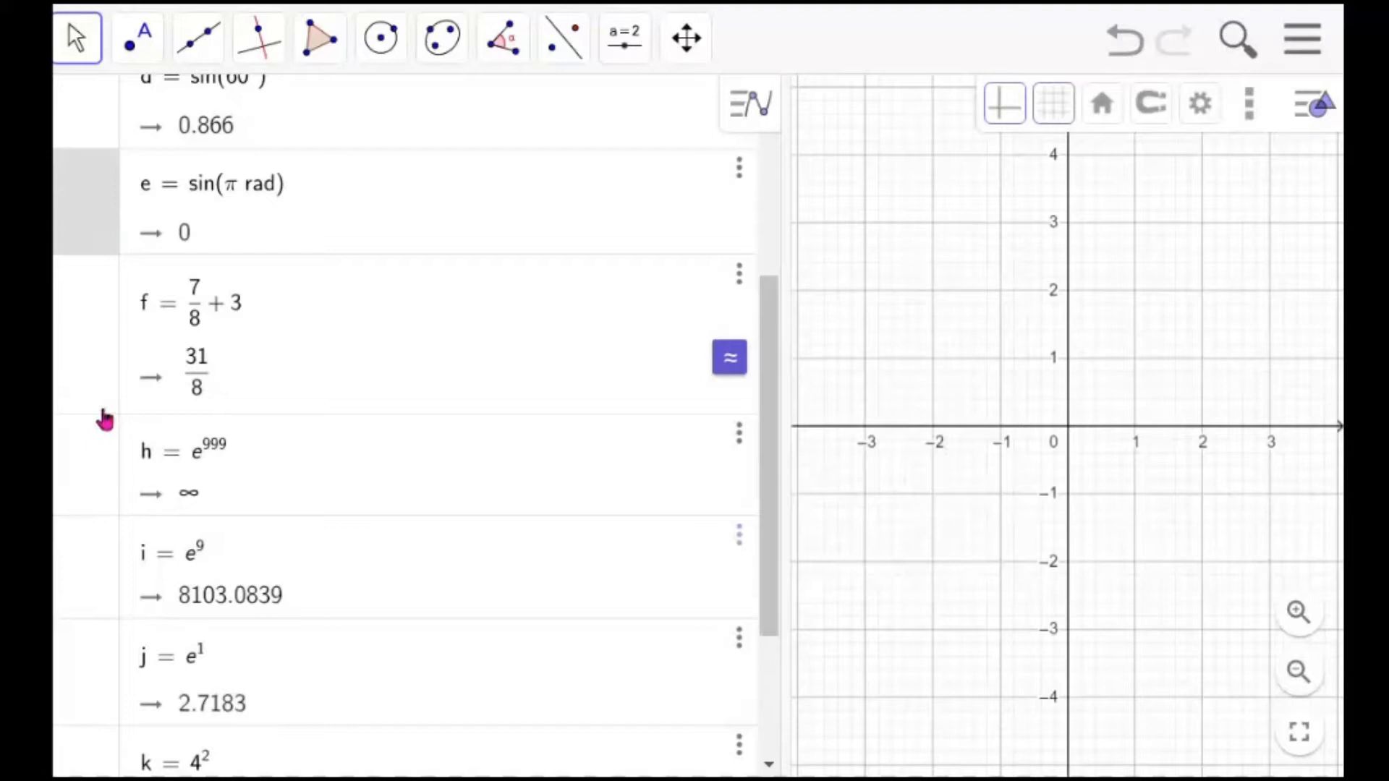
Delete the sine entries b through e from the algebra list
{"action": "scroll", "coordinate": [107, 433], "scroll_direction": "up", "scroll_amount": 5}
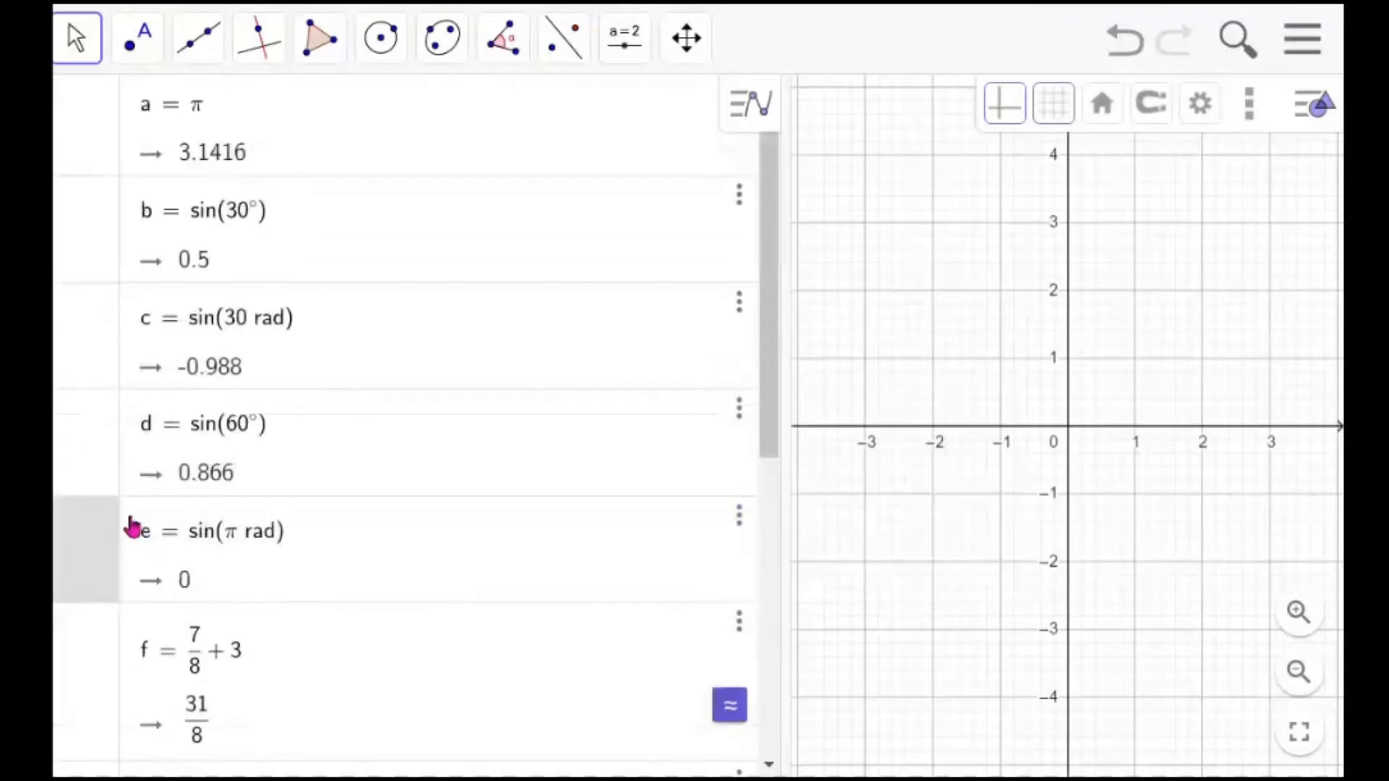
{"action": "left_click", "coordinate": [91, 239], "text": "shift"}
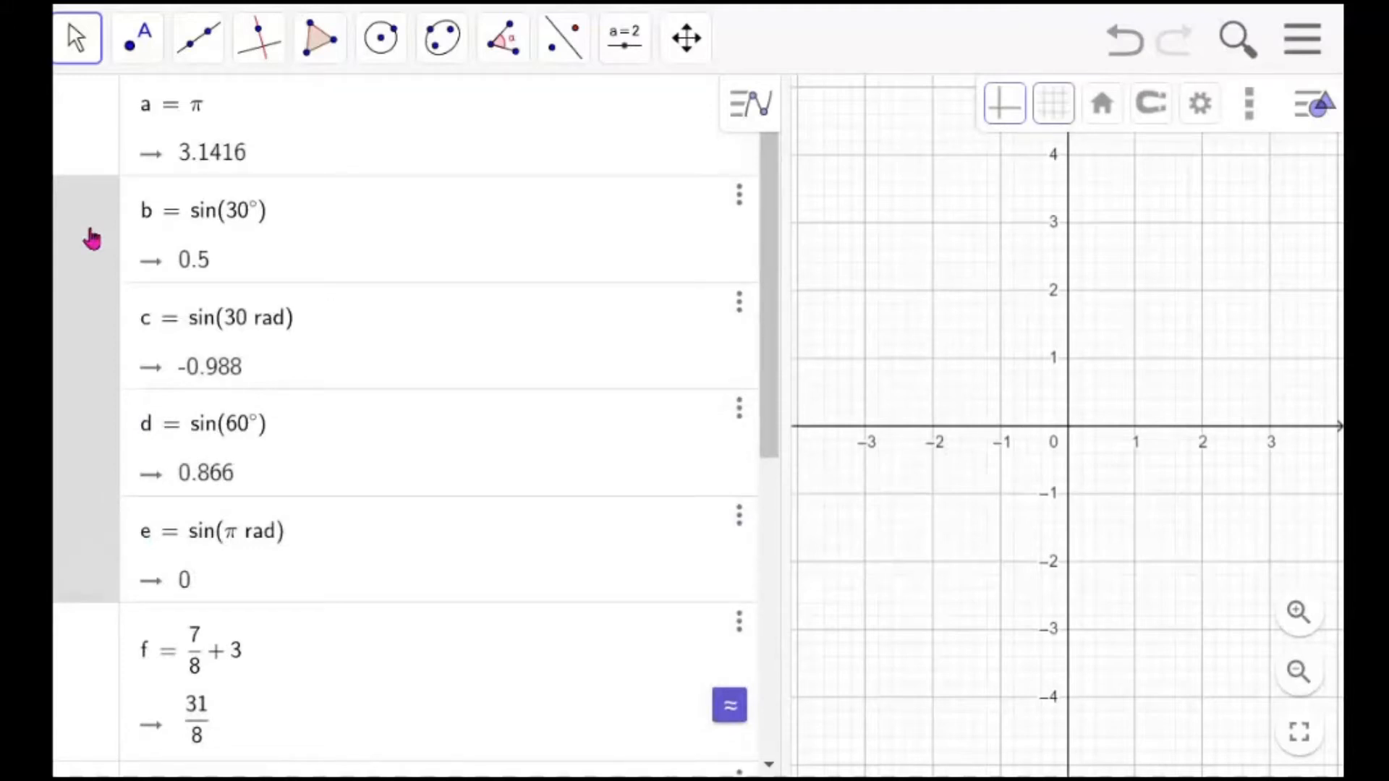
{"action": "key", "text": "Delete"}
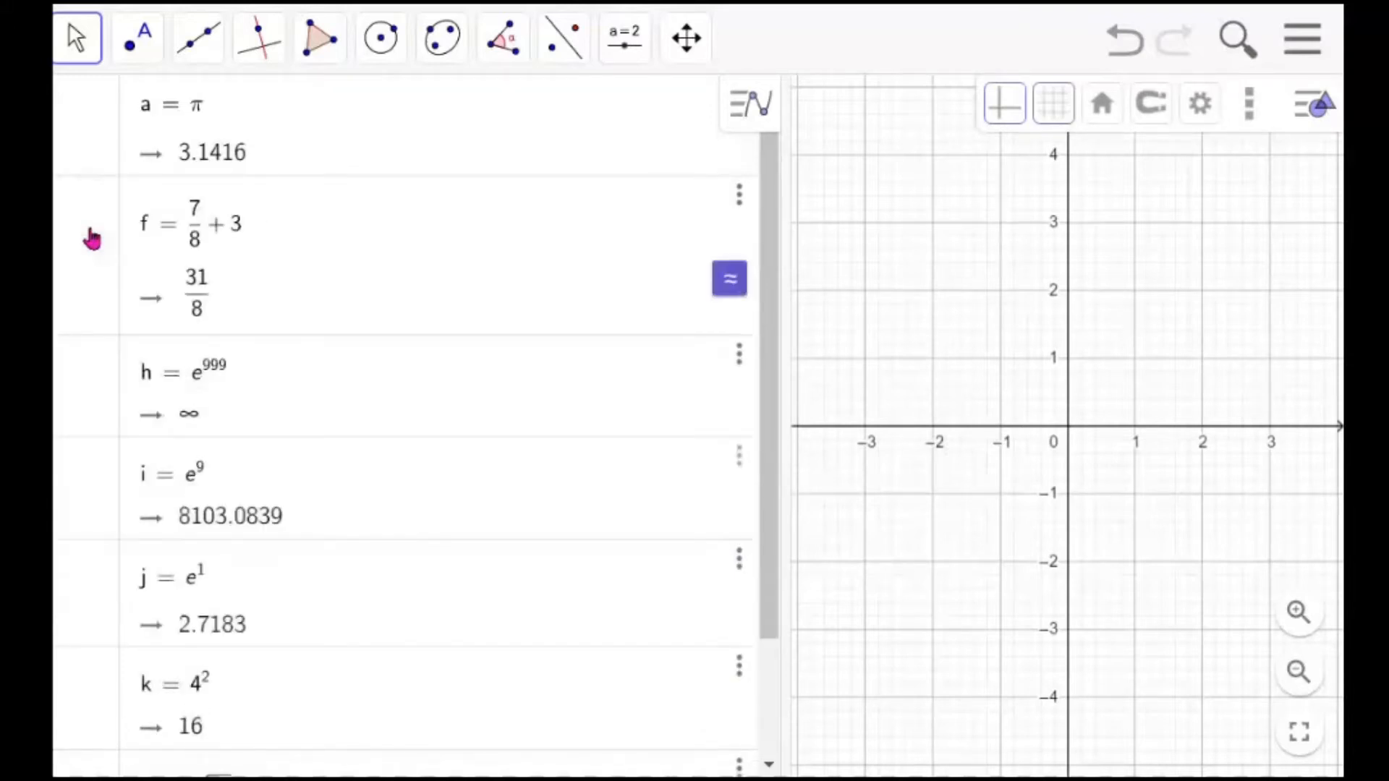
Select entries f through i in the algebra list and delete them
{"action": "left_click", "coordinate": [92, 239]}
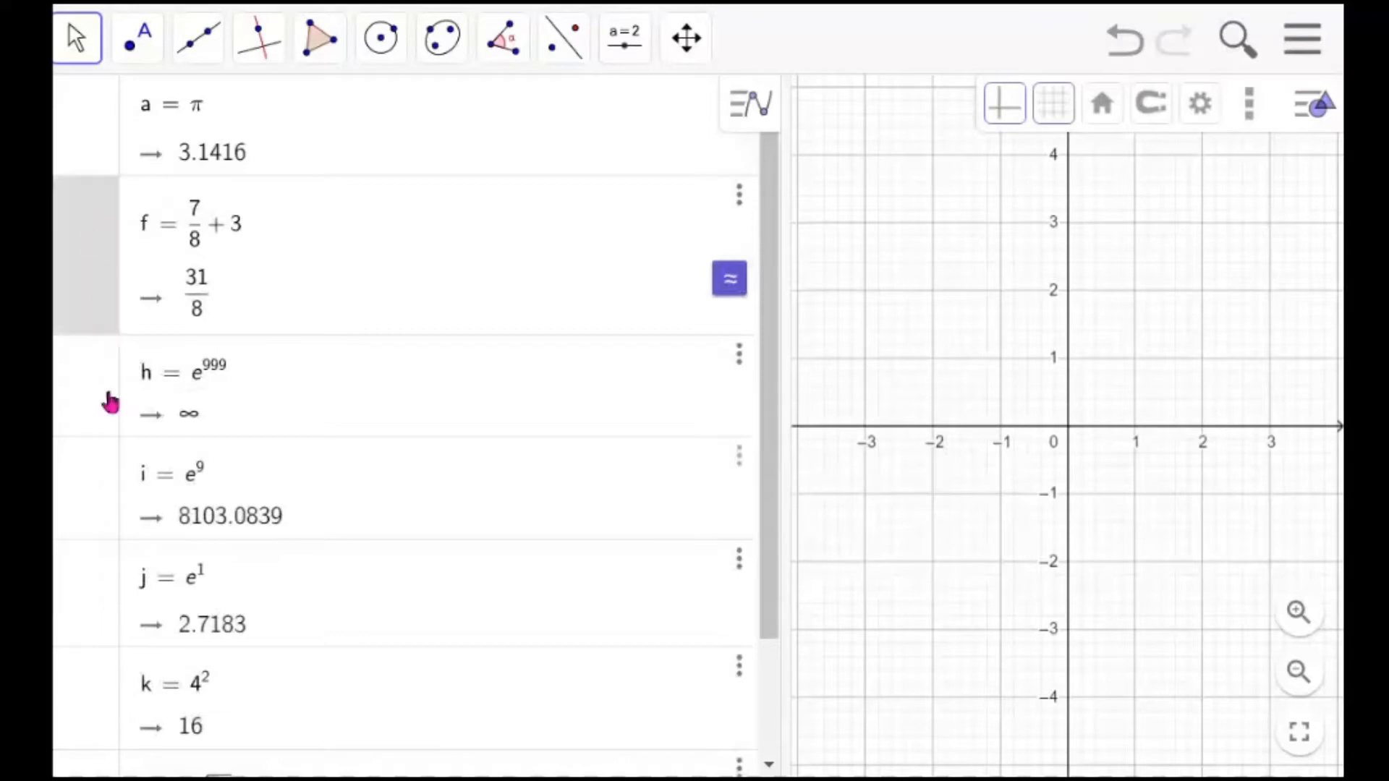
{"action": "left_click", "coordinate": [102, 490], "text": "shift"}
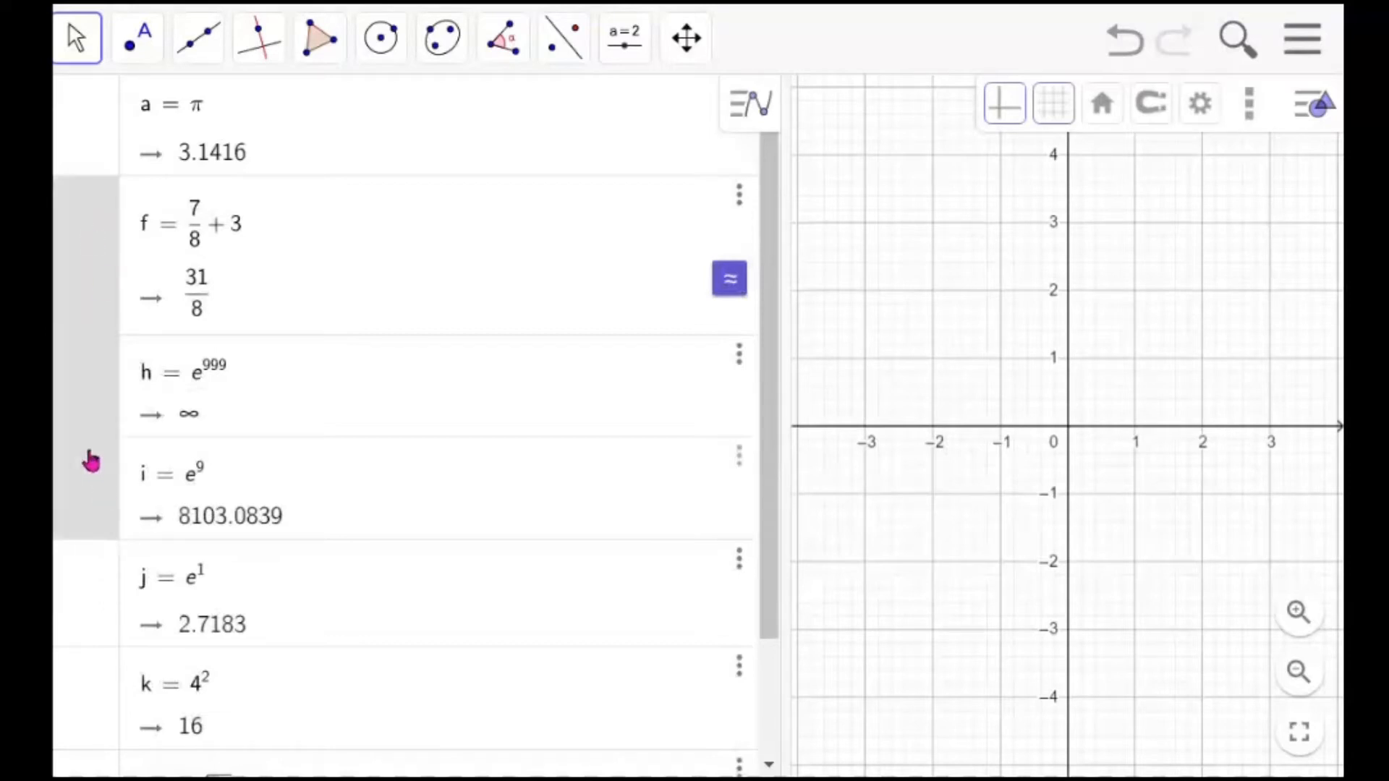
{"action": "right_click", "coordinate": [91, 459]}
{"action": "left_click", "coordinate": [130, 506]}
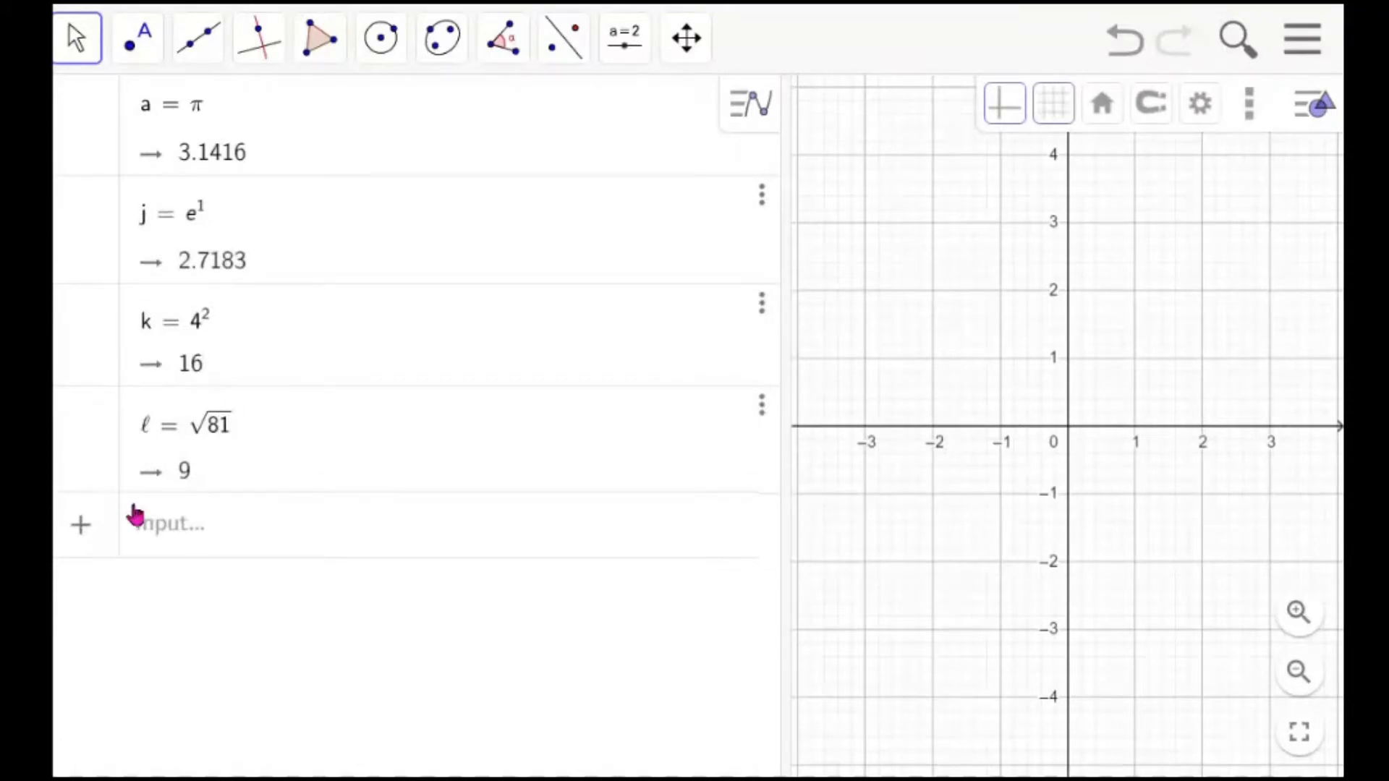
Select all remaining entries from a to ℓ and delete them to clear the algebra list
{"action": "left_click", "coordinate": [94, 142]}
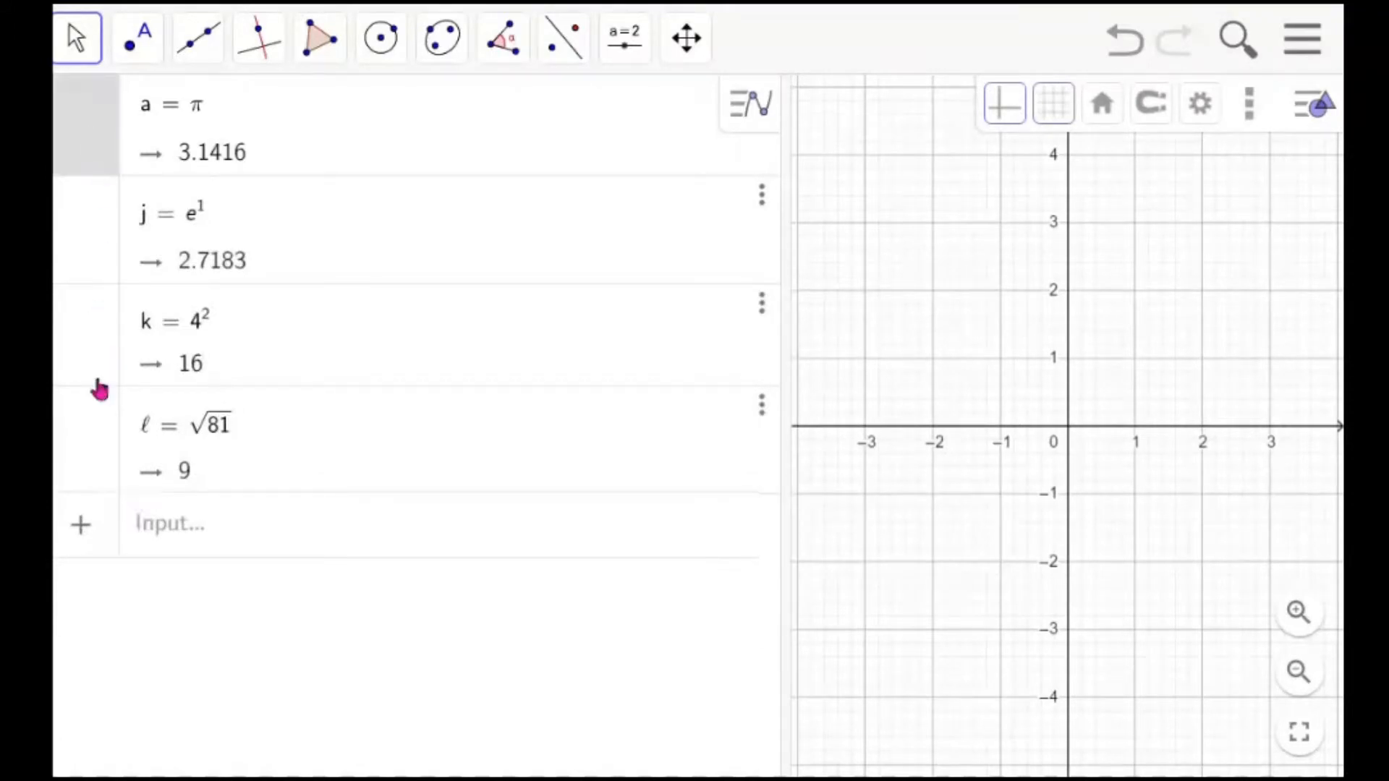
{"action": "left_click", "coordinate": [99, 463], "text": "shift"}
{"action": "right_click", "coordinate": [100, 454]}
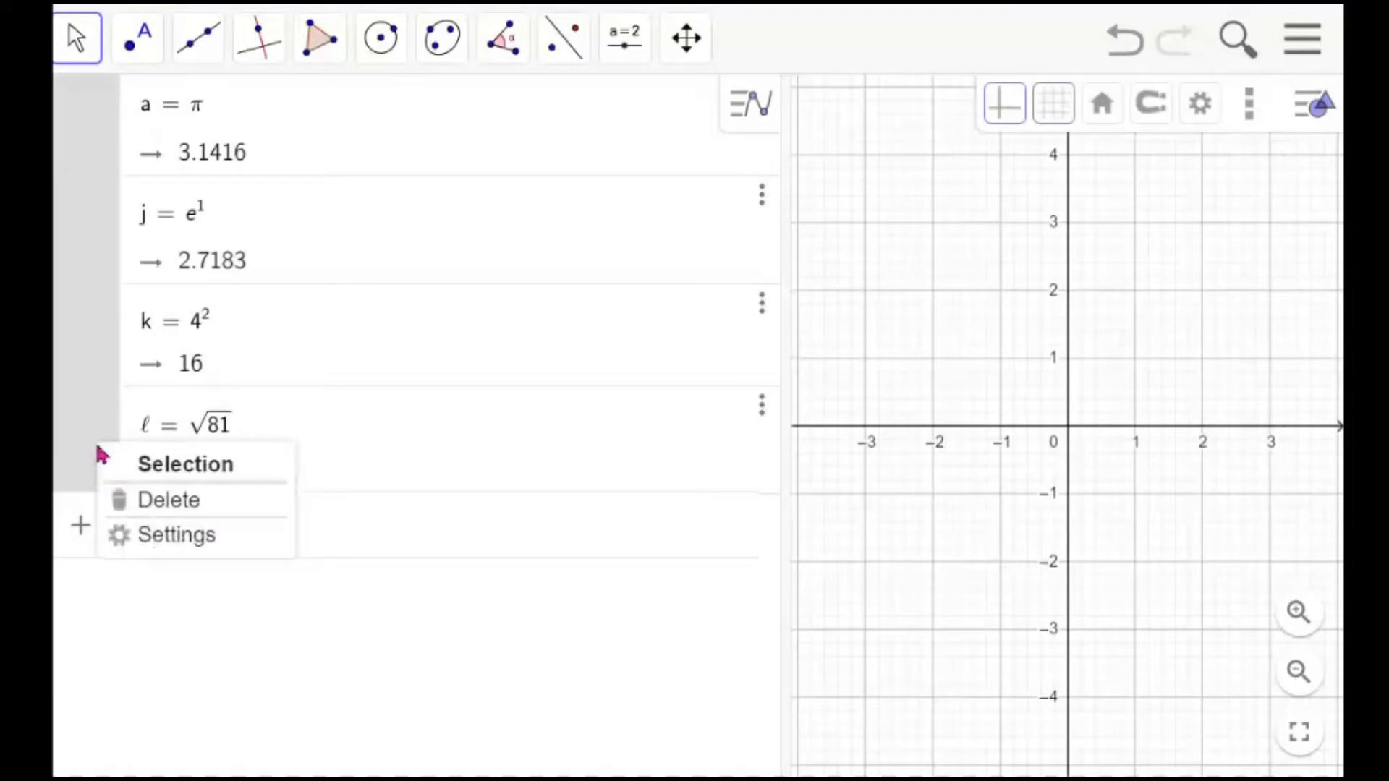
{"action": "left_click", "coordinate": [155, 499]}
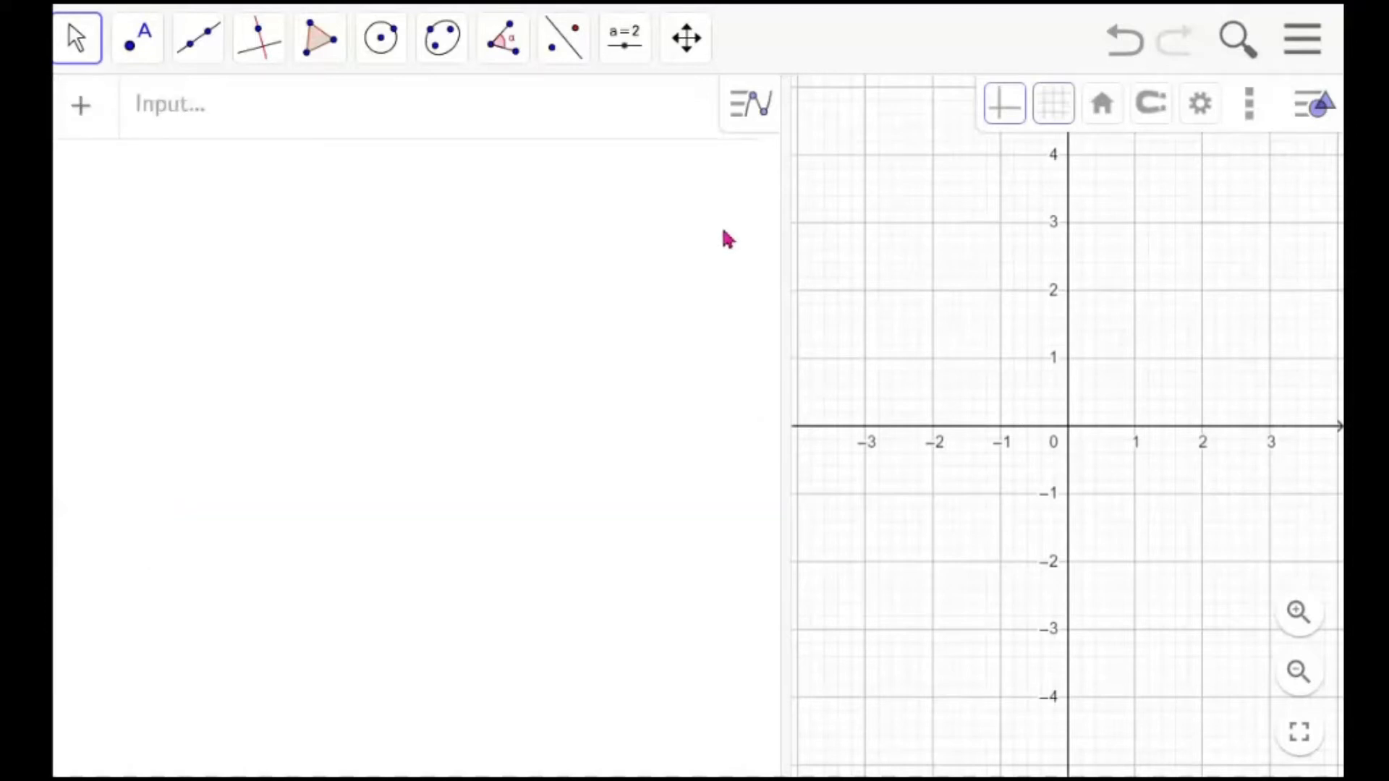
Widen the graphics view and place points A at (-5, 2) and B at (-3, 3) with the Point tool
{"action": "left_click_drag", "start_coordinate": [789, 222], "coordinate": [493, 240]}
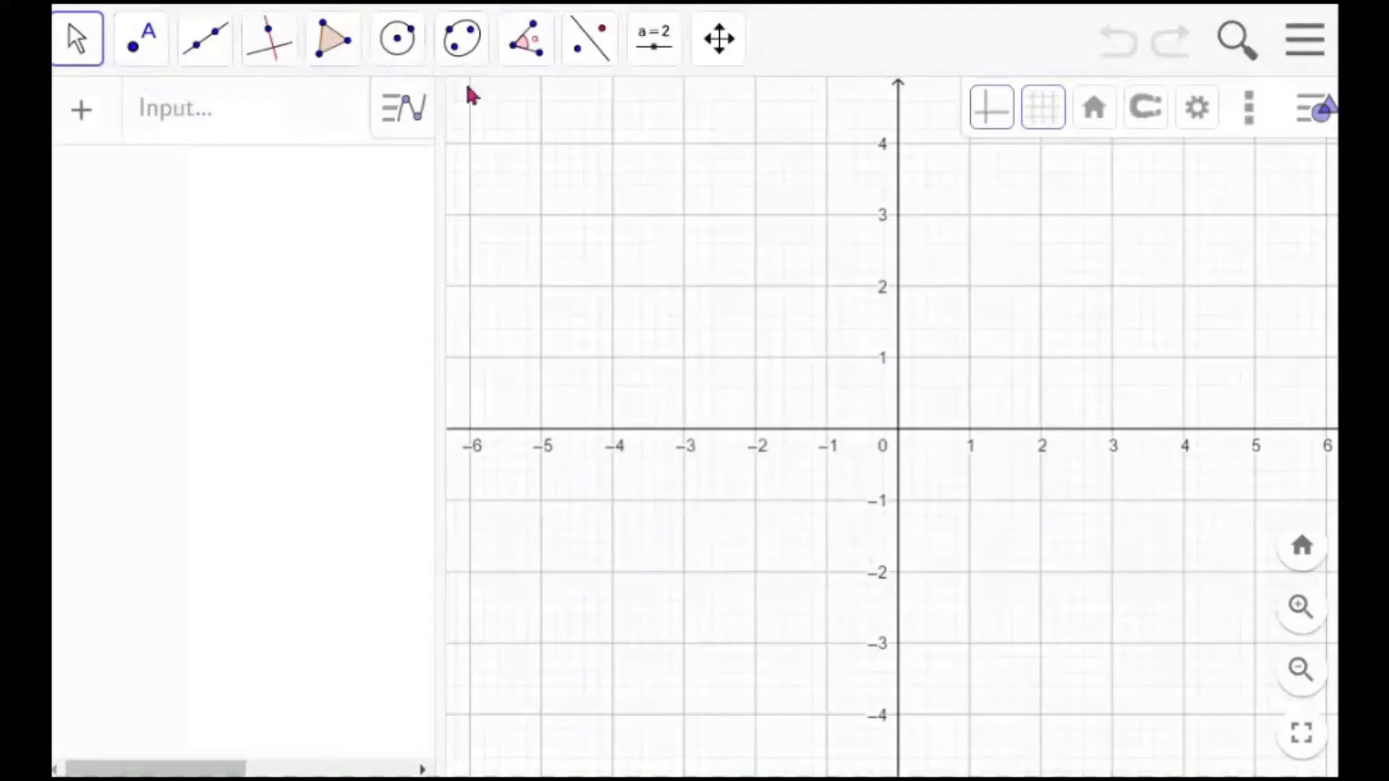
{"action": "left_click", "coordinate": [146, 58]}
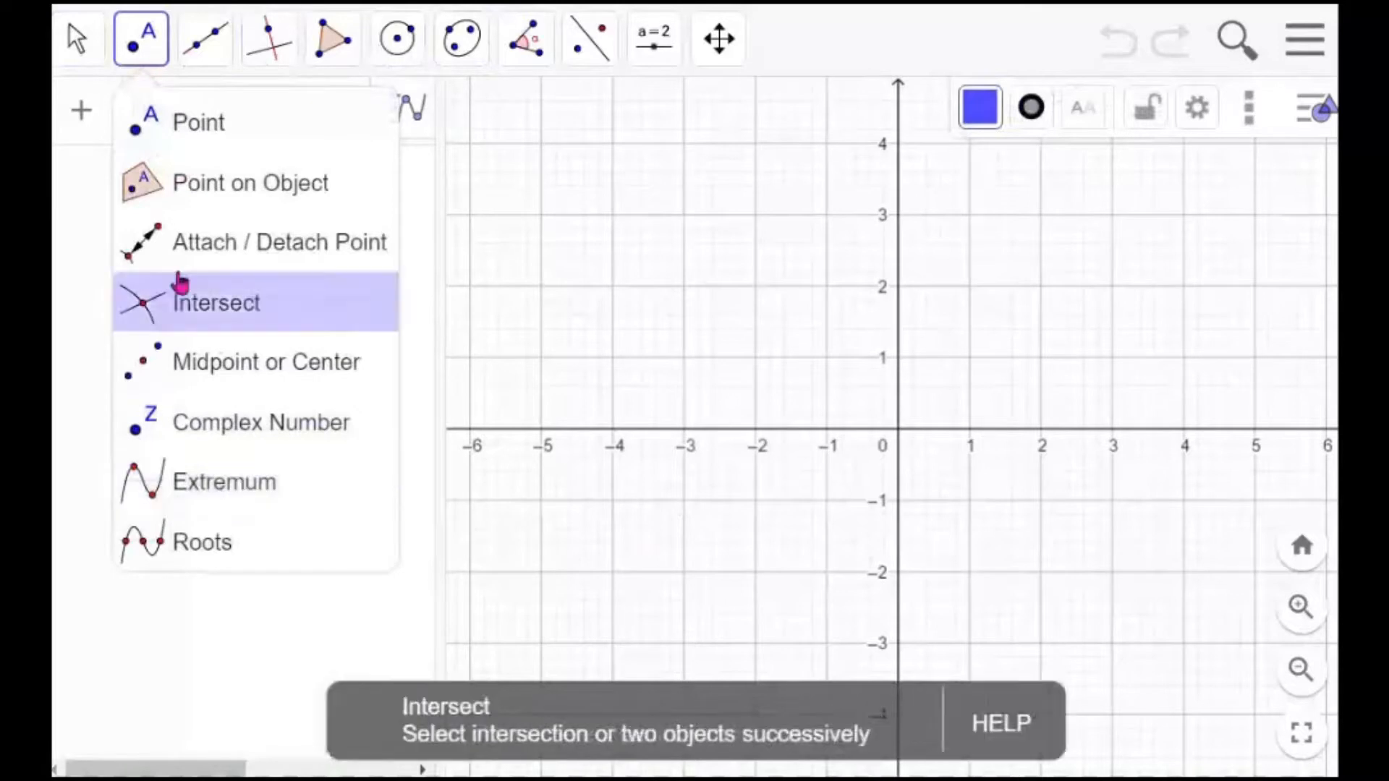
{"action": "mouse_move", "coordinate": [79, 72]}
{"action": "mouse_move", "coordinate": [141, 59]}
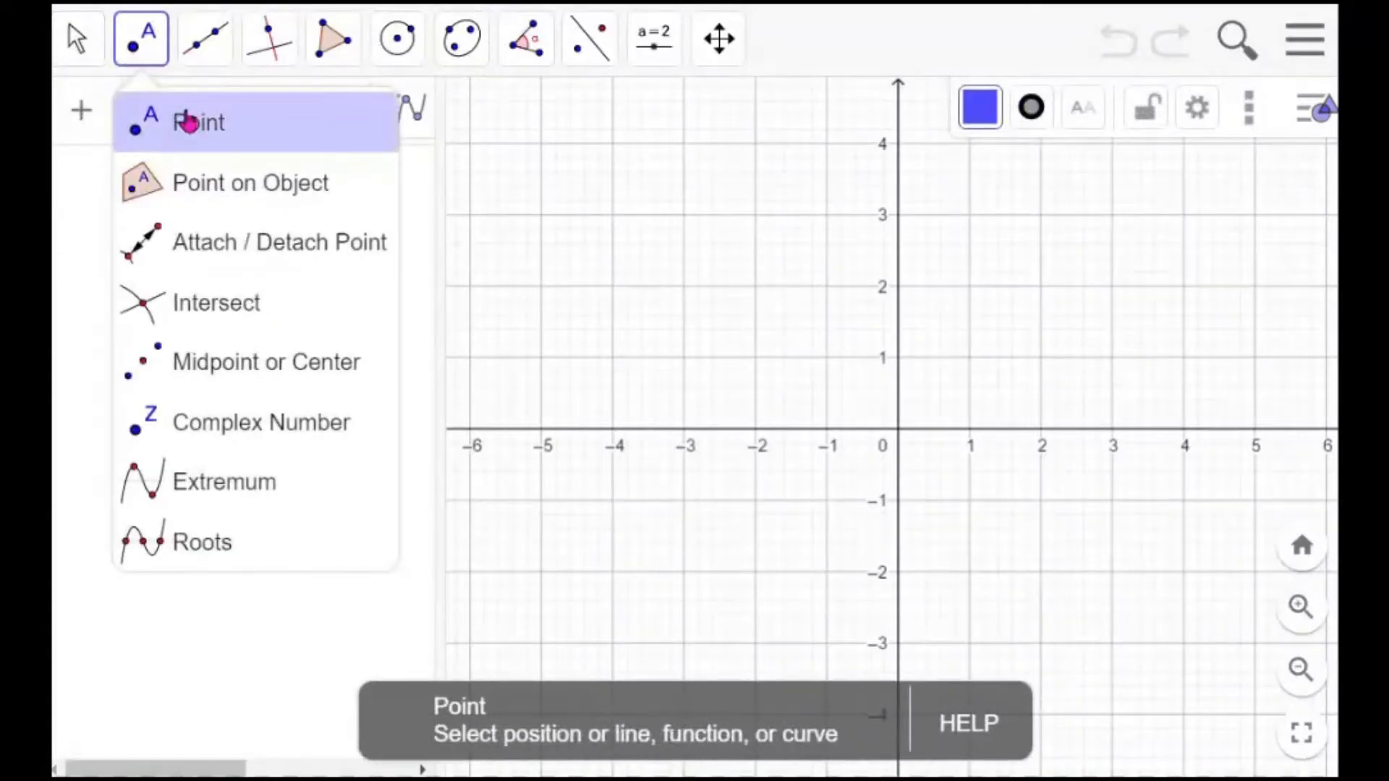
{"action": "left_click", "coordinate": [188, 123]}
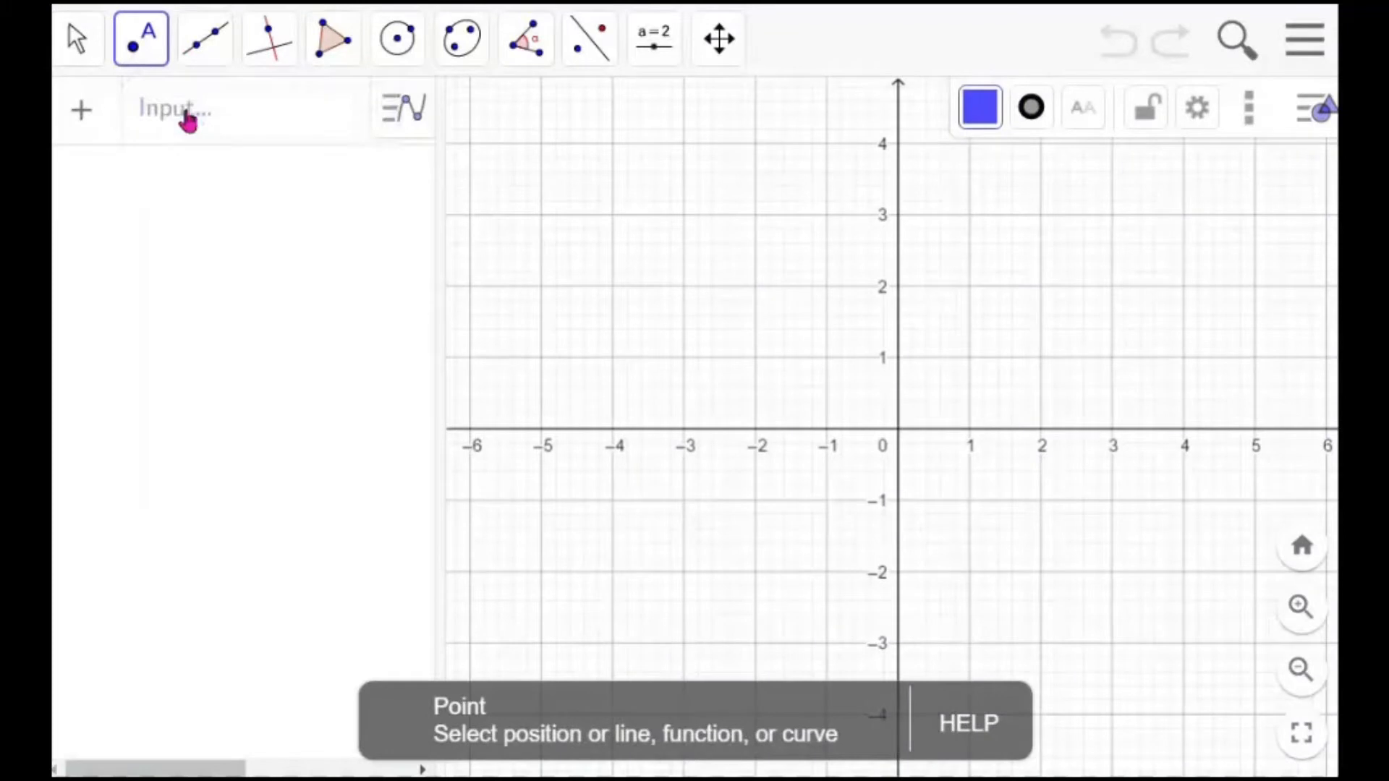
{"action": "left_click", "coordinate": [539, 297]}
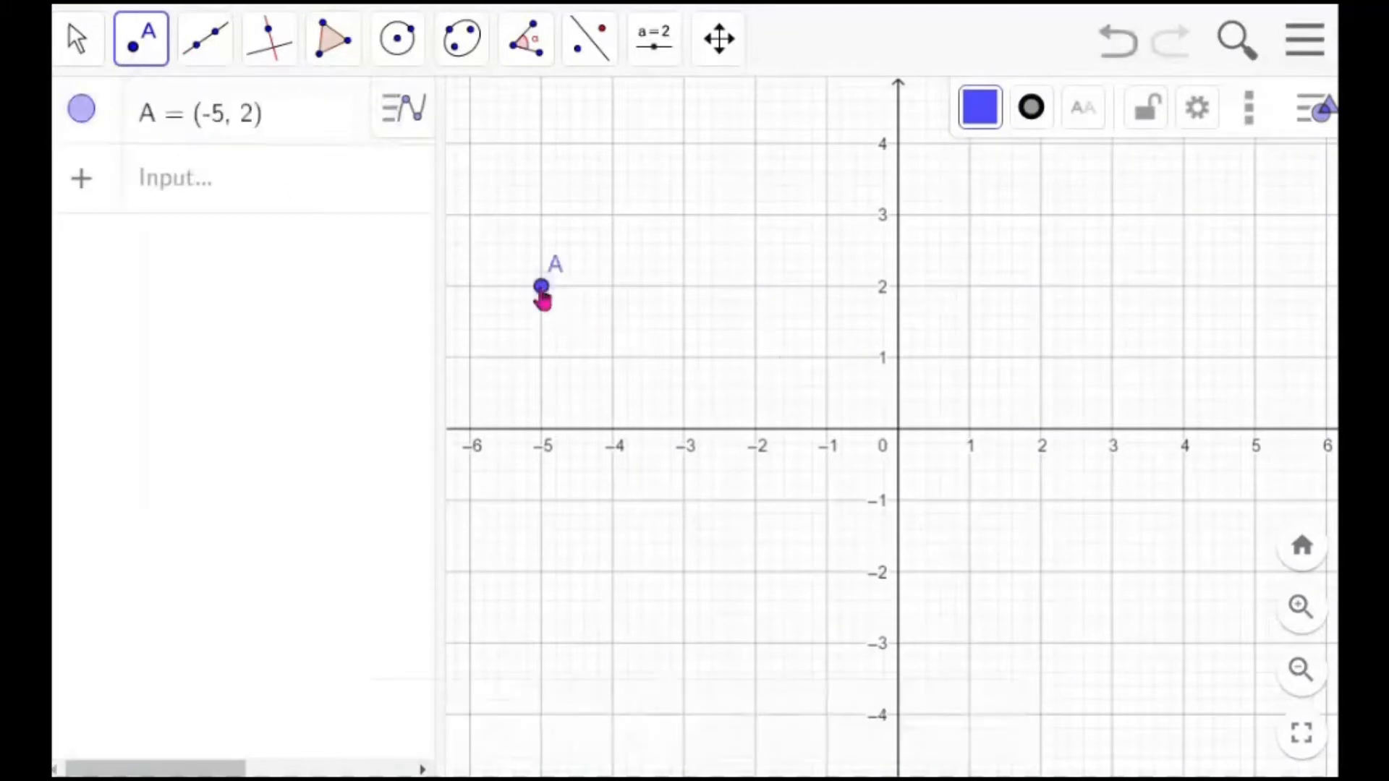
{"action": "left_click", "coordinate": [685, 216]}
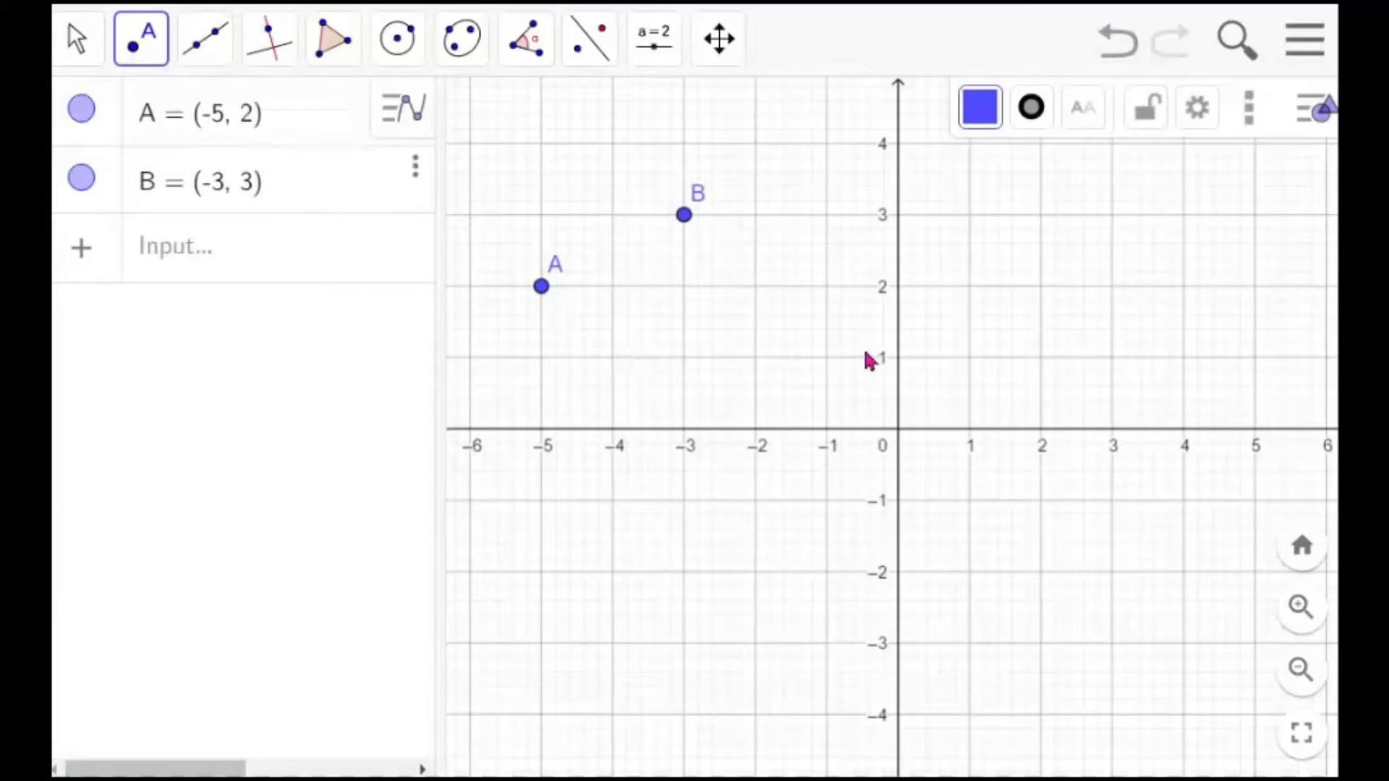
Place a third point C at about (-1.5, 1.2)
{"action": "scroll", "coordinate": [871, 361], "scroll_direction": "up", "scroll_amount": 4}
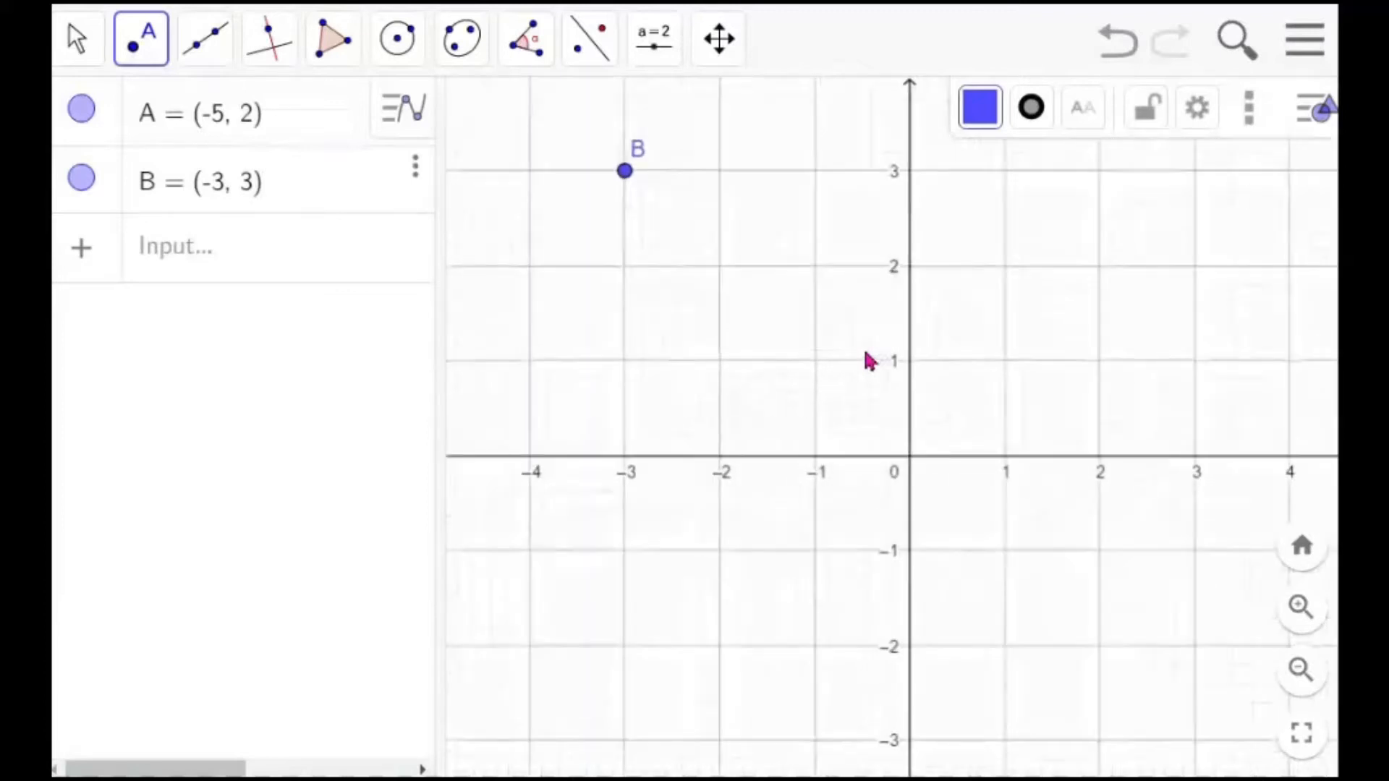
{"action": "scroll", "coordinate": [871, 361], "scroll_direction": "down", "scroll_amount": 4}
{"action": "scroll", "coordinate": [870, 361], "scroll_direction": "up", "scroll_amount": 3}
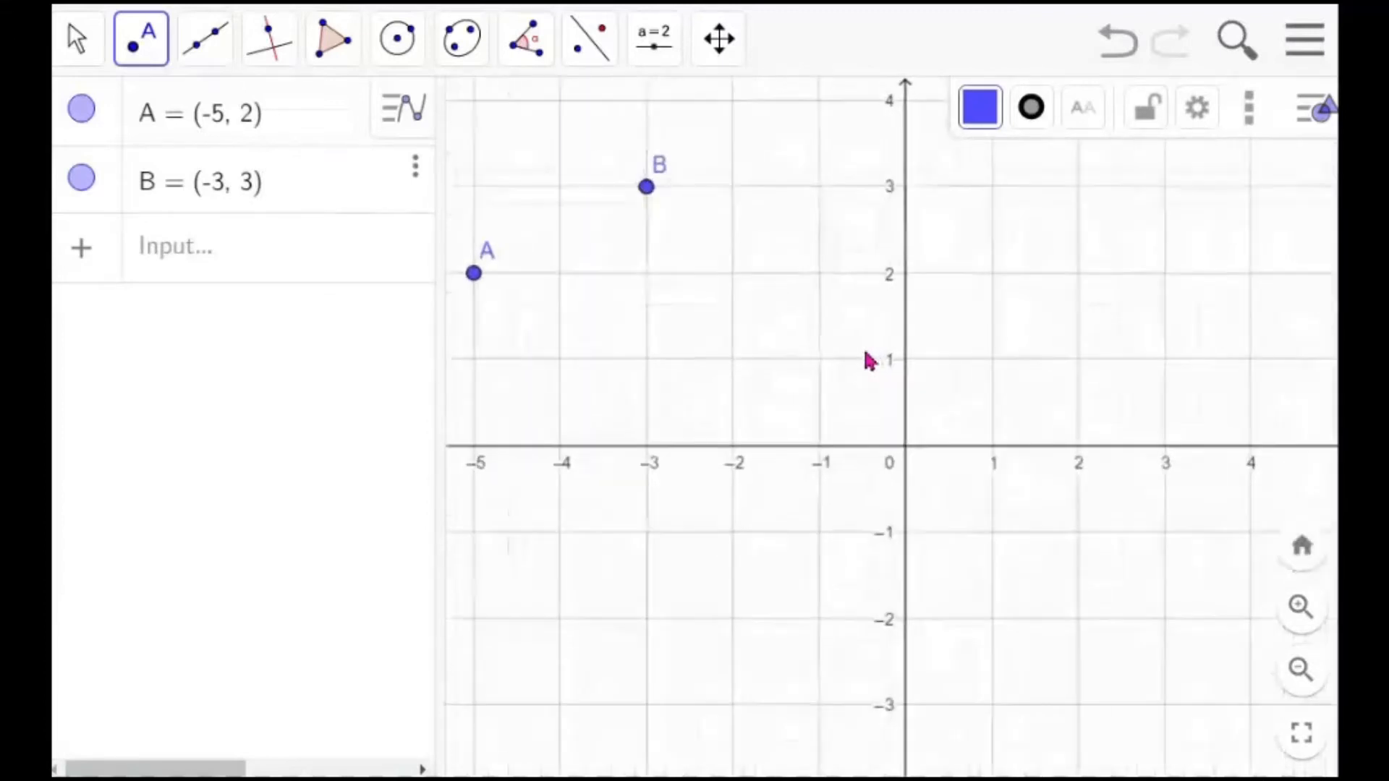
{"action": "left_click", "coordinate": [775, 342]}
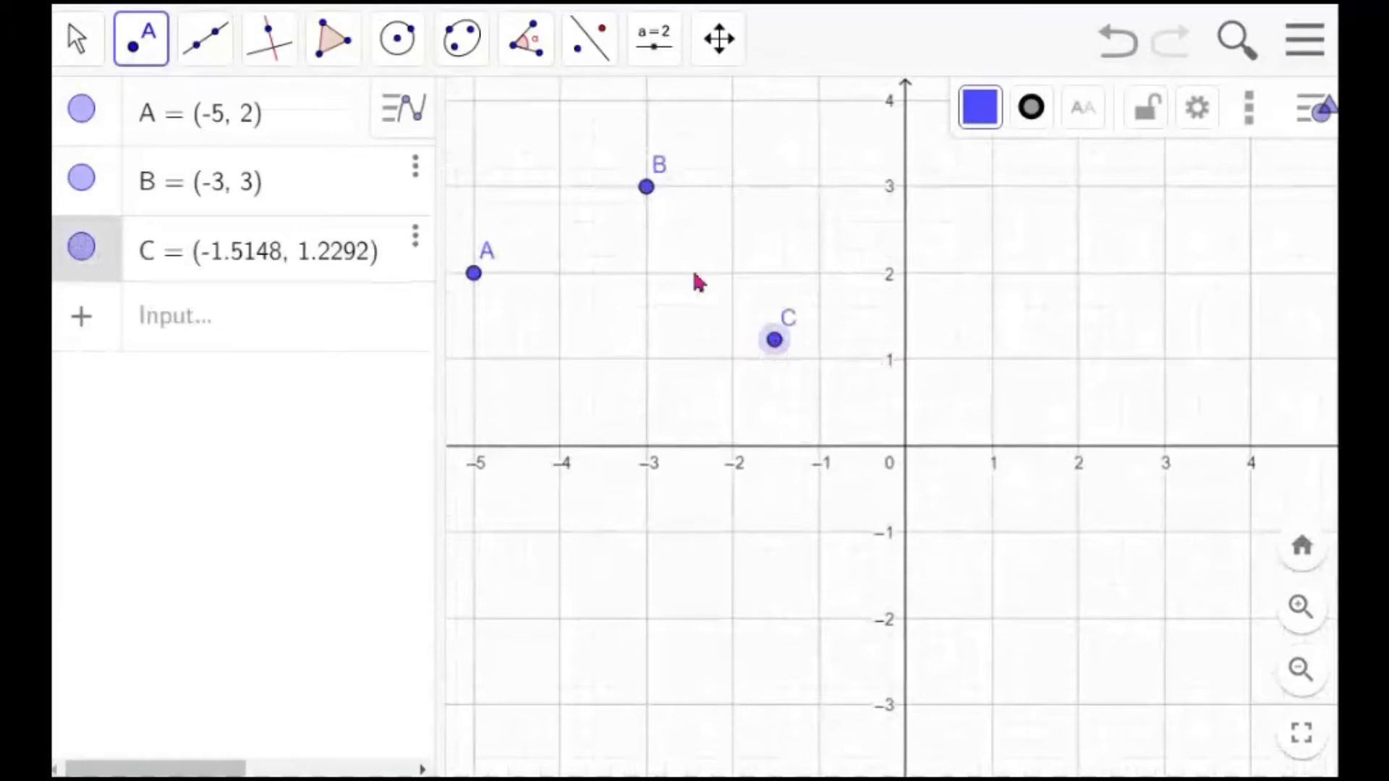
Delete point C using the Move tool
{"action": "left_click", "coordinate": [76, 44]}
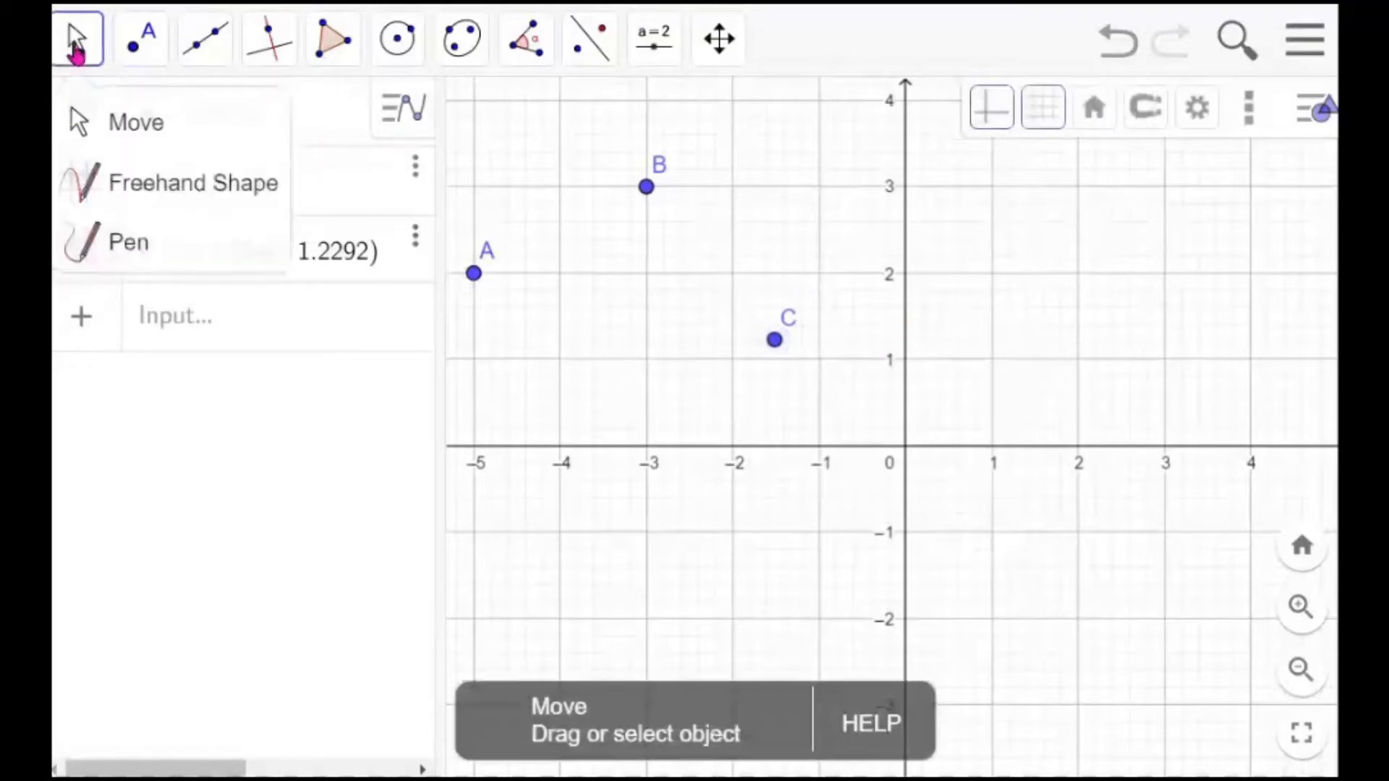
{"action": "left_click", "coordinate": [136, 138]}
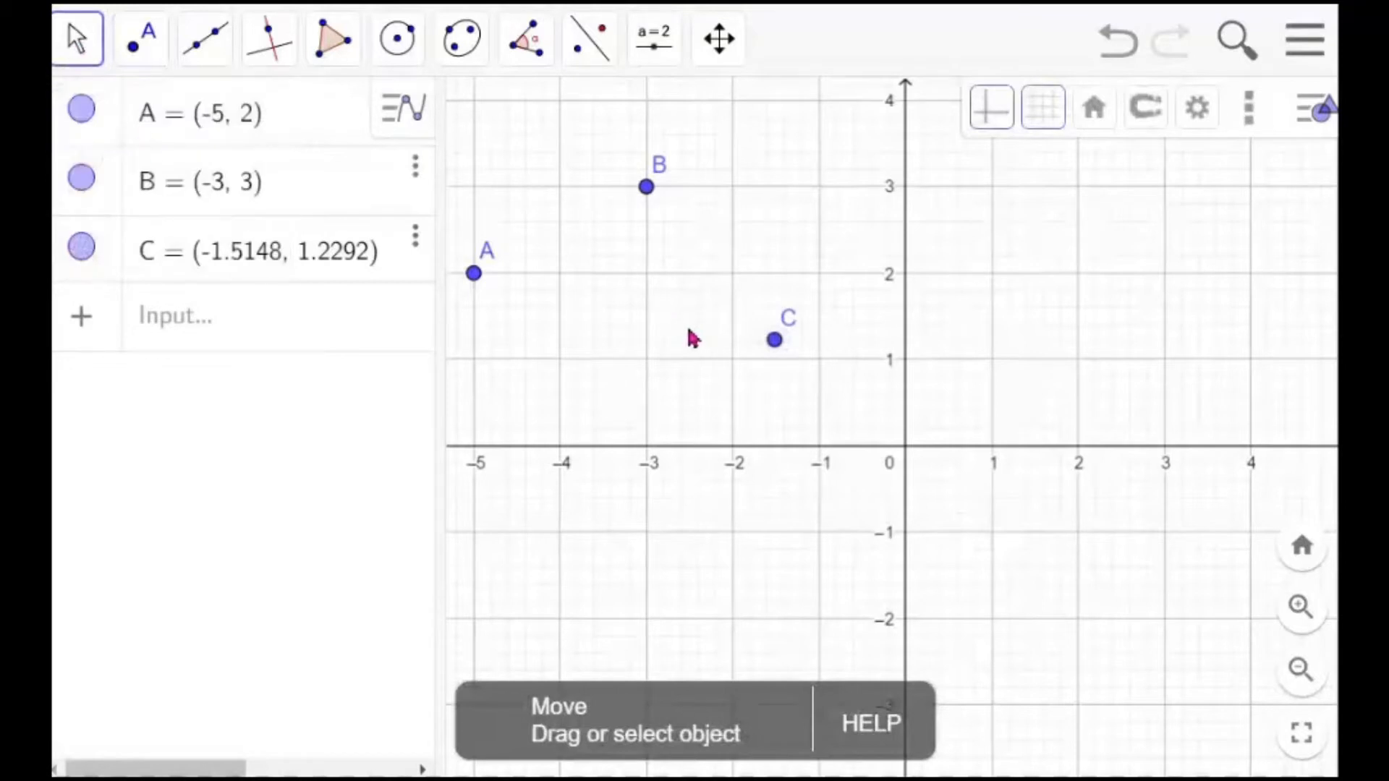
{"action": "left_click_drag", "start_coordinate": [693, 338], "coordinate": [750, 333]}
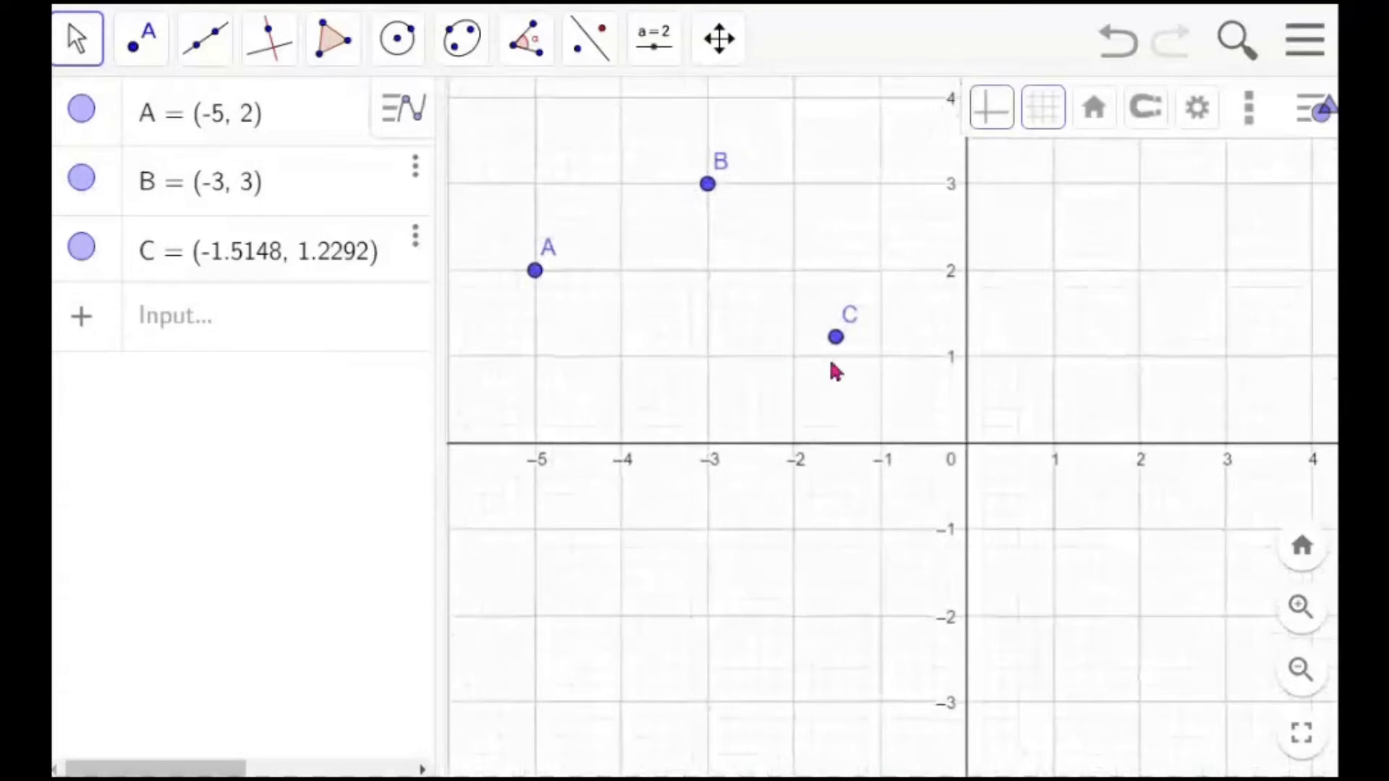
{"action": "left_click", "coordinate": [837, 346]}
{"action": "right_click", "coordinate": [839, 352]}
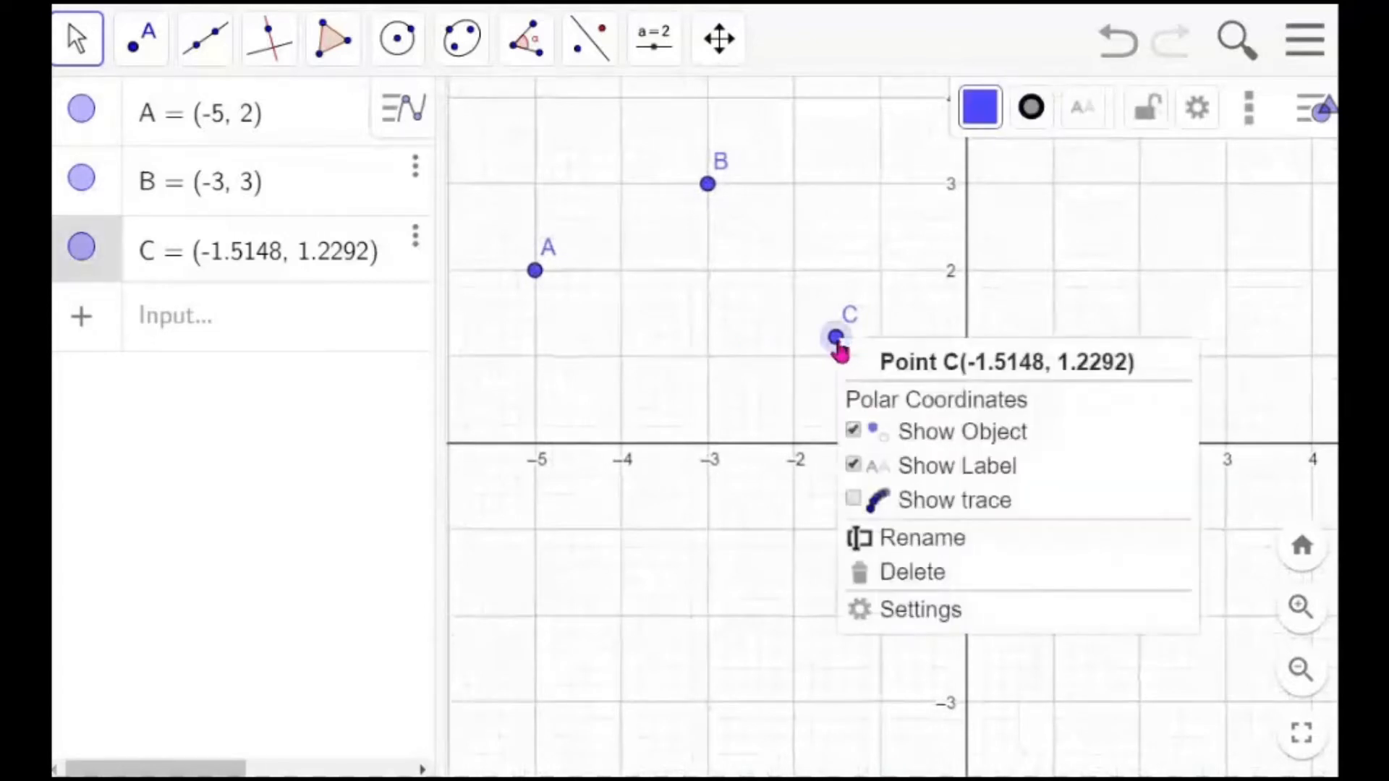
{"action": "left_click", "coordinate": [905, 581]}
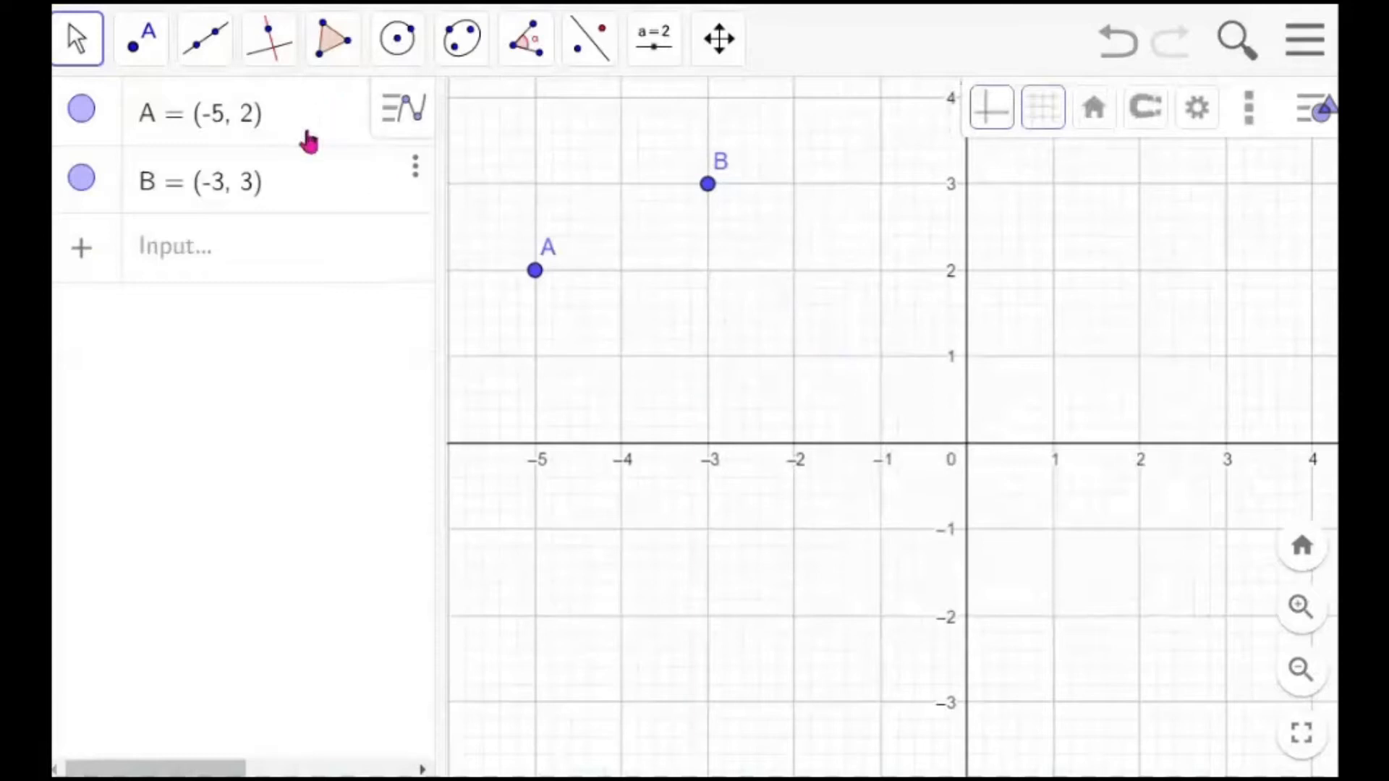
Draw a segment from point A to point B with the Segment tool
{"action": "left_click", "coordinate": [222, 60]}
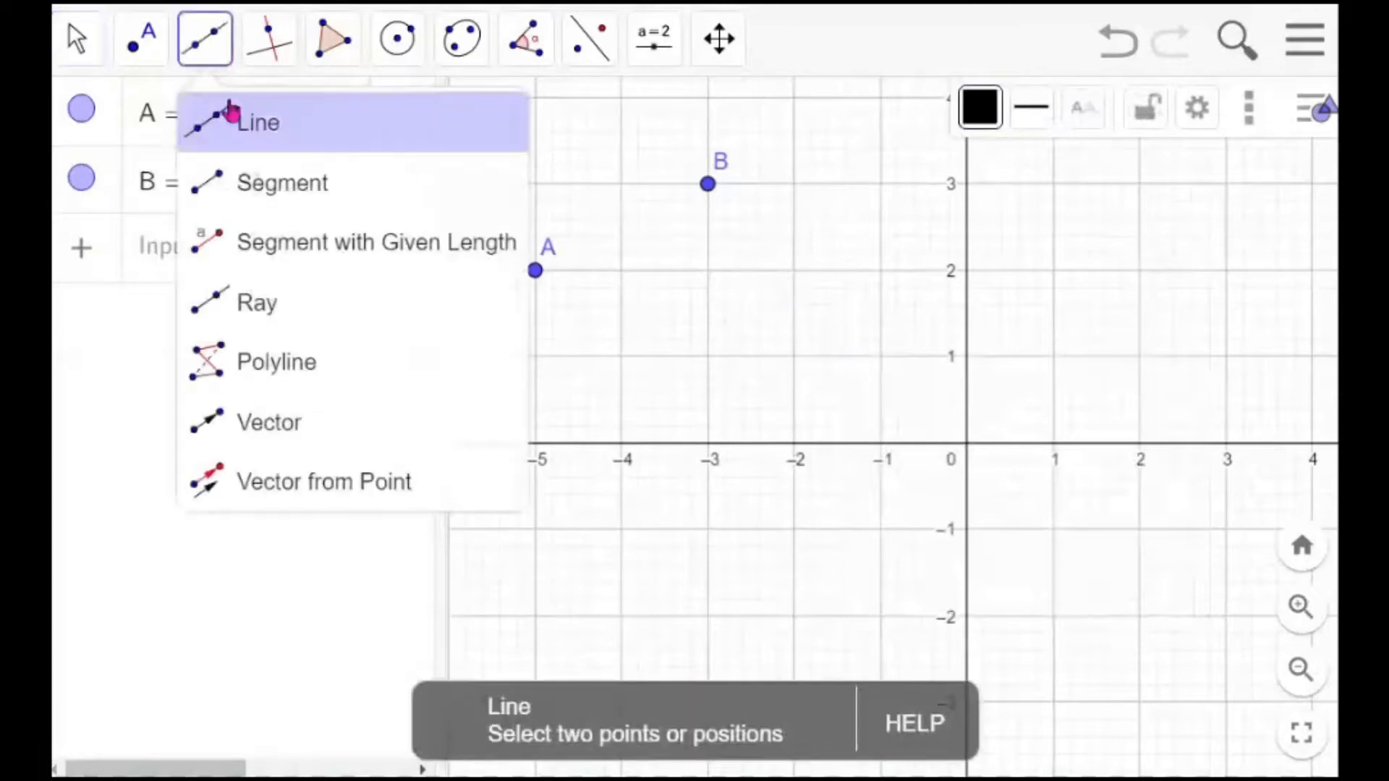
{"action": "left_click", "coordinate": [285, 186]}
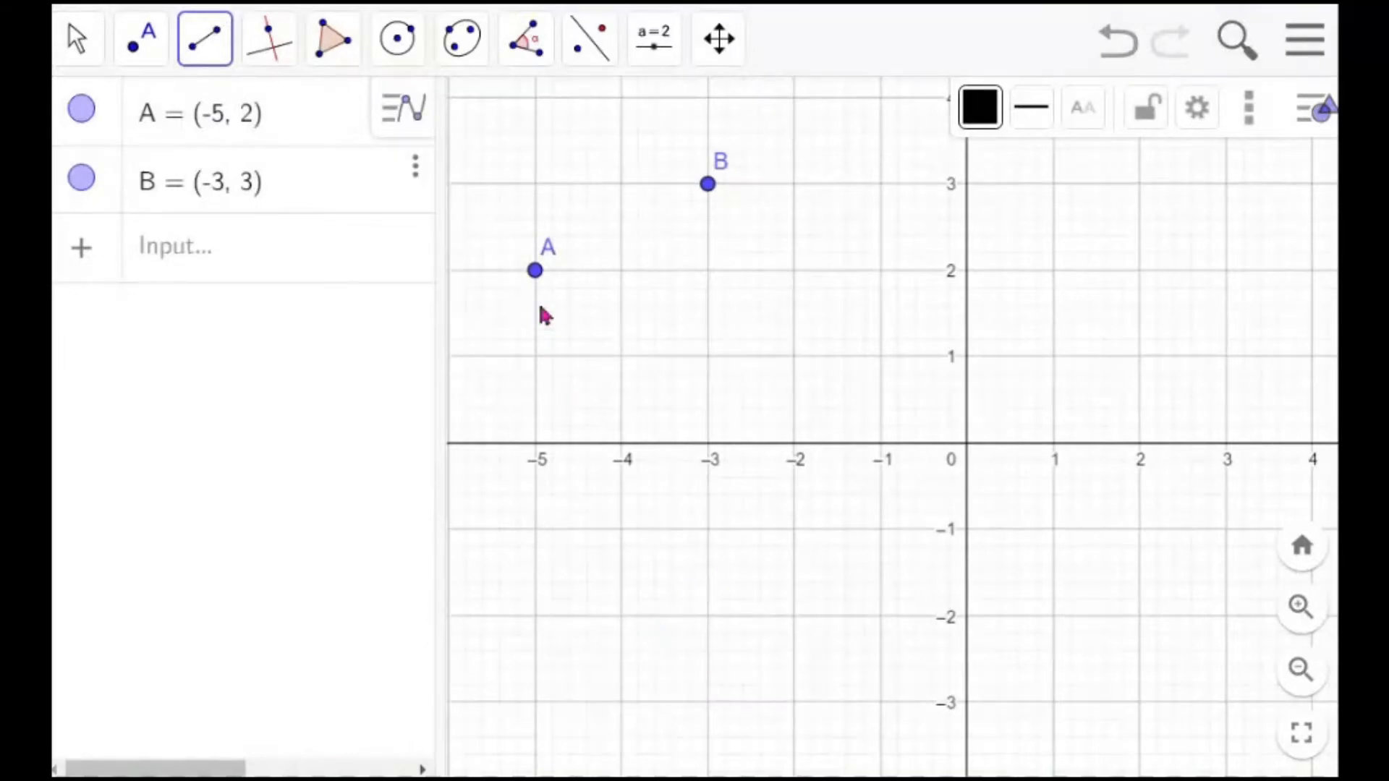
{"action": "left_click", "coordinate": [538, 275]}
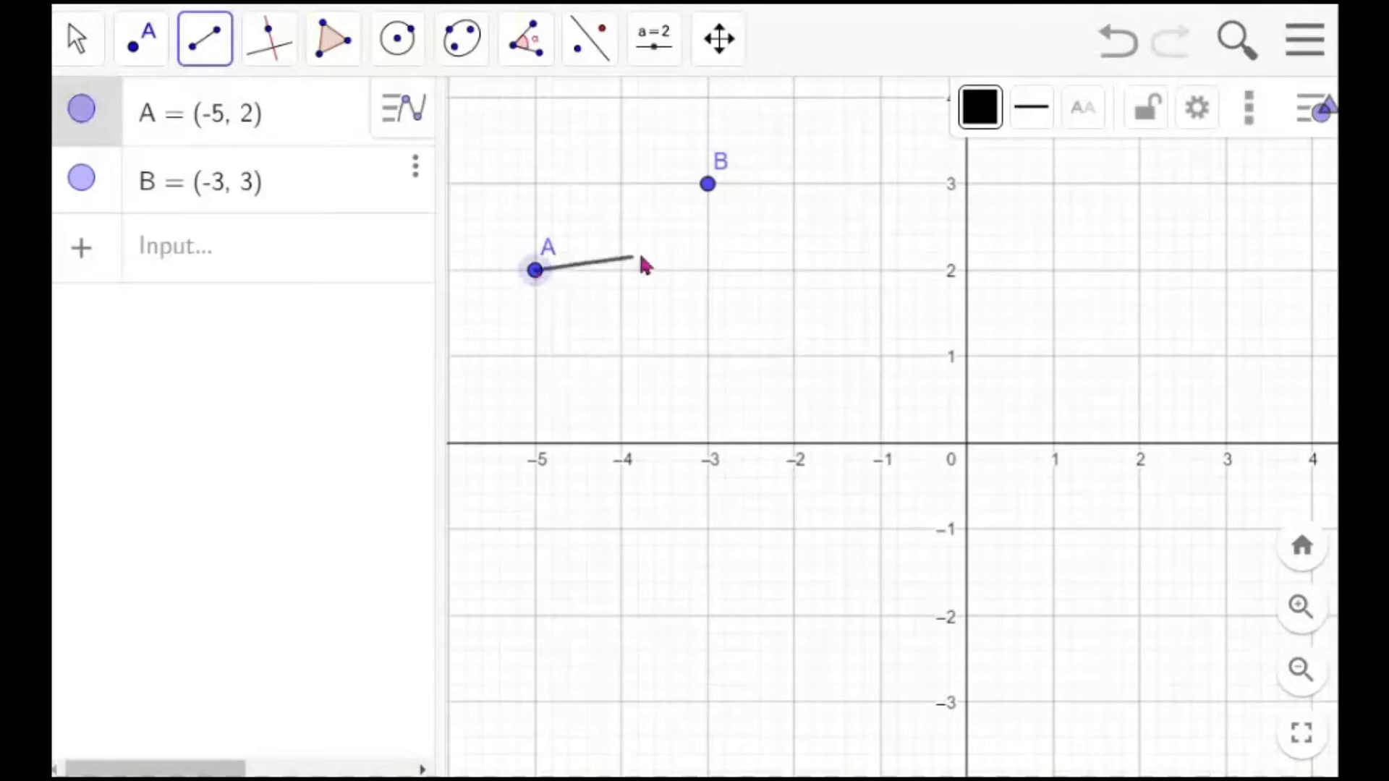
{"action": "left_click", "coordinate": [710, 186]}
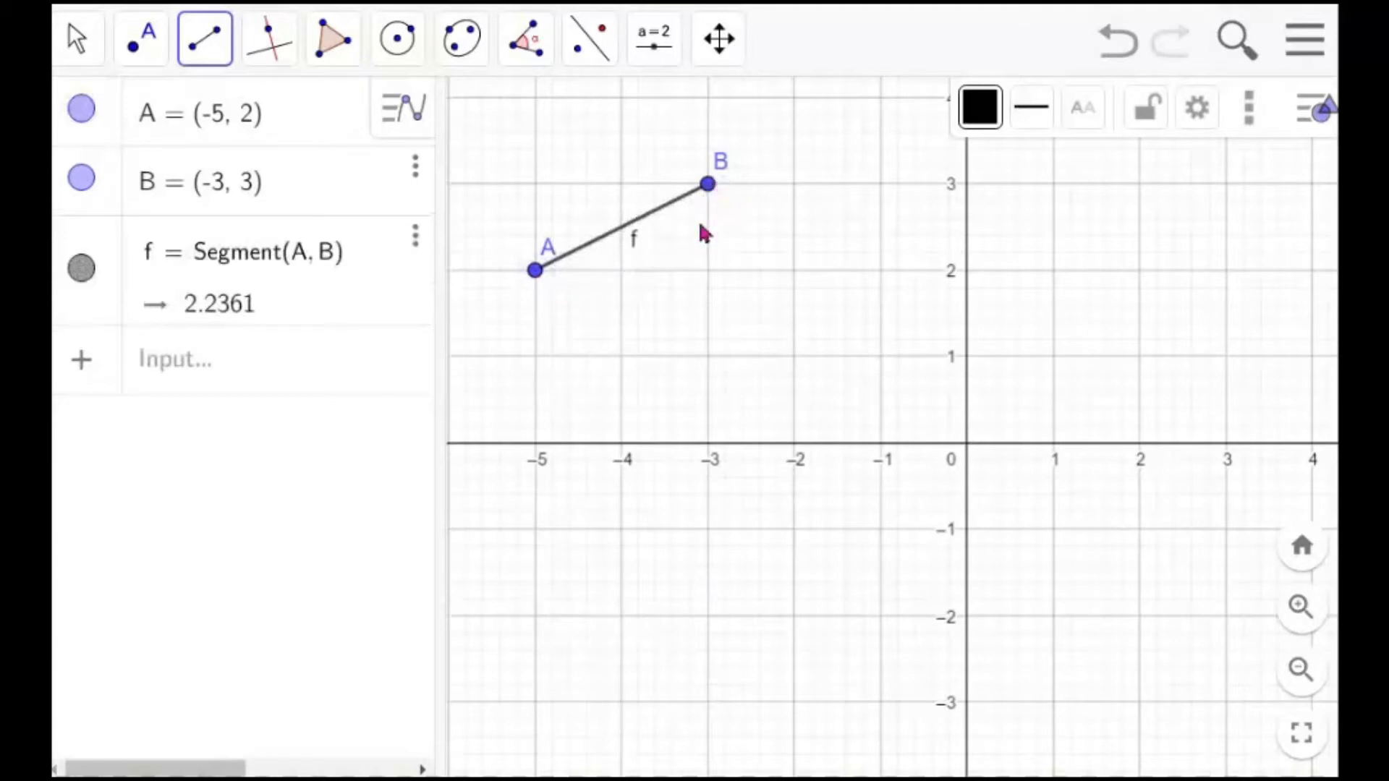
Drag the segment's endpoints so A sits at about (-4.8, 2.2) and B at about (-2.5, 3.1)
{"action": "left_click", "coordinate": [78, 45]}
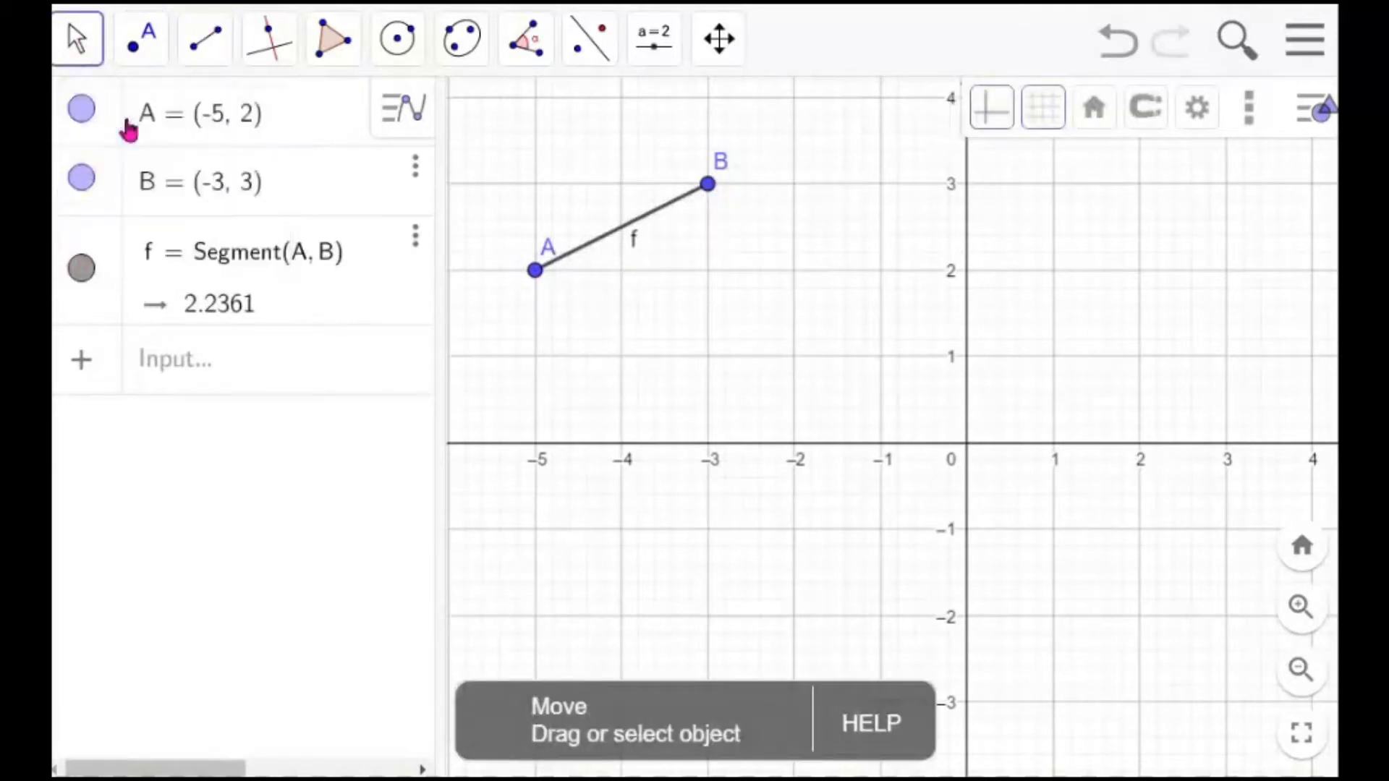
{"action": "left_click_drag", "start_coordinate": [708, 194], "coordinate": [723, 159]}
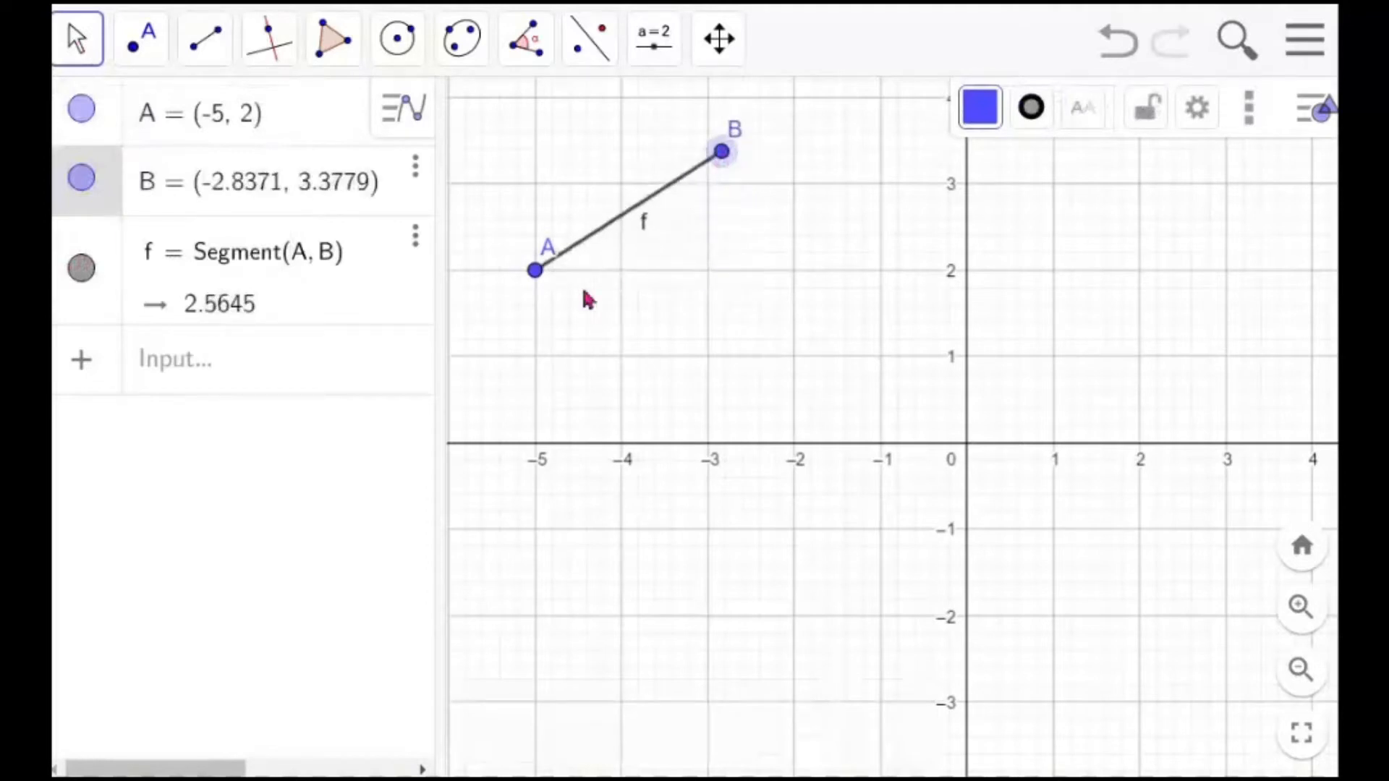
{"action": "mouse_move", "coordinate": [535, 272]}
{"action": "left_mouse_down"}
{"action": "mouse_move", "coordinate": [599, 319]}
{"action": "mouse_move", "coordinate": [656, 329]}
{"action": "mouse_move", "coordinate": [558, 270]}
{"action": "left_mouse_up"}
{"action": "left_click", "coordinate": [722, 161]}
{"action": "left_click_drag", "start_coordinate": [722, 161], "coordinate": [749, 185]}
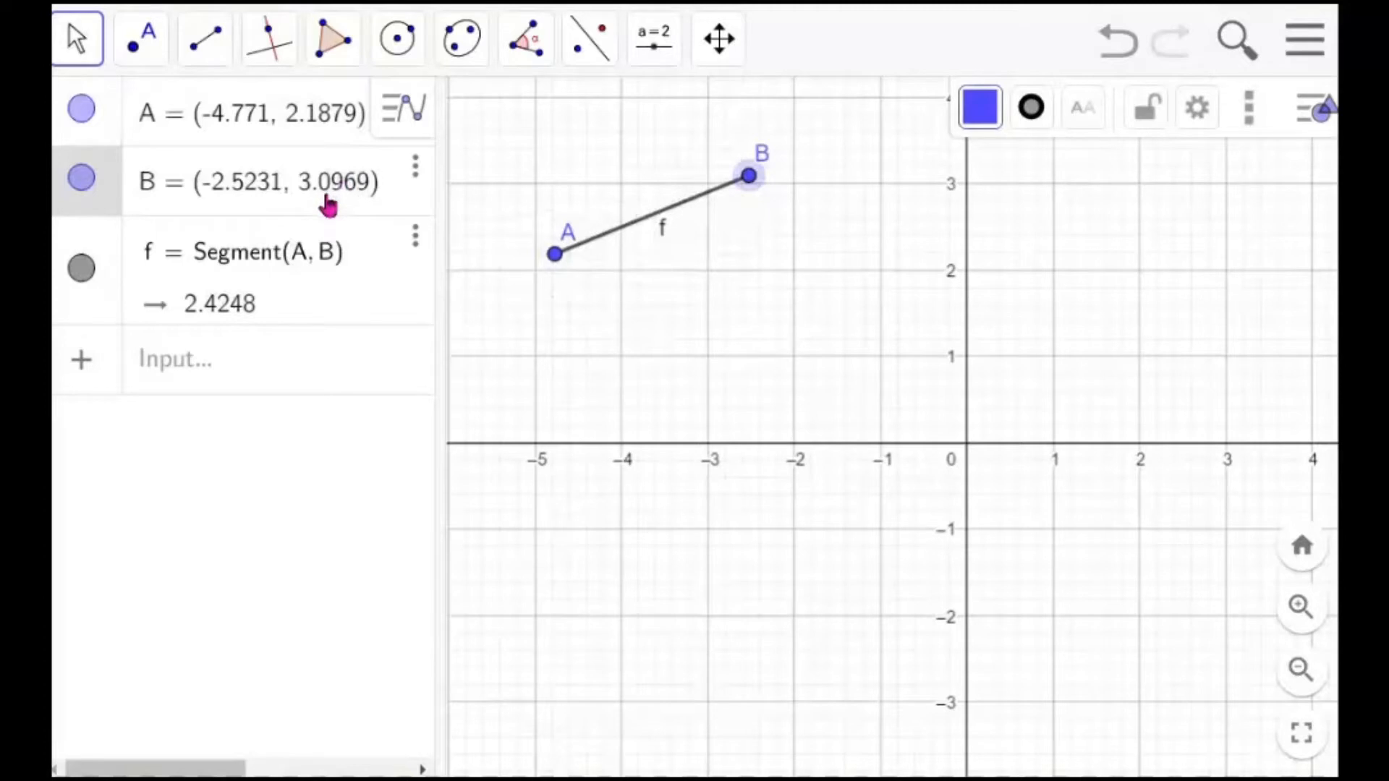
Place a new point C at (-4, 1) with the Point tool
{"action": "left_click", "coordinate": [145, 51]}
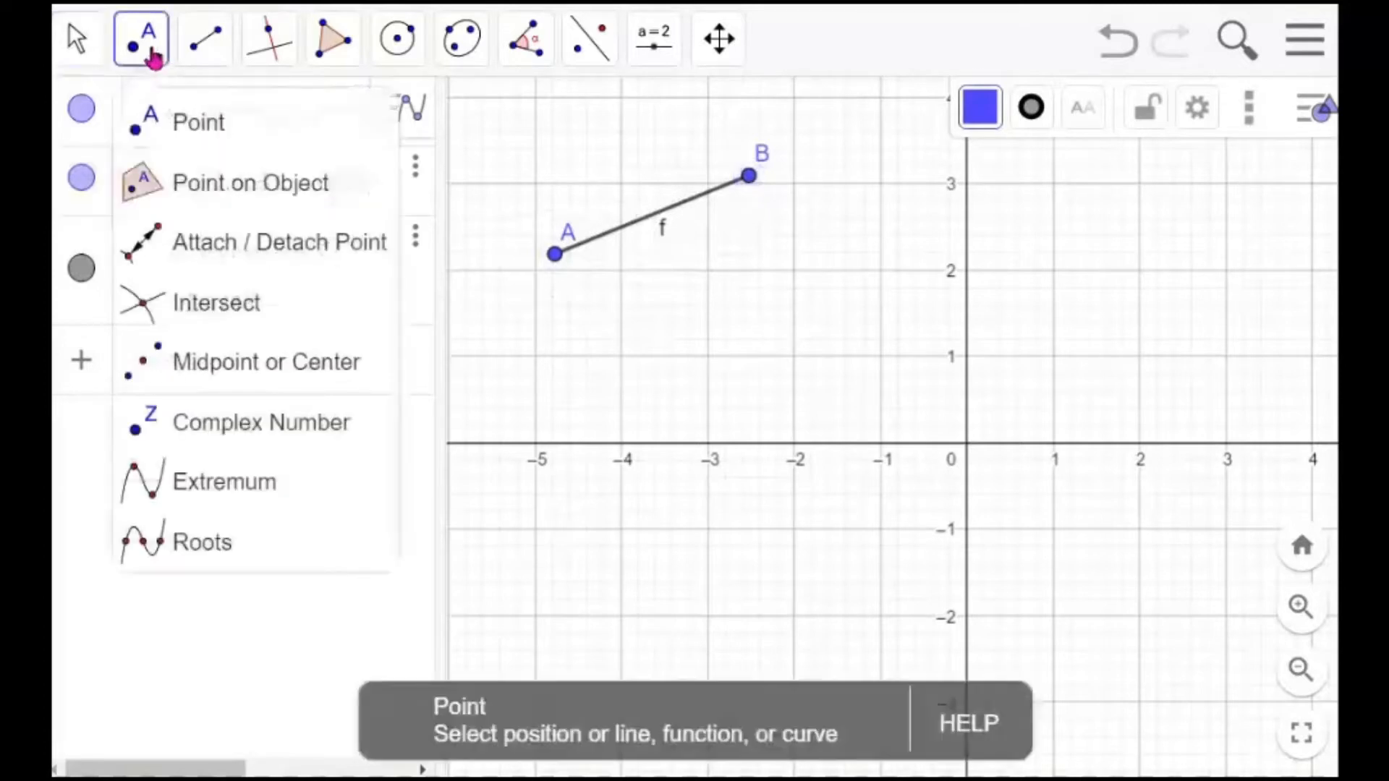
{"action": "left_click", "coordinate": [173, 124]}
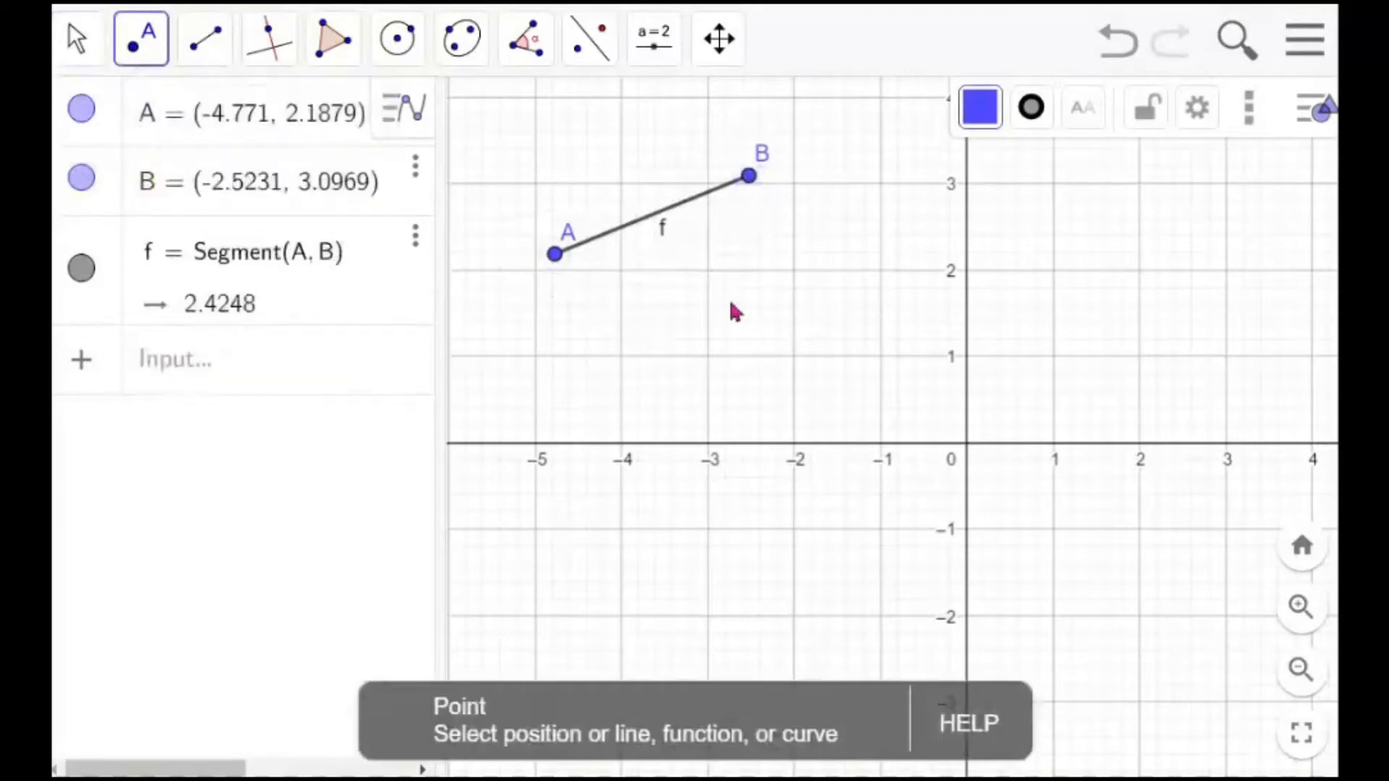
{"action": "left_click", "coordinate": [623, 362]}
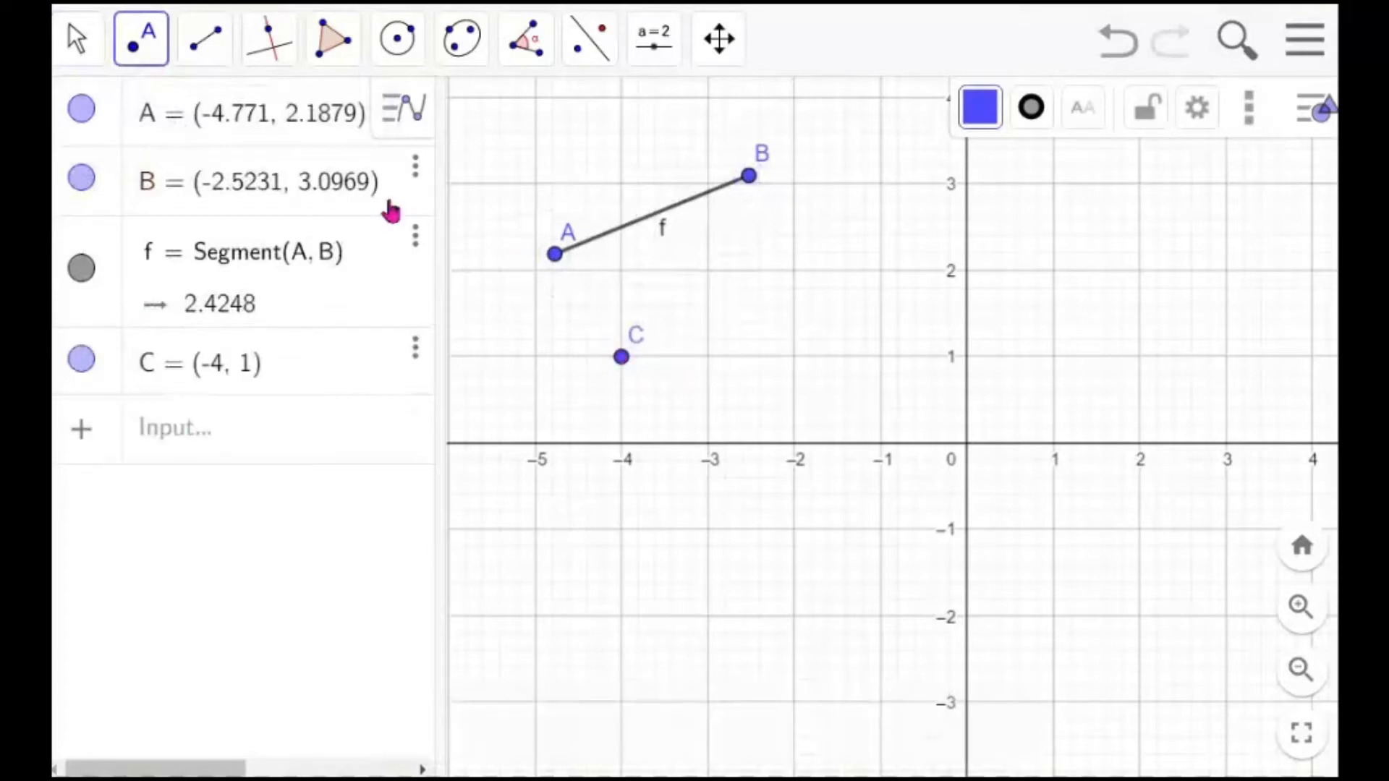
Examine the line tools menu and the usage hints for the Perpendicular Line and Parallel Line tools
{"action": "left_click", "coordinate": [268, 64]}
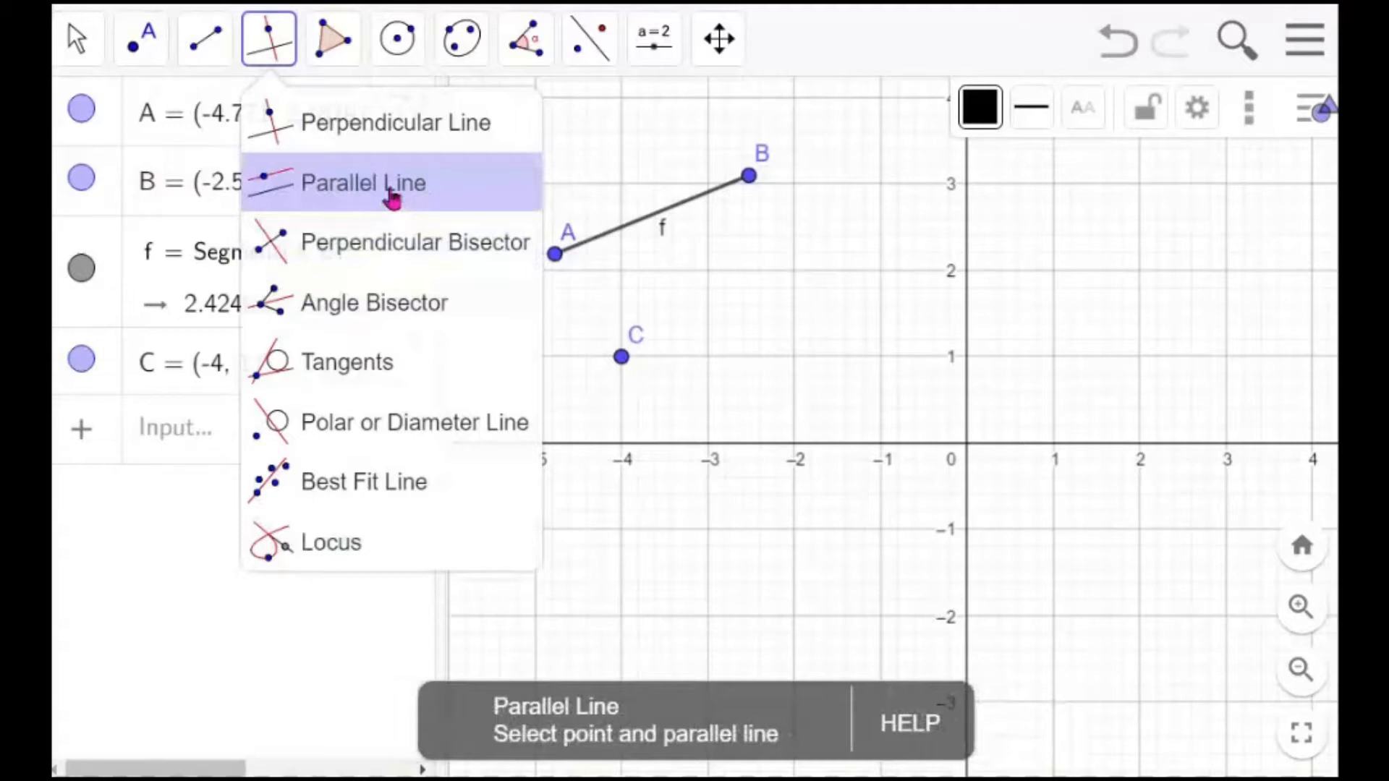
{"action": "left_click", "coordinate": [624, 367]}
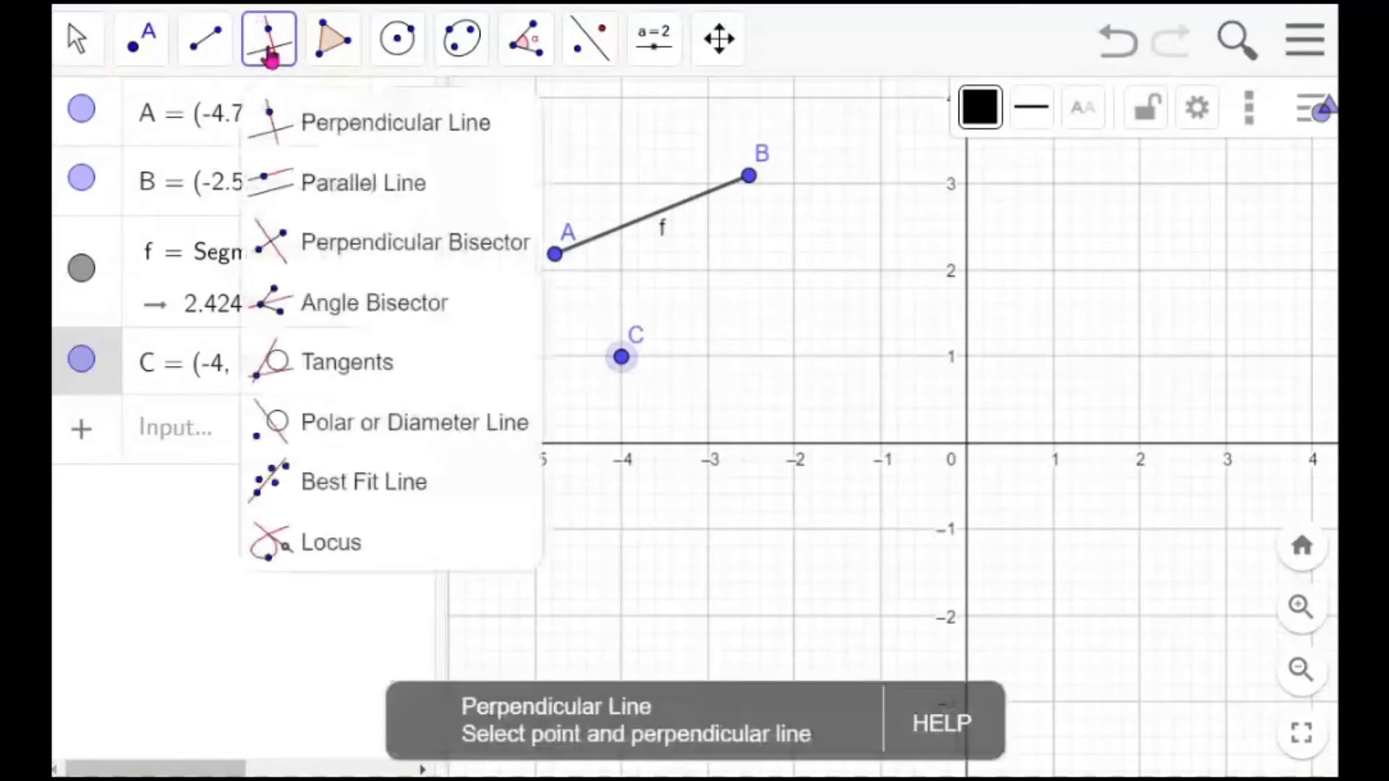
{"action": "left_click", "coordinate": [270, 55]}
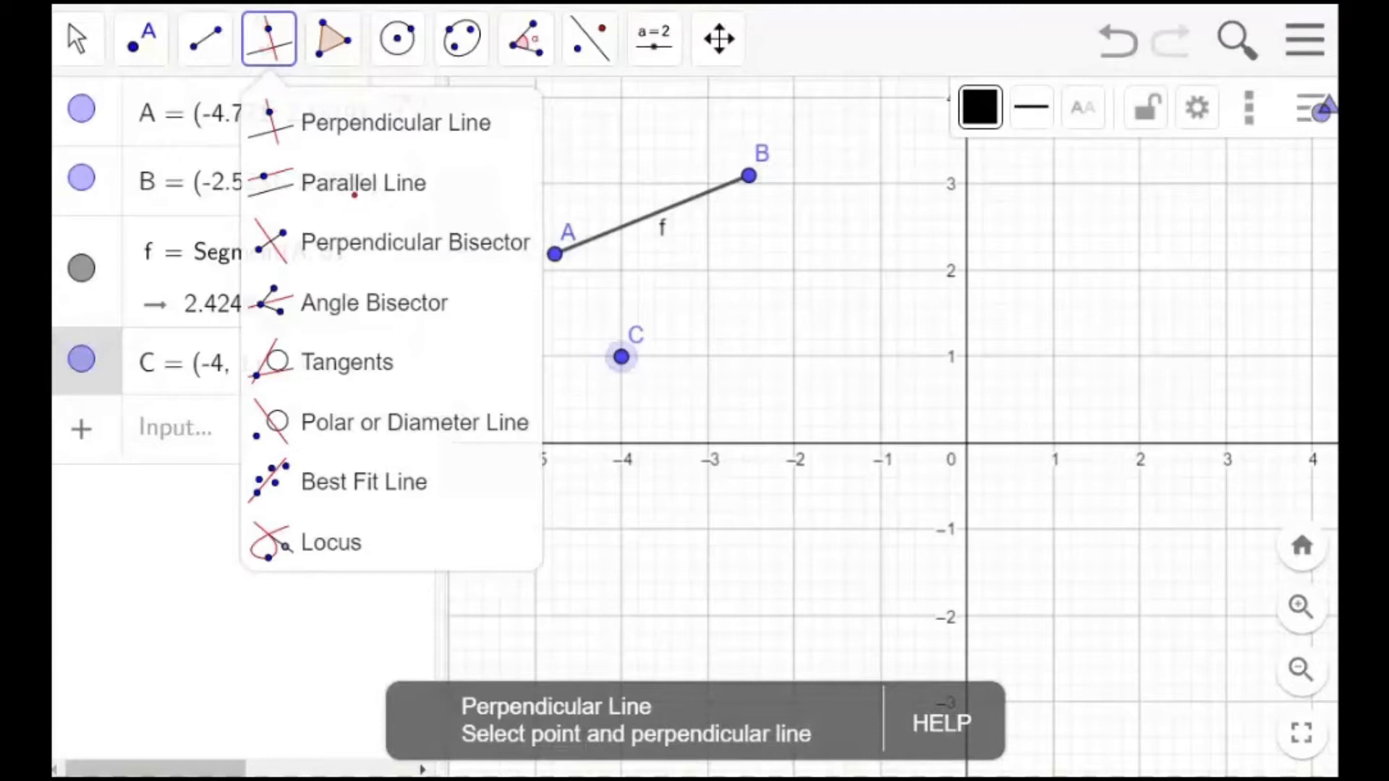
{"action": "mouse_move", "coordinate": [942, 710]}
{"action": "left_mouse_down"}
{"action": "mouse_move", "coordinate": [877, 737]}
{"action": "mouse_move", "coordinate": [991, 732]}
{"action": "mouse_move", "coordinate": [956, 703]}
{"action": "left_mouse_up"}
{"action": "mouse_move", "coordinate": [705, 700]}
{"action": "left_mouse_down"}
{"action": "mouse_move", "coordinate": [622, 688]}
{"action": "mouse_move", "coordinate": [365, 728]}
{"action": "mouse_move", "coordinate": [593, 769]}
{"action": "mouse_move", "coordinate": [832, 745]}
{"action": "mouse_move", "coordinate": [717, 698]}
{"action": "left_mouse_up"}
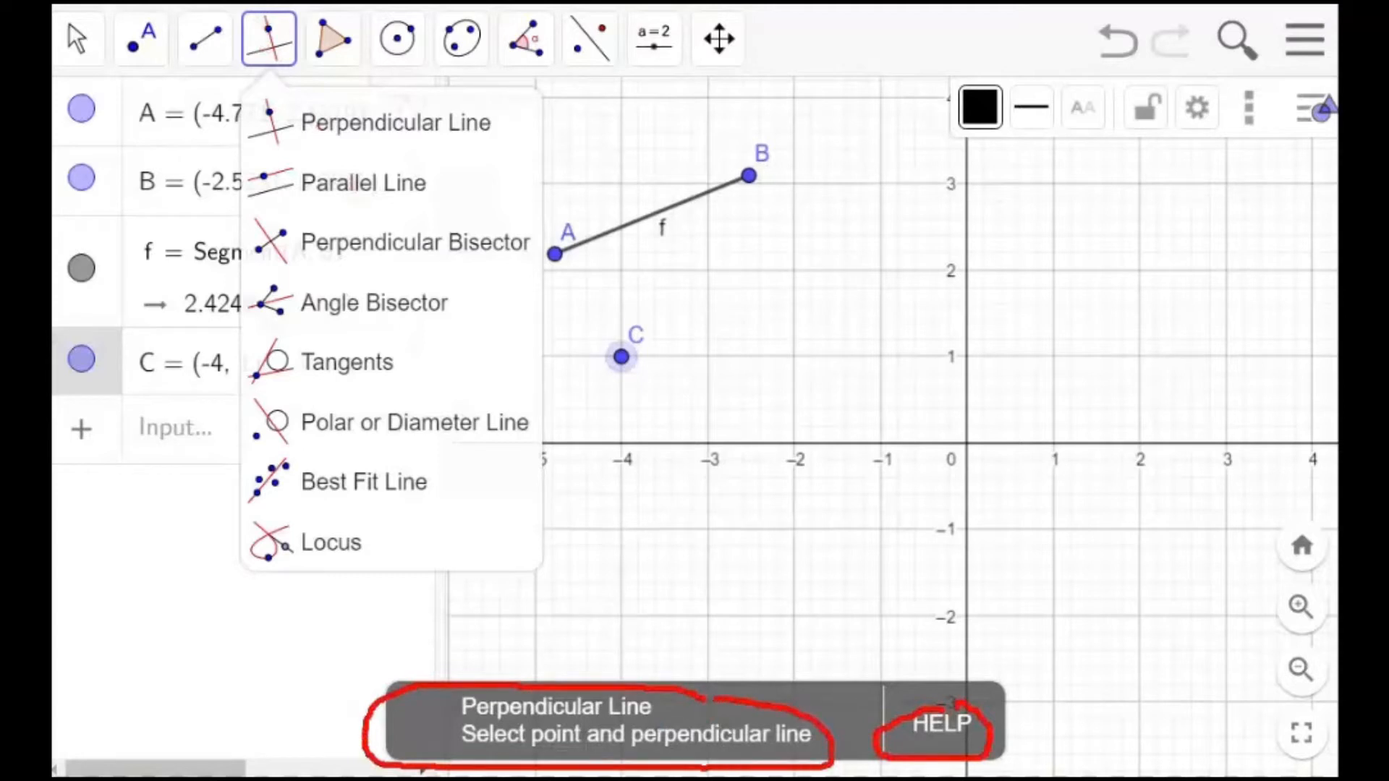
{"action": "key", "text": "Escape"}
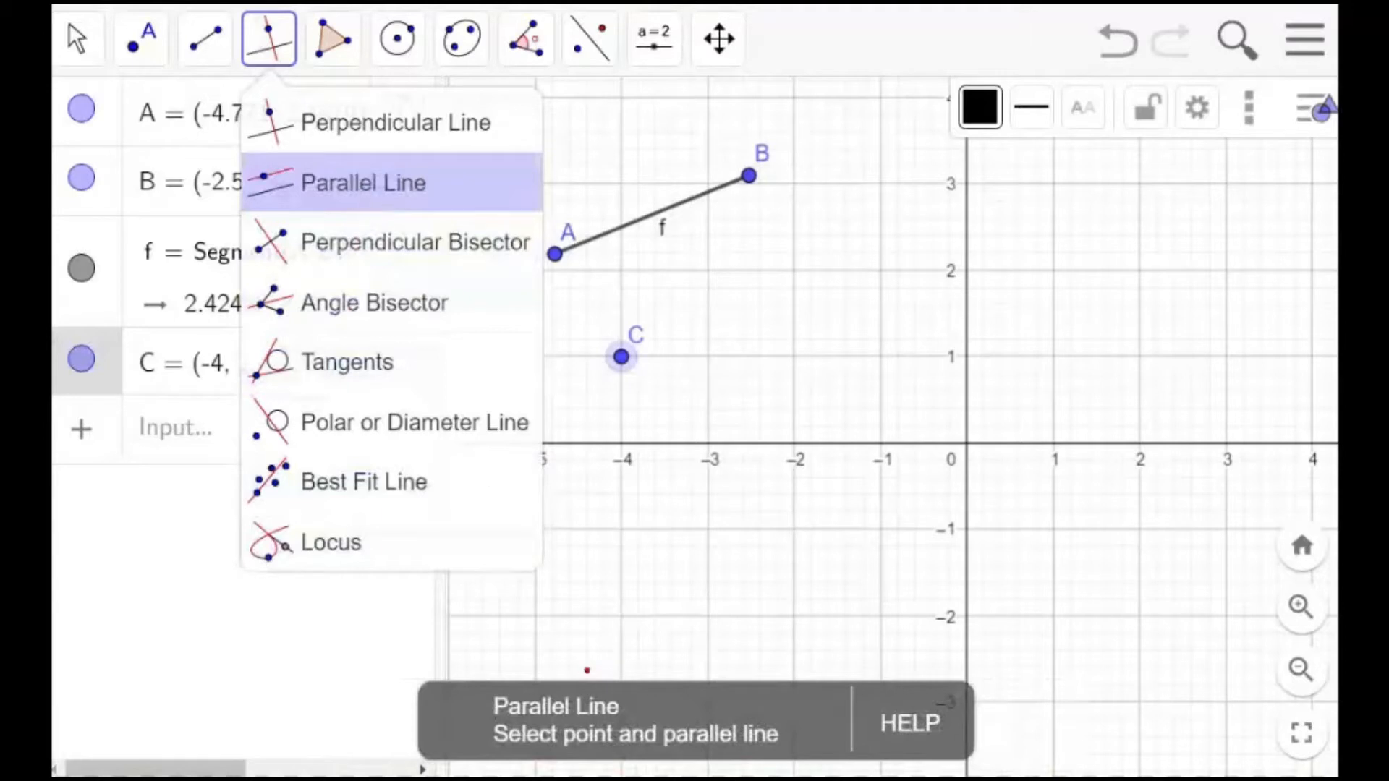
{"action": "left_click_drag", "start_coordinate": [507, 750], "coordinate": [562, 751]}
{"action": "left_click_drag", "start_coordinate": [677, 753], "coordinate": [794, 756]}
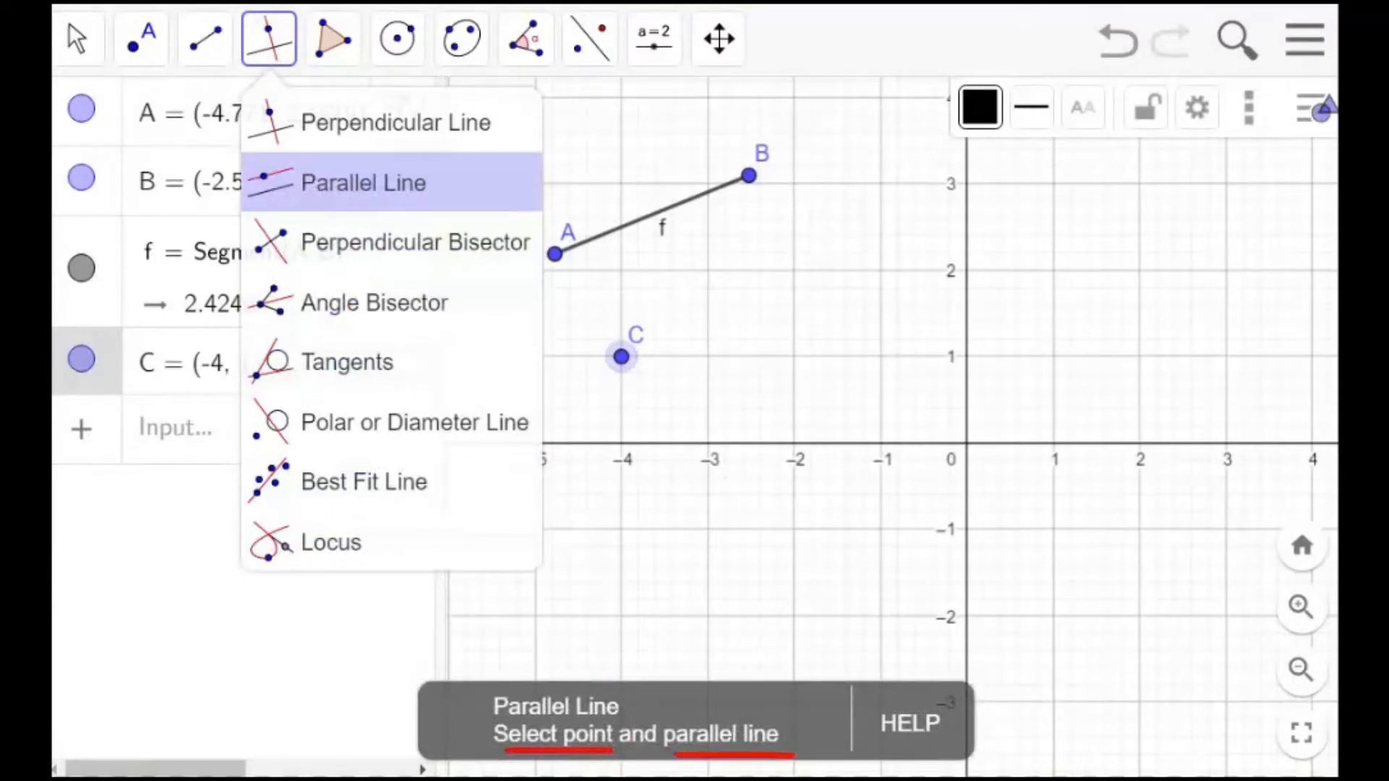
{"action": "key", "text": "Escape"}
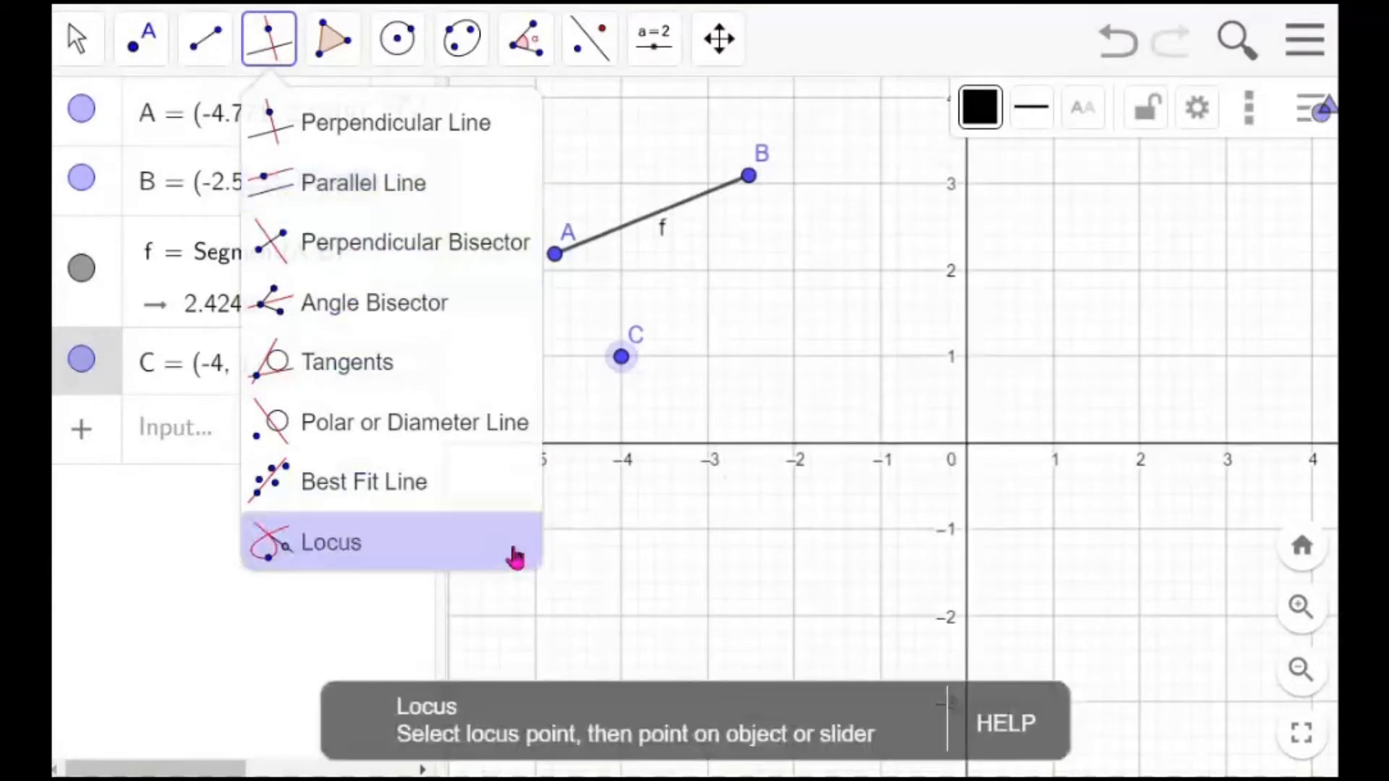
Draw a line through point C parallel to segment AB with the Parallel Line tool
{"action": "left_click", "coordinate": [398, 205]}
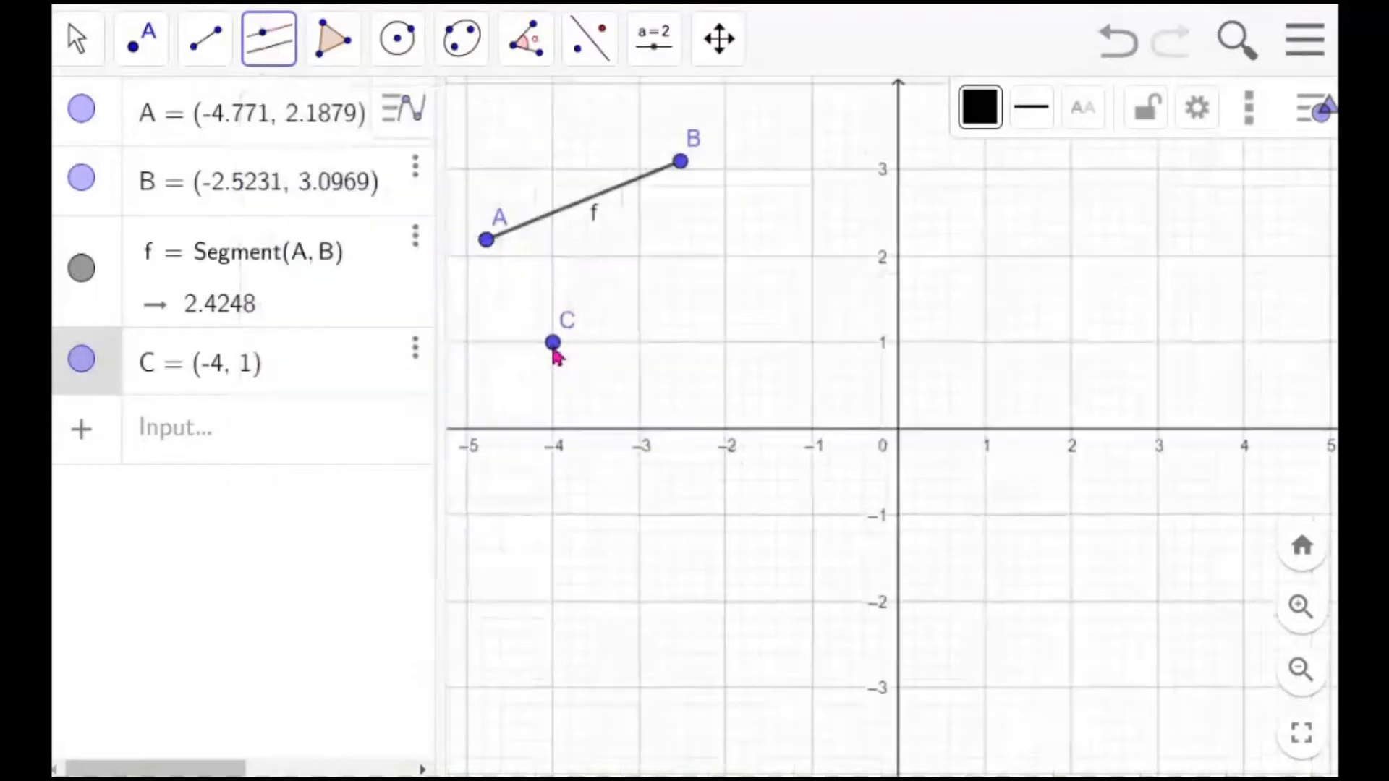
{"action": "left_click", "coordinate": [560, 211]}
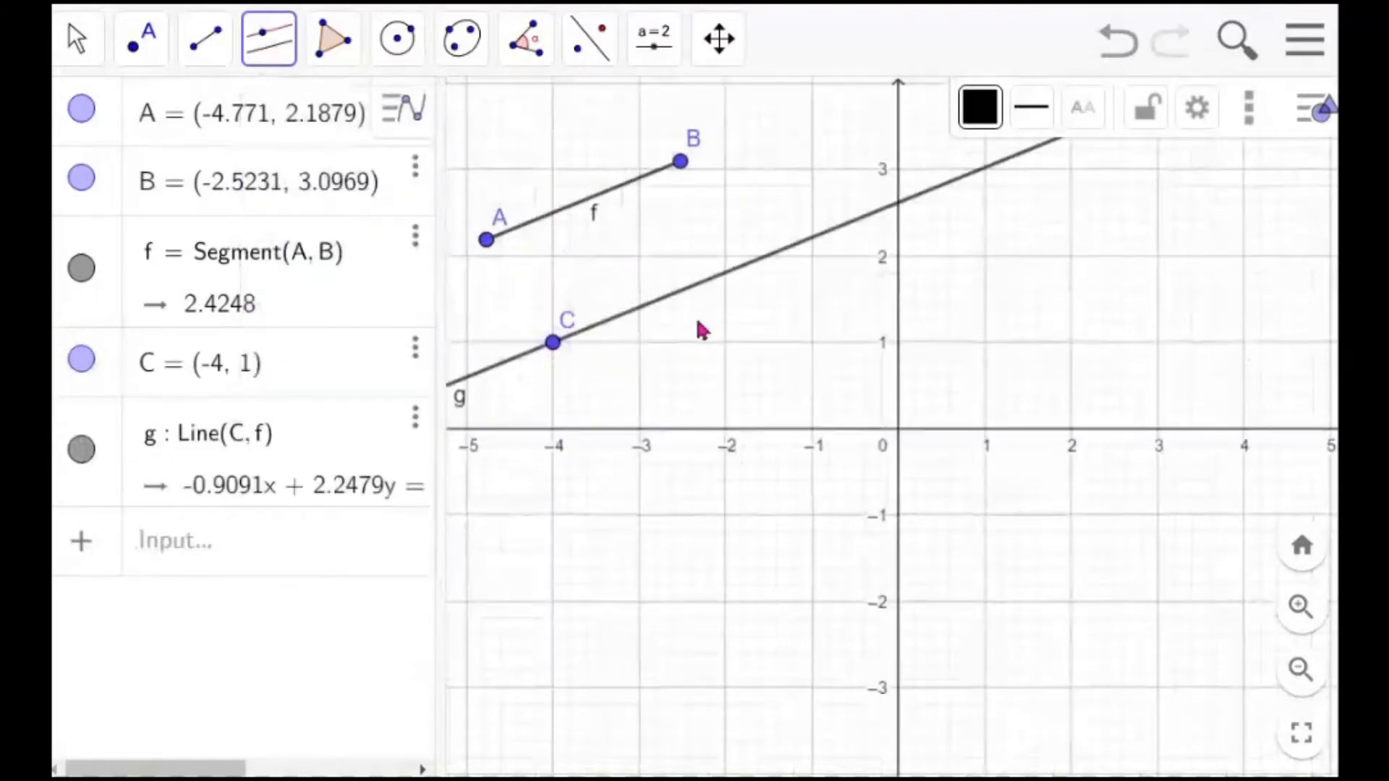
{"action": "left_click", "coordinate": [70, 58]}
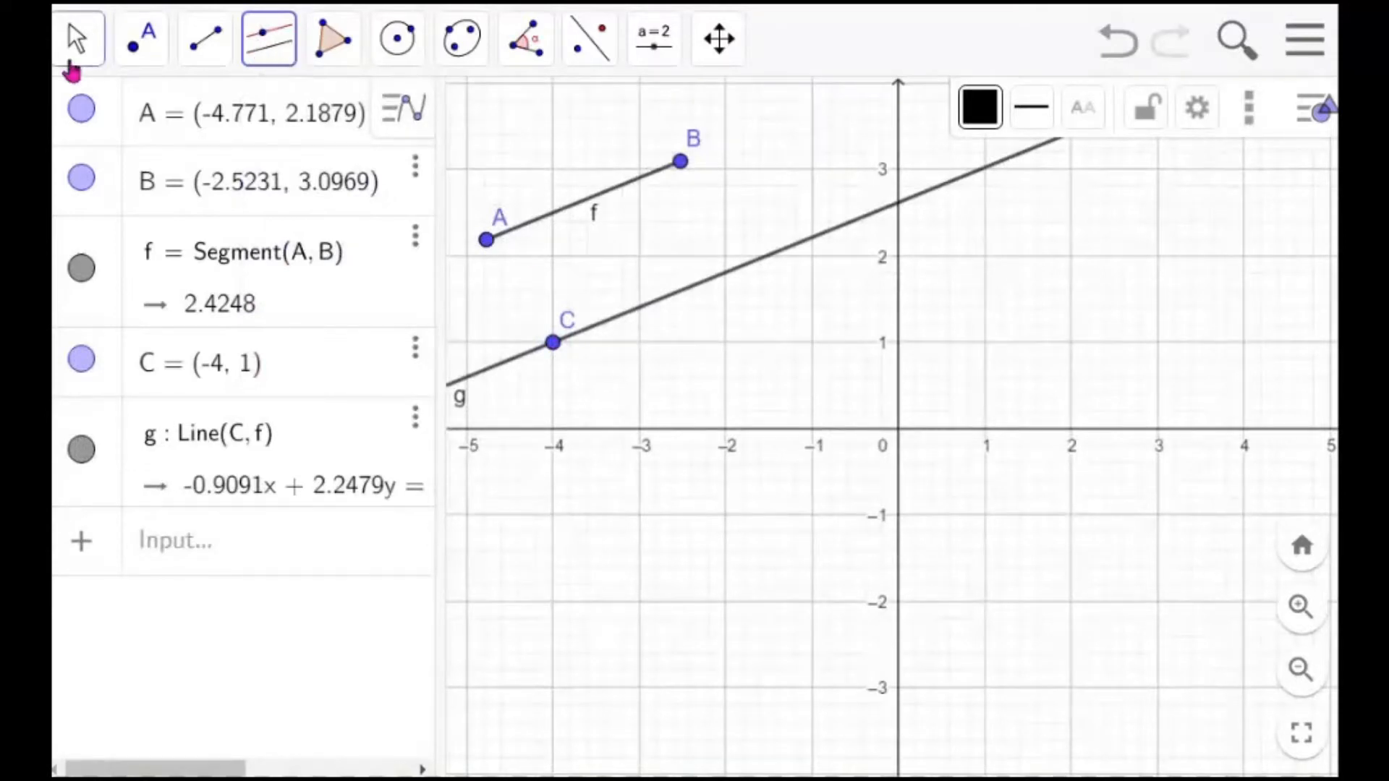
Drag point C to about (-3.7, 0.7) and point A to about (-4.75, 2.0) to test the parallel line
{"action": "mouse_move", "coordinate": [206, 38]}
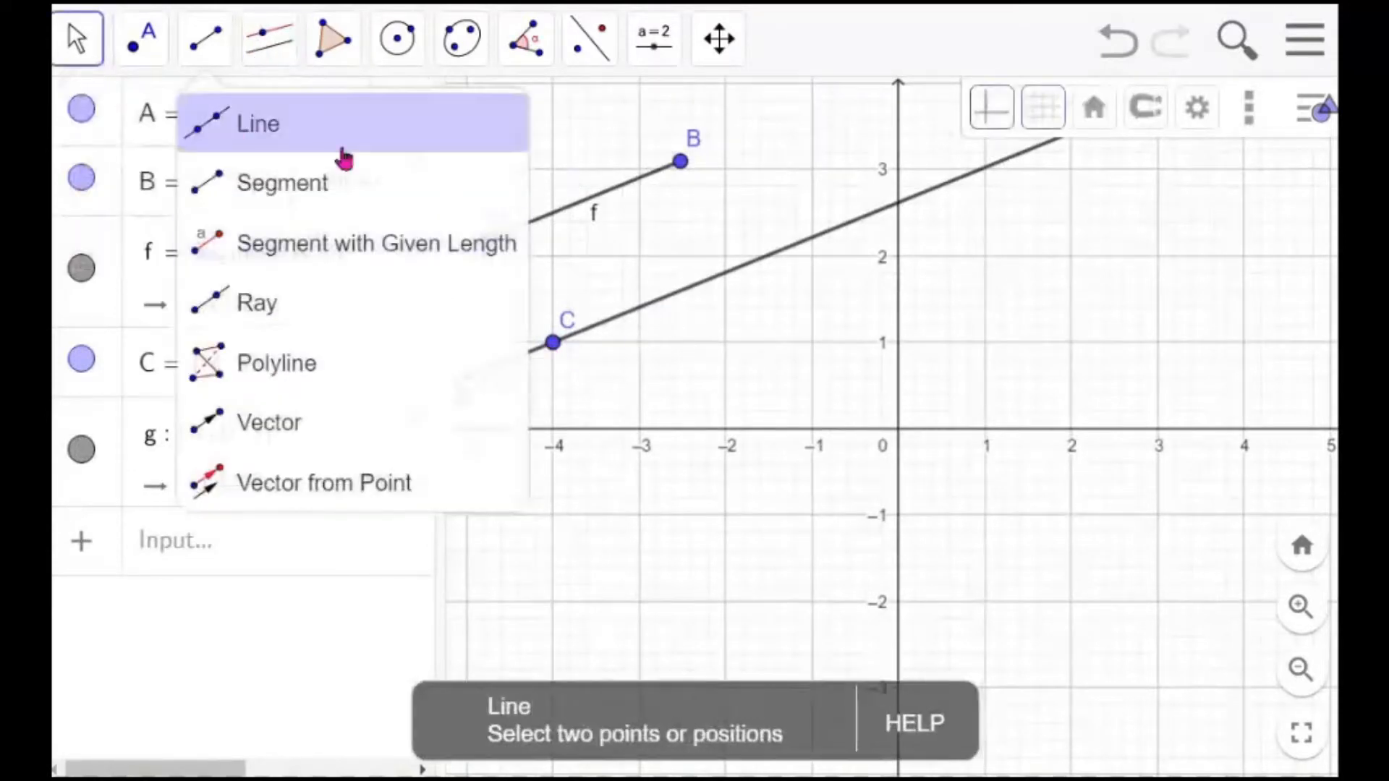
{"action": "left_click", "coordinate": [76, 54]}
{"action": "left_click", "coordinate": [78, 53]}
{"action": "left_click", "coordinate": [82, 59]}
{"action": "left_click", "coordinate": [122, 127]}
{"action": "left_click_drag", "start_coordinate": [558, 359], "coordinate": [579, 384]}
{"action": "mouse_move", "coordinate": [487, 256]}
{"action": "left_mouse_down"}
{"action": "mouse_move", "coordinate": [515, 296]}
{"action": "mouse_move", "coordinate": [487, 242]}
{"action": "mouse_move", "coordinate": [507, 288]}
{"action": "mouse_move", "coordinate": [490, 268]}
{"action": "left_mouse_up"}
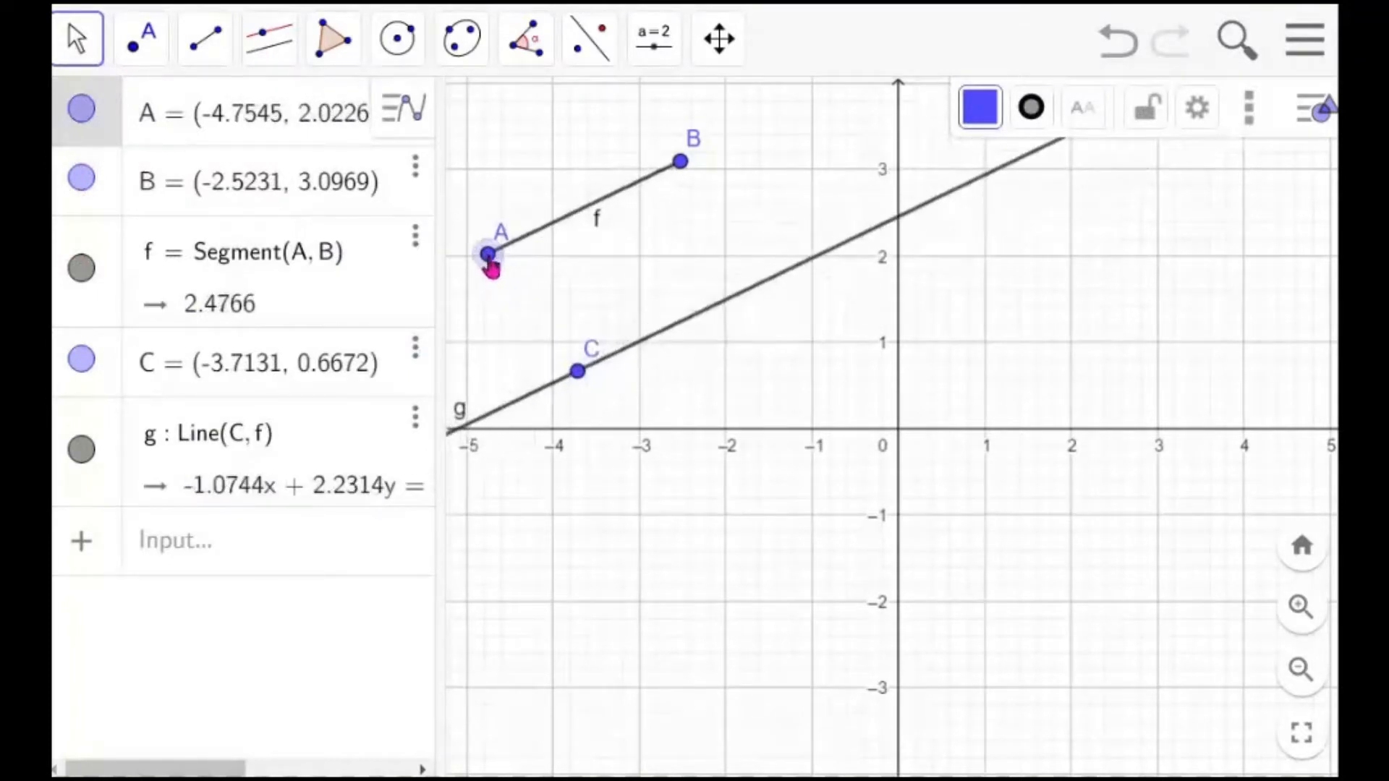
{"action": "left_click_drag", "start_coordinate": [440, 292], "coordinate": [466, 310]}
{"action": "left_click_drag", "start_coordinate": [738, 416], "coordinate": [938, 576]}
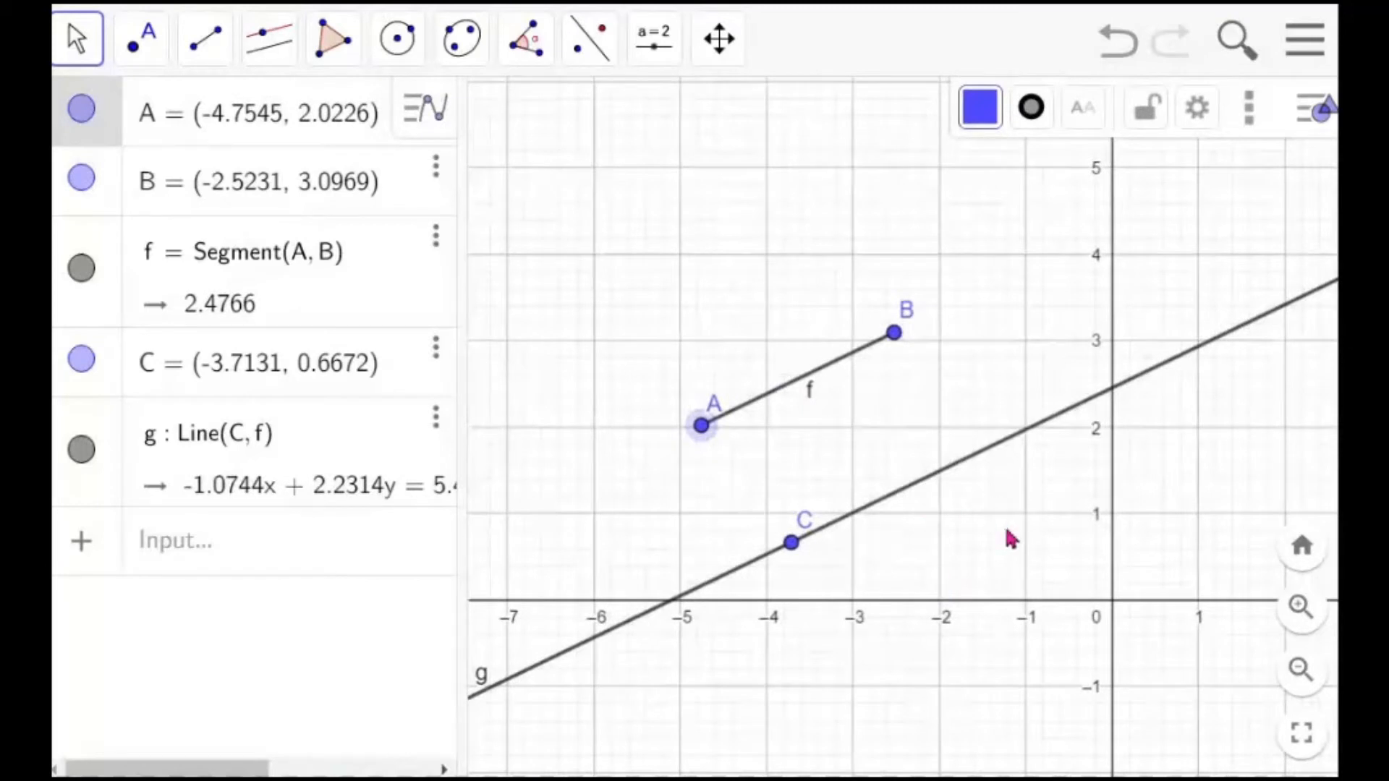
Style the parallel line g blue, with line thickness 6 and a dashed line style
{"action": "left_click", "coordinate": [969, 469]}
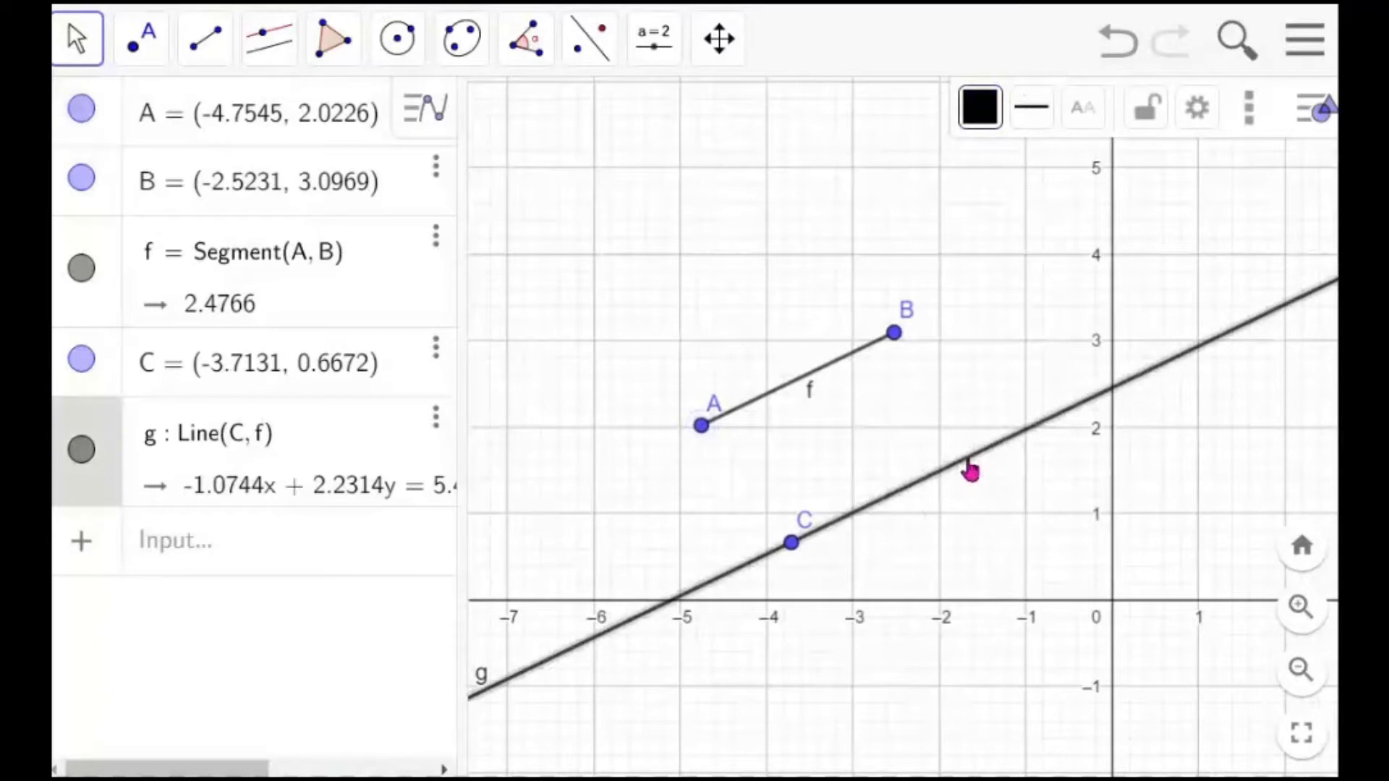
{"action": "left_click", "coordinate": [981, 123]}
{"action": "left_click", "coordinate": [1060, 165]}
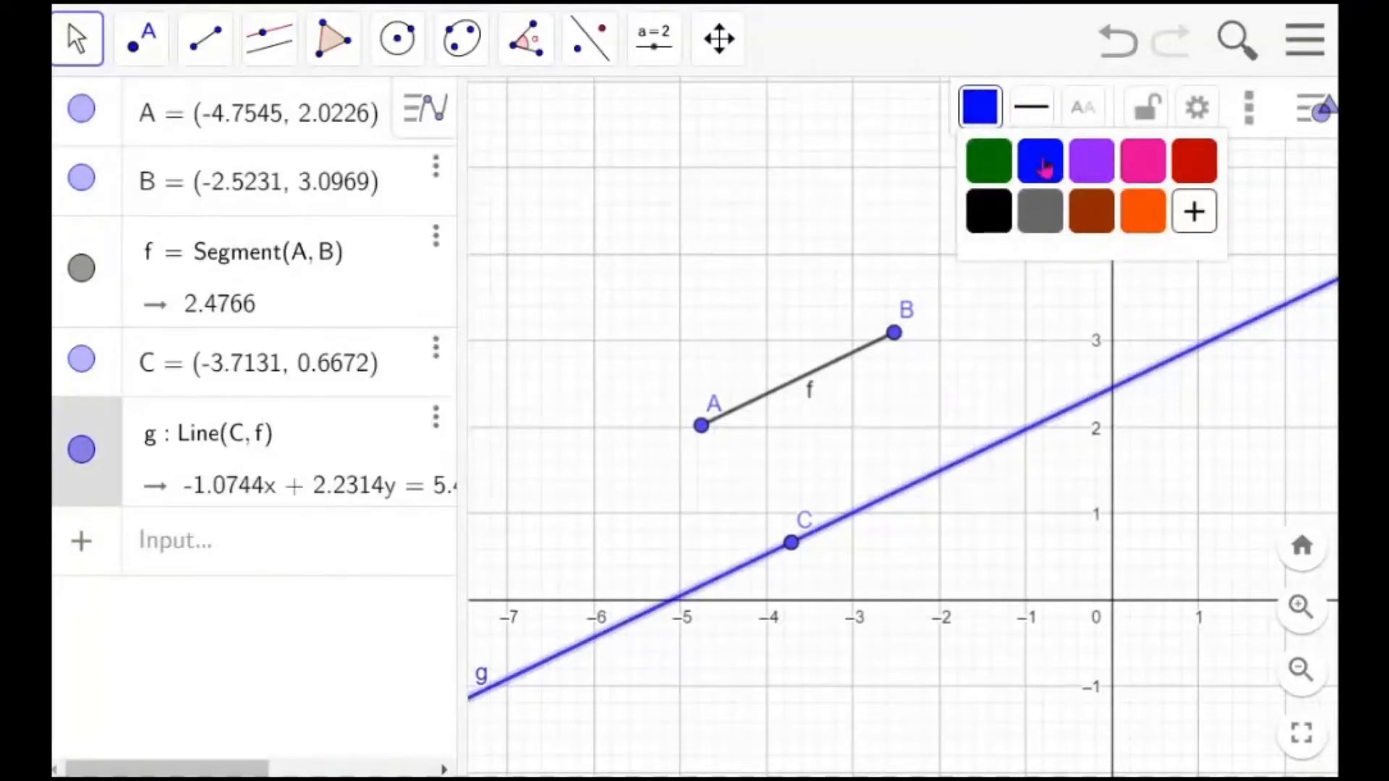
{"action": "left_click", "coordinate": [1042, 121]}
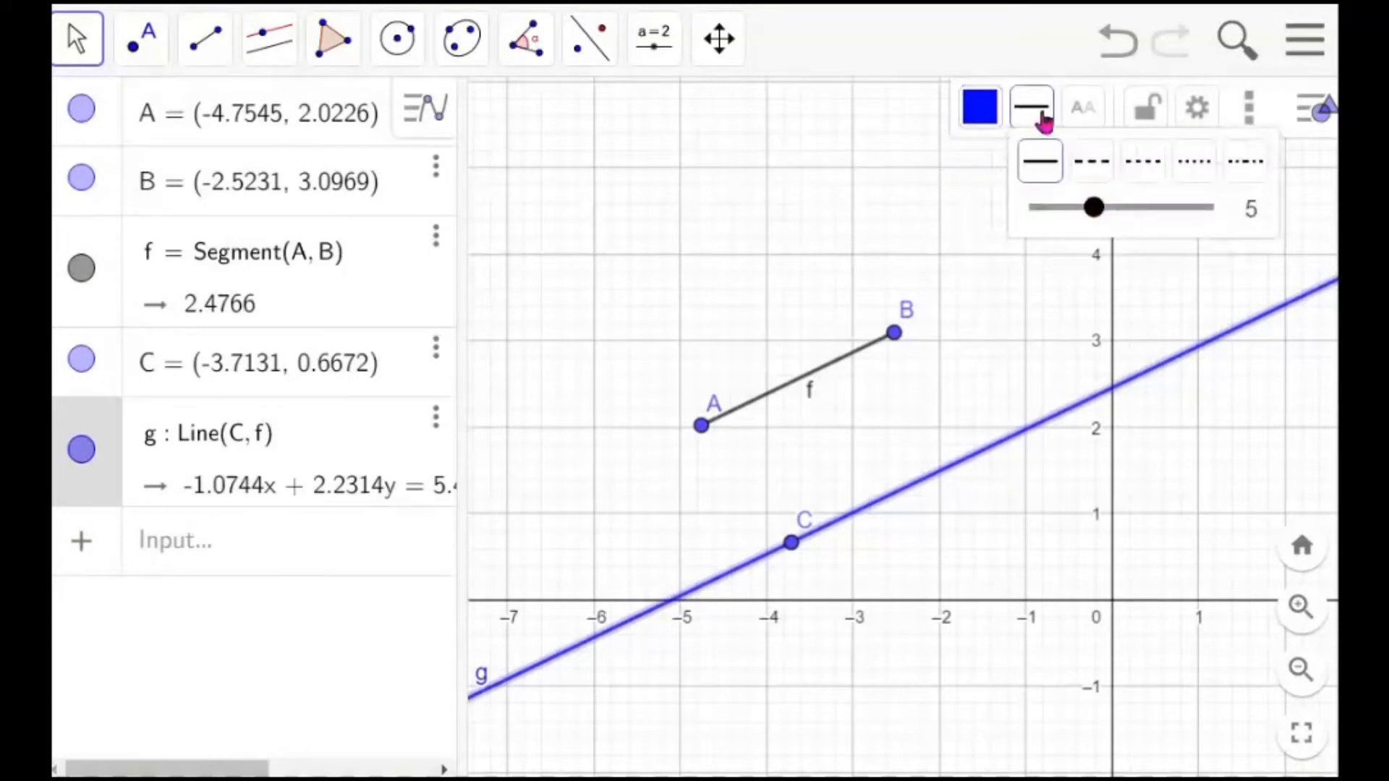
{"action": "mouse_move", "coordinate": [1094, 211]}
{"action": "left_mouse_down"}
{"action": "mouse_move", "coordinate": [1189, 221]}
{"action": "mouse_move", "coordinate": [1118, 220]}
{"action": "left_mouse_up"}
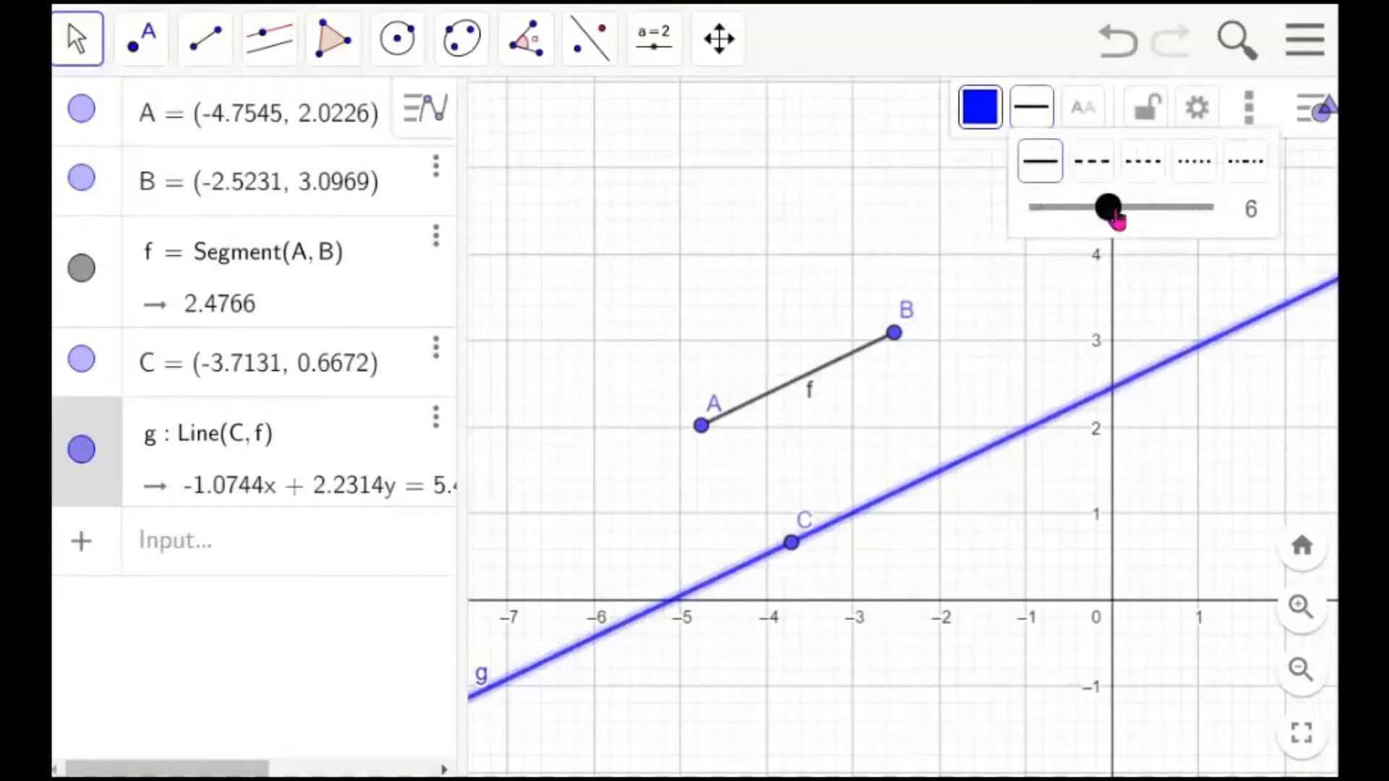
{"action": "left_click", "coordinate": [1093, 164]}
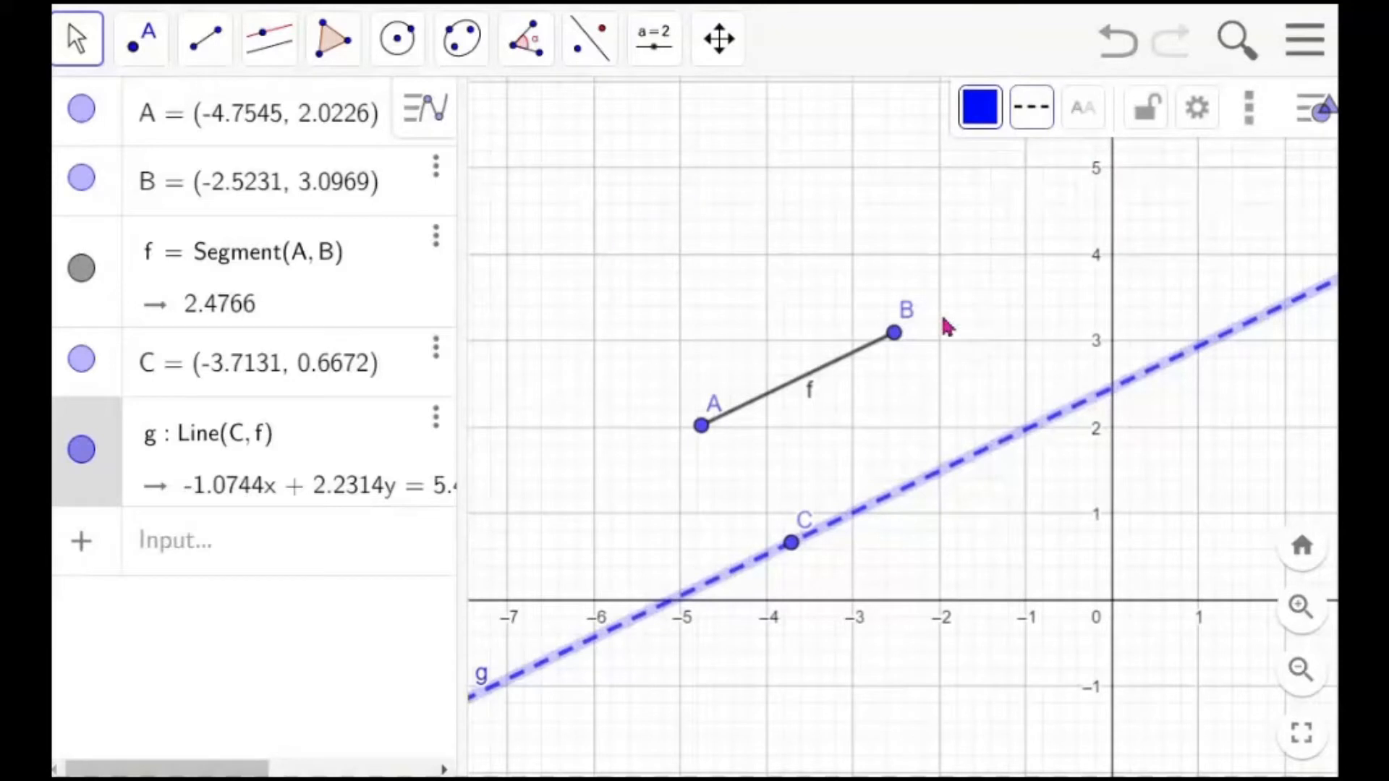
{"action": "mouse_move", "coordinate": [914, 323]}
{"action": "left_mouse_down"}
{"action": "mouse_move", "coordinate": [935, 342]}
{"action": "mouse_move", "coordinate": [897, 362]}
{"action": "mouse_move", "coordinate": [971, 347]}
{"action": "mouse_move", "coordinate": [905, 301]}
{"action": "mouse_move", "coordinate": [927, 325]}
{"action": "left_mouse_up"}
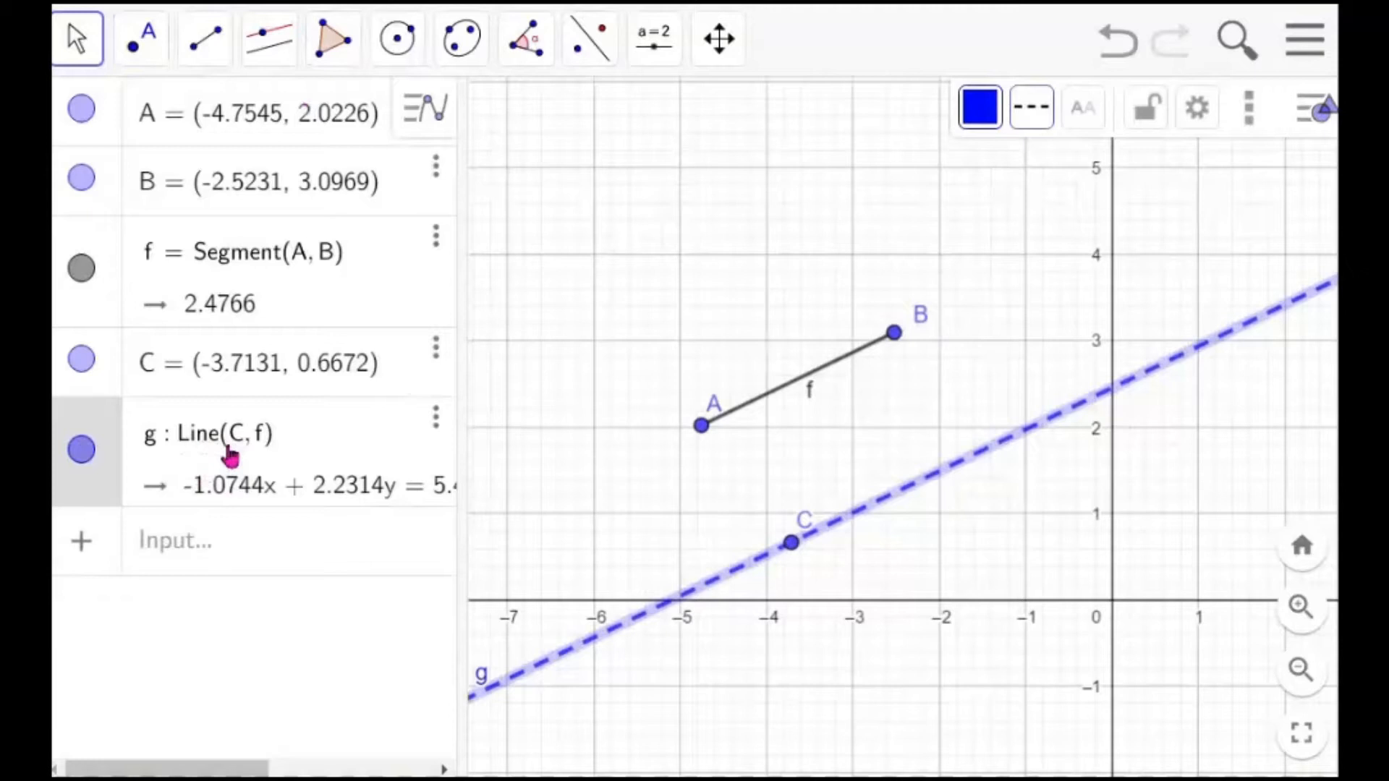
Create point D at (2, 0) by entering its coordinates in the input bar
{"action": "left_click", "coordinate": [225, 550]}
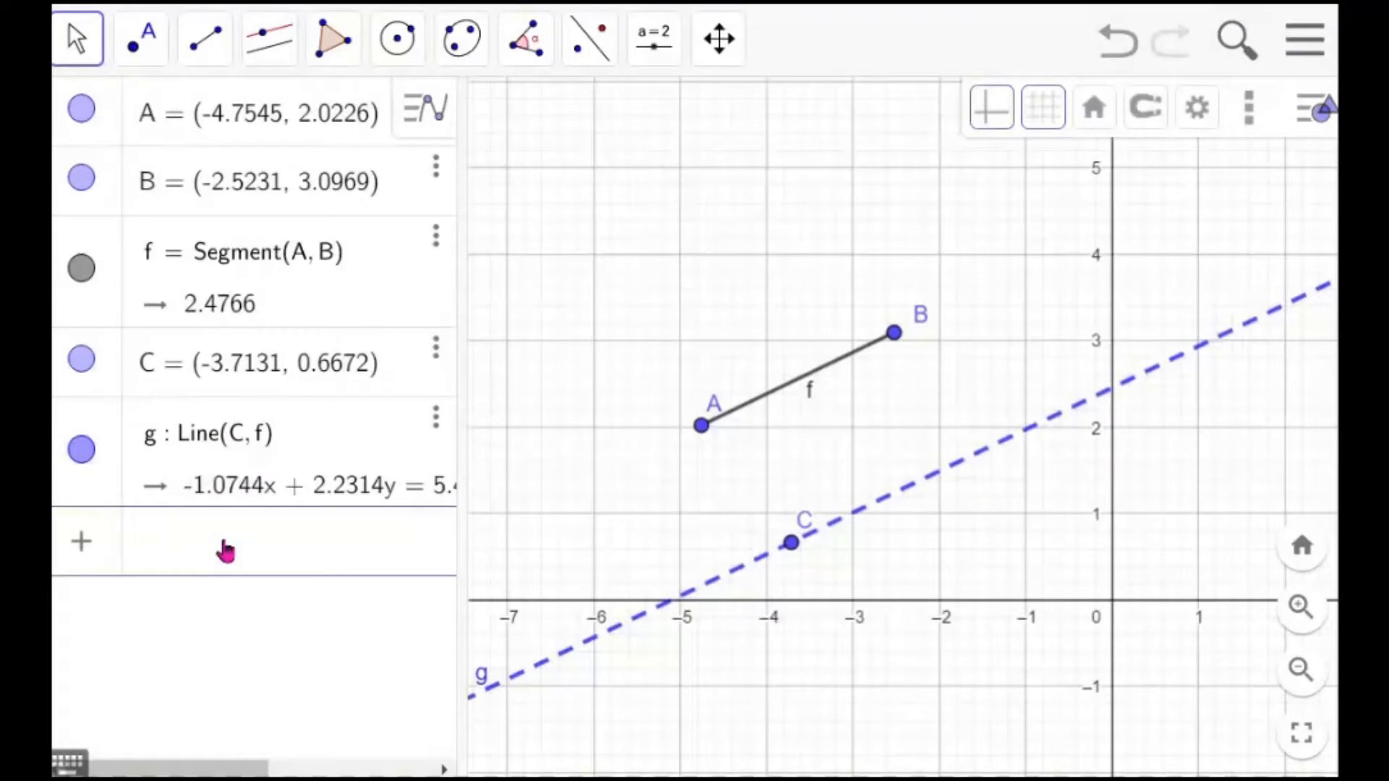
{"action": "type", "text": "("}
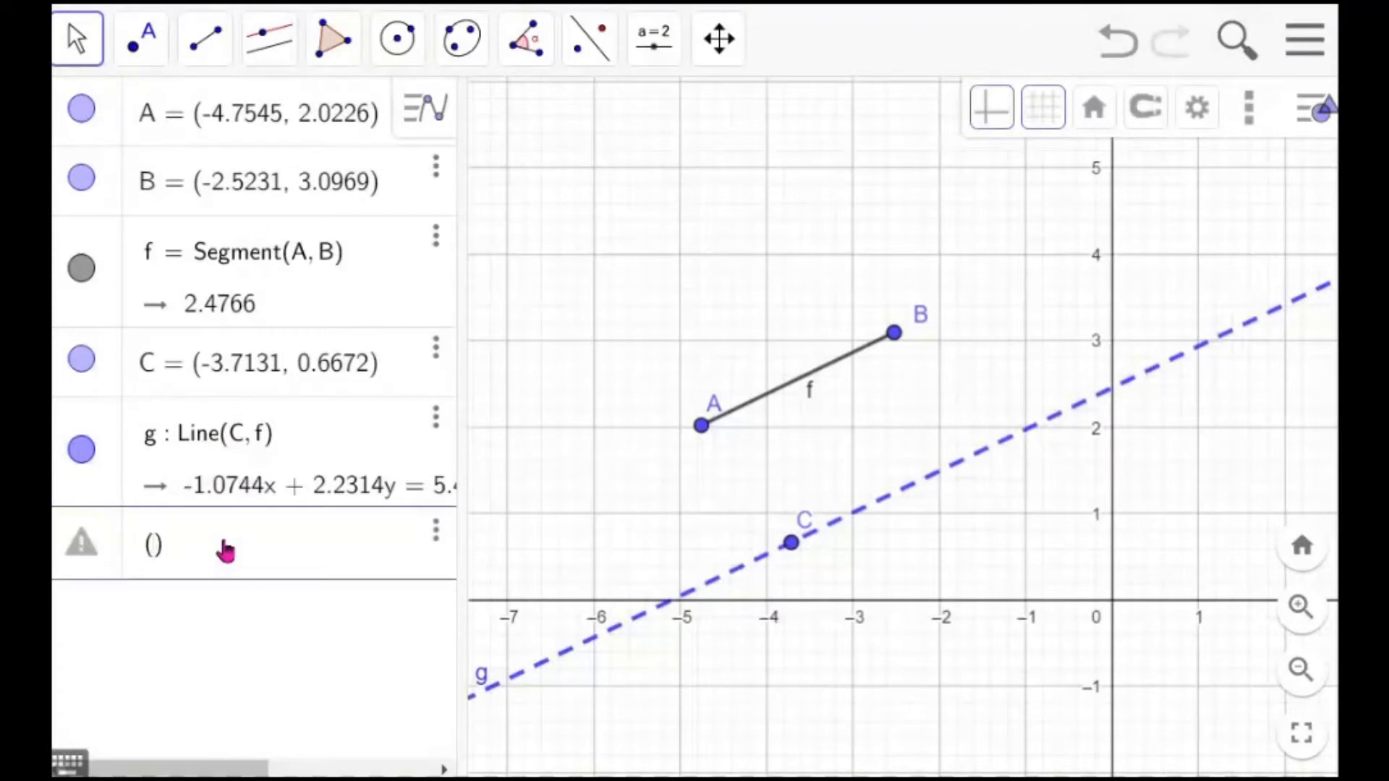
{"action": "type", "text": "2,0"}
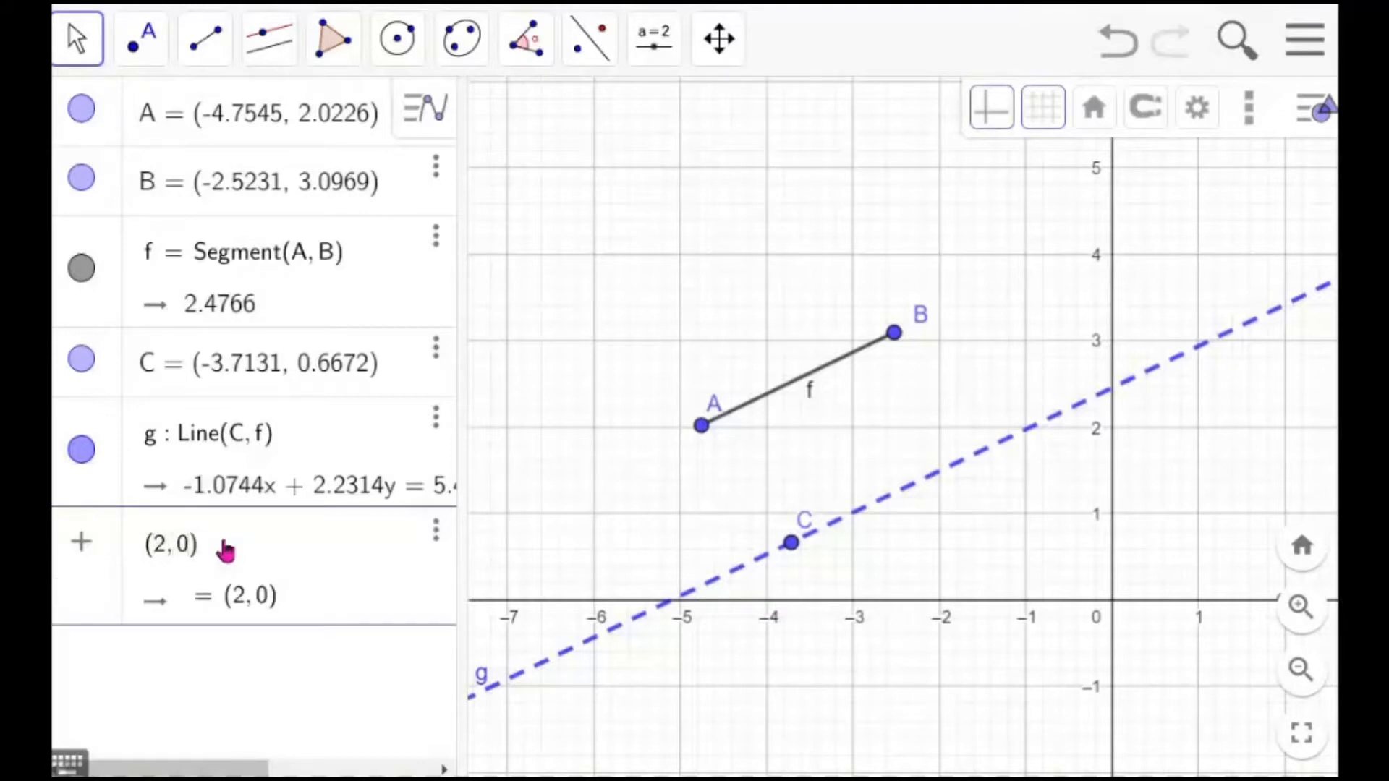
{"action": "key", "text": "Return"}
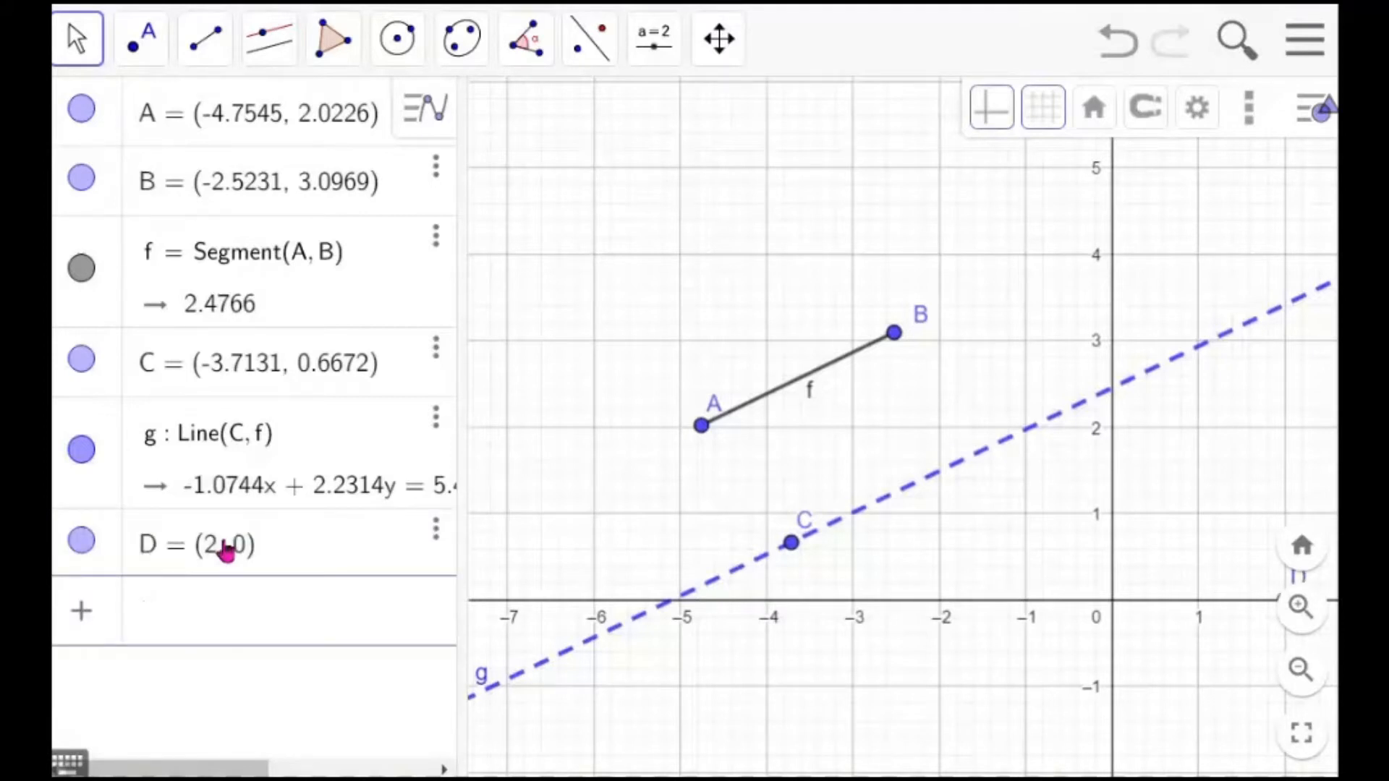
Draw a quadrilateral through points C, D, B and A with the Polygon tool
{"action": "left_click_drag", "start_coordinate": [981, 513], "coordinate": [884, 465]}
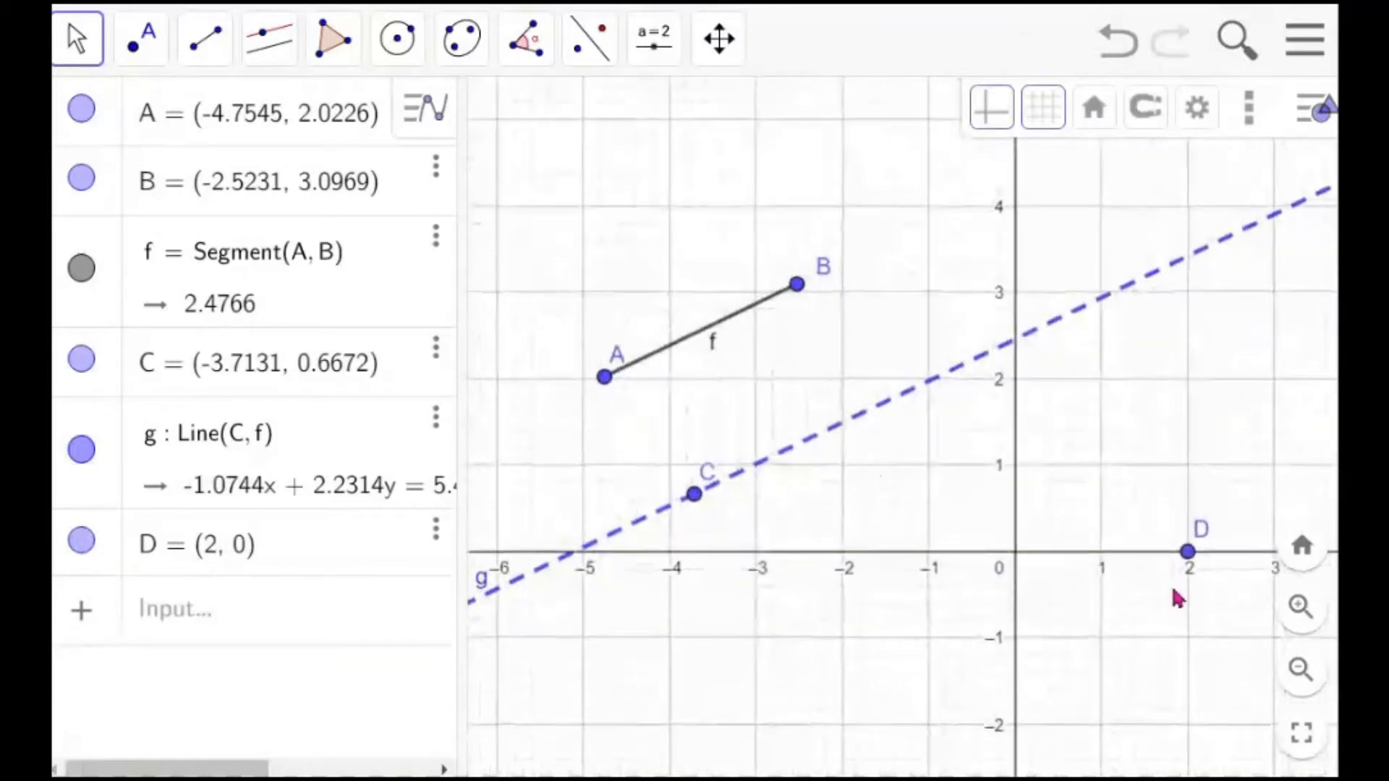
{"action": "scroll", "coordinate": [1156, 600], "scroll_direction": "down", "scroll_amount": 2}
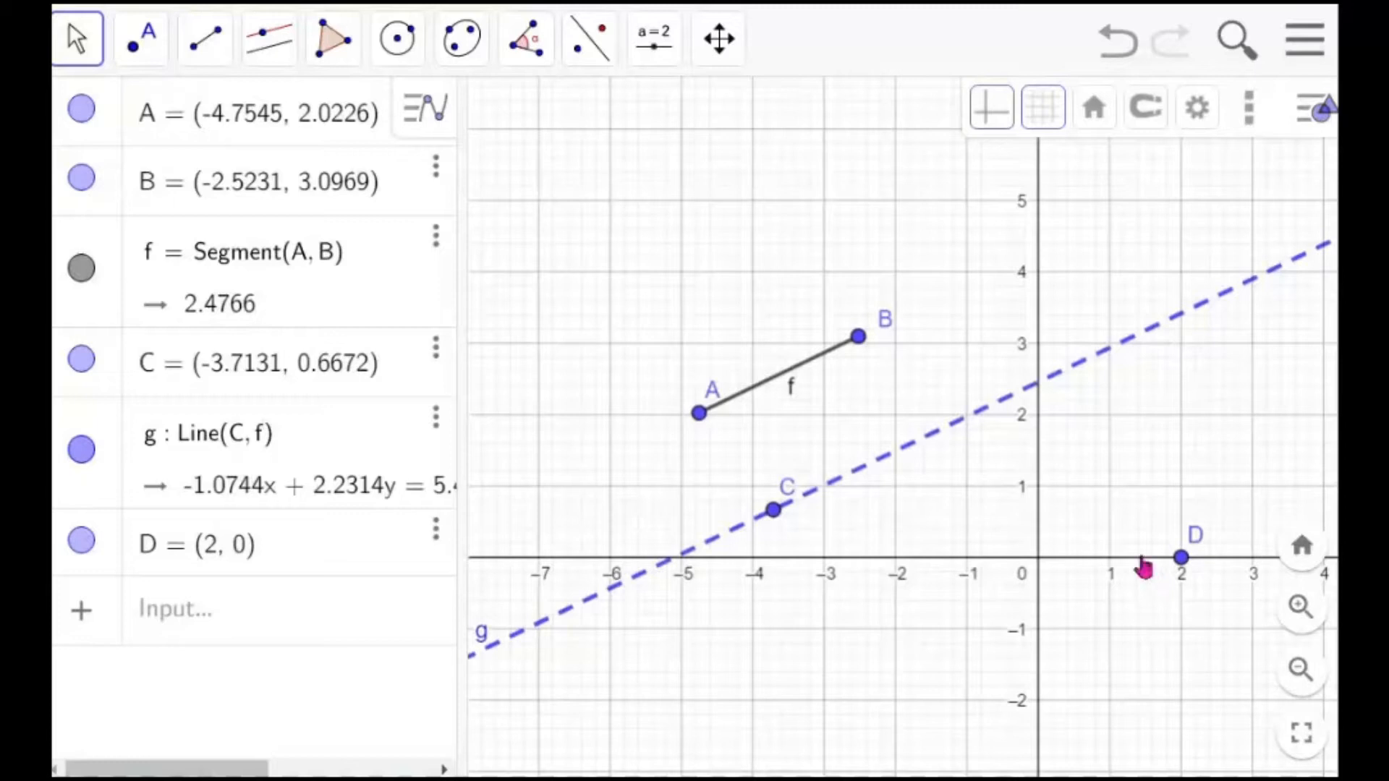
{"action": "left_click", "coordinate": [333, 48]}
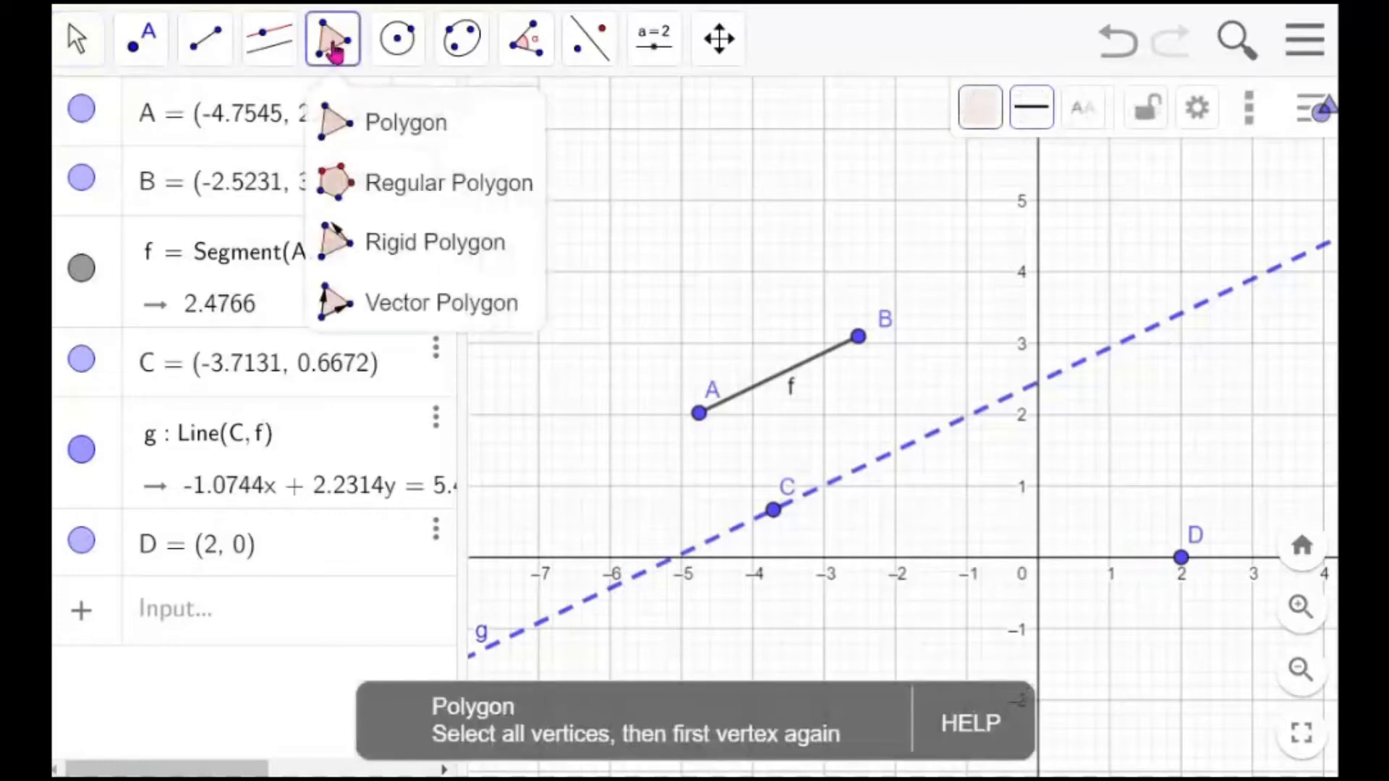
{"action": "left_click", "coordinate": [373, 124]}
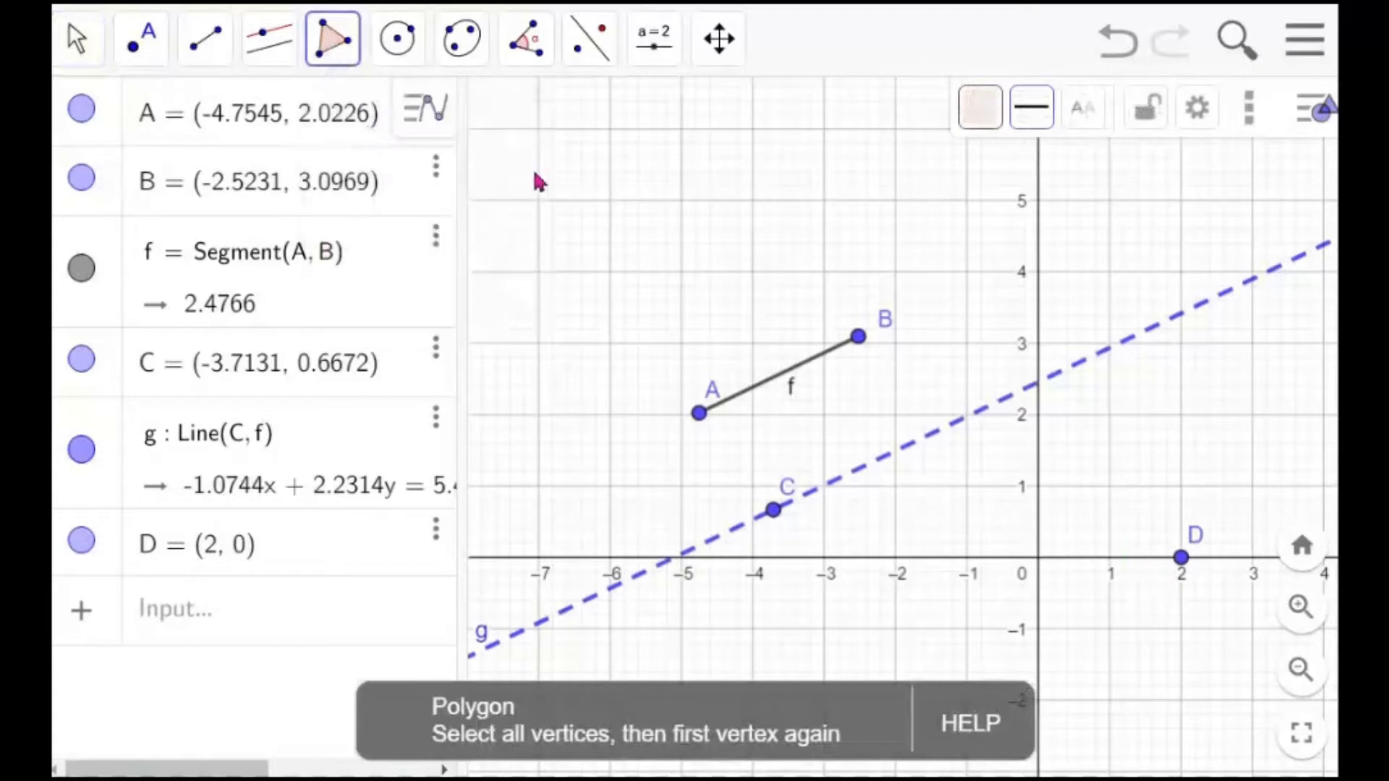
{"action": "left_click", "coordinate": [773, 510]}
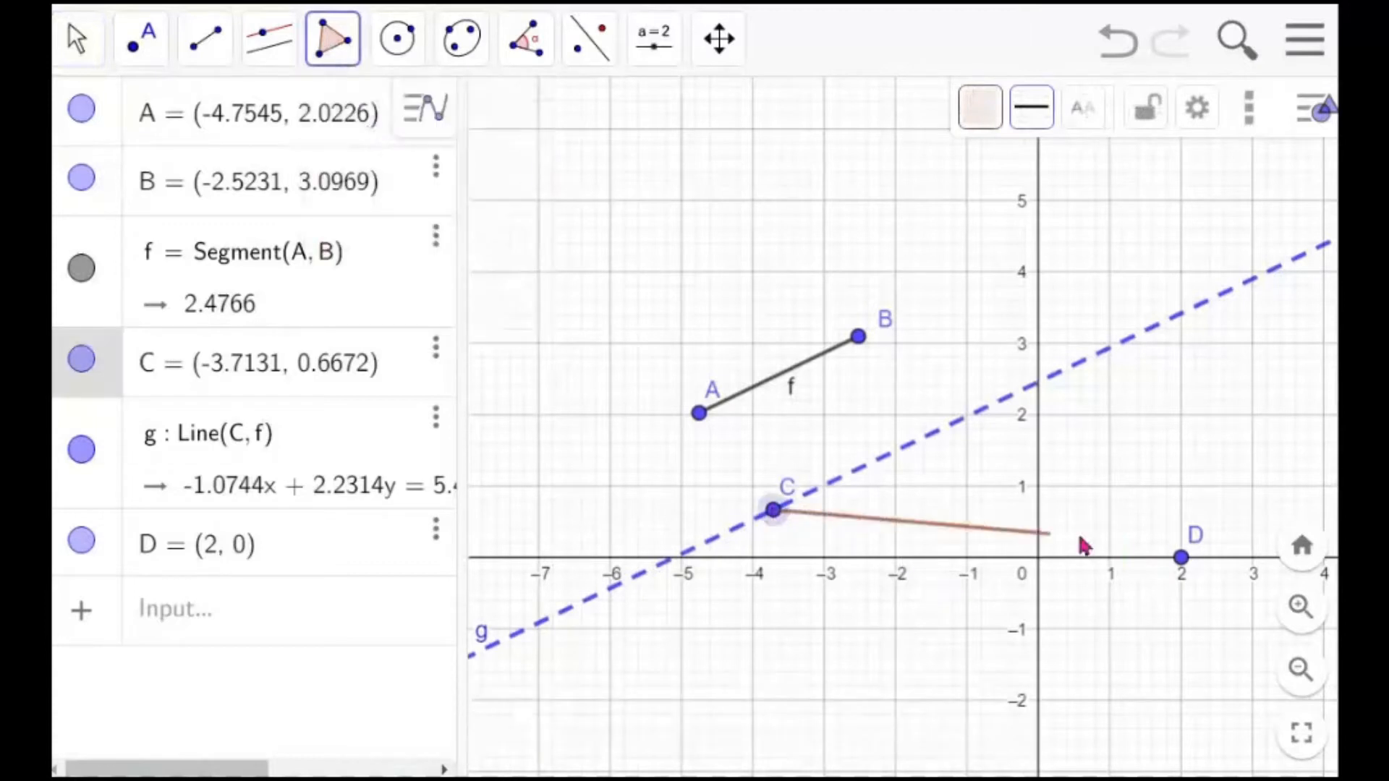
{"action": "left_click", "coordinate": [1189, 557]}
{"action": "left_click", "coordinate": [859, 337]}
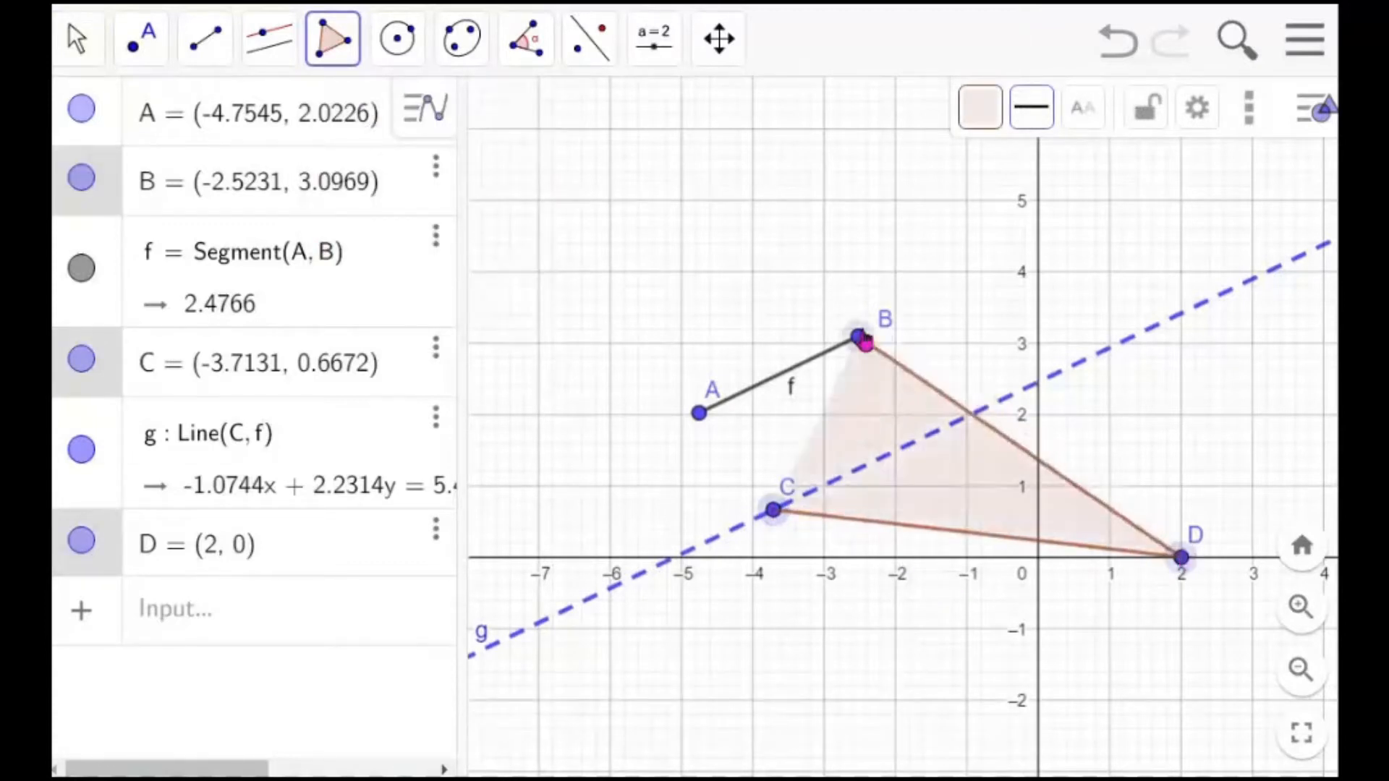
{"action": "left_click", "coordinate": [699, 413]}
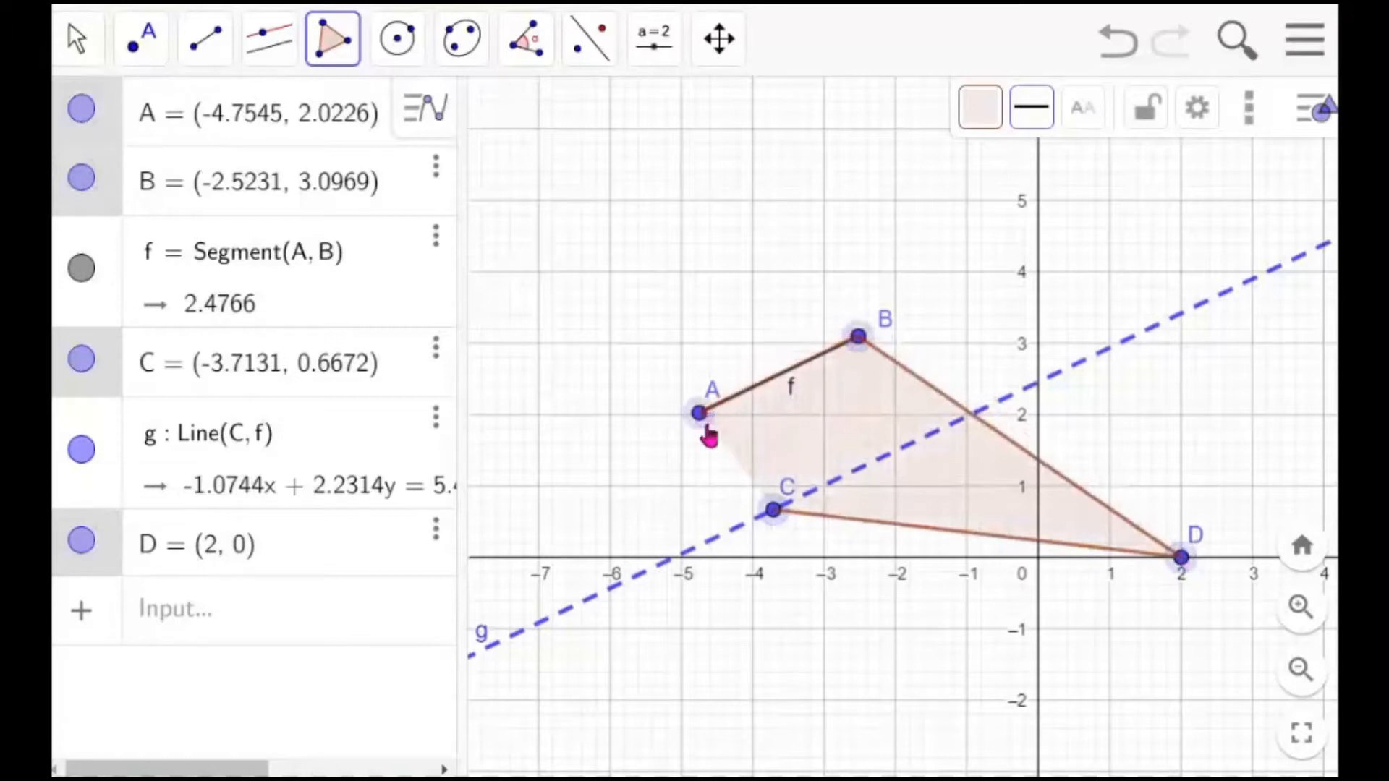
{"action": "left_click", "coordinate": [773, 512]}
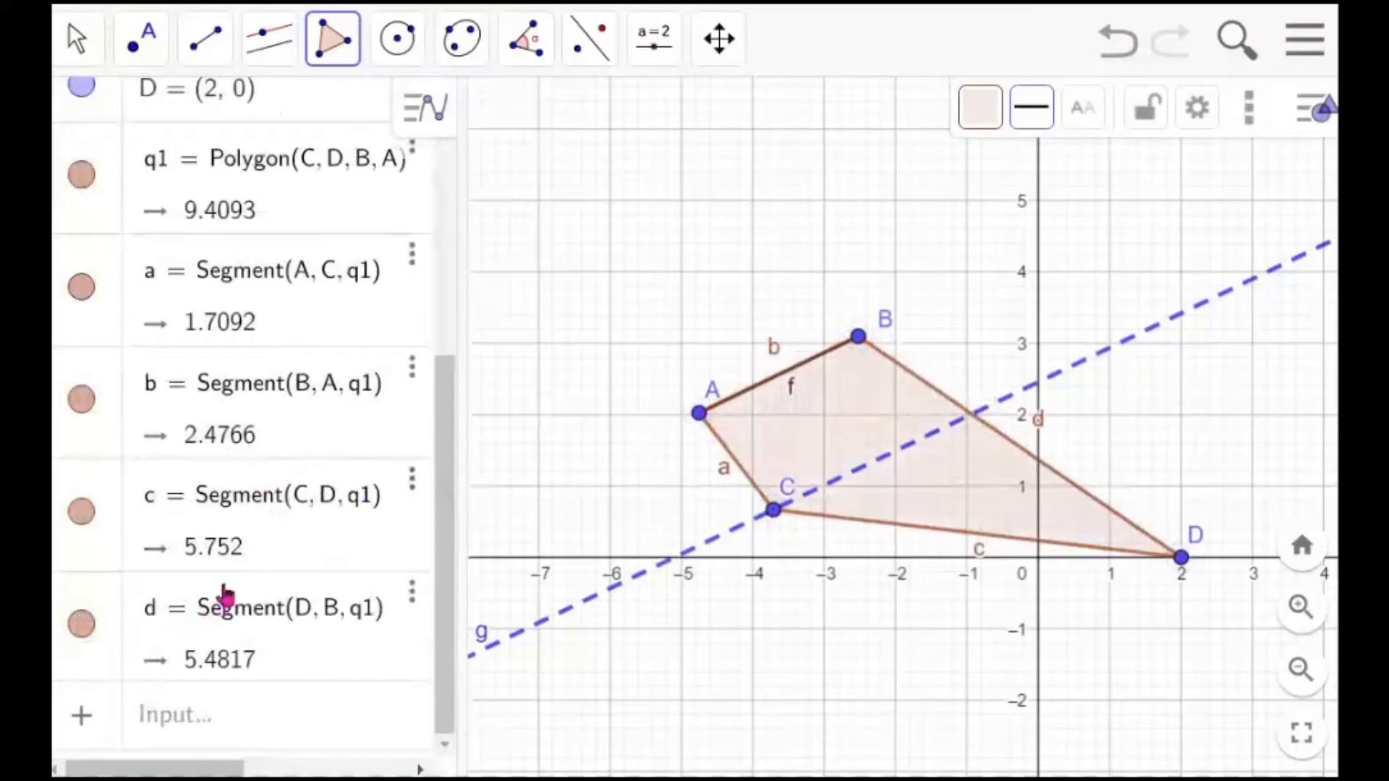
Toggle the visibility of the polygon's sides c and d off and on again
{"action": "left_click", "coordinate": [84, 518]}
{"action": "left_click", "coordinate": [83, 519]}
{"action": "left_click", "coordinate": [81, 518]}
{"action": "left_click", "coordinate": [82, 518]}
{"action": "mouse_move", "coordinate": [443, 512]}
{"action": "left_mouse_down"}
{"action": "mouse_move", "coordinate": [443, 381]}
{"action": "mouse_move", "coordinate": [445, 508]}
{"action": "left_mouse_up"}
{"action": "left_click", "coordinate": [84, 539]}
{"action": "left_click", "coordinate": [83, 540]}
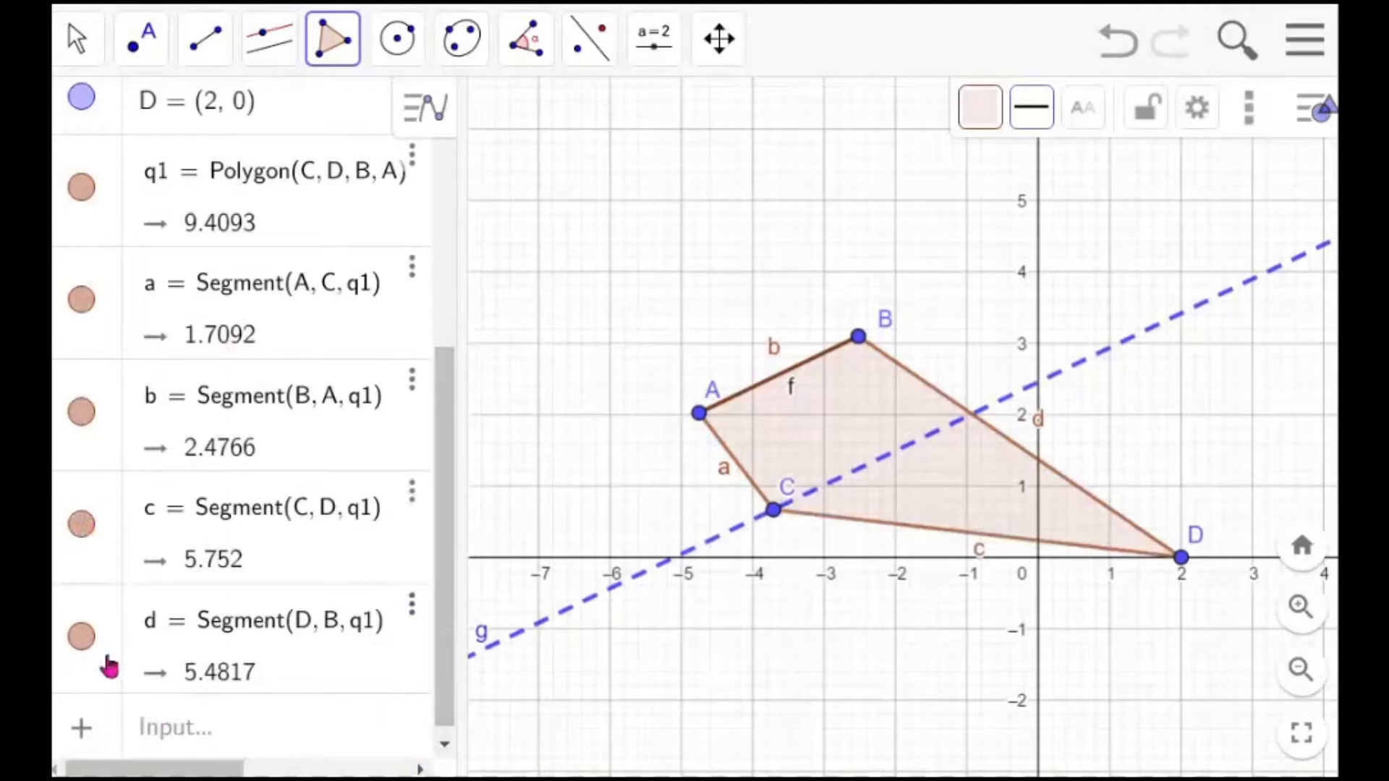
{"action": "left_click", "coordinate": [82, 638]}
{"action": "left_click", "coordinate": [82, 639]}
Delete the polygon by deleting its side d
{"action": "left_click", "coordinate": [413, 611]}
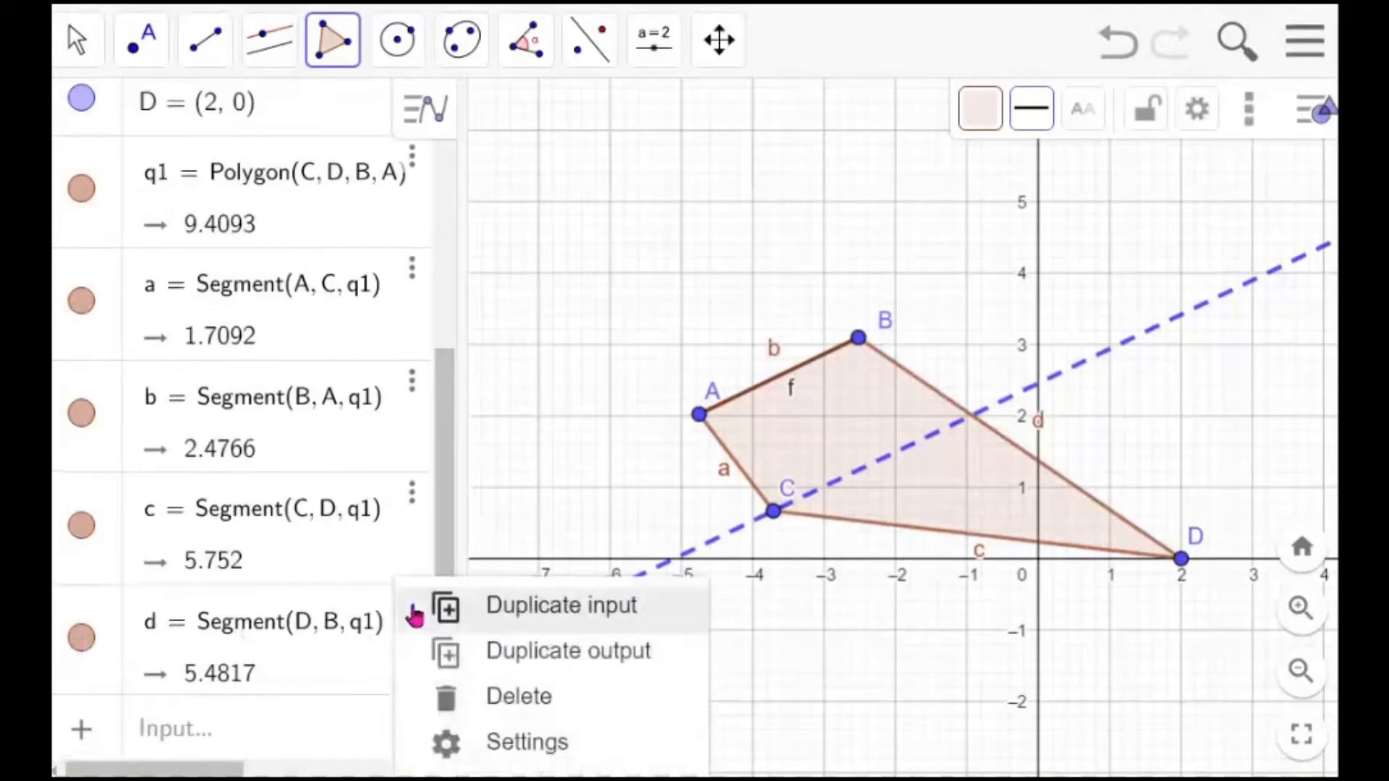
{"action": "left_click", "coordinate": [515, 705]}
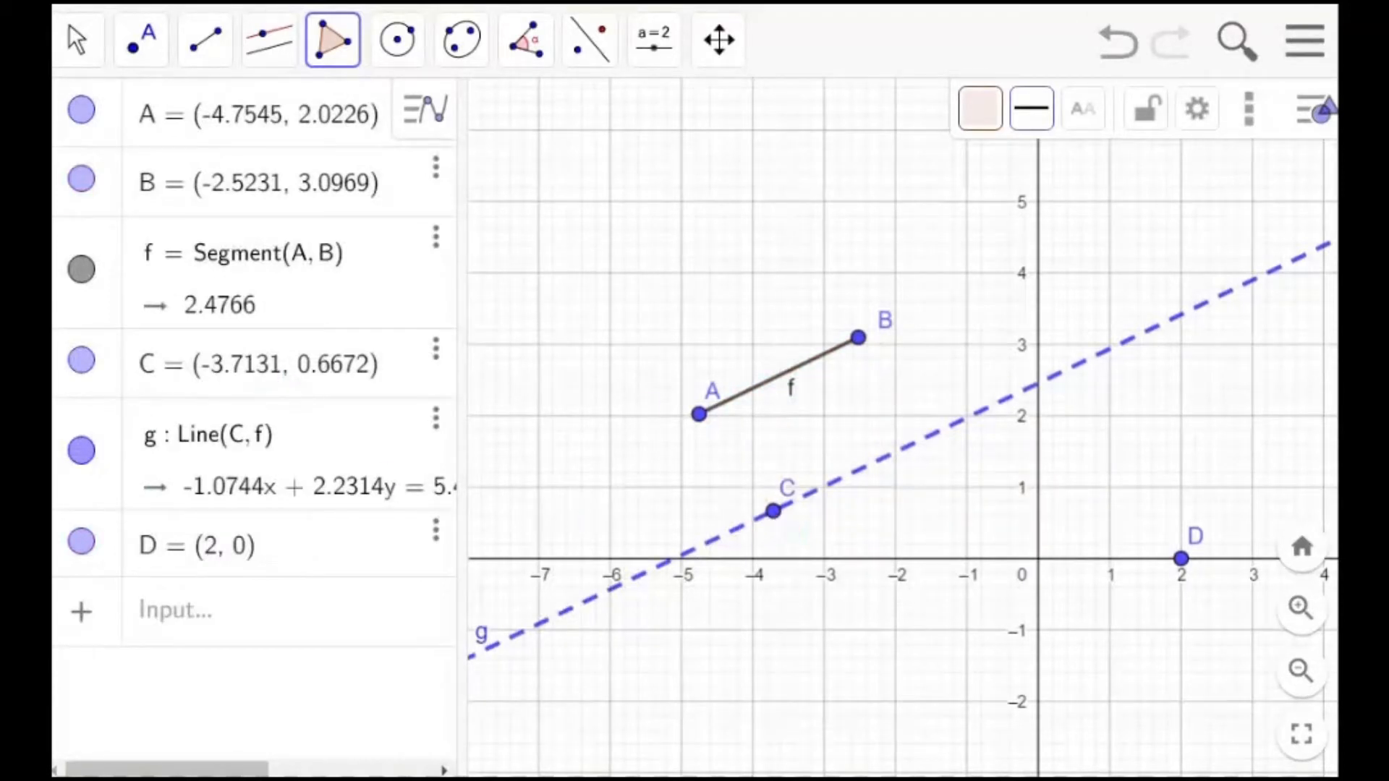
Drag point C to about (-4.2, -1.0) with the Move tool to shift the parallel line
{"action": "left_click", "coordinate": [79, 48]}
{"action": "left_click_drag", "start_coordinate": [775, 514], "coordinate": [739, 629]}
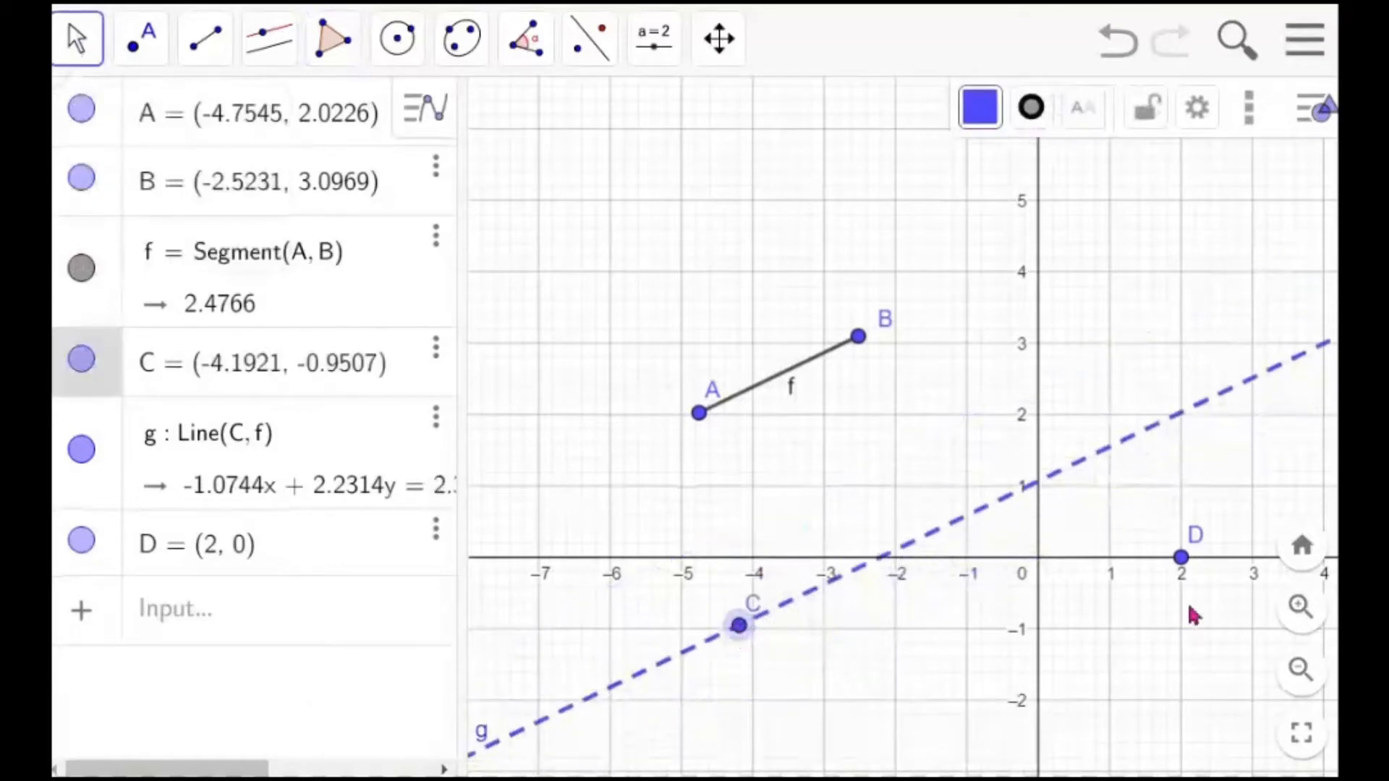
Move point D to (-2, -1) and build a regular polygon with 9 vertices on points C and D
{"action": "left_click_drag", "start_coordinate": [1182, 564], "coordinate": [902, 649]}
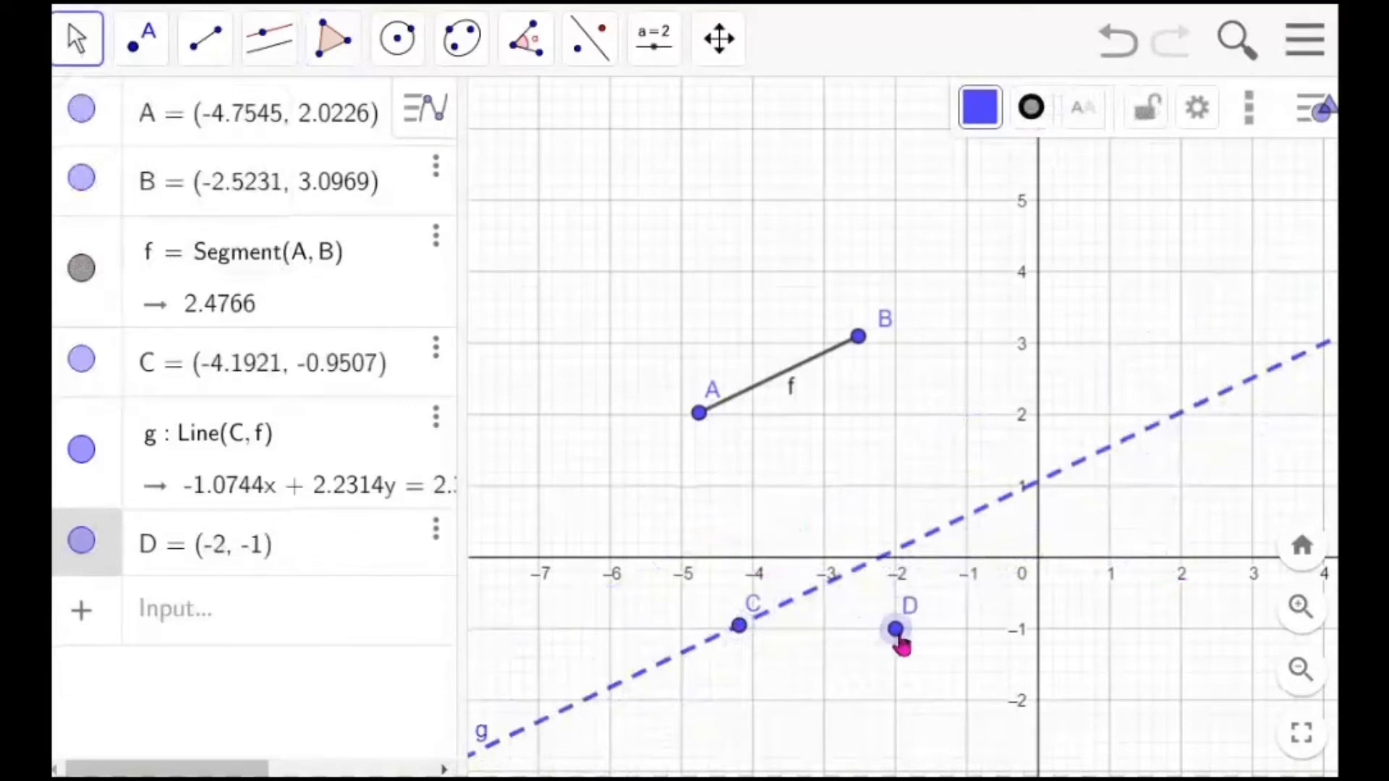
{"action": "left_click", "coordinate": [346, 50]}
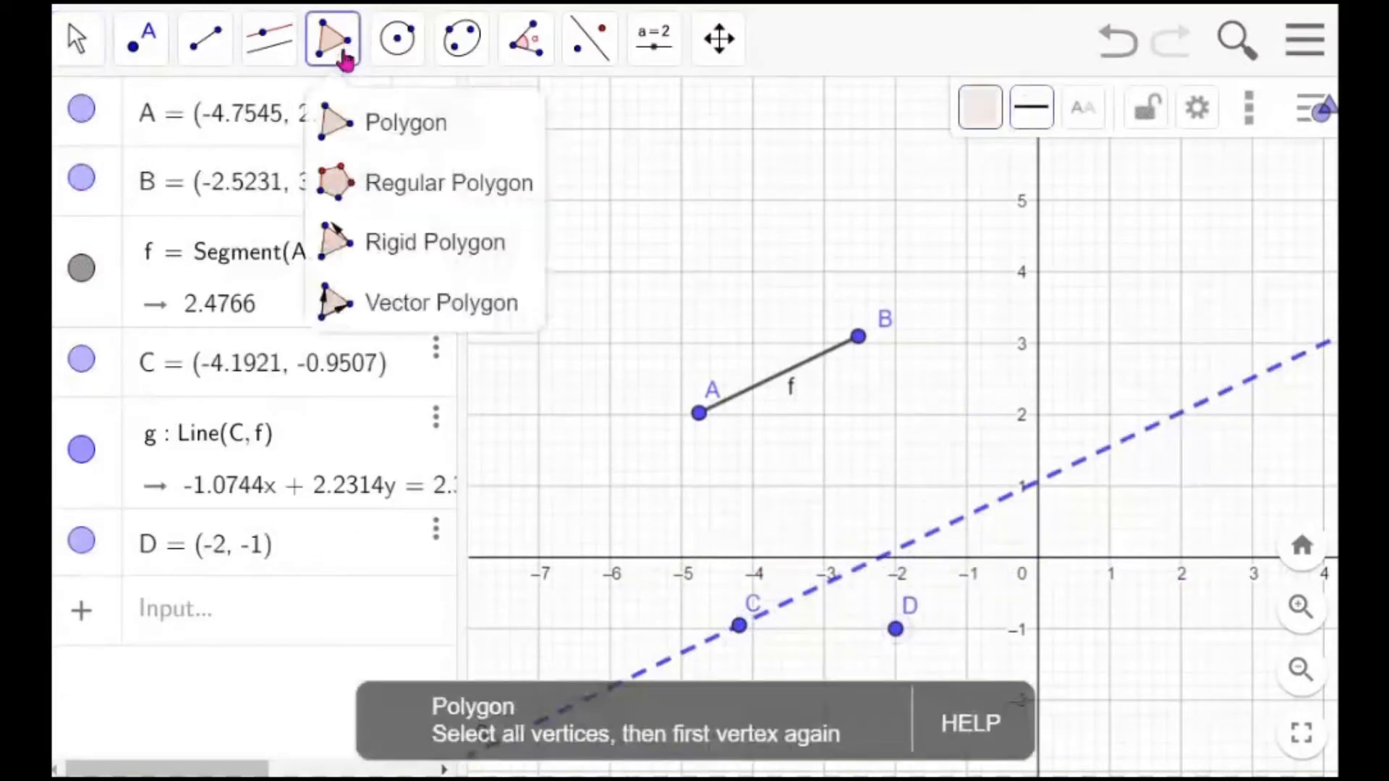
{"action": "left_click", "coordinate": [392, 187]}
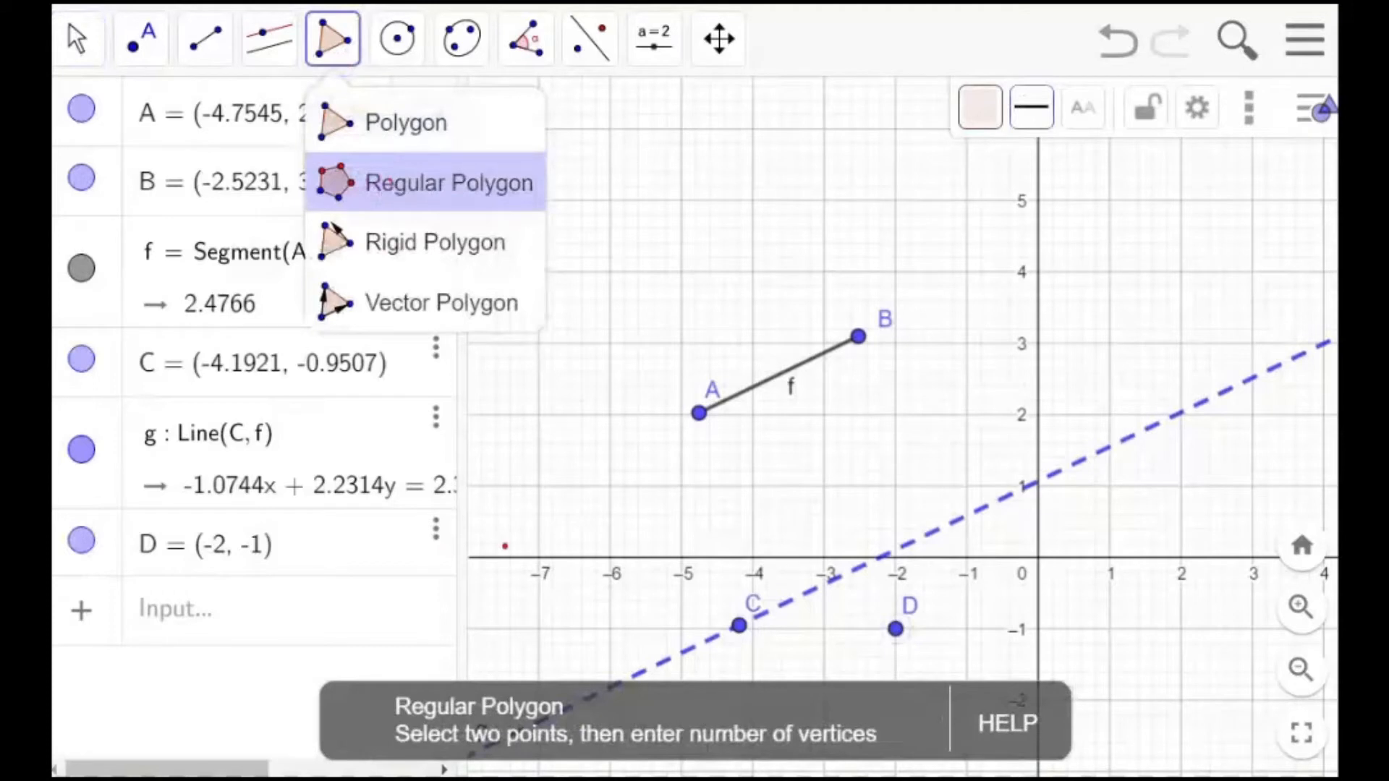
{"action": "left_click_drag", "start_coordinate": [458, 753], "coordinate": [549, 755]}
{"action": "left_click_drag", "start_coordinate": [664, 758], "coordinate": [893, 757]}
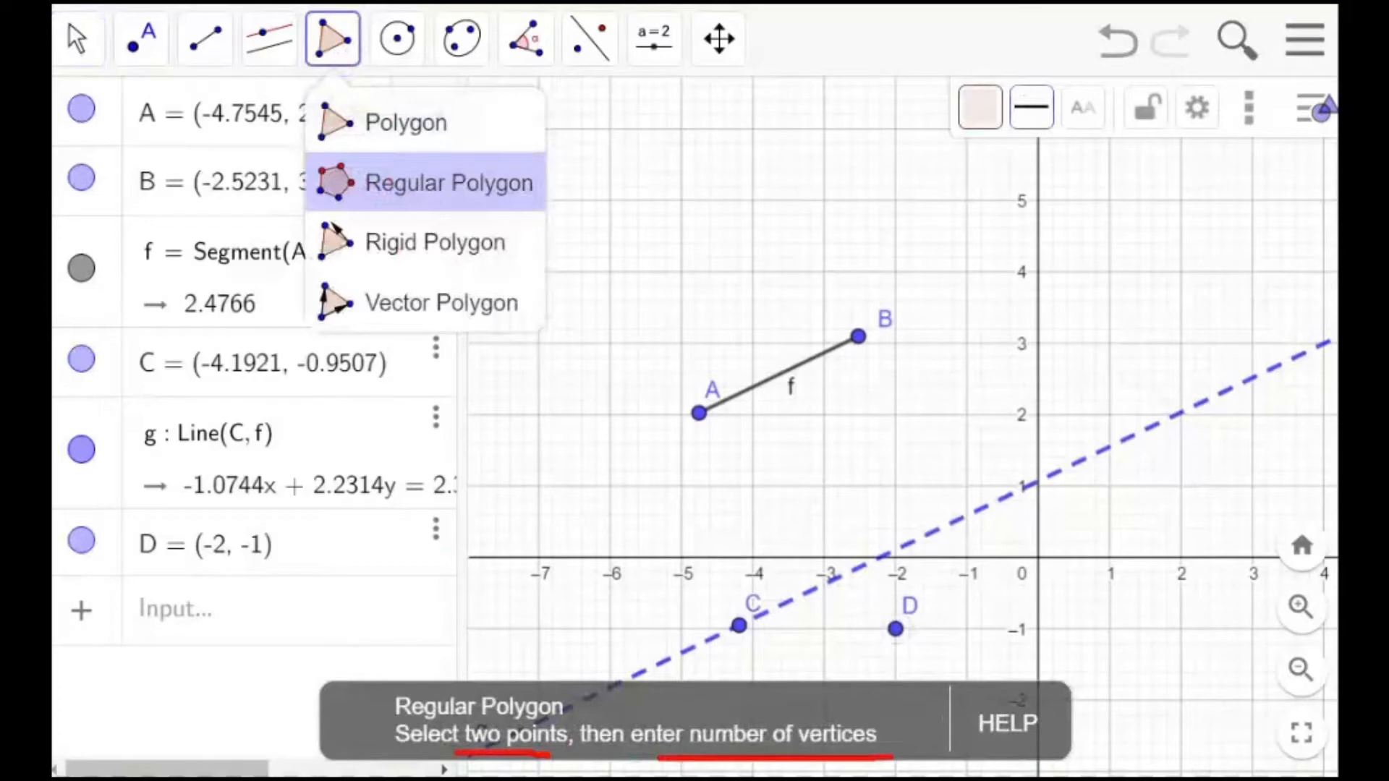
{"action": "left_click", "coordinate": [397, 181]}
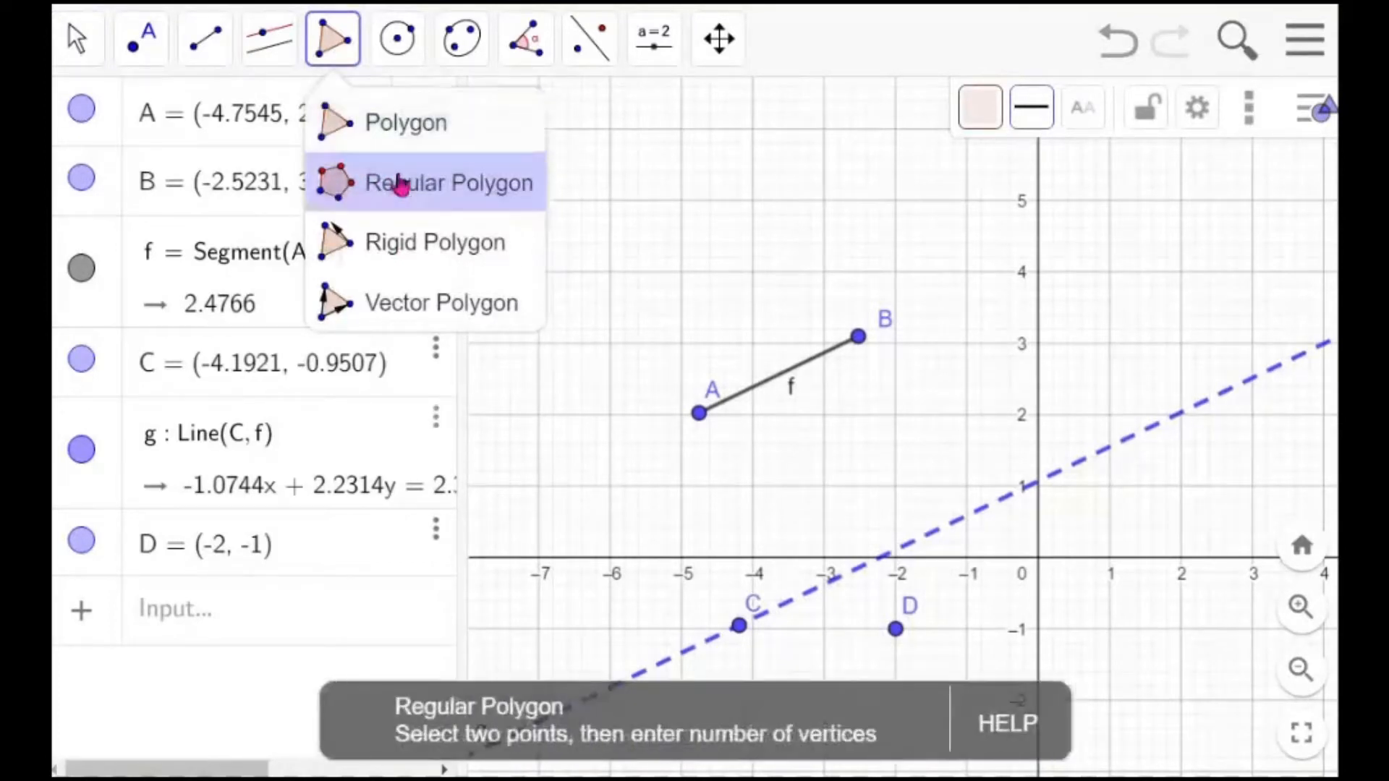
{"action": "left_click", "coordinate": [739, 626]}
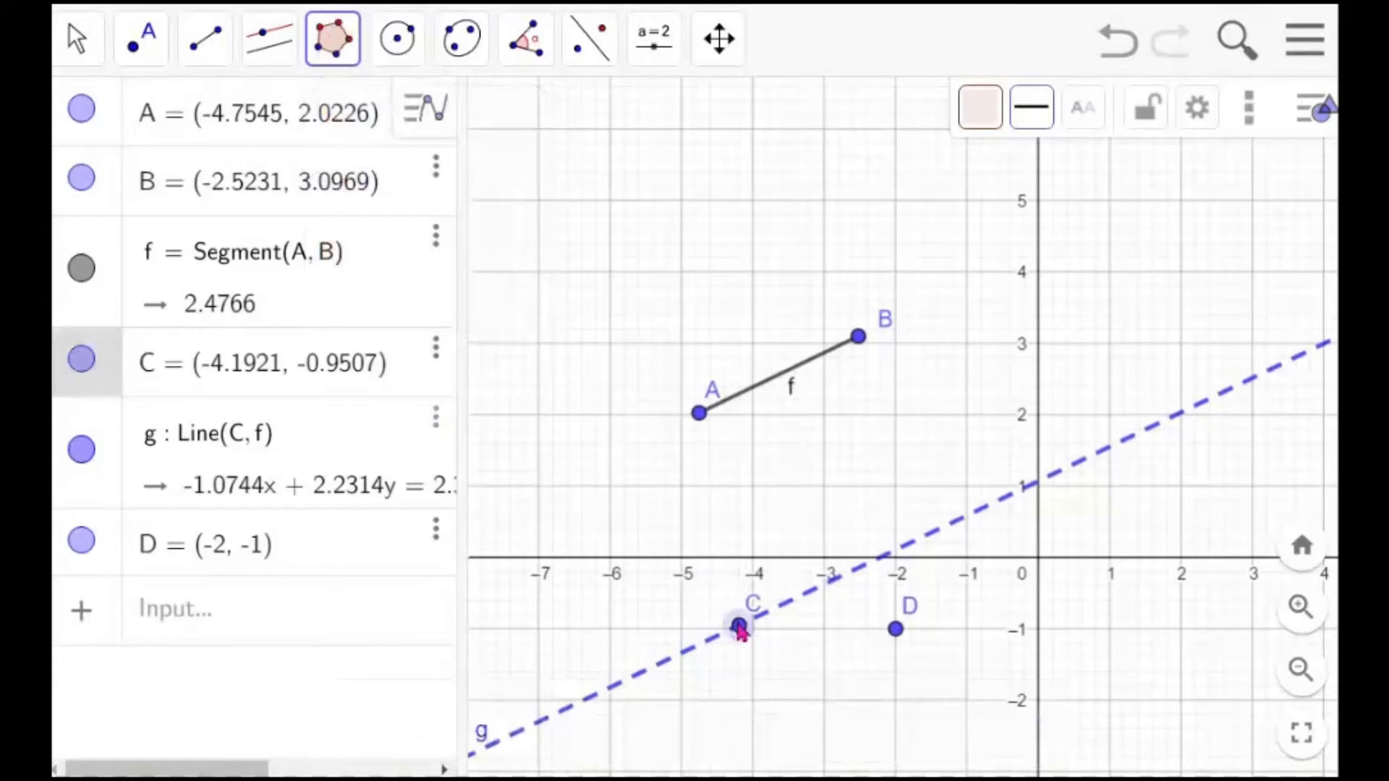
{"action": "left_click", "coordinate": [903, 643]}
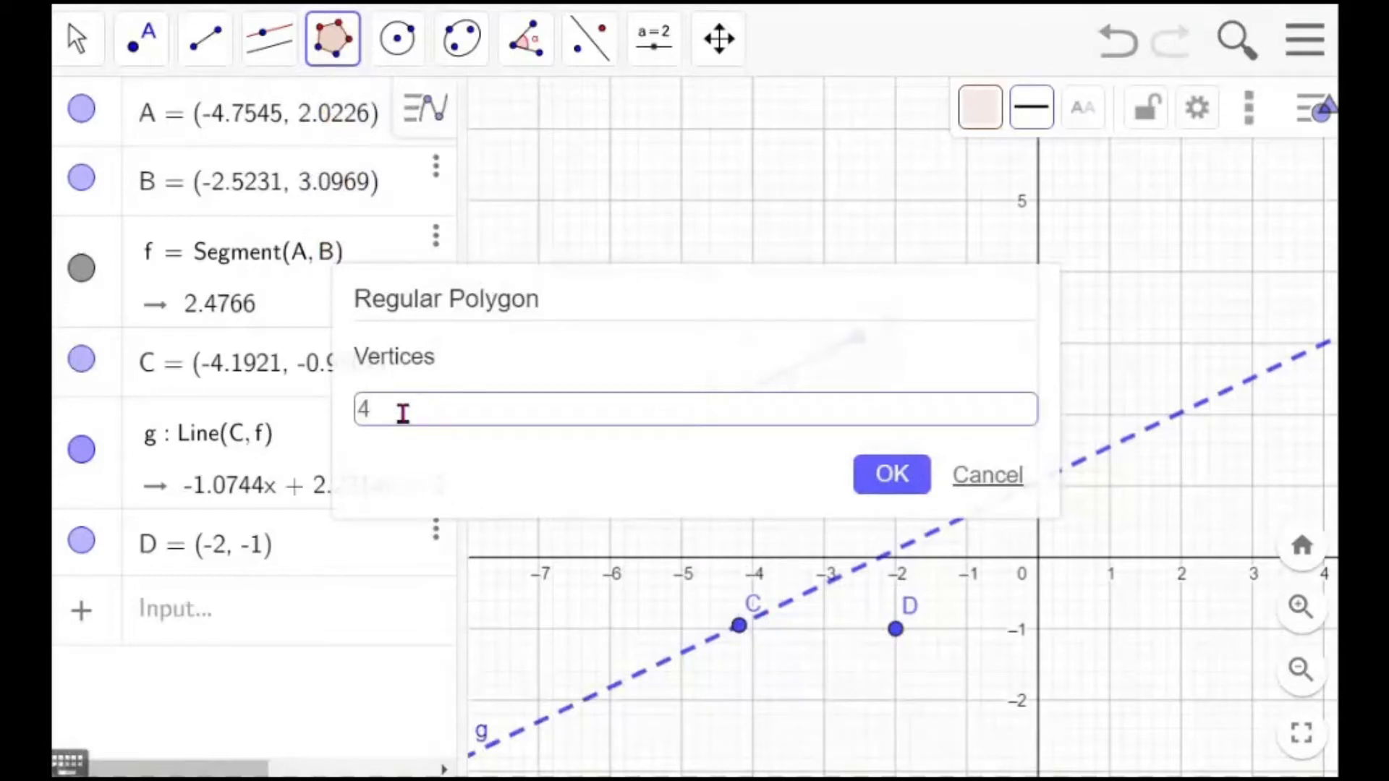
{"action": "key", "text": "BackSpace"}
{"action": "type", "text": "9"}
{"action": "left_click", "coordinate": [893, 478]}
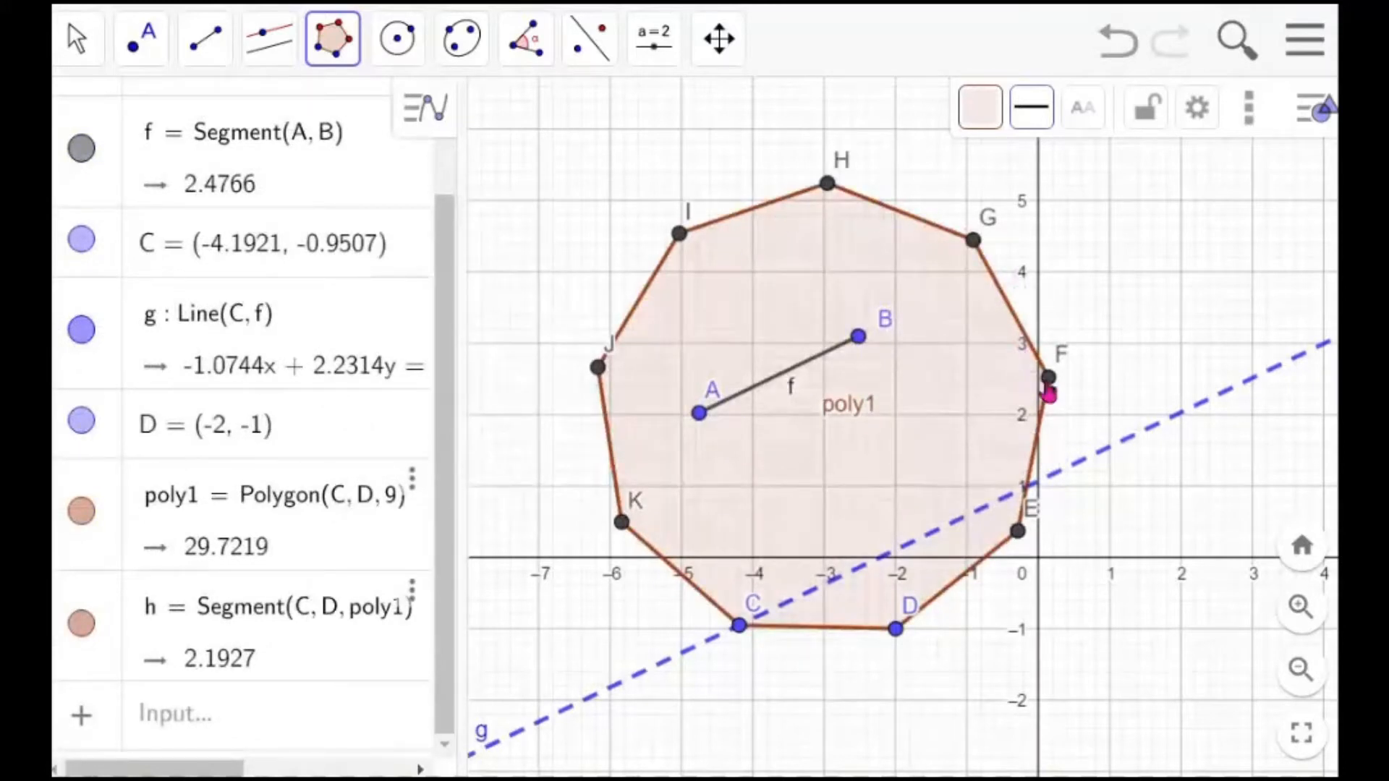
Change the nonagon's colour to green with 40 opacity
{"action": "left_click", "coordinate": [996, 113]}
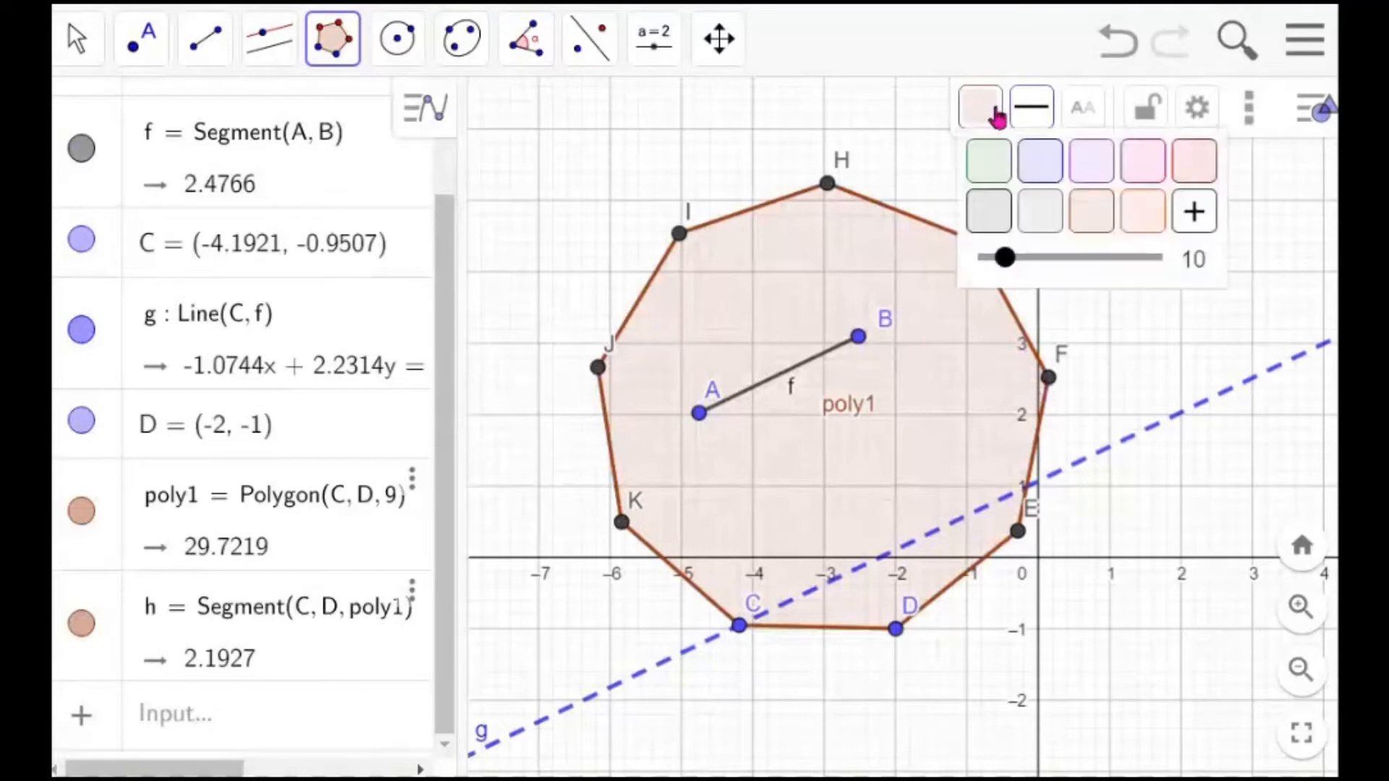
{"action": "left_click", "coordinate": [993, 161]}
{"action": "left_click", "coordinate": [992, 122]}
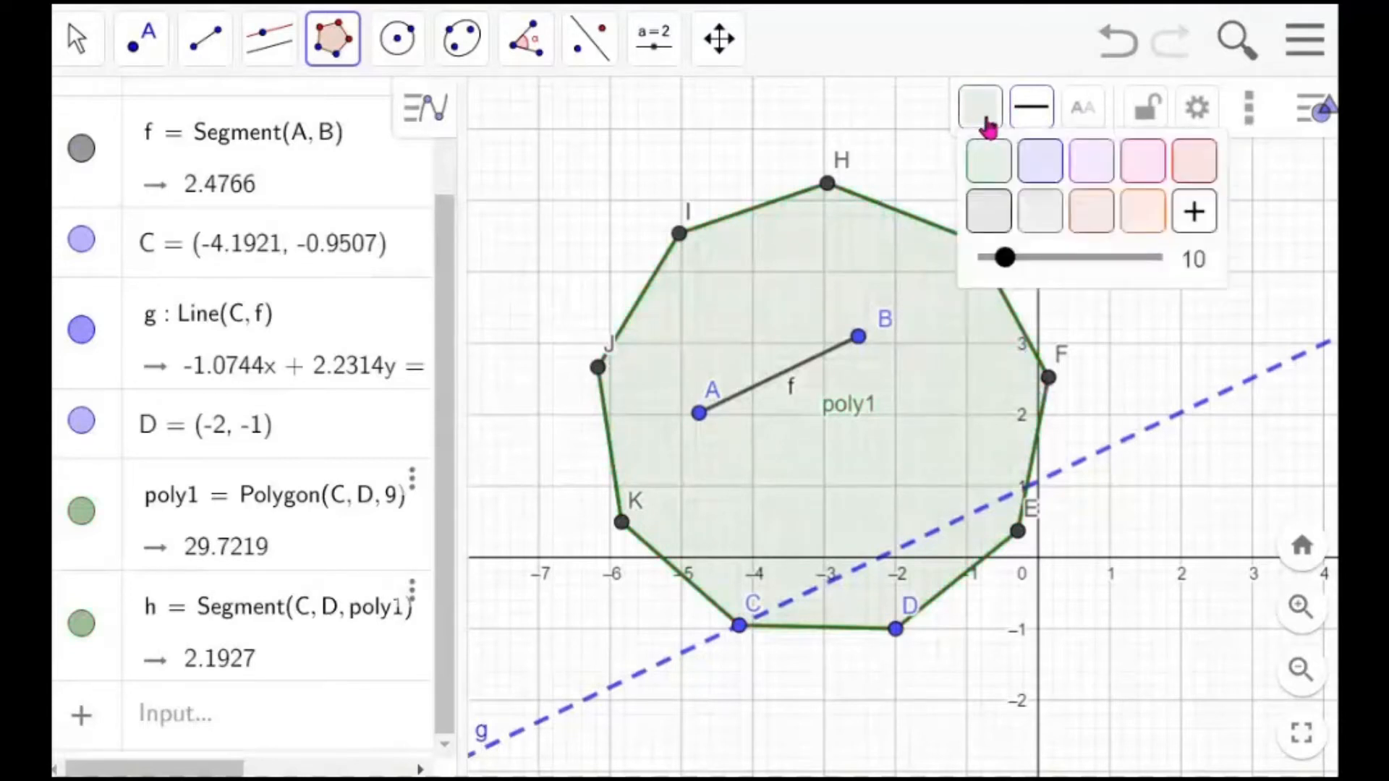
{"action": "left_click_drag", "start_coordinate": [1000, 258], "coordinate": [1056, 270]}
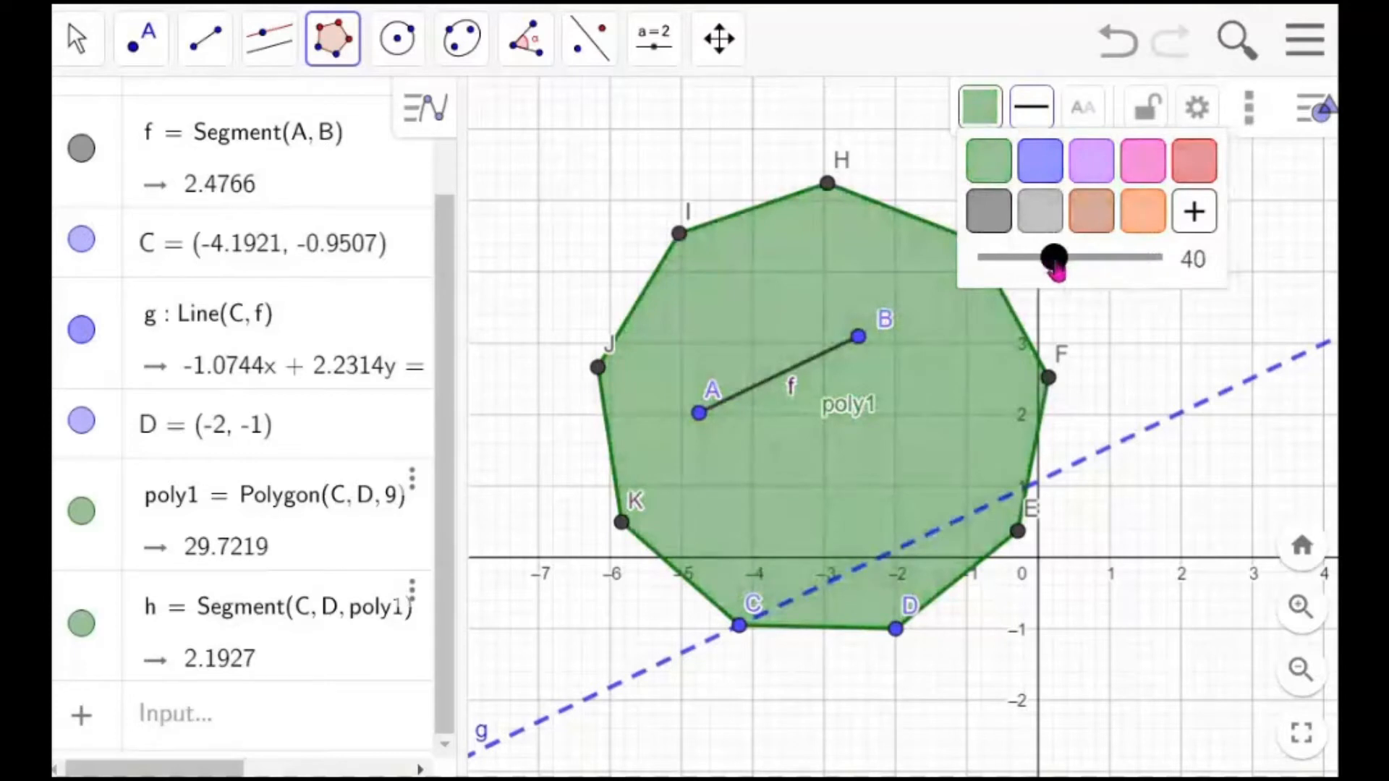
Start a new construction without saving the current one
{"action": "left_click", "coordinate": [595, 185]}
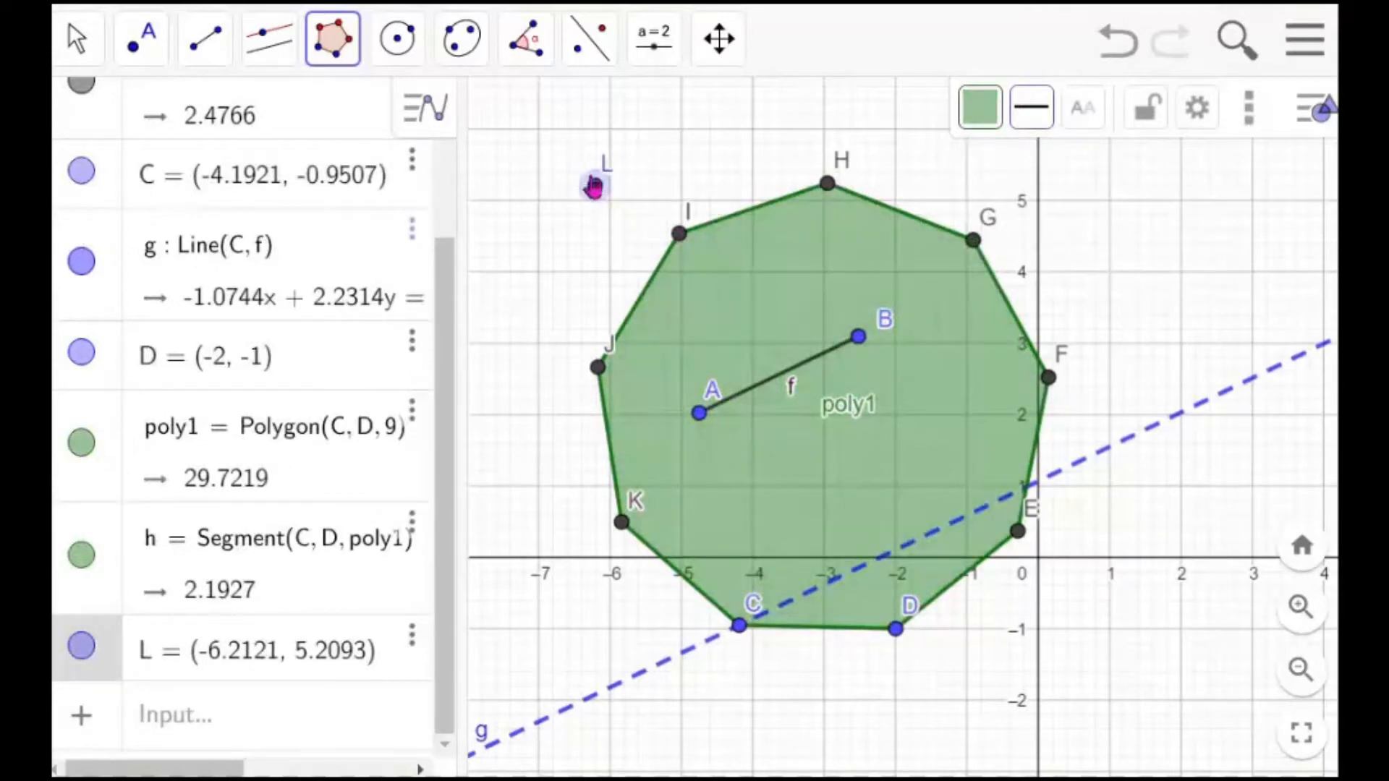
{"action": "left_click", "coordinate": [88, 47]}
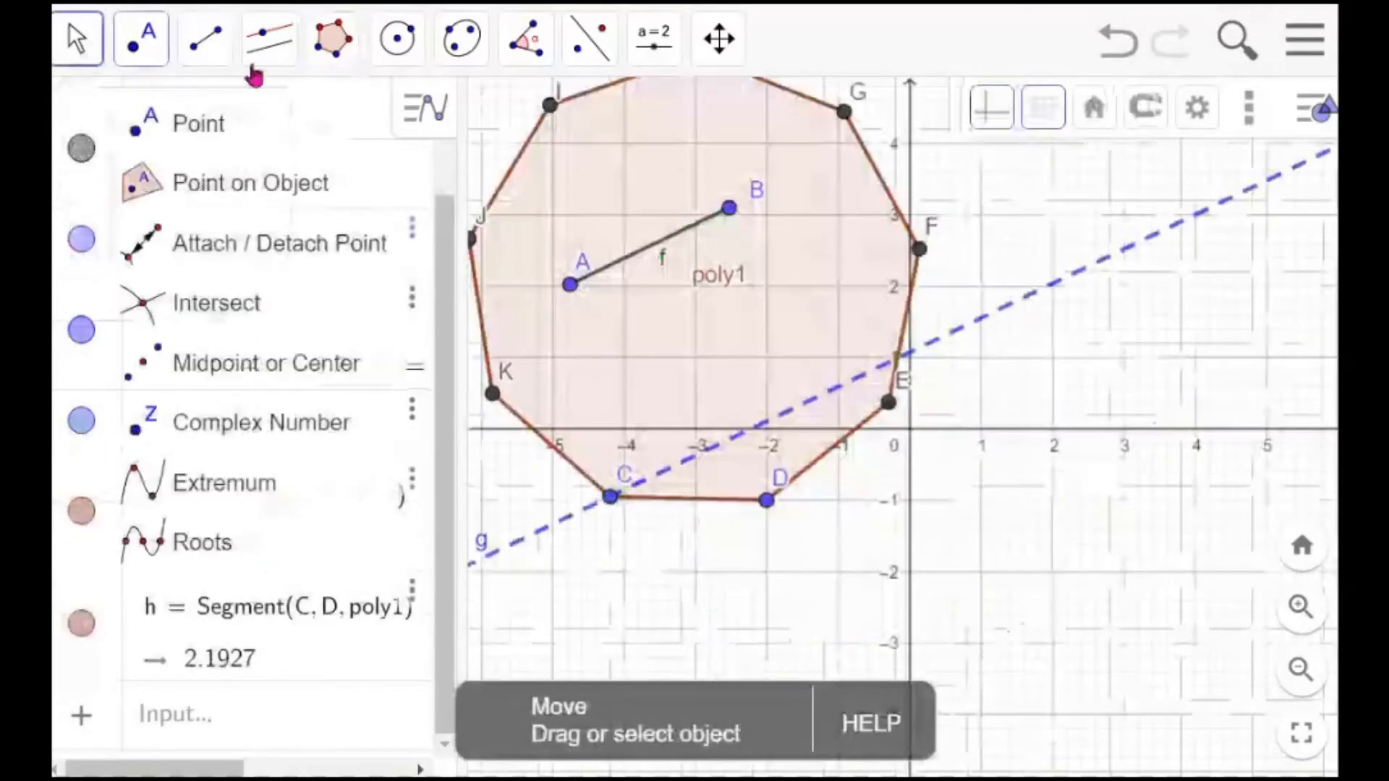
{"action": "left_click", "coordinate": [1306, 49]}
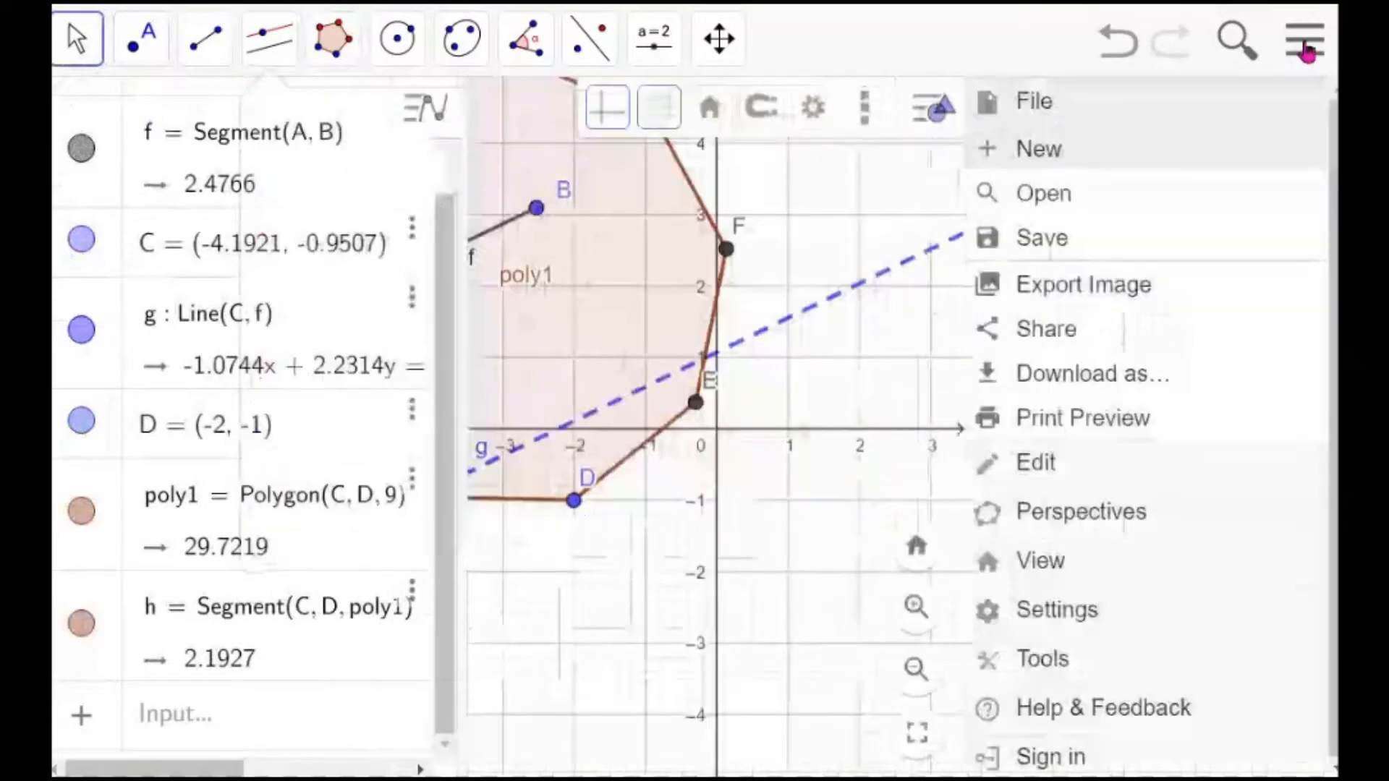
{"action": "left_click", "coordinate": [1040, 152]}
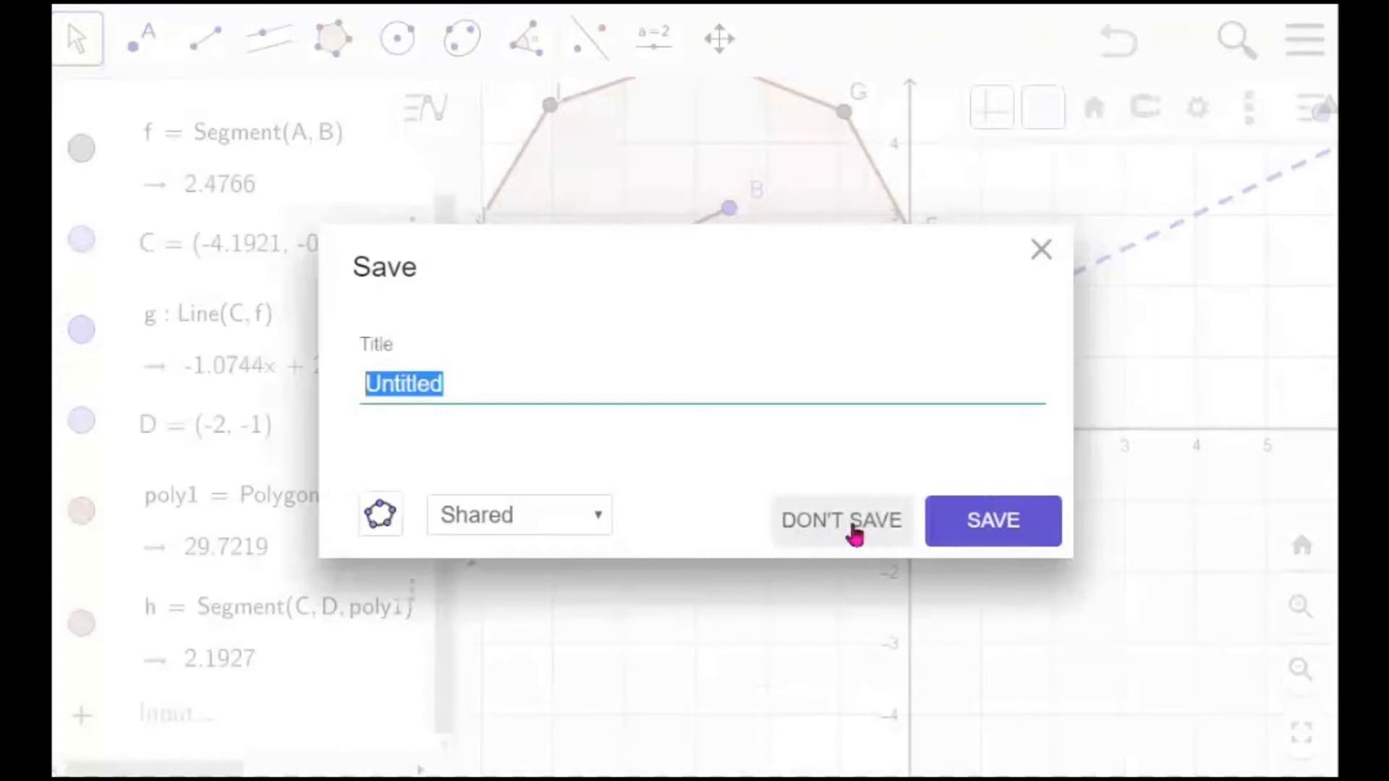
{"action": "left_click", "coordinate": [854, 535]}
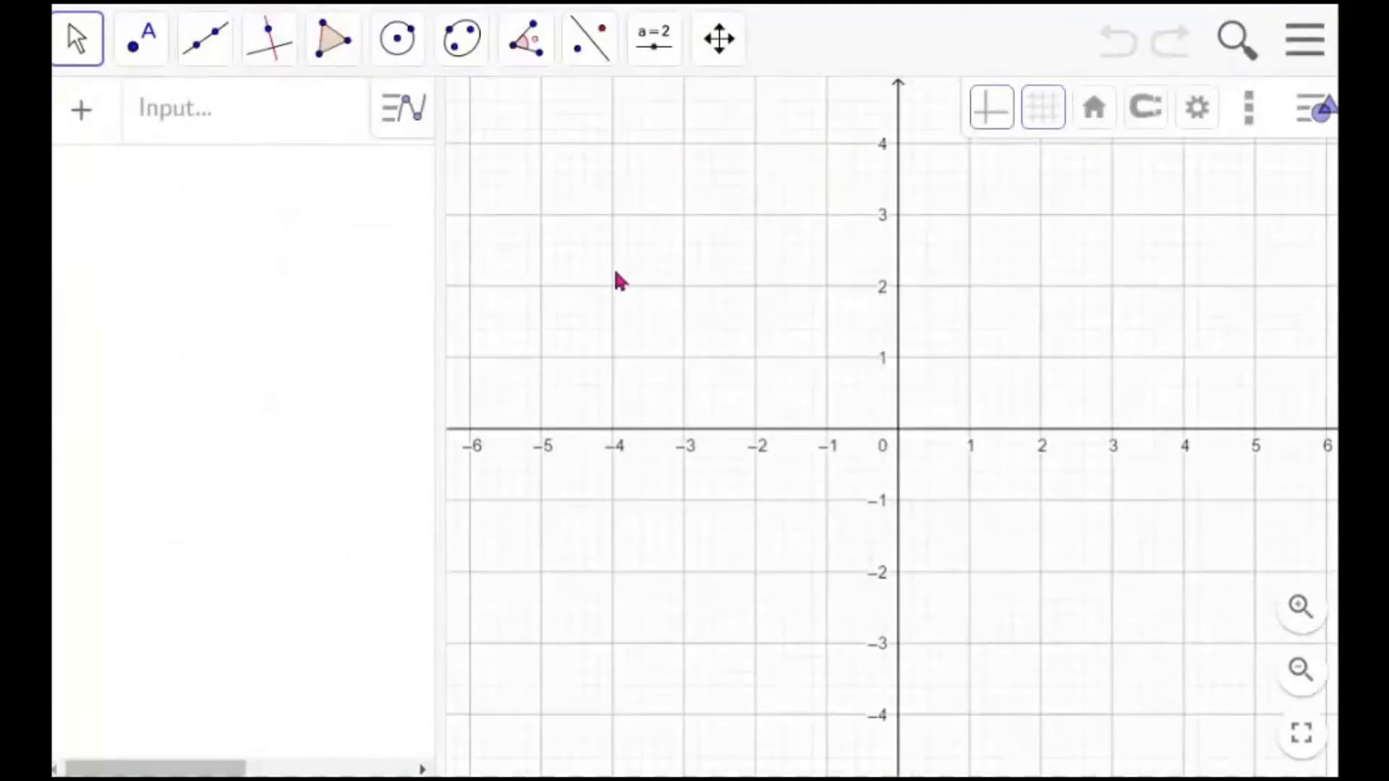
Draw a circle with centre A at (7, -1) and radius 4 using Circle: Center & Radius
{"action": "left_click", "coordinate": [1305, 41]}
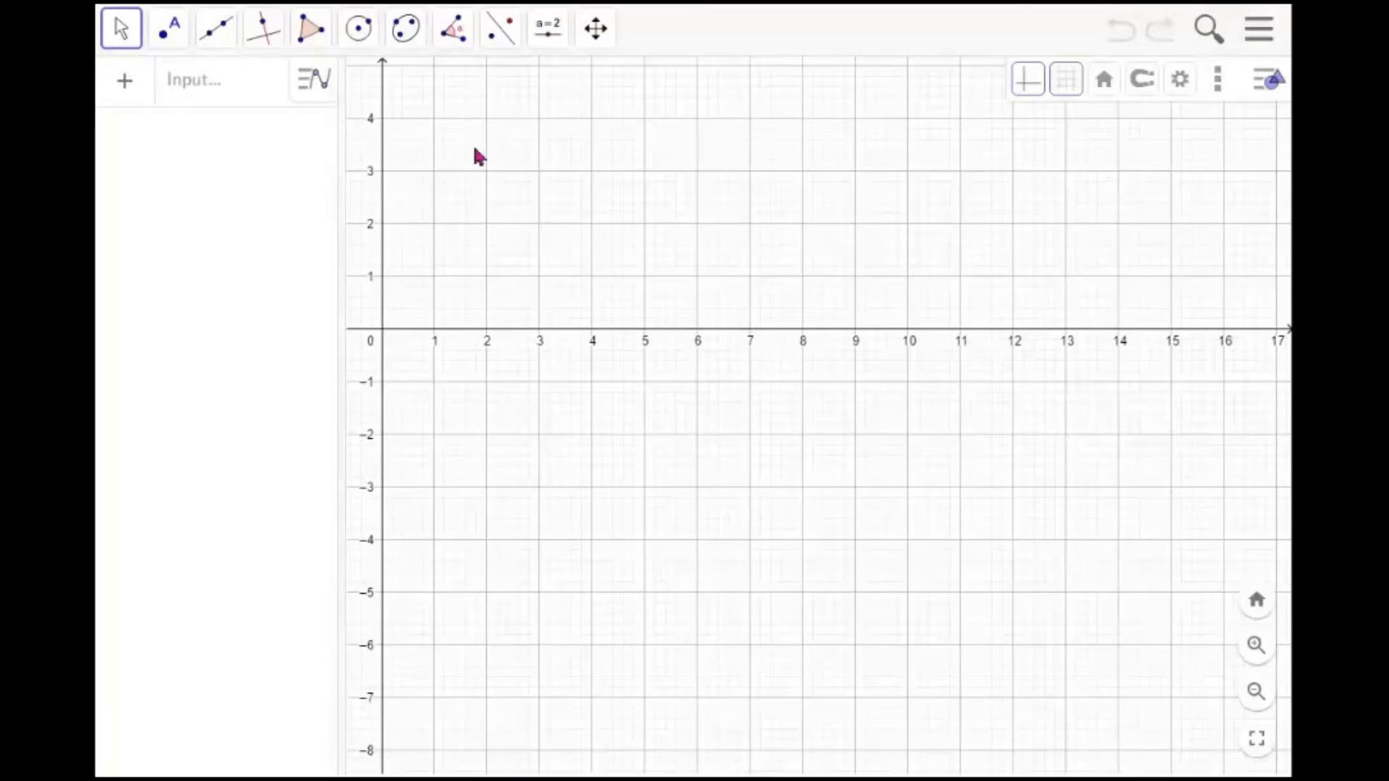
{"action": "left_click", "coordinate": [364, 43]}
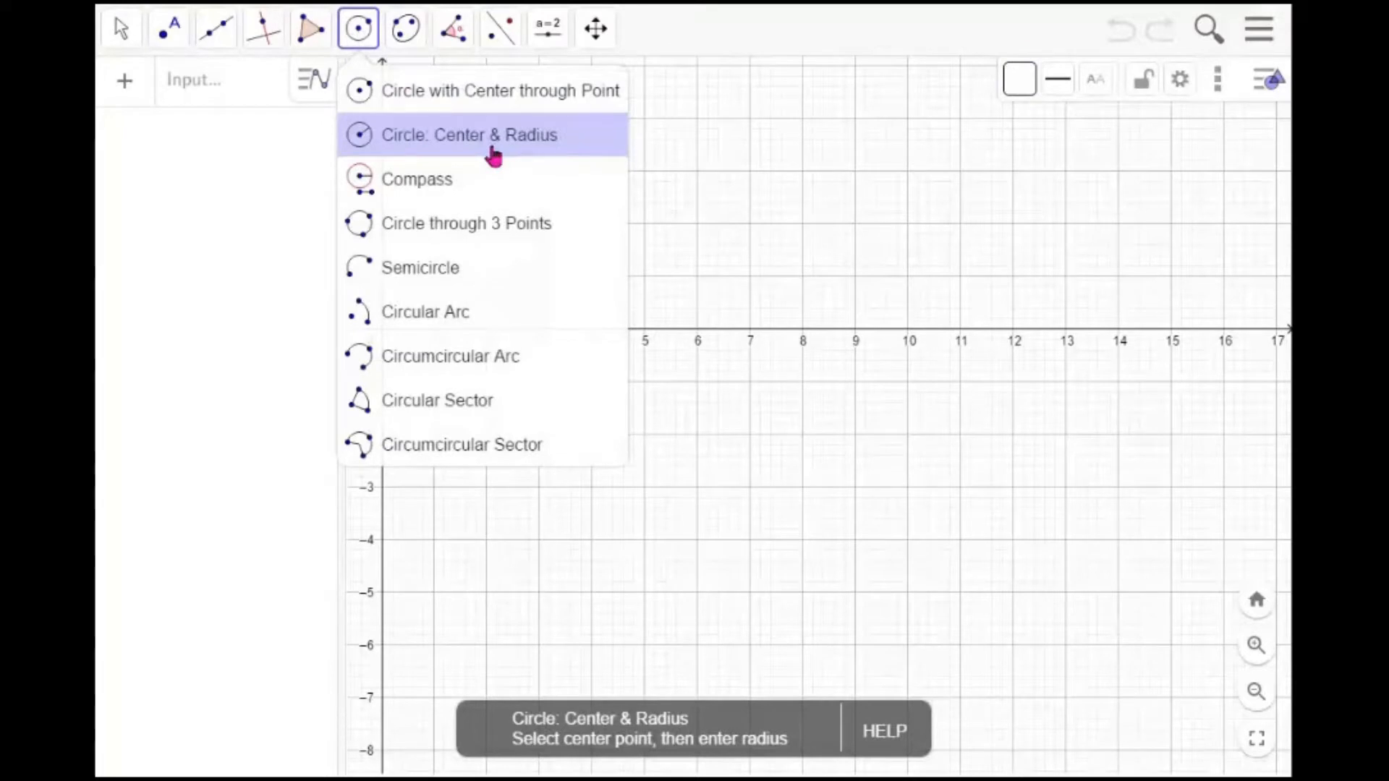
{"action": "left_click", "coordinate": [493, 153]}
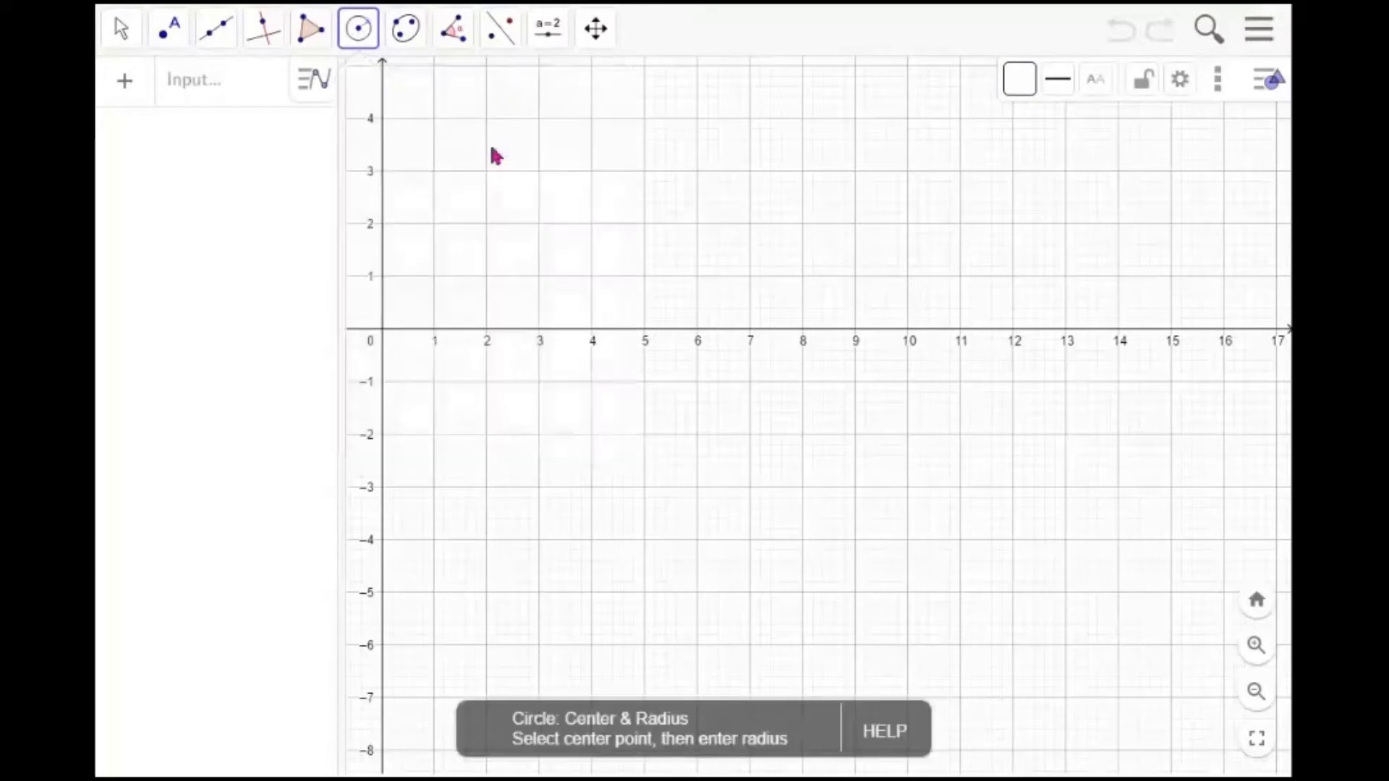
{"action": "left_click", "coordinate": [748, 383]}
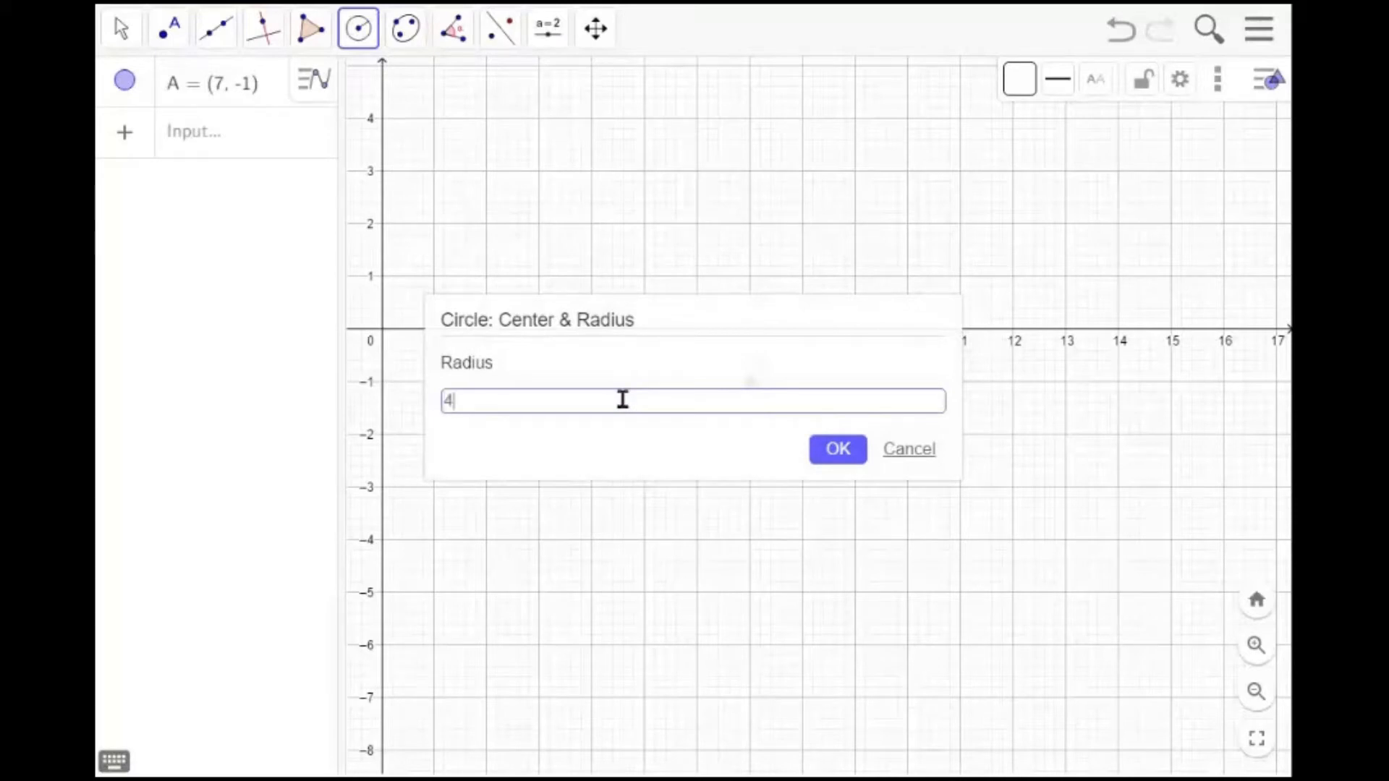
{"action": "key", "text": "Return"}
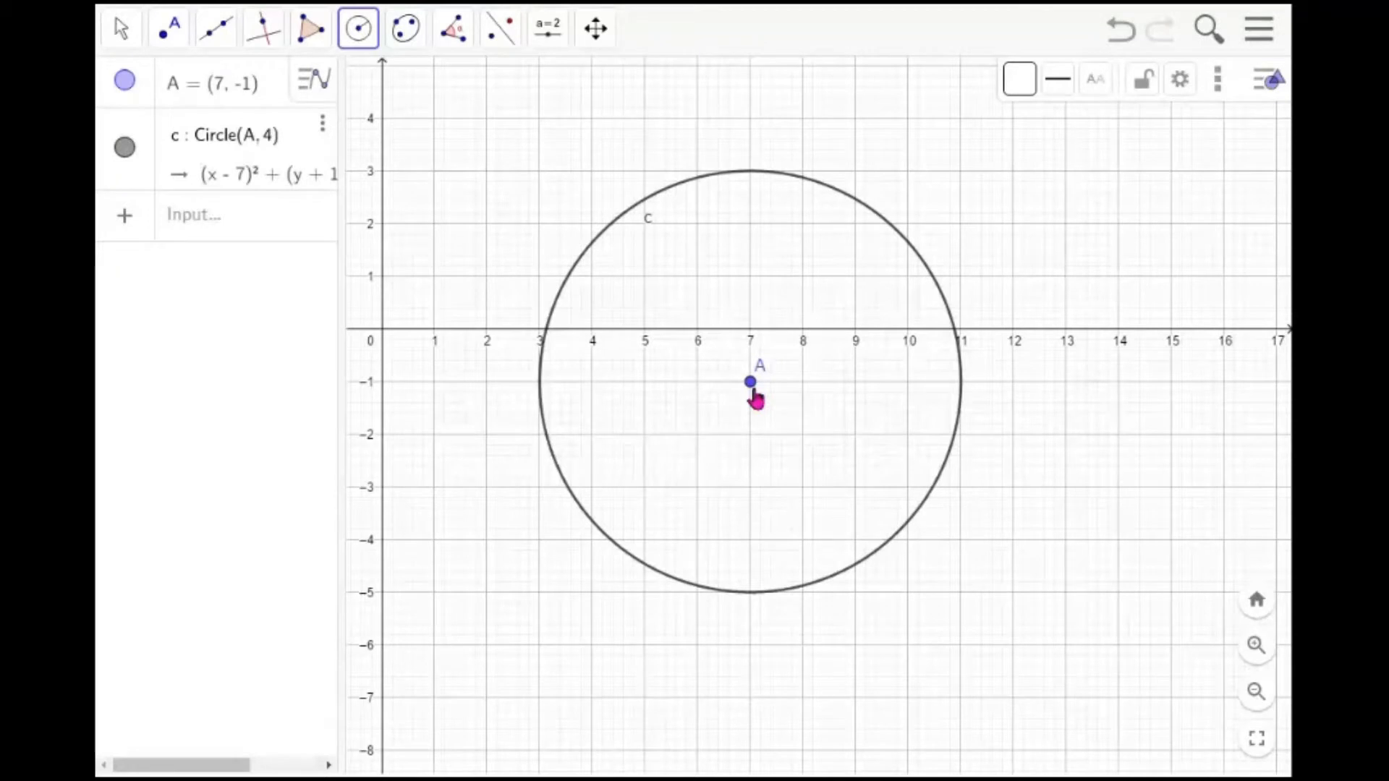
Draw a circular arc centred on A from about (6.0, 2.9) to about (3.4, 0.8) on the circle
{"action": "left_click", "coordinate": [369, 50]}
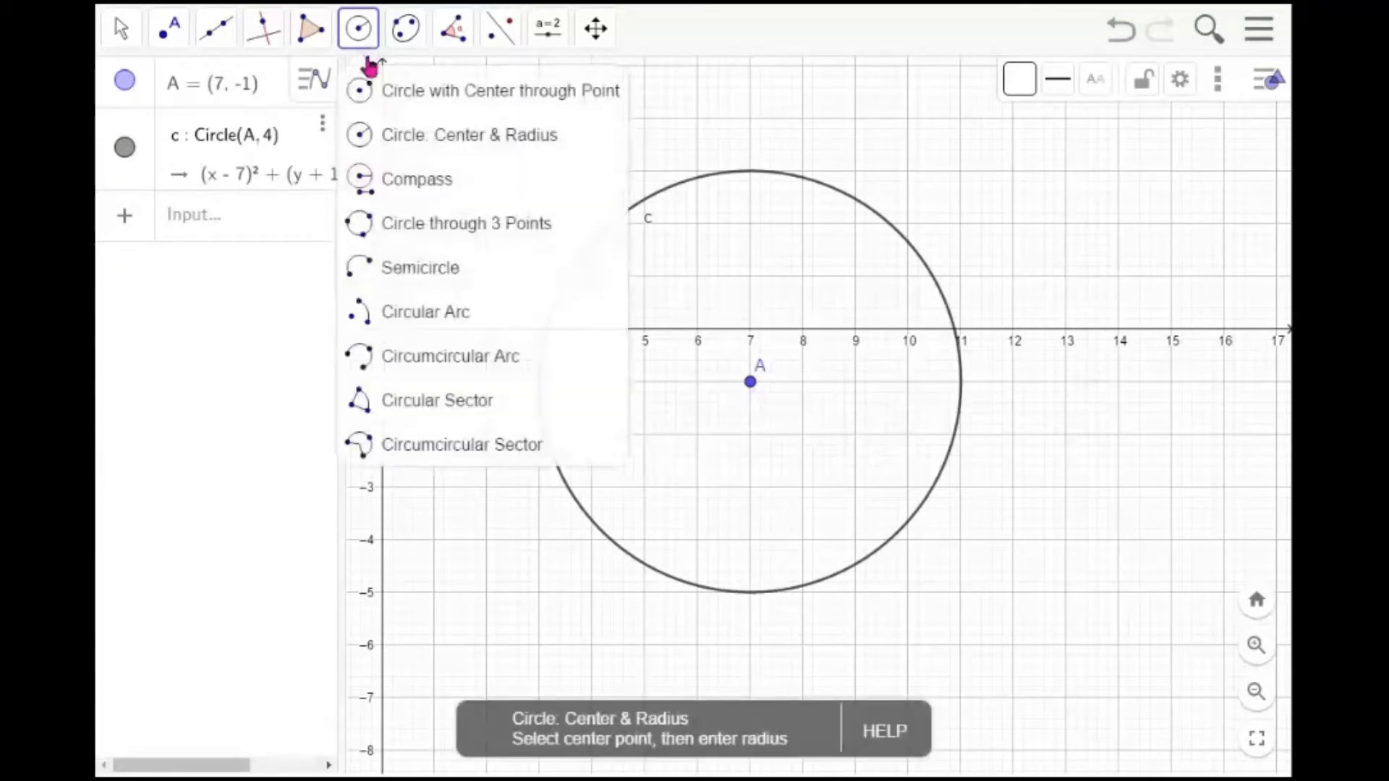
{"action": "left_click", "coordinate": [433, 317]}
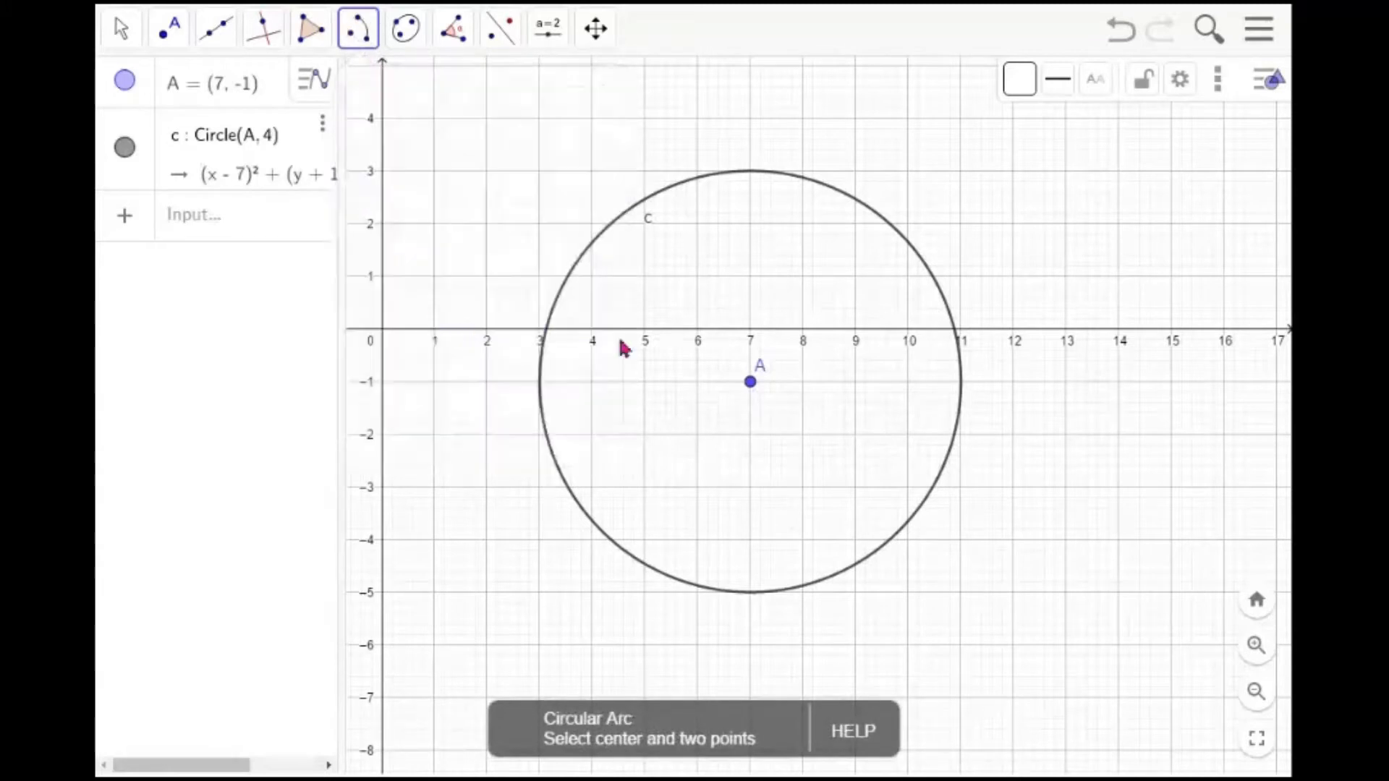
{"action": "left_click", "coordinate": [750, 384]}
{"action": "left_click", "coordinate": [698, 180]}
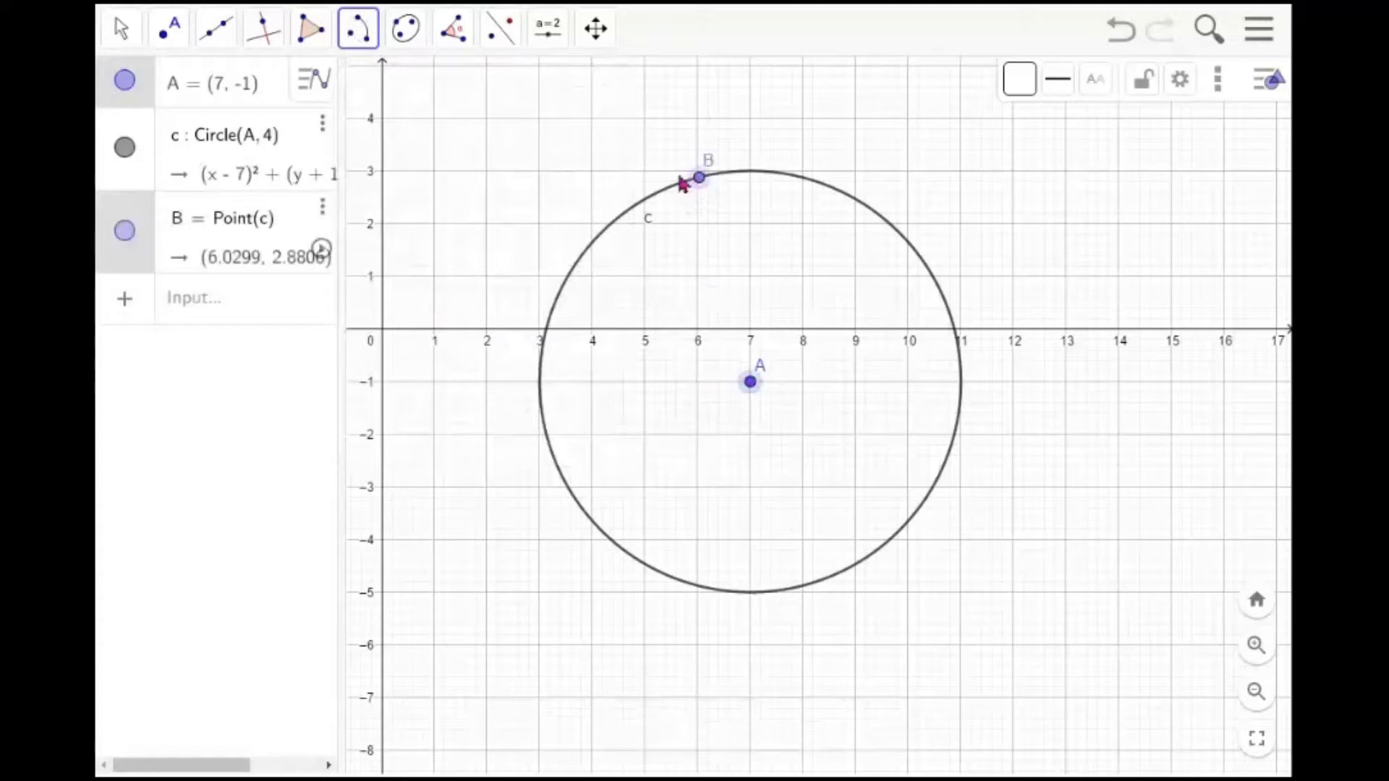
{"action": "left_click", "coordinate": [561, 289]}
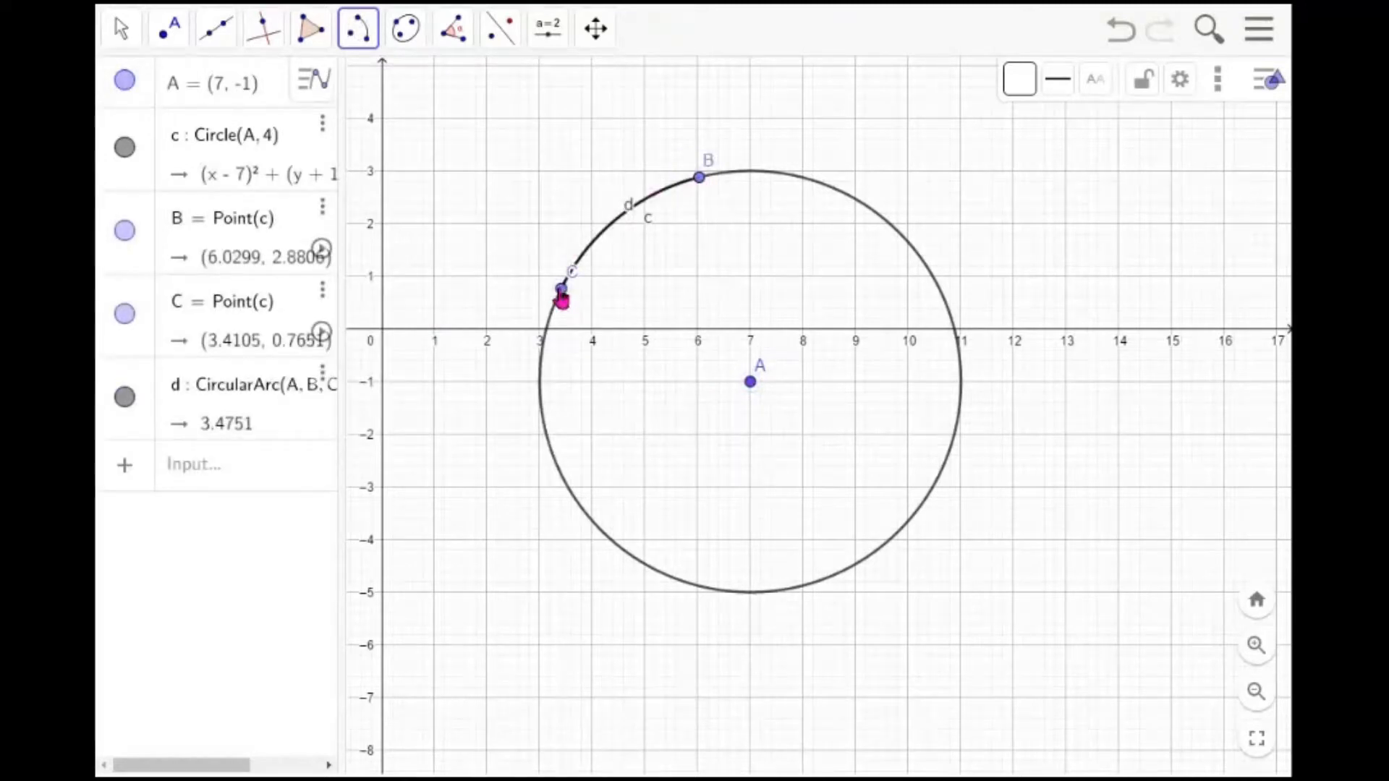
Colour the arc d pink
{"action": "left_click", "coordinate": [128, 29]}
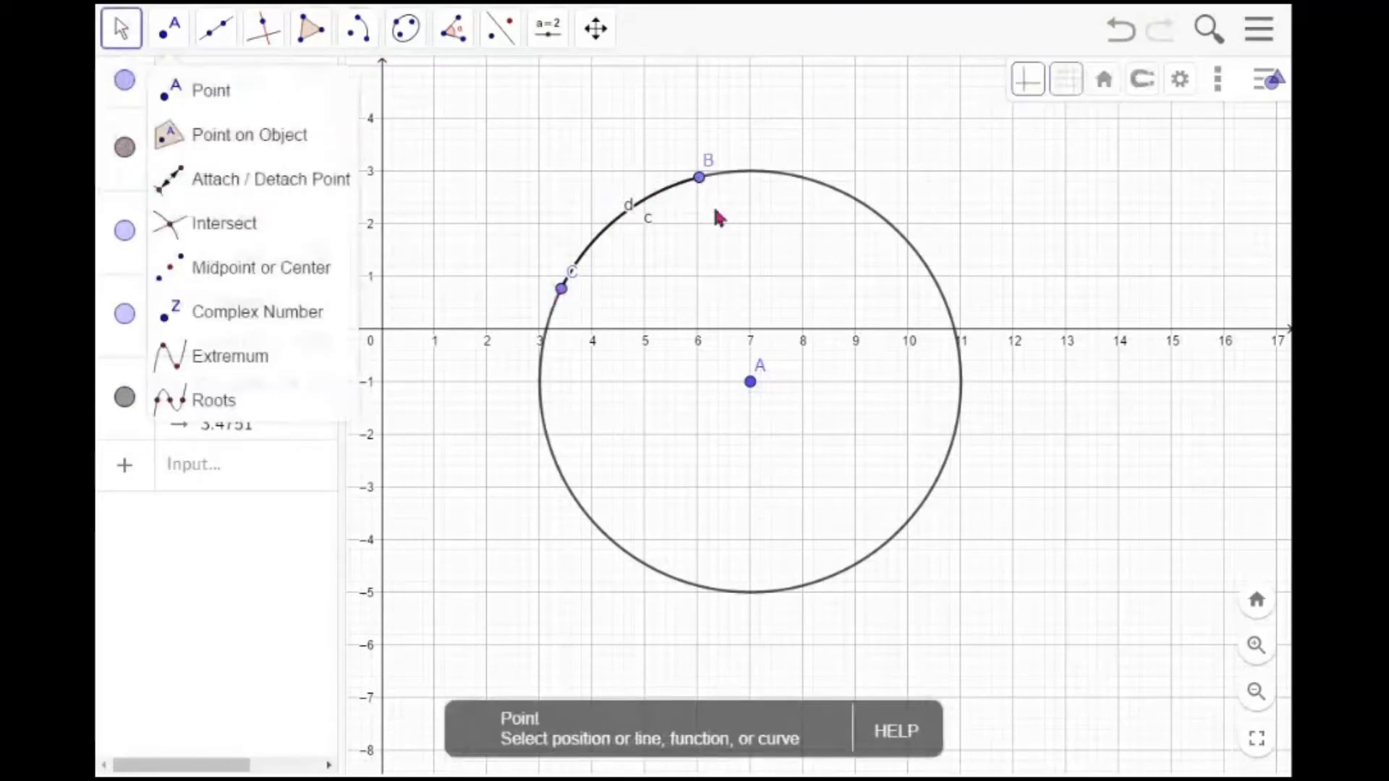
{"action": "left_click", "coordinate": [889, 160]}
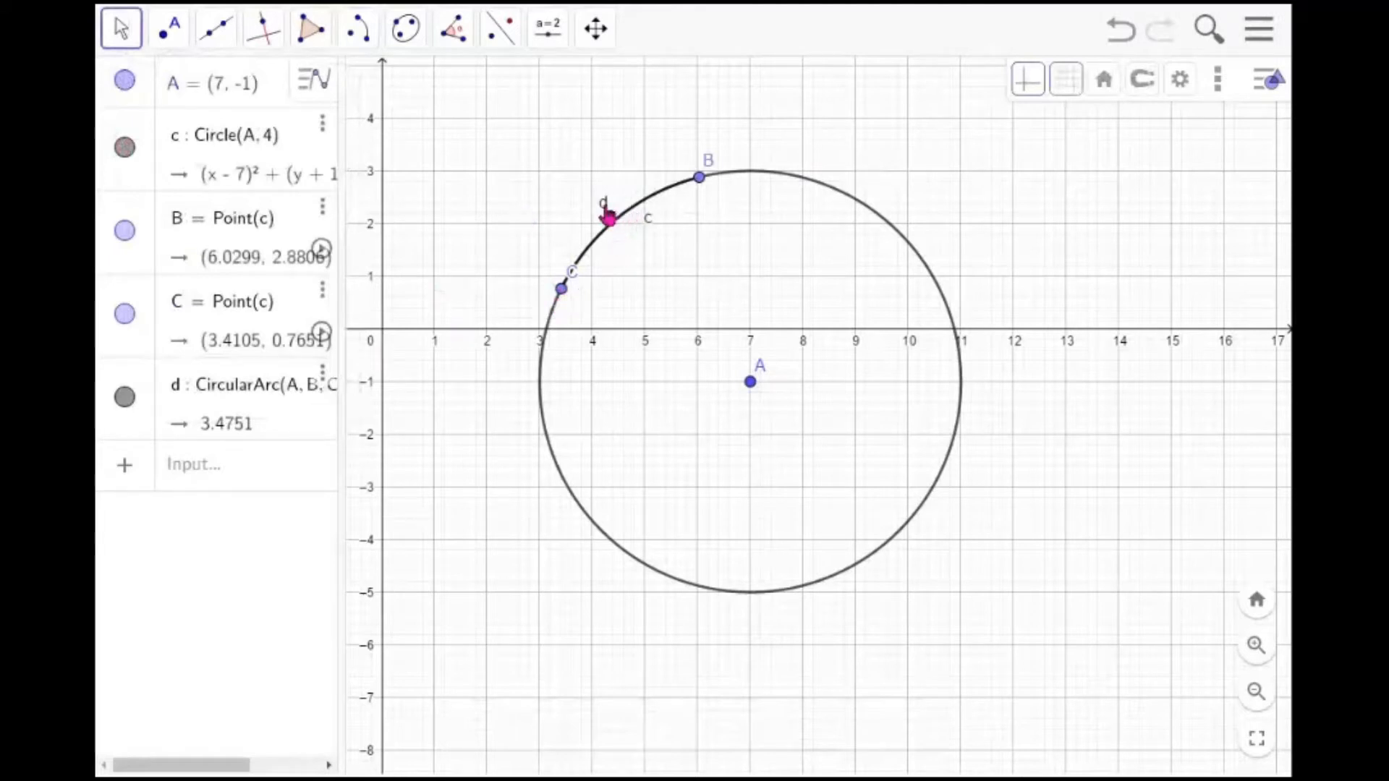
{"action": "left_click", "coordinate": [126, 399]}
{"action": "left_click", "coordinate": [126, 399]}
{"action": "left_click", "coordinate": [145, 411]}
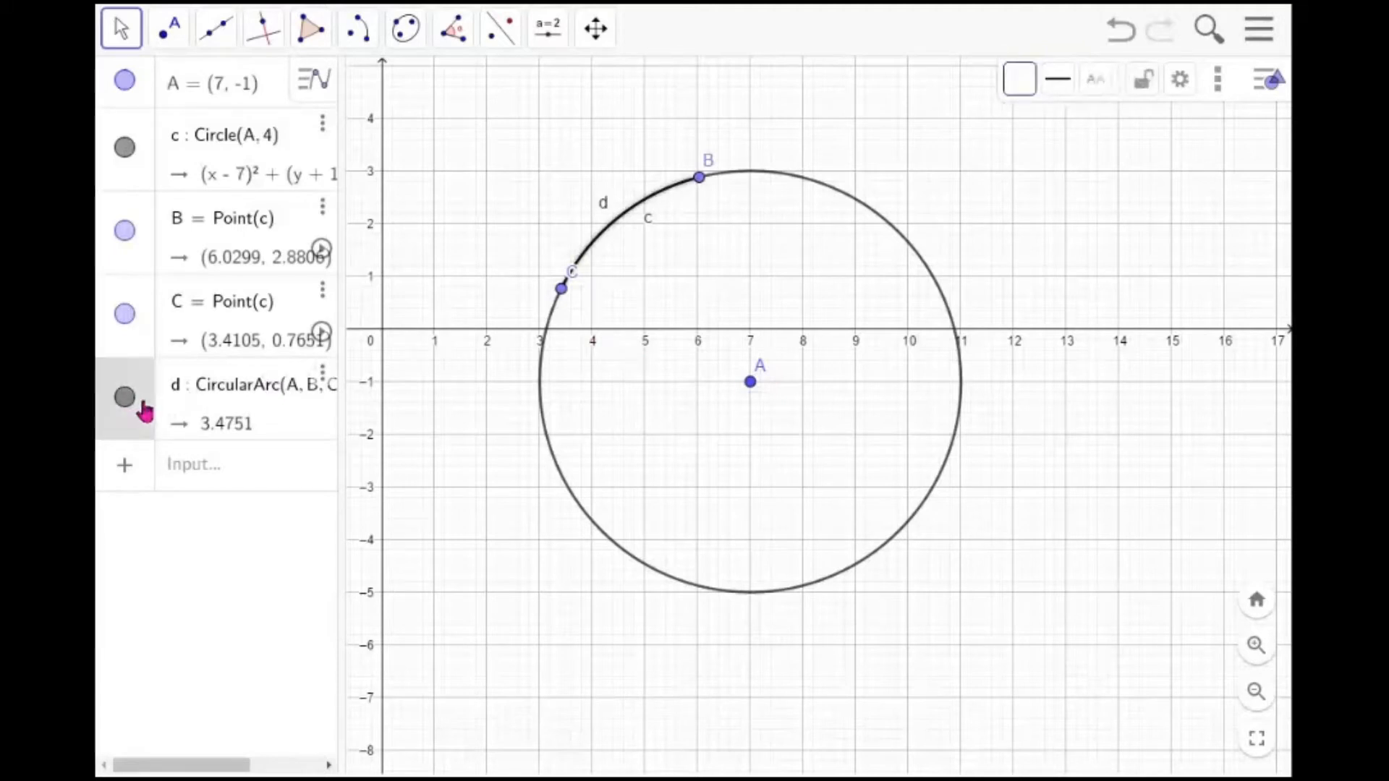
{"action": "left_click", "coordinate": [1024, 86]}
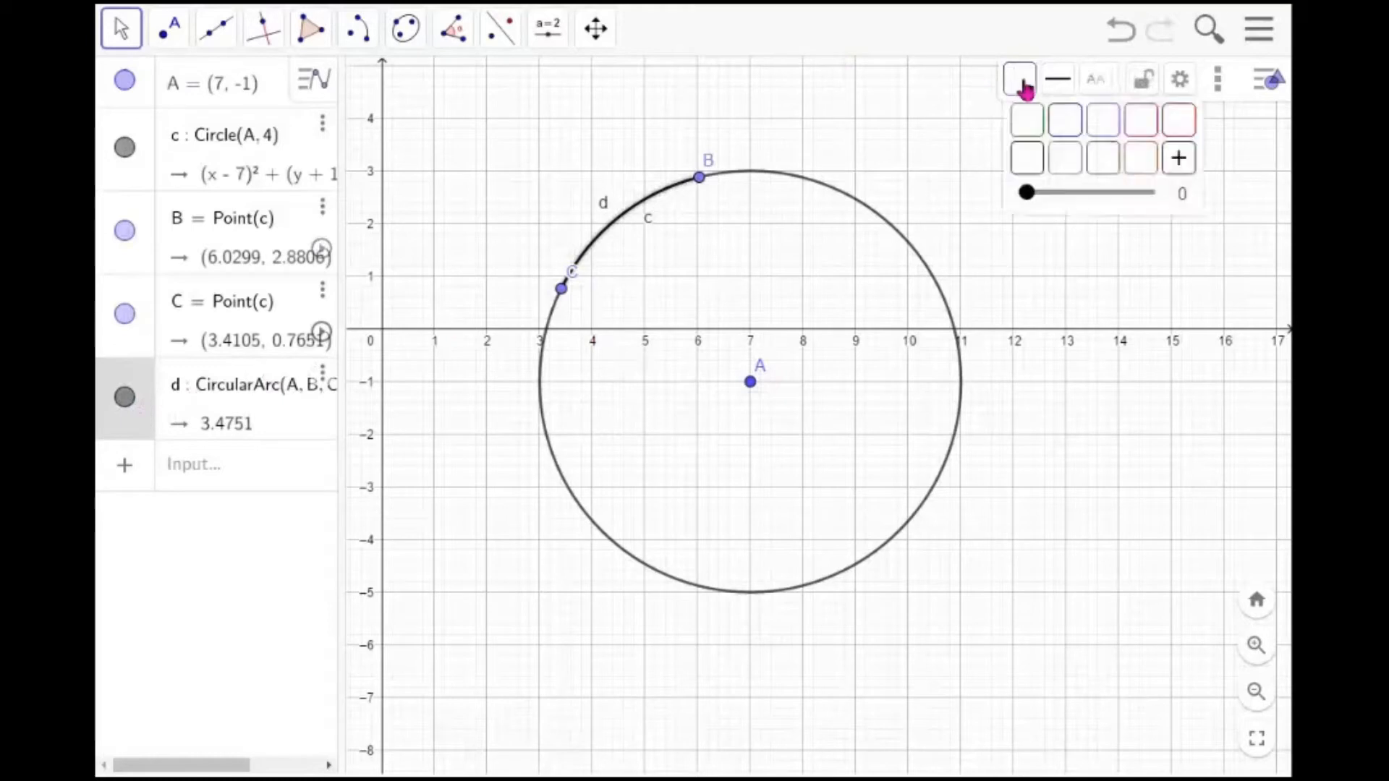
{"action": "left_click", "coordinate": [1137, 134]}
{"action": "mouse_move", "coordinate": [1040, 203]}
{"action": "left_mouse_down"}
{"action": "mouse_move", "coordinate": [1057, 208]}
{"action": "mouse_move", "coordinate": [1030, 207]}
{"action": "left_mouse_up"}
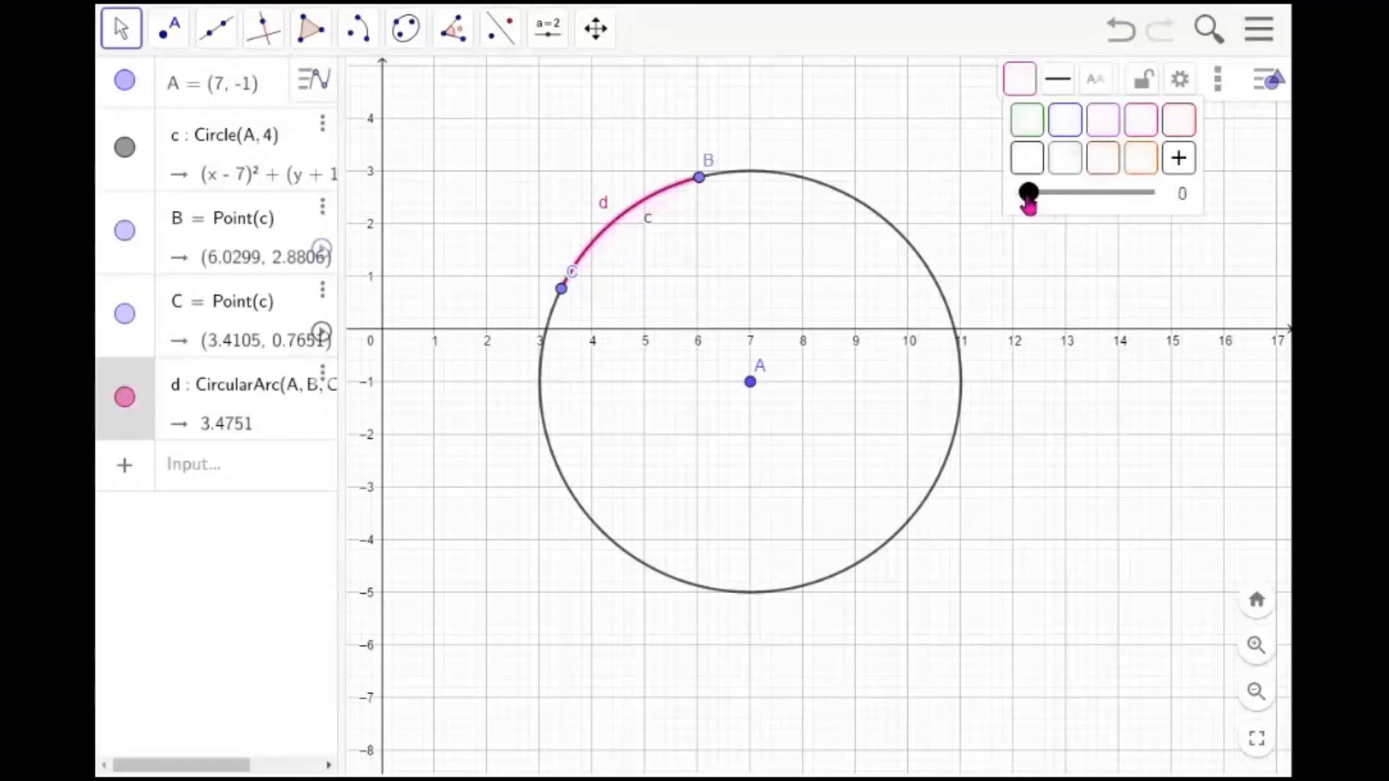
{"action": "left_click", "coordinate": [908, 145]}
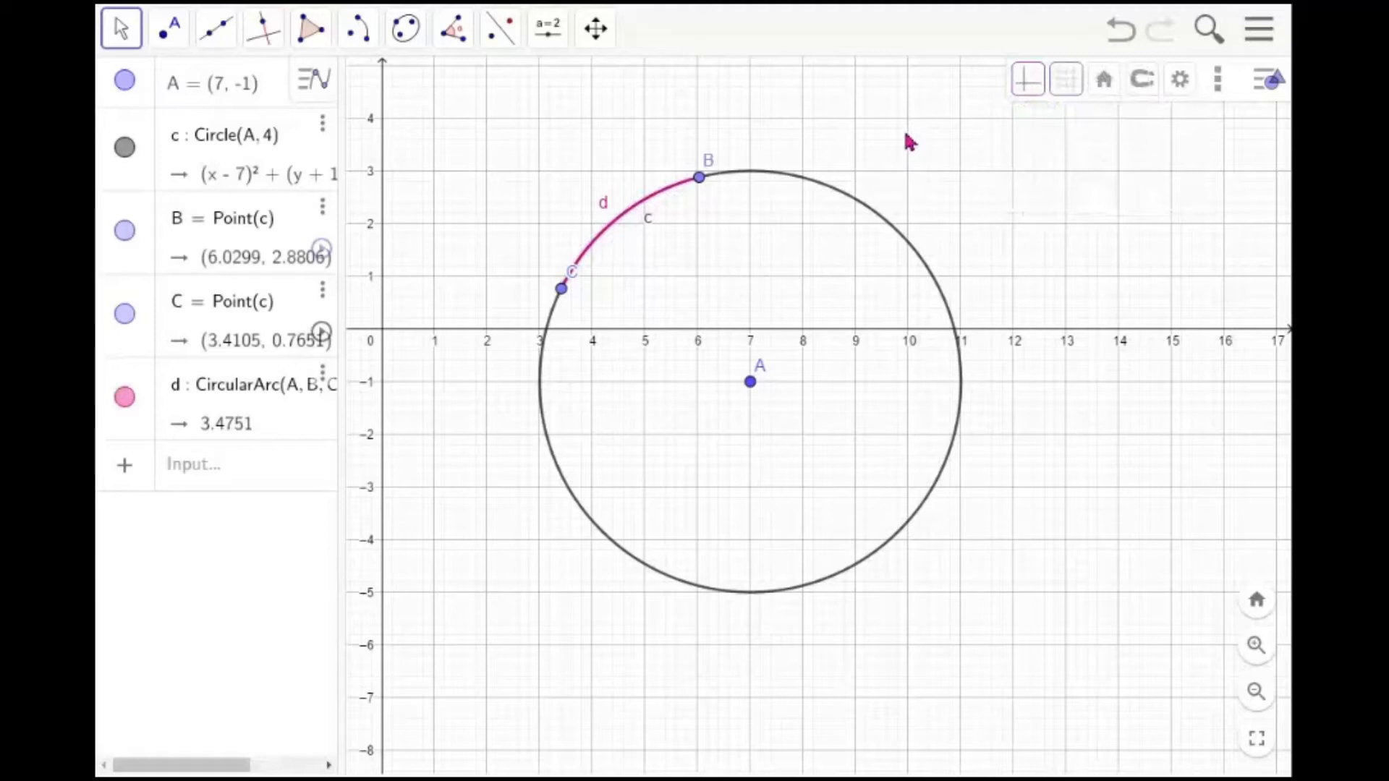
Draw segments from centre A to the arc's endpoints B and C
{"action": "left_click", "coordinate": [230, 49]}
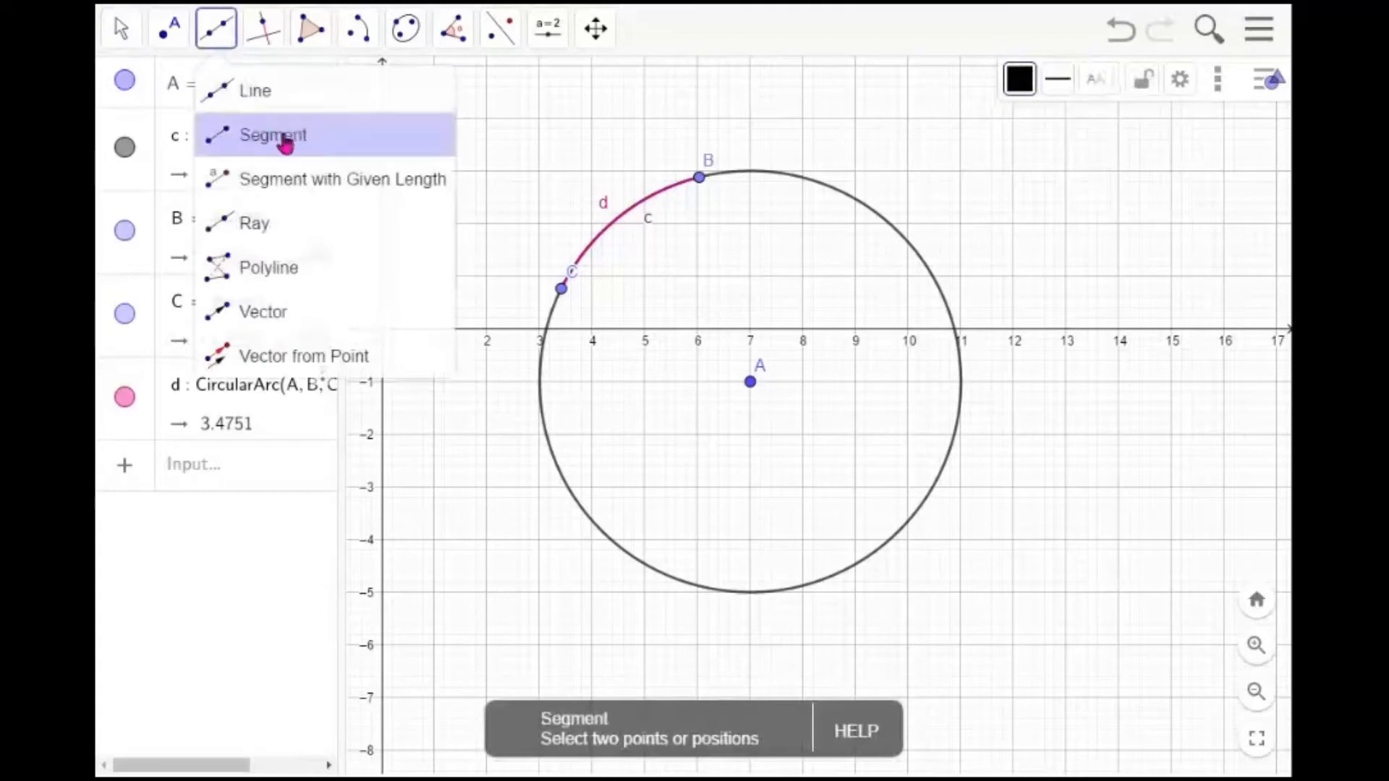
{"action": "left_click", "coordinate": [282, 139]}
{"action": "left_click", "coordinate": [751, 381]}
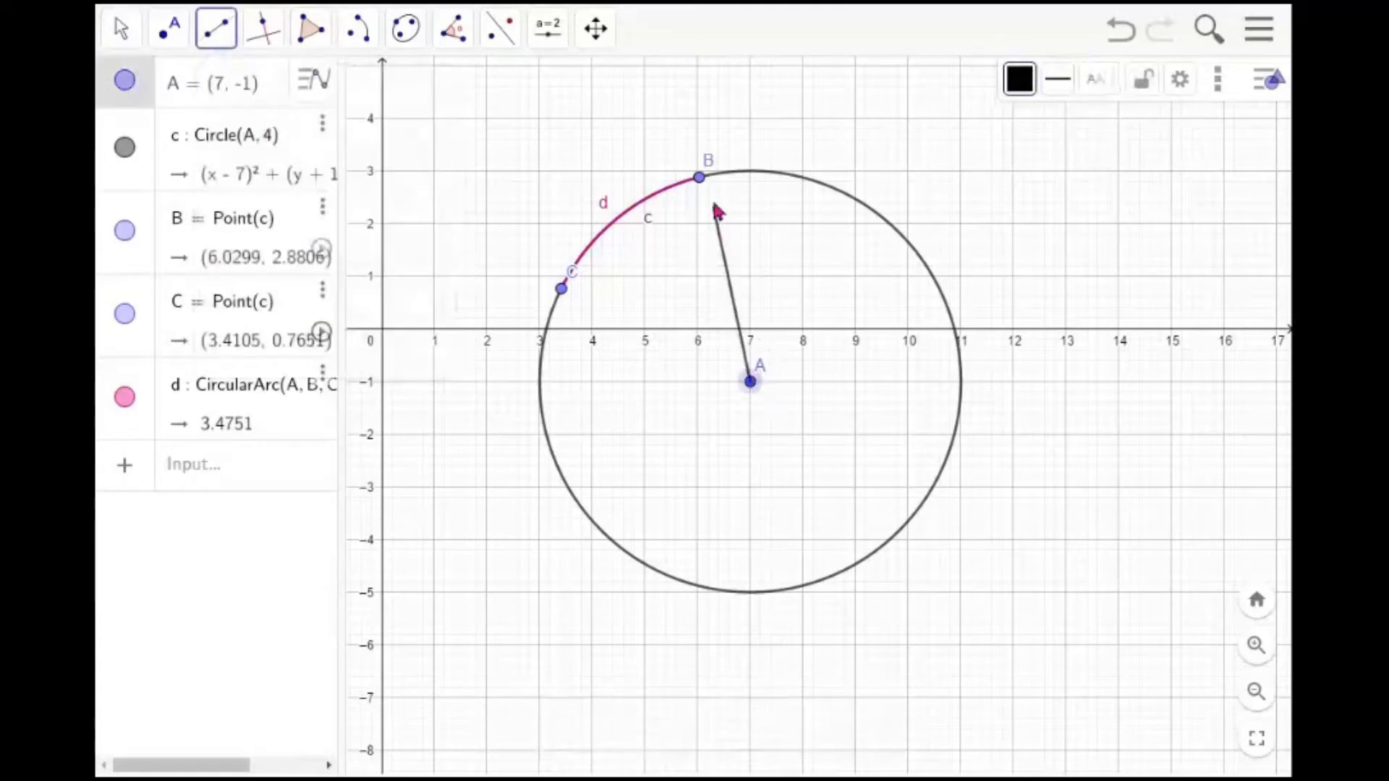
{"action": "left_click", "coordinate": [701, 179]}
{"action": "left_click", "coordinate": [750, 382]}
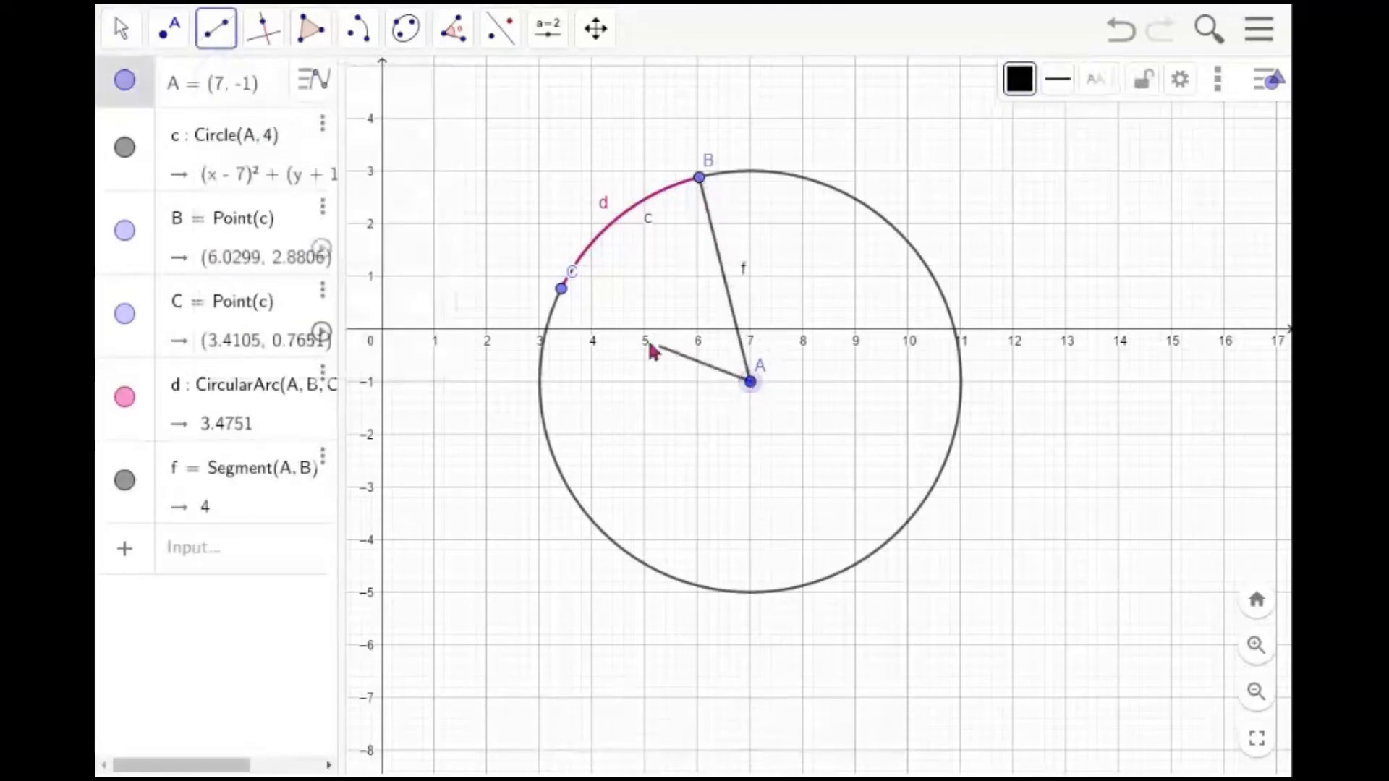
{"action": "left_click", "coordinate": [563, 290]}
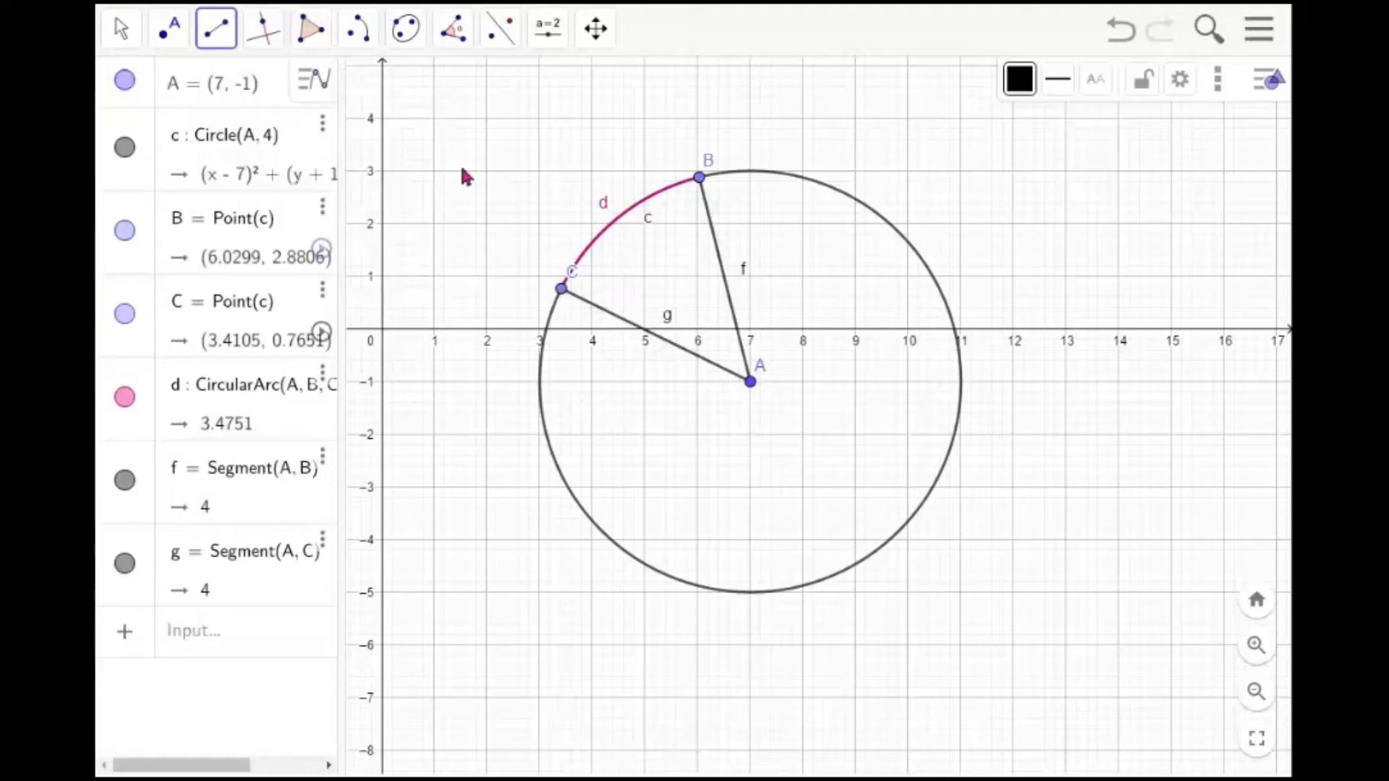
Measure angle BAC at centre A with the Angle tool and move its label up beside segment f
{"action": "left_click", "coordinate": [456, 33]}
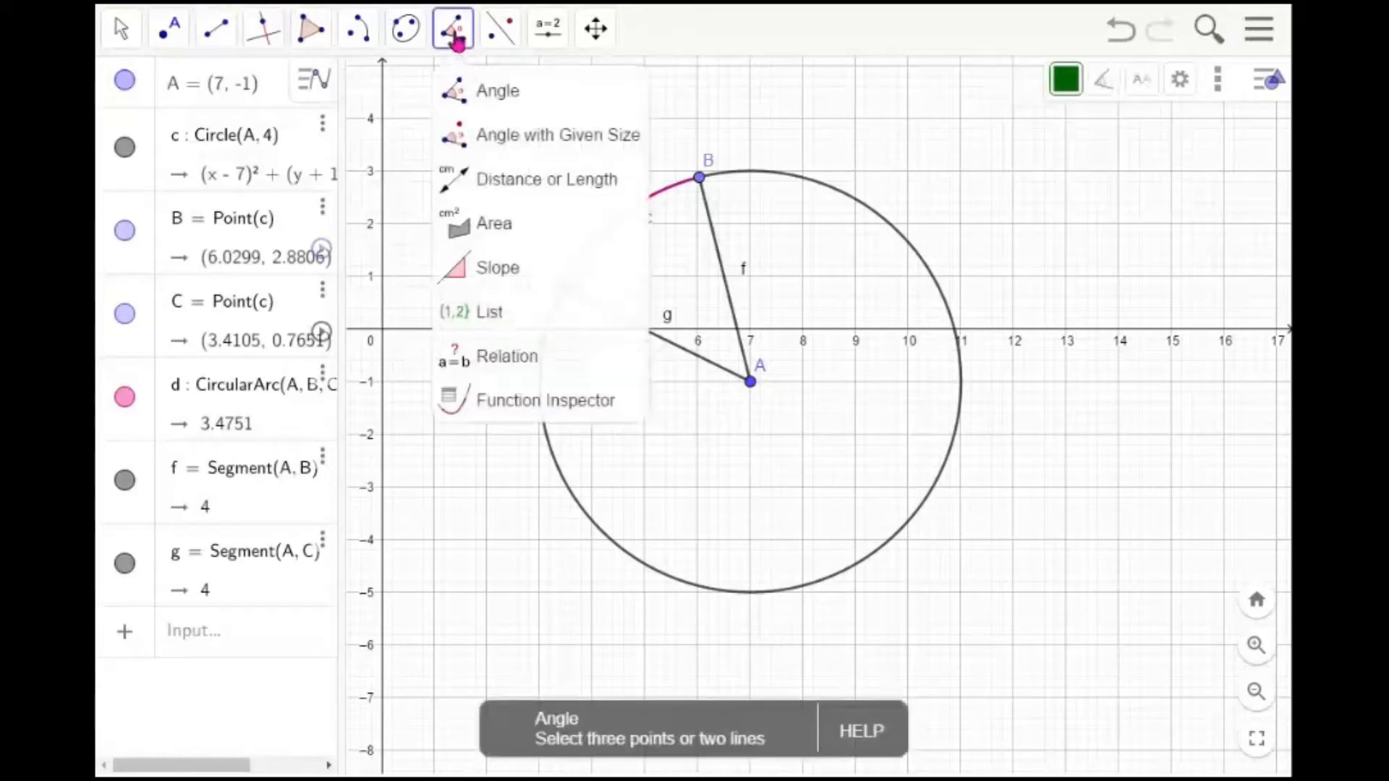
{"action": "left_click", "coordinate": [492, 93]}
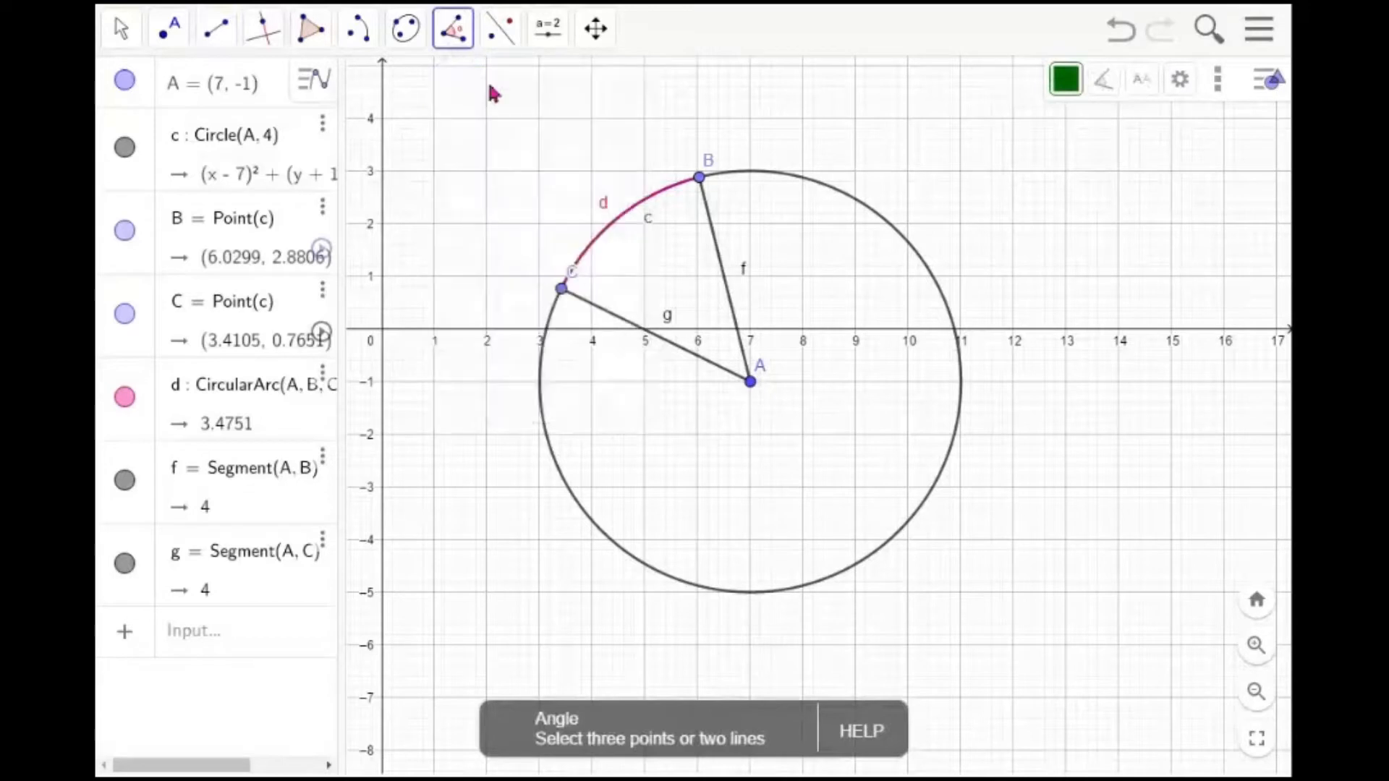
{"action": "left_click", "coordinate": [700, 181]}
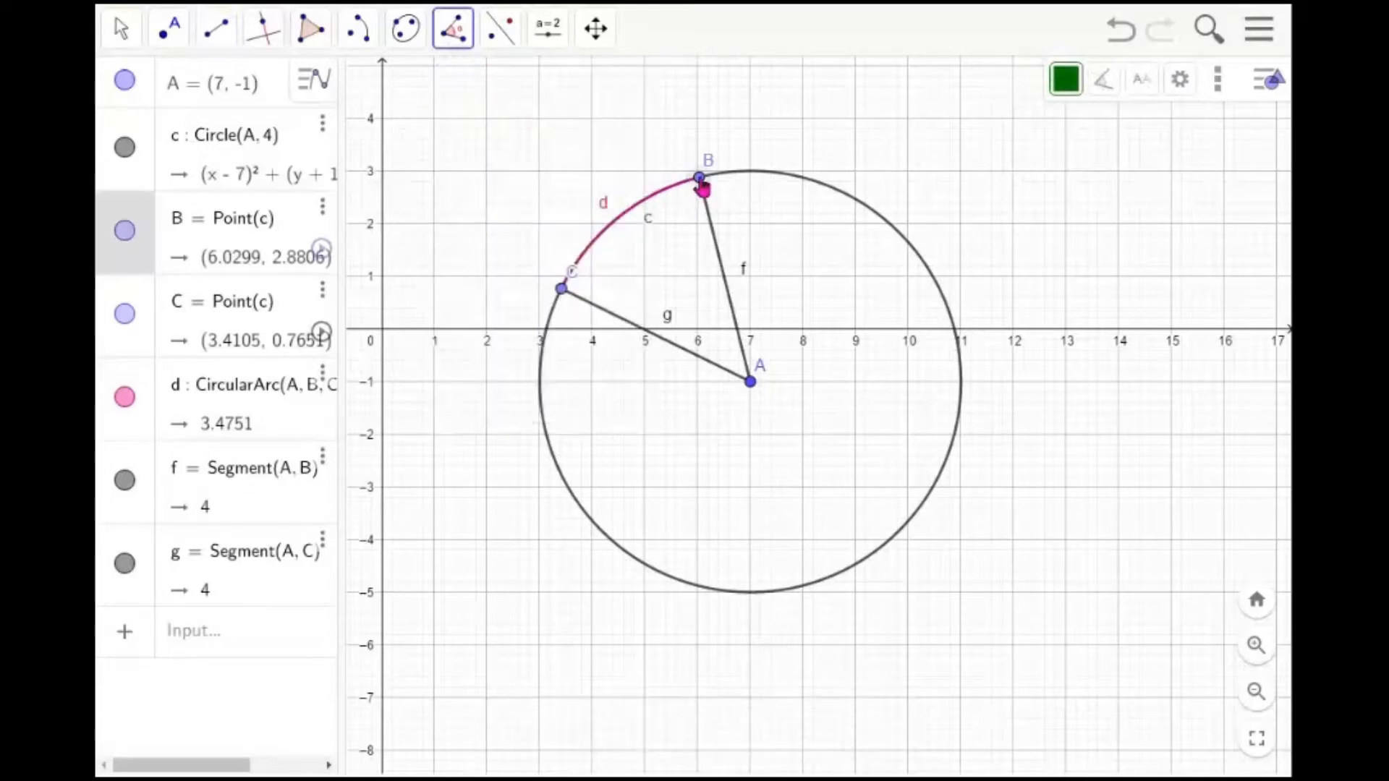
{"action": "left_click", "coordinate": [751, 385]}
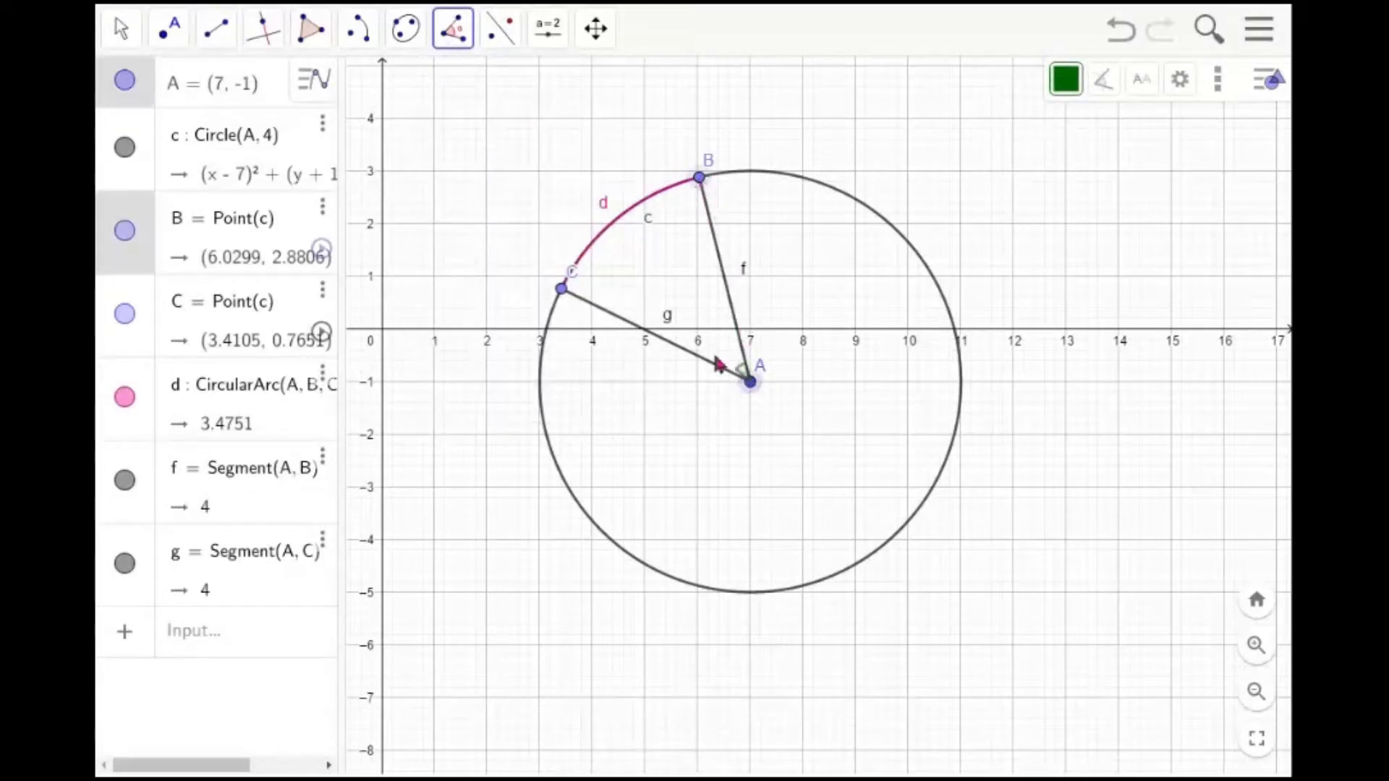
{"action": "left_click", "coordinate": [563, 297]}
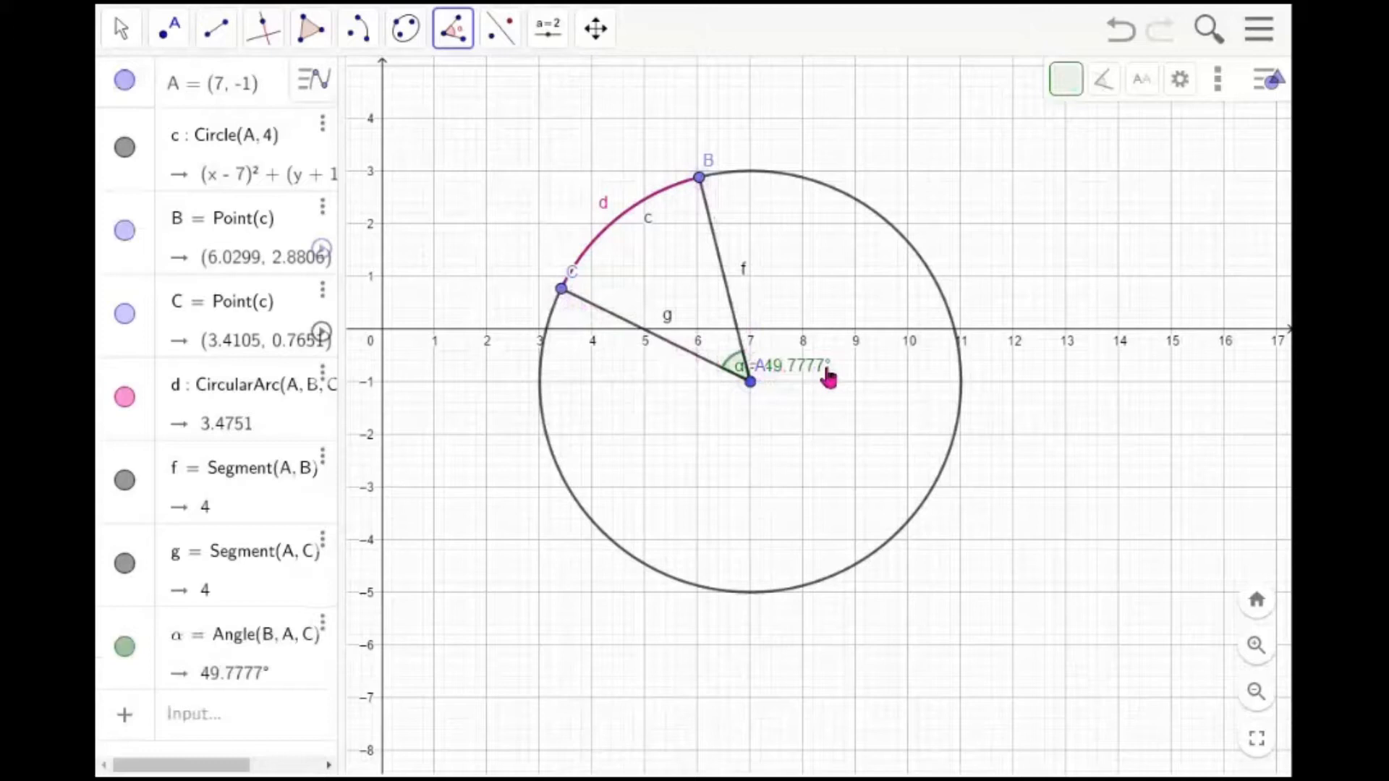
{"action": "key", "text": "Escape"}
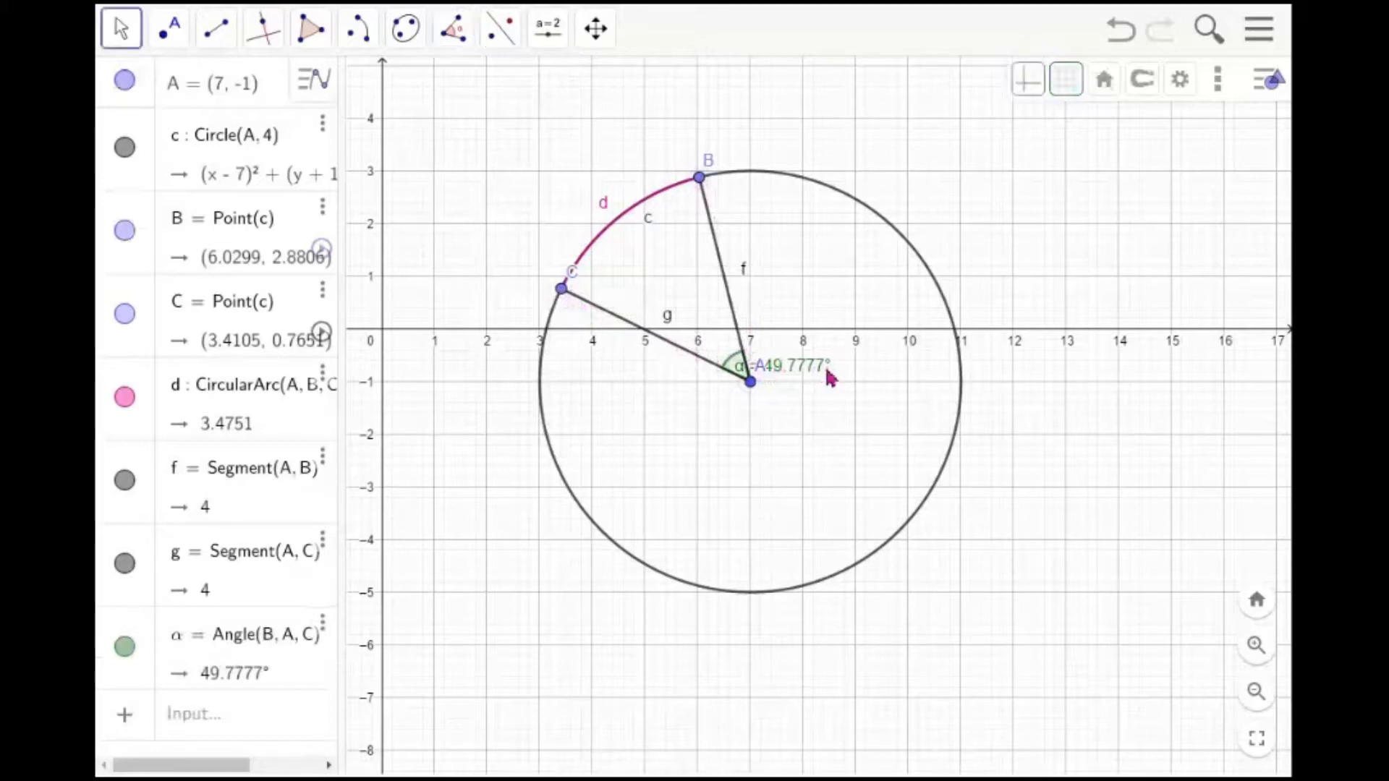
{"action": "left_click_drag", "start_coordinate": [809, 378], "coordinate": [720, 278]}
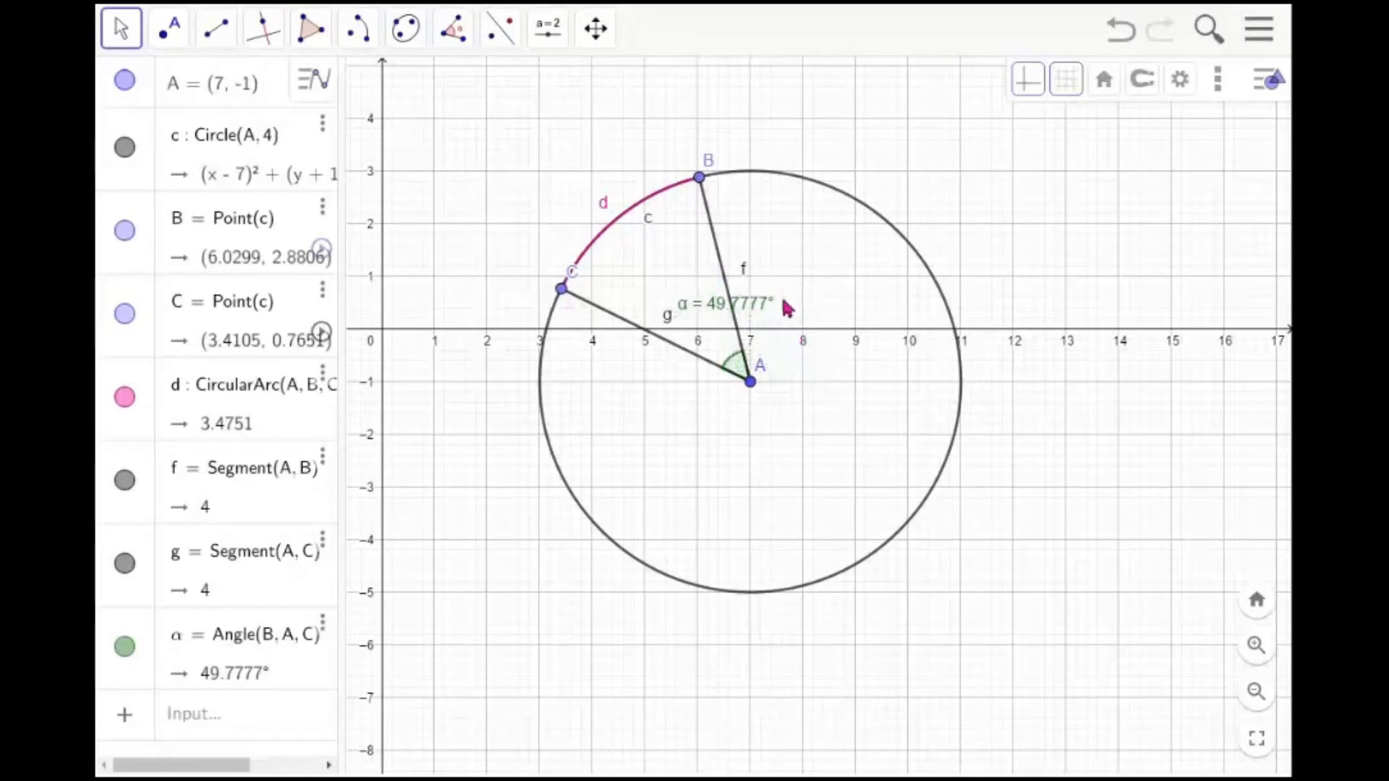
{"action": "left_click", "coordinate": [750, 316]}
{"action": "right_click", "coordinate": [750, 316]}
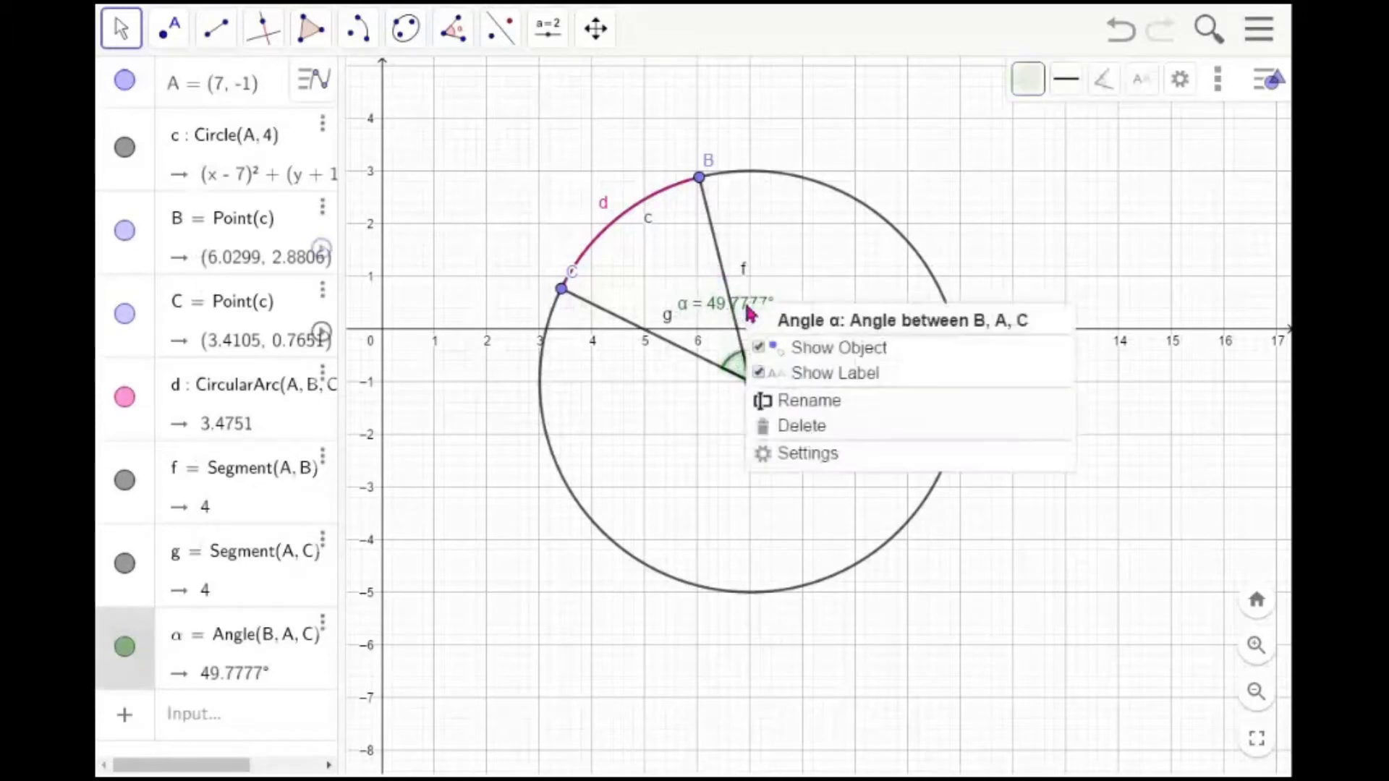
{"action": "left_click", "coordinate": [820, 410]}
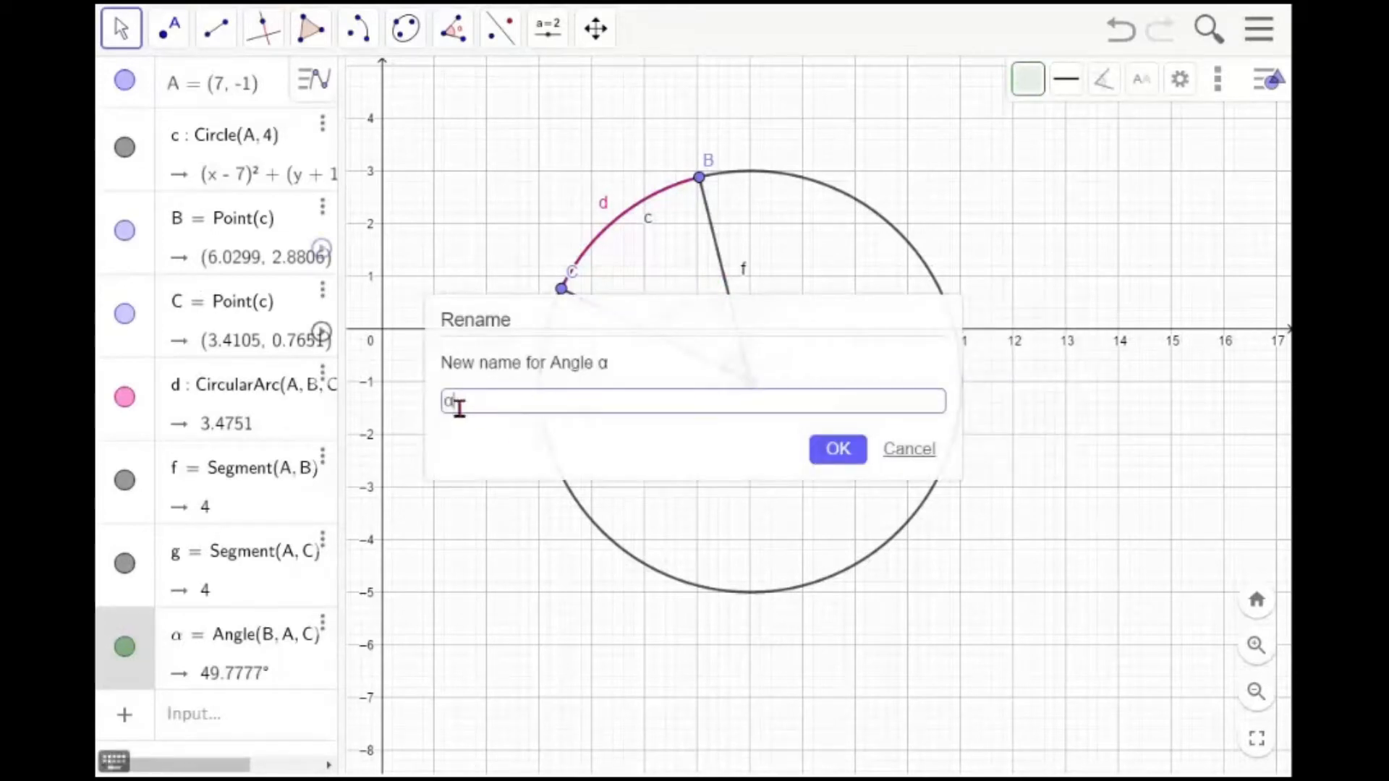
{"action": "left_click", "coordinate": [913, 461]}
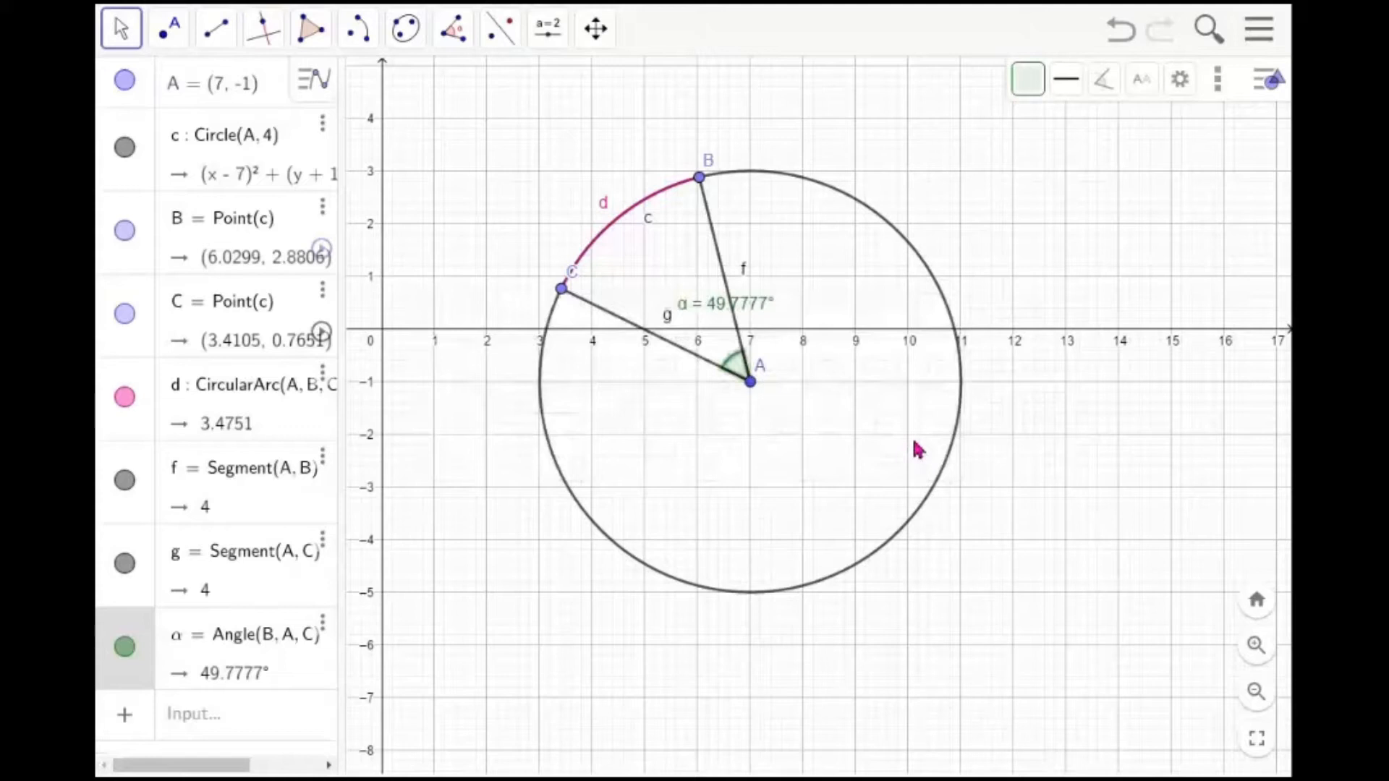
Colour the angle α orange and raise its opacity to 80
{"action": "left_click", "coordinate": [1033, 90]}
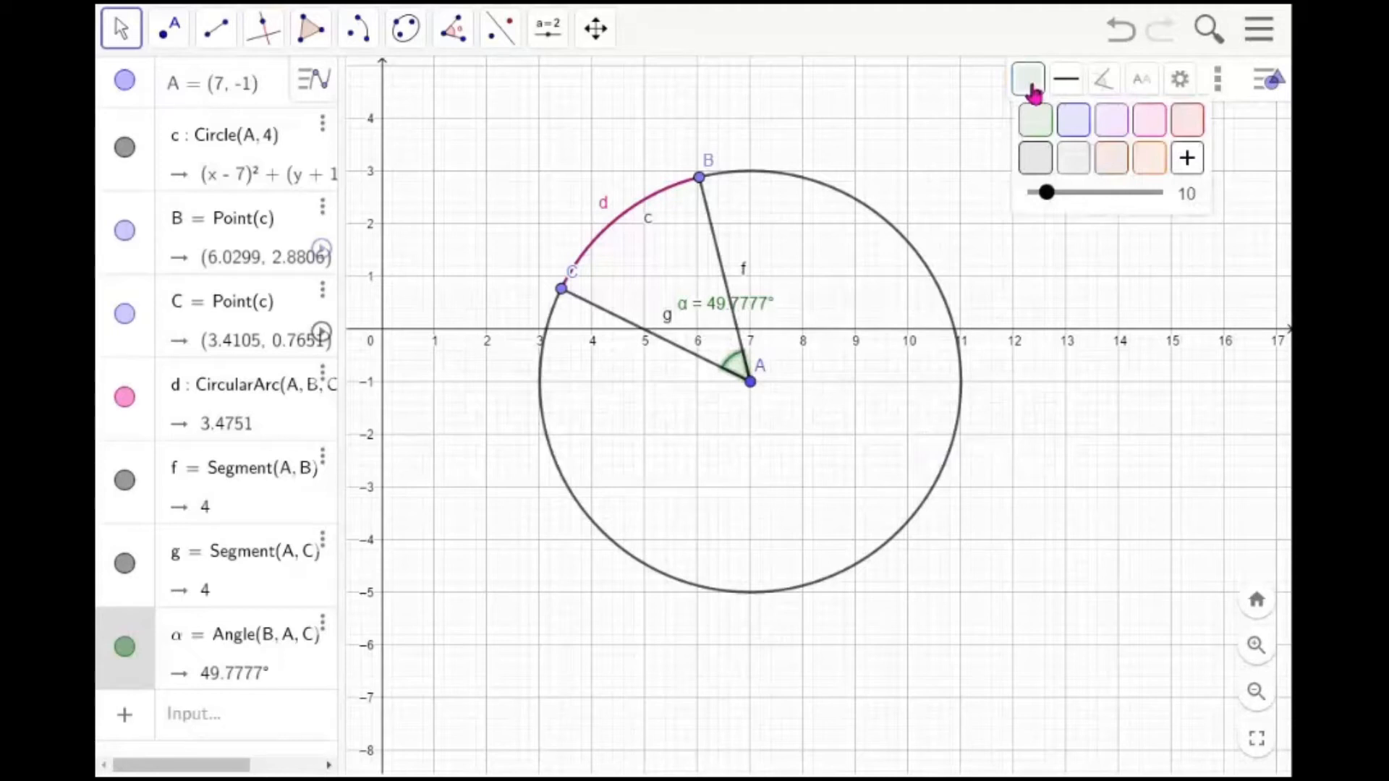
{"action": "left_click", "coordinate": [1149, 157]}
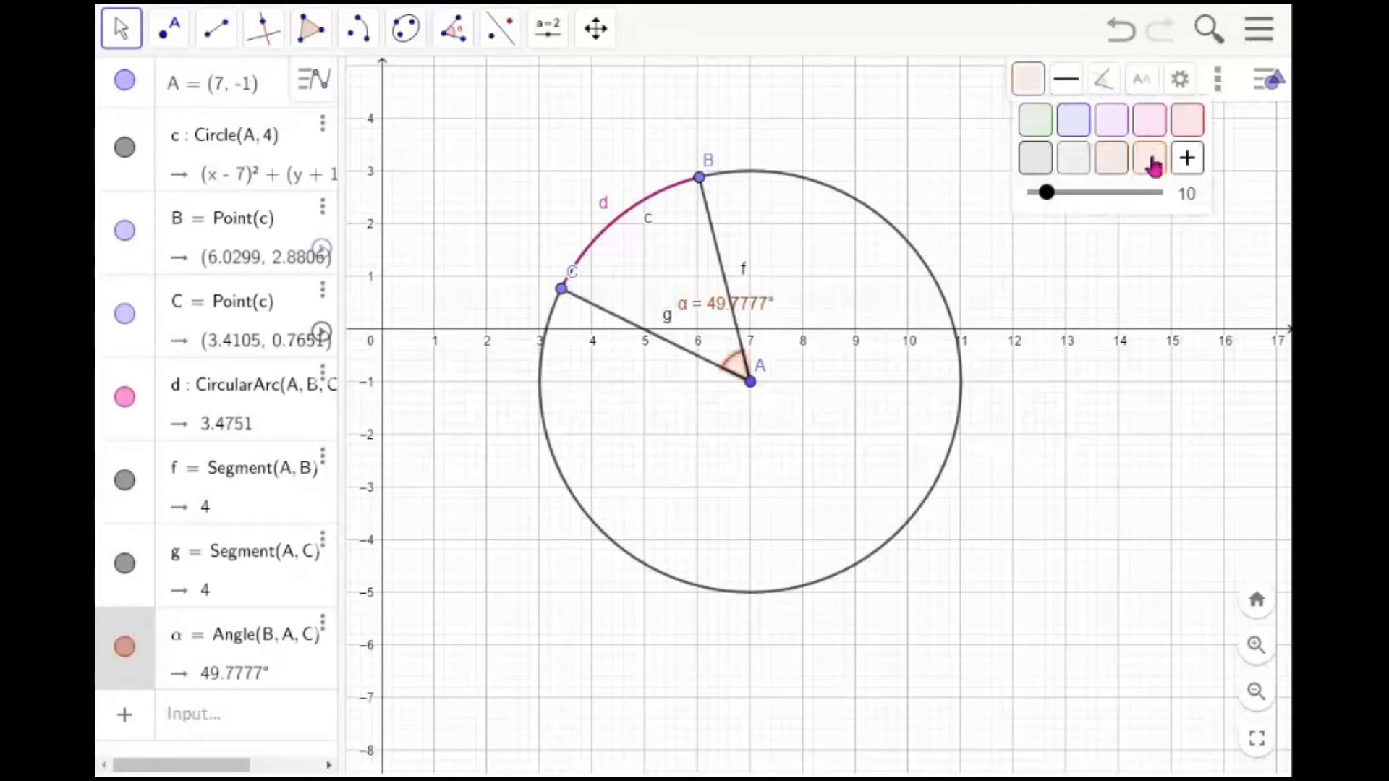
{"action": "left_click_drag", "start_coordinate": [1051, 207], "coordinate": [1132, 206]}
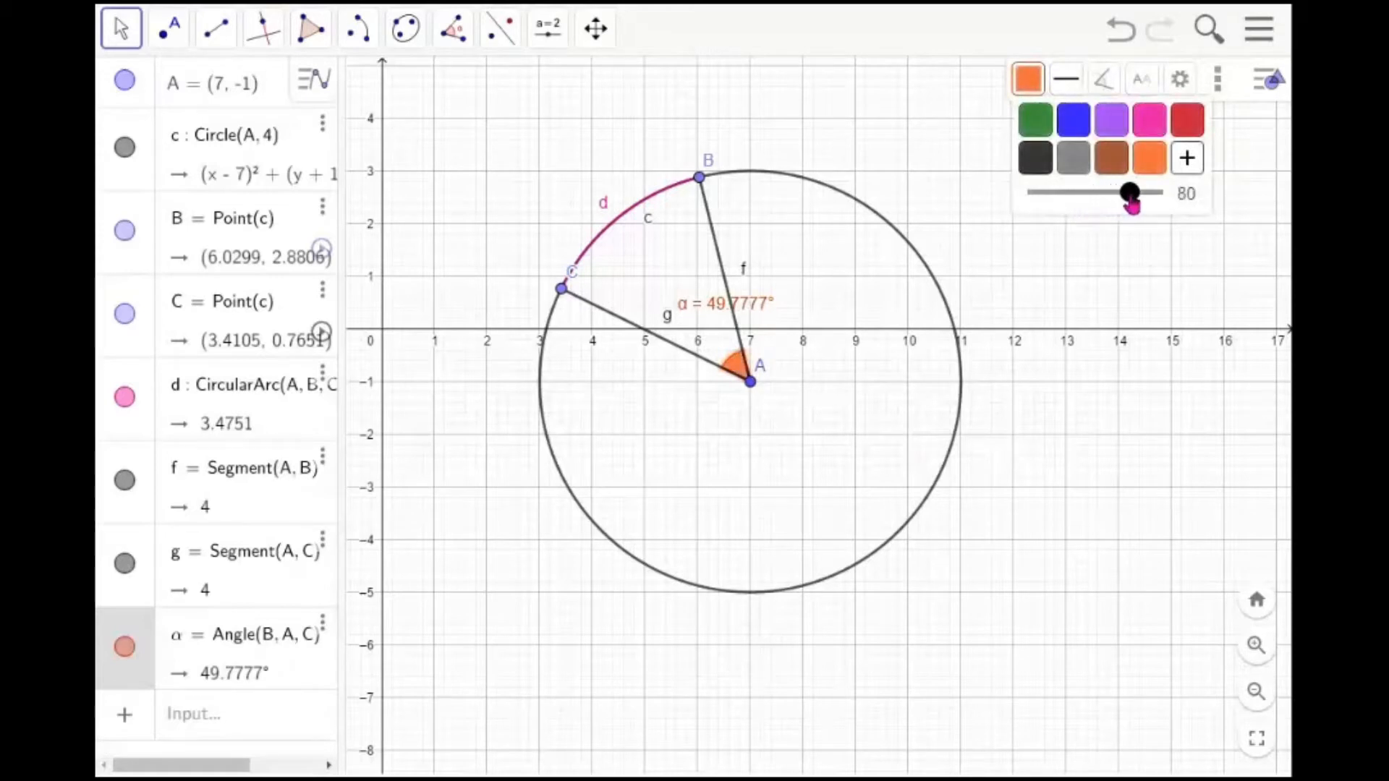
{"action": "left_click", "coordinate": [1131, 246]}
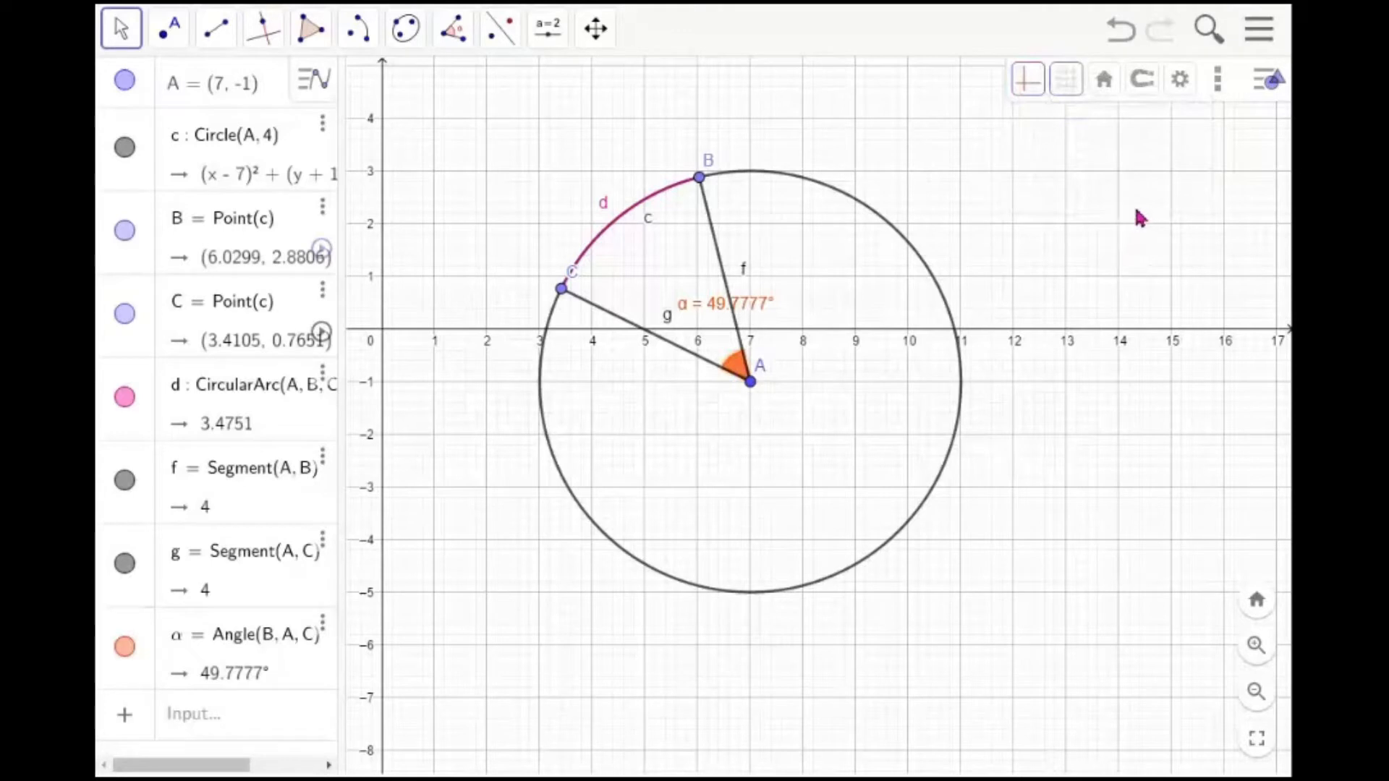
Insert the text "circle and angle" above the circle's upper right
{"action": "left_click", "coordinate": [538, 45]}
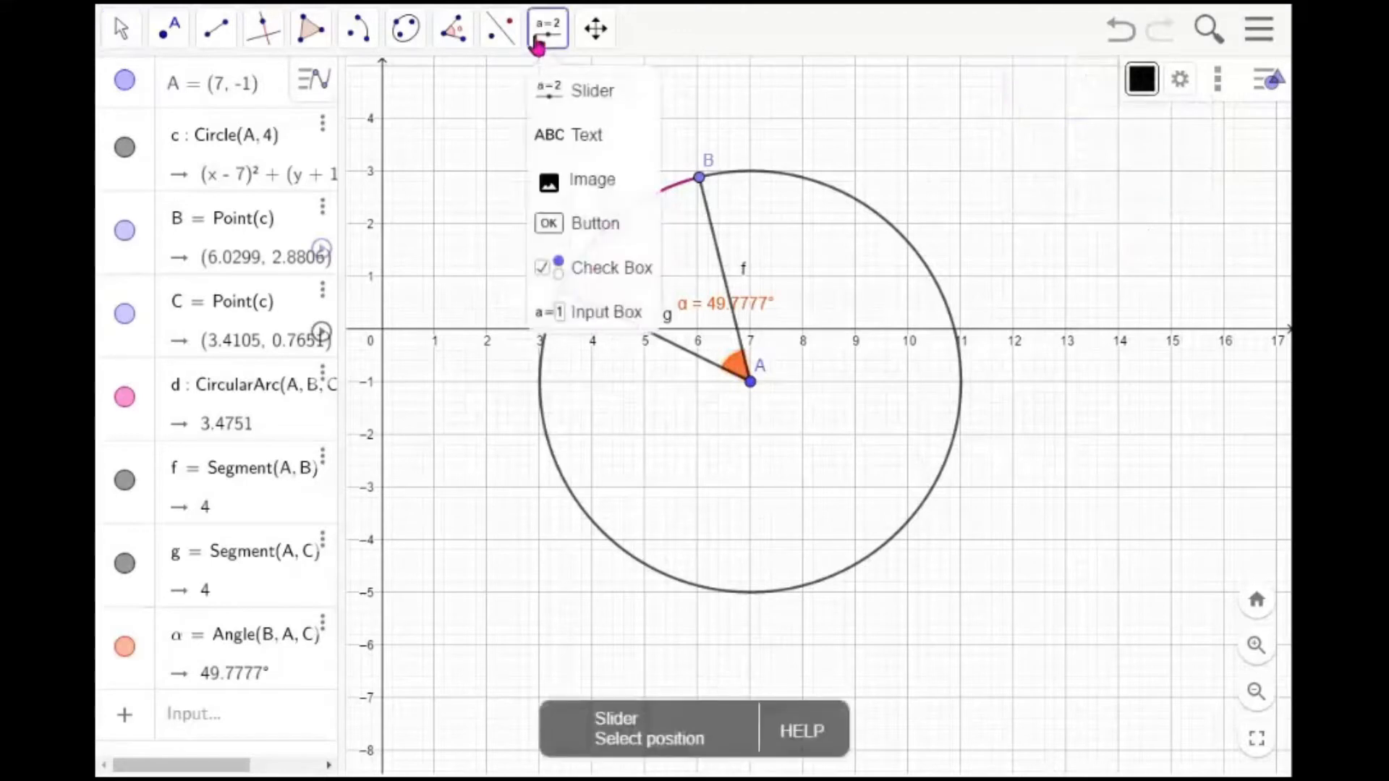
{"action": "left_click", "coordinate": [571, 144]}
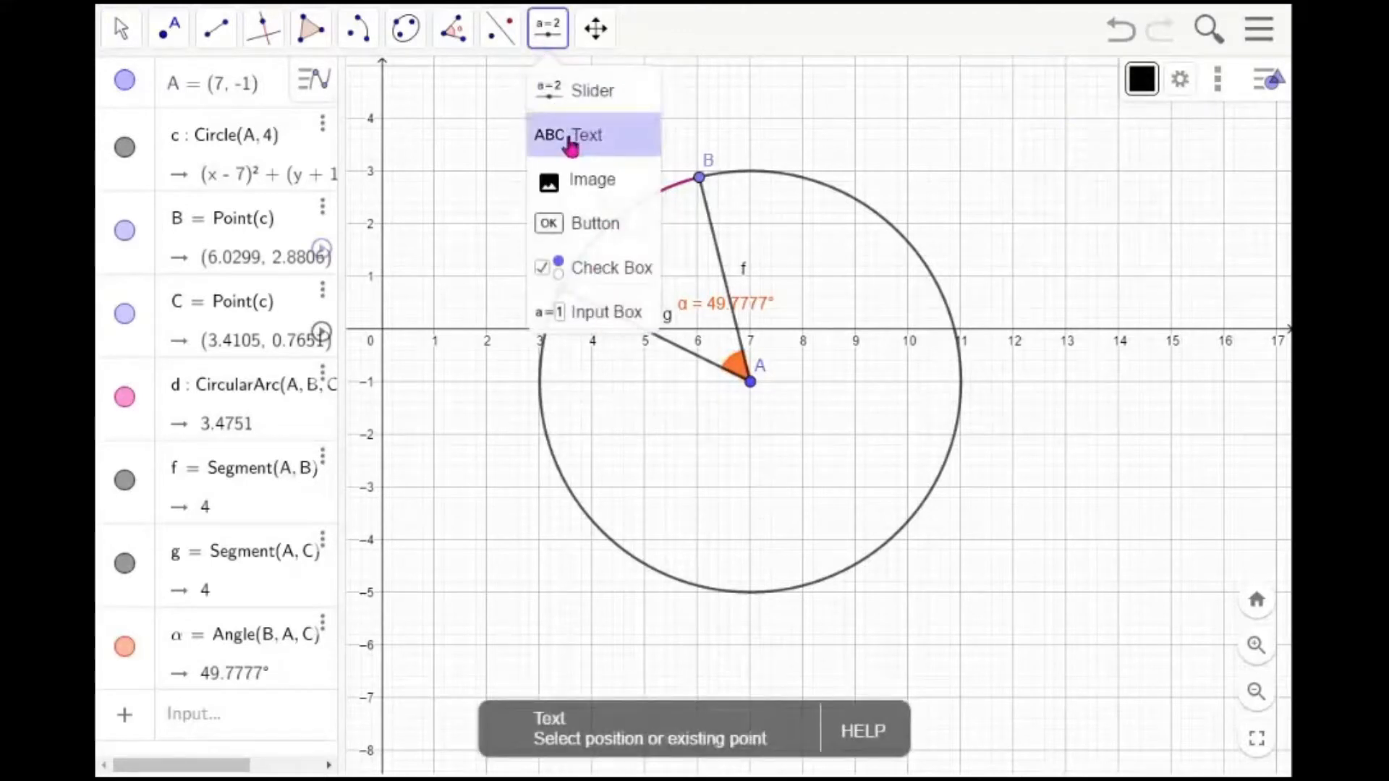
{"action": "left_click", "coordinate": [571, 144]}
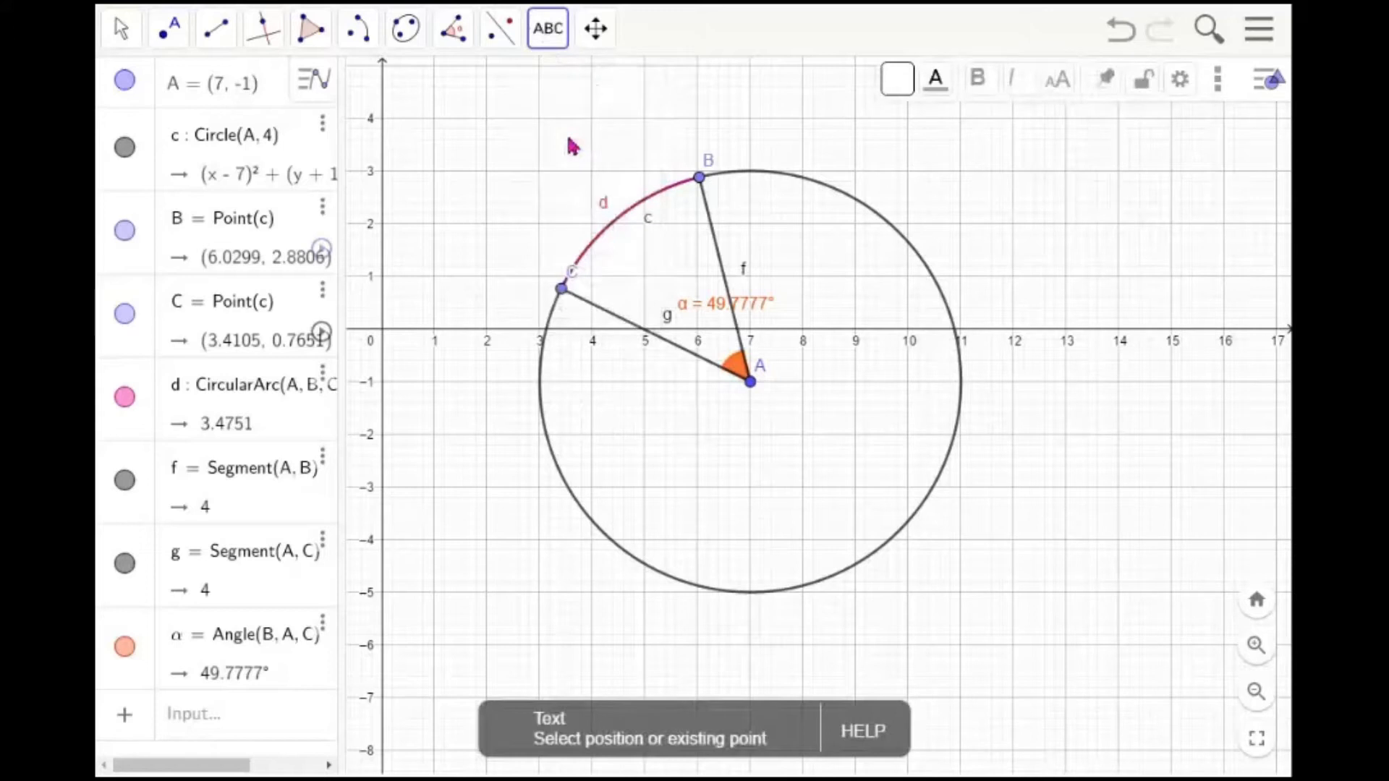
{"action": "left_click", "coordinate": [809, 142]}
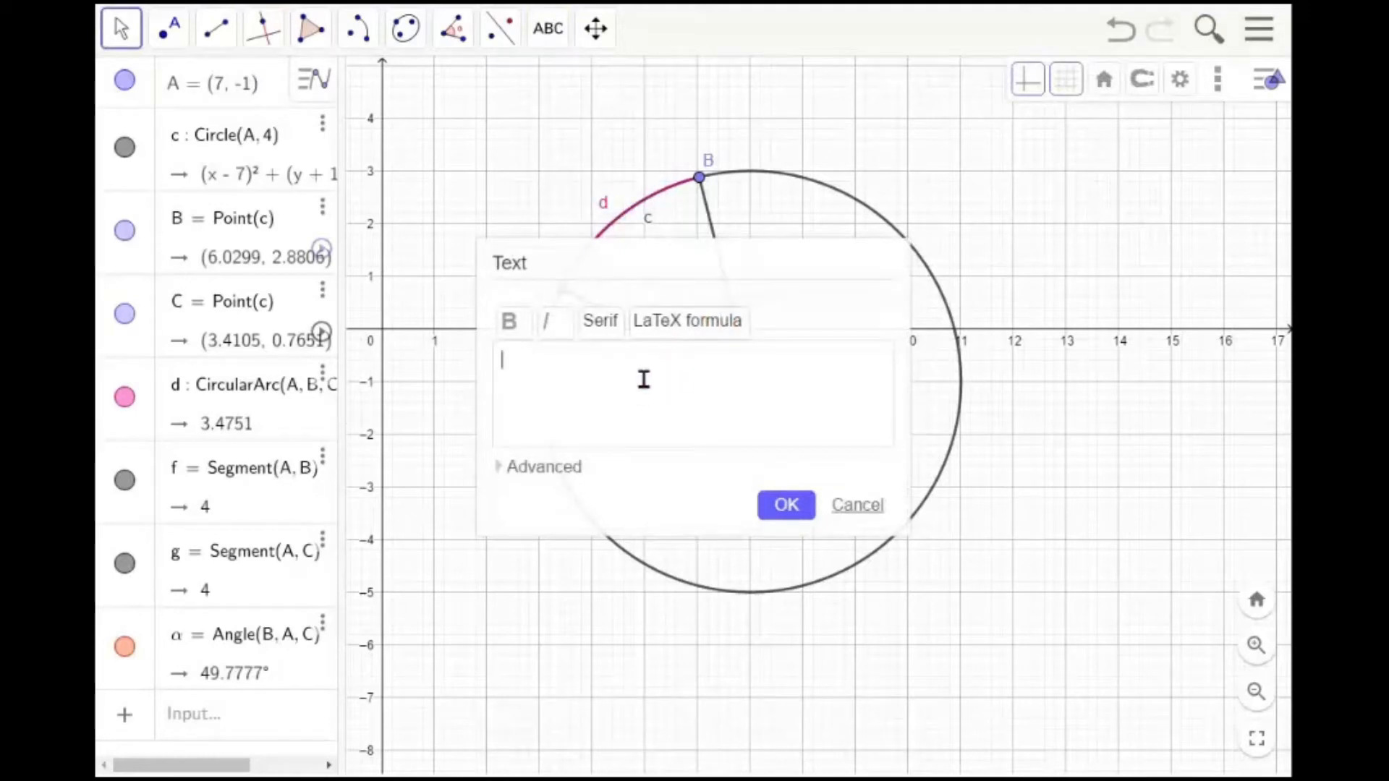
{"action": "type", "text": "circle and"}
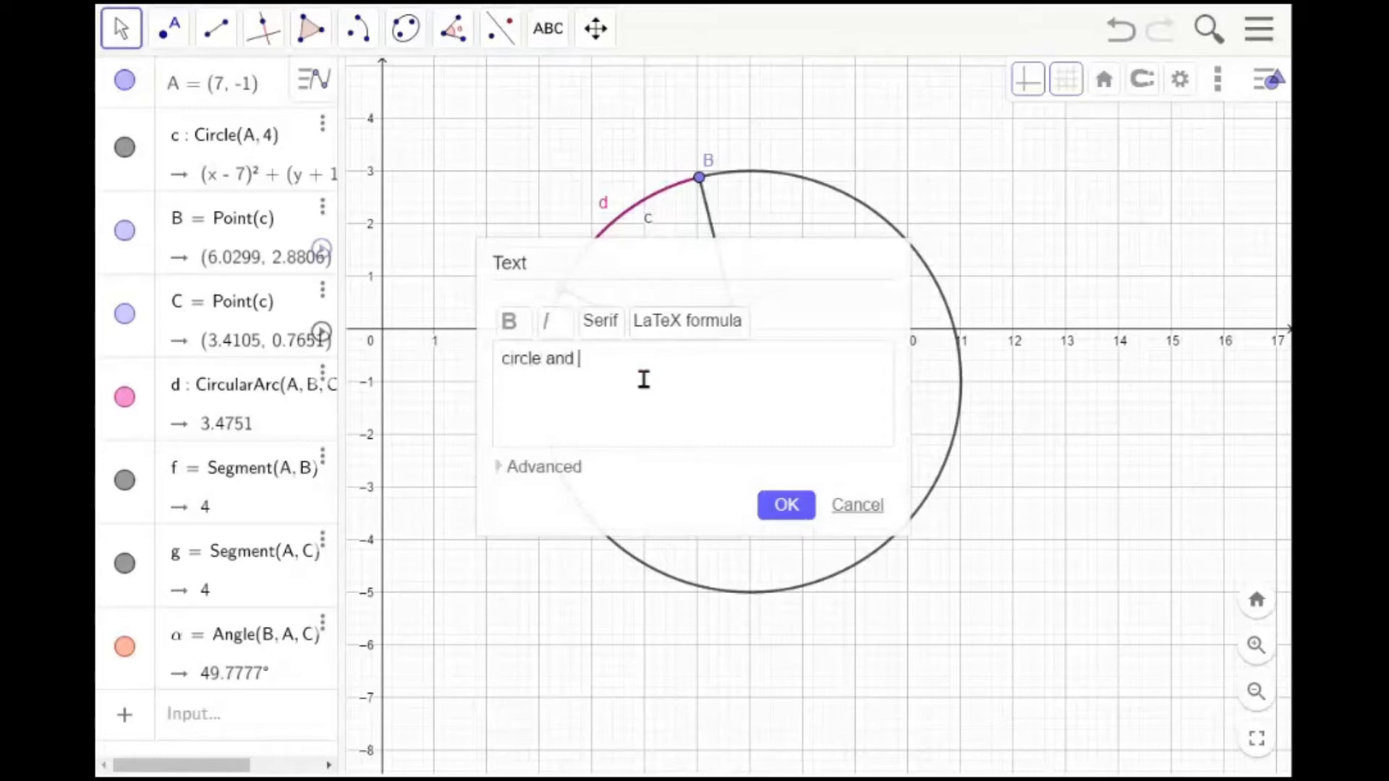
{"action": "type", "text": " angle"}
{"action": "left_click", "coordinate": [793, 505]}
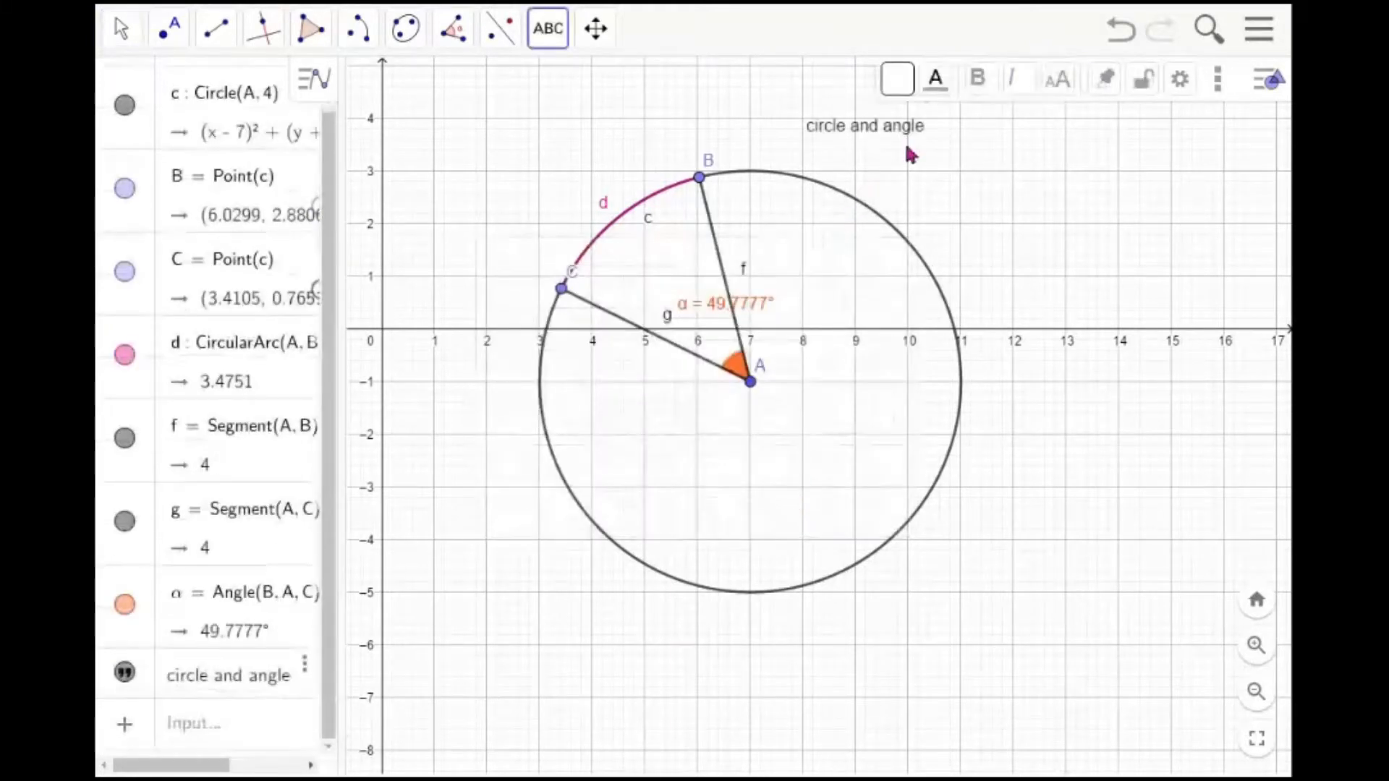
{"action": "key", "text": "Escape"}
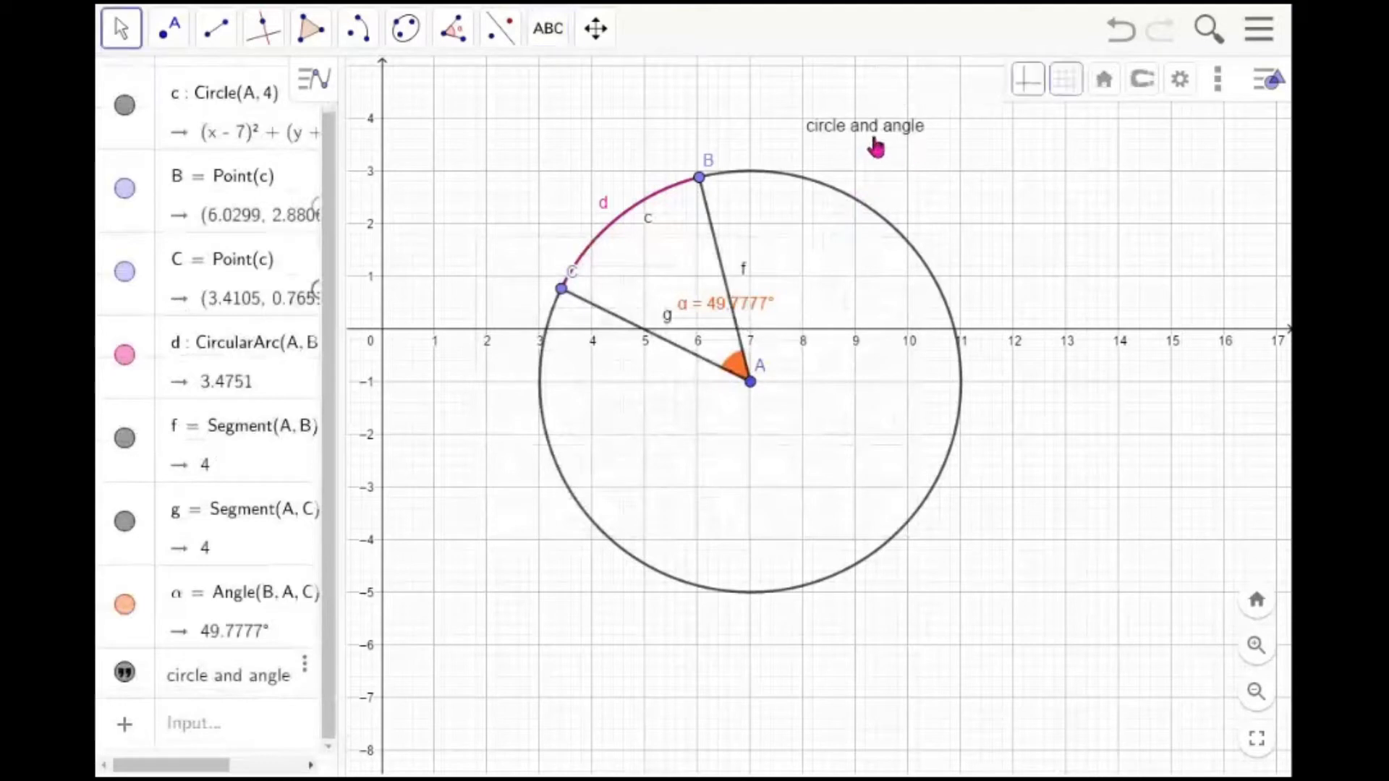
Move the text slightly, give it a red background and make it bold
{"action": "left_click", "coordinate": [832, 140]}
{"action": "left_click_drag", "start_coordinate": [832, 140], "coordinate": [926, 179]}
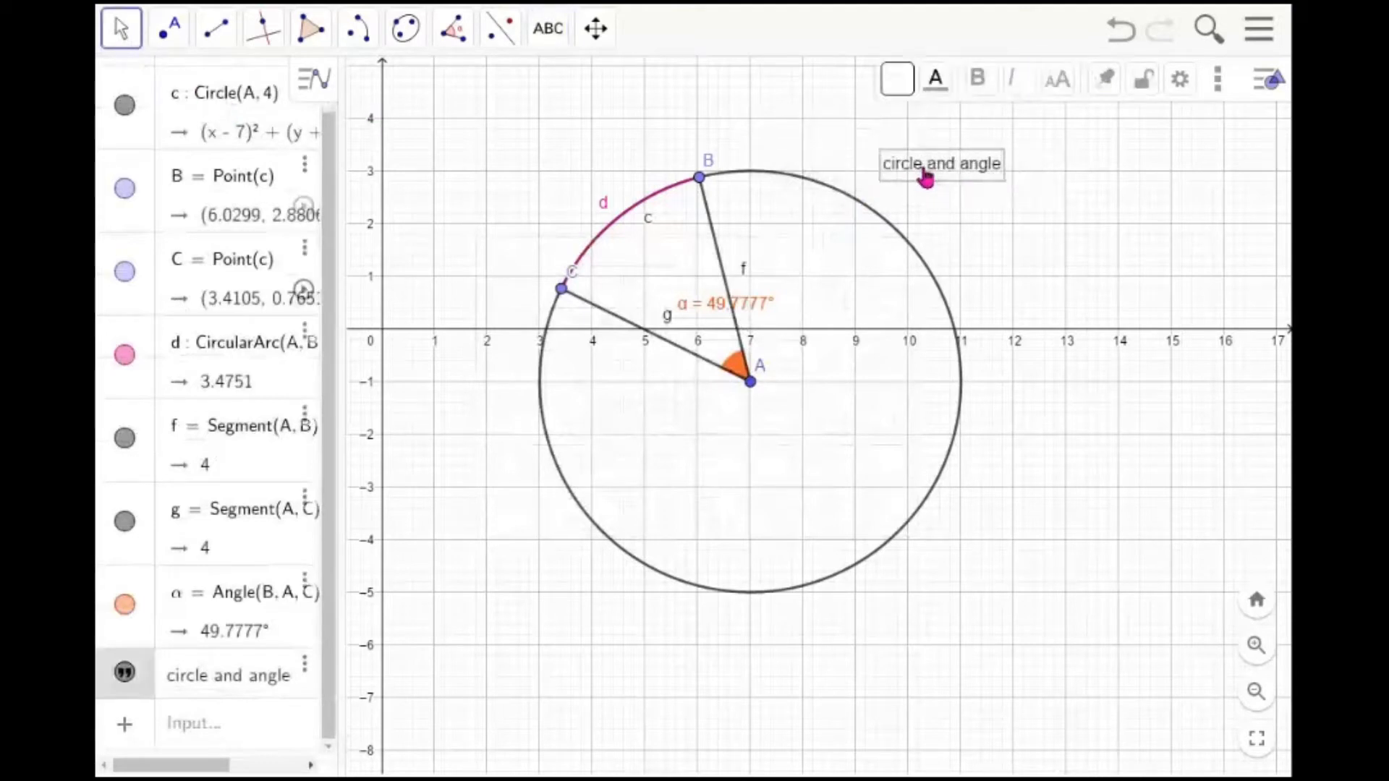
{"action": "left_click", "coordinate": [898, 86]}
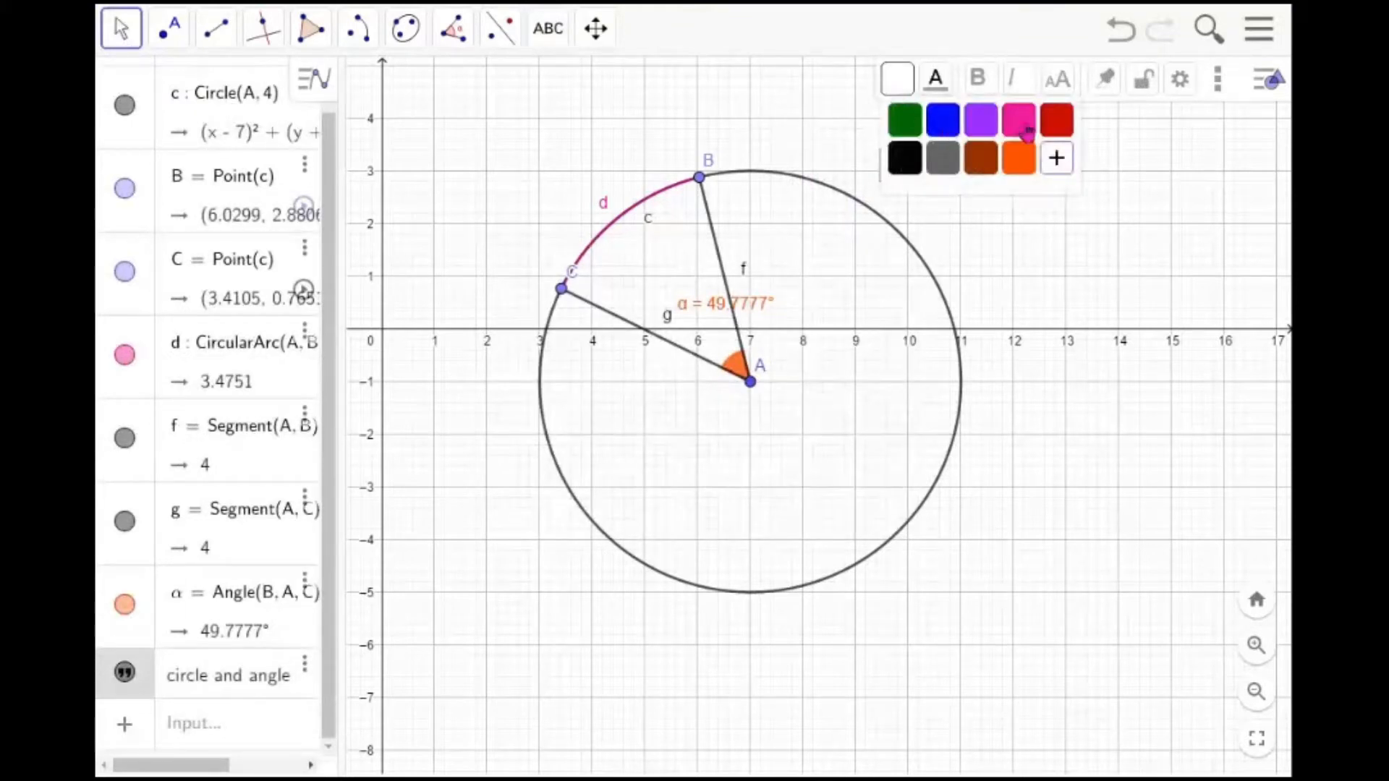
{"action": "left_click", "coordinate": [1058, 133]}
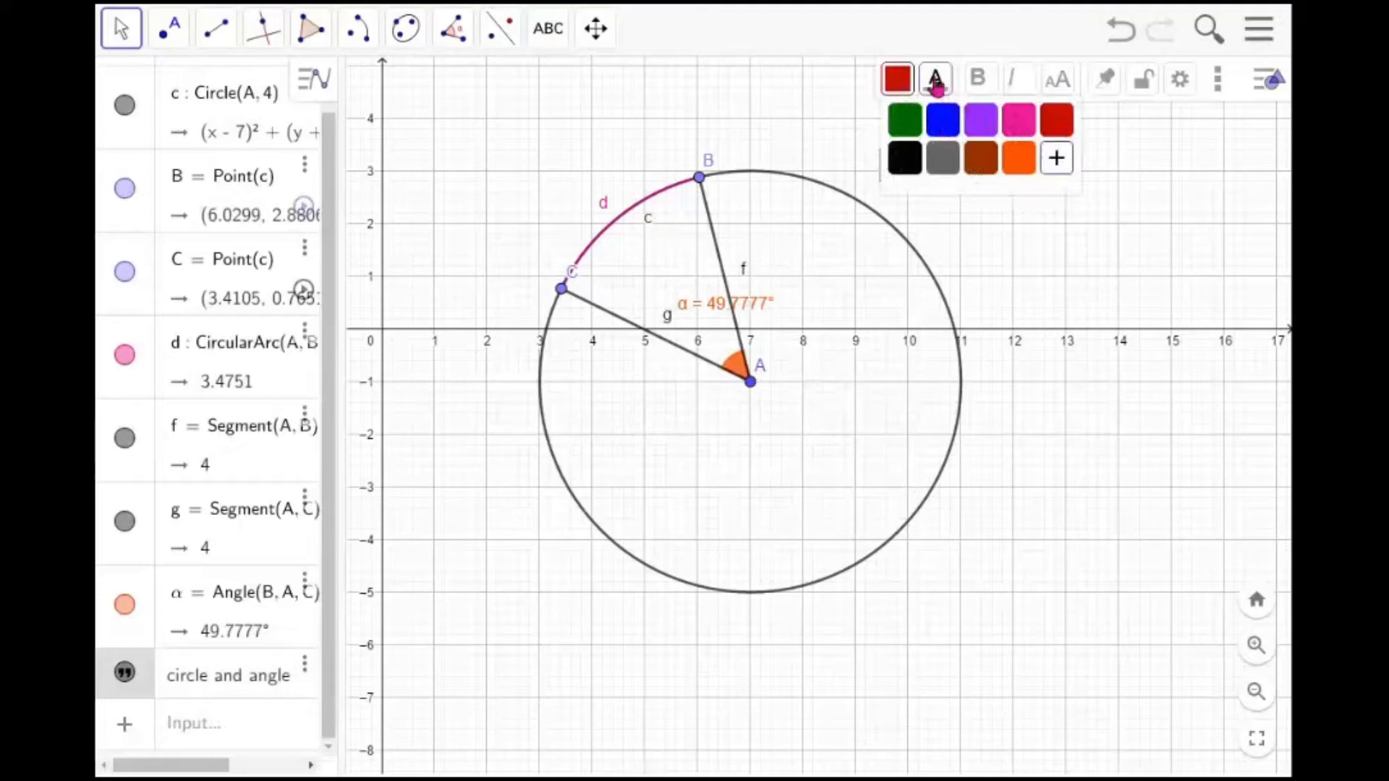
{"action": "left_click", "coordinate": [980, 81]}
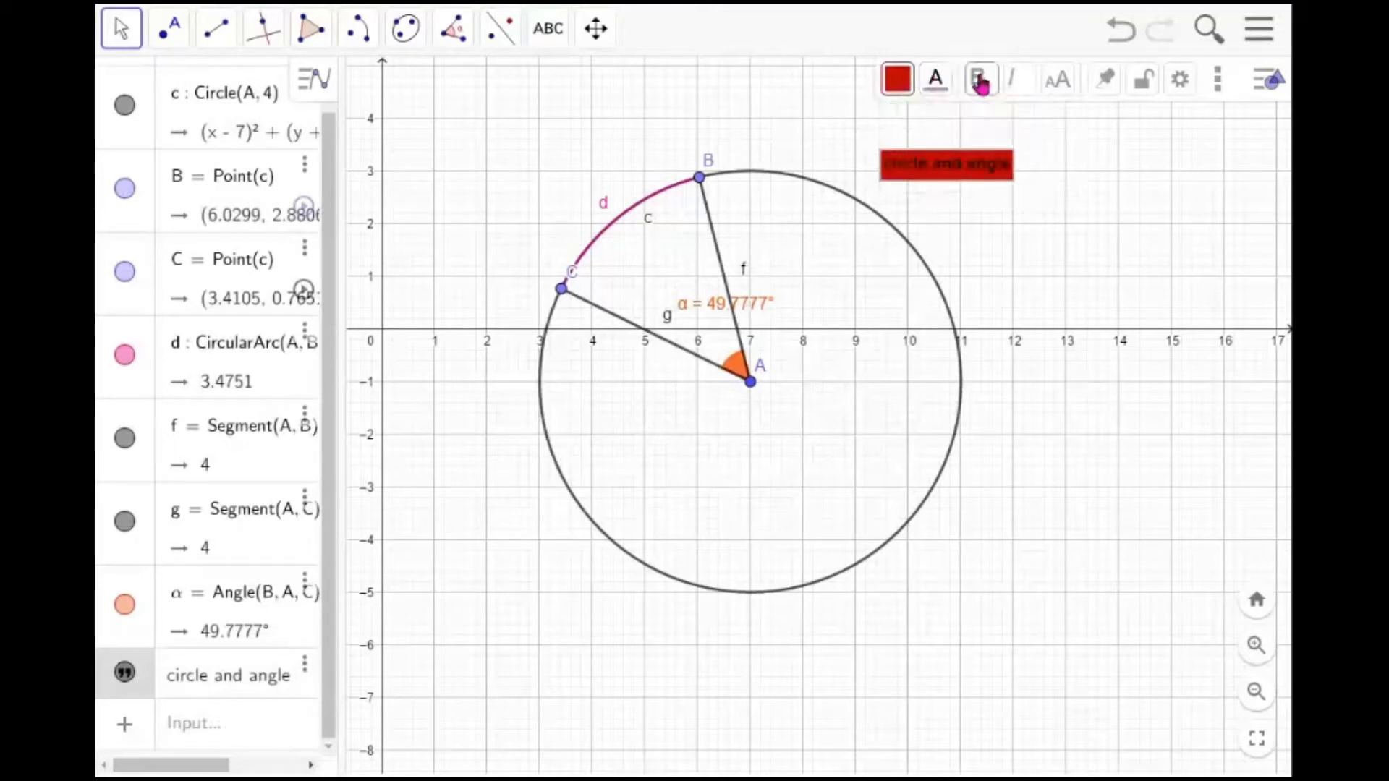
{"action": "left_click", "coordinate": [1053, 192]}
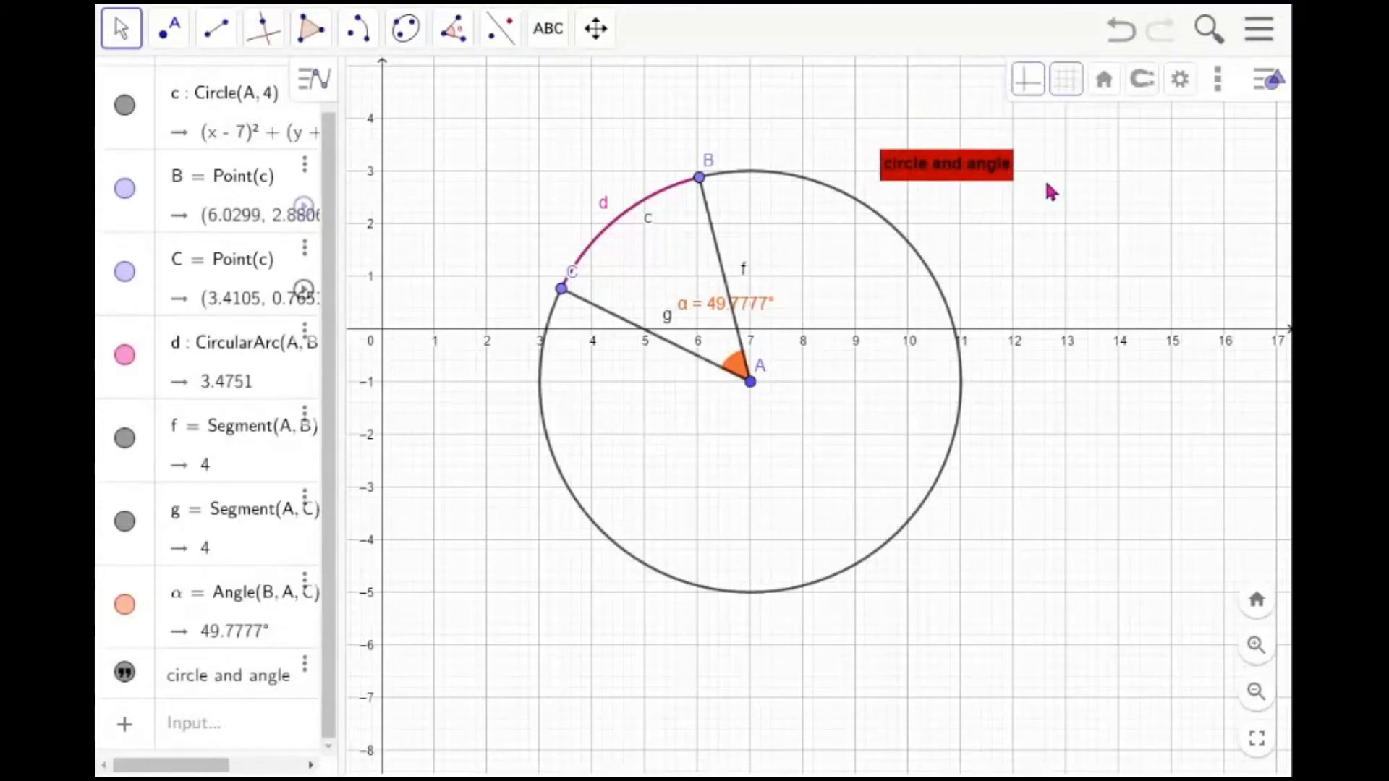
Open the text's settings and set its font size to Large
{"action": "left_click", "coordinate": [979, 186]}
{"action": "right_click", "coordinate": [977, 186]}
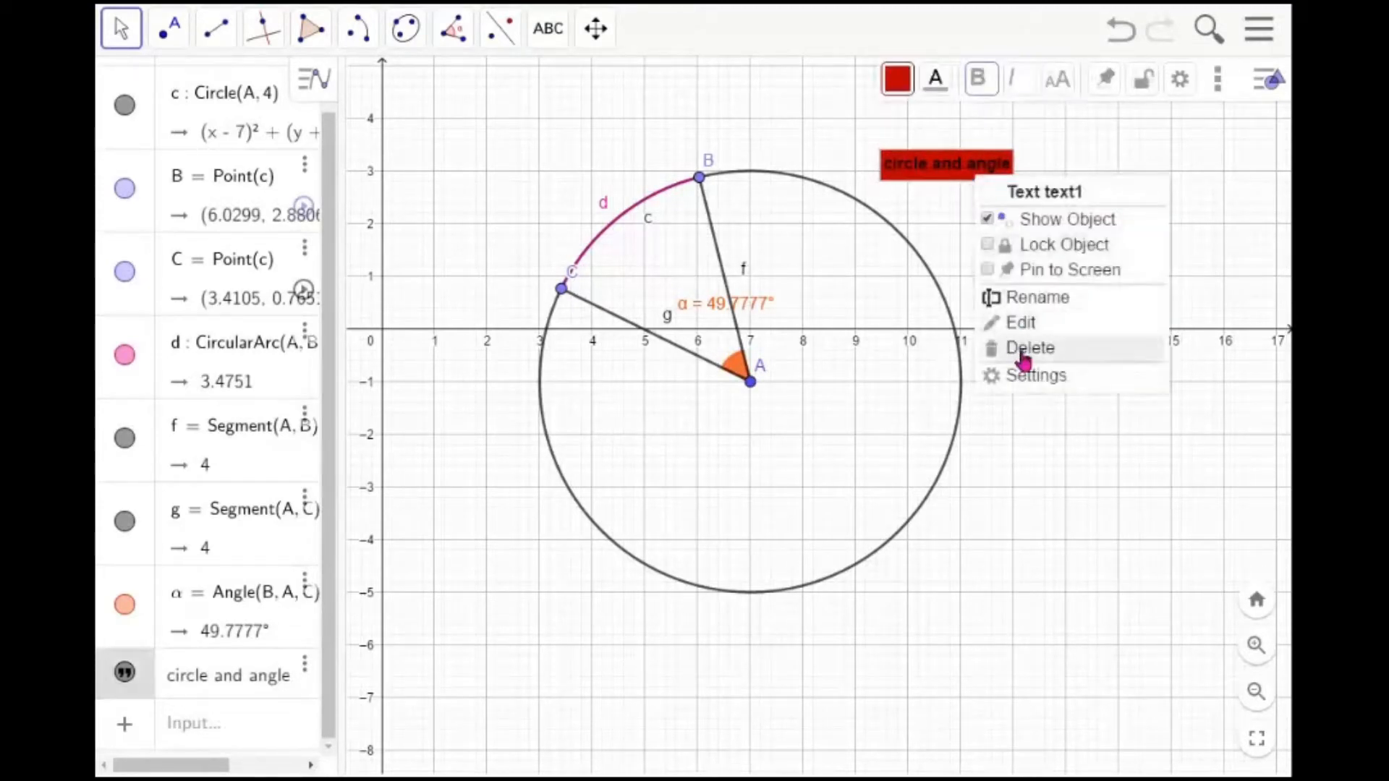
{"action": "left_click", "coordinate": [1039, 378]}
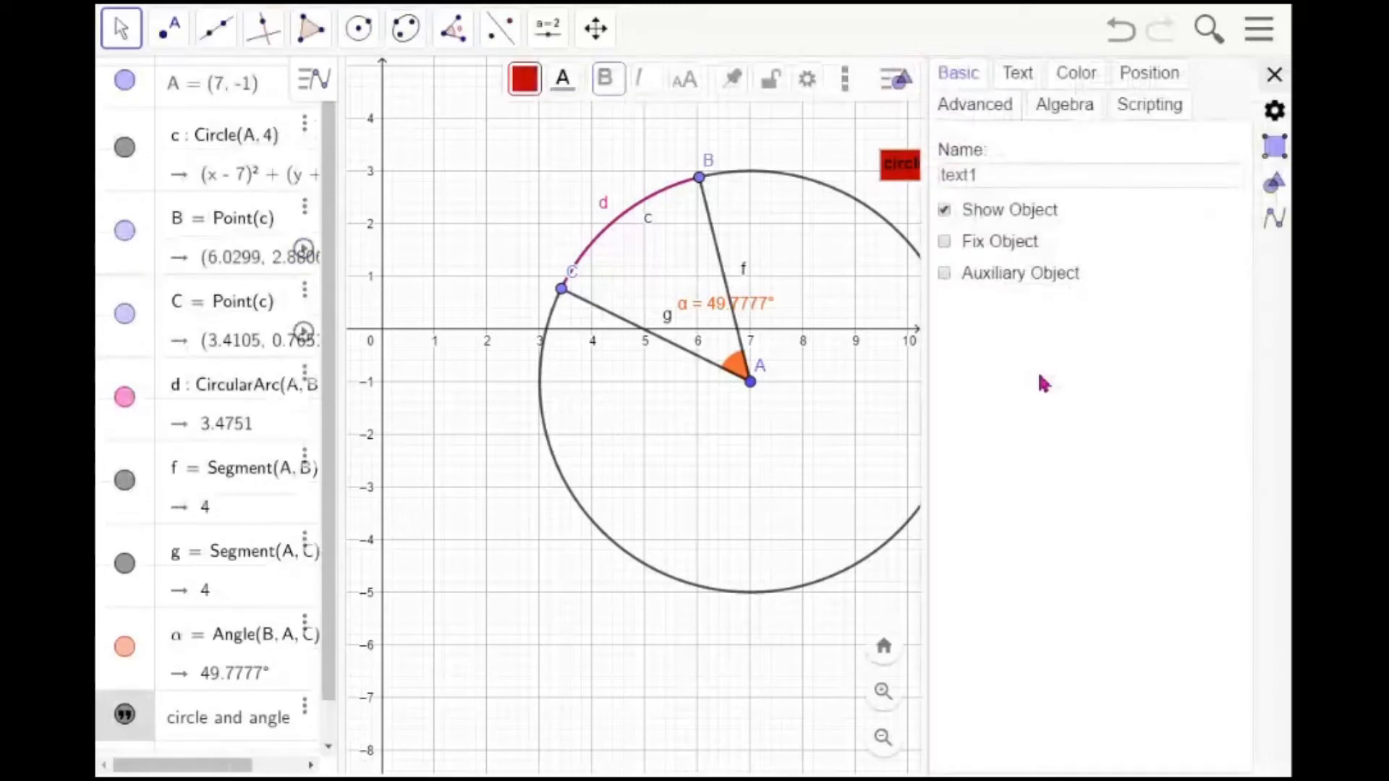
{"action": "left_click", "coordinate": [1081, 78]}
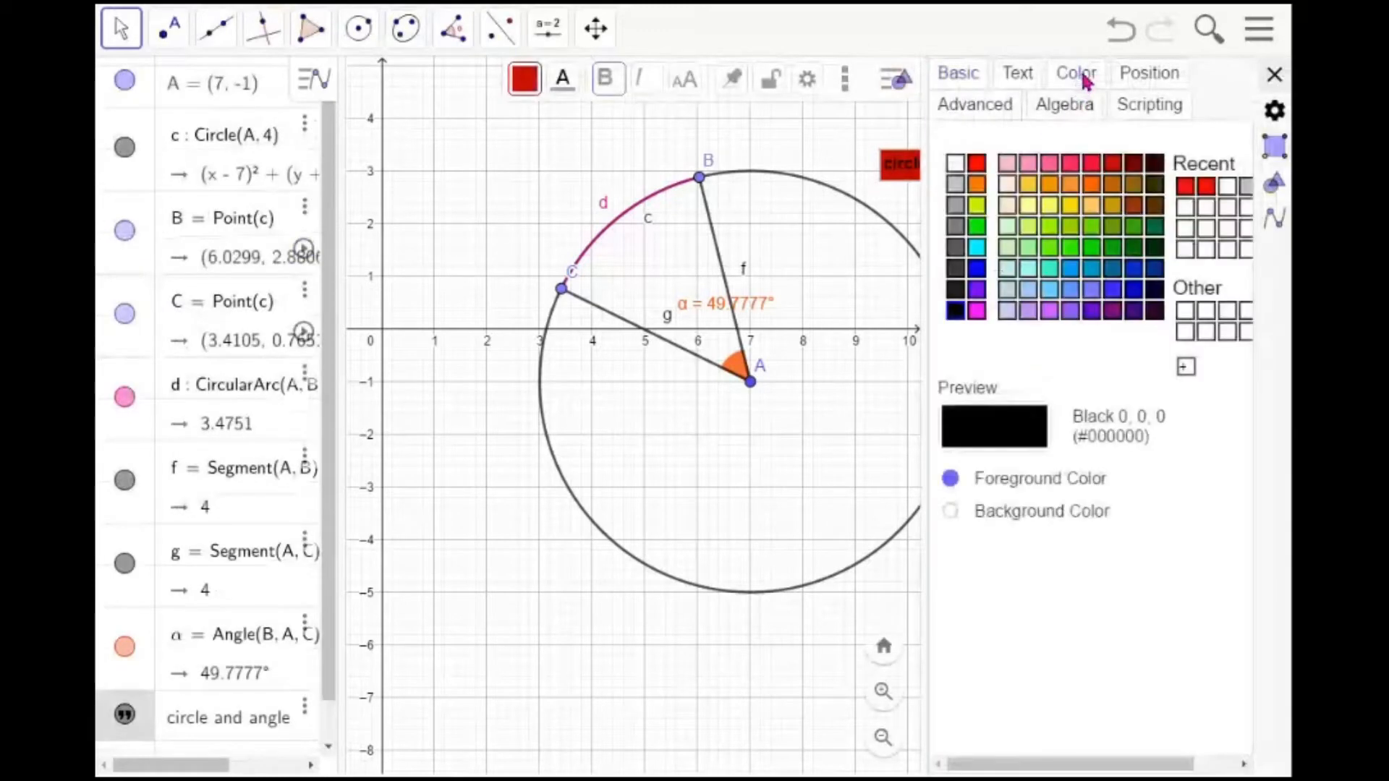
{"action": "left_click", "coordinate": [1137, 80]}
{"action": "left_click", "coordinate": [1027, 76]}
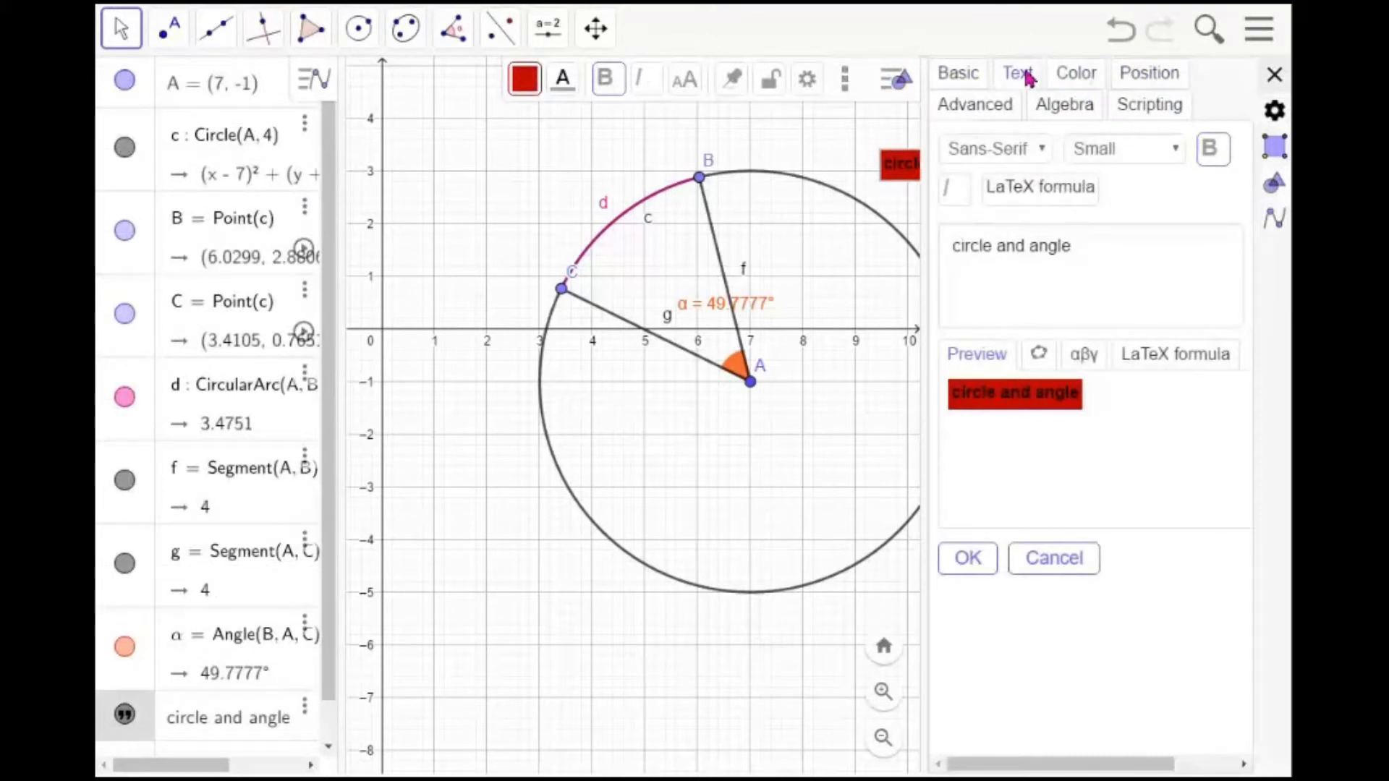
{"action": "left_click", "coordinate": [1176, 152]}
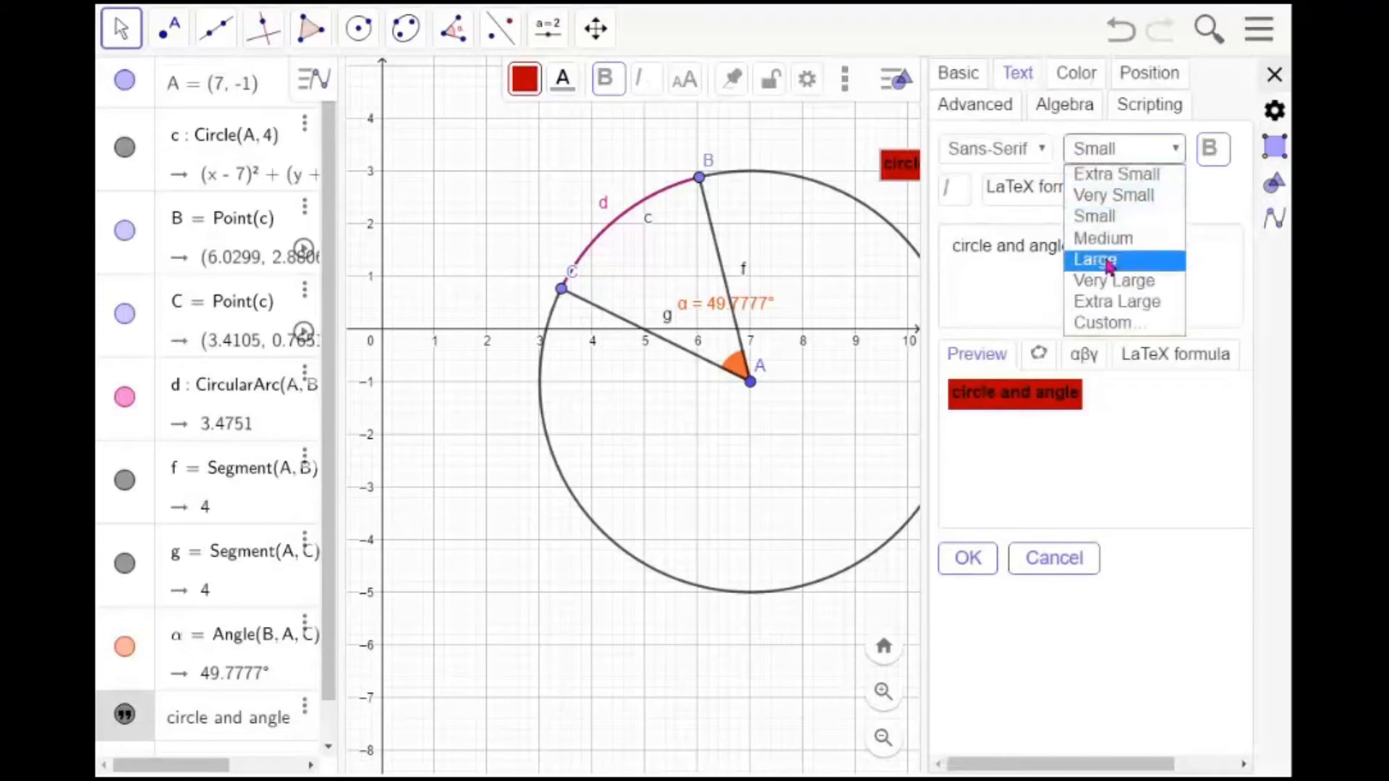
{"action": "left_click", "coordinate": [1109, 263]}
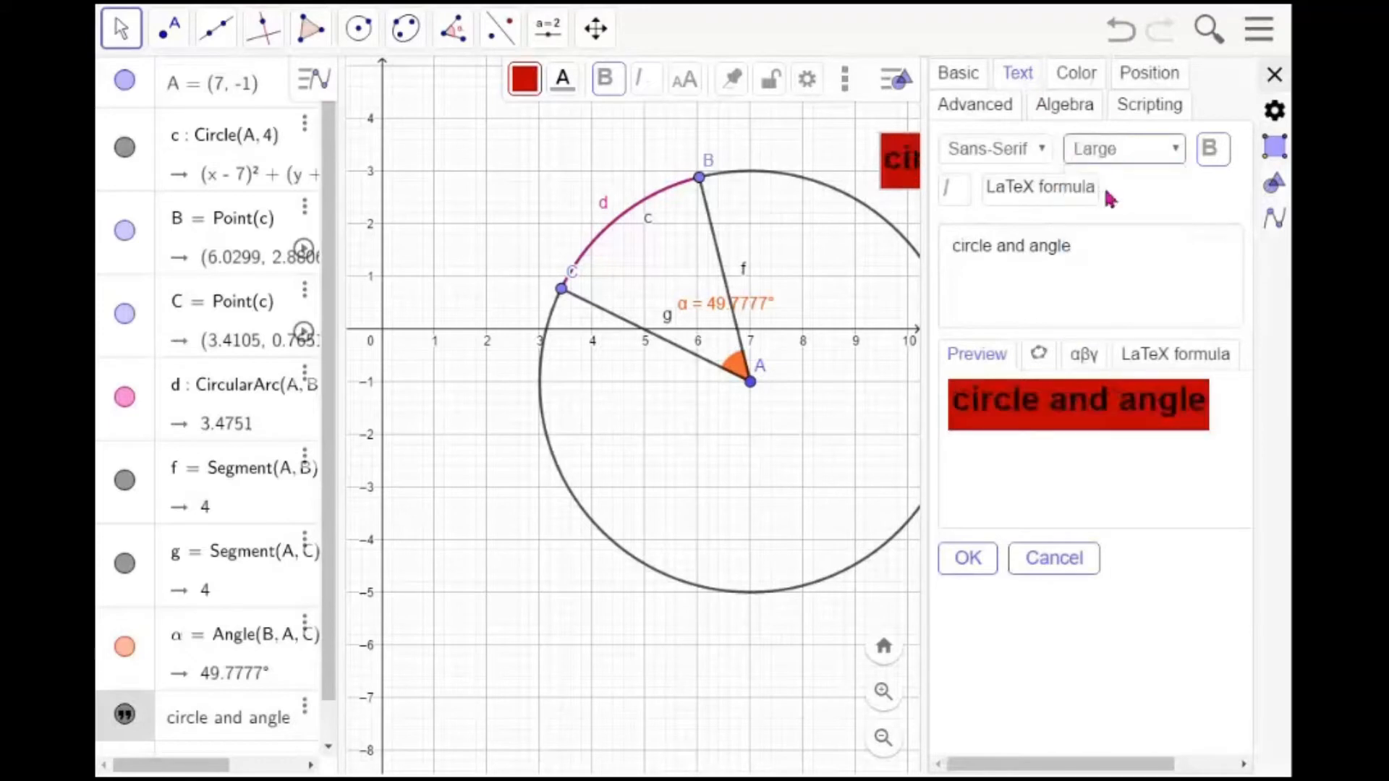
Change the text's background colour to white in its colour settings
{"action": "left_click", "coordinate": [1070, 76]}
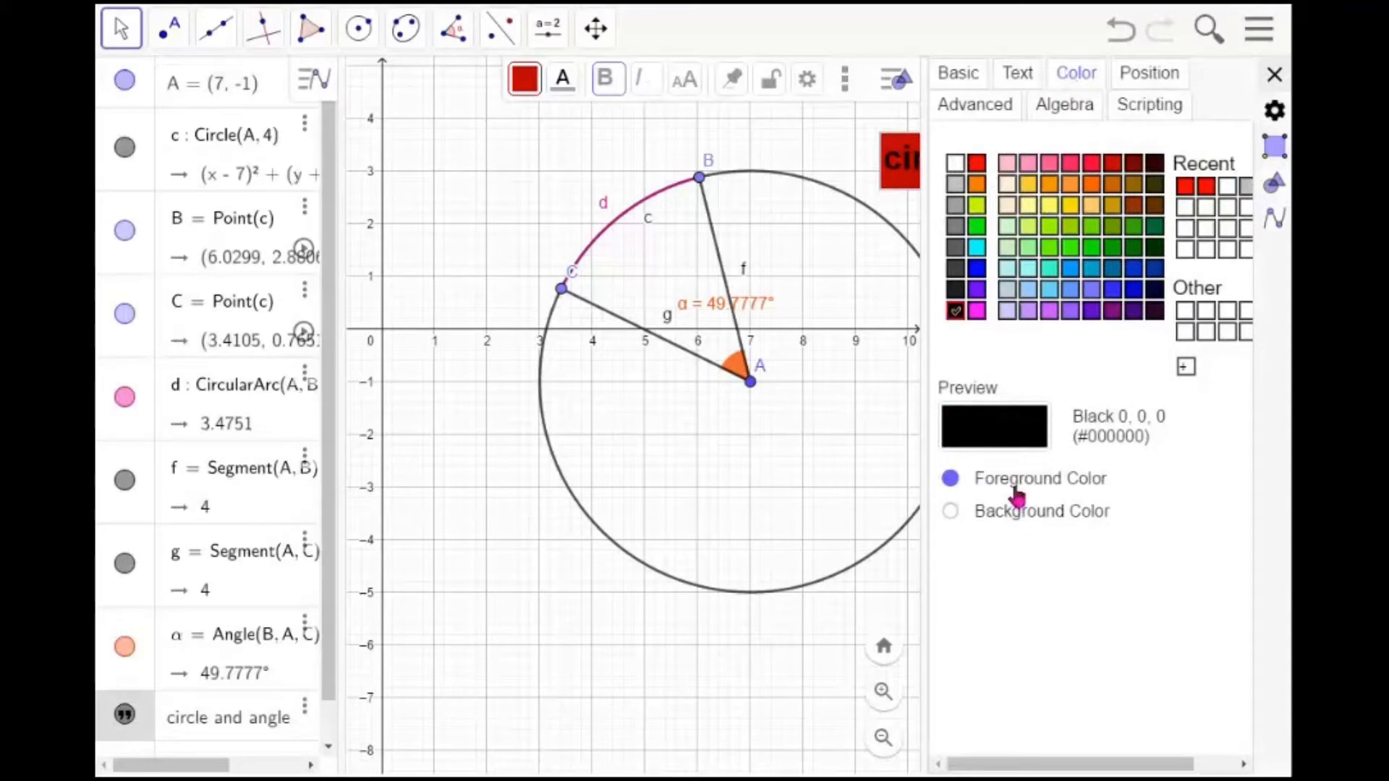
{"action": "left_click", "coordinate": [951, 513]}
{"action": "left_click", "coordinate": [955, 163]}
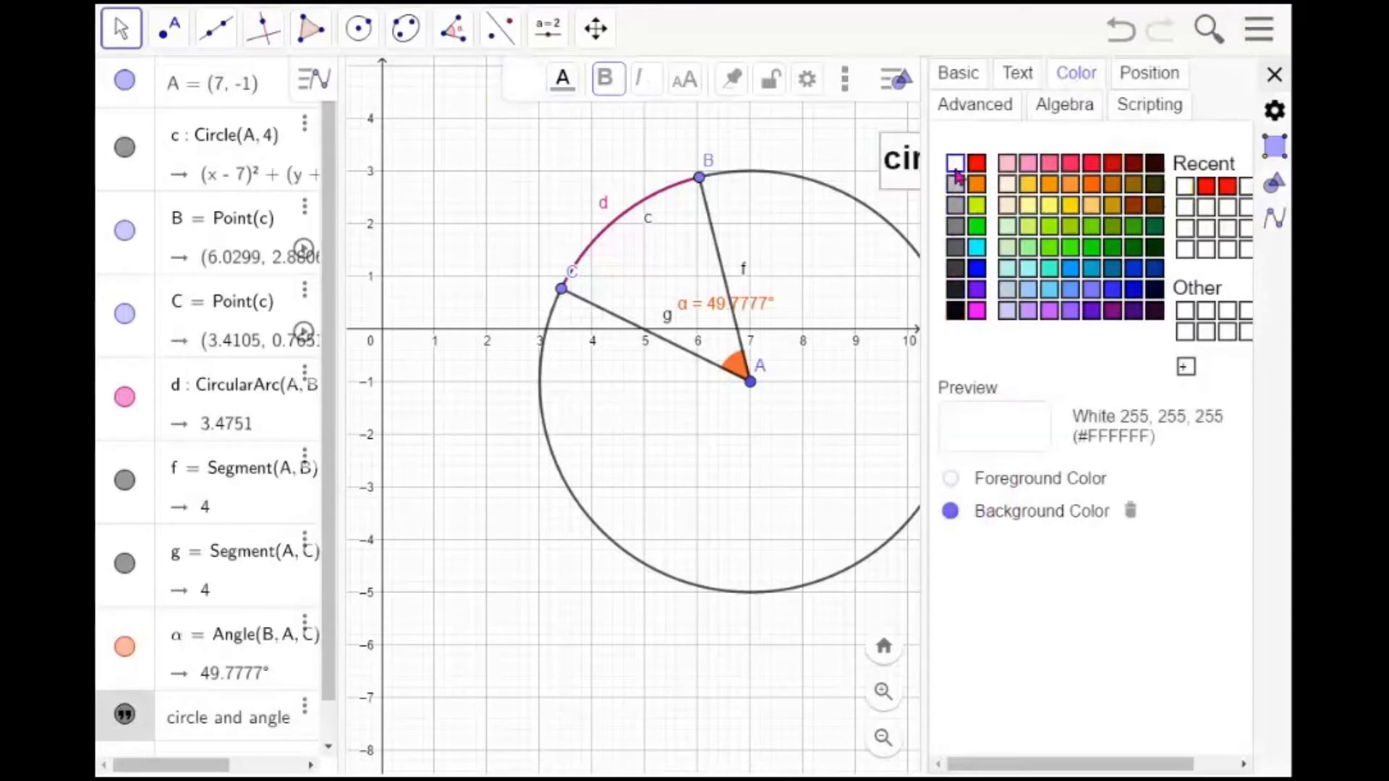
{"action": "left_click", "coordinate": [951, 479]}
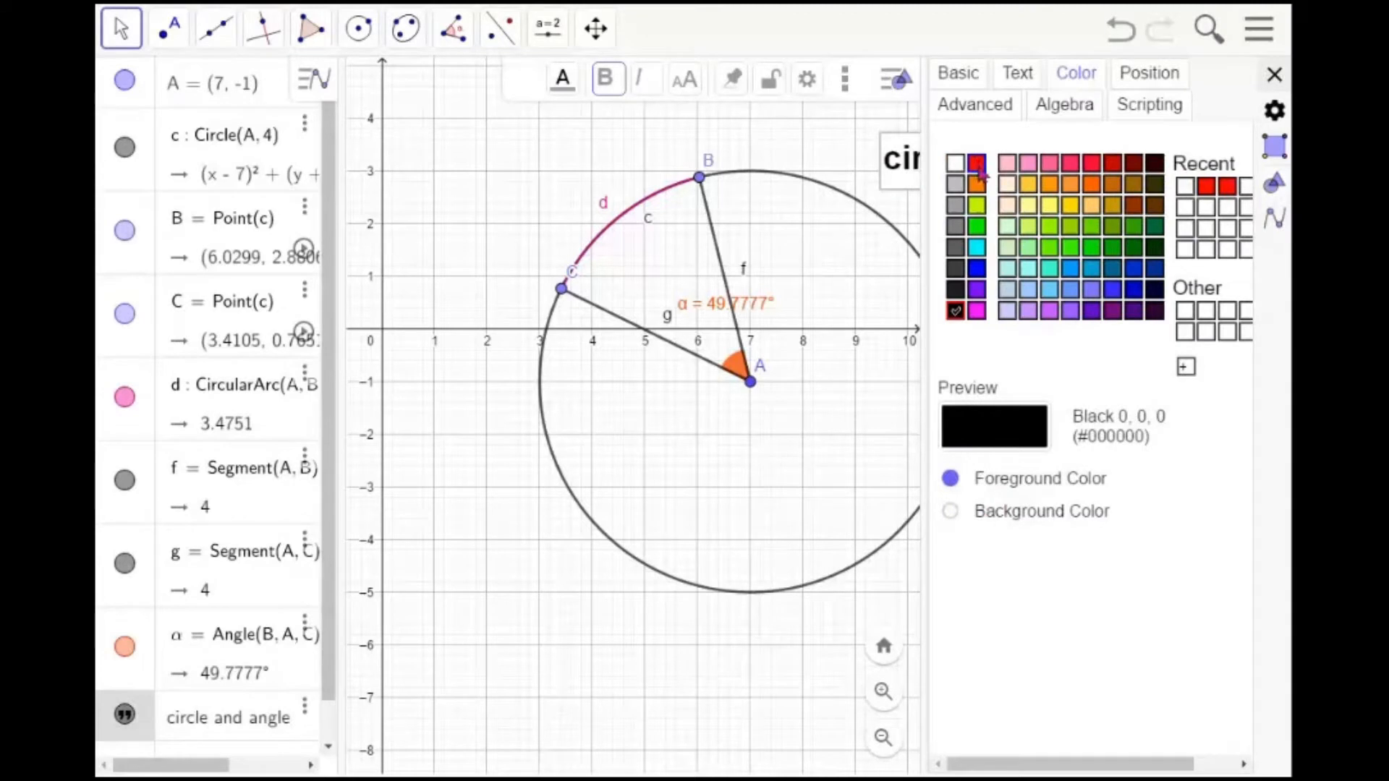
Set the text's foreground colour to red, close its settings, and move the text inside the circle below point A
{"action": "left_click", "coordinate": [978, 164]}
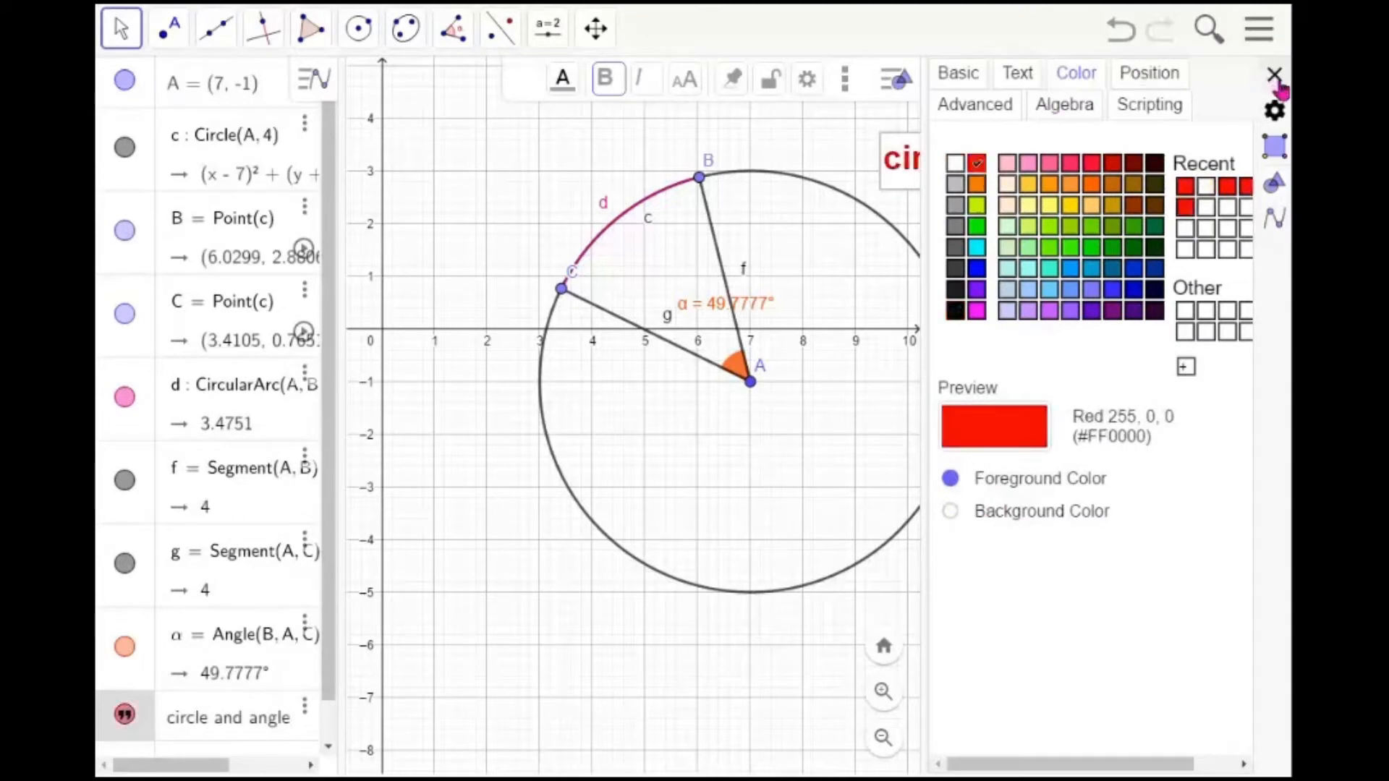
{"action": "left_click", "coordinate": [1275, 74]}
{"action": "left_click", "coordinate": [1151, 237]}
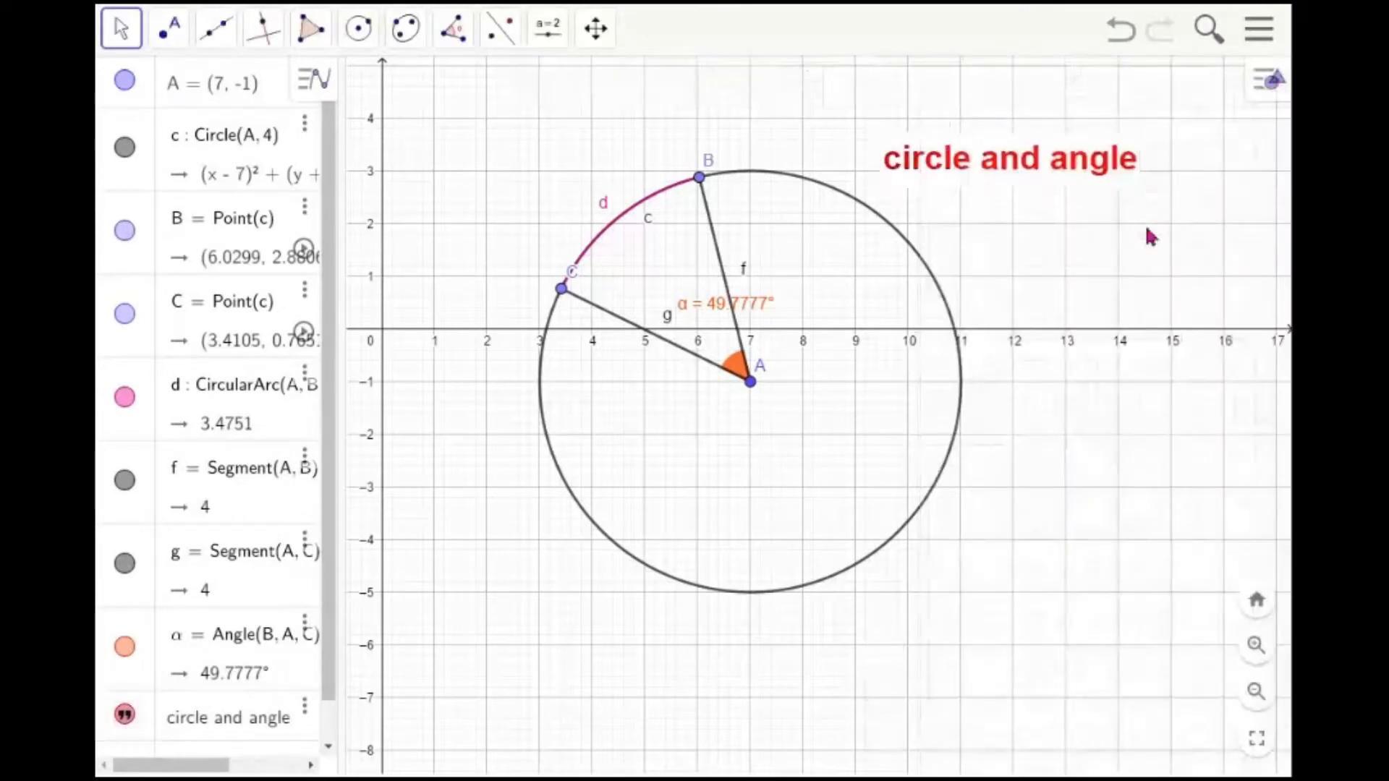
{"action": "left_click_drag", "start_coordinate": [998, 172], "coordinate": [762, 489]}
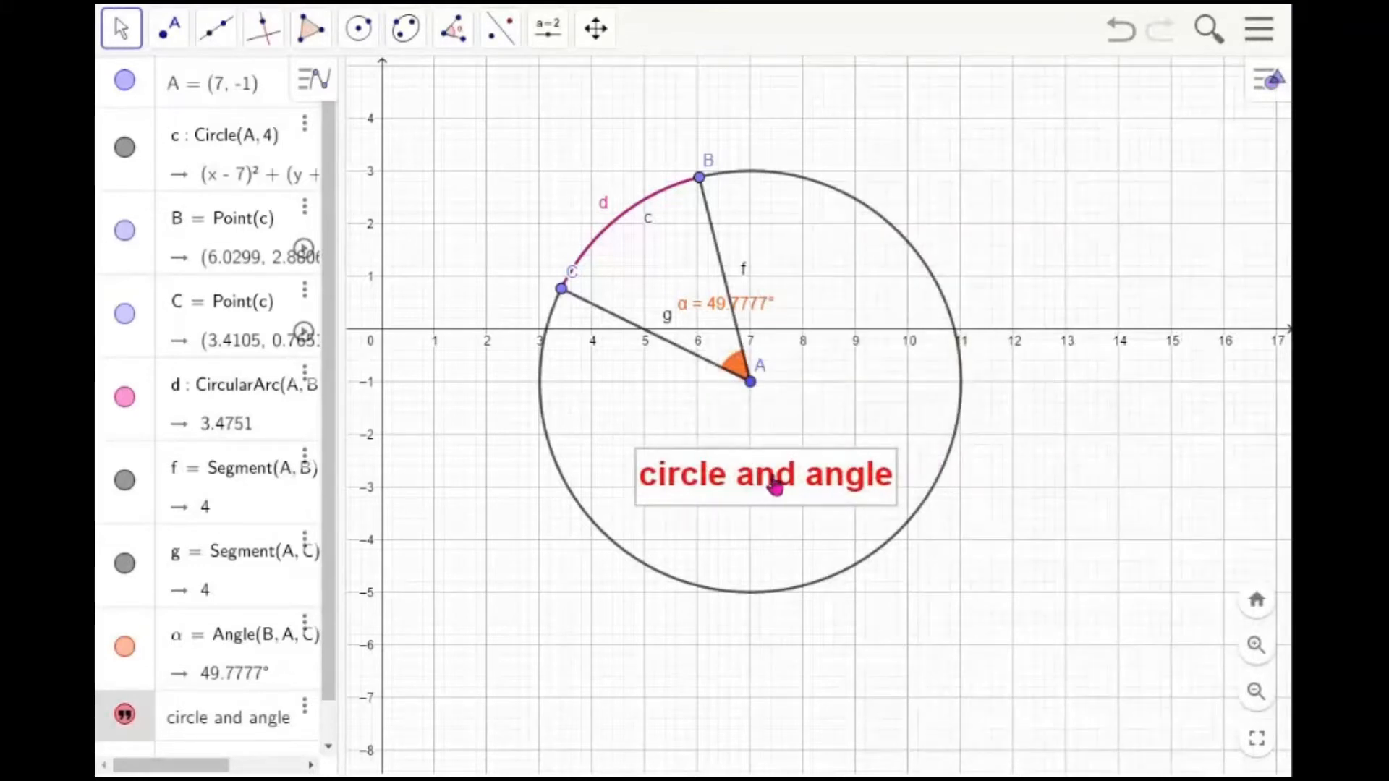
{"action": "left_click", "coordinate": [973, 479]}
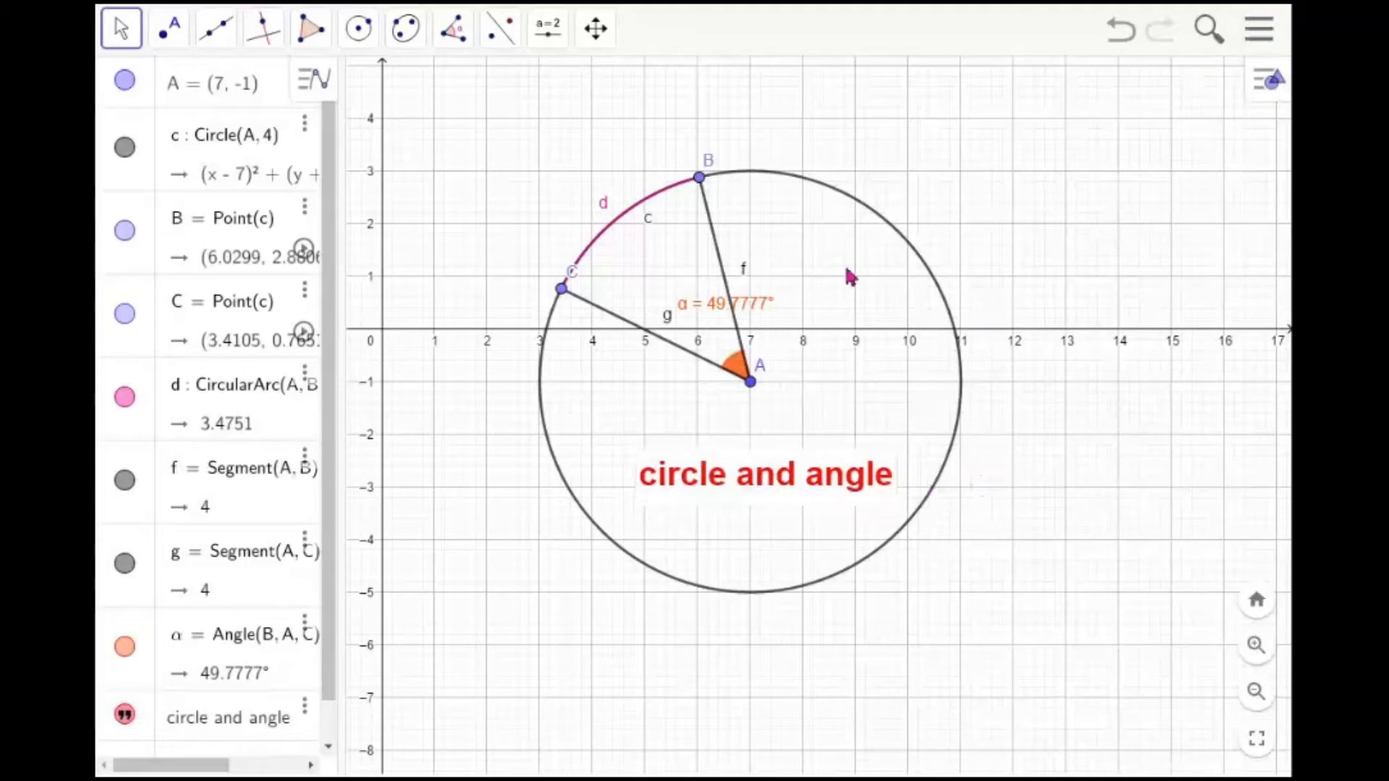
Try to download the graphics view as an exported image
{"action": "left_click", "coordinate": [1262, 45]}
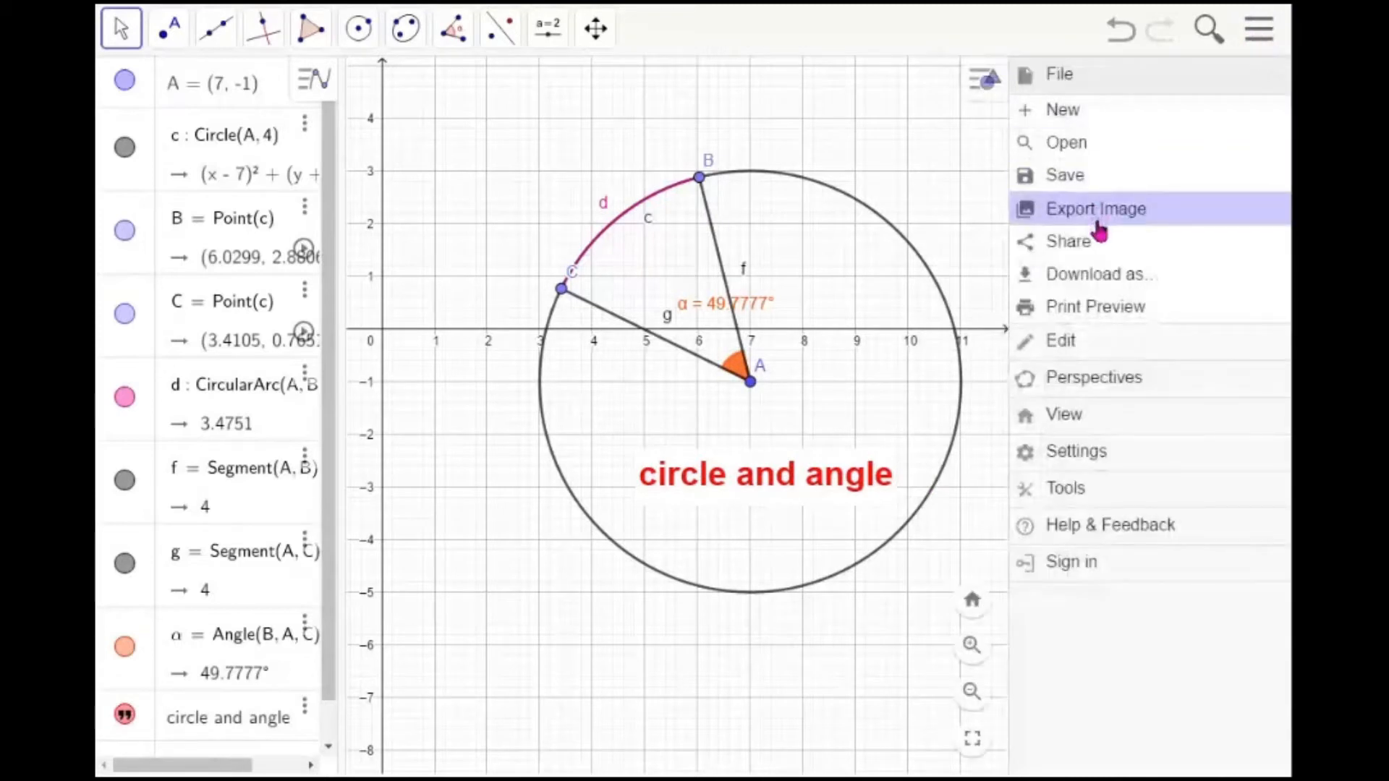
{"action": "left_click", "coordinate": [1097, 211]}
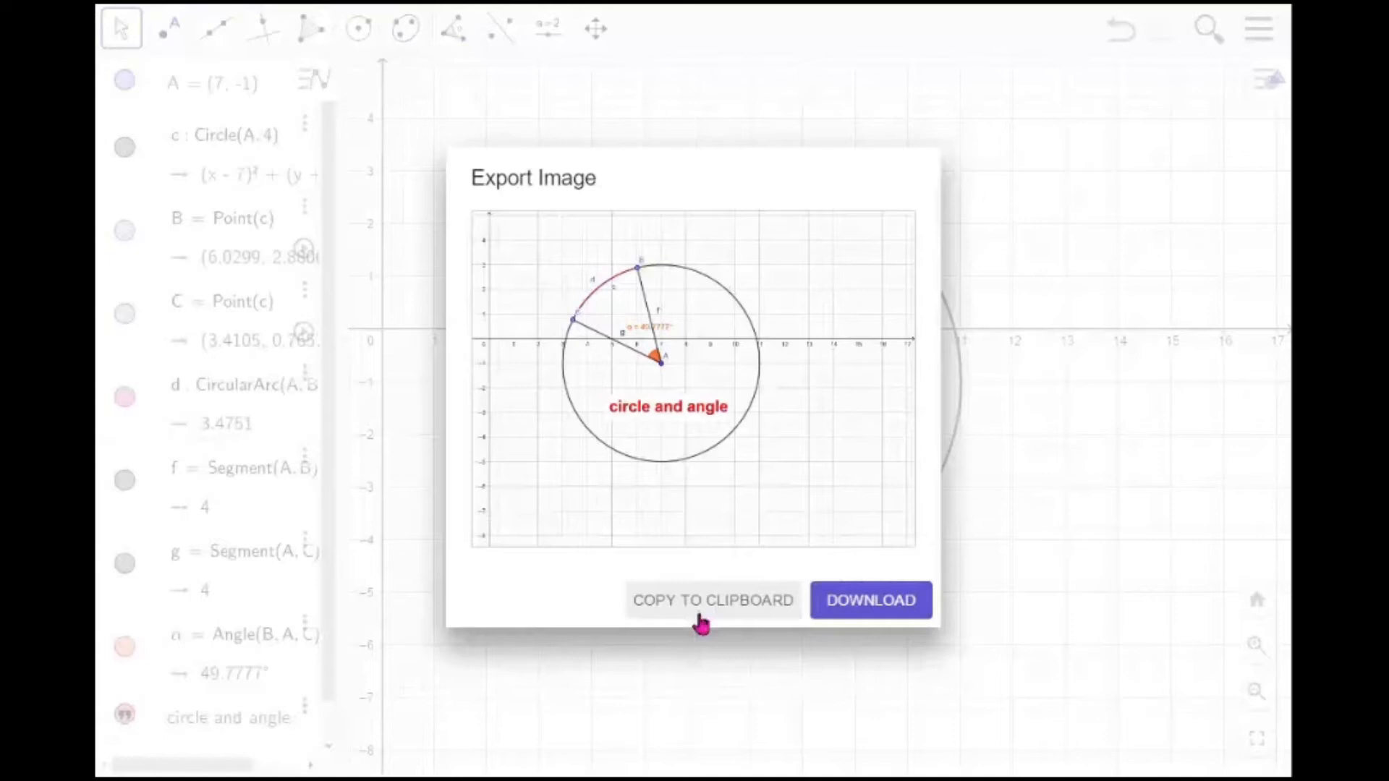
{"action": "left_click", "coordinate": [884, 612]}
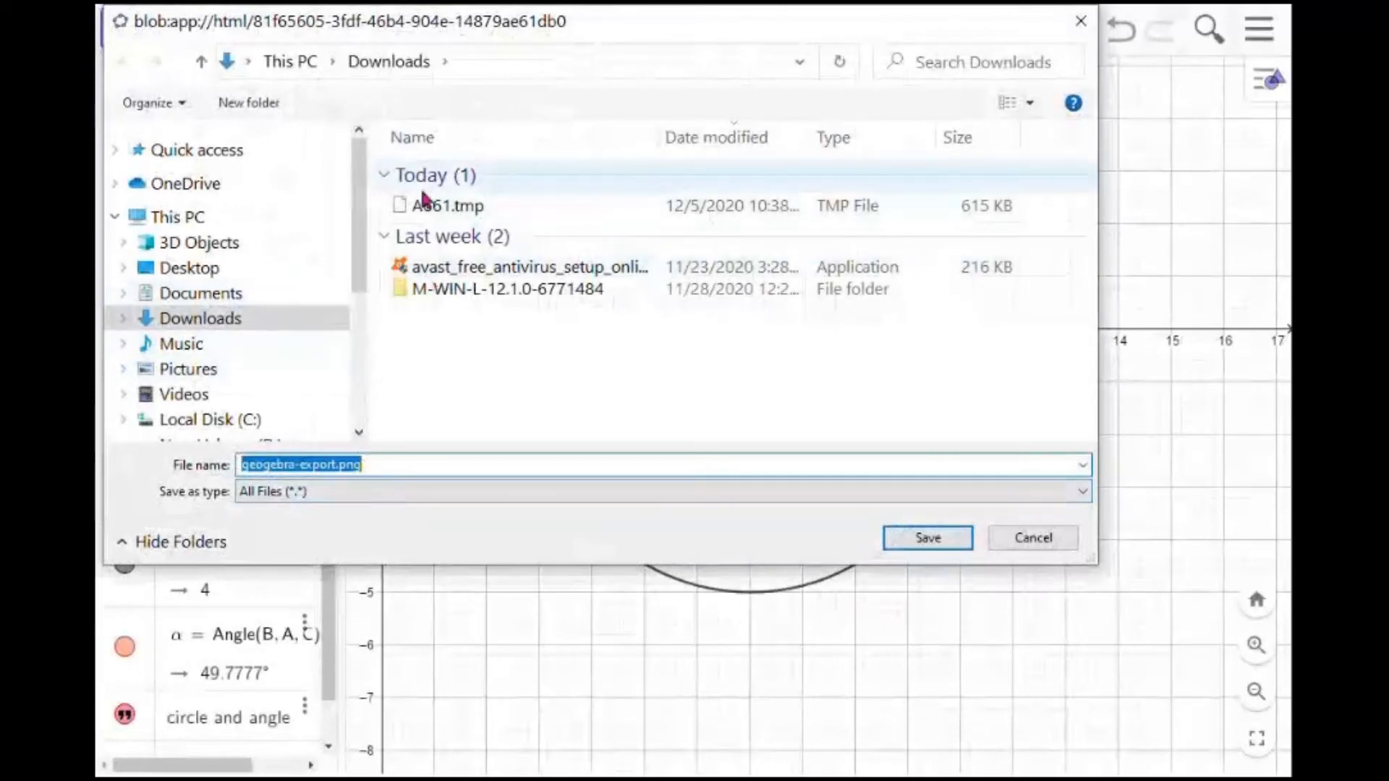
{"action": "left_click", "coordinate": [1046, 541]}
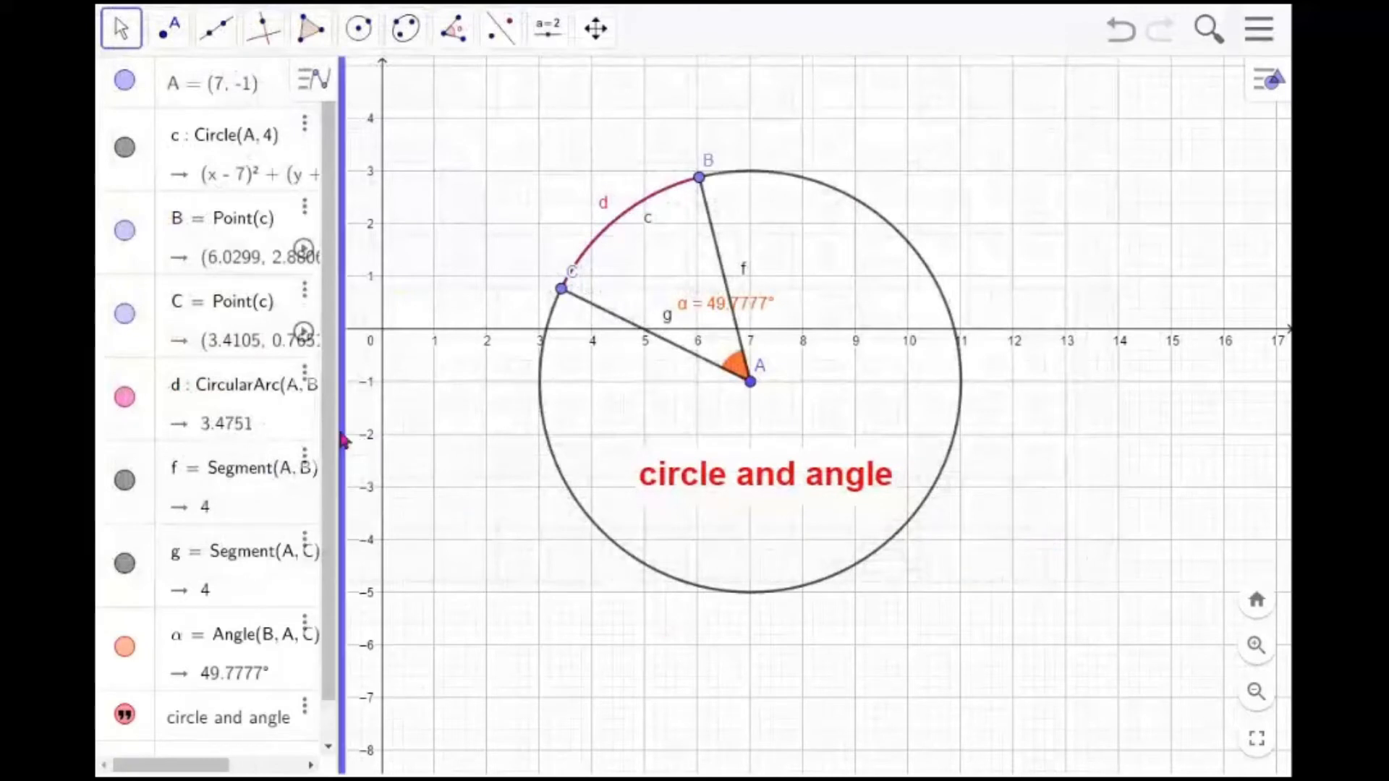
Widen the algebra view so its full definitions are readable
{"action": "left_click_drag", "start_coordinate": [343, 440], "coordinate": [467, 438]}
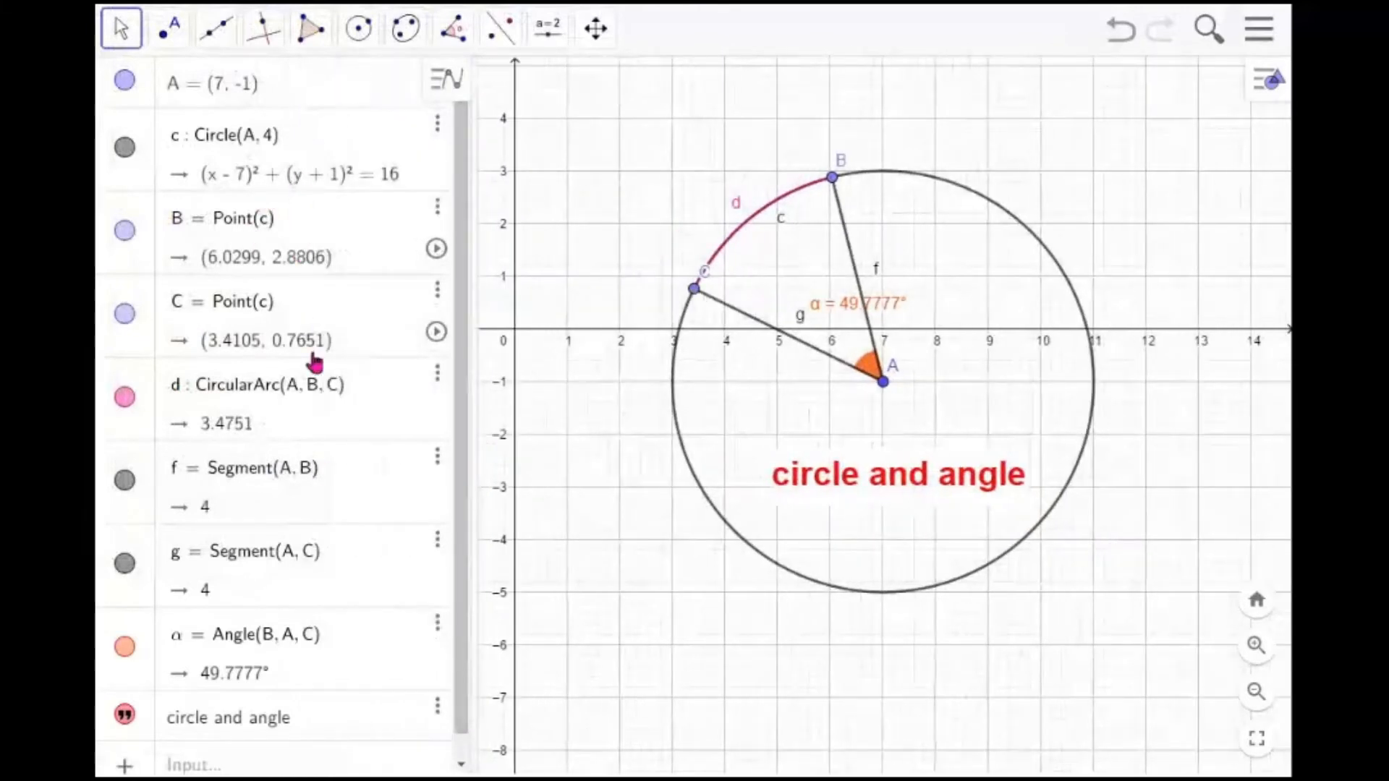
{"action": "left_click_drag", "start_coordinate": [474, 483], "coordinate": [445, 484]}
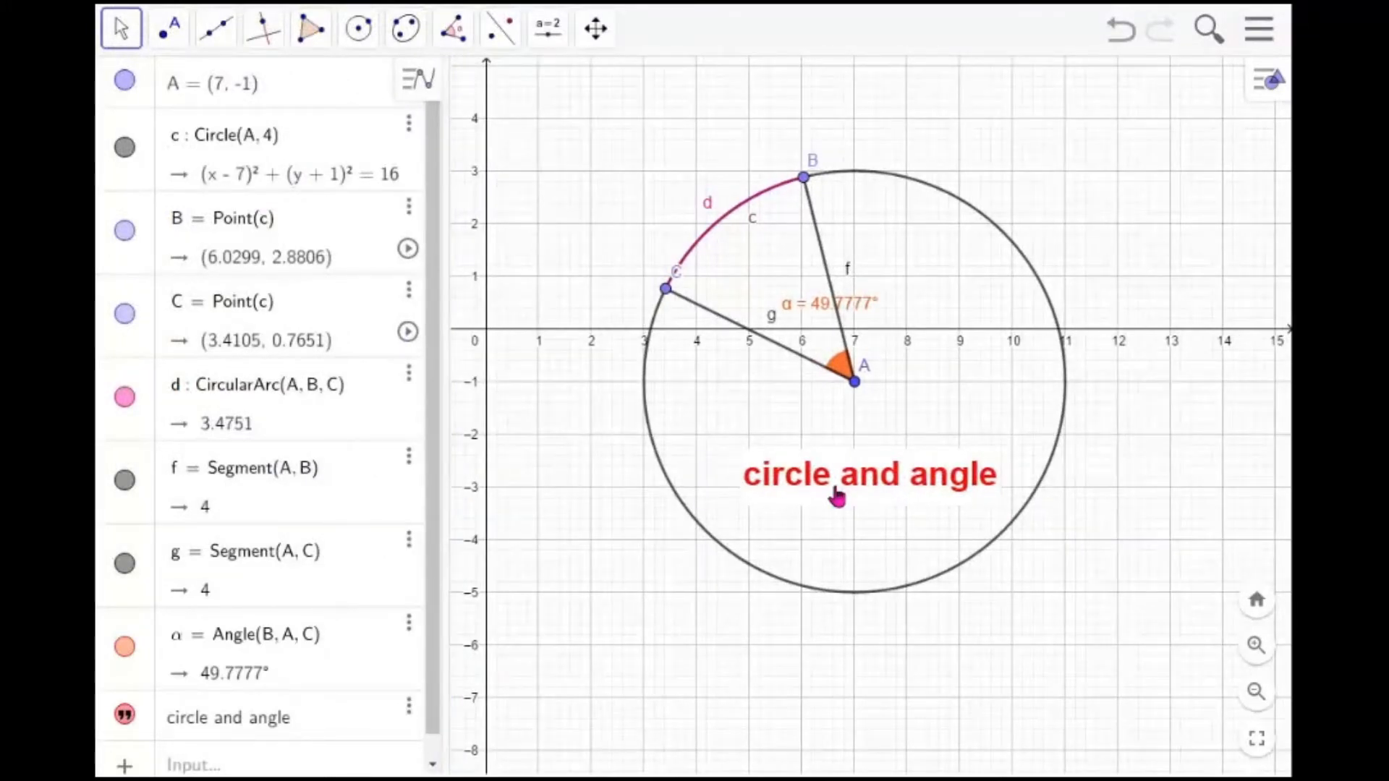
Try to save the construction as geogebra-export.ggb
{"action": "left_click", "coordinate": [1261, 40]}
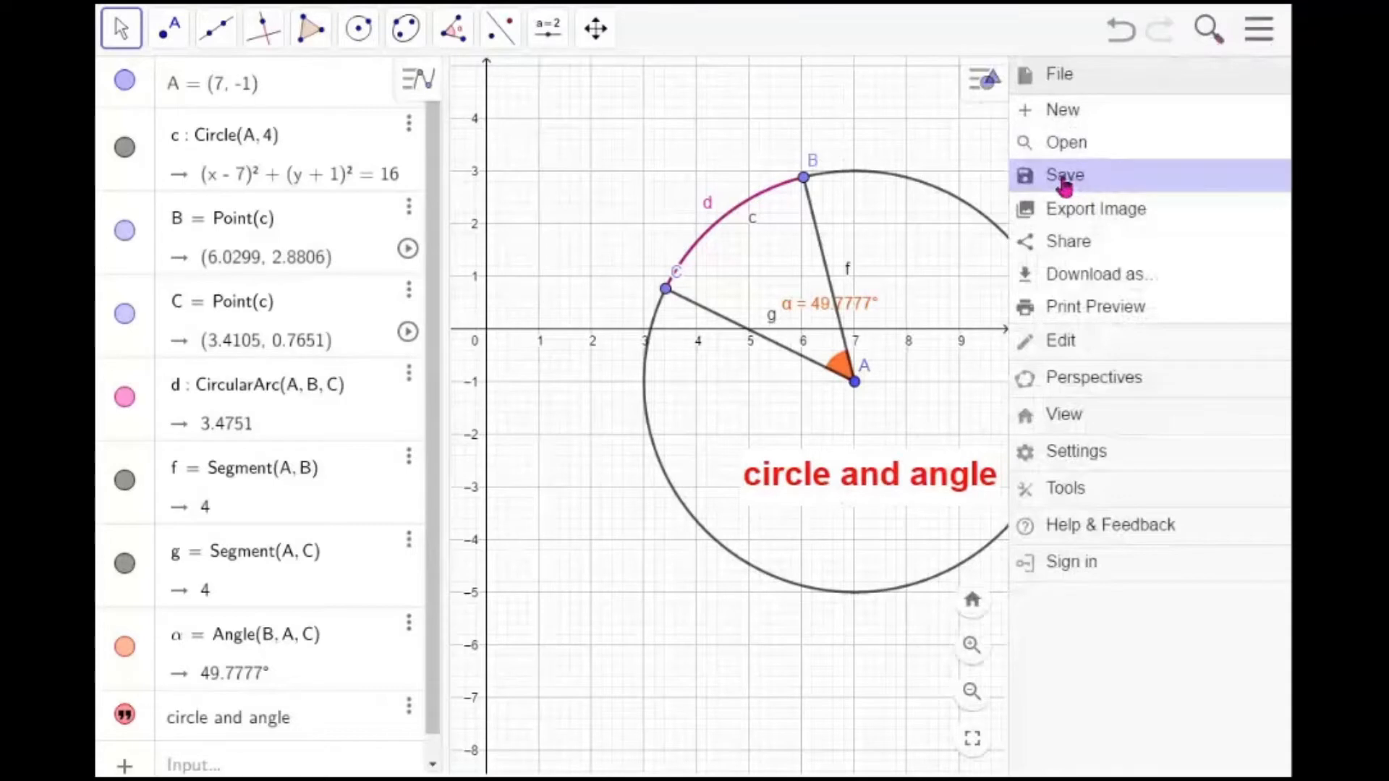
{"action": "left_click", "coordinate": [1064, 181]}
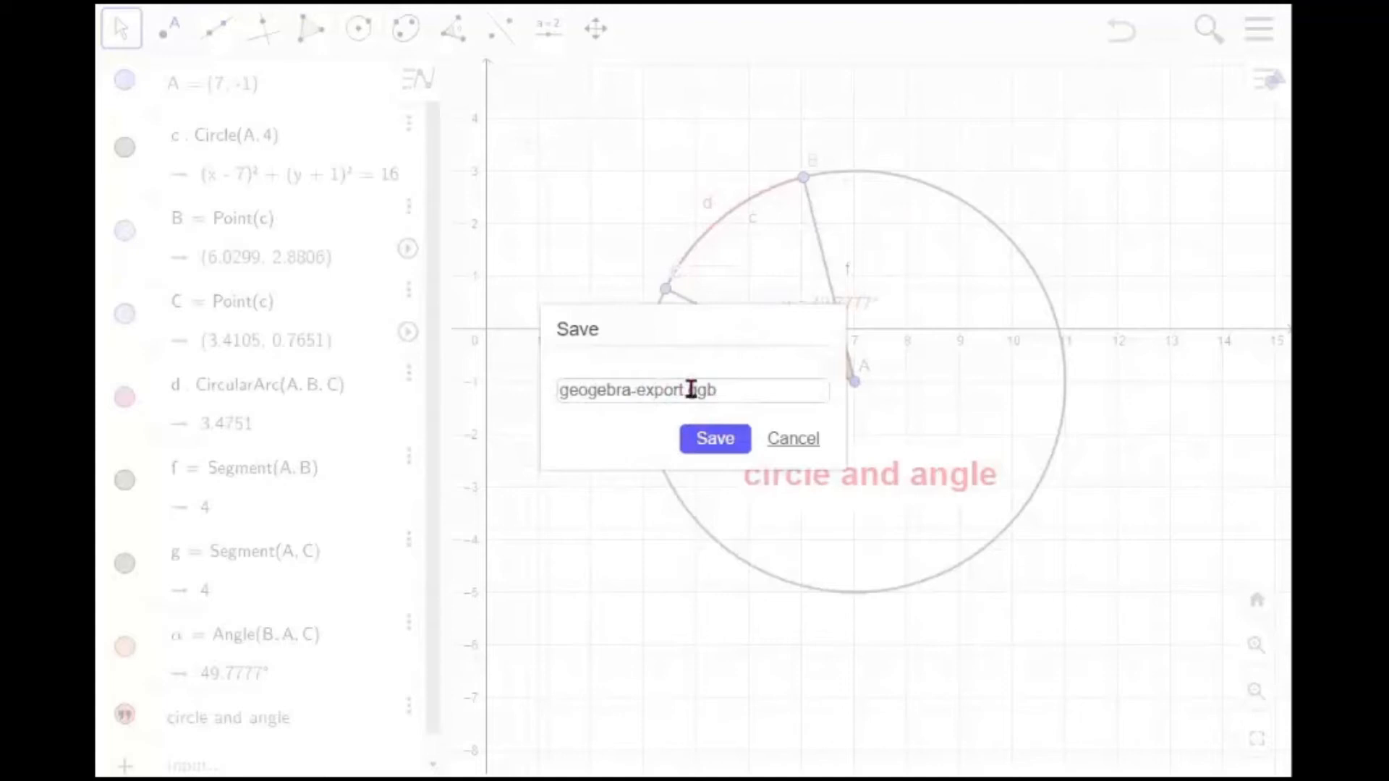
{"action": "left_click", "coordinate": [728, 438]}
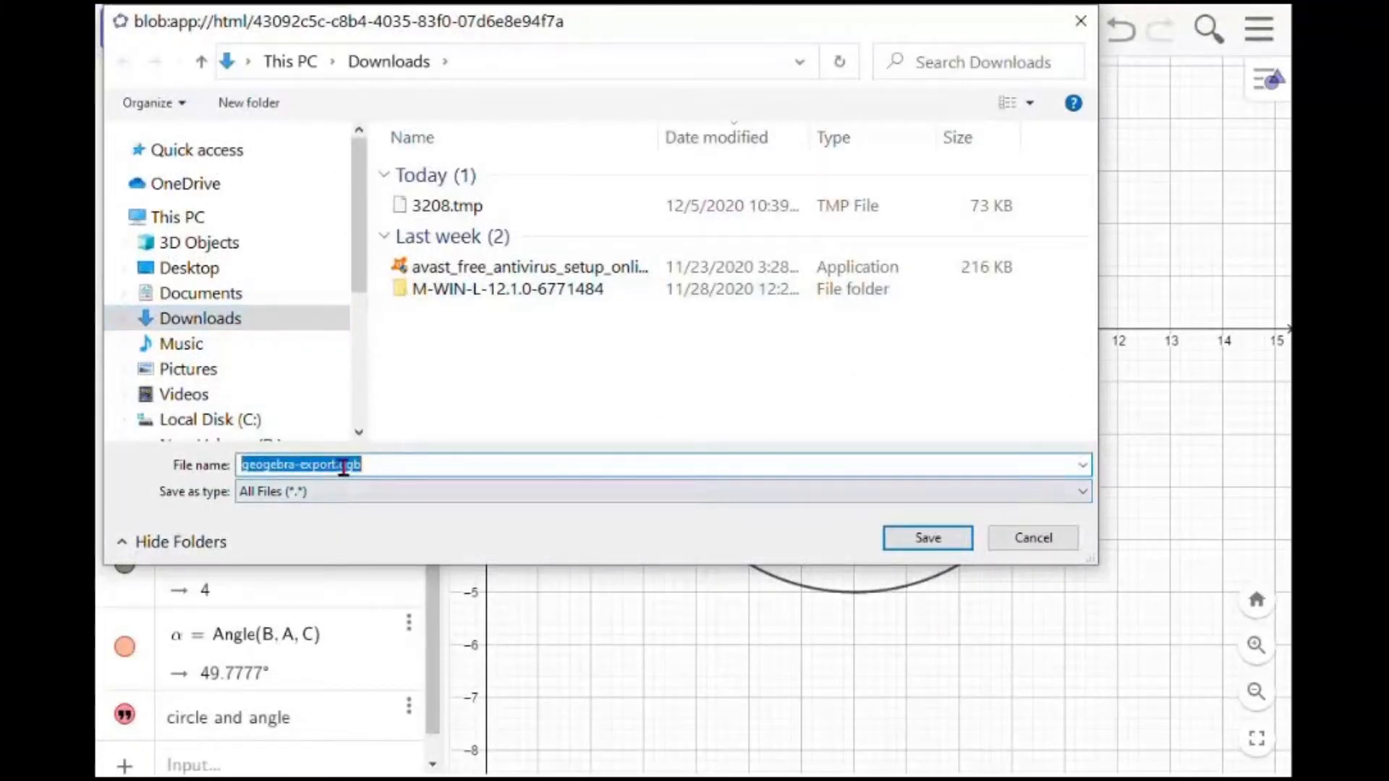
{"action": "left_click", "coordinate": [1035, 543]}
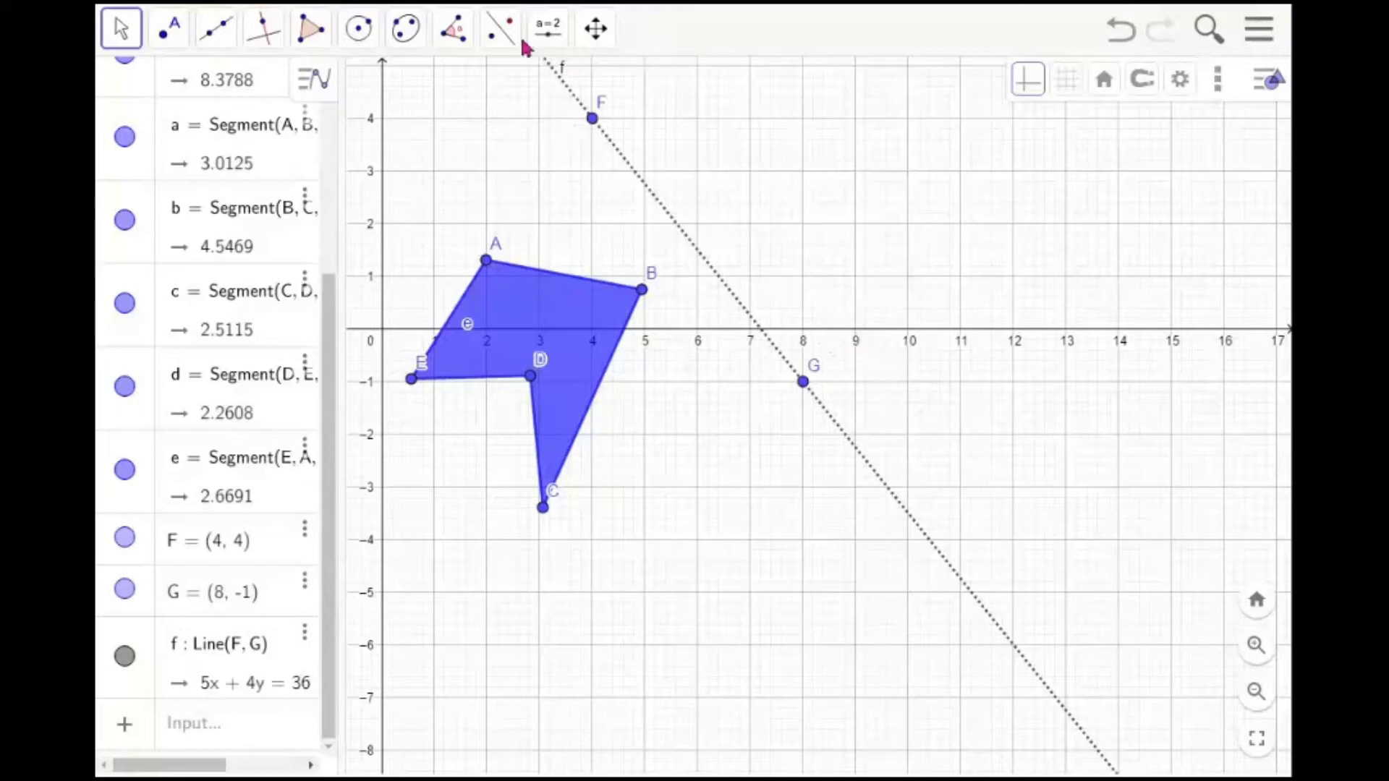
Reflect the polygon ABCDE about line f with the Reflect about Line tool
{"action": "left_click", "coordinate": [495, 45]}
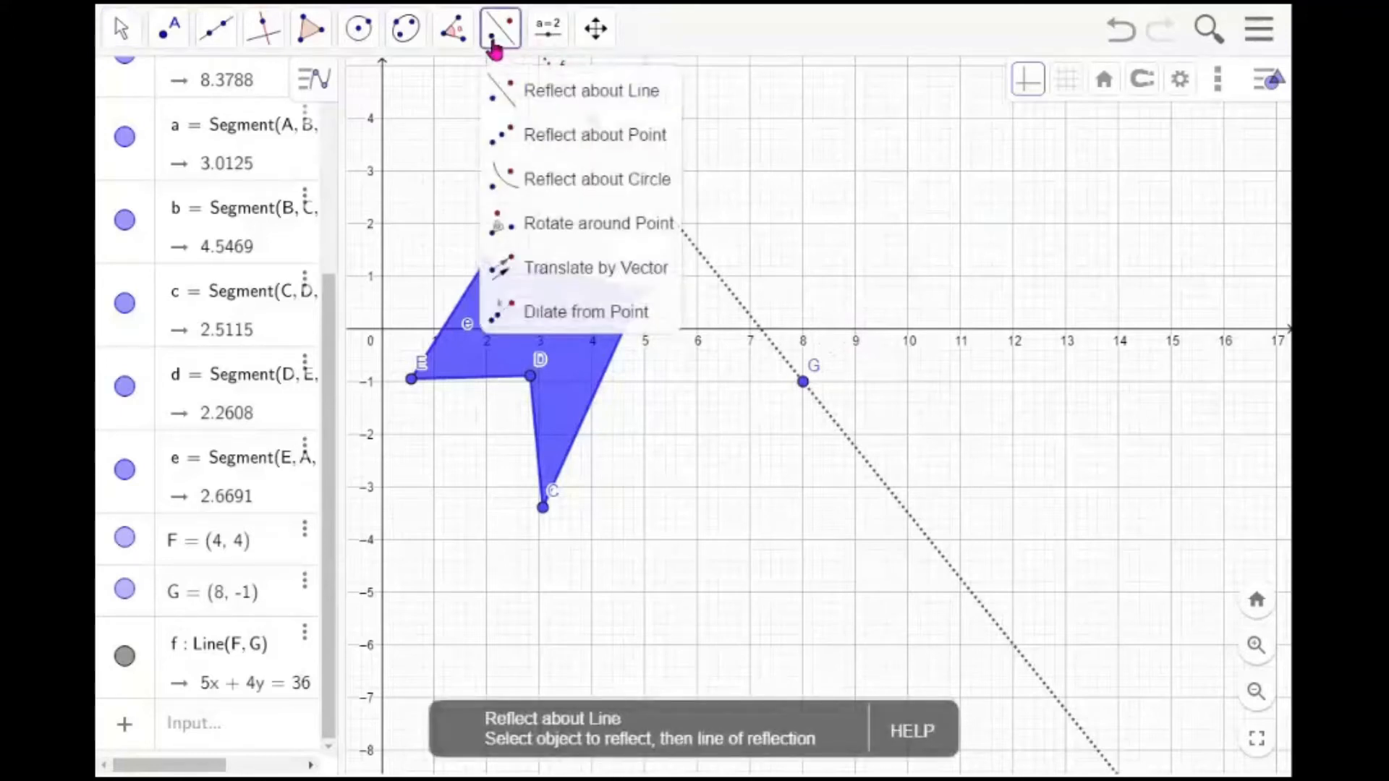
{"action": "left_click", "coordinate": [546, 92]}
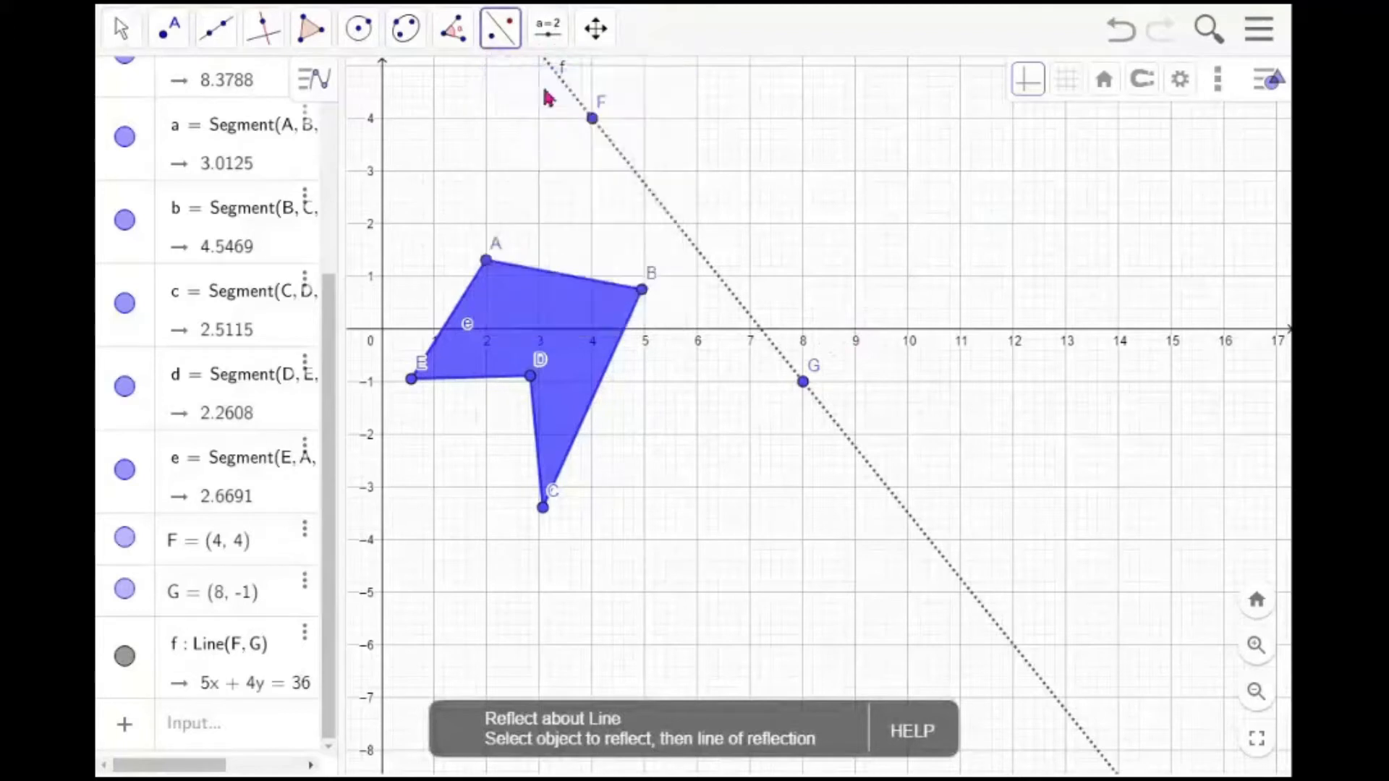
{"action": "left_click", "coordinate": [581, 312]}
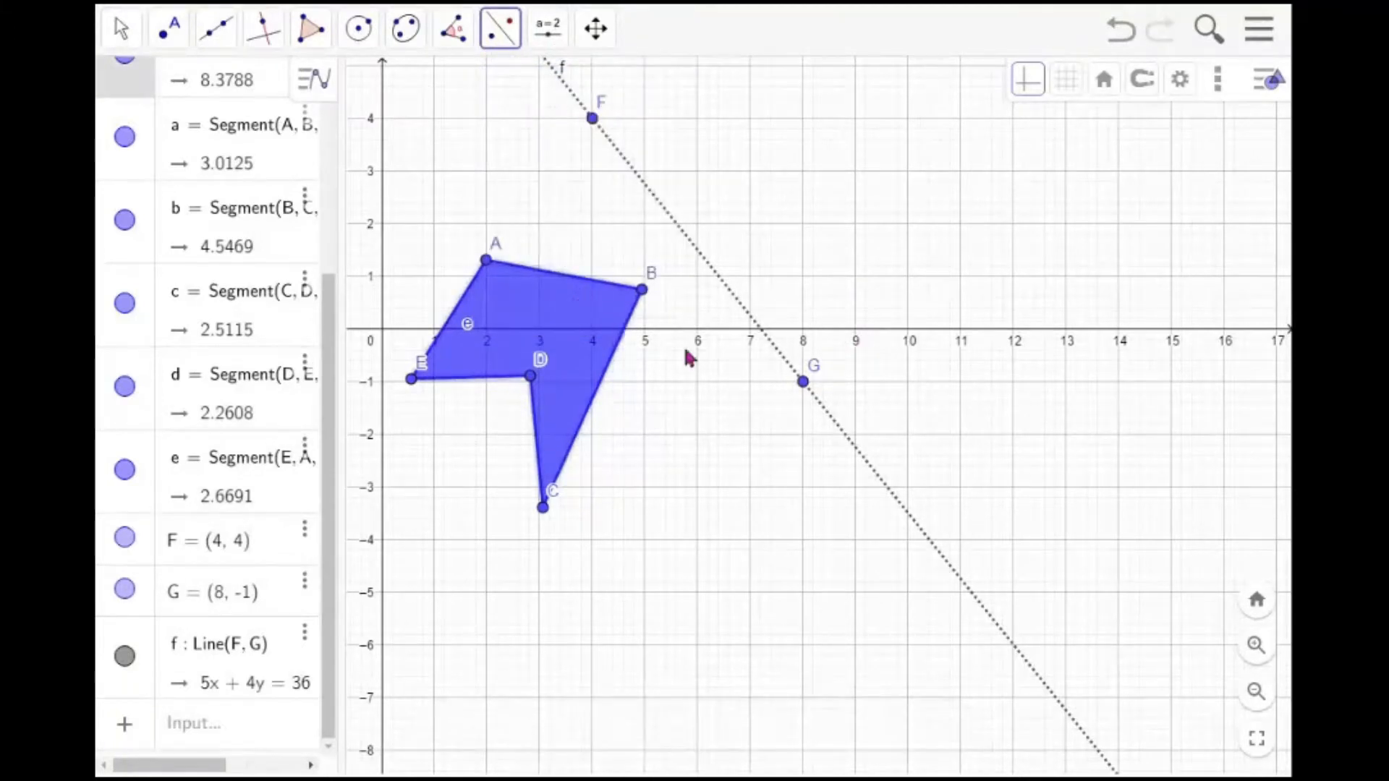
{"action": "left_click", "coordinate": [767, 351]}
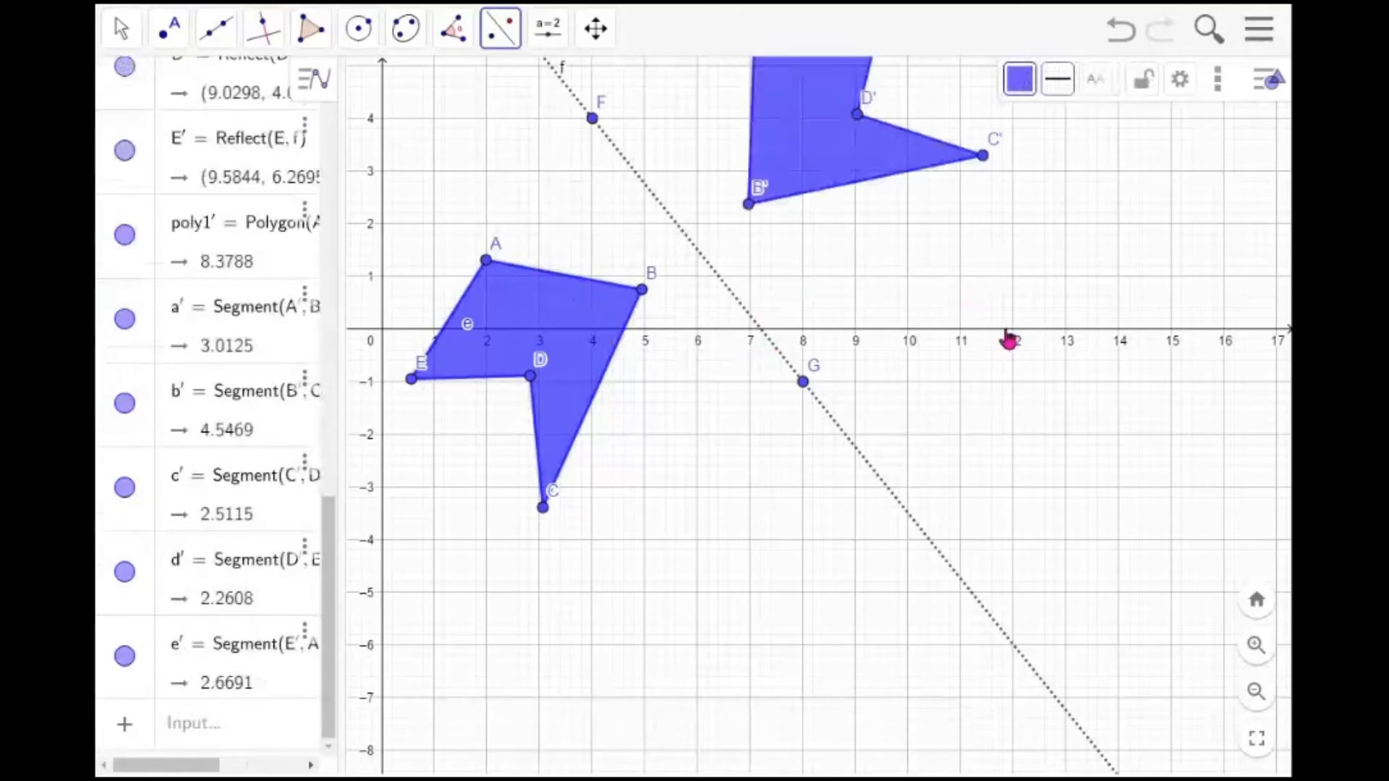
{"action": "key", "text": "Escape"}
Move point G to about (8.6, -1.8) so the mirror line and reflected polygon shift
{"action": "left_click_drag", "start_coordinate": [987, 287], "coordinate": [986, 455]}
{"action": "scroll", "coordinate": [987, 455], "scroll_direction": "down", "scroll_amount": 3}
{"action": "scroll", "coordinate": [987, 455], "scroll_direction": "up", "scroll_amount": 2}
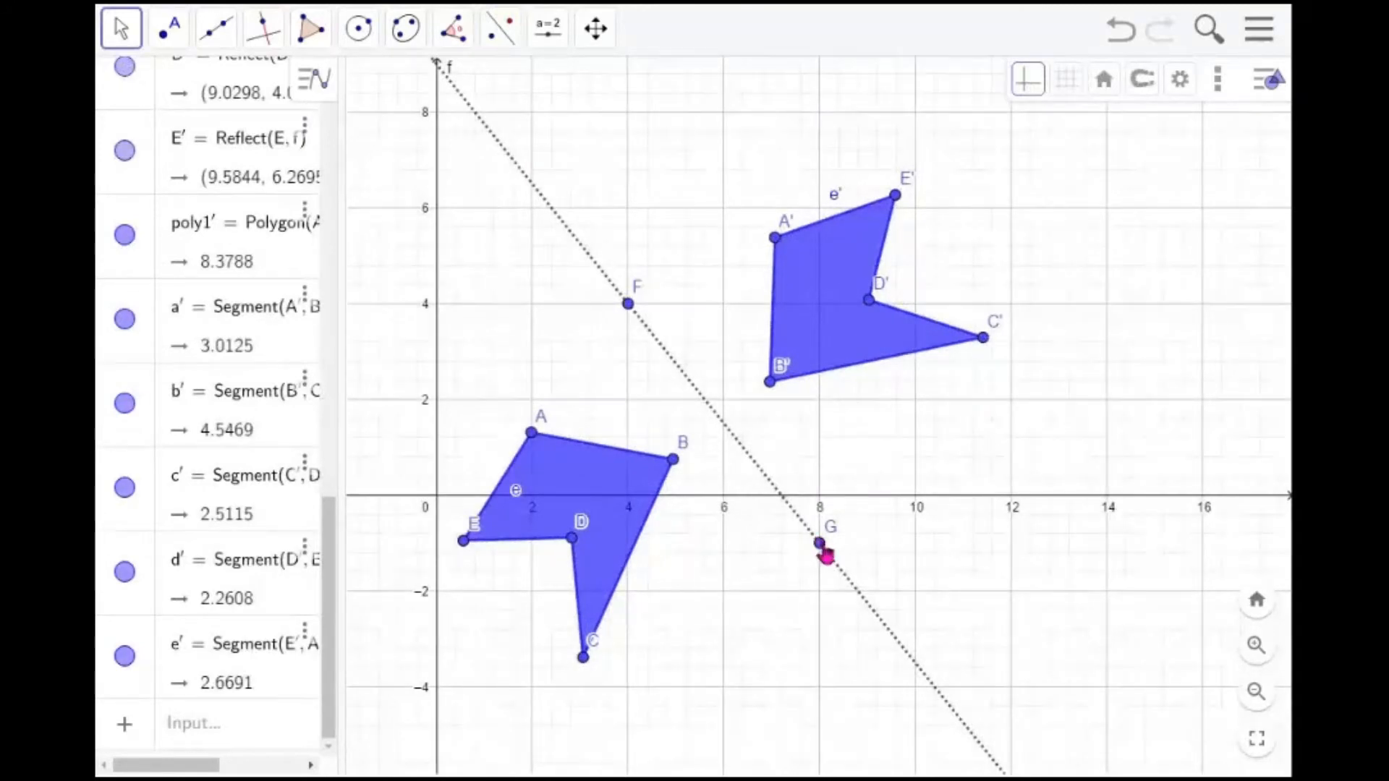
{"action": "left_click_drag", "start_coordinate": [826, 555], "coordinate": [847, 586]}
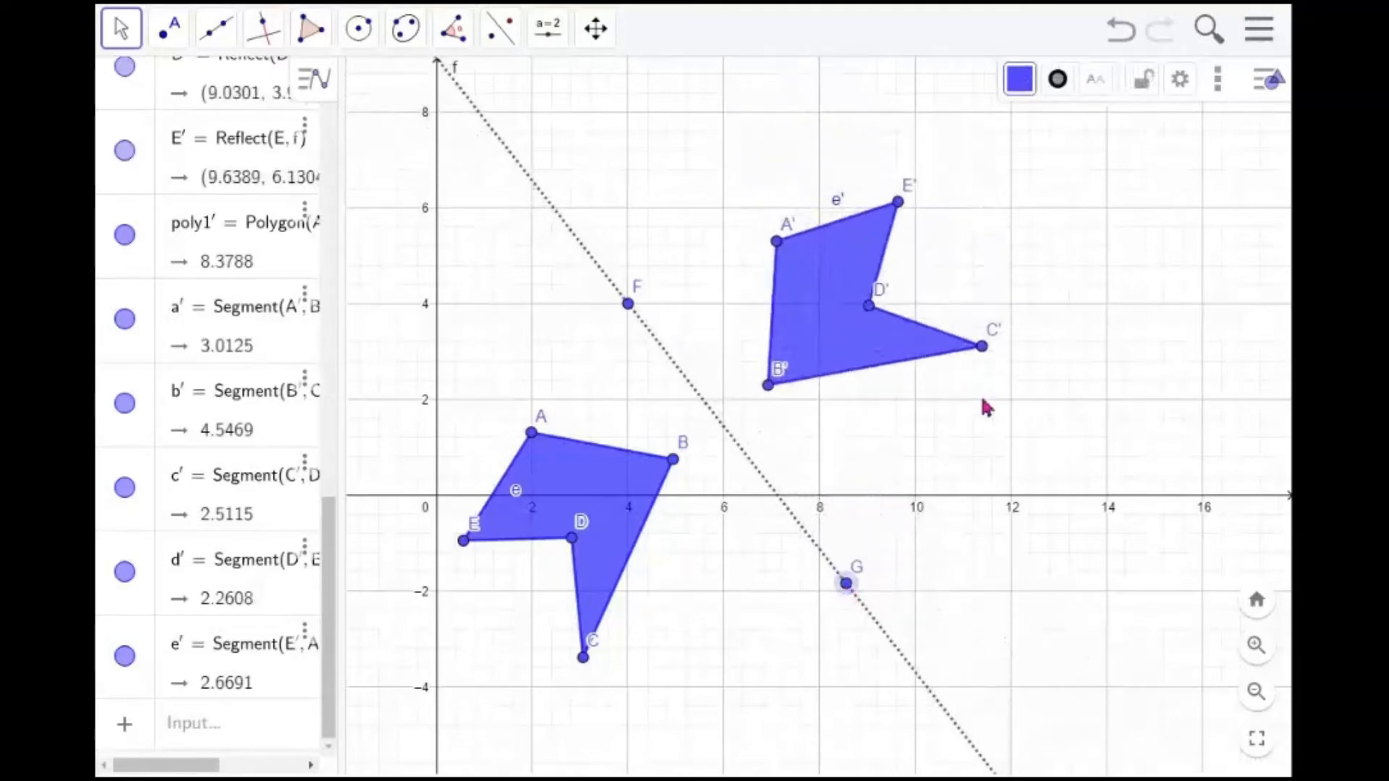
Remove the grid and hide the axes in the graphics view
{"action": "left_click", "coordinate": [1155, 364]}
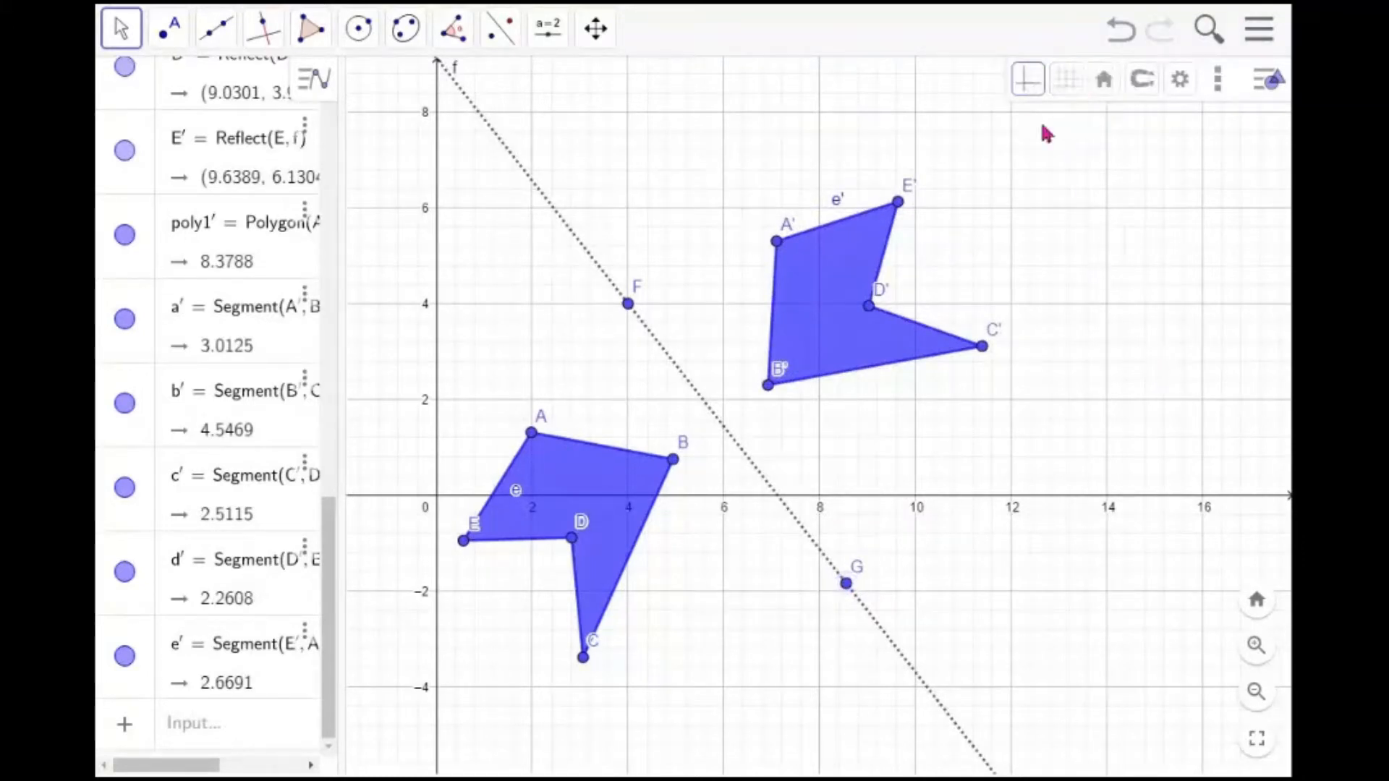
{"action": "left_click", "coordinate": [1075, 92]}
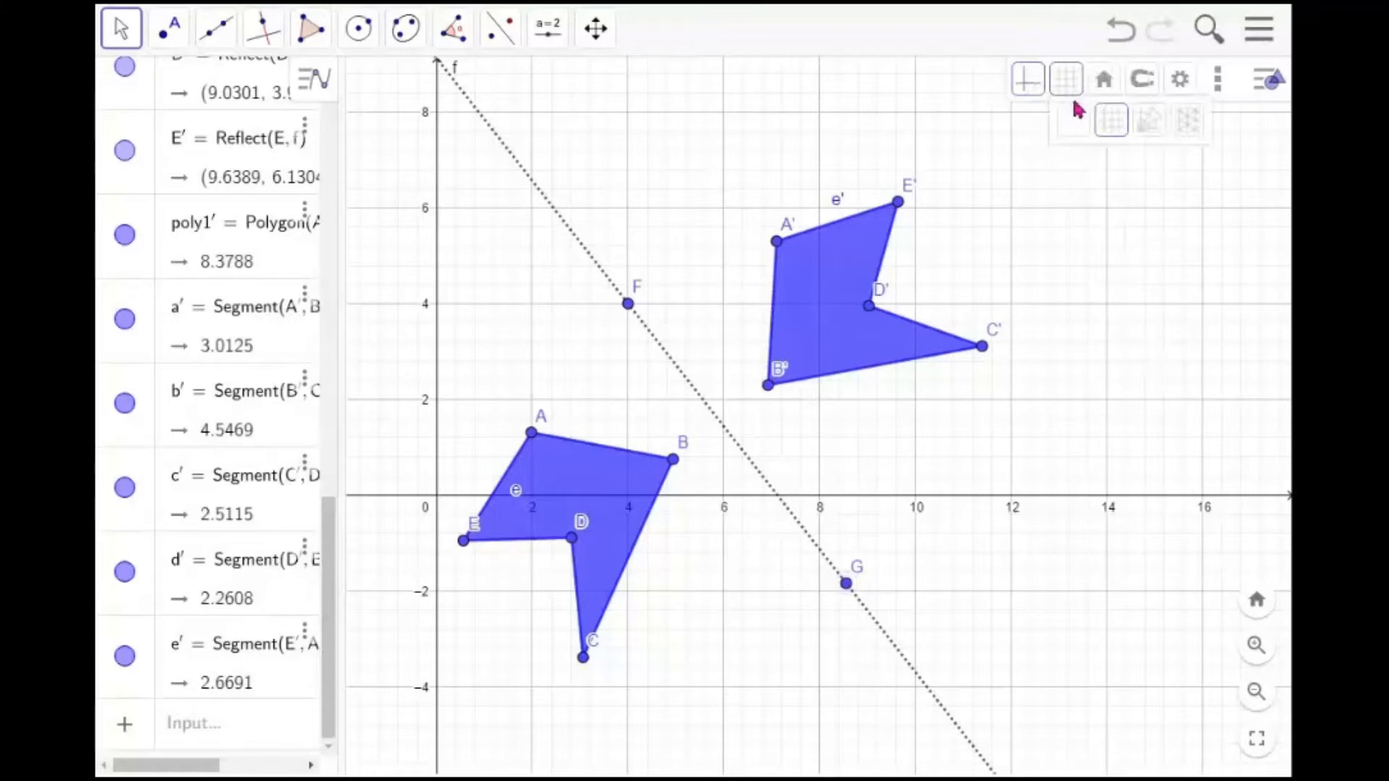
{"action": "left_click", "coordinate": [1074, 121]}
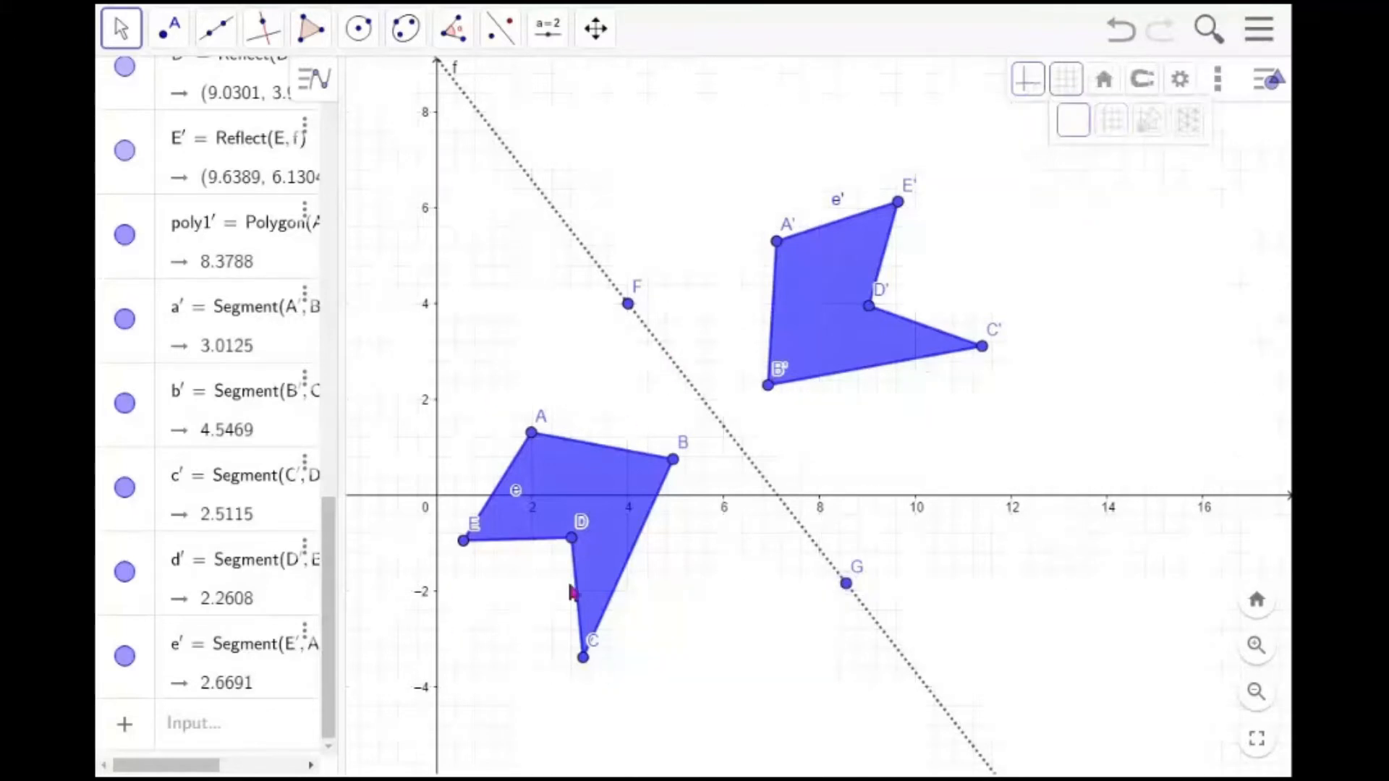
{"action": "left_click", "coordinate": [1032, 82]}
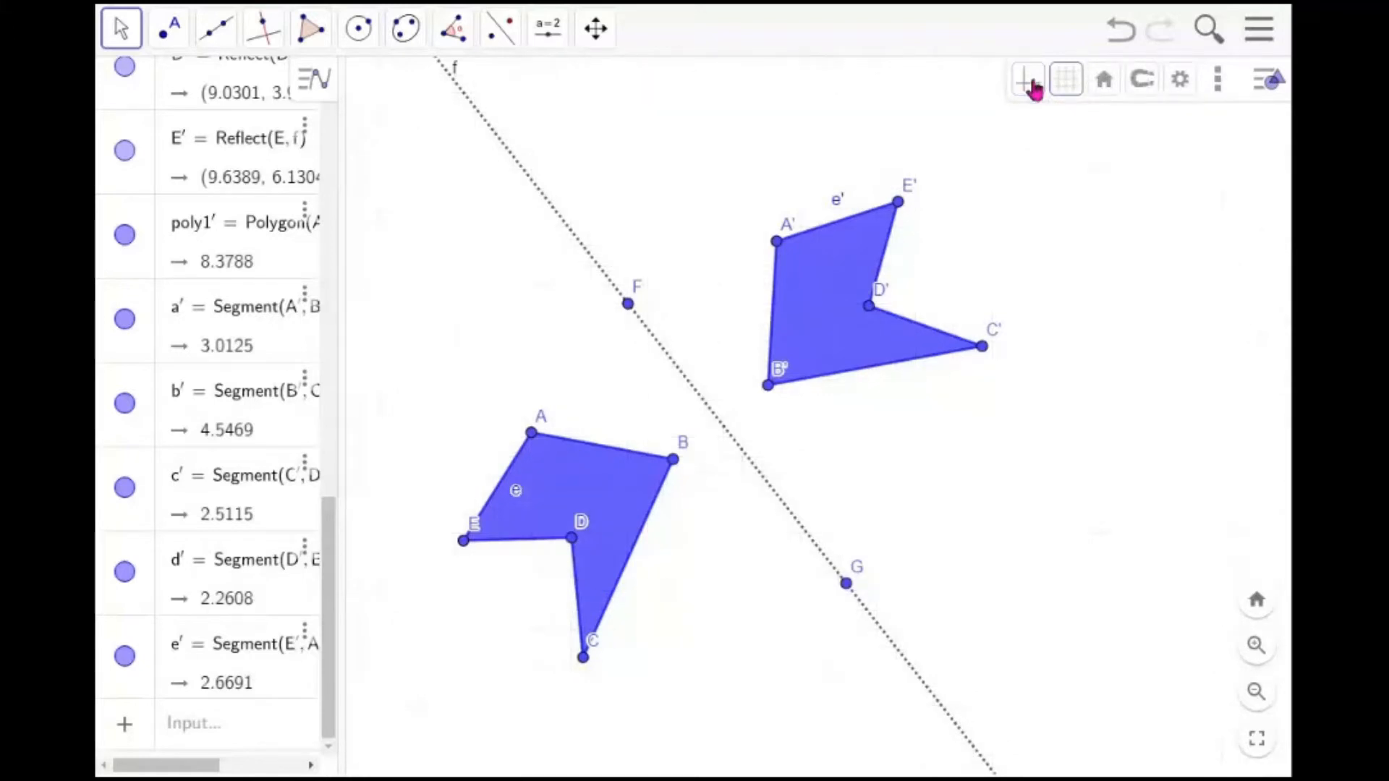
Show the axes again and set the grid to major gridlines only
{"action": "left_click", "coordinate": [1034, 87]}
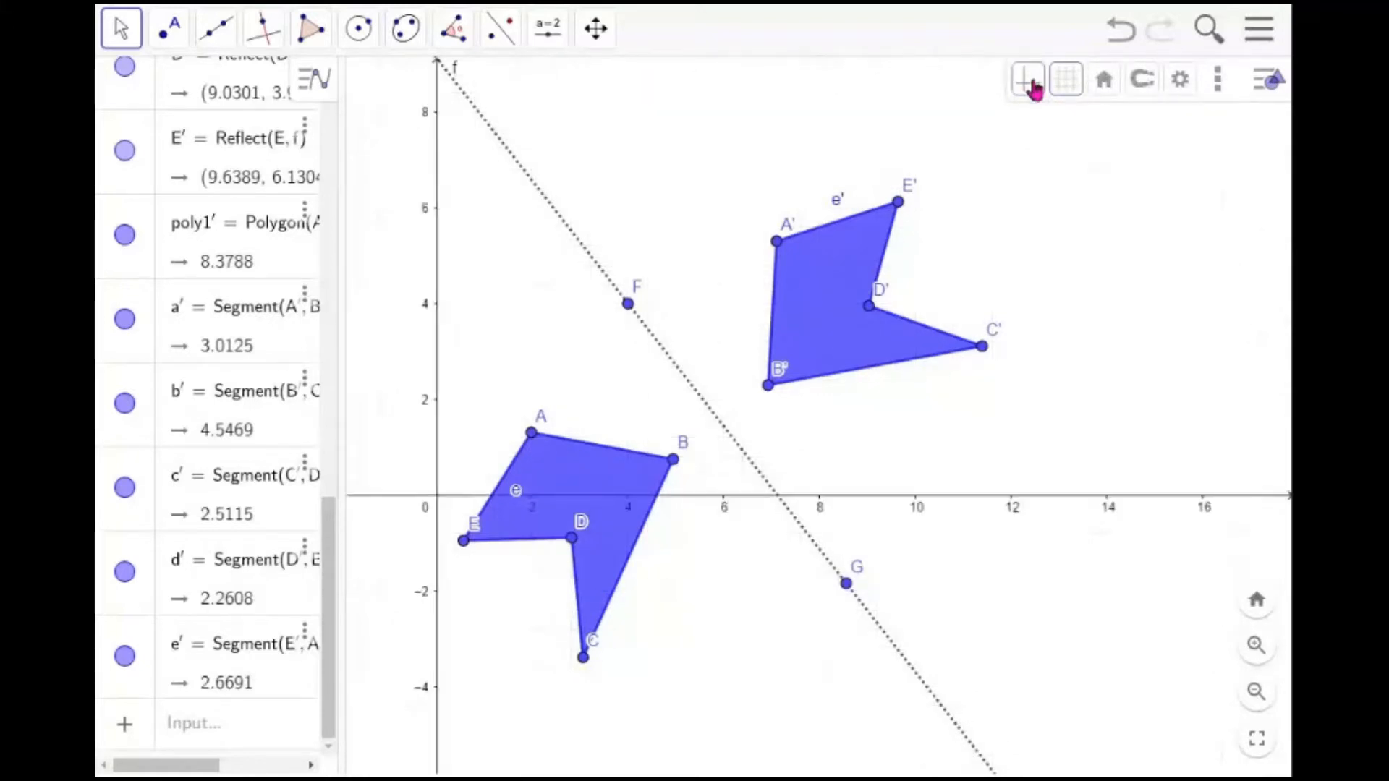
{"action": "left_click", "coordinate": [1068, 88]}
{"action": "left_click", "coordinate": [1114, 130]}
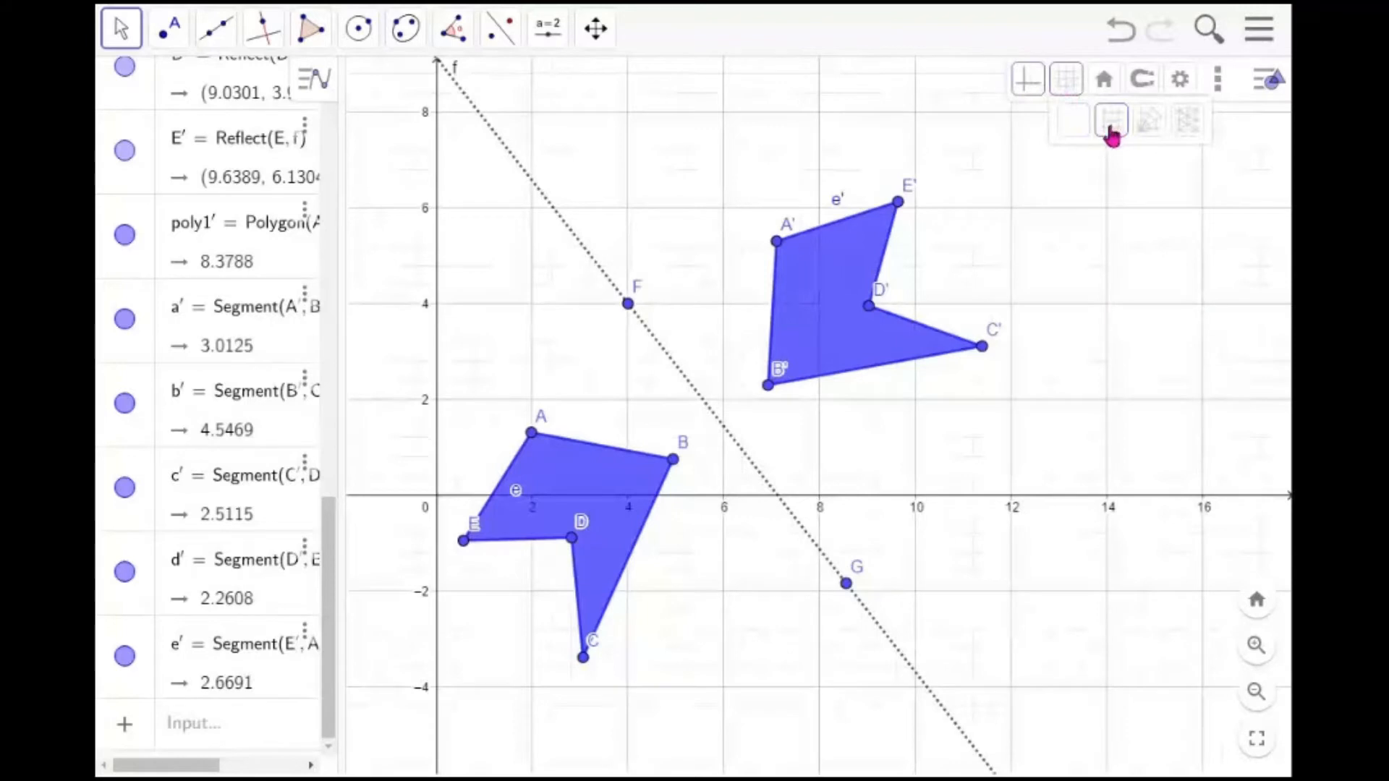
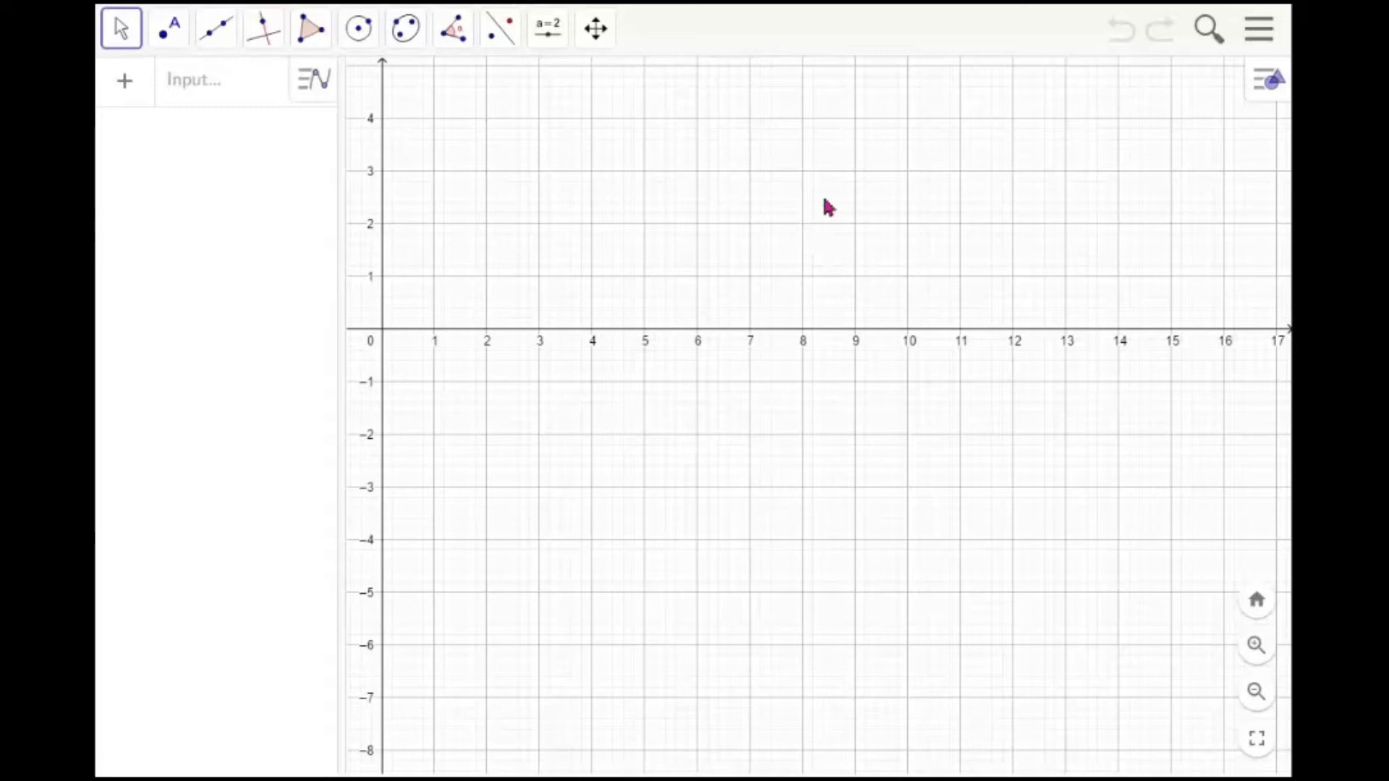
Insert the image use2.jpg from the Desktop and shrink it by moving its corner points B and A closer together
{"action": "left_click", "coordinate": [554, 47]}
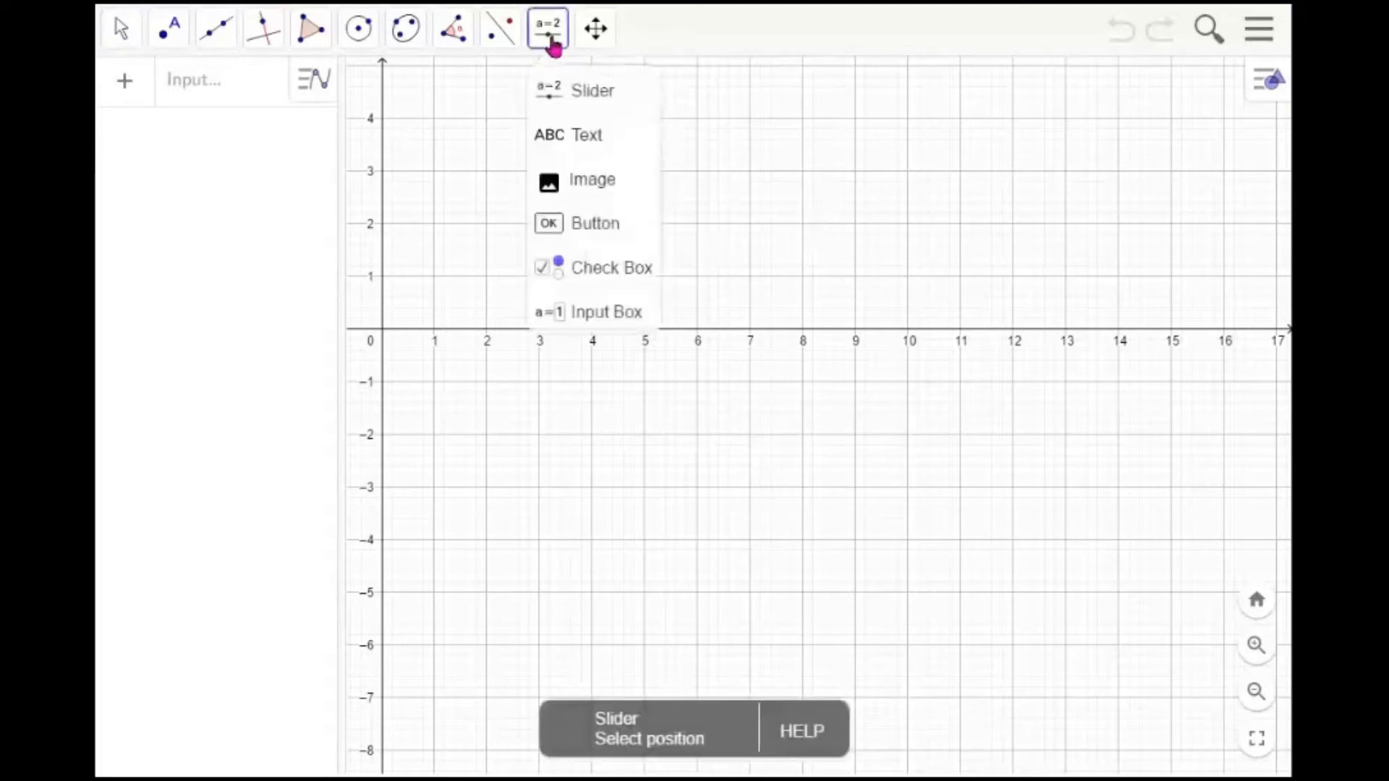
{"action": "left_click", "coordinate": [593, 190]}
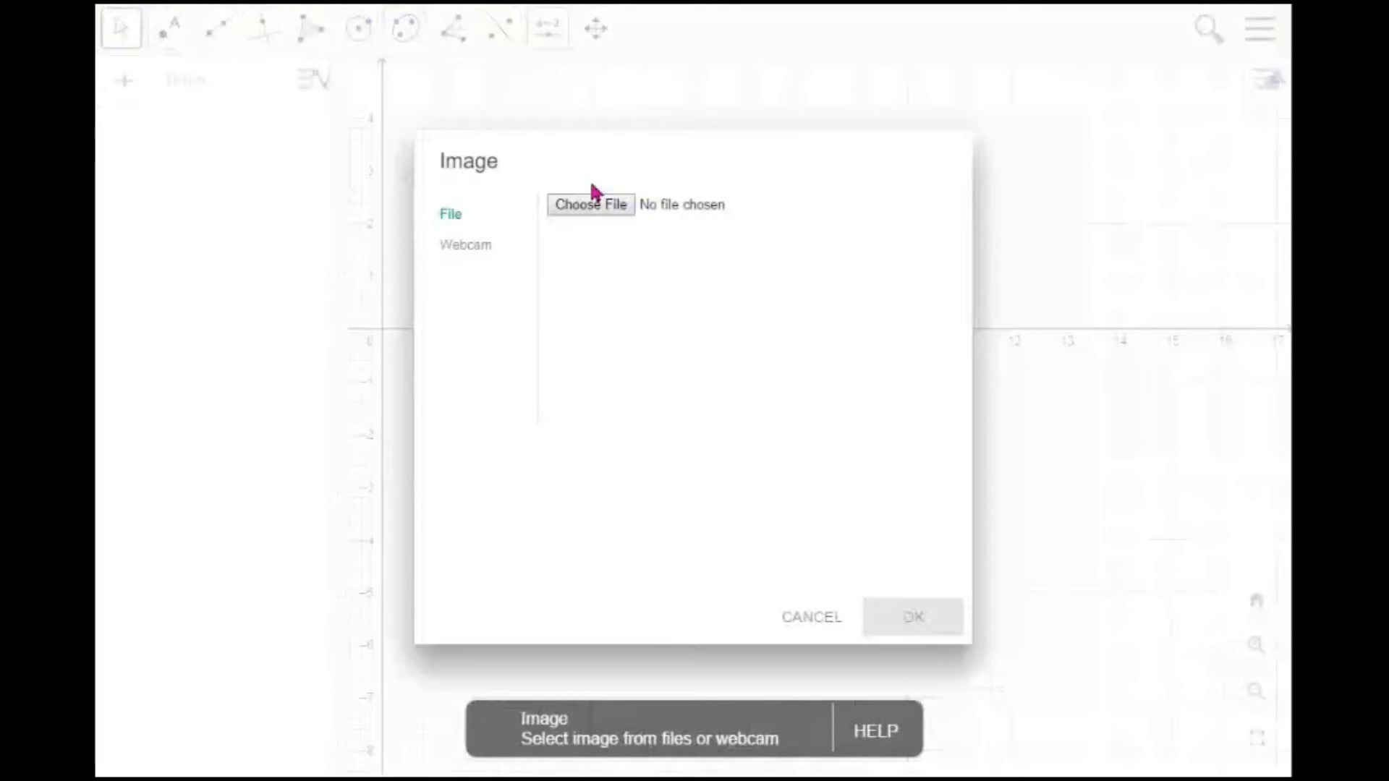
{"action": "left_click", "coordinate": [611, 215]}
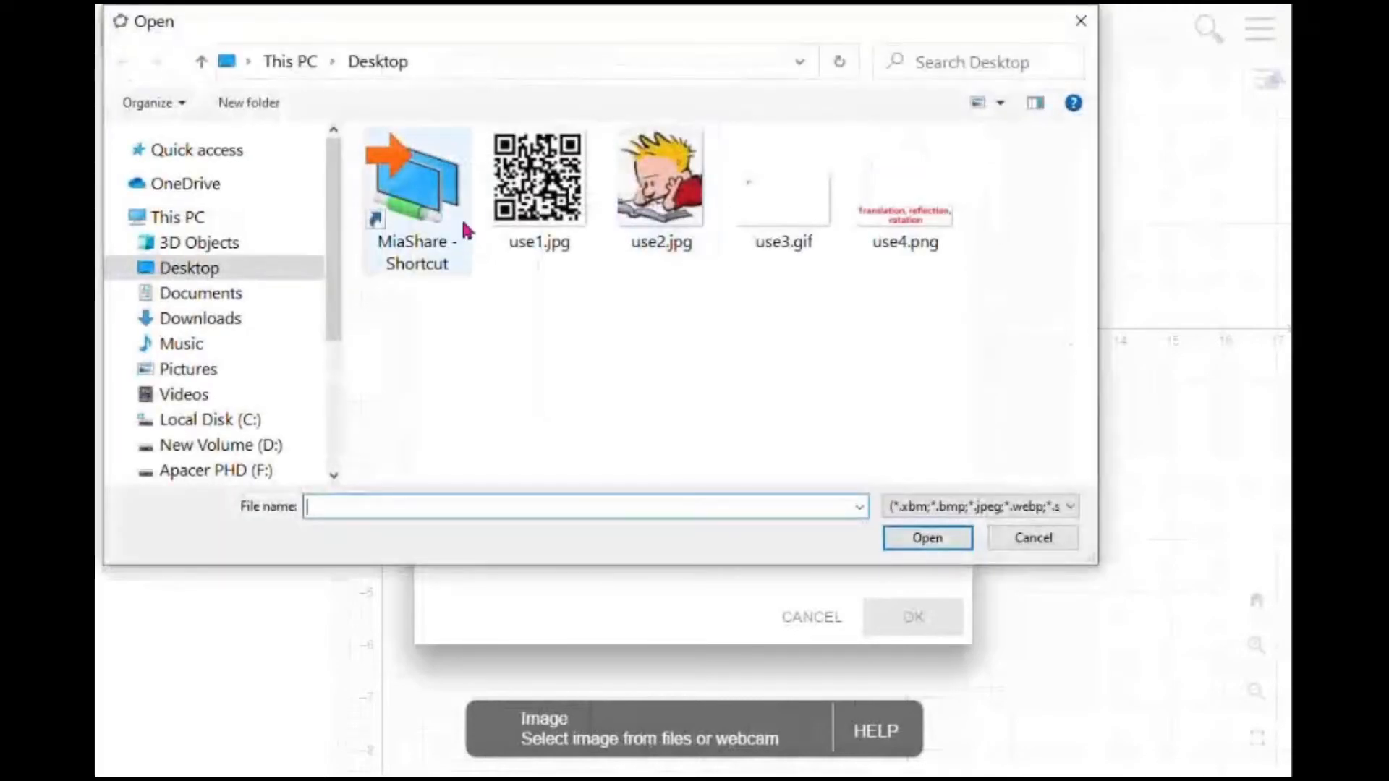
{"action": "left_click", "coordinate": [707, 246]}
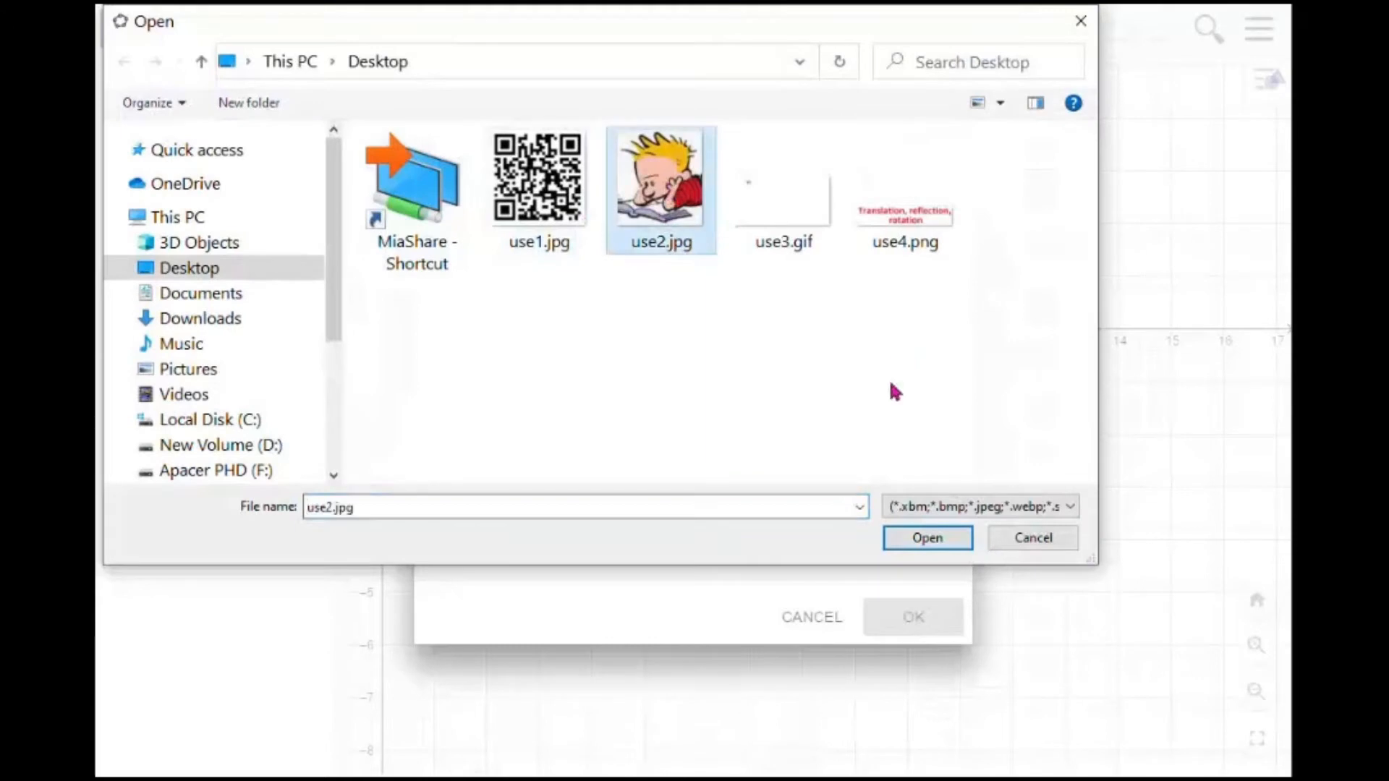
{"action": "left_click", "coordinate": [933, 543]}
{"action": "left_click", "coordinate": [911, 618]}
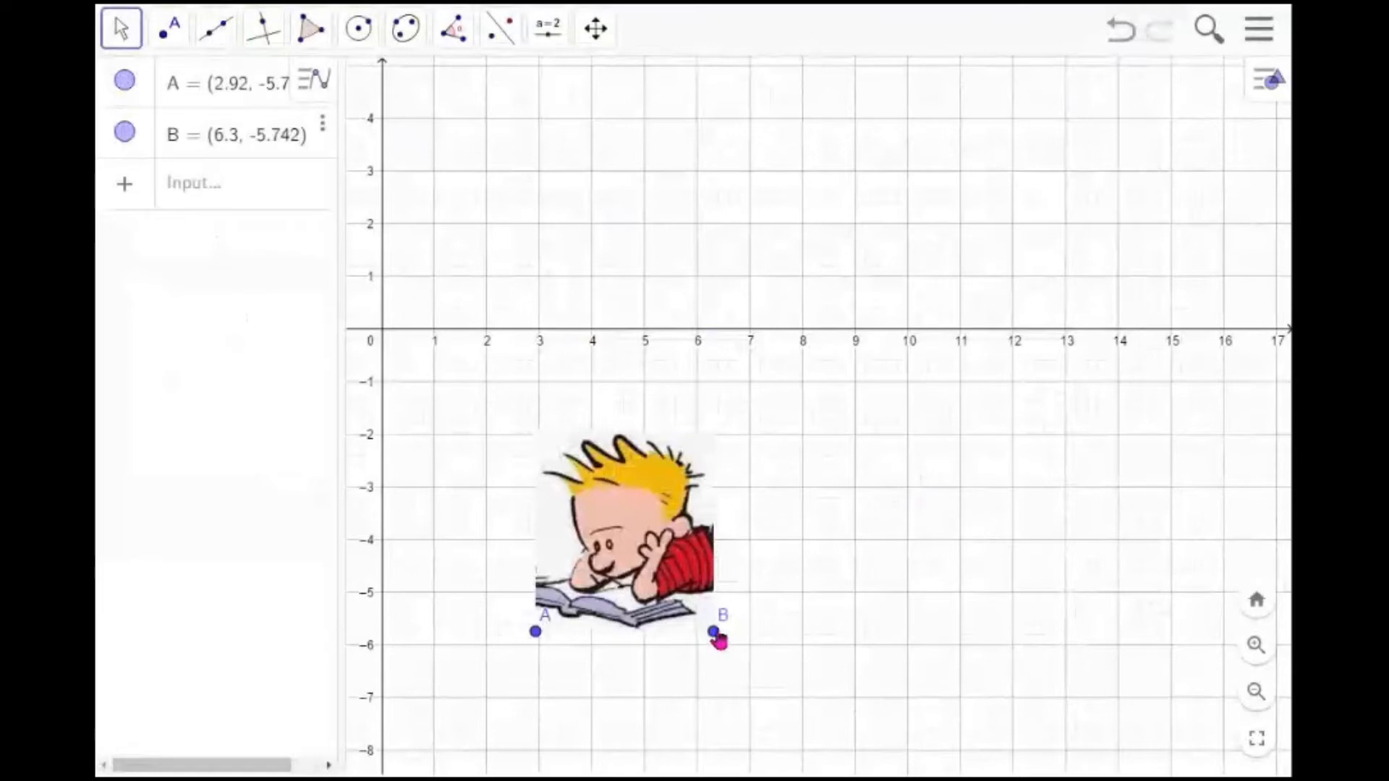
{"action": "left_click_drag", "start_coordinate": [718, 642], "coordinate": [666, 637]}
{"action": "mouse_move", "coordinate": [536, 639]}
{"action": "left_mouse_down"}
{"action": "mouse_move", "coordinate": [531, 680]}
{"action": "mouse_move", "coordinate": [586, 622]}
{"action": "mouse_move", "coordinate": [566, 647]}
{"action": "mouse_move", "coordinate": [547, 637]}
{"action": "left_mouse_up"}
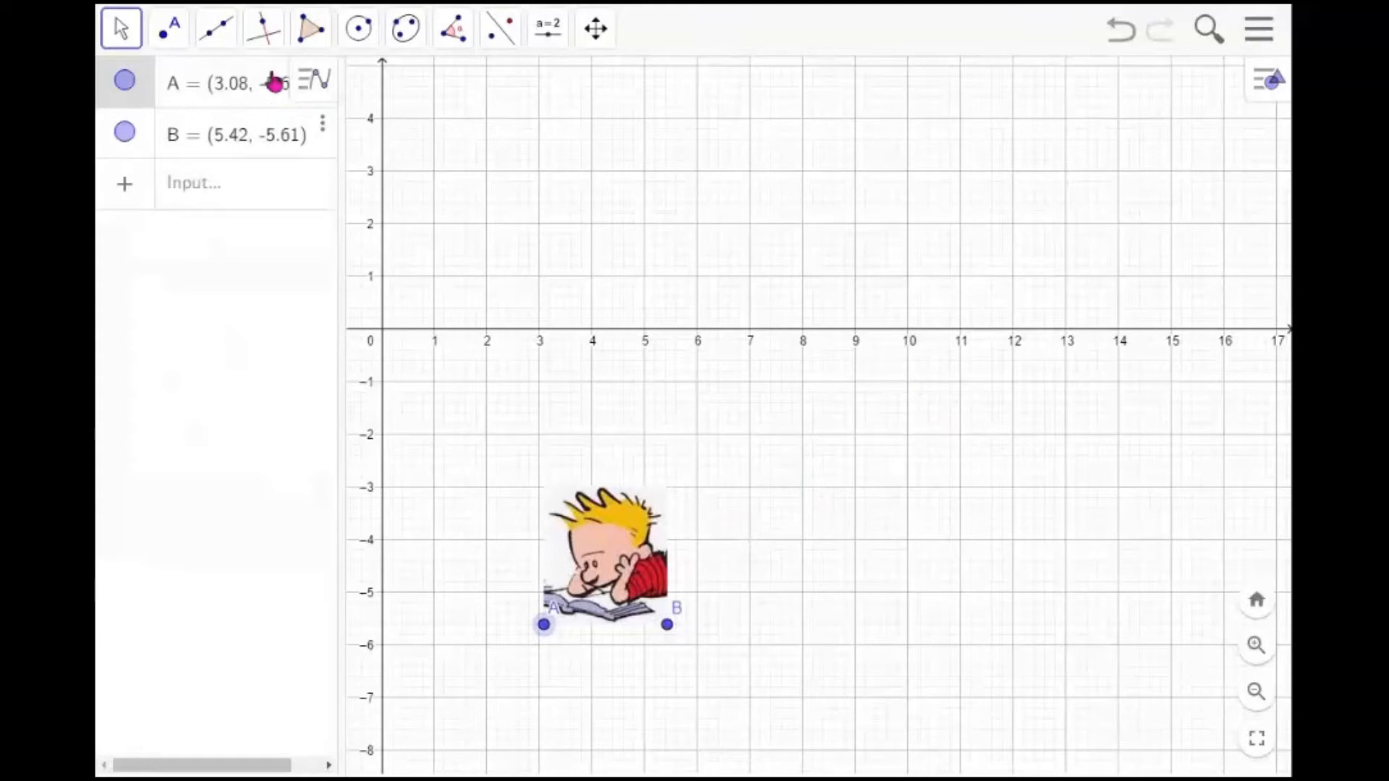
Draw line f through new points at (2, 2) and (8, -4)
{"action": "left_click", "coordinate": [217, 32]}
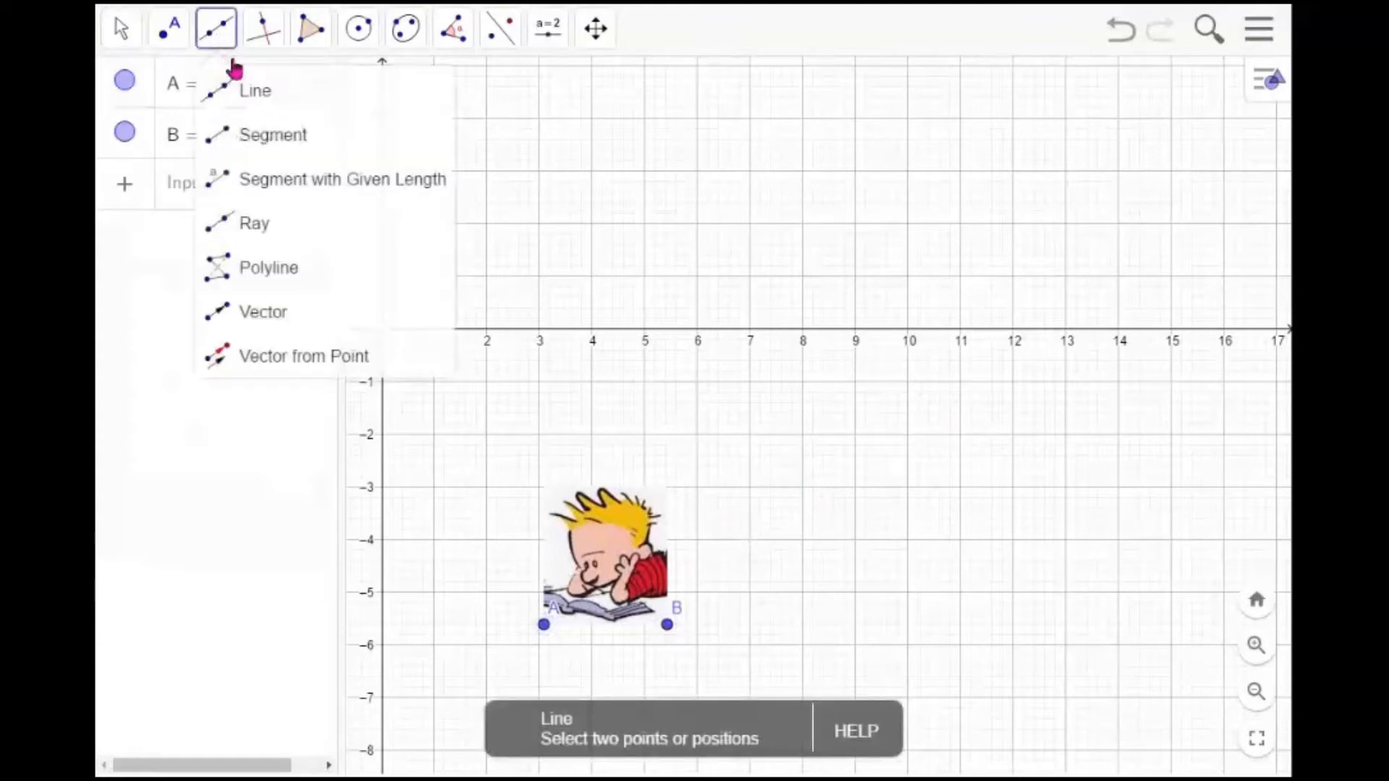
{"action": "left_click", "coordinate": [253, 98]}
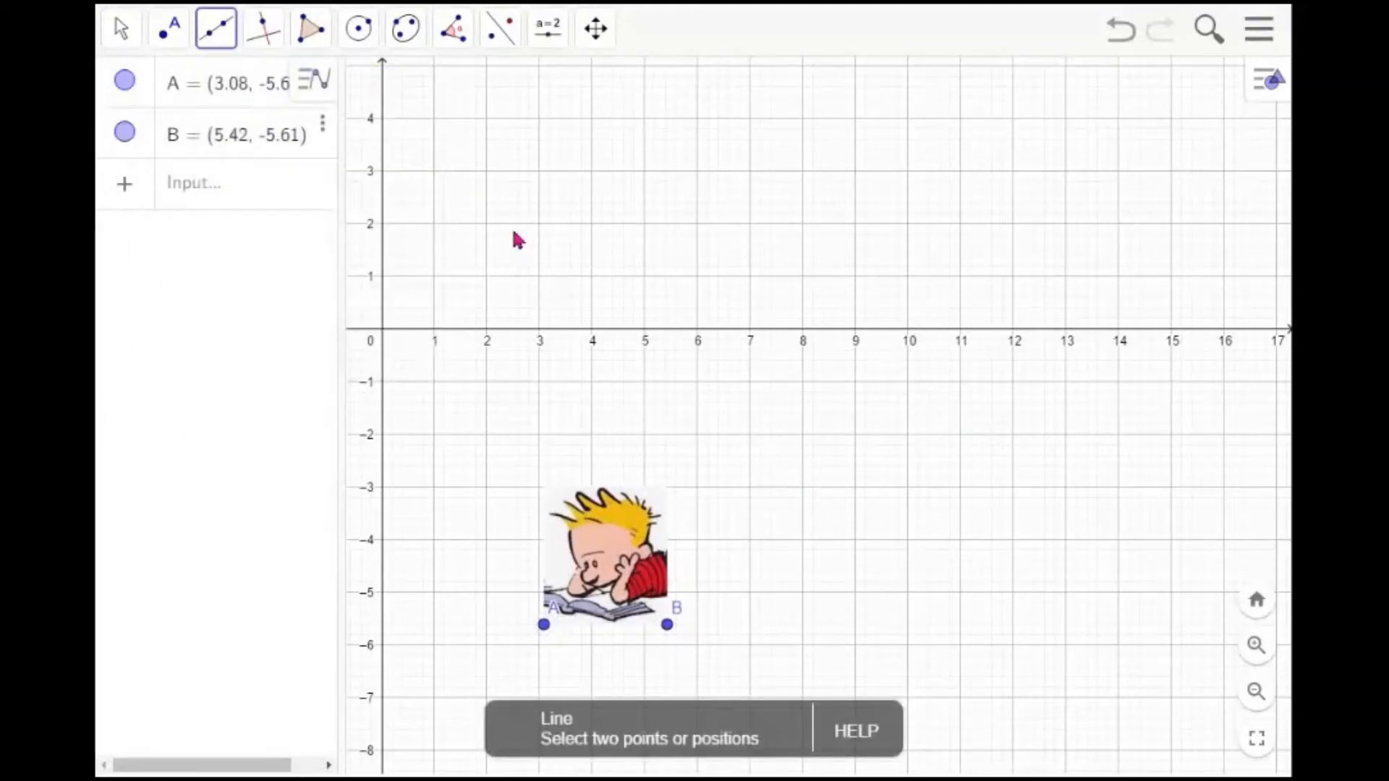
{"action": "left_click", "coordinate": [487, 224]}
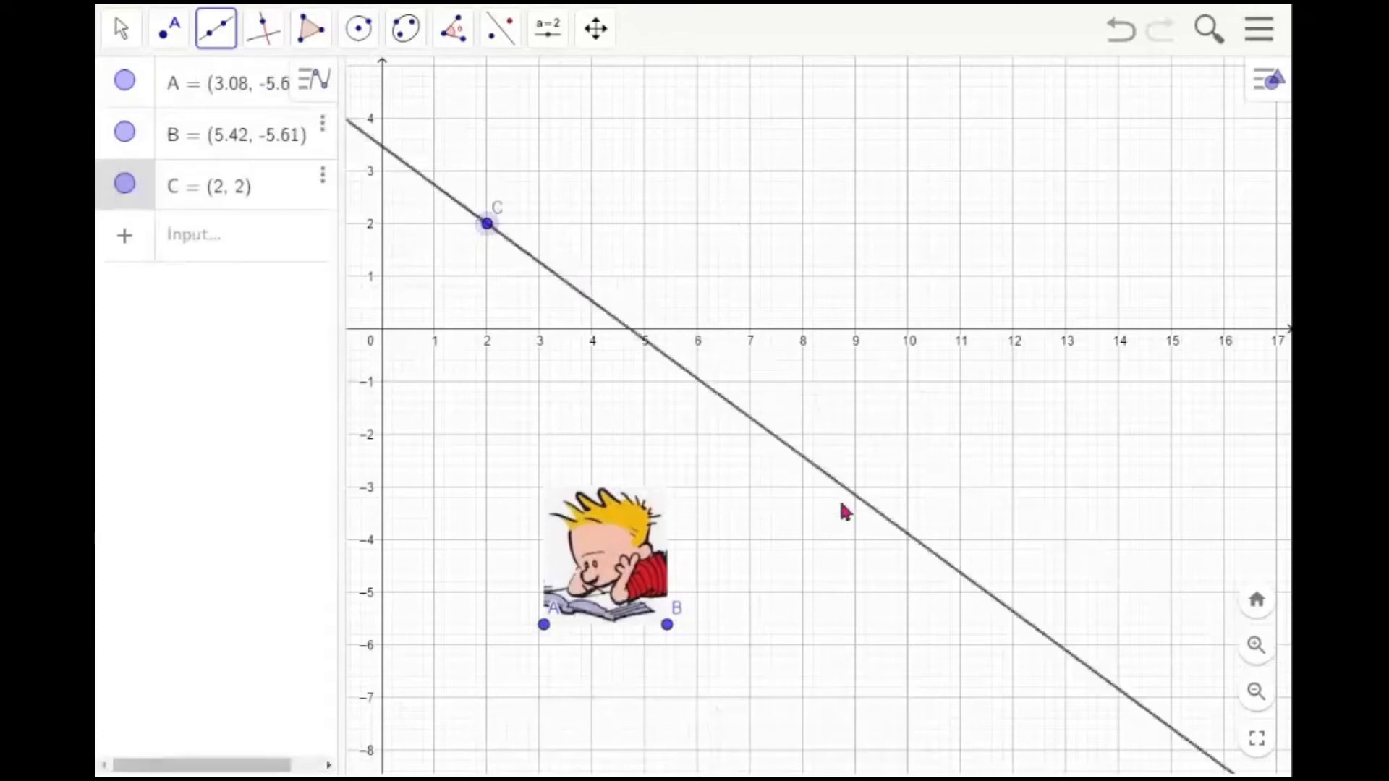
{"action": "left_click", "coordinate": [803, 541]}
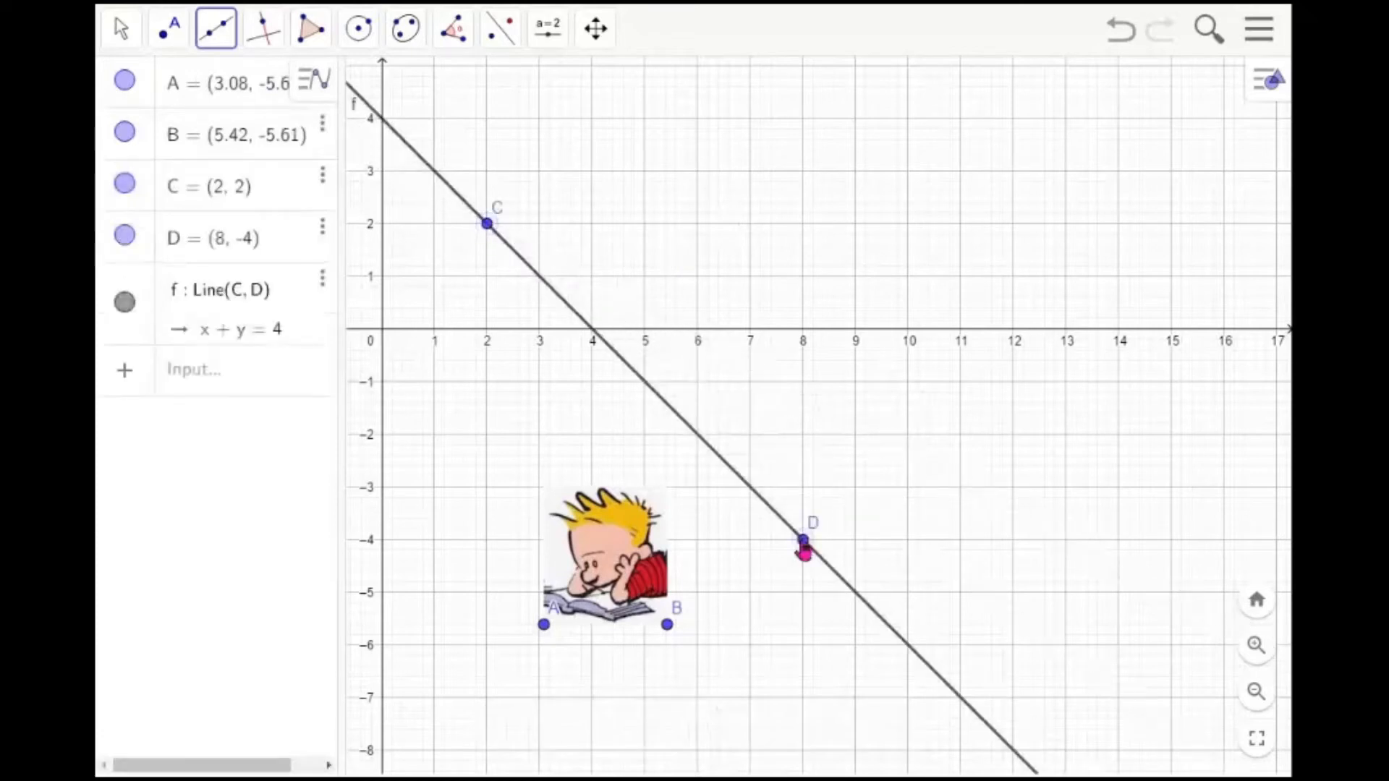
{"action": "key", "text": "Escape"}
Style line f as a dotted line with thickness 3
{"action": "left_click", "coordinate": [743, 489]}
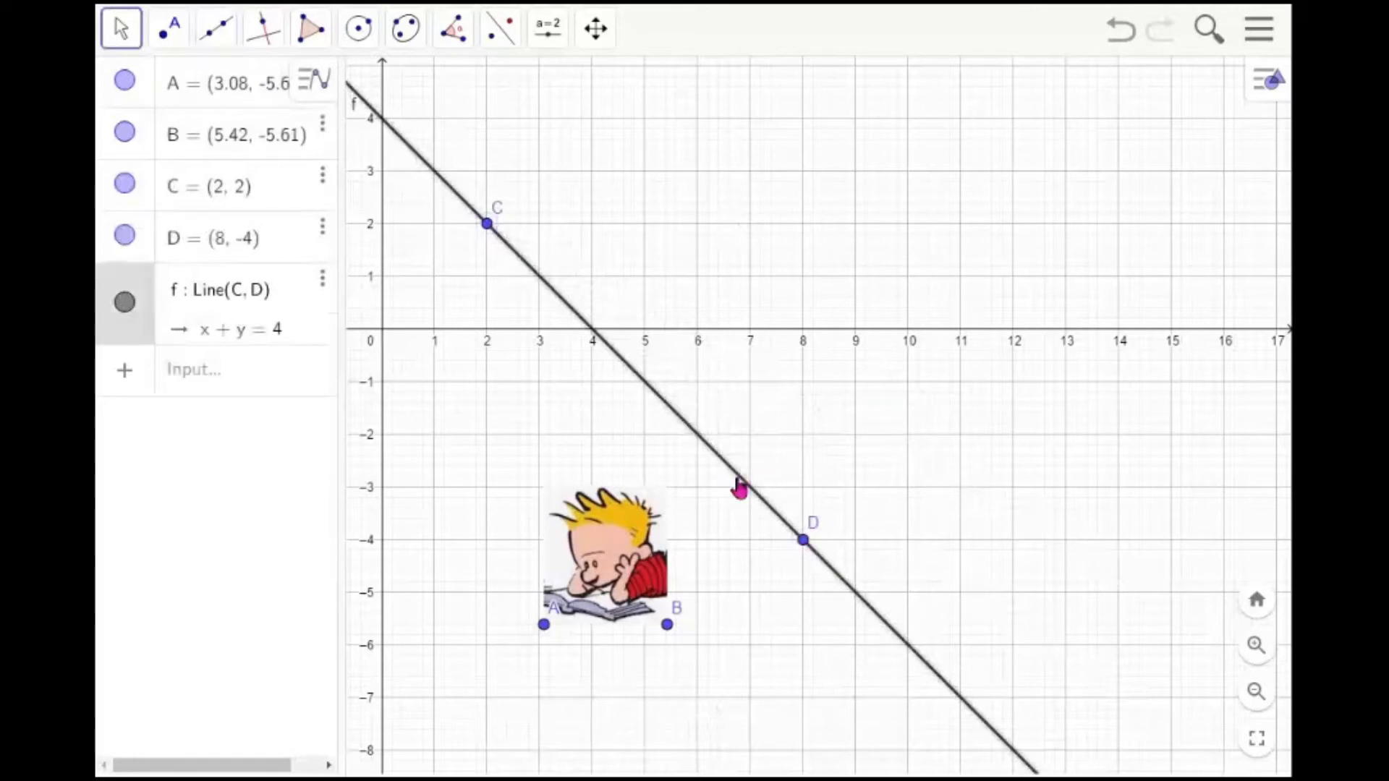
{"action": "right_click", "coordinate": [744, 488]}
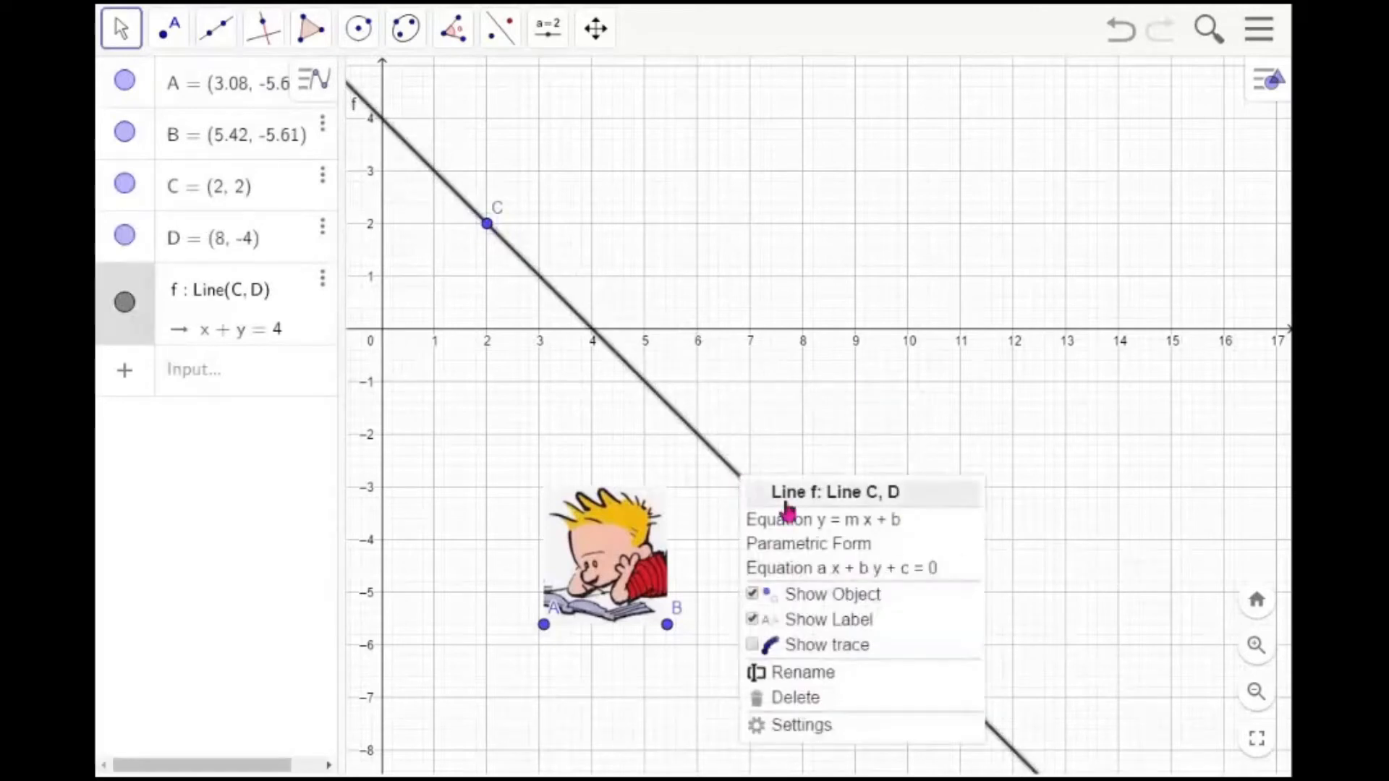
{"action": "left_click", "coordinate": [832, 726]}
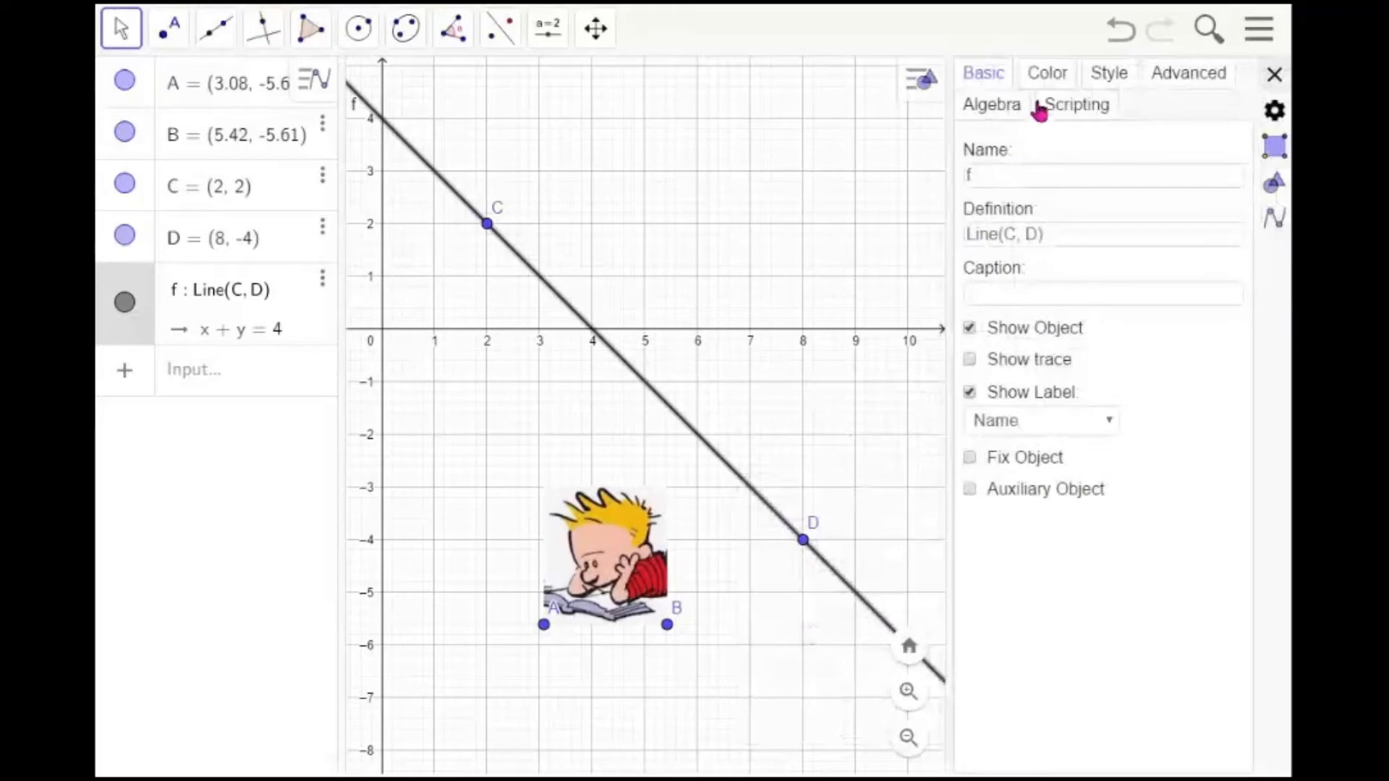
{"action": "left_click", "coordinate": [1108, 81]}
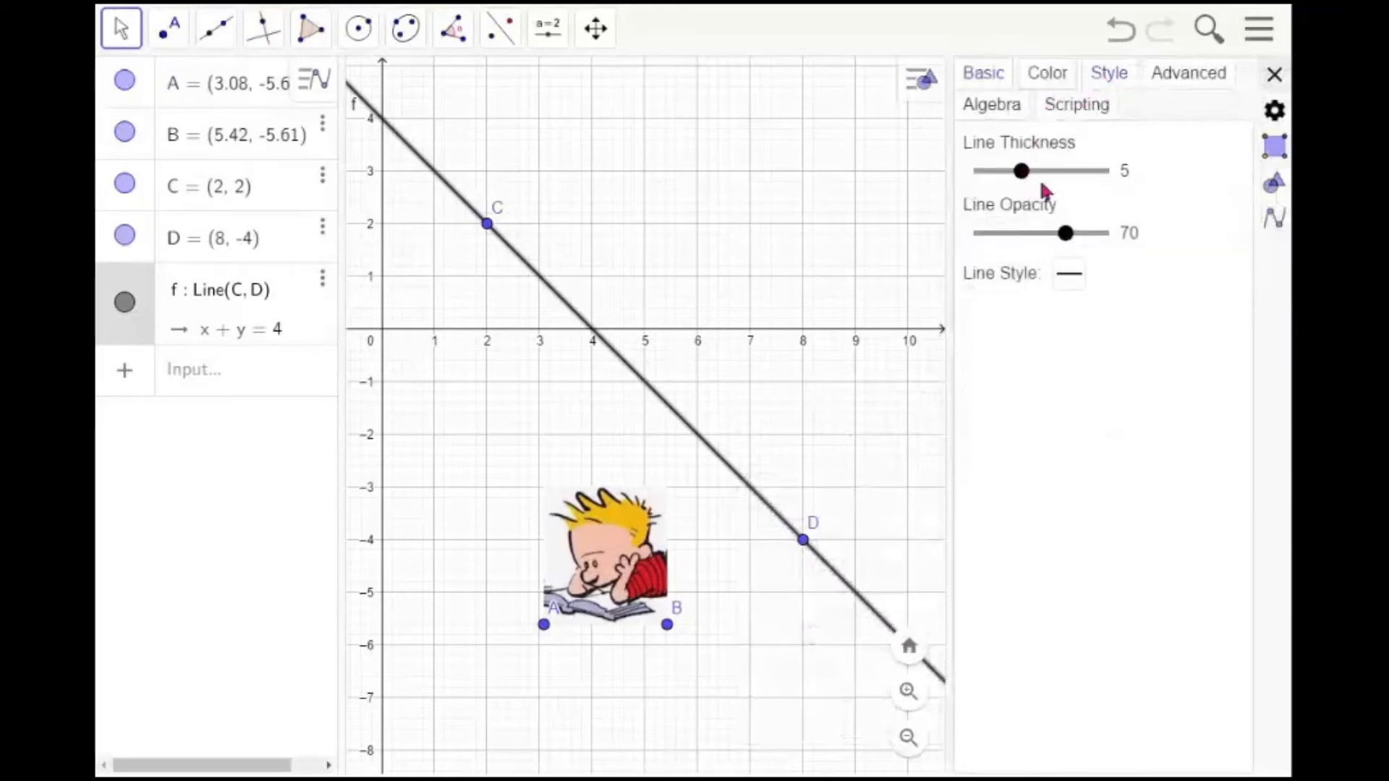
{"action": "left_click", "coordinate": [1062, 286]}
{"action": "left_click", "coordinate": [1189, 314]}
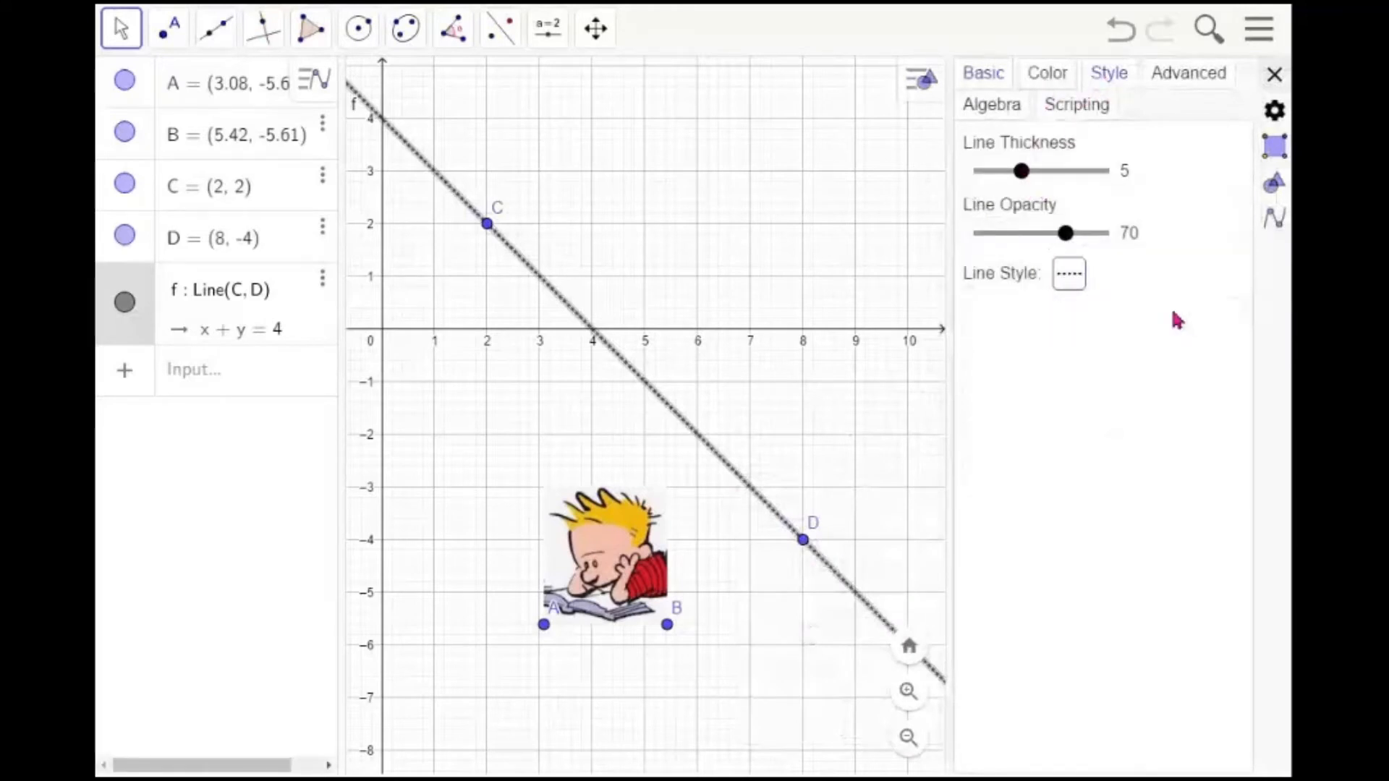
{"action": "left_click_drag", "start_coordinate": [1023, 178], "coordinate": [1005, 181]}
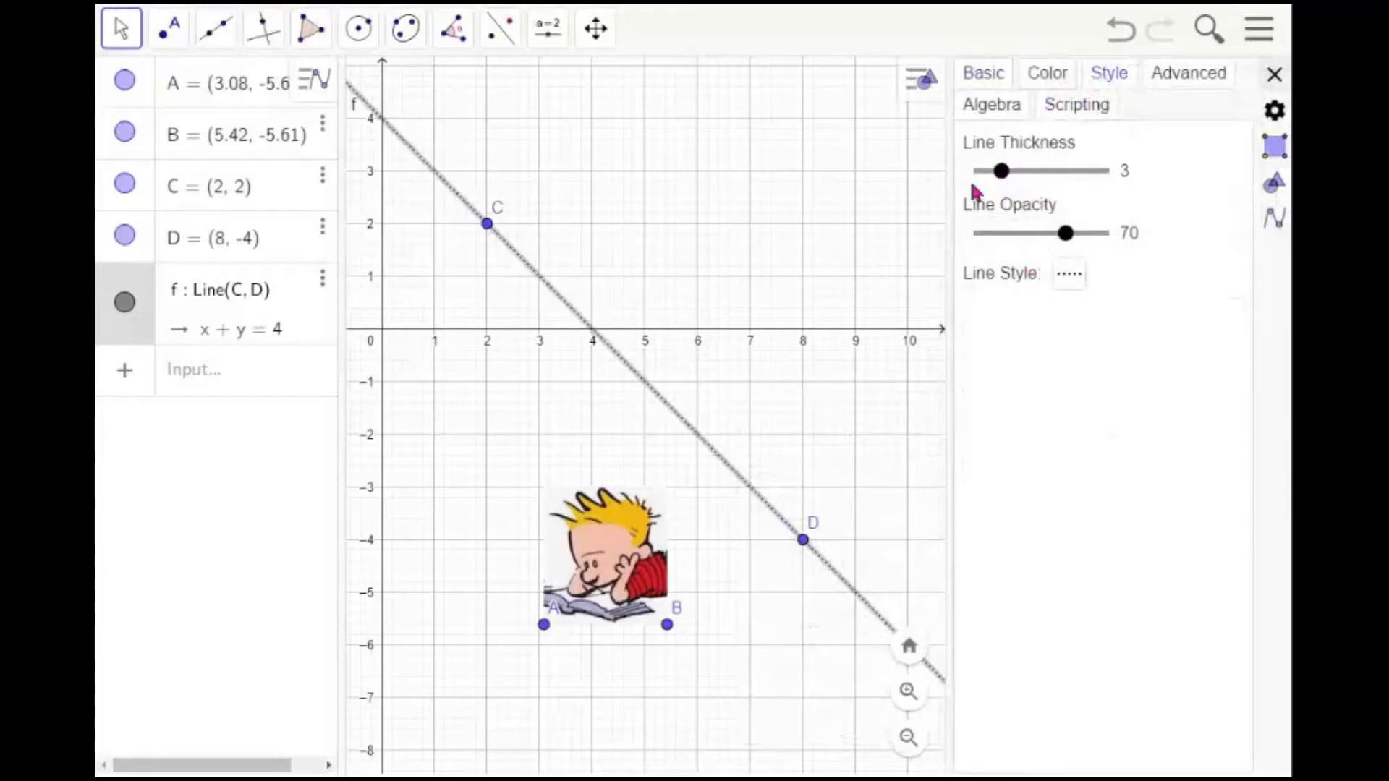
{"action": "left_click", "coordinate": [903, 220]}
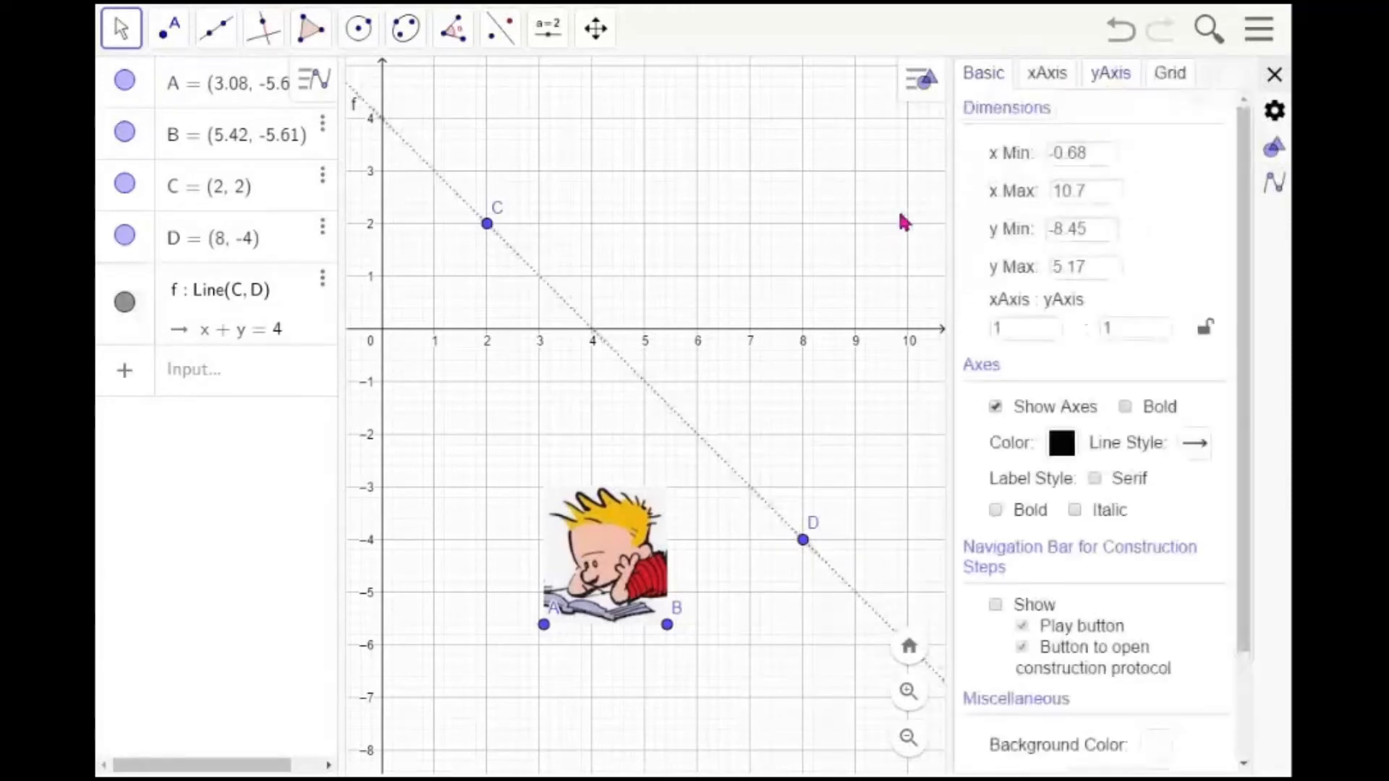
{"action": "left_click", "coordinate": [1276, 76]}
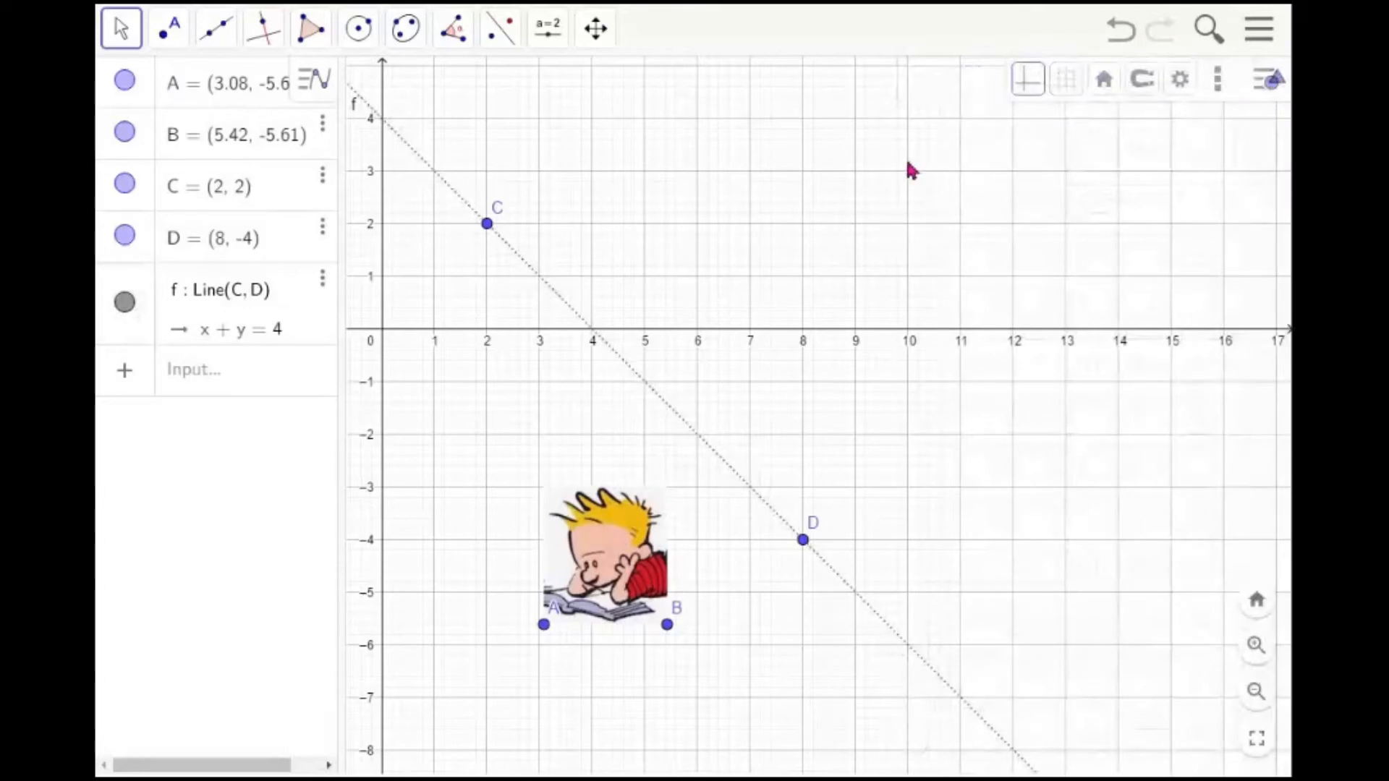
Reflect the image about line f with the Reflect about Line tool
{"action": "left_click", "coordinate": [501, 39]}
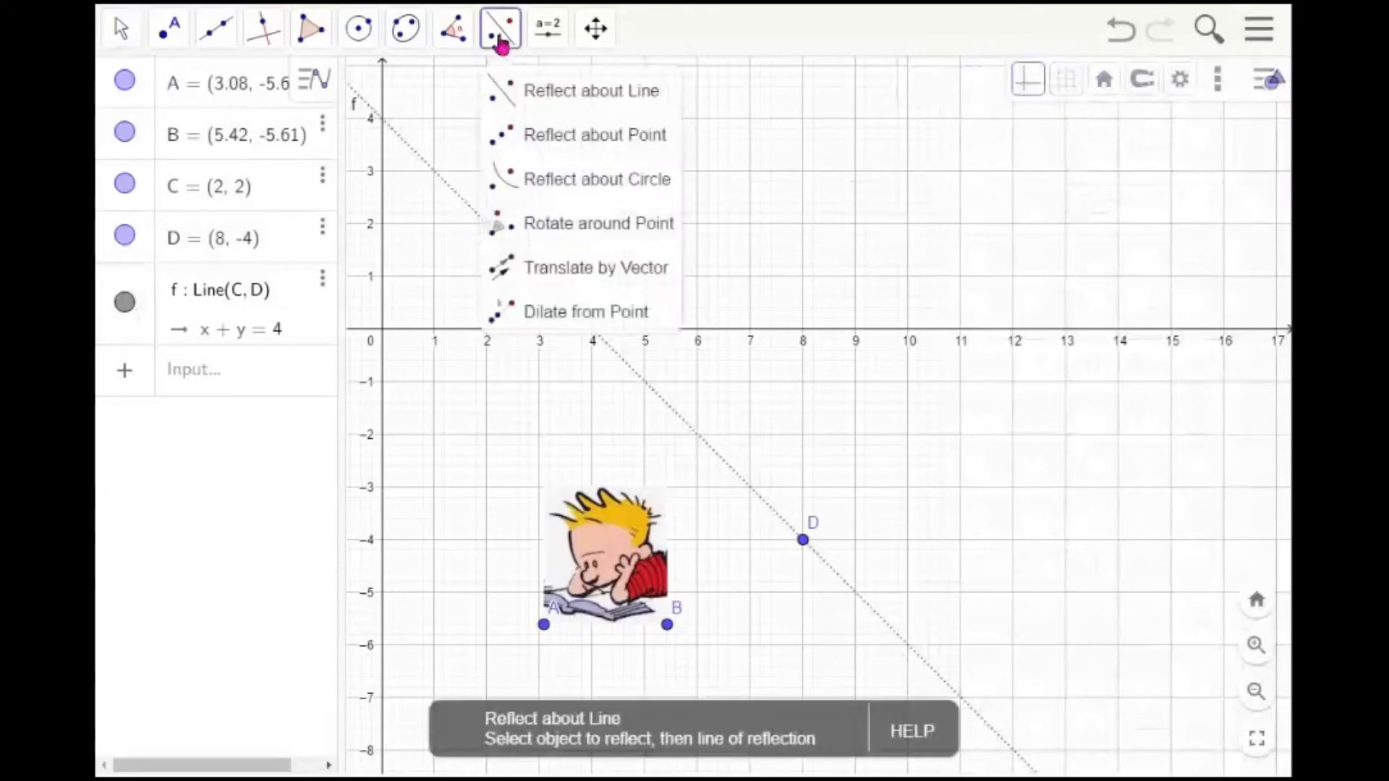
{"action": "left_click", "coordinate": [567, 94]}
{"action": "left_click", "coordinate": [632, 519]}
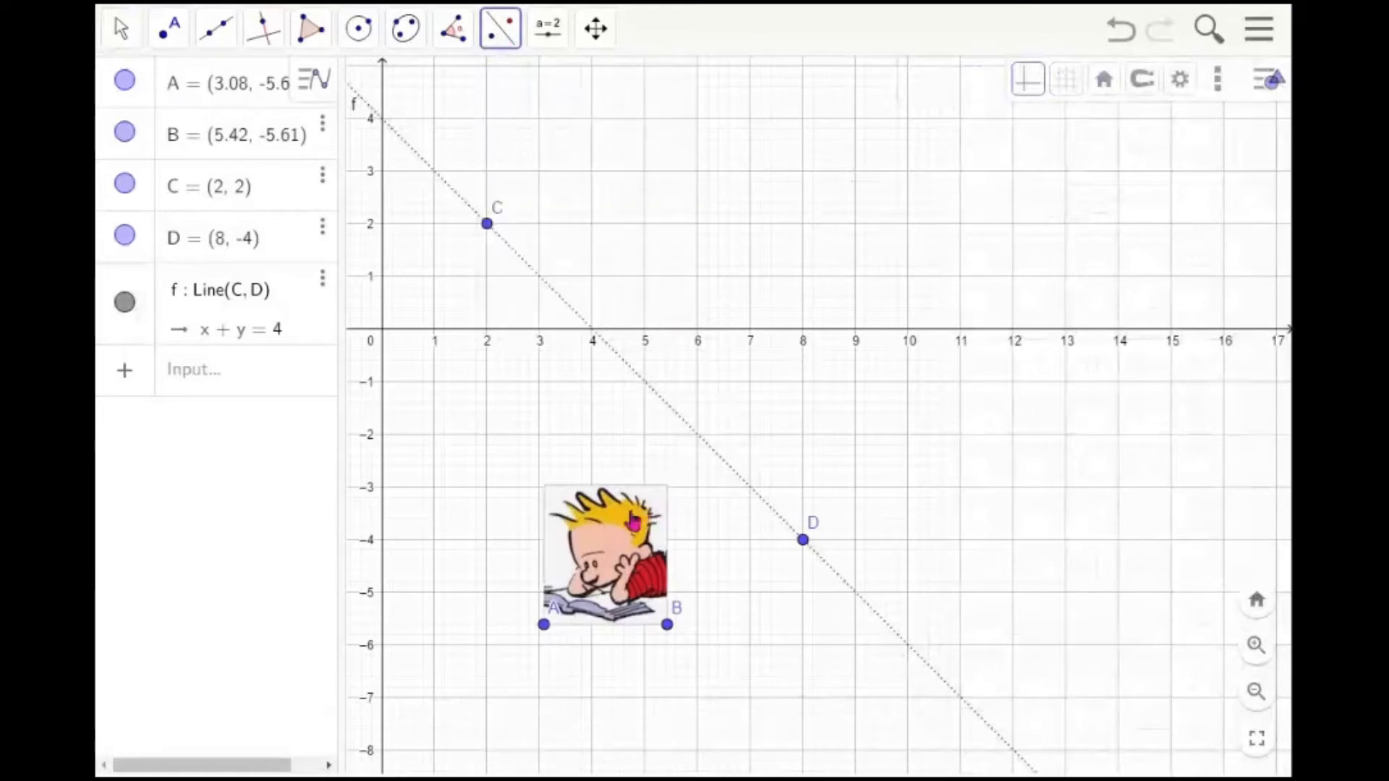
{"action": "left_click", "coordinate": [704, 453]}
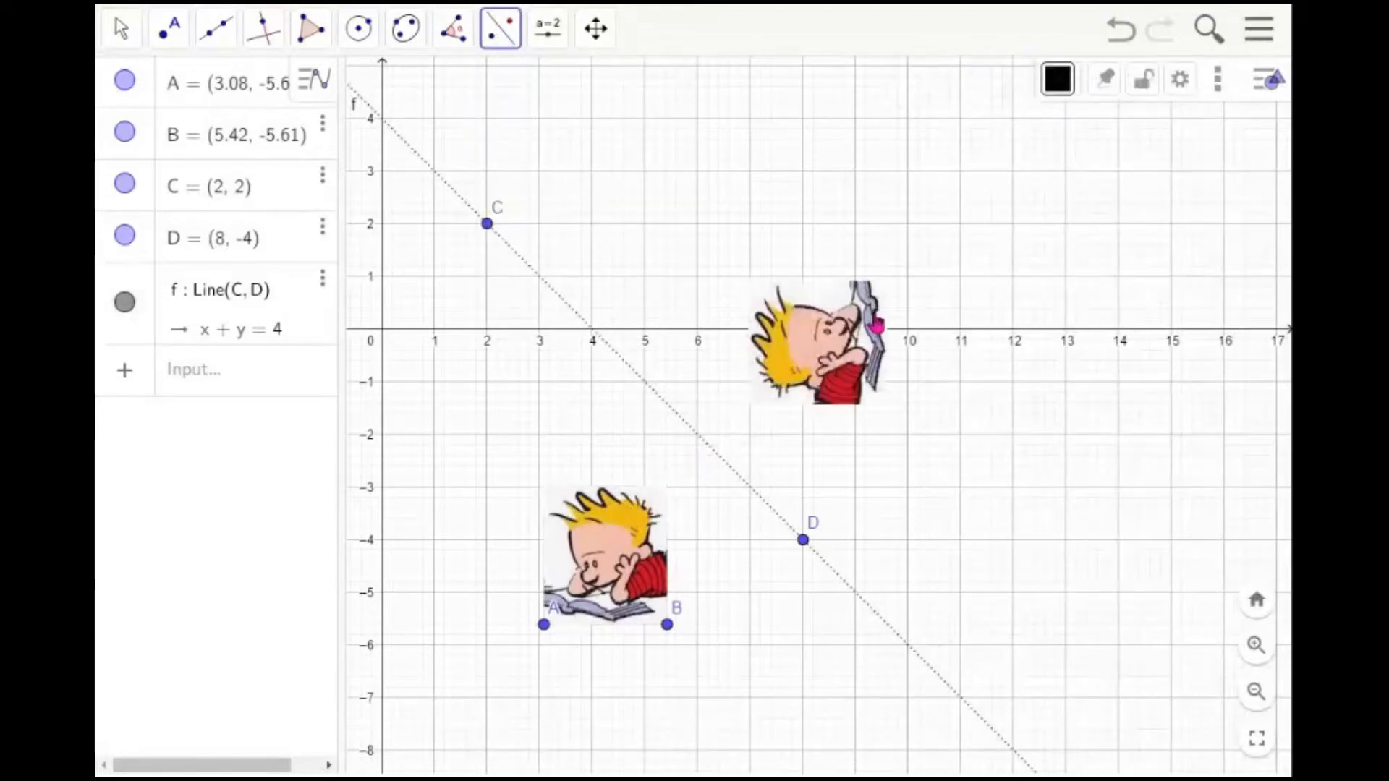
{"action": "key", "text": "Escape"}
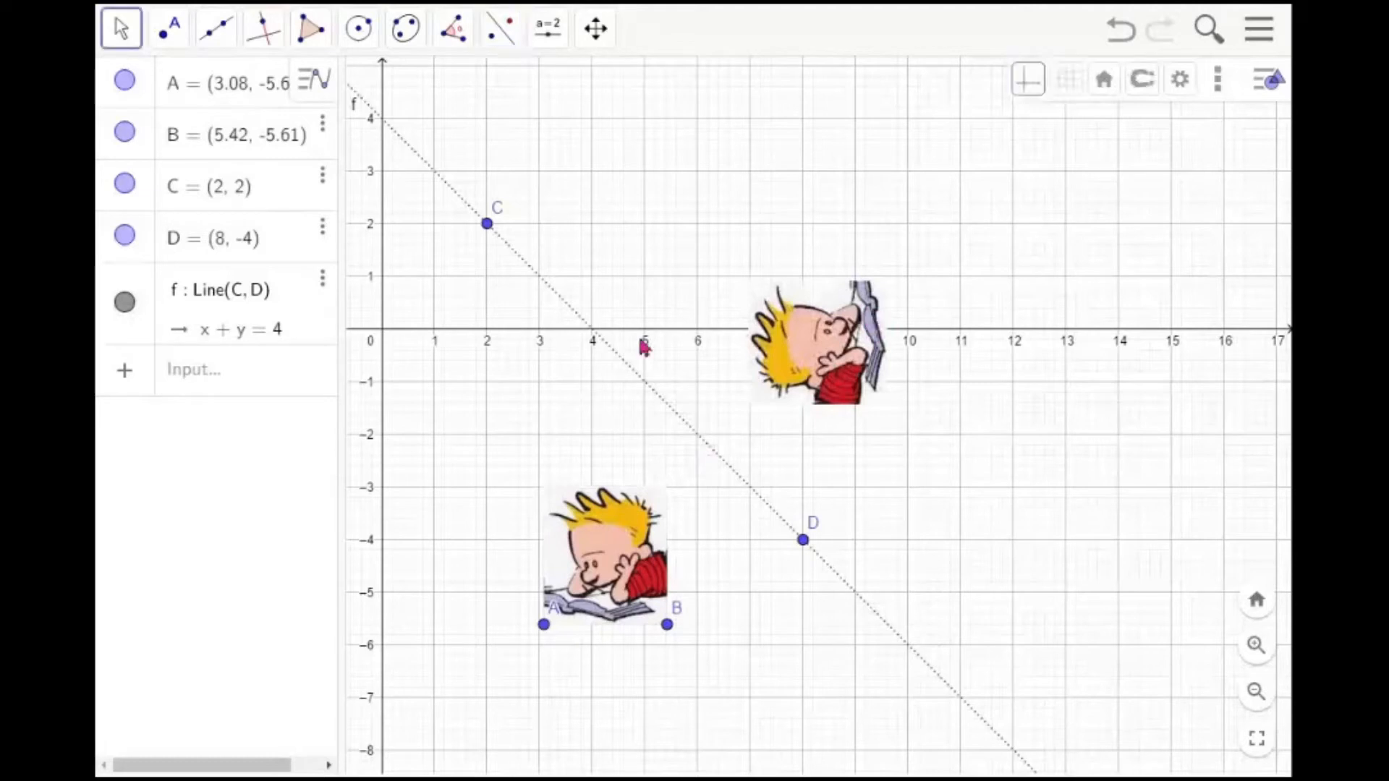
Move point C to (3, 1) so line f and the reflected image shift
{"action": "left_click", "coordinate": [488, 230]}
{"action": "left_click_drag", "start_coordinate": [489, 230], "coordinate": [544, 289]}
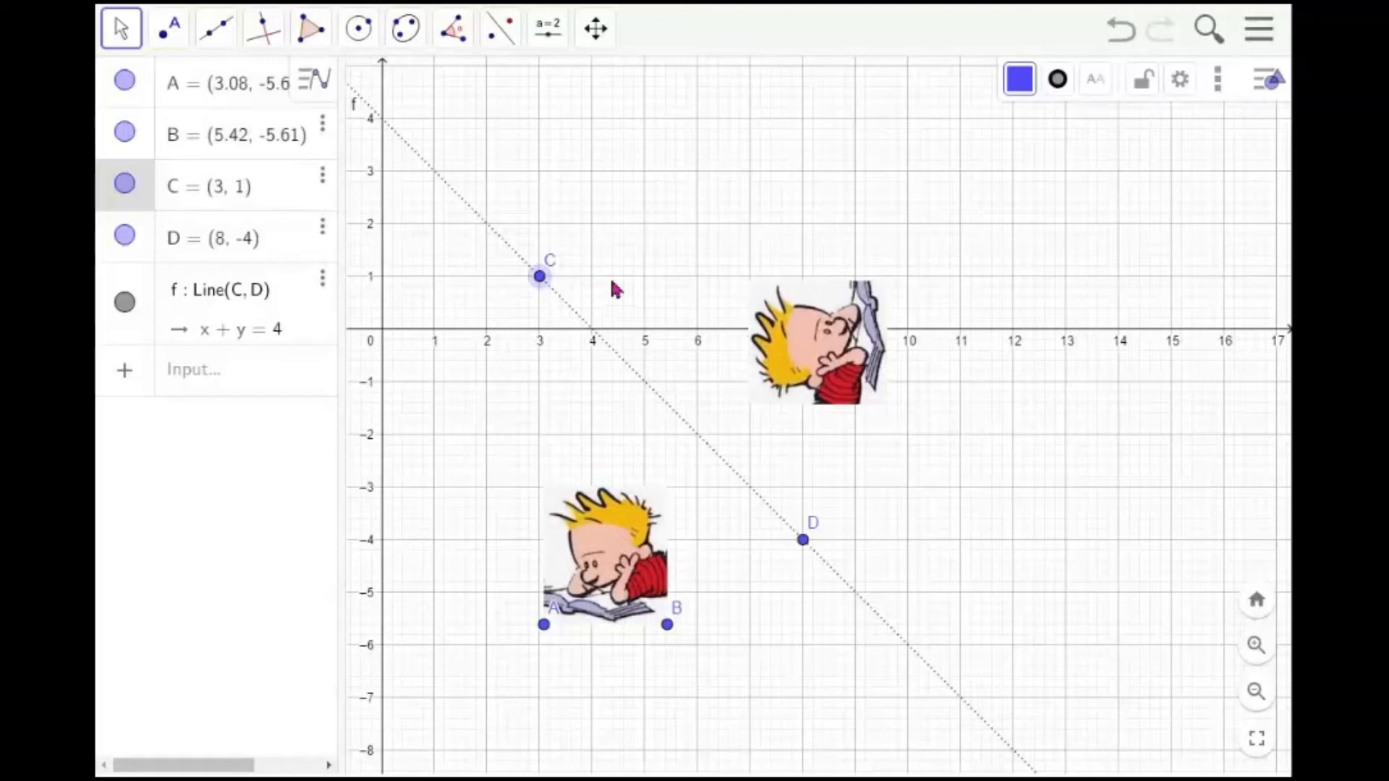
Rotate the image 45° counterclockwise around point D, then delete the rotated copy
{"action": "left_click", "coordinate": [506, 45]}
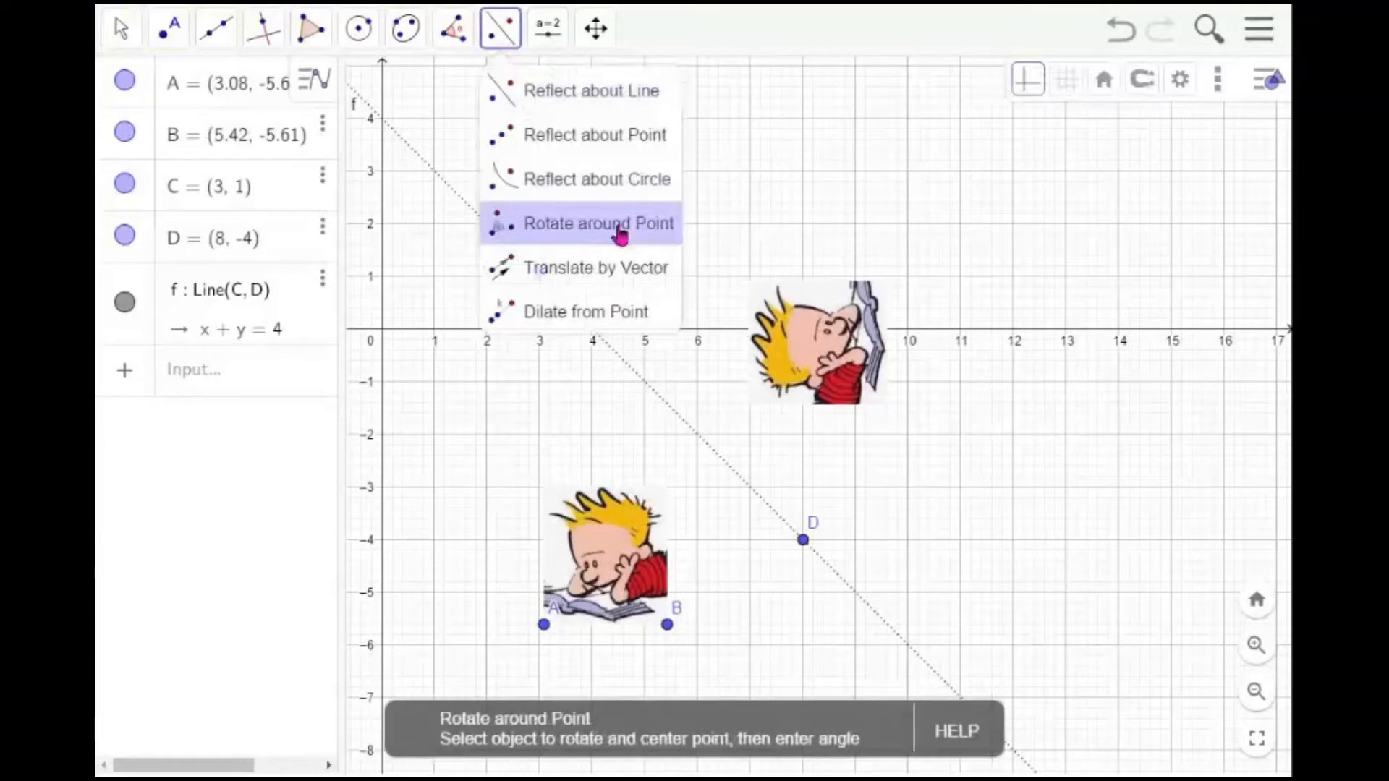
{"action": "left_click", "coordinate": [621, 230]}
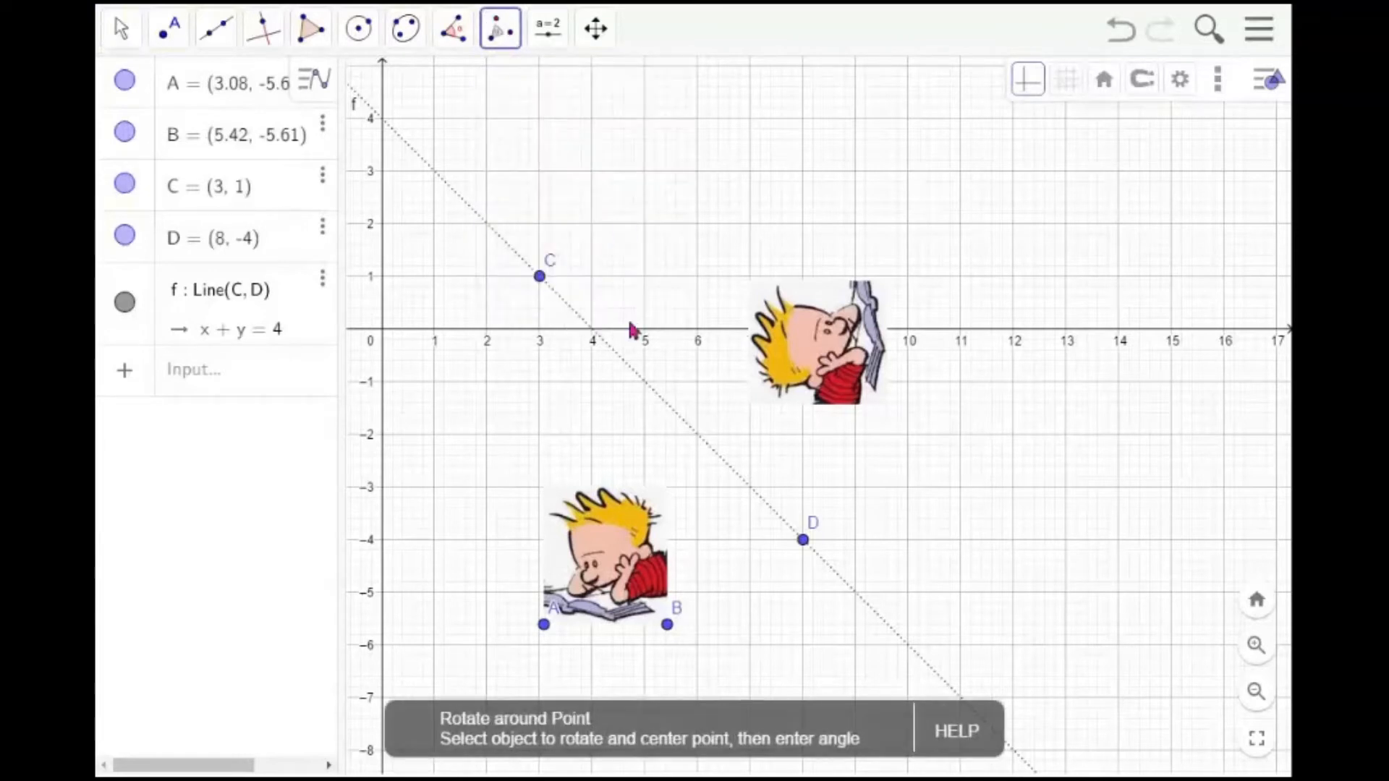
{"action": "left_click", "coordinate": [610, 555]}
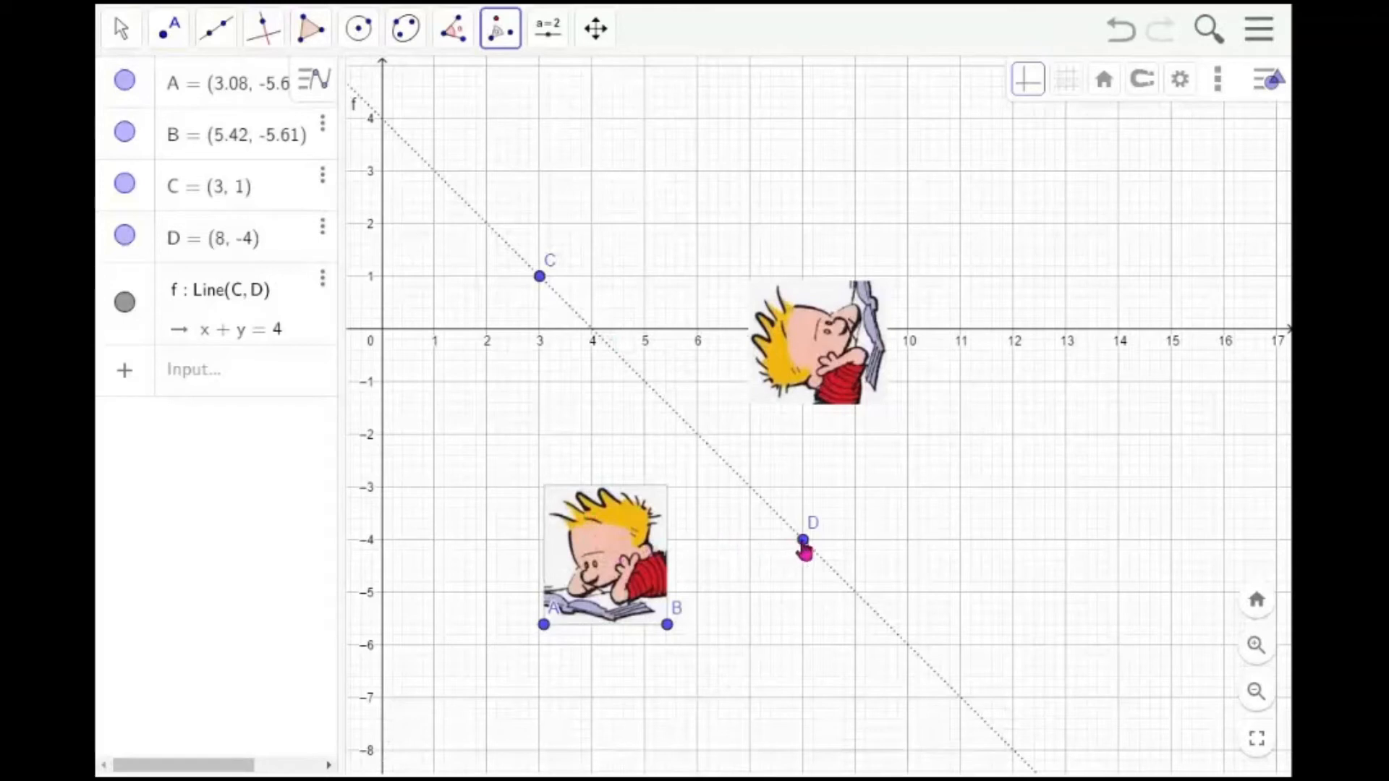
{"action": "left_click", "coordinate": [802, 539]}
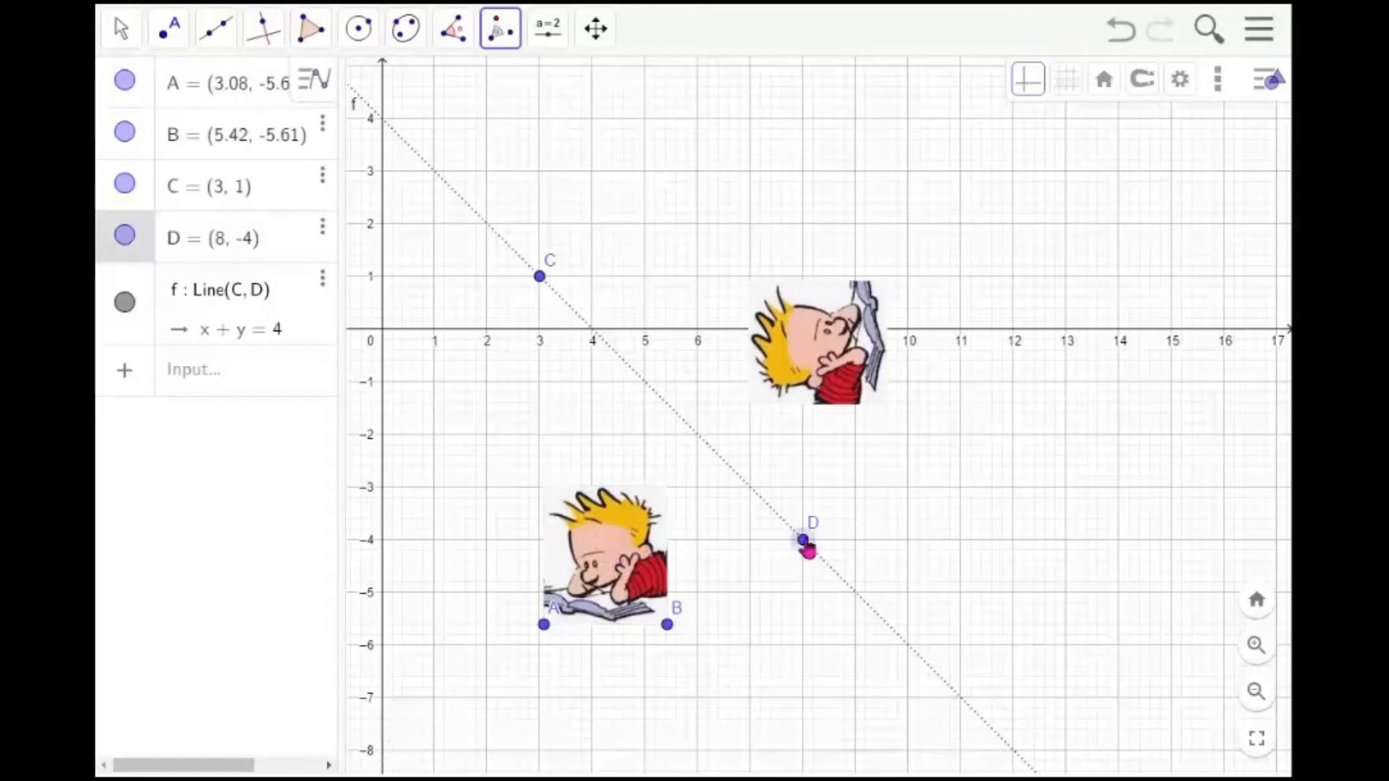
{"action": "left_click", "coordinate": [500, 45]}
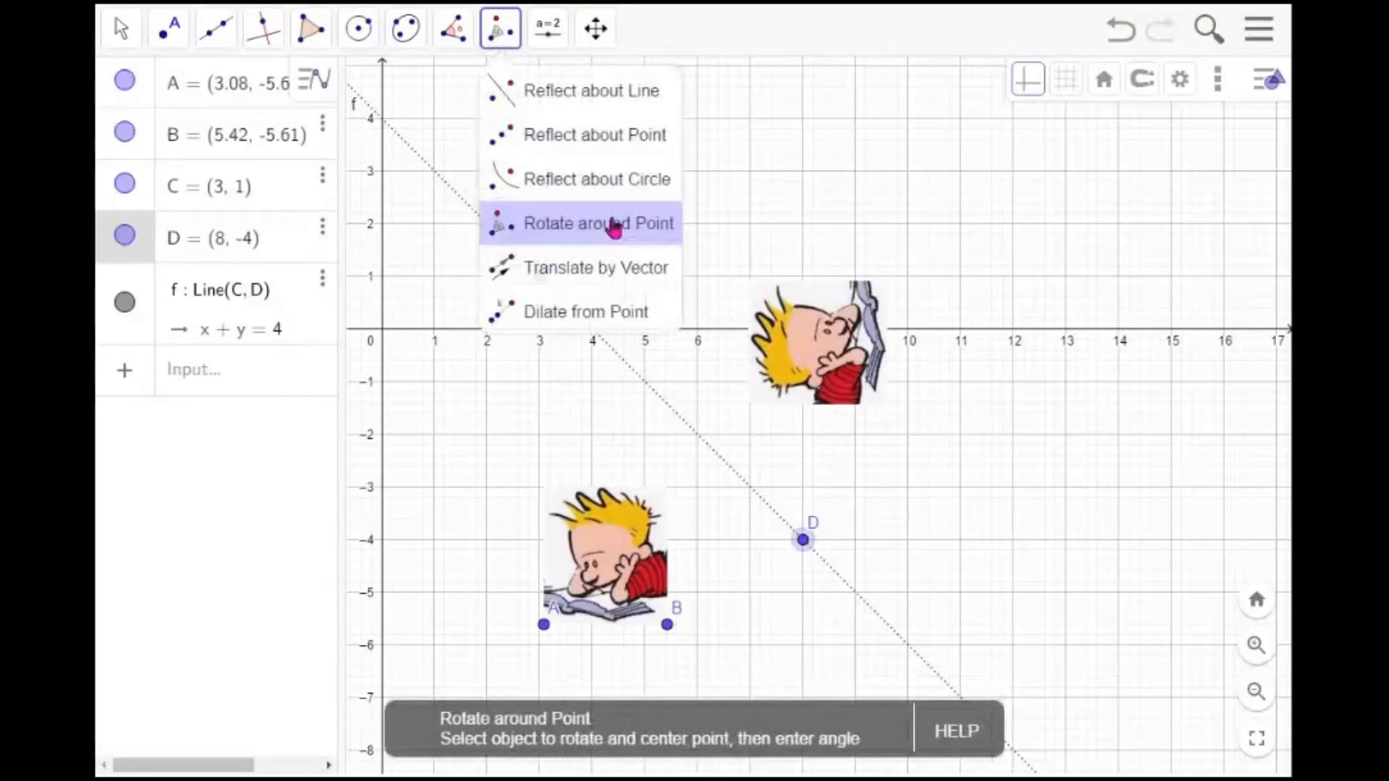
{"action": "left_click", "coordinate": [613, 224]}
{"action": "left_click", "coordinate": [622, 541]}
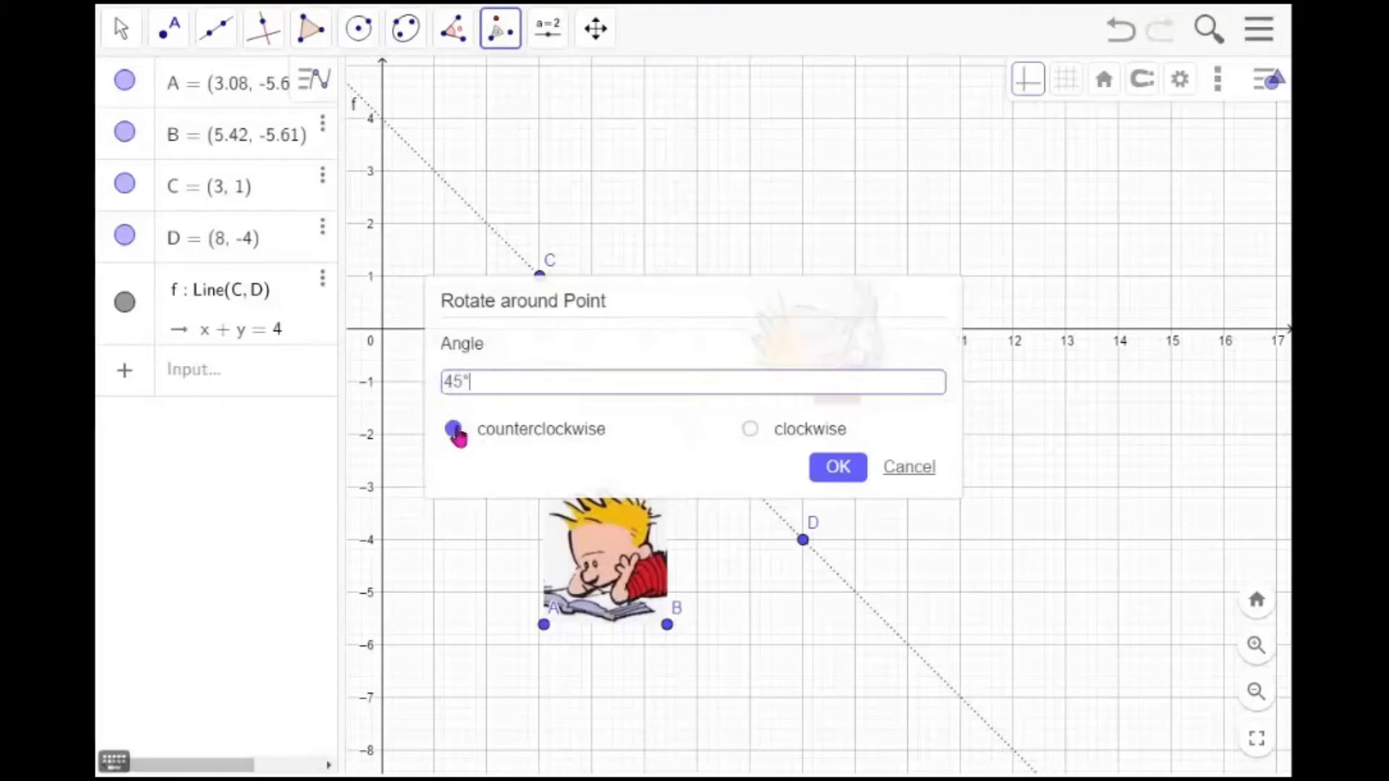
{"action": "left_click", "coordinate": [842, 475]}
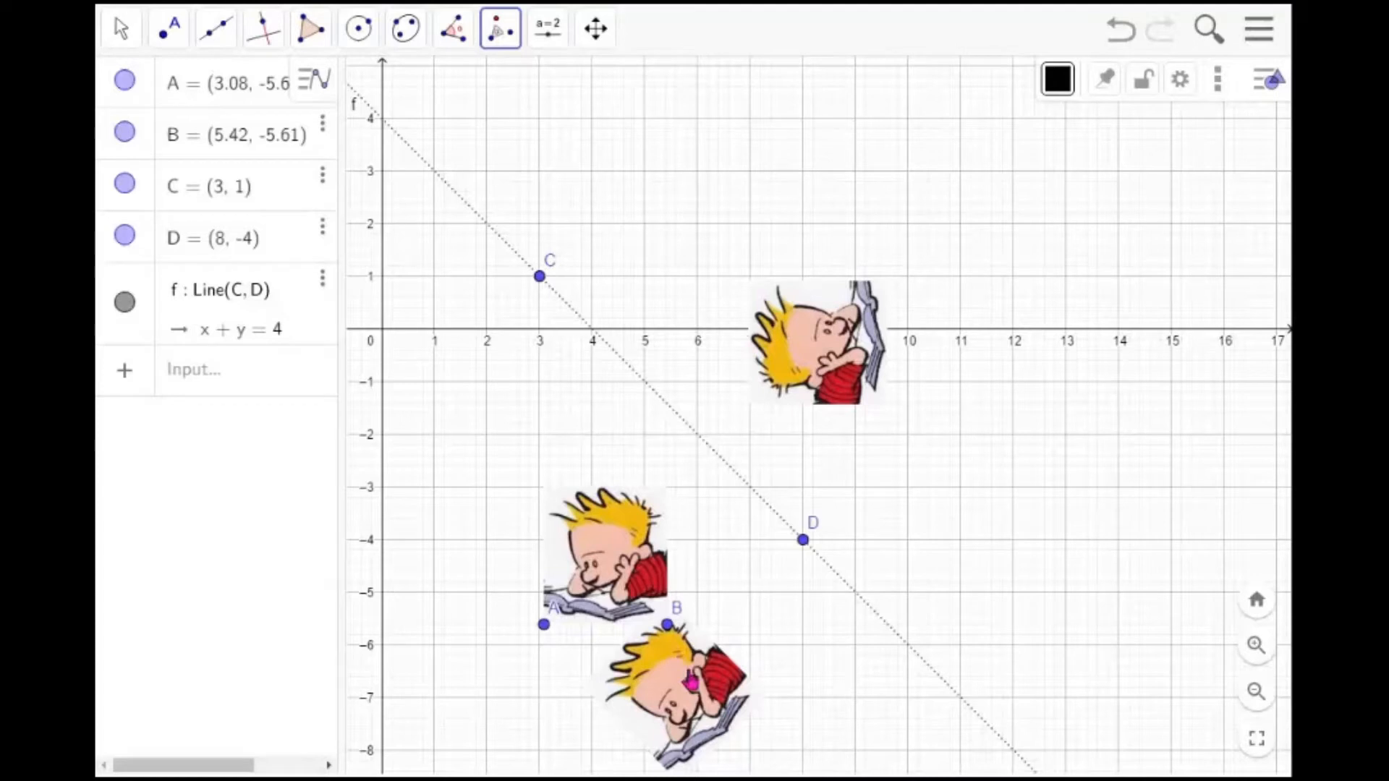
{"action": "key", "text": "Escape"}
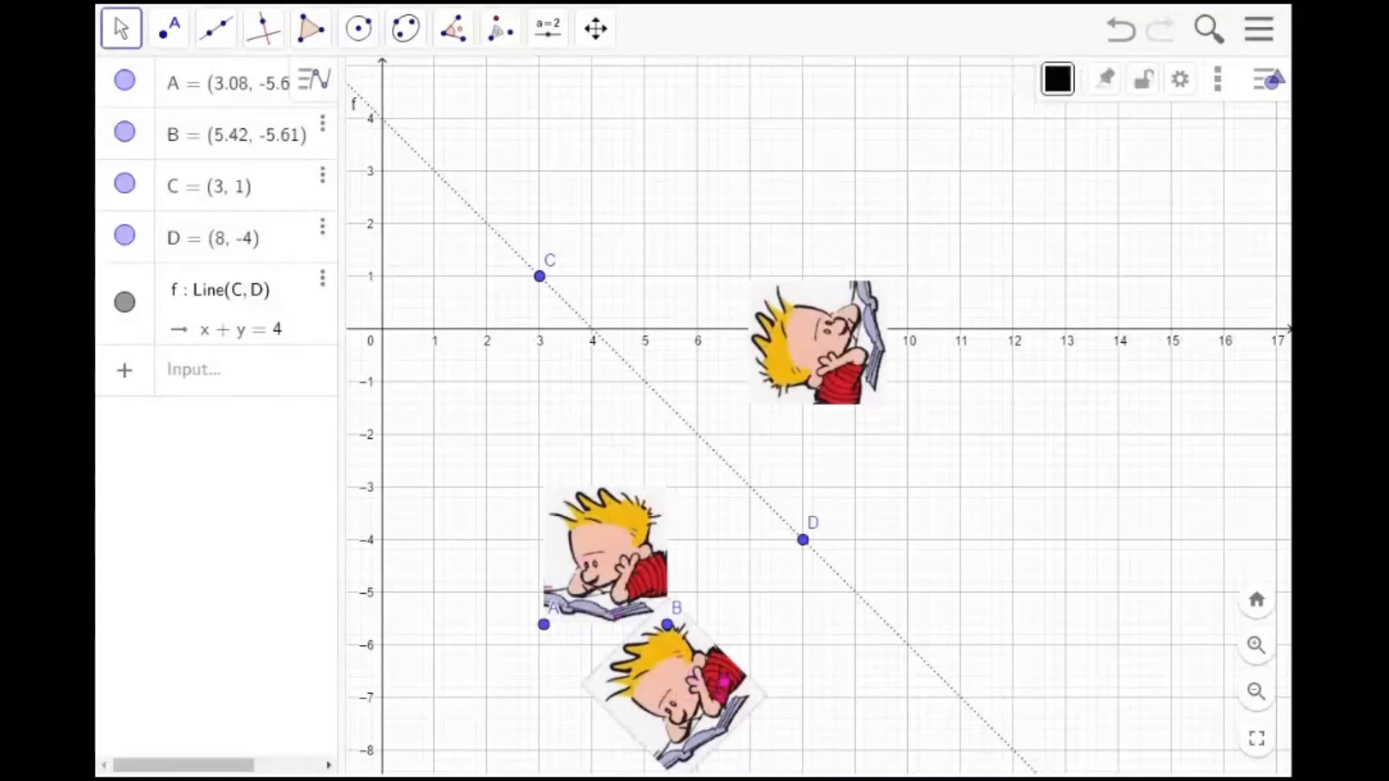
{"action": "key", "text": "Delete"}
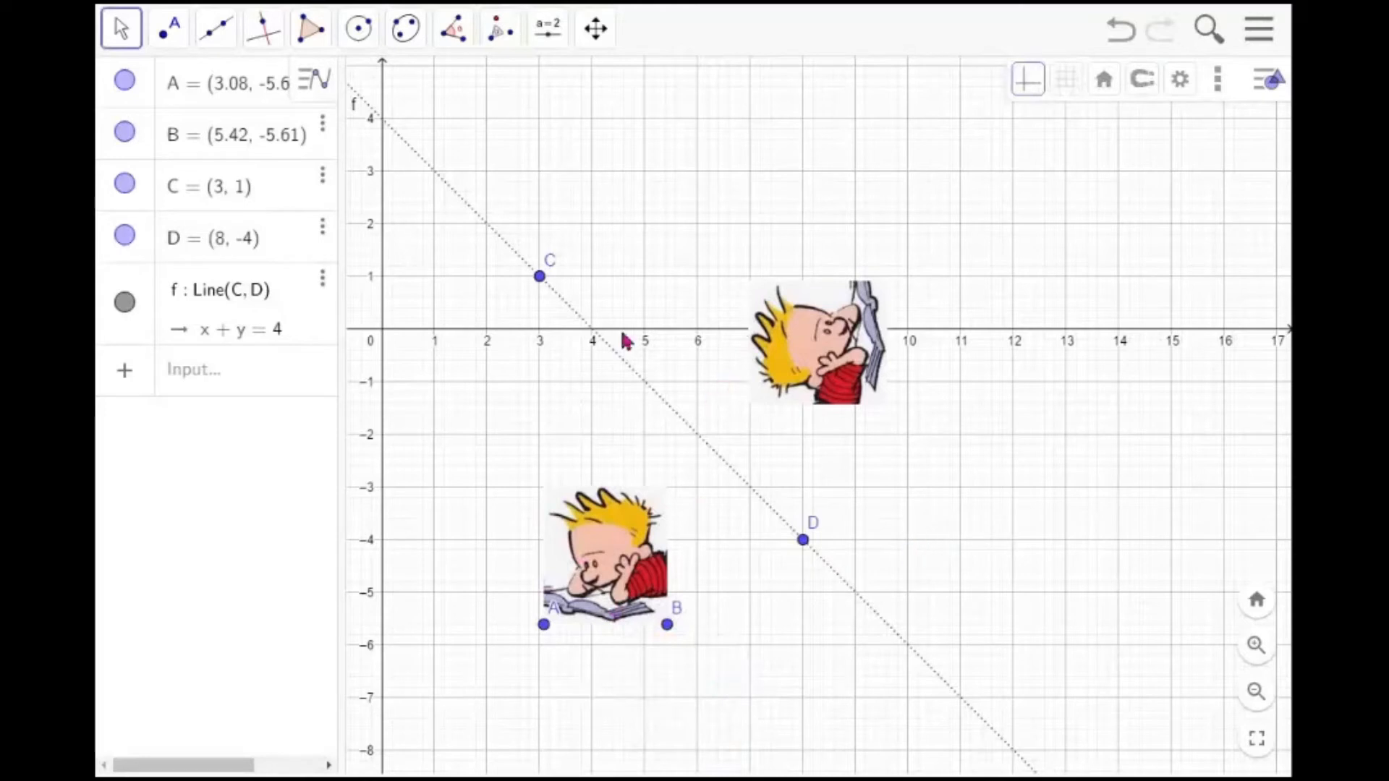
Create an angle slider α near the top of the graphics view, ranging 0° to 360° in 1° steps
{"action": "left_click", "coordinate": [548, 33]}
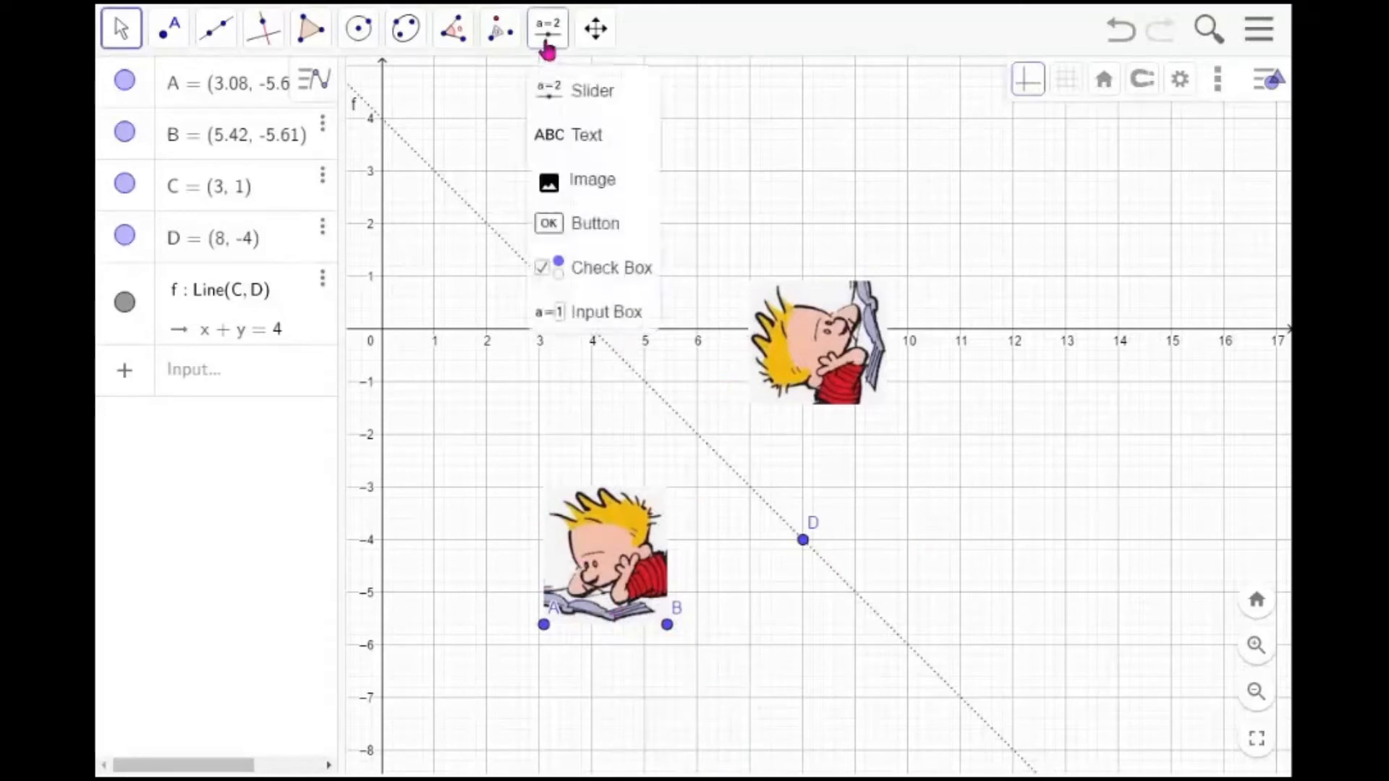
{"action": "left_click", "coordinate": [579, 99]}
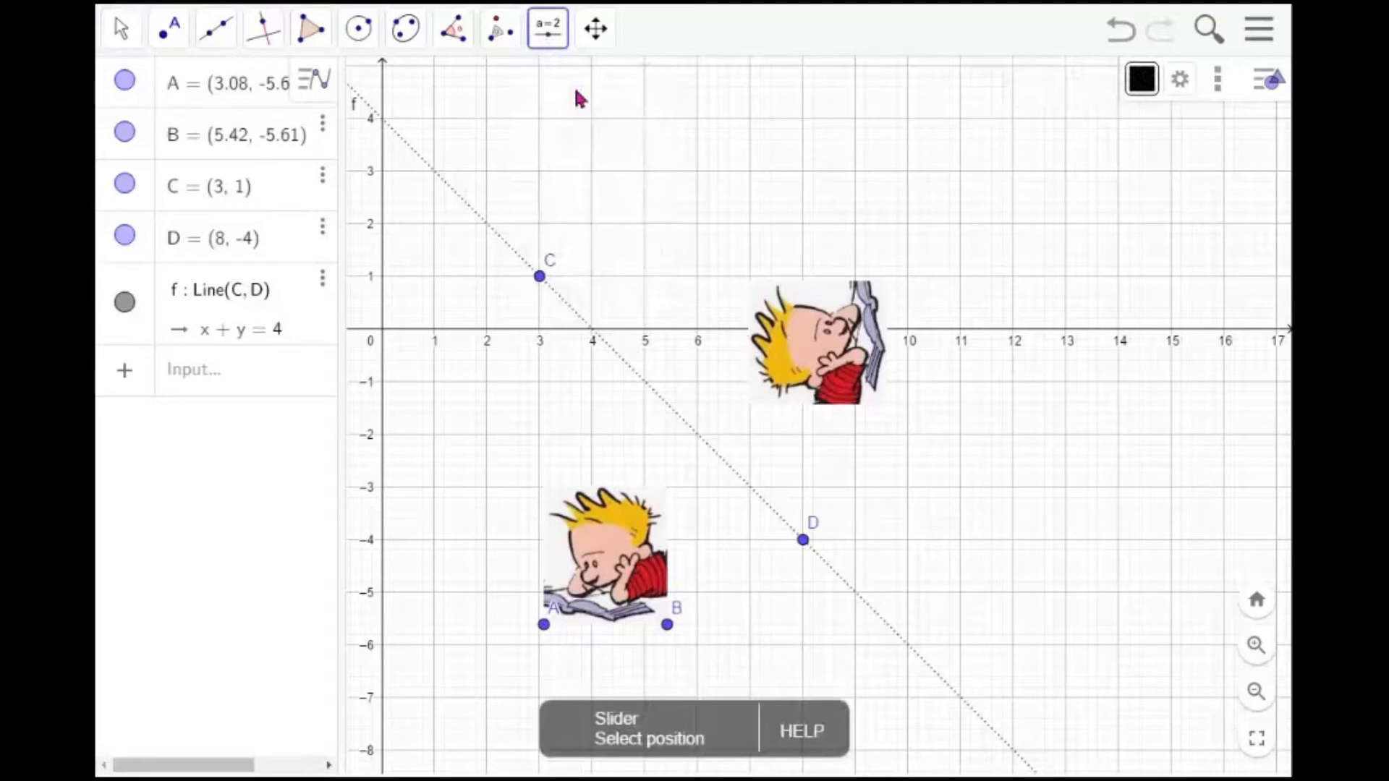
{"action": "left_click", "coordinate": [490, 128]}
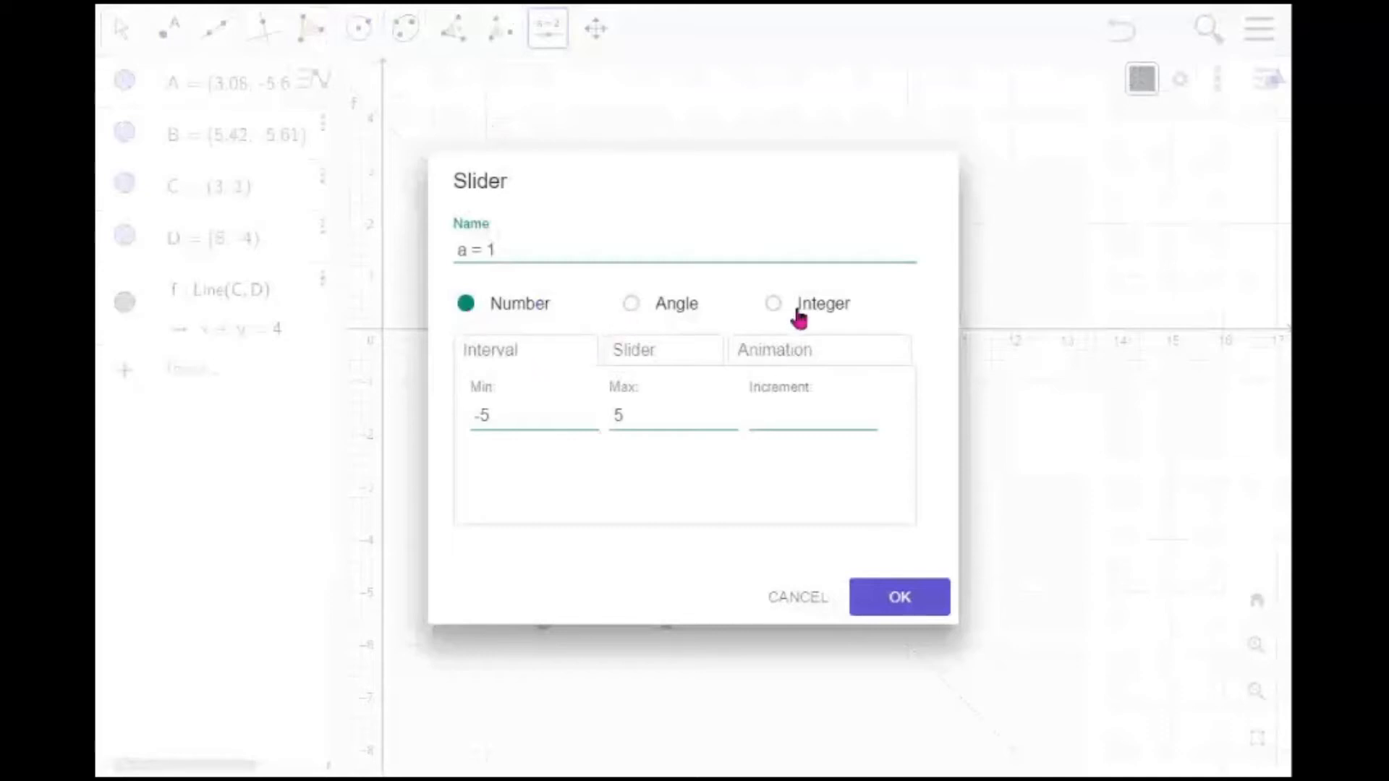
{"action": "left_click", "coordinate": [632, 308]}
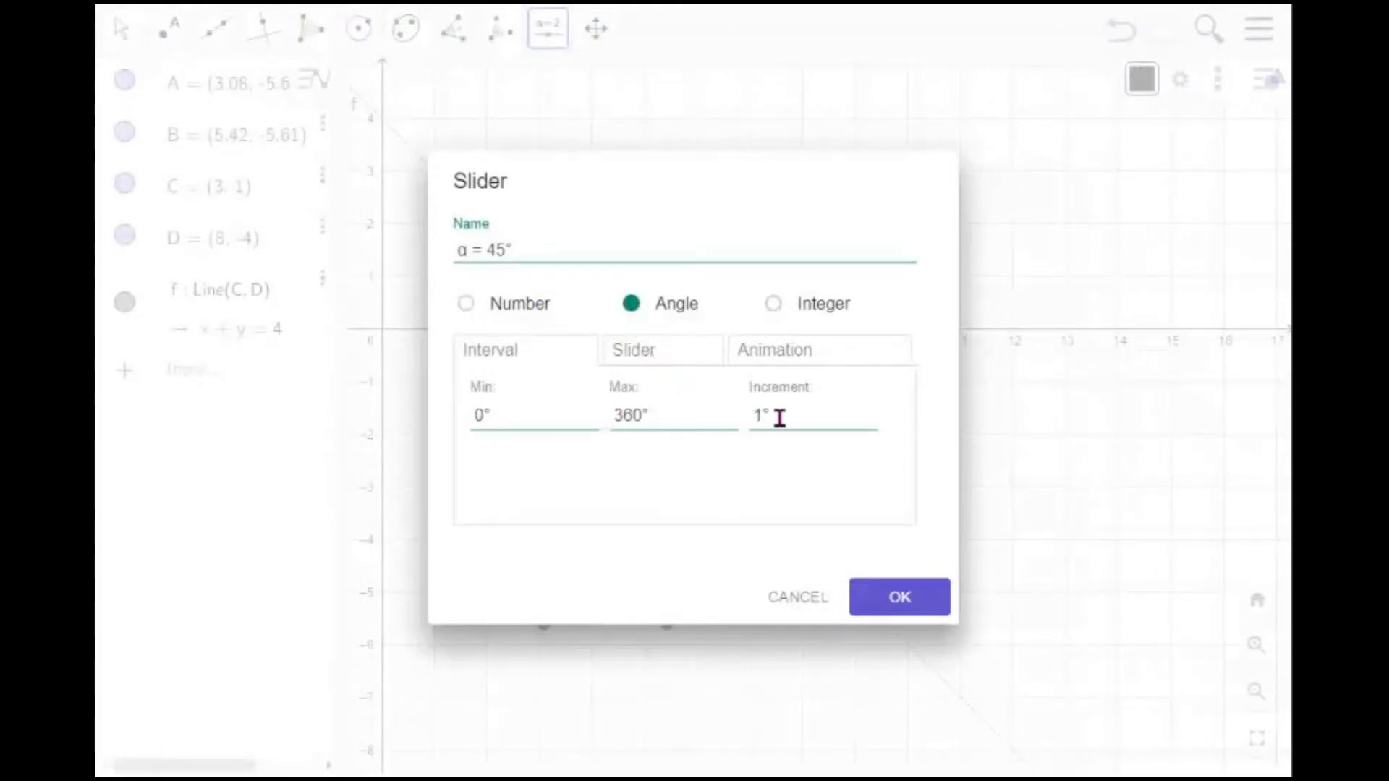
{"action": "left_click", "coordinate": [924, 610]}
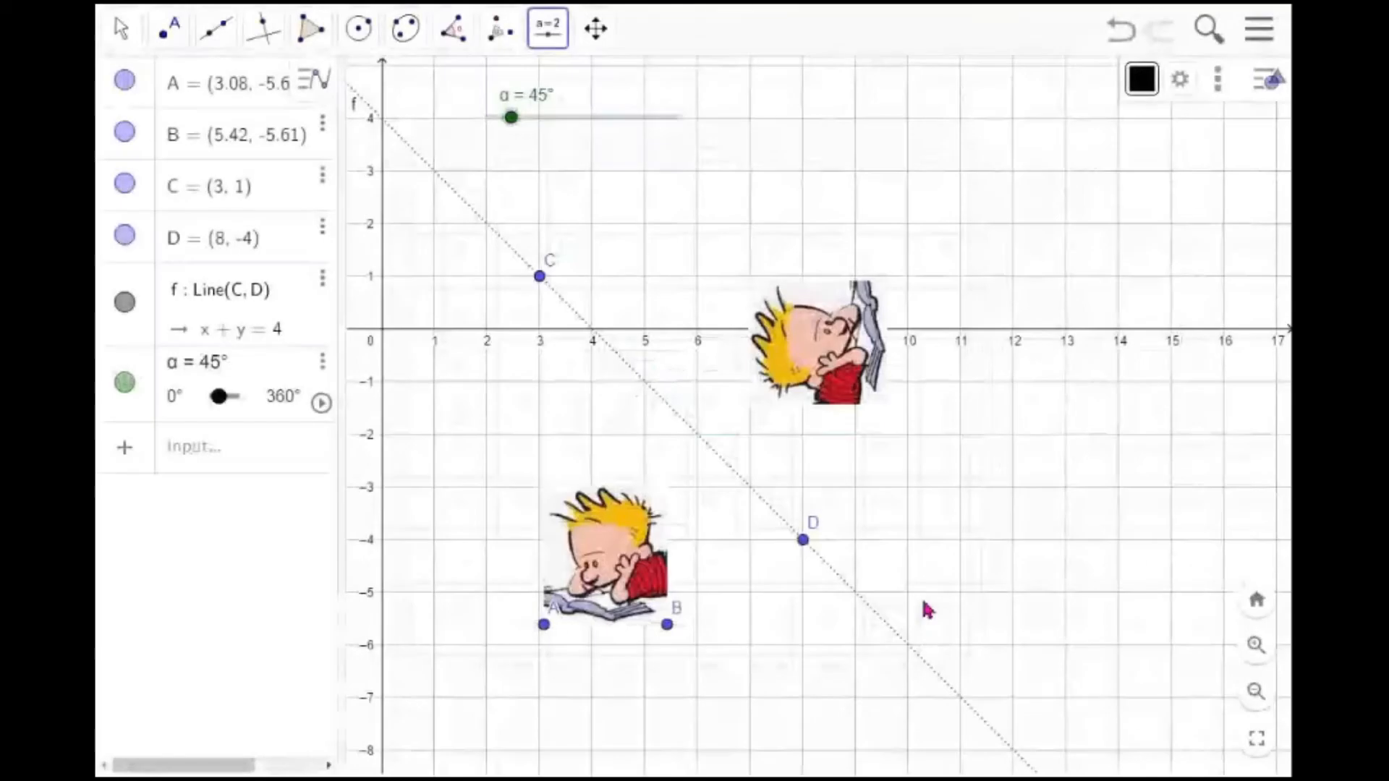
Set the angle slider to 4° and rename it a
{"action": "mouse_move", "coordinate": [512, 120]}
{"action": "left_mouse_down"}
{"action": "mouse_move", "coordinate": [671, 127]}
{"action": "mouse_move", "coordinate": [492, 131]}
{"action": "left_mouse_up"}
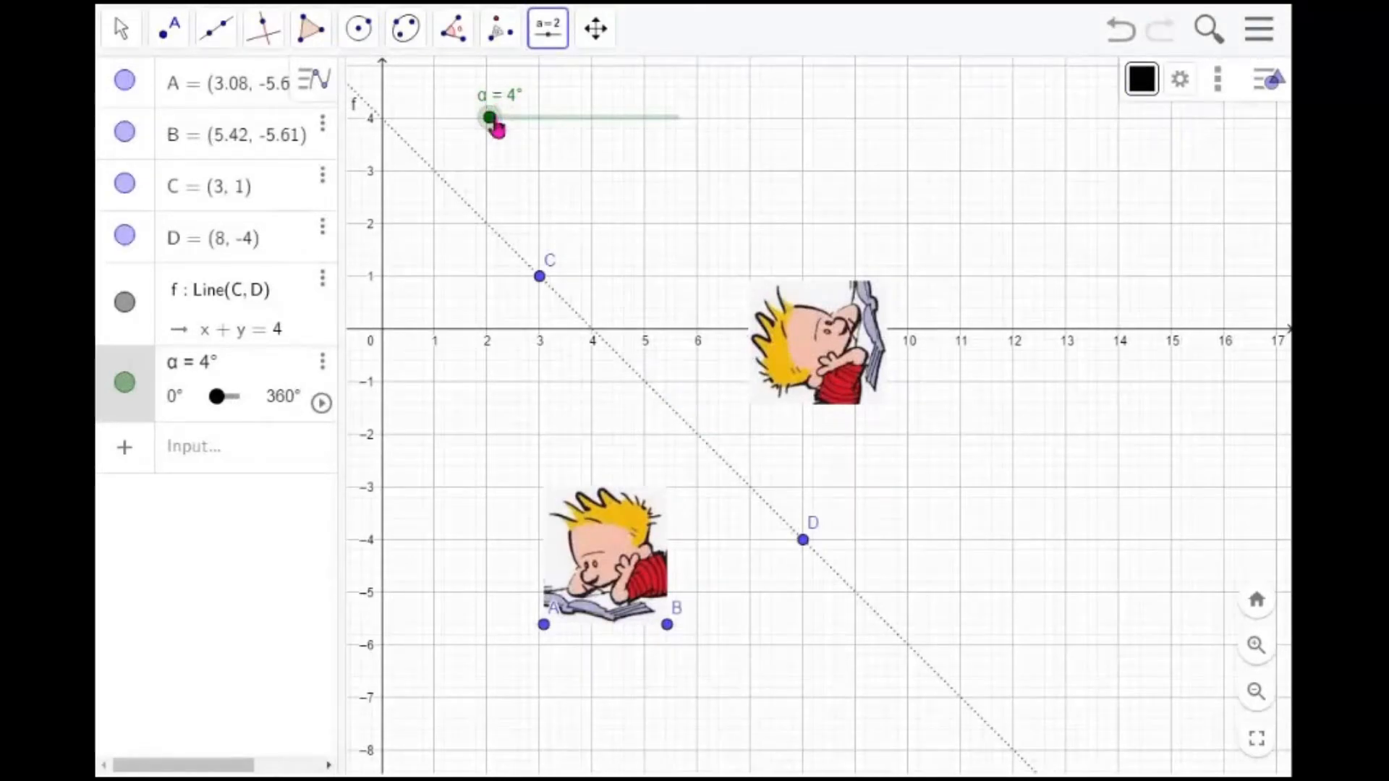
{"action": "right_click", "coordinate": [496, 123]}
{"action": "left_click", "coordinate": [573, 292]}
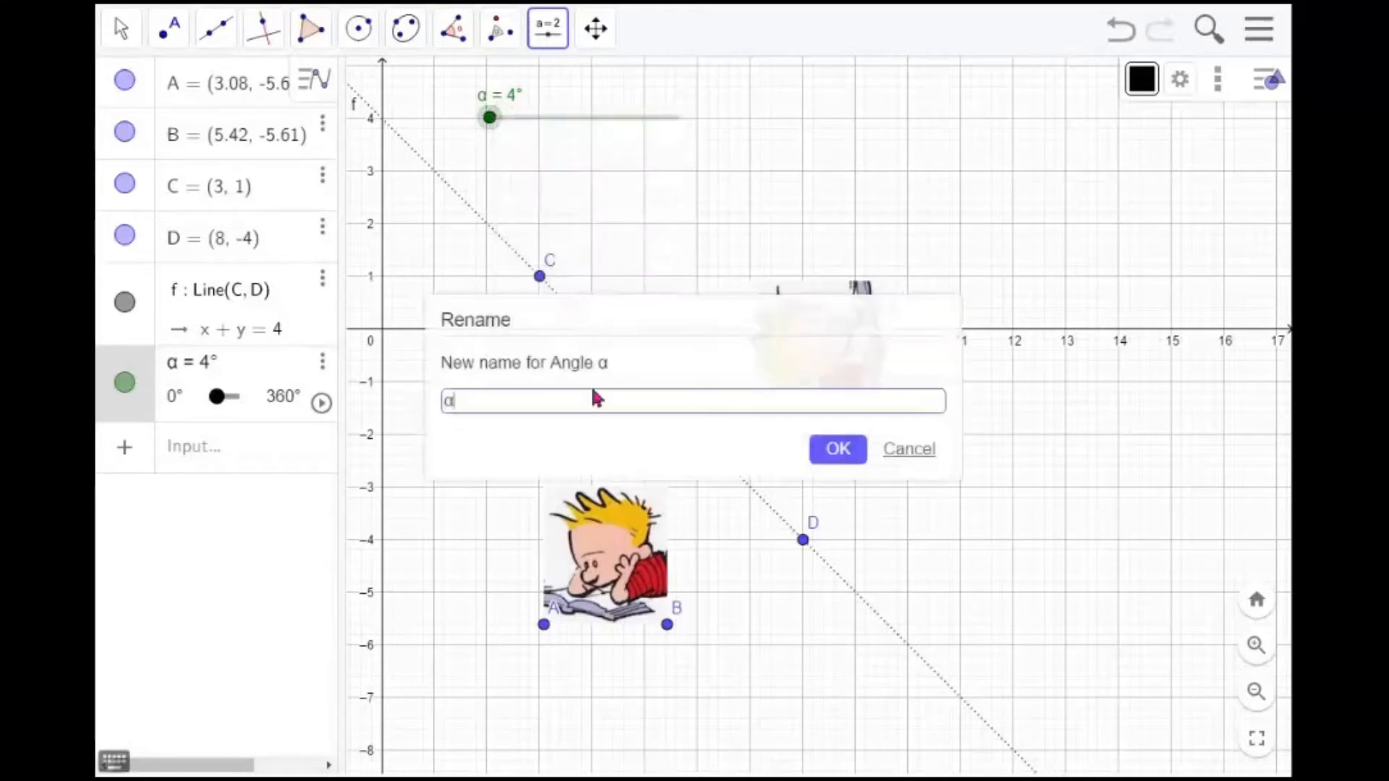
{"action": "key", "text": "BackSpace"}
{"action": "type", "text": "a"}
{"action": "left_click", "coordinate": [838, 456]}
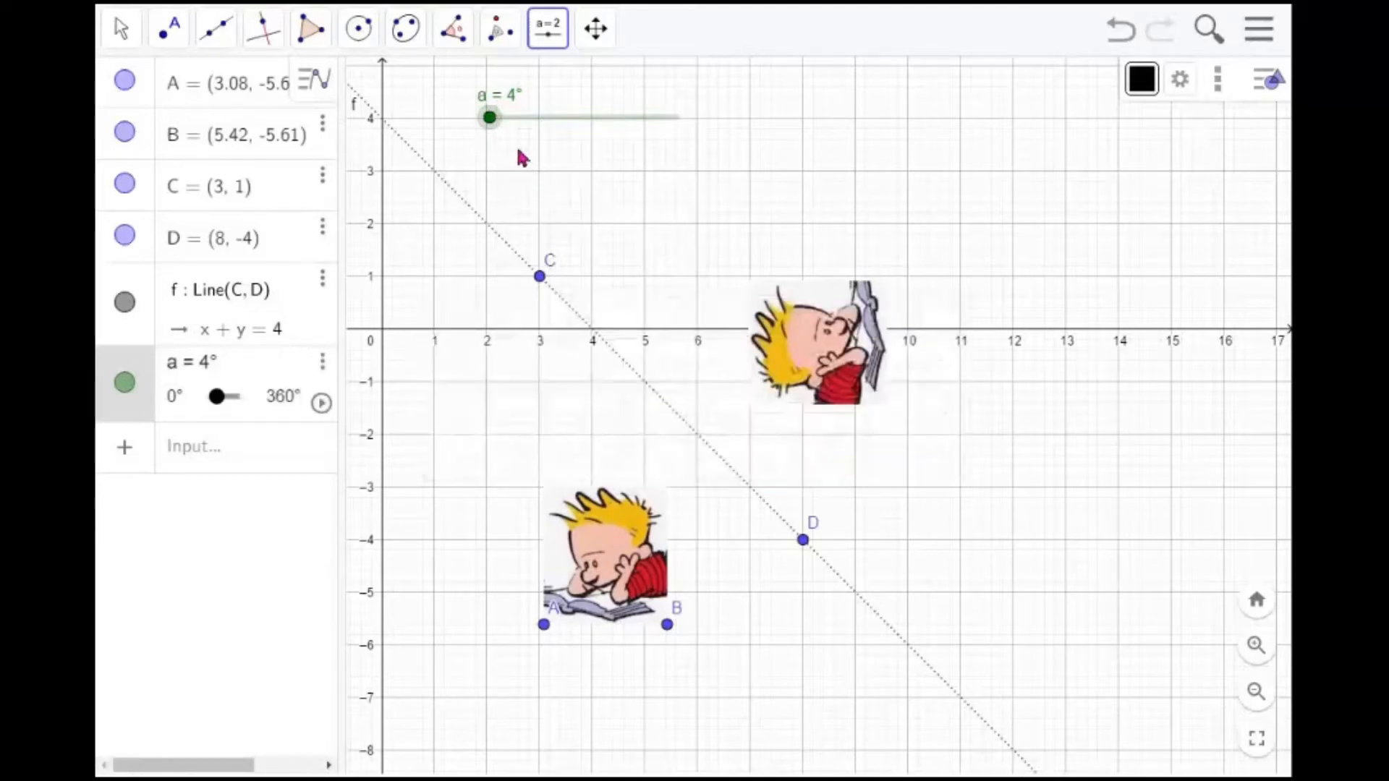
{"action": "left_click", "coordinate": [494, 42]}
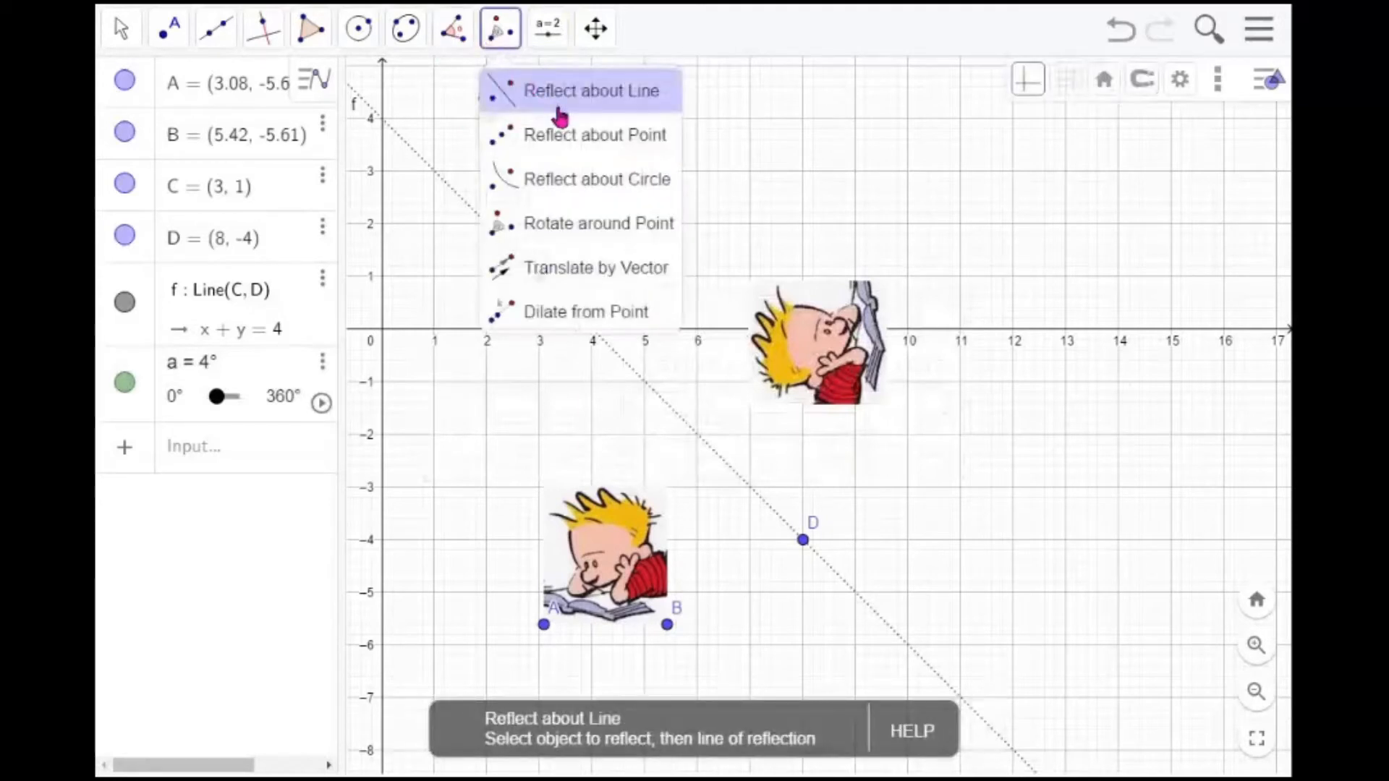
{"action": "left_click", "coordinate": [873, 165]}
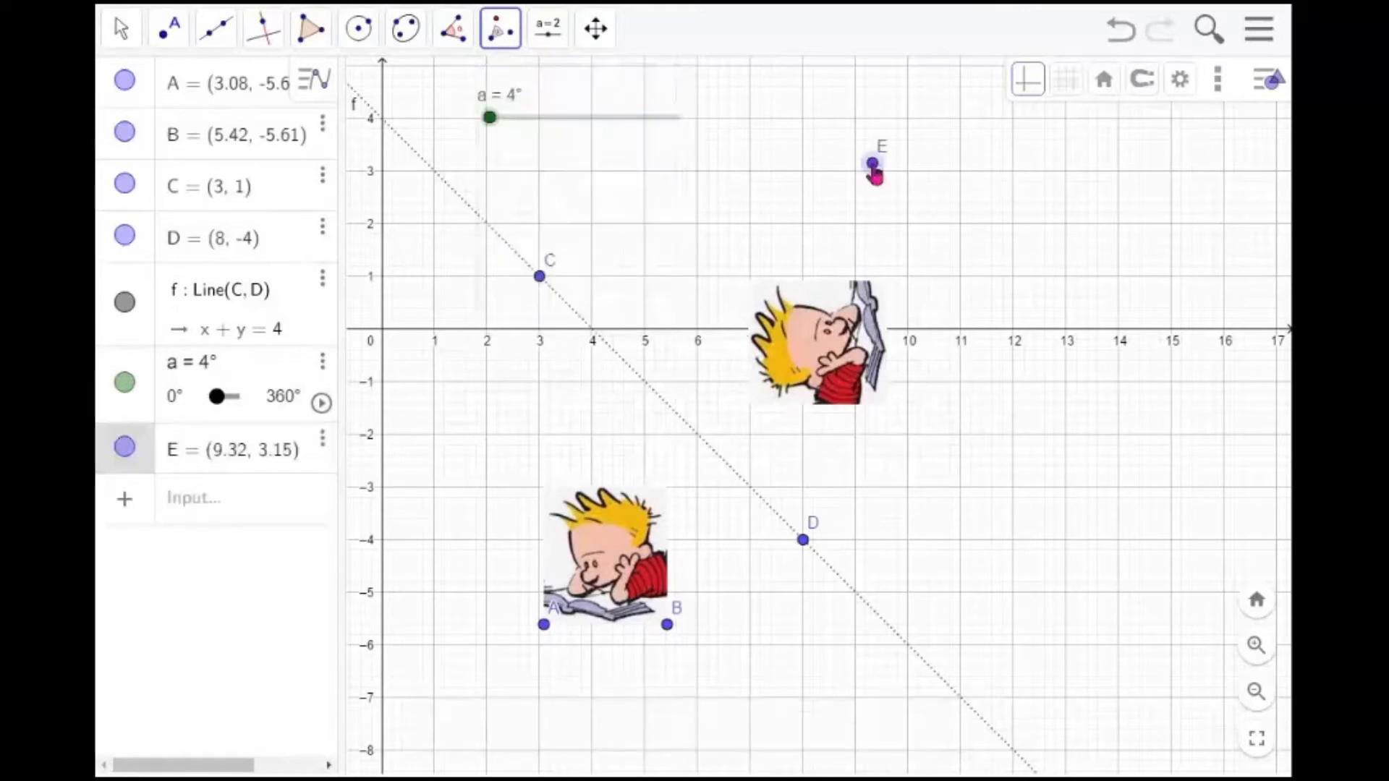
{"action": "left_click", "coordinate": [126, 36]}
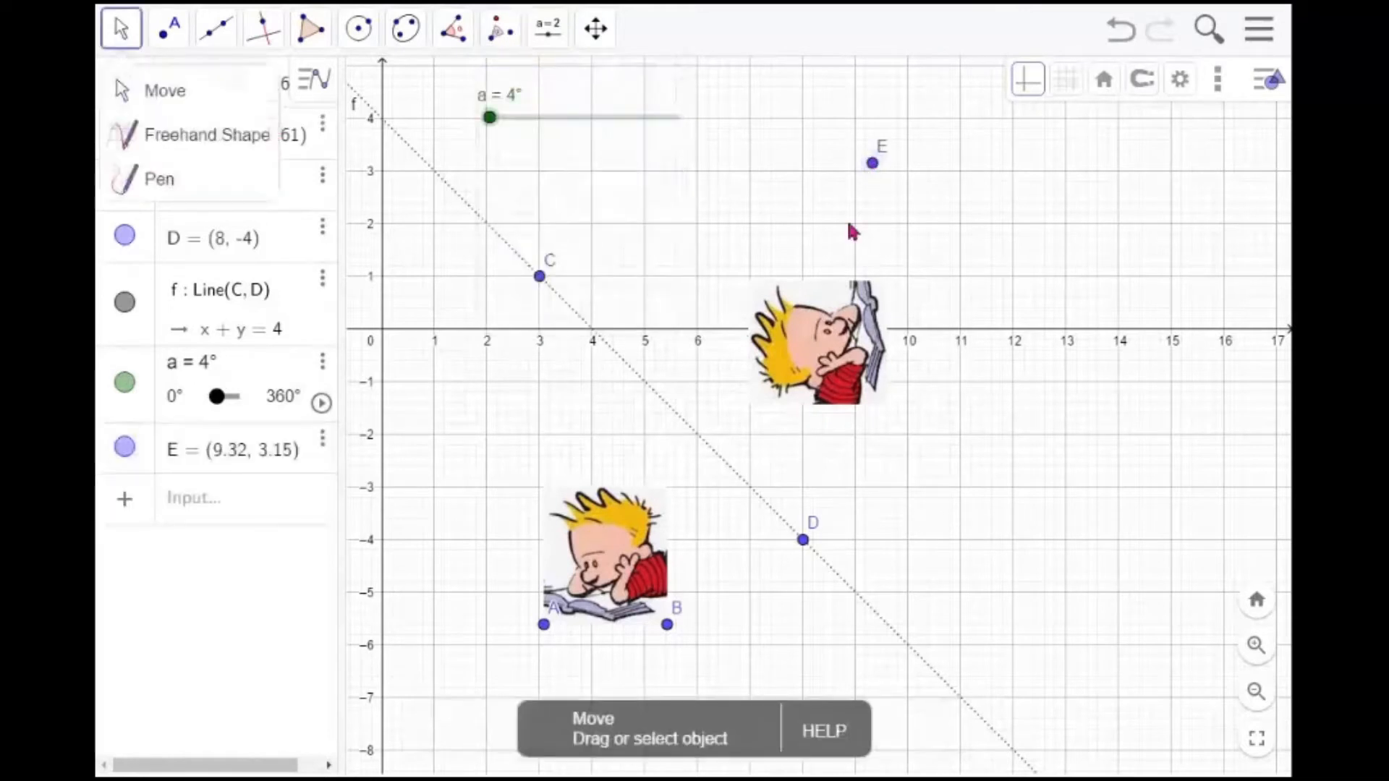
{"action": "left_click", "coordinate": [872, 168]}
{"action": "key", "text": "Delete"}
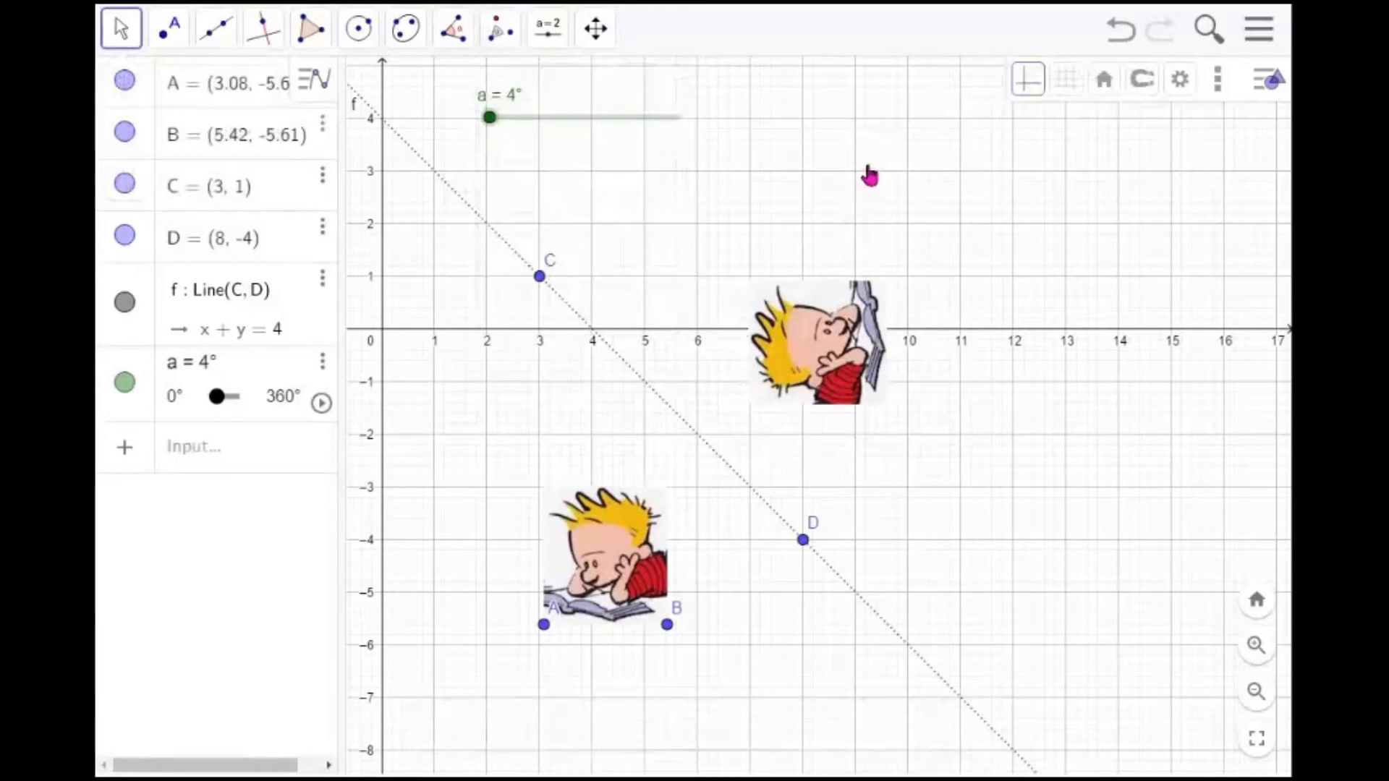
Move point D to (7, -3), then rotate the image counterclockwise around D by angle a
{"action": "left_click", "coordinate": [804, 543]}
{"action": "left_click_drag", "start_coordinate": [805, 551], "coordinate": [749, 496]}
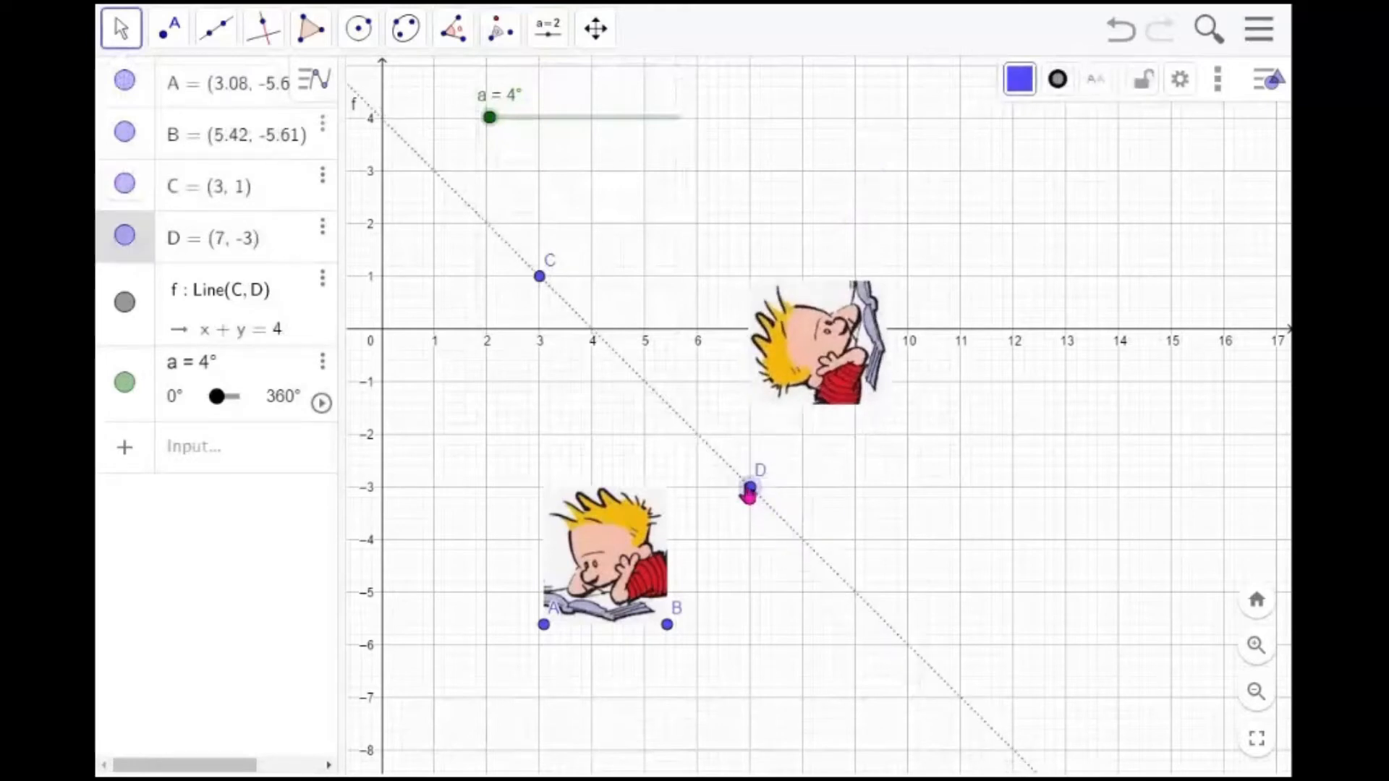
{"action": "left_click", "coordinate": [509, 45]}
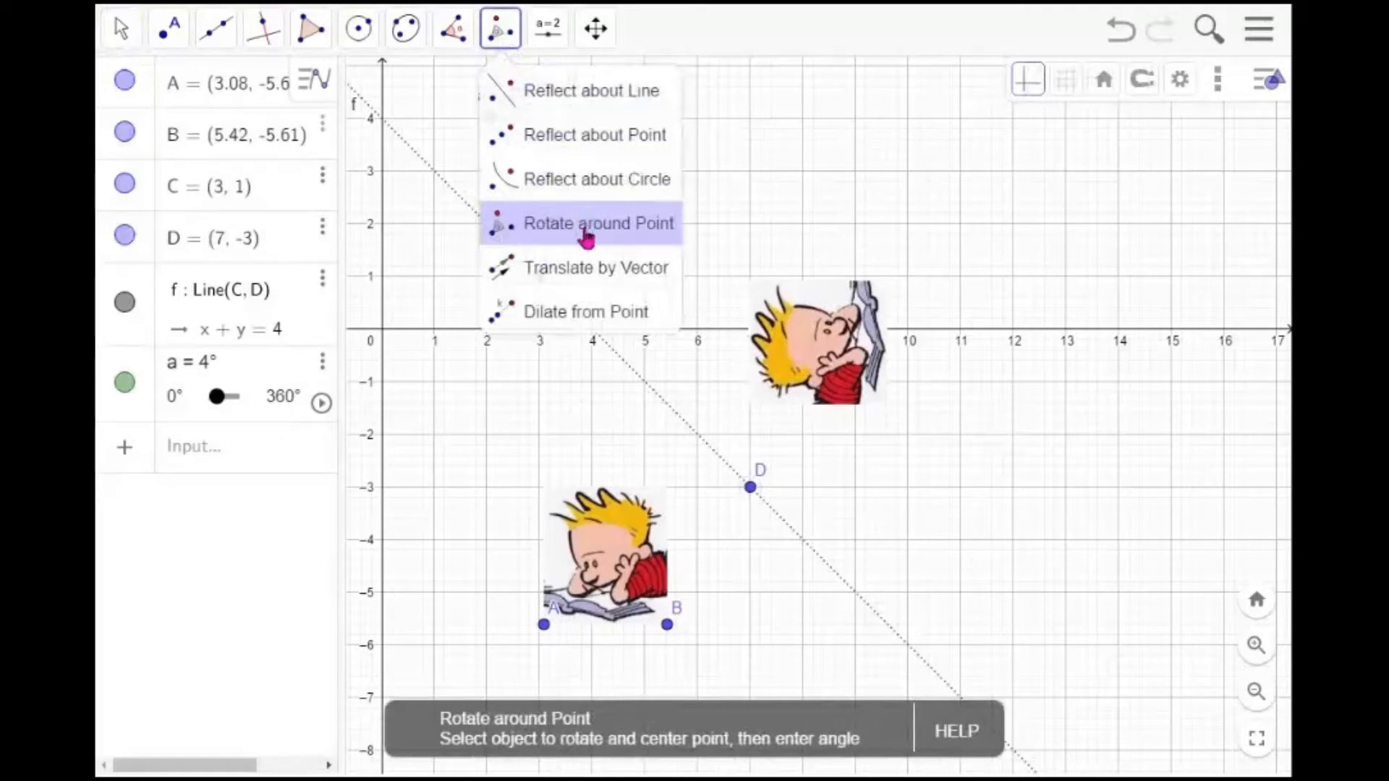
{"action": "left_click", "coordinate": [586, 233]}
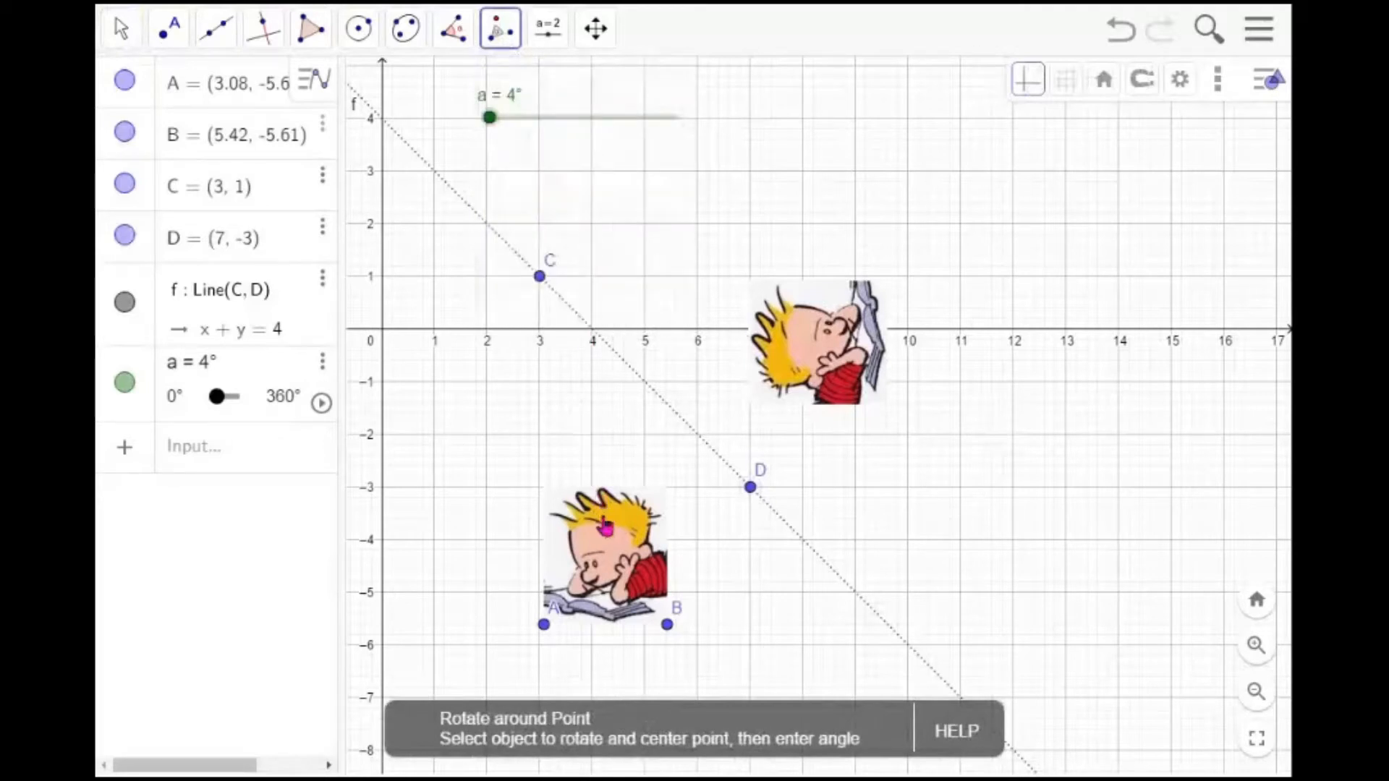
{"action": "left_click", "coordinate": [606, 531]}
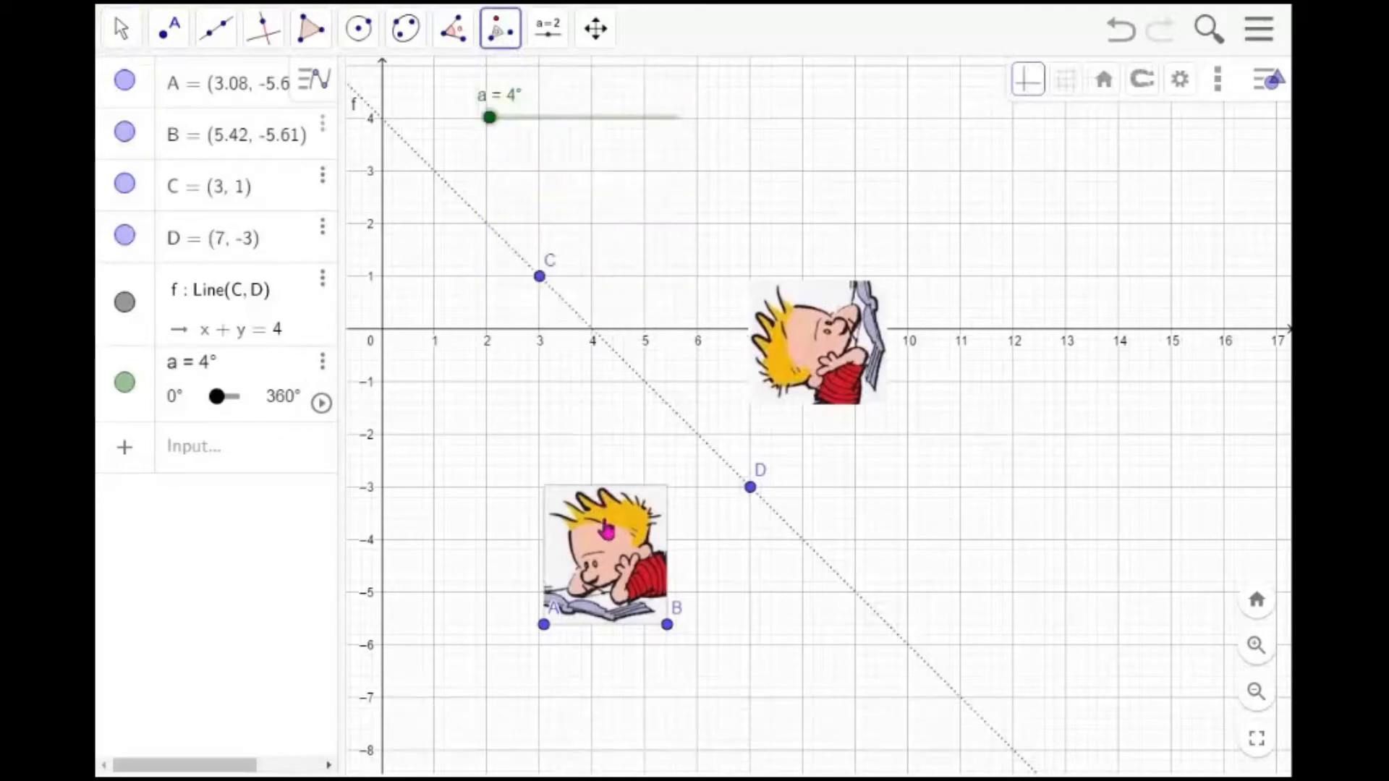
{"action": "left_click", "coordinate": [752, 491]}
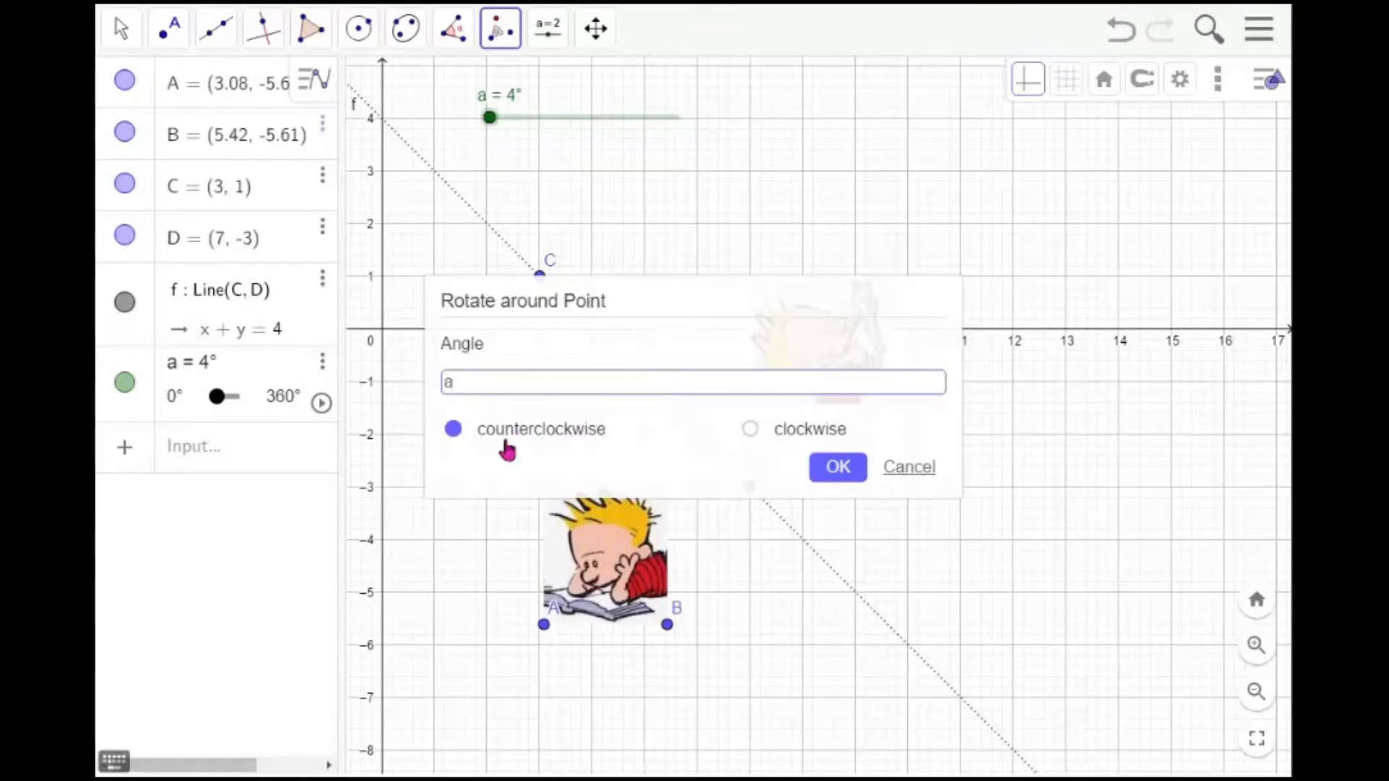
{"action": "left_click", "coordinate": [838, 467]}
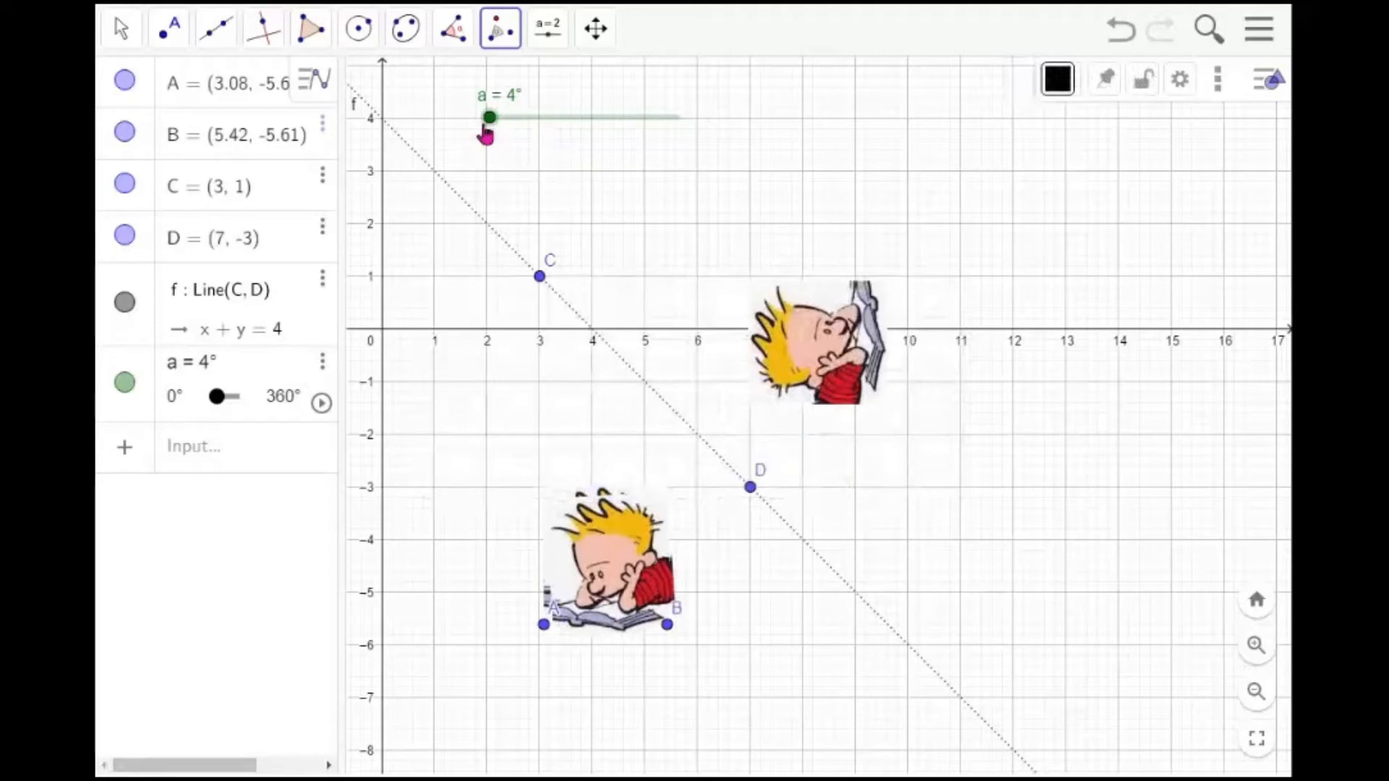
Drag slider a to 150°, then animate it at 5× speed and pause the animation
{"action": "left_click_drag", "start_coordinate": [490, 128], "coordinate": [569, 123]}
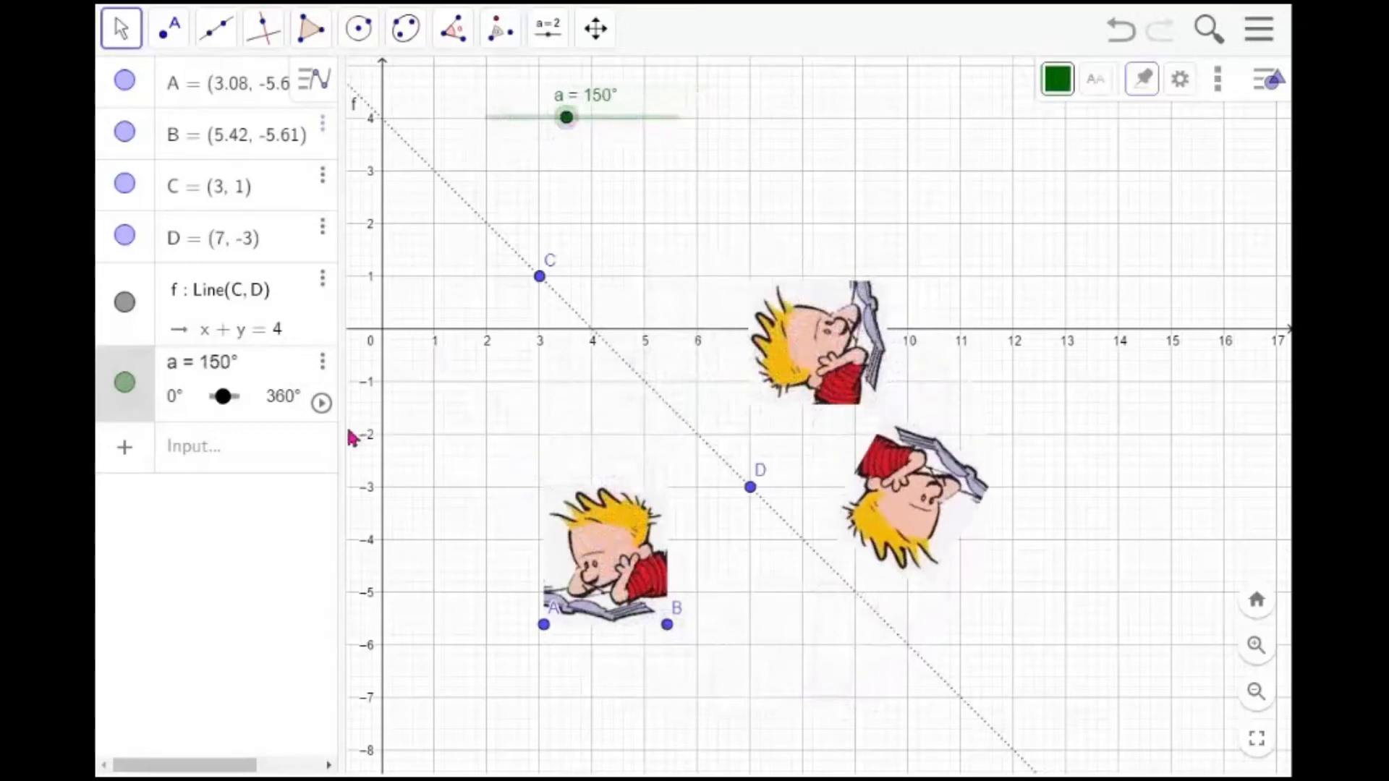
{"action": "left_click_drag", "start_coordinate": [340, 415], "coordinate": [396, 428]}
{"action": "left_click", "coordinate": [377, 403]}
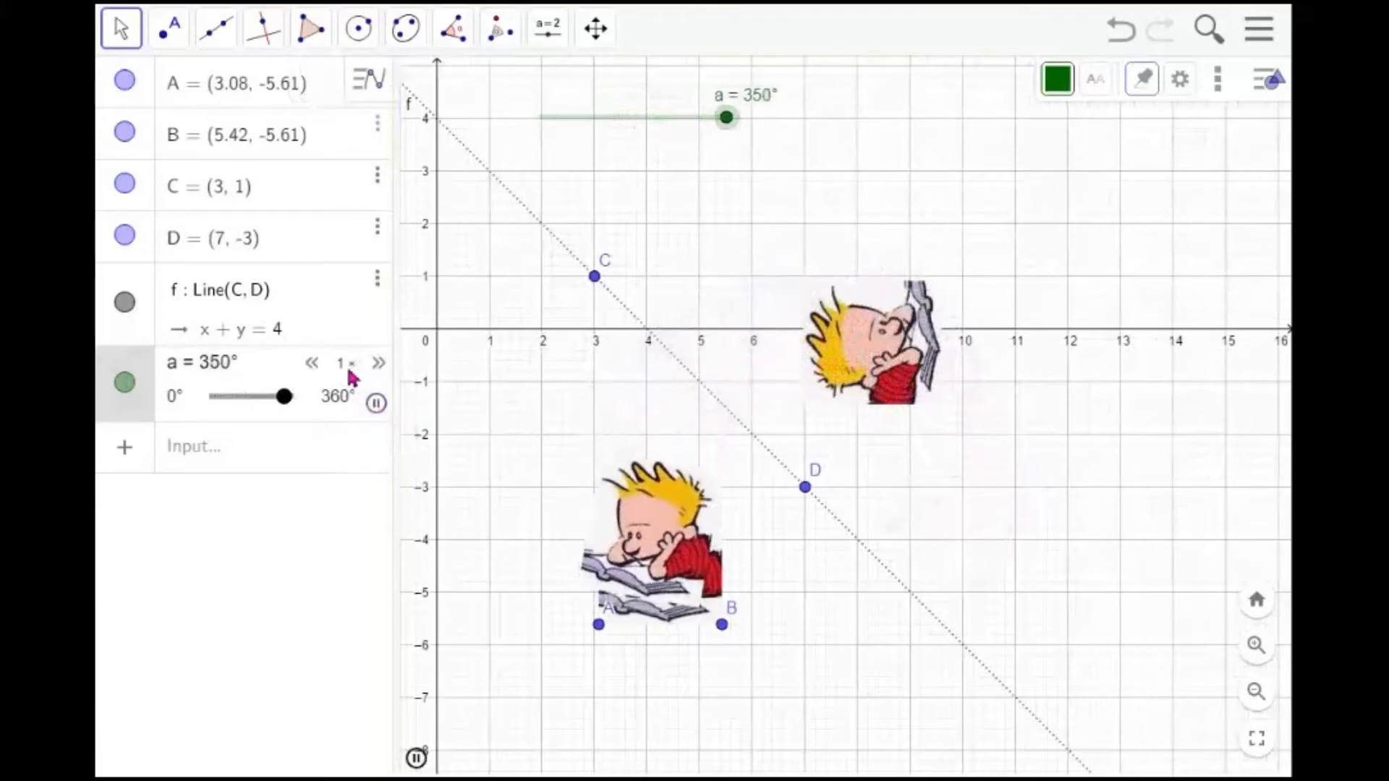
{"action": "left_click", "coordinate": [379, 364]}
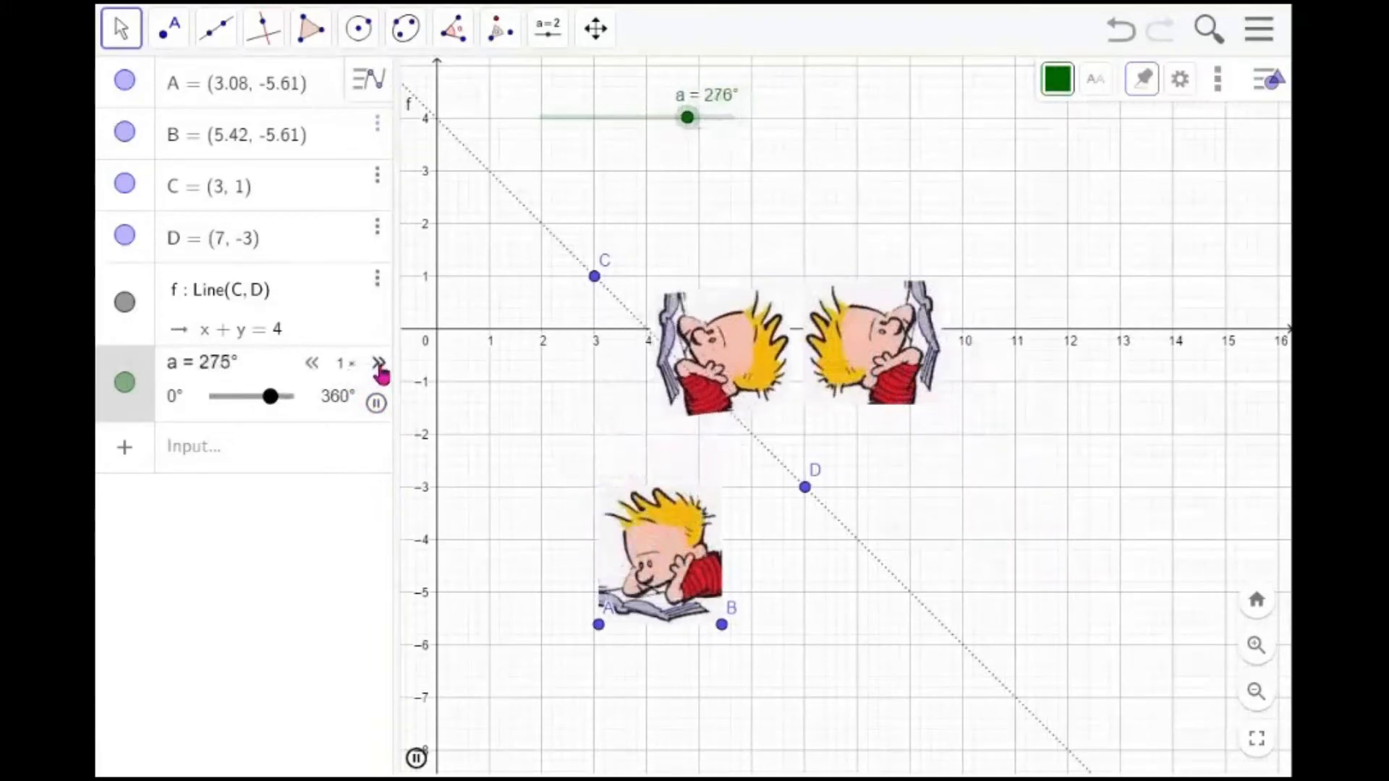
{"action": "left_click", "coordinate": [379, 364]}
{"action": "left_click", "coordinate": [378, 364]}
{"action": "left_click", "coordinate": [379, 364]}
{"action": "left_click", "coordinate": [378, 364]}
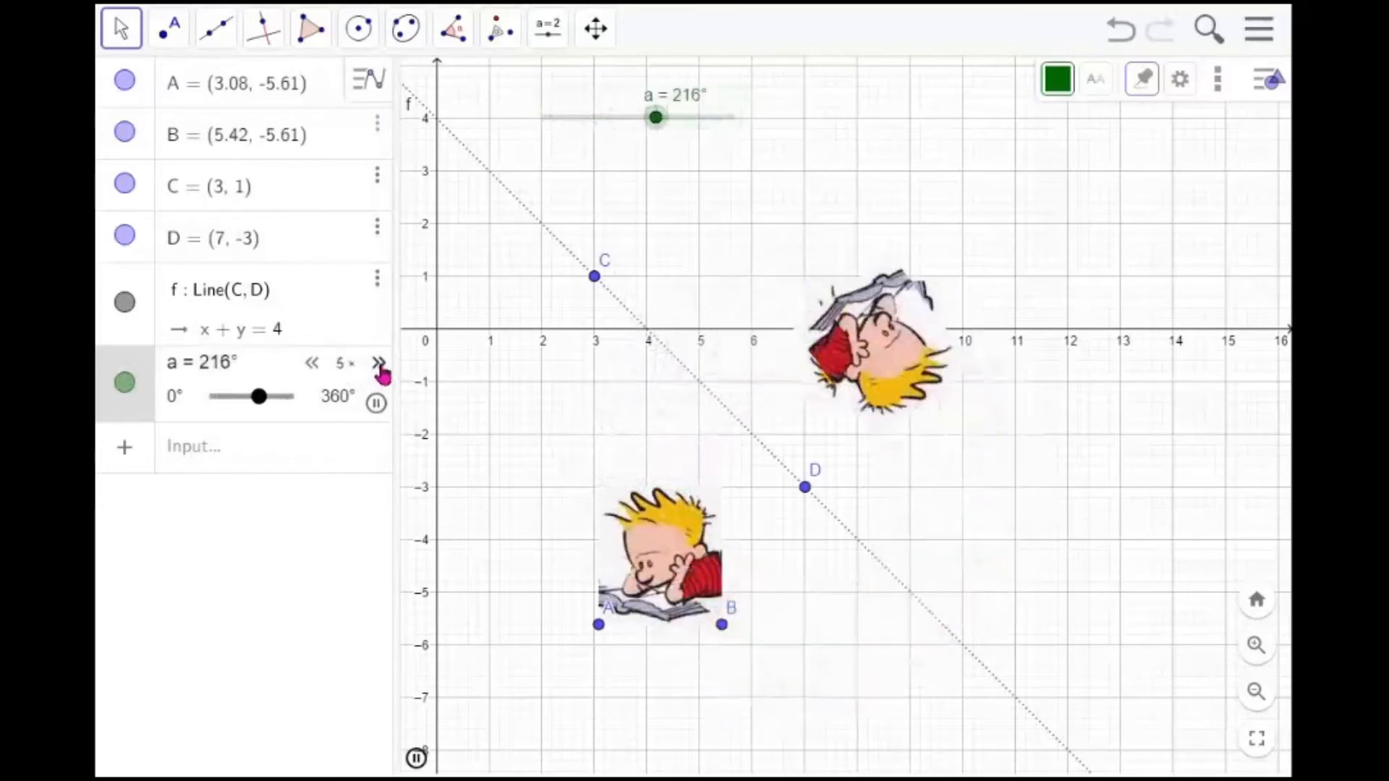
{"action": "left_click", "coordinate": [379, 407]}
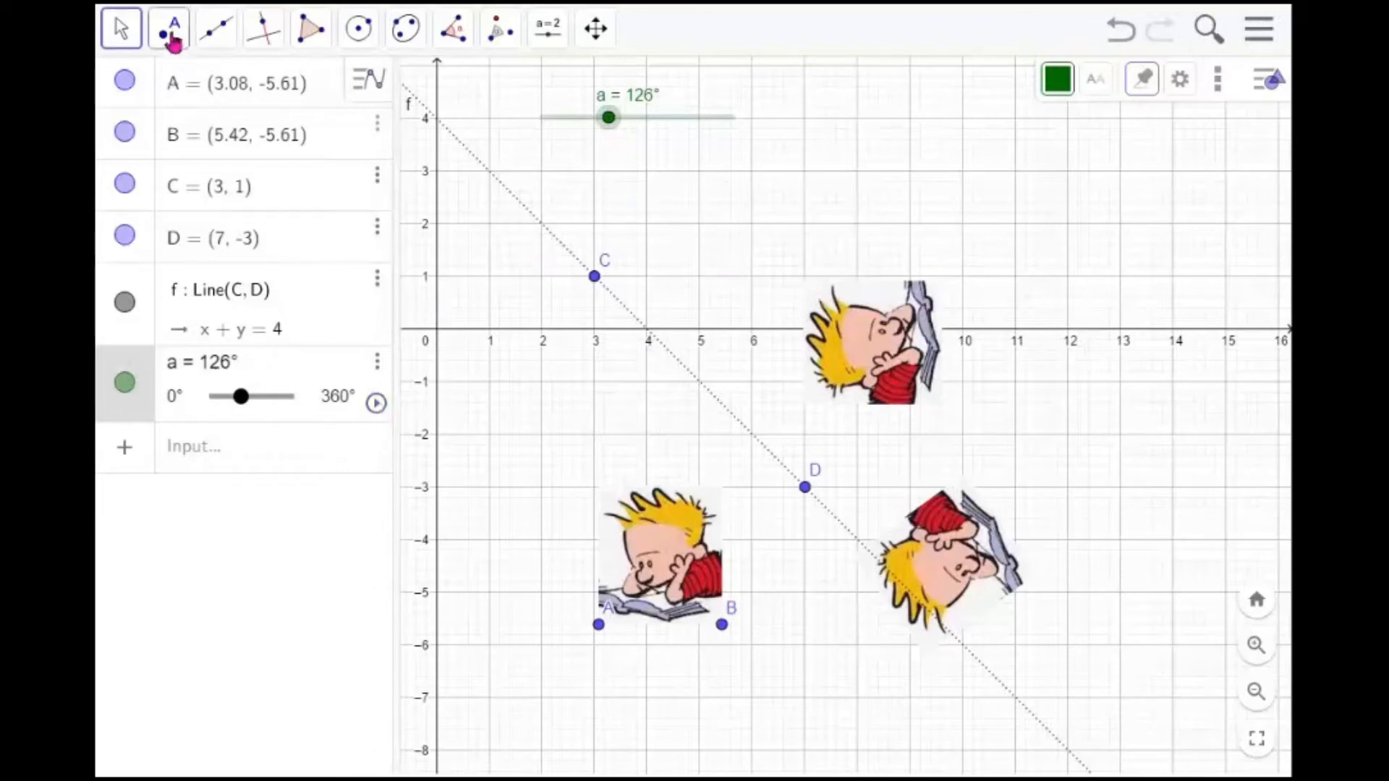
Delete the rotated image copy and the reflected image copy
{"action": "left_click", "coordinate": [960, 559]}
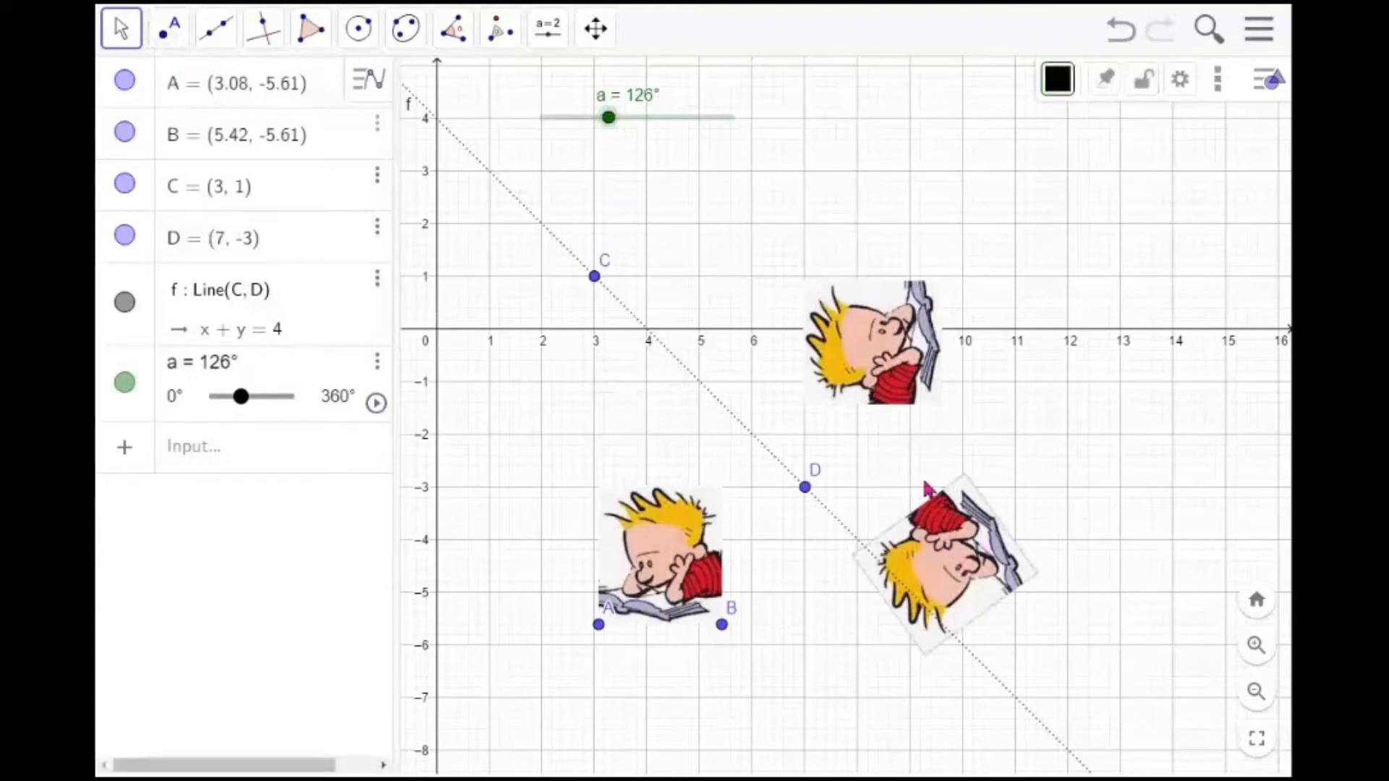
{"action": "key", "text": "Delete"}
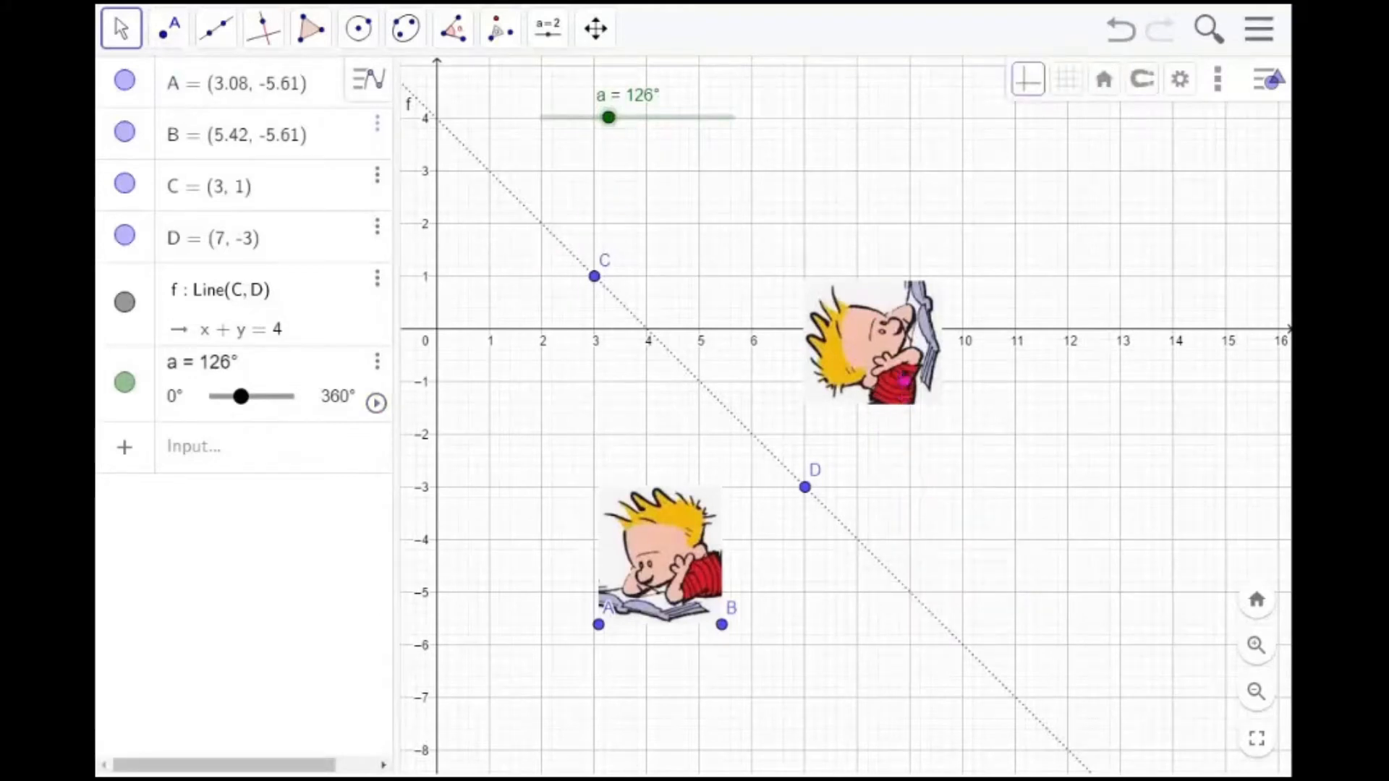
{"action": "left_click", "coordinate": [903, 380]}
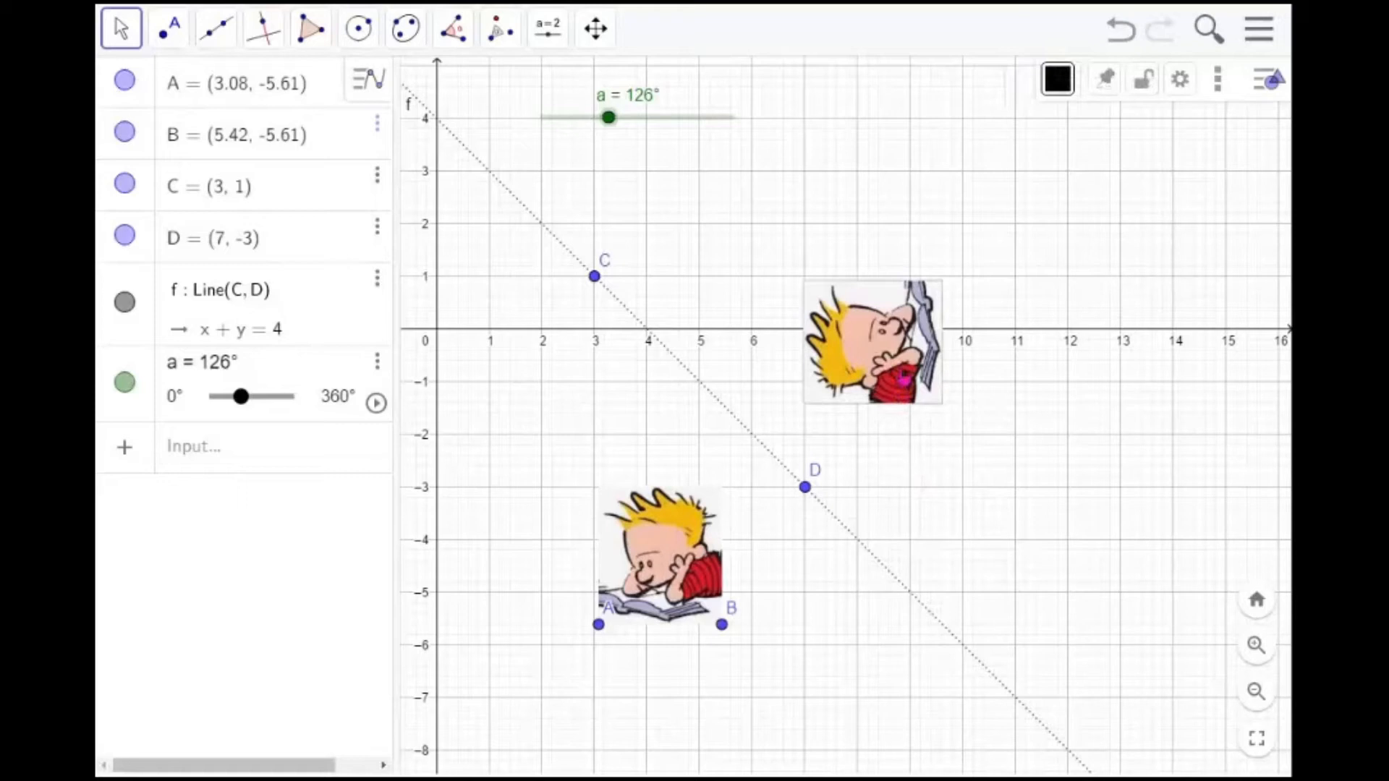
{"action": "key", "text": "Delete"}
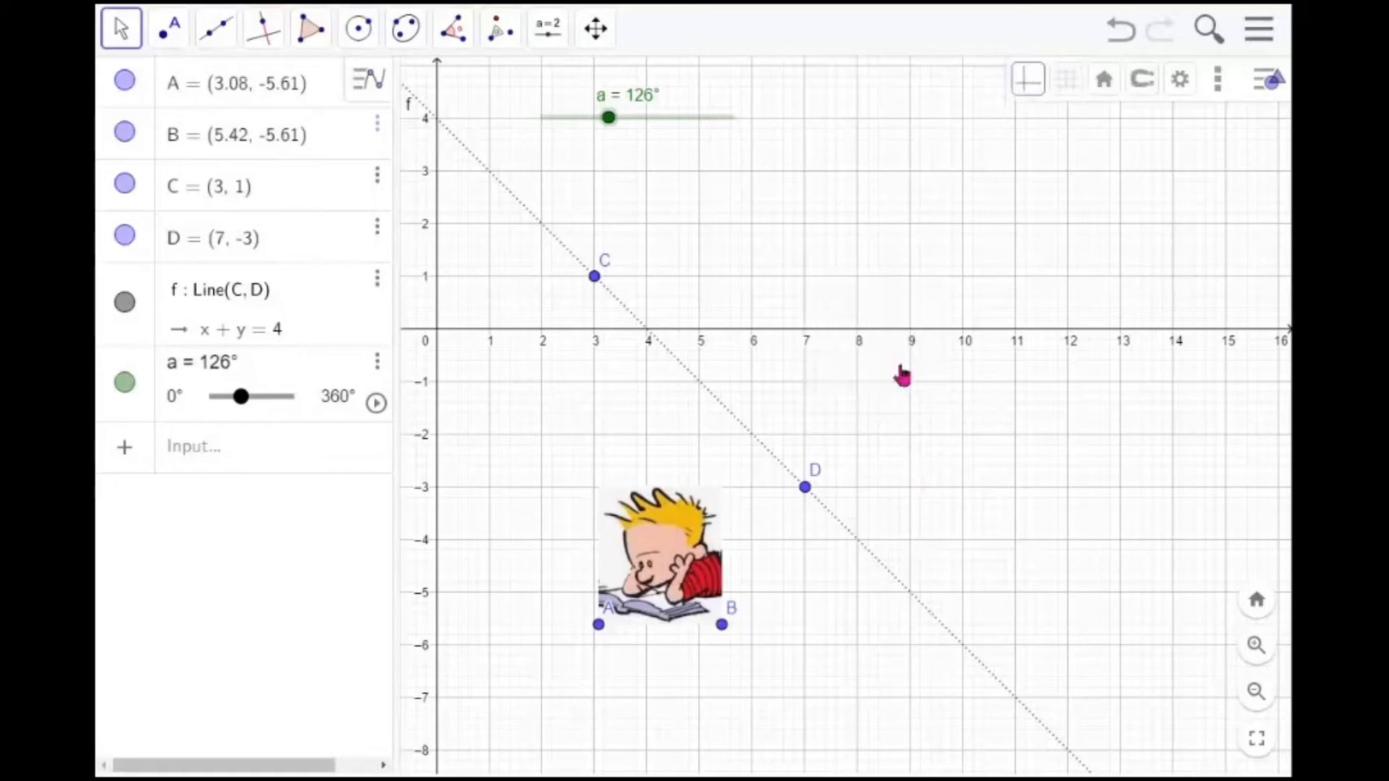
Draw vector u from about (9.9, -7.4) to (13, -5) with the Vector tool
{"action": "left_click", "coordinate": [496, 32]}
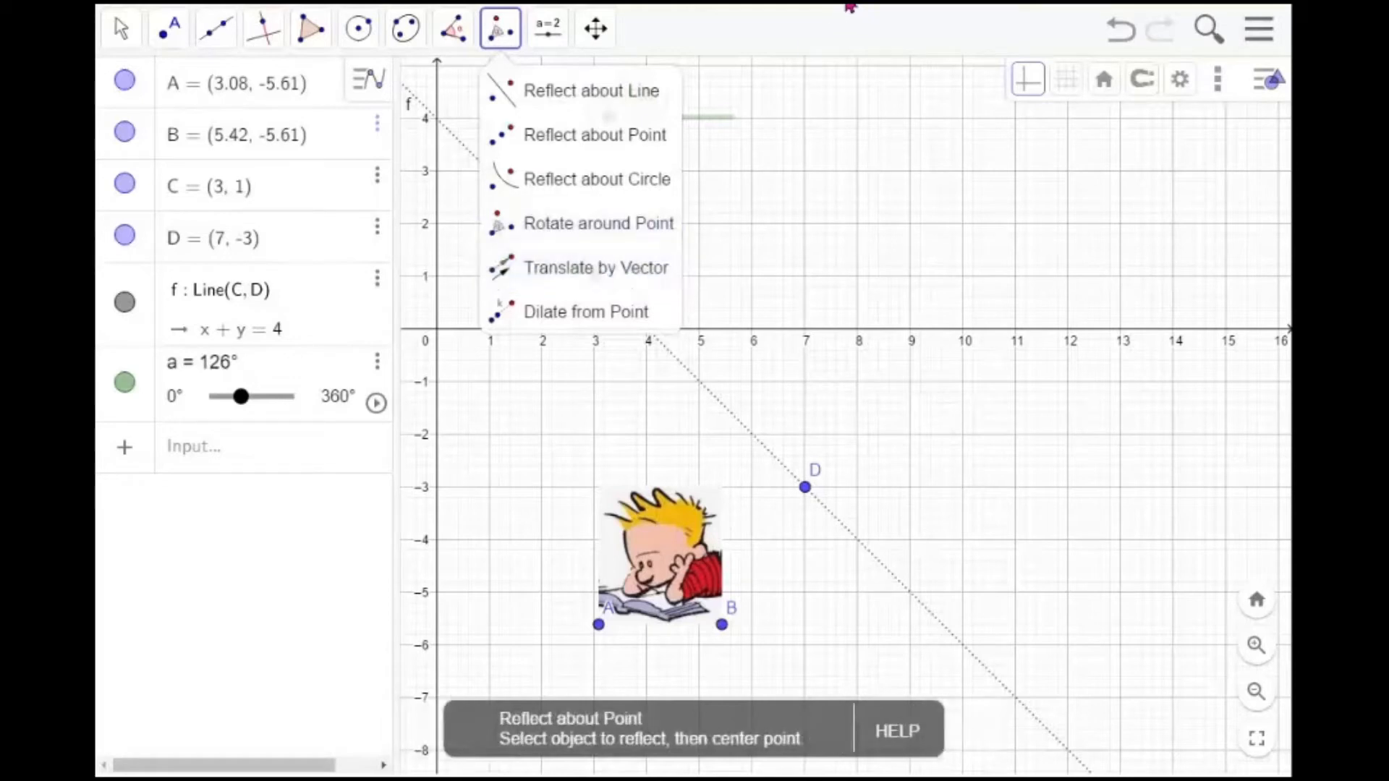
{"action": "mouse_move", "coordinate": [226, 45]}
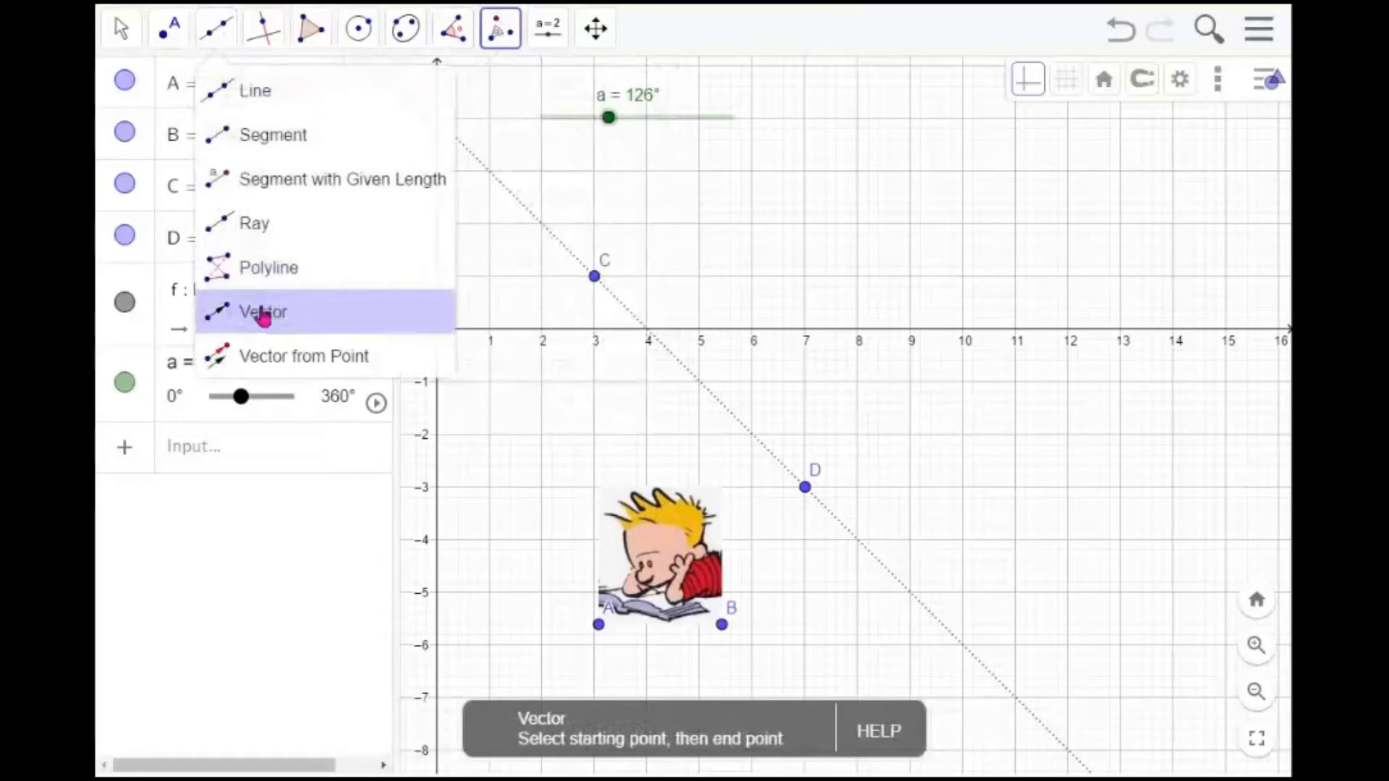
{"action": "left_click", "coordinate": [263, 313]}
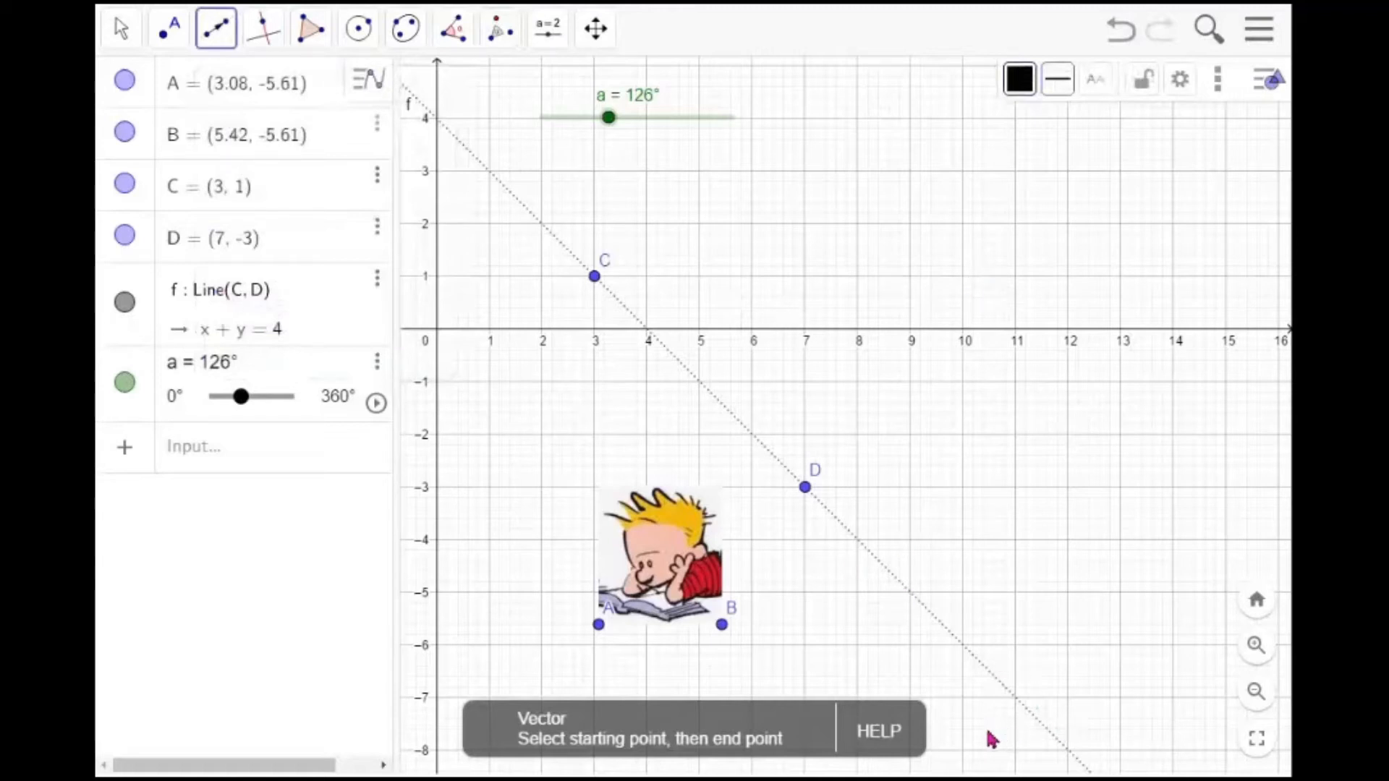
{"action": "left_click", "coordinate": [959, 717]}
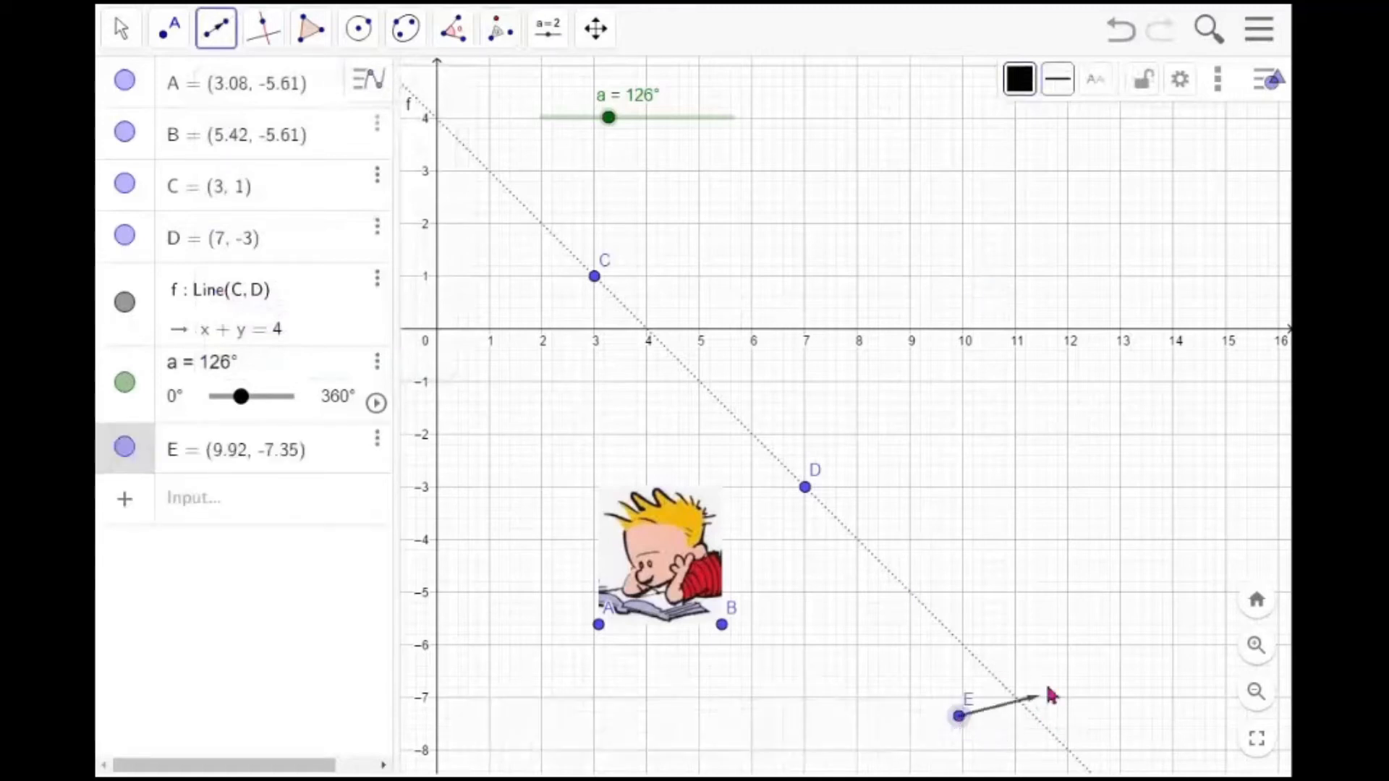
{"action": "left_click", "coordinate": [1121, 593]}
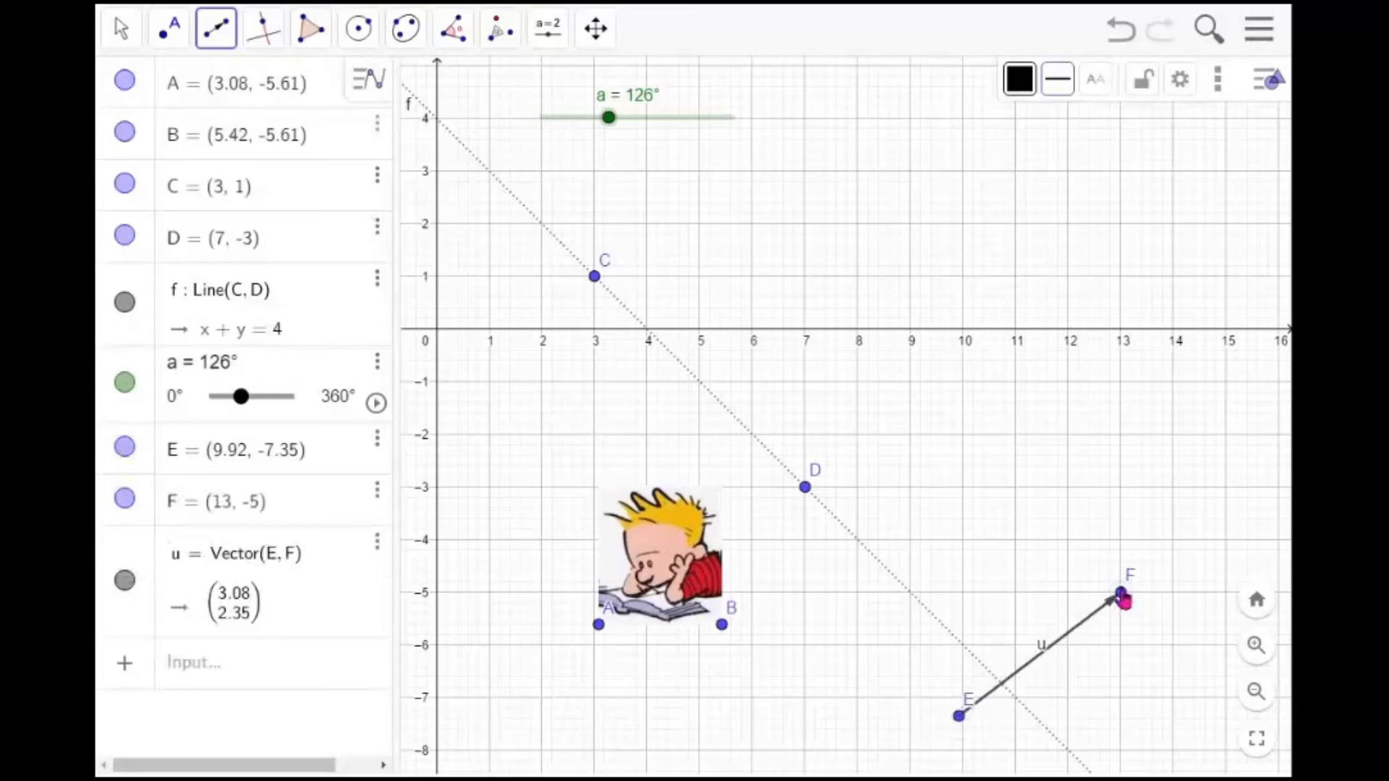
Translate the image by vector u with the Translate by Vector tool
{"action": "left_click", "coordinate": [503, 32]}
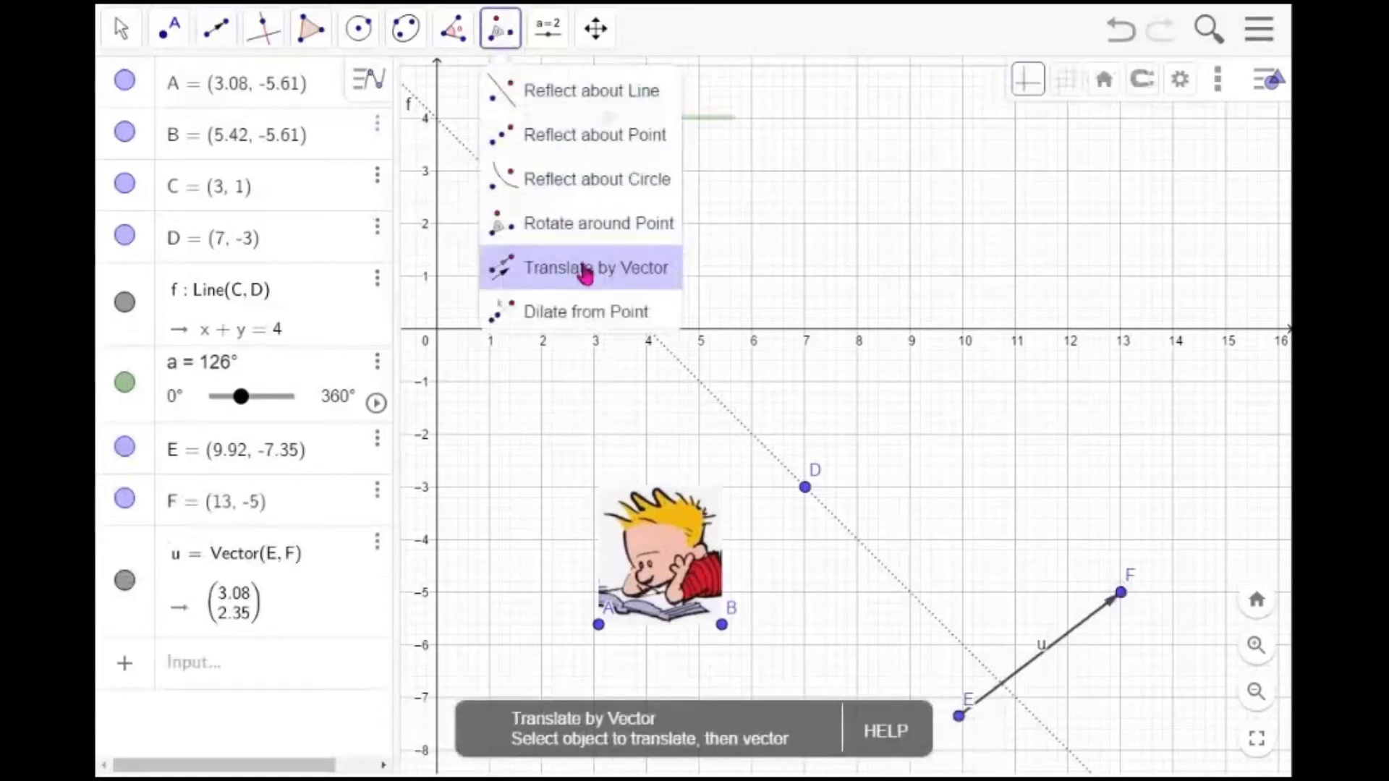
{"action": "left_click", "coordinate": [586, 269]}
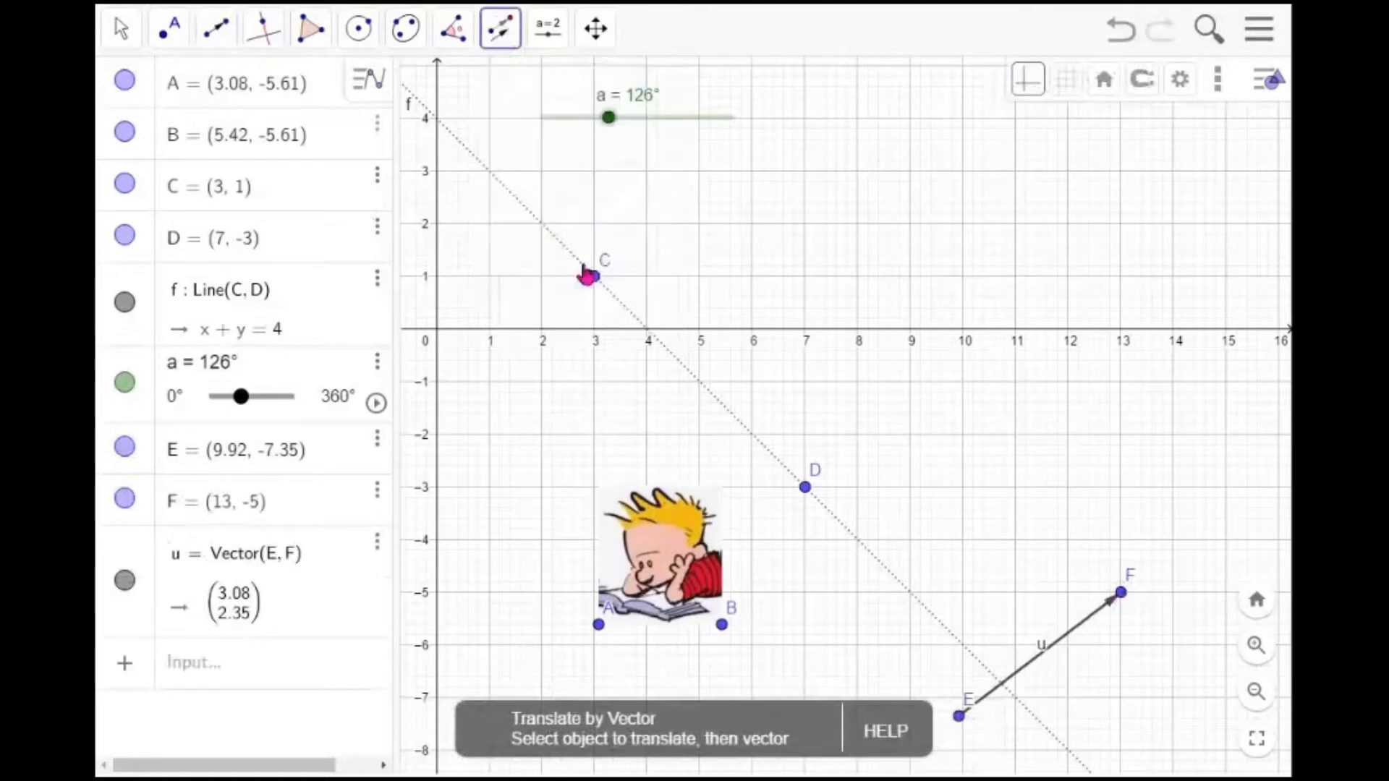
{"action": "left_click", "coordinate": [680, 554]}
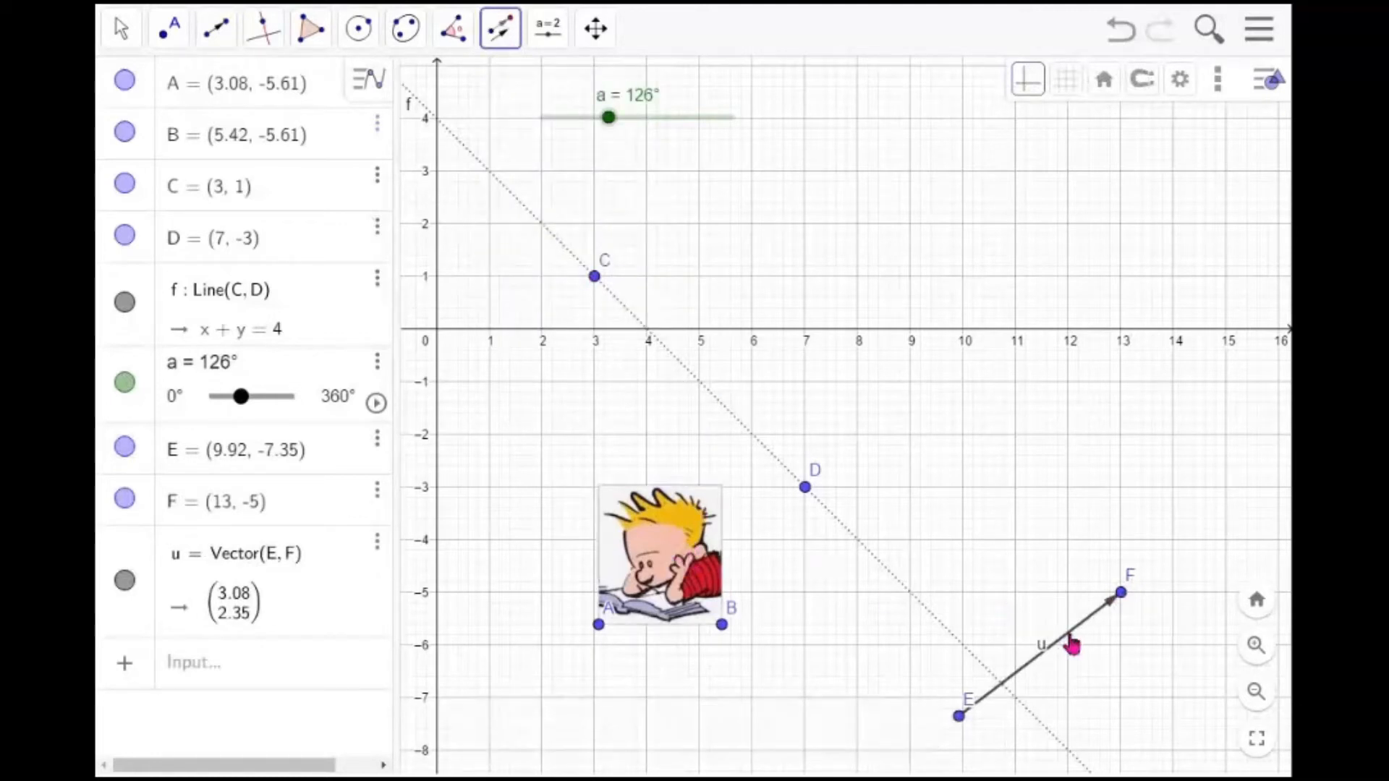
{"action": "left_click", "coordinate": [1072, 646]}
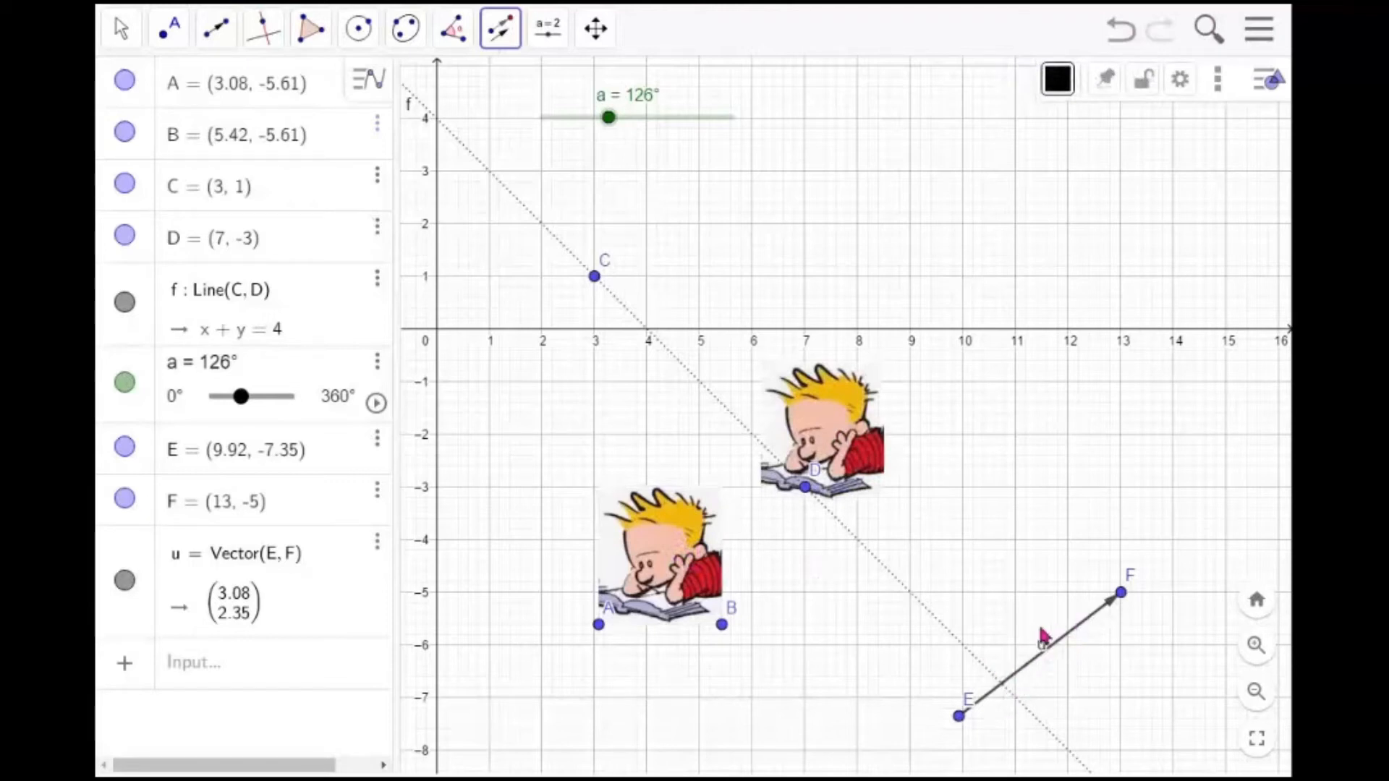
{"action": "key", "text": "Escape"}
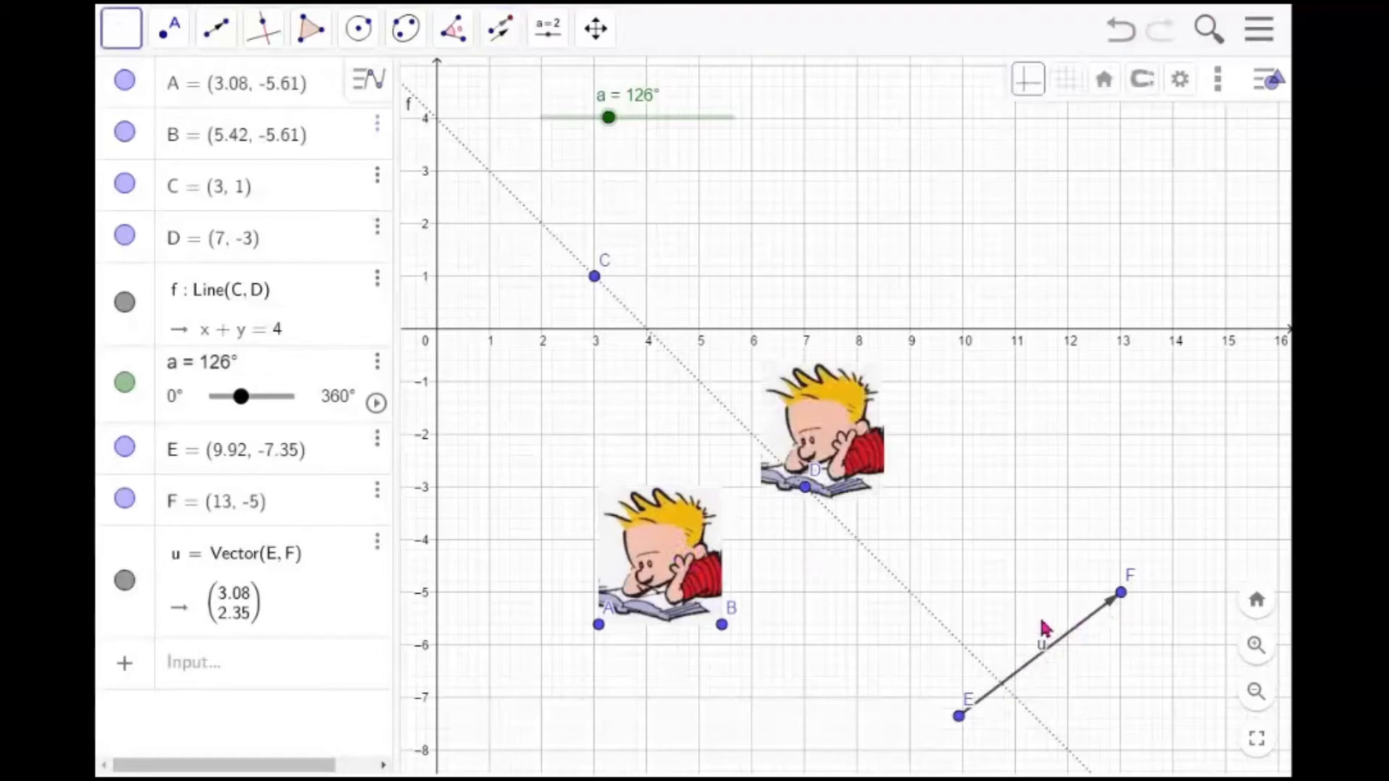
Move vector u's start point E to (6, -7) and drag its end point F to reposition the translated image
{"action": "left_click_drag", "start_coordinate": [961, 724], "coordinate": [753, 705]}
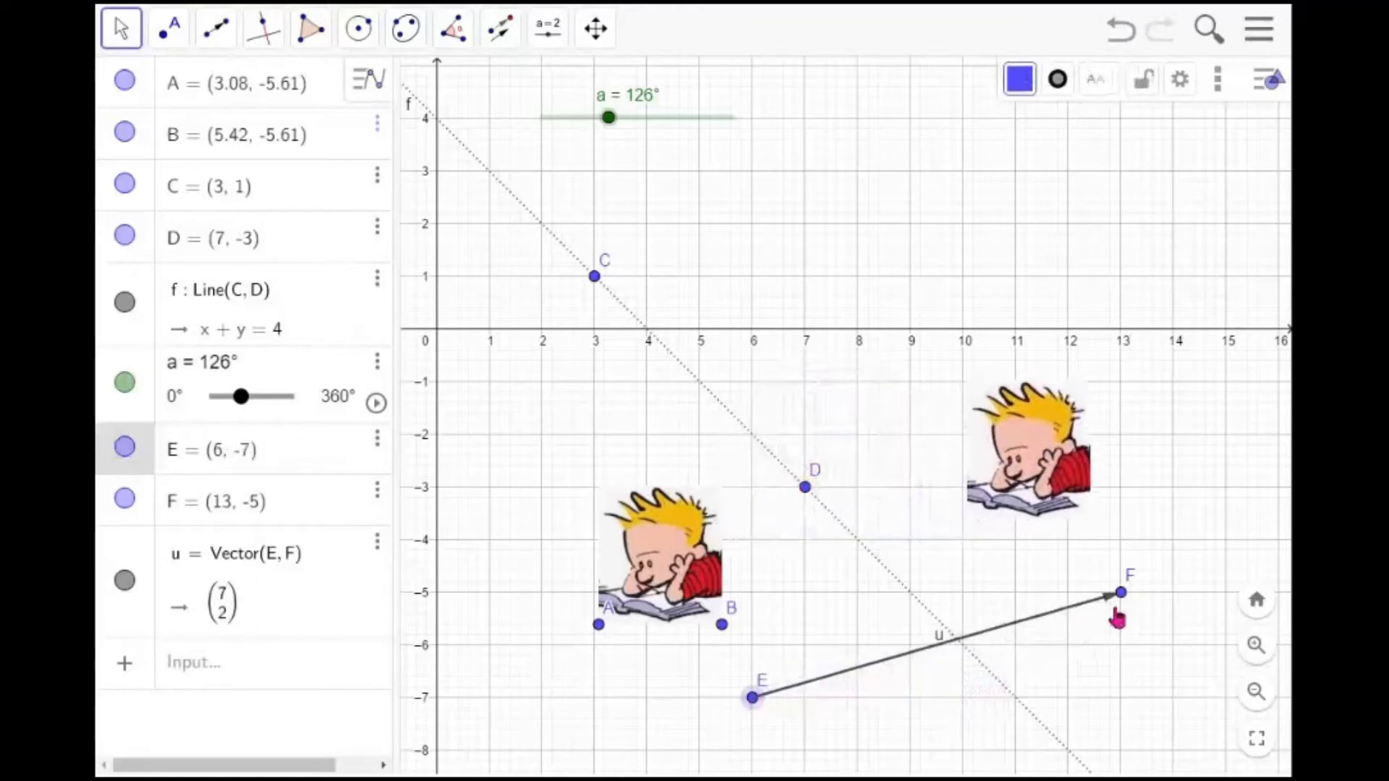
{"action": "left_click_drag", "start_coordinate": [1124, 608], "coordinate": [1017, 503]}
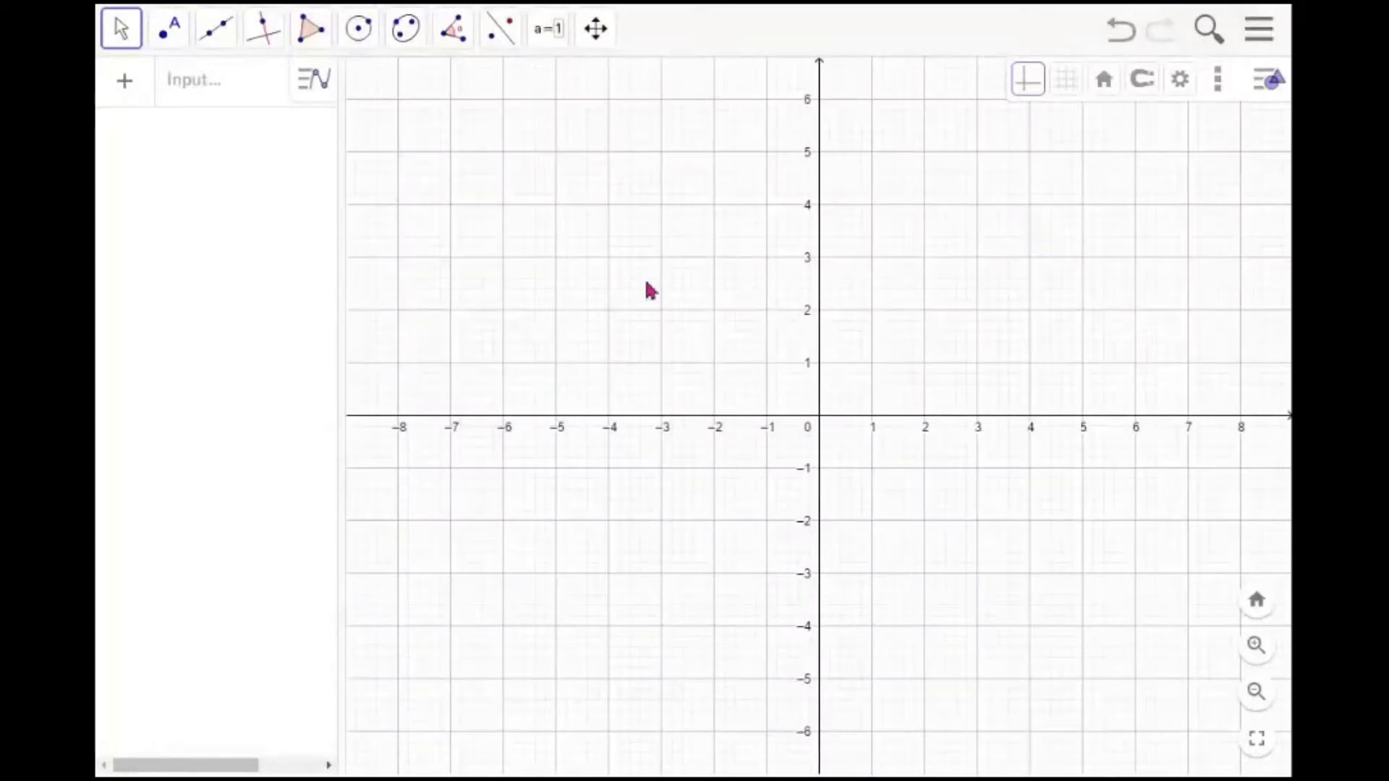
In a new blank construction, define the function f = x^2 in the algebra input
{"action": "left_click_drag", "start_coordinate": [342, 283], "coordinate": [390, 283]}
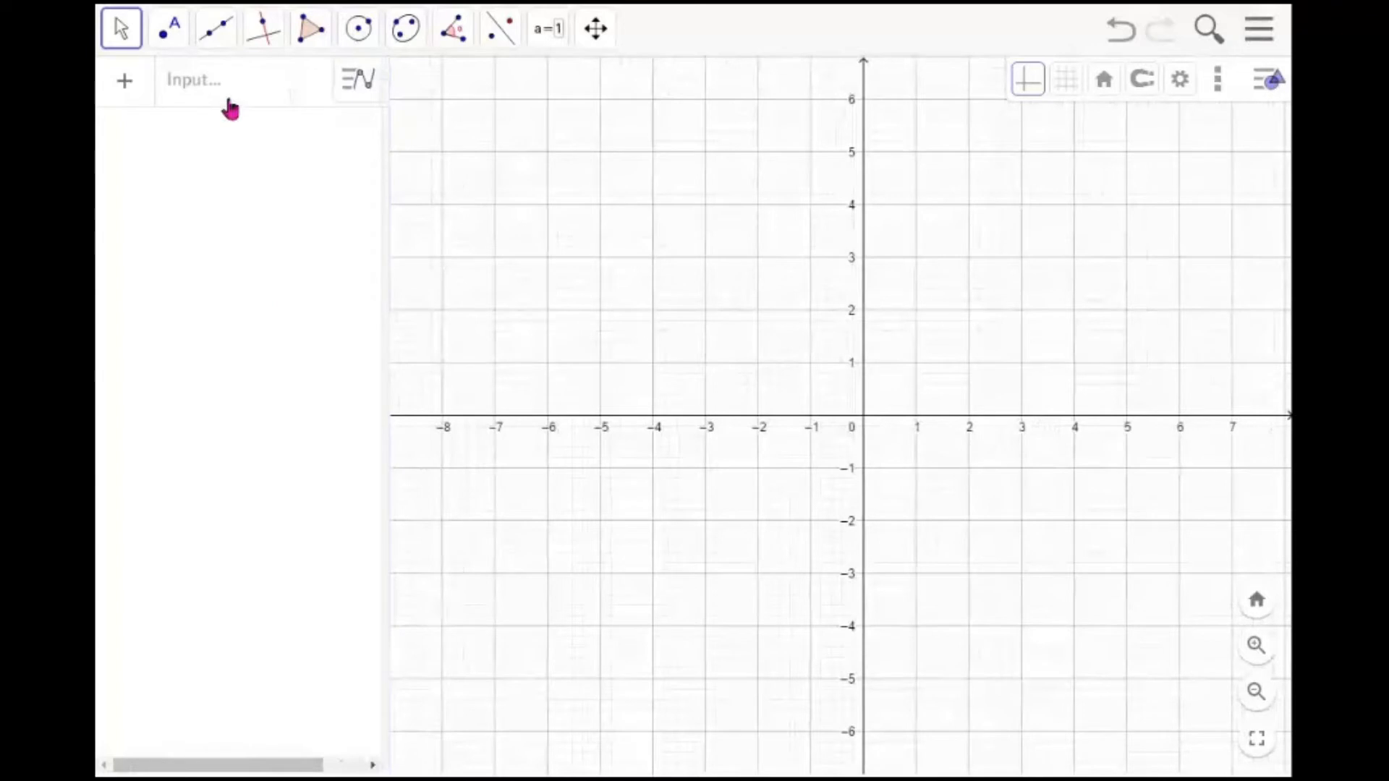
{"action": "left_click", "coordinate": [233, 92]}
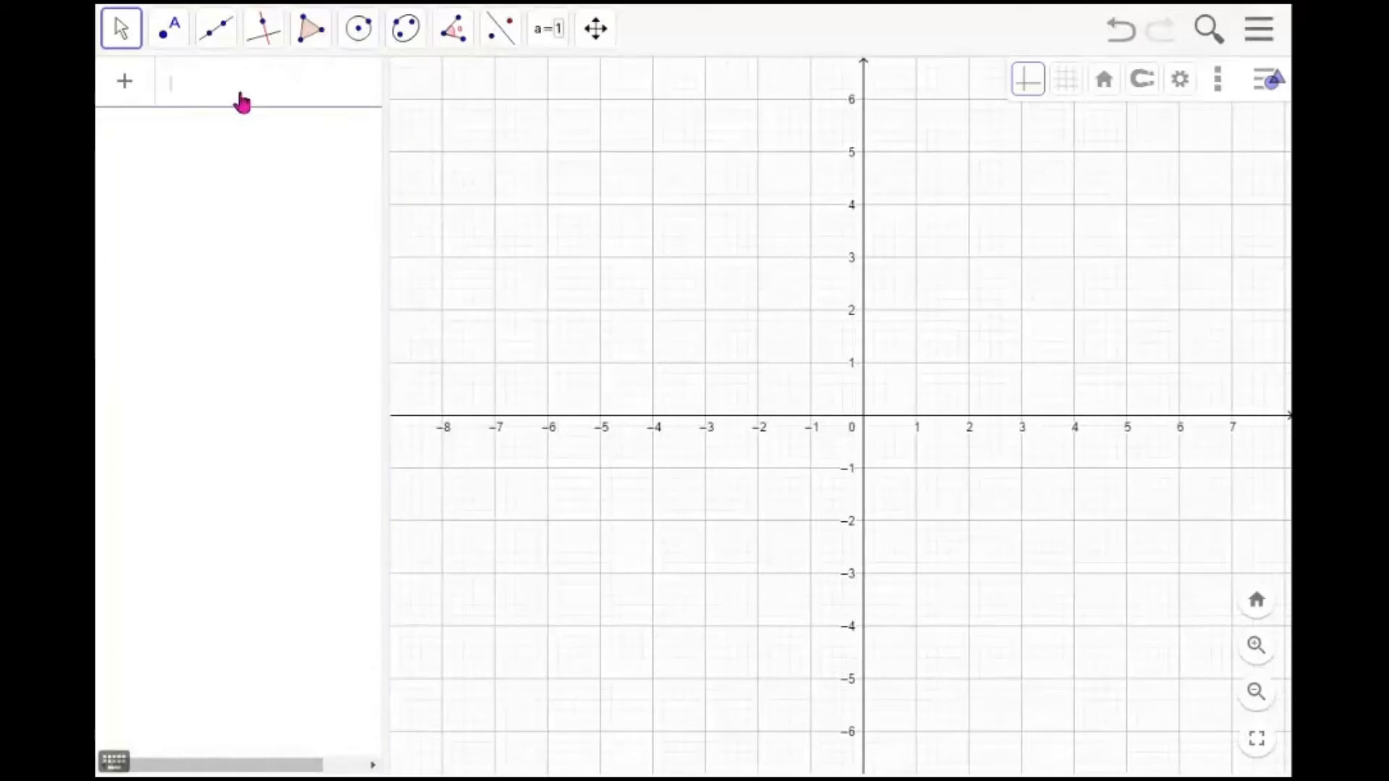
{"action": "type", "text": "f = x"}
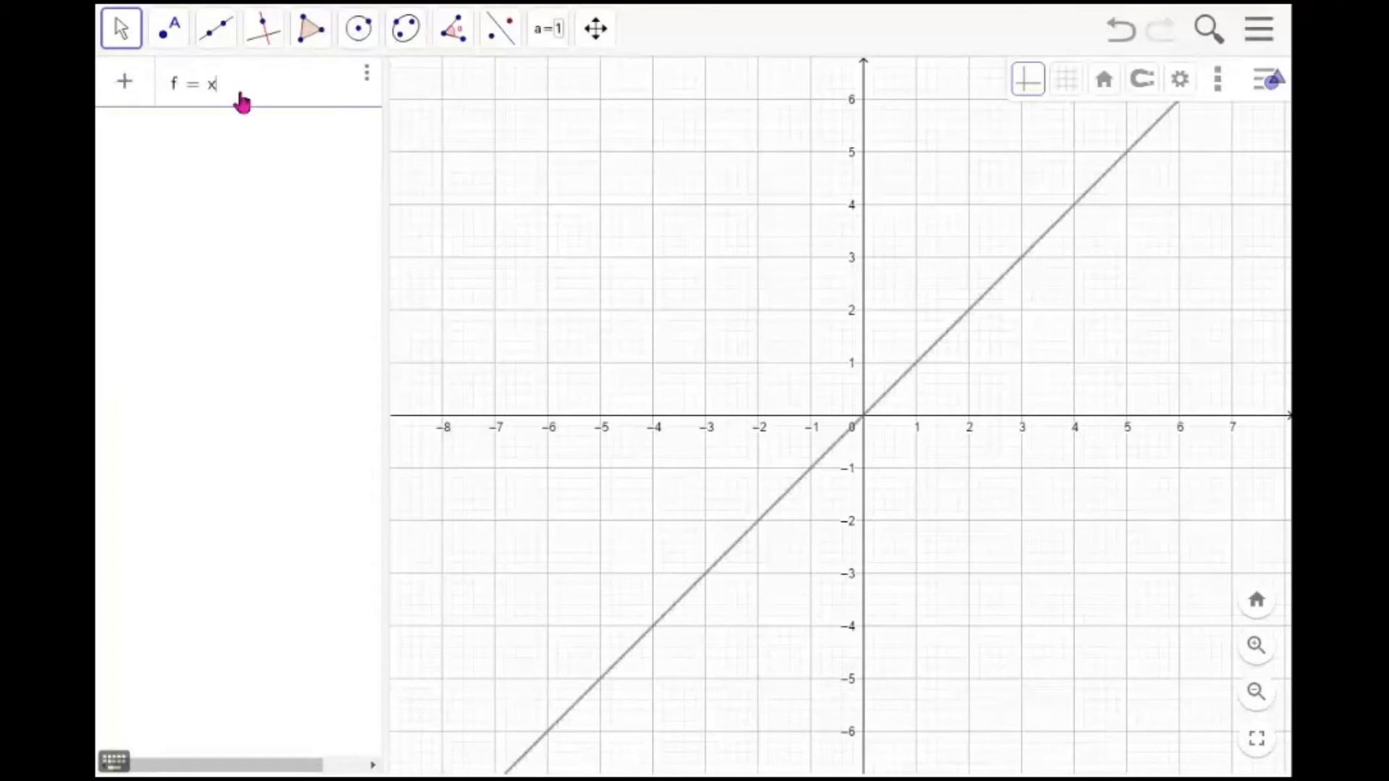
{"action": "type", "text": "^2"}
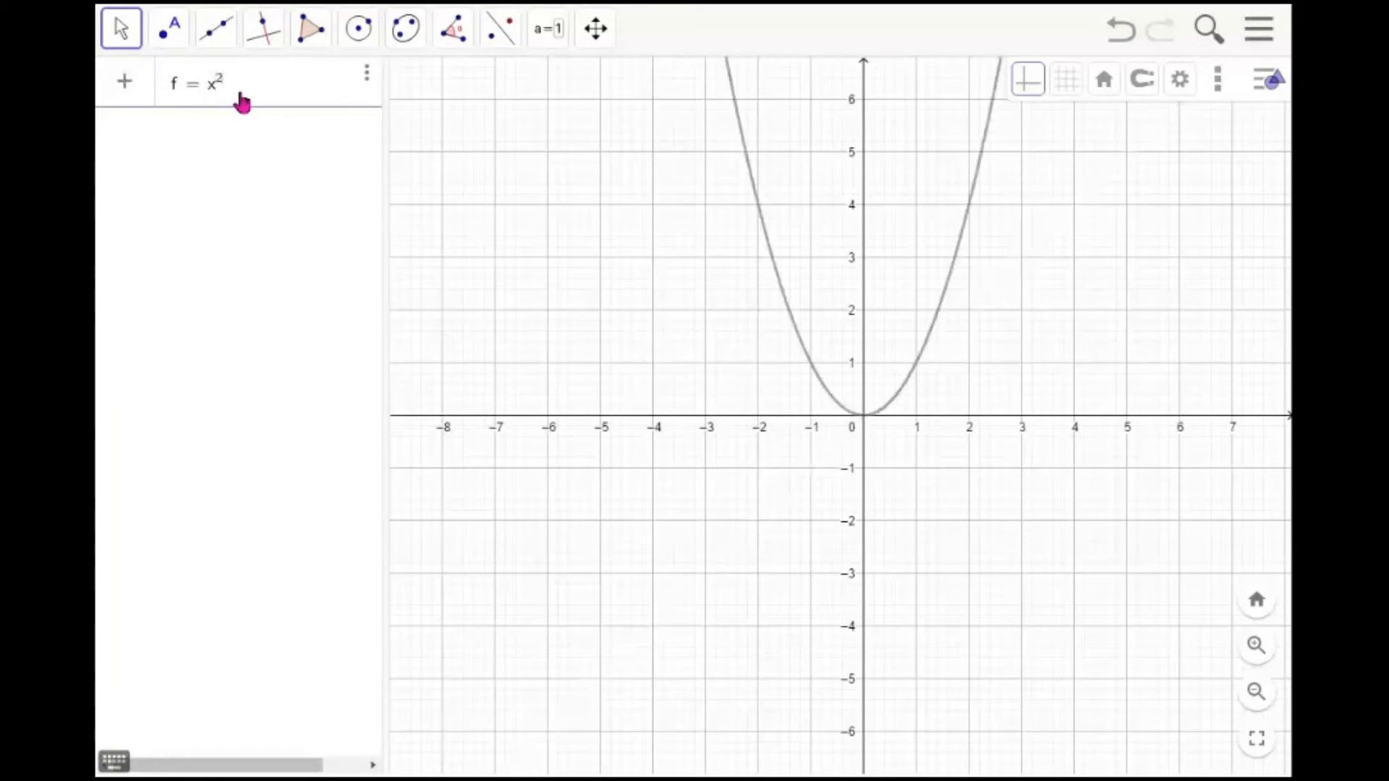
{"action": "key", "text": "Return"}
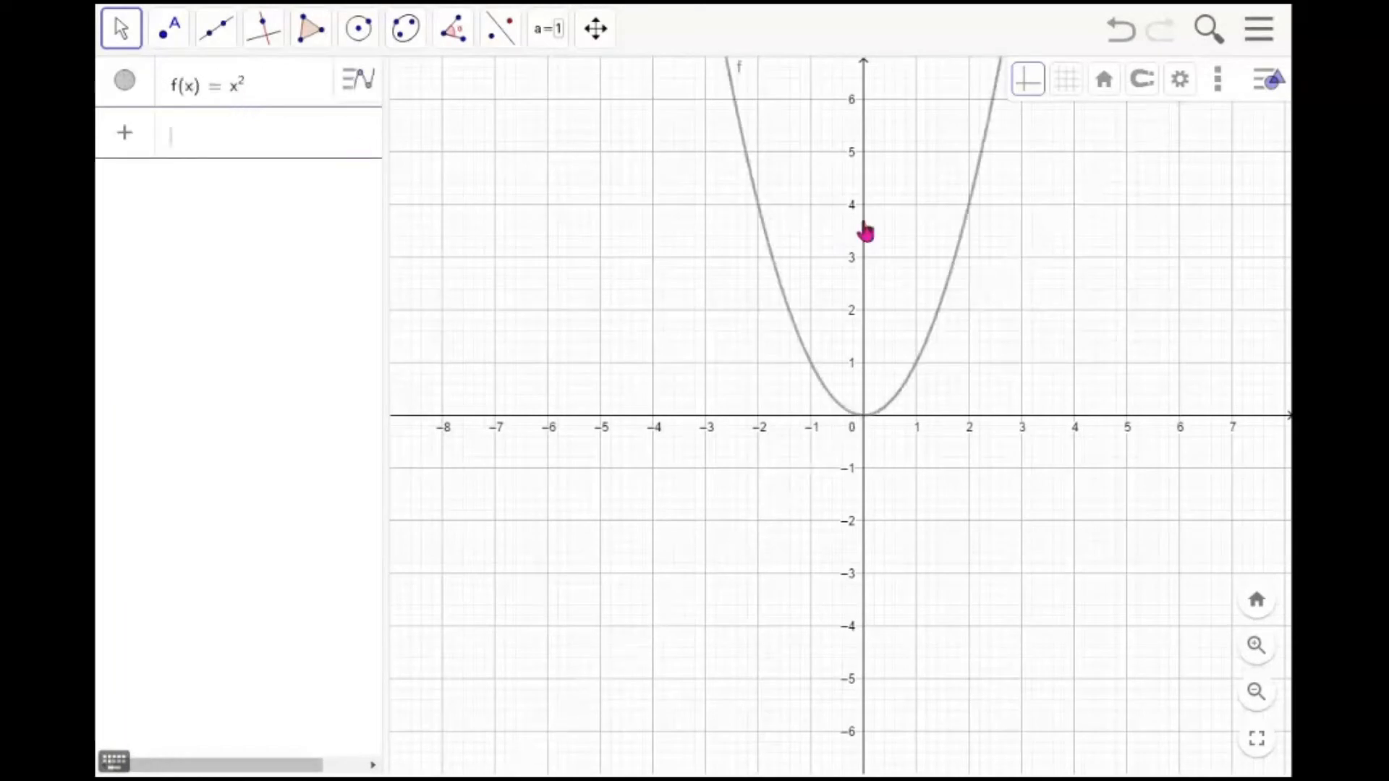
Style the parabola f with a pink colour and a thicker line
{"action": "left_click", "coordinate": [965, 245]}
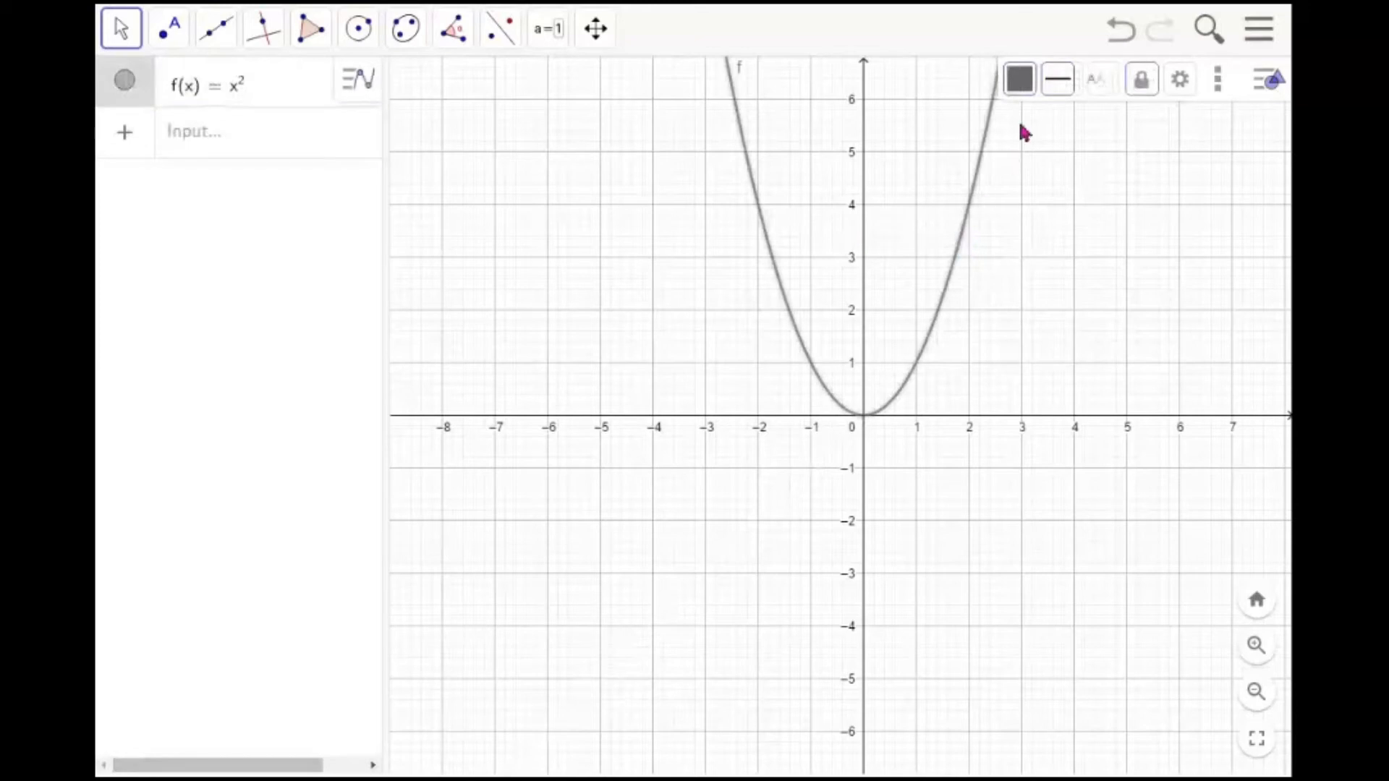
{"action": "left_click", "coordinate": [1027, 84]}
{"action": "left_click", "coordinate": [1141, 119]}
{"action": "left_click", "coordinate": [1060, 84]}
{"action": "left_click_drag", "start_coordinate": [1105, 154], "coordinate": [1149, 161]}
{"action": "left_click", "coordinate": [1140, 208]}
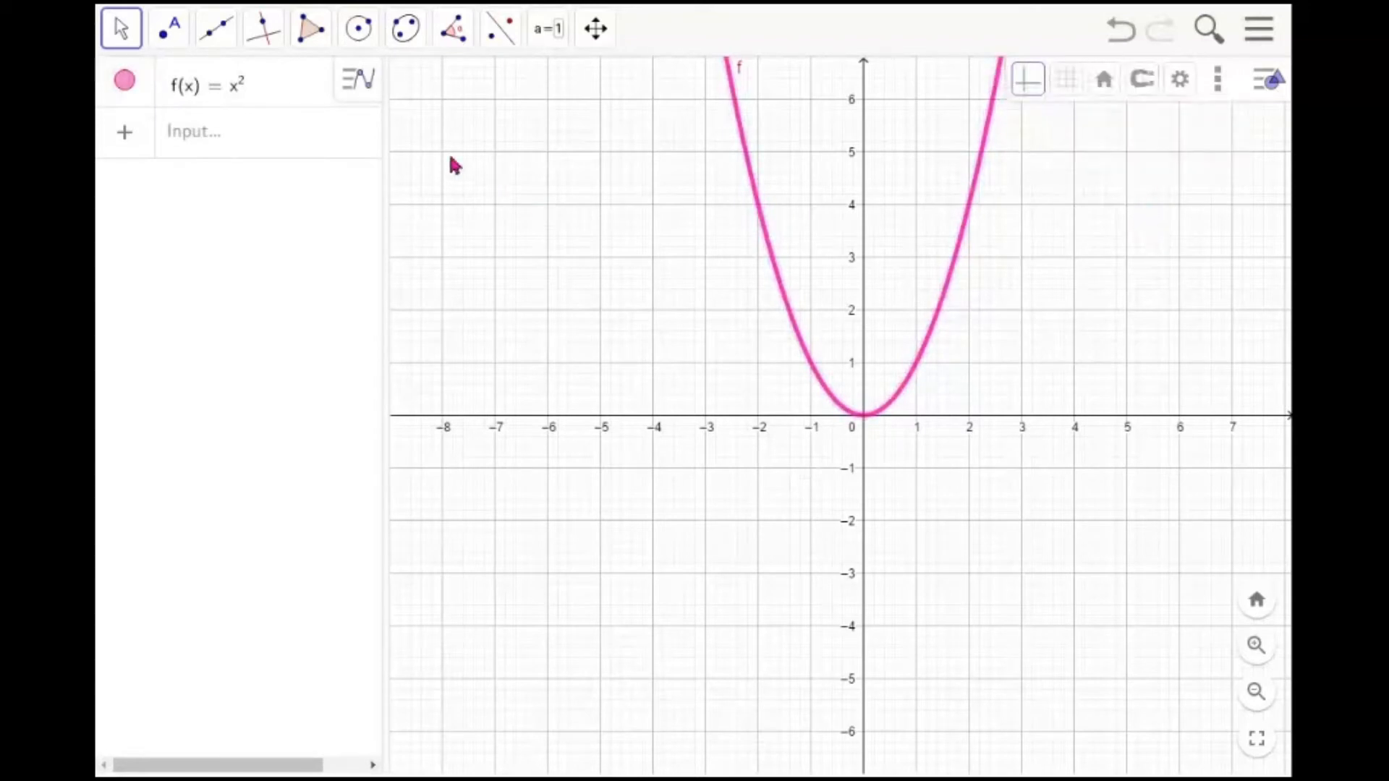
Define the function g = sin(exp(x)) in the algebra input
{"action": "left_click", "coordinate": [245, 146]}
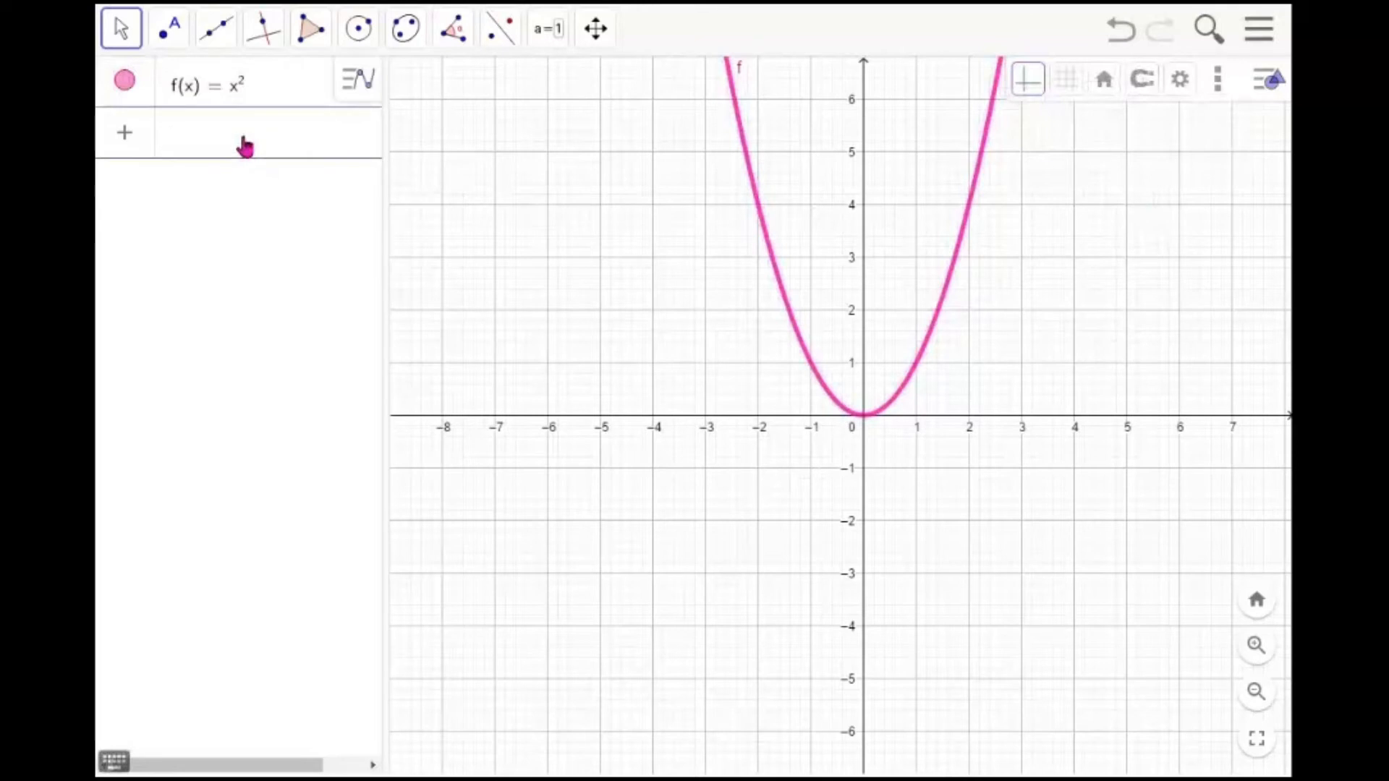
{"action": "type", "text": "g="}
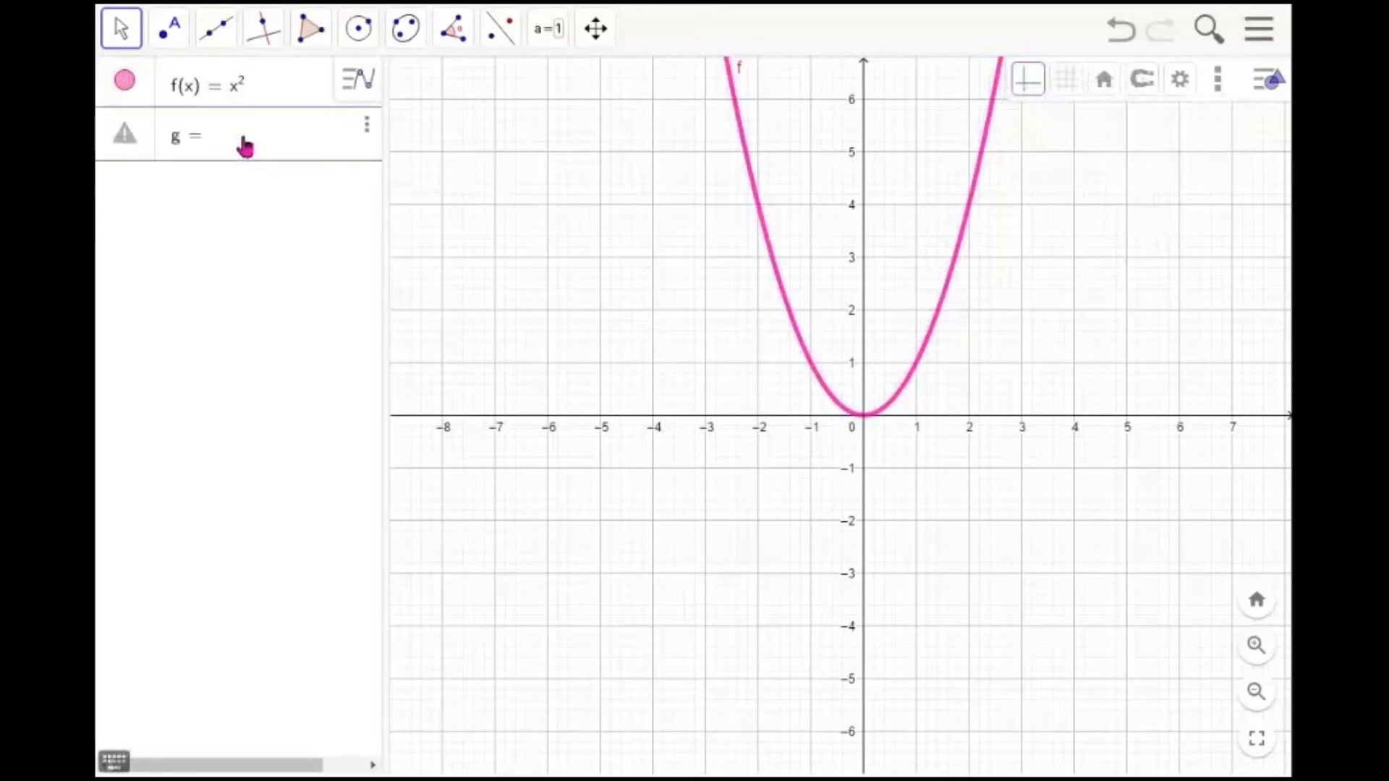
{"action": "type", "text": "sin"}
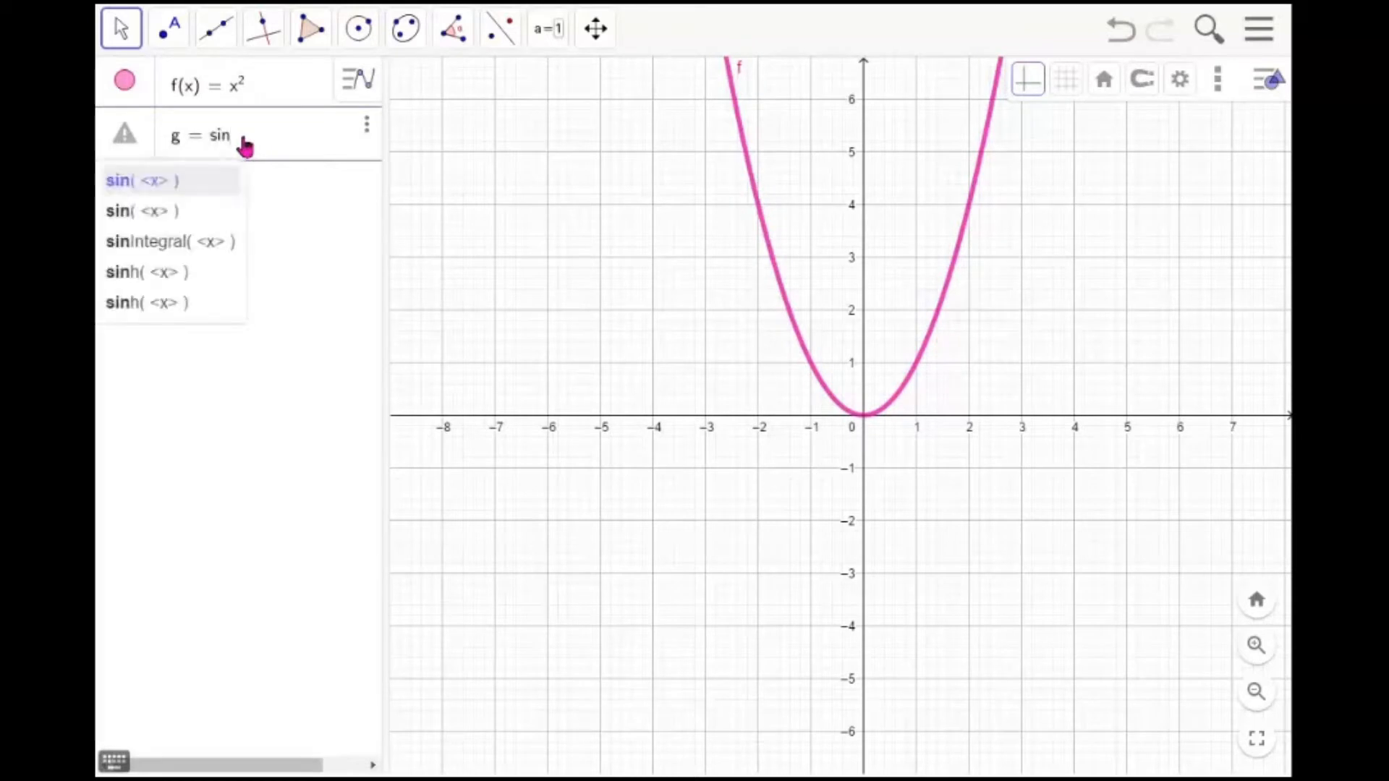
{"action": "type", "text": "(exp"}
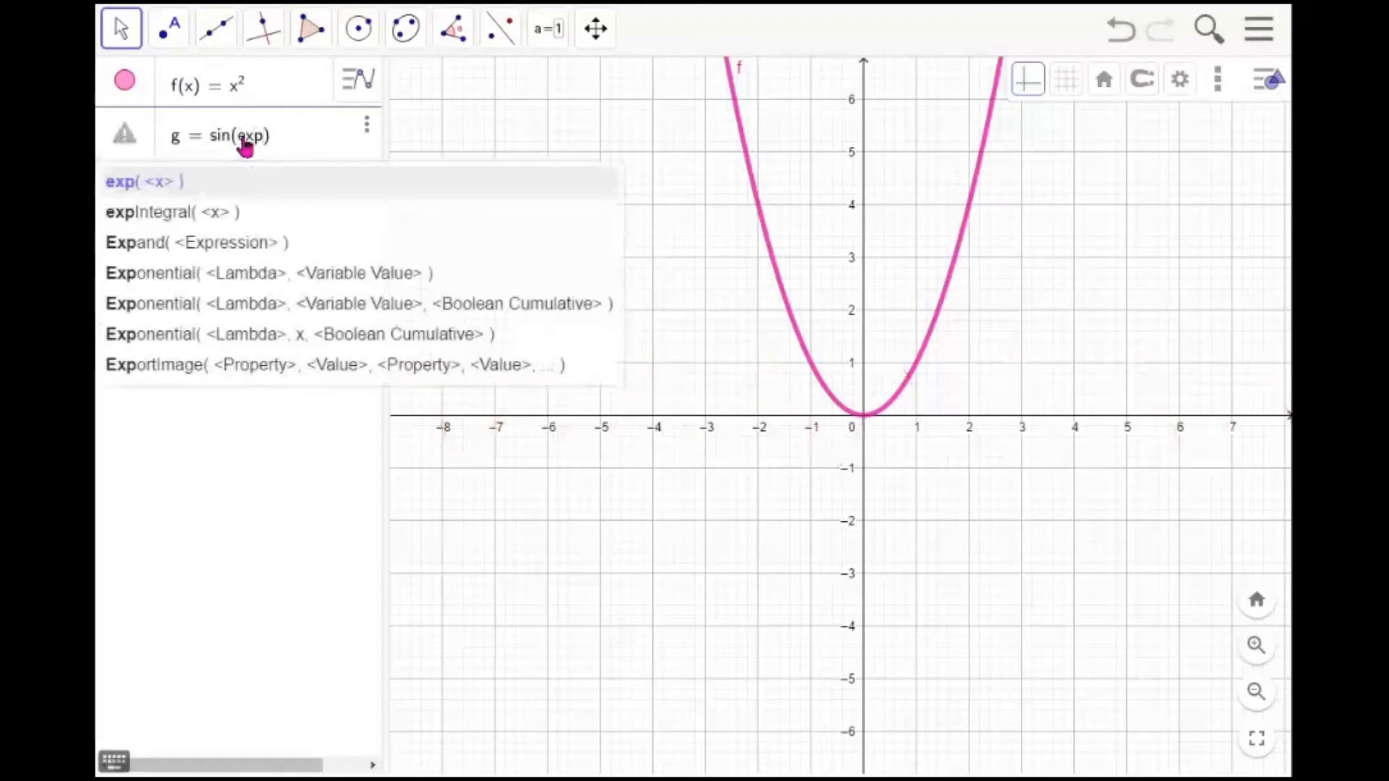
{"action": "type", "text": "(x"}
{"action": "key", "text": "Return"}
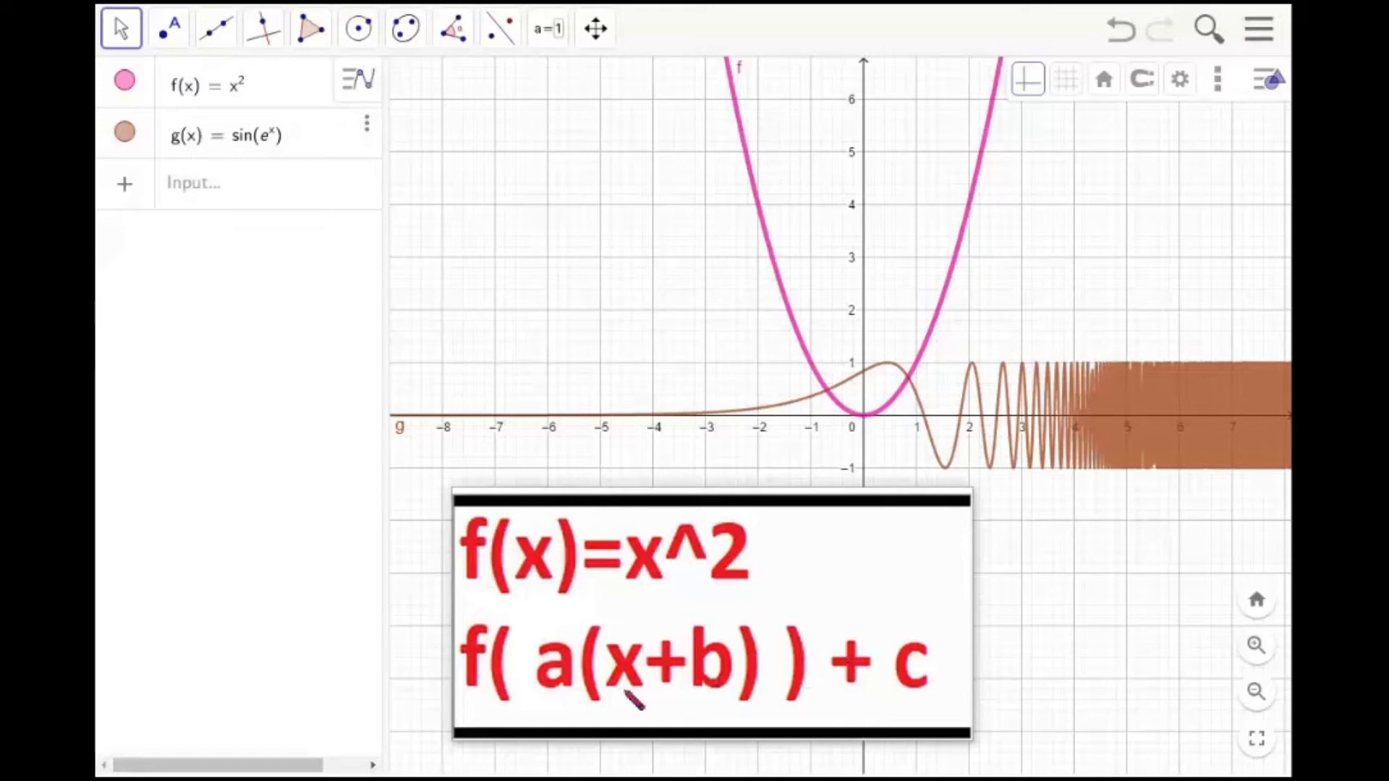
{"action": "left_click_drag", "start_coordinate": [555, 701], "coordinate": [530, 753]}
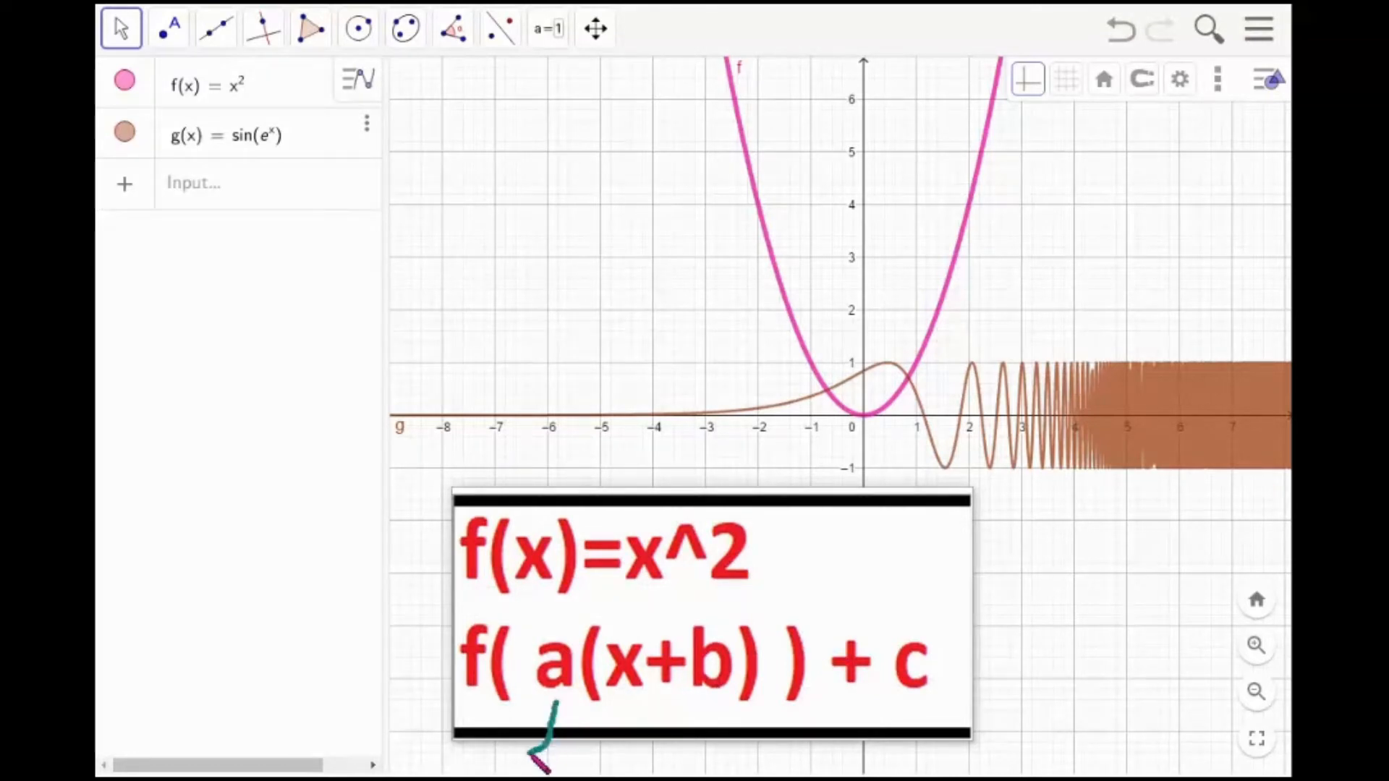
{"action": "left_click_drag", "start_coordinate": [709, 700], "coordinate": [672, 771]}
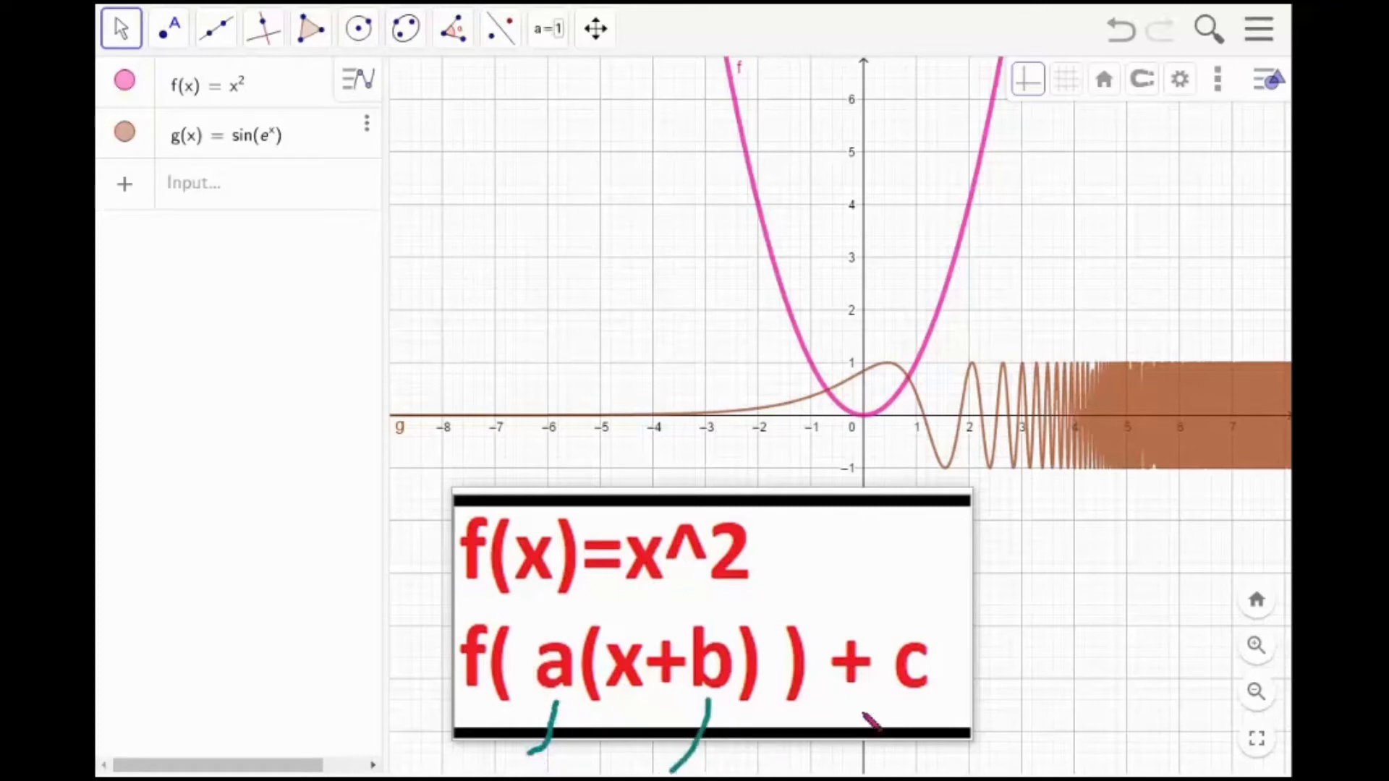
{"action": "left_click_drag", "start_coordinate": [902, 696], "coordinate": [877, 755]}
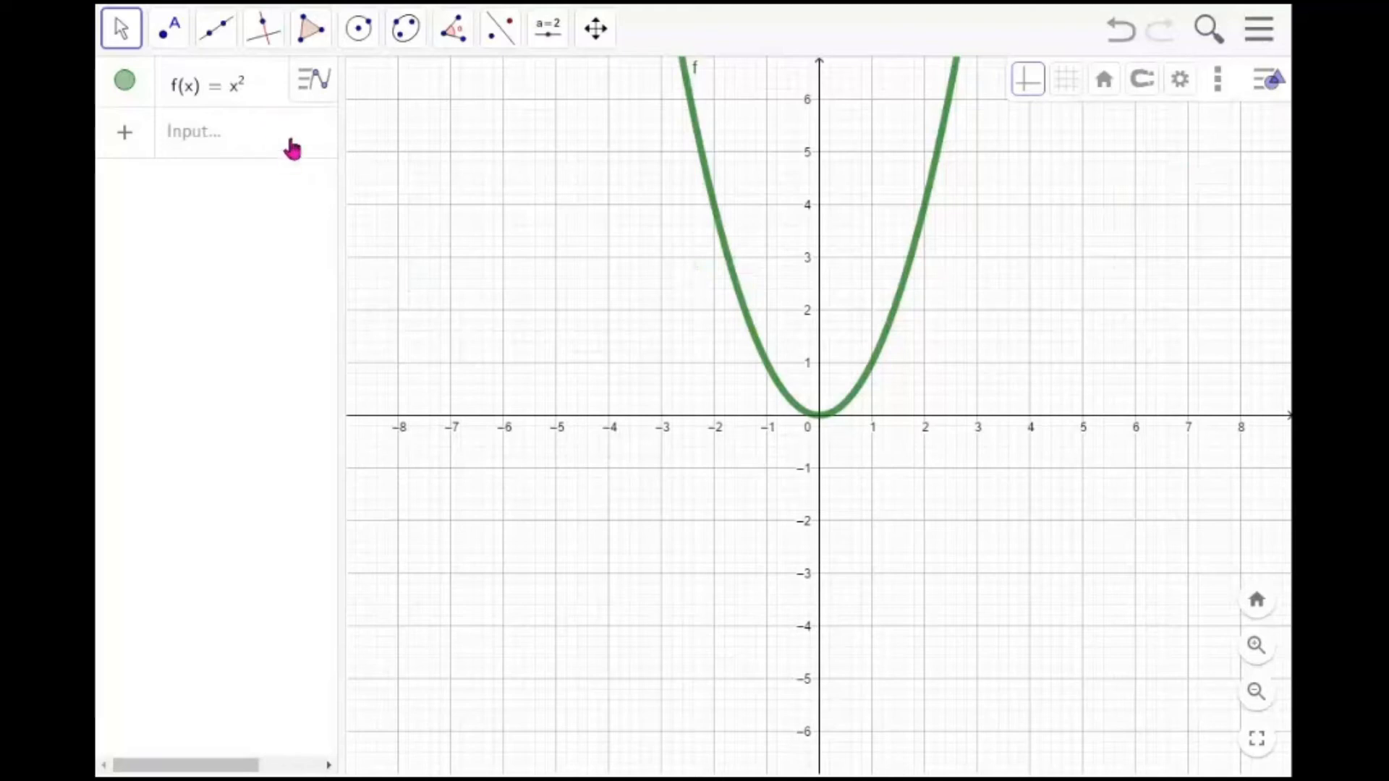
Create a slider a in the algebra input and set it to -1.6
{"action": "left_click", "coordinate": [229, 142]}
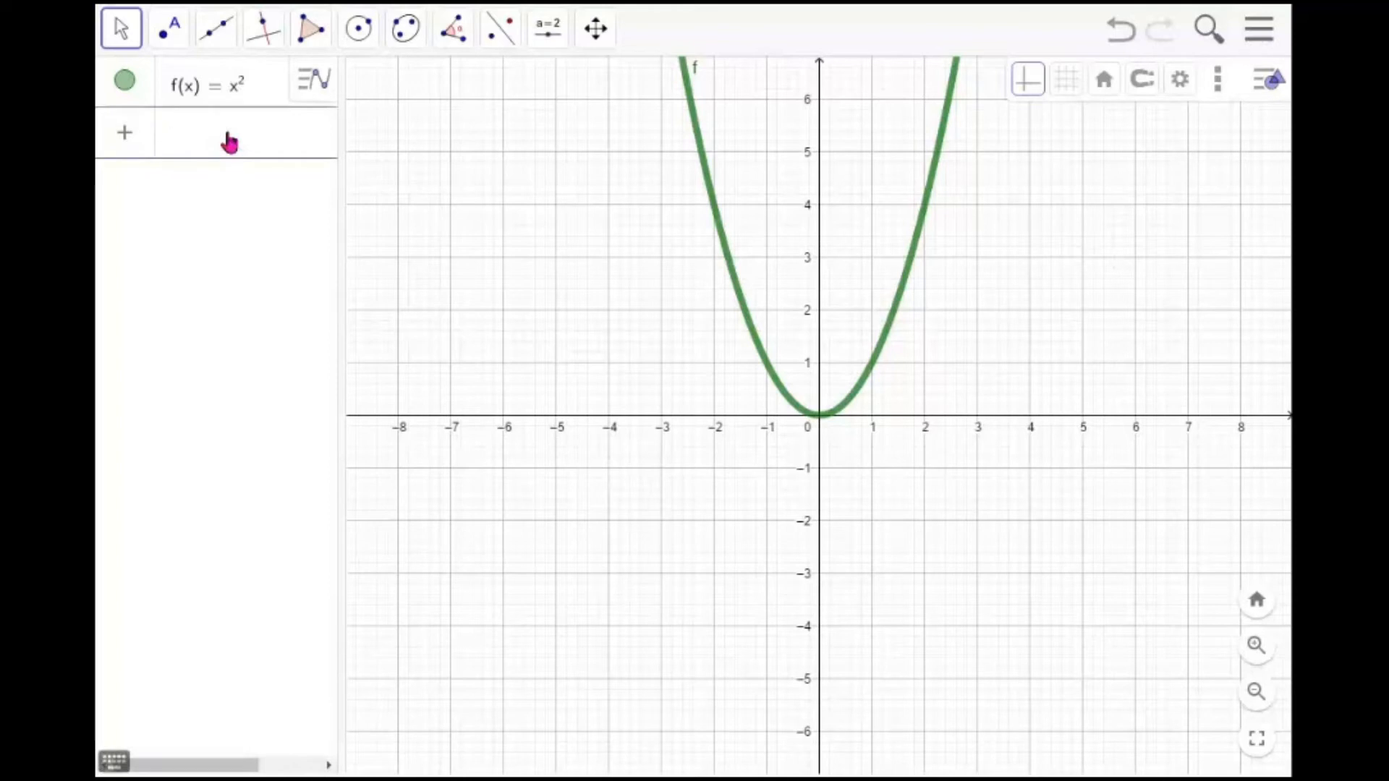
{"action": "type", "text": "a"}
{"action": "key", "text": "Return"}
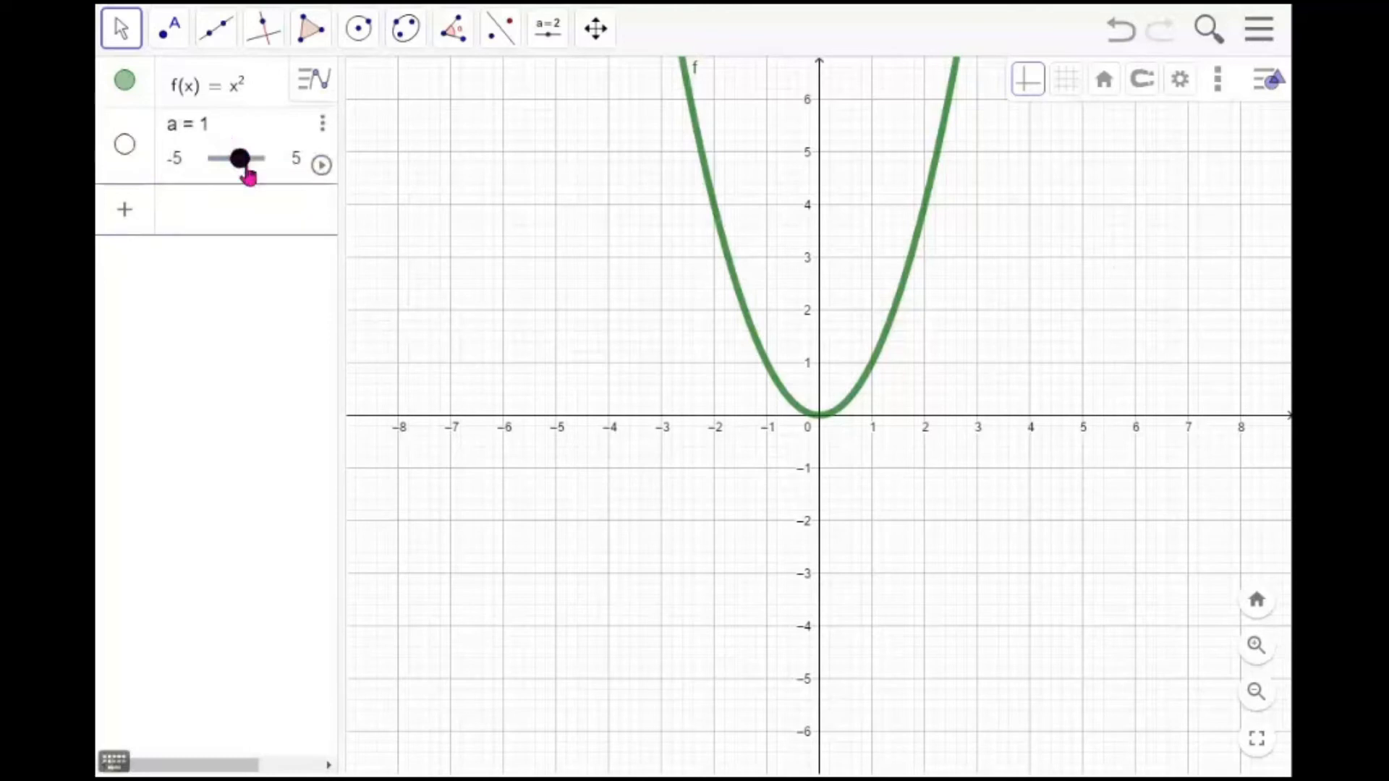
{"action": "mouse_move", "coordinate": [241, 171]}
{"action": "left_mouse_down"}
{"action": "mouse_move", "coordinate": [217, 172]}
{"action": "mouse_move", "coordinate": [301, 172]}
{"action": "mouse_move", "coordinate": [267, 171]}
{"action": "left_mouse_up"}
Create two more sliders named b and c in the algebra input
{"action": "left_click", "coordinate": [260, 211]}
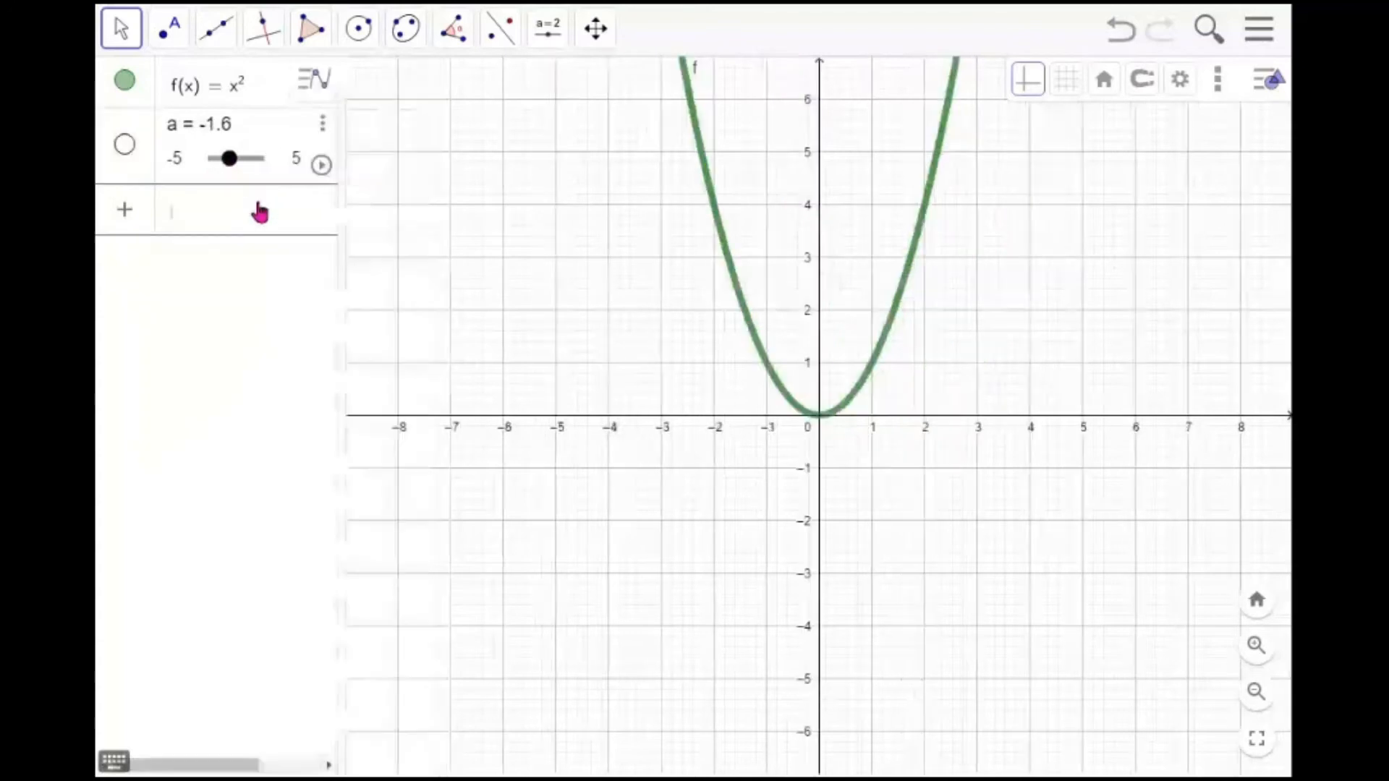
{"action": "type", "text": "b"}
{"action": "key", "text": "Return"}
{"action": "type", "text": "c"}
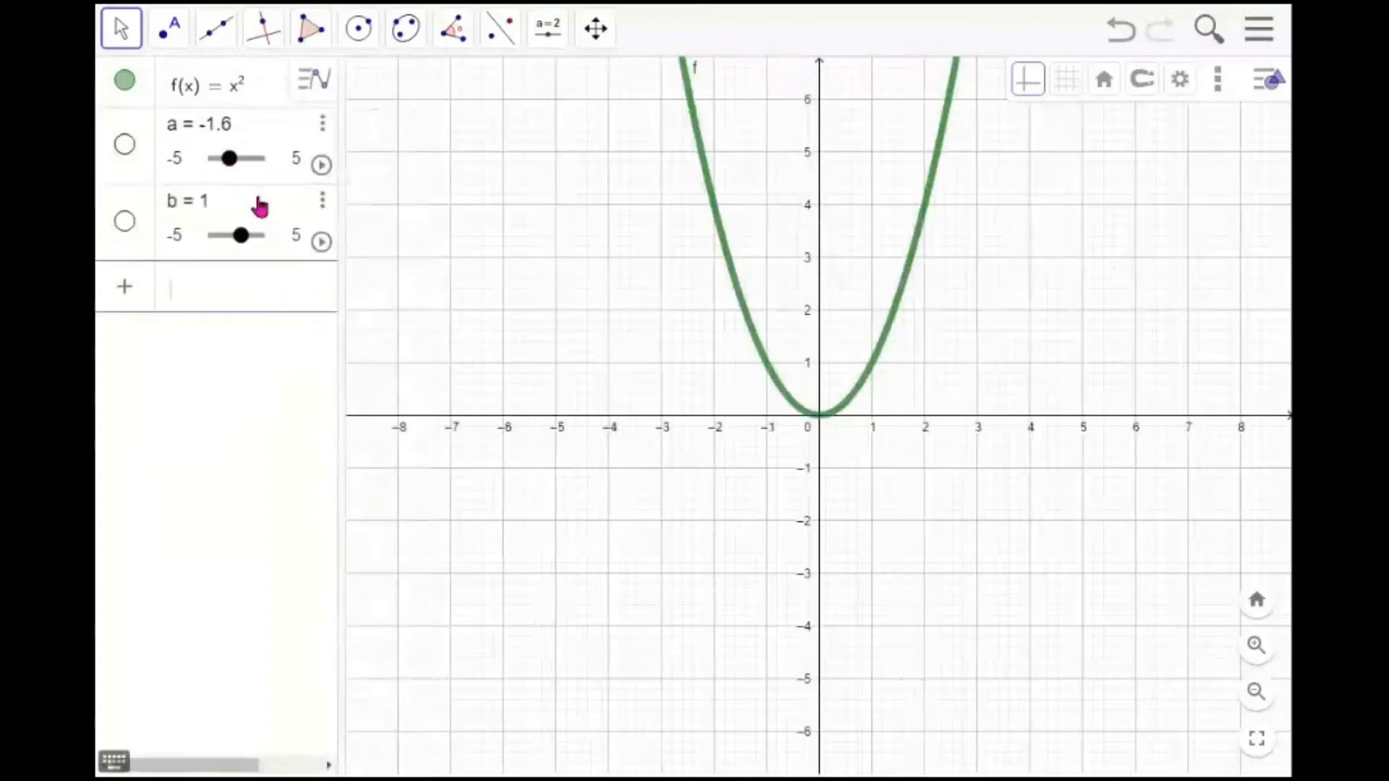
{"action": "key", "text": "Return"}
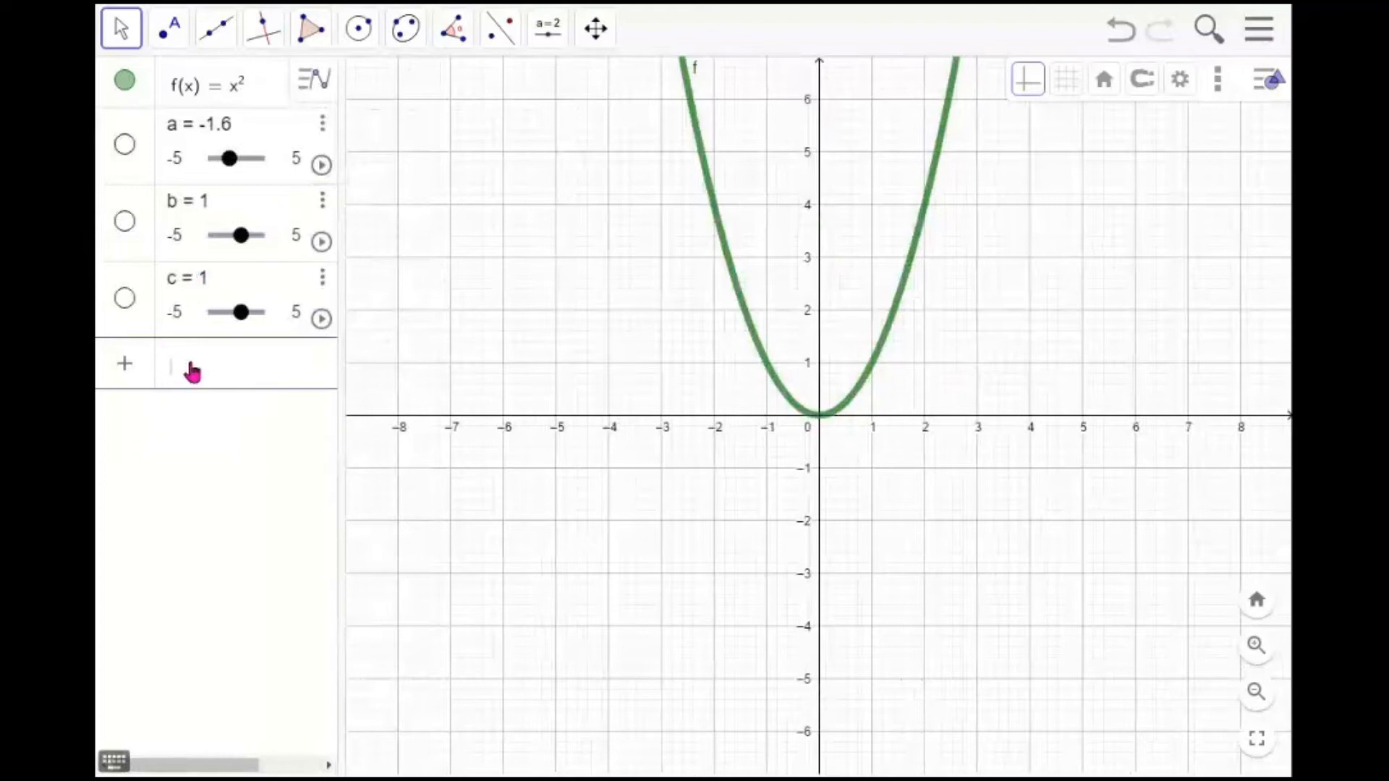
Define the transformed function g = f(a(x + b)) + c in the algebra input
{"action": "type", "text": "g = "}
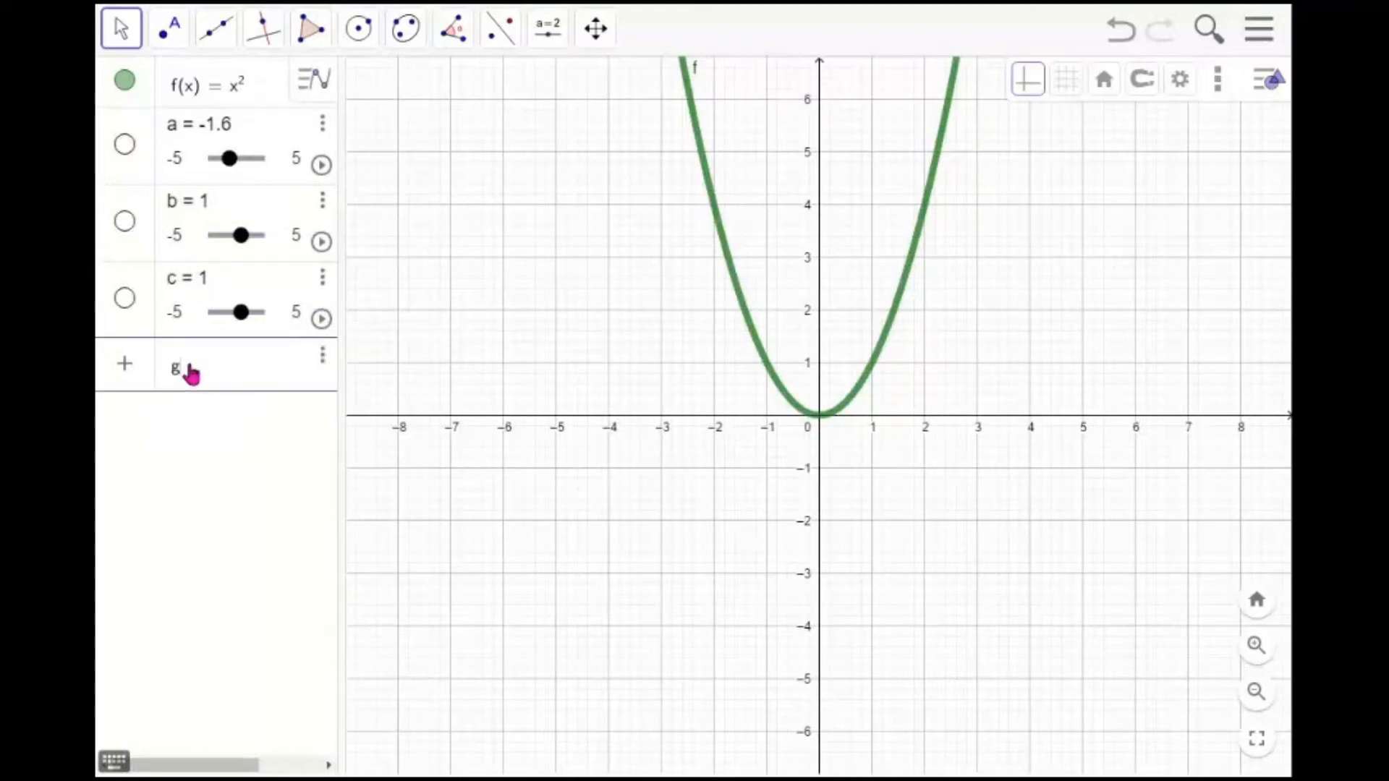
{"action": "type", "text": "f"}
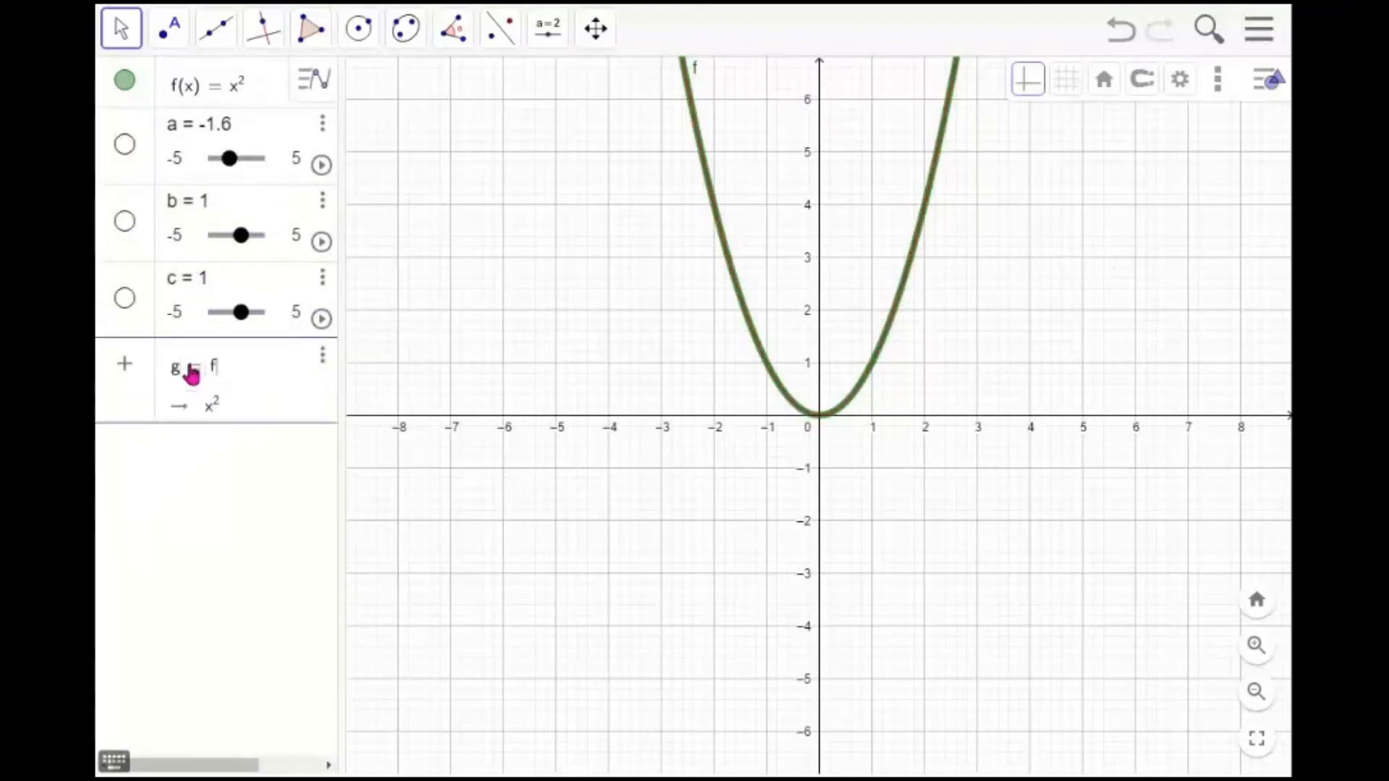
{"action": "type", "text": "(a"}
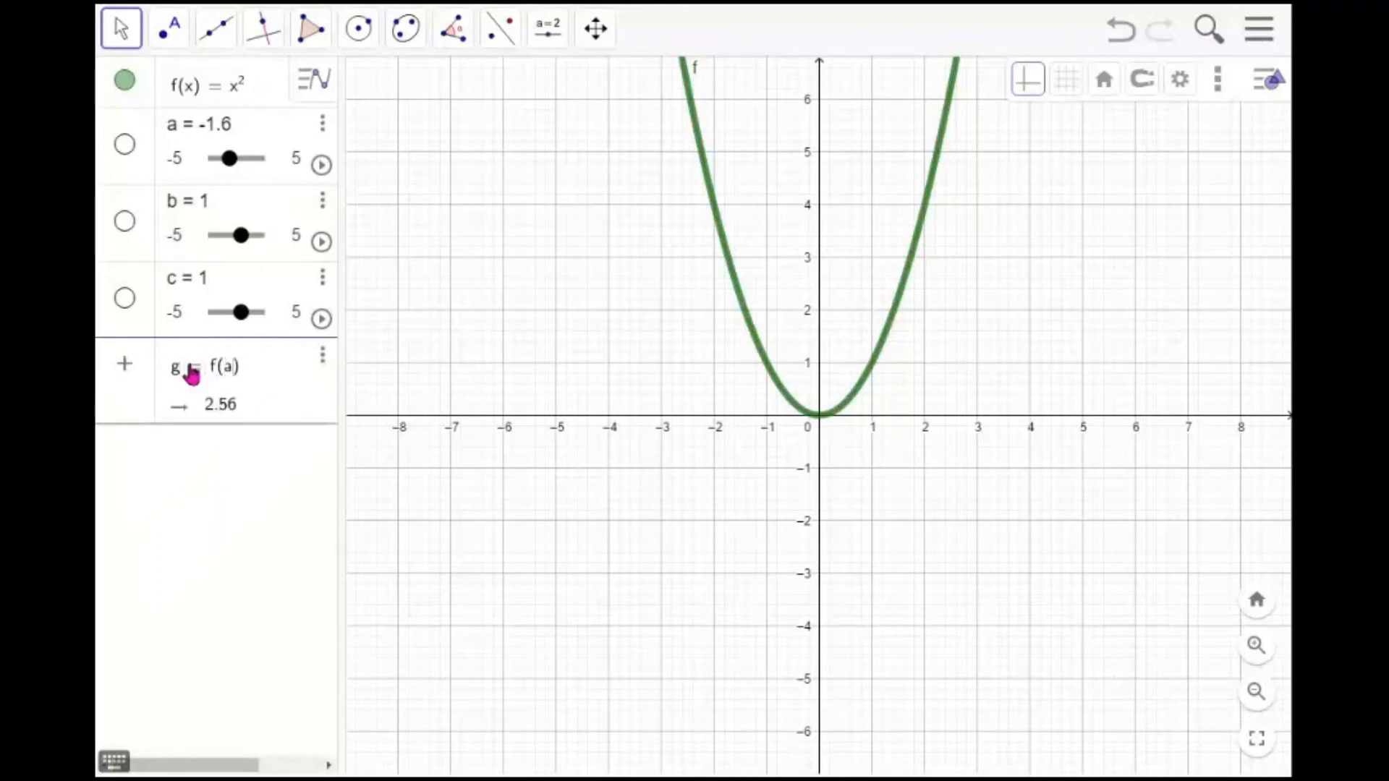
{"action": "type", "text": "("}
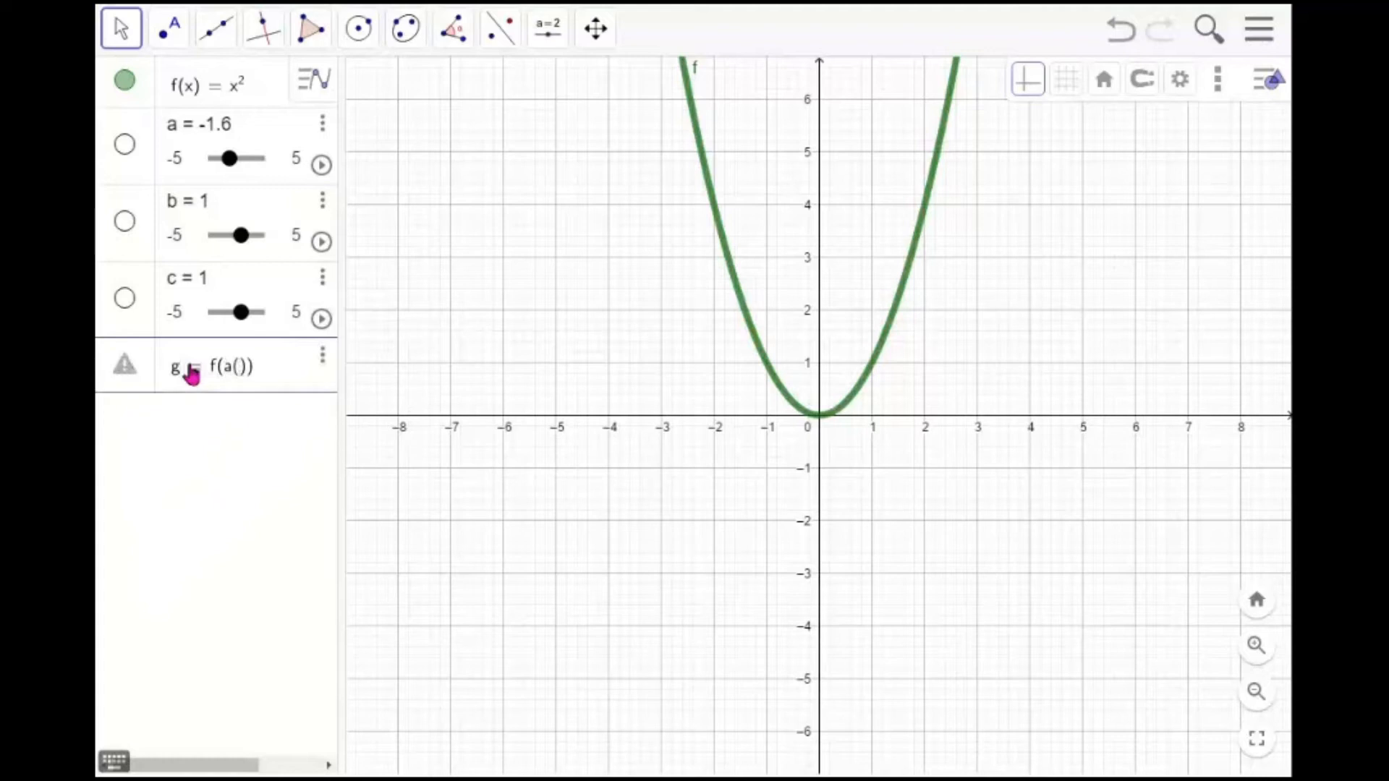
{"action": "type", "text": "x + b"}
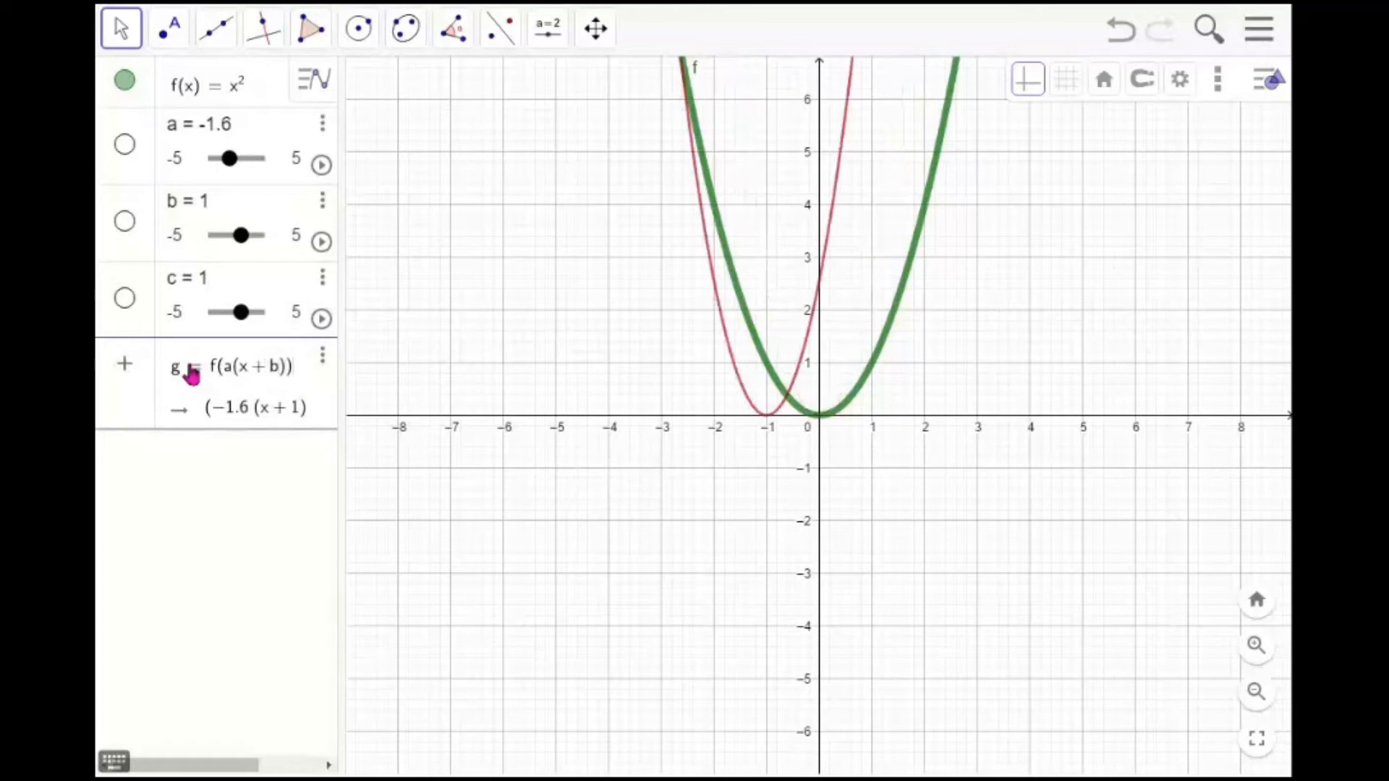
{"action": "type", "text": "+c"}
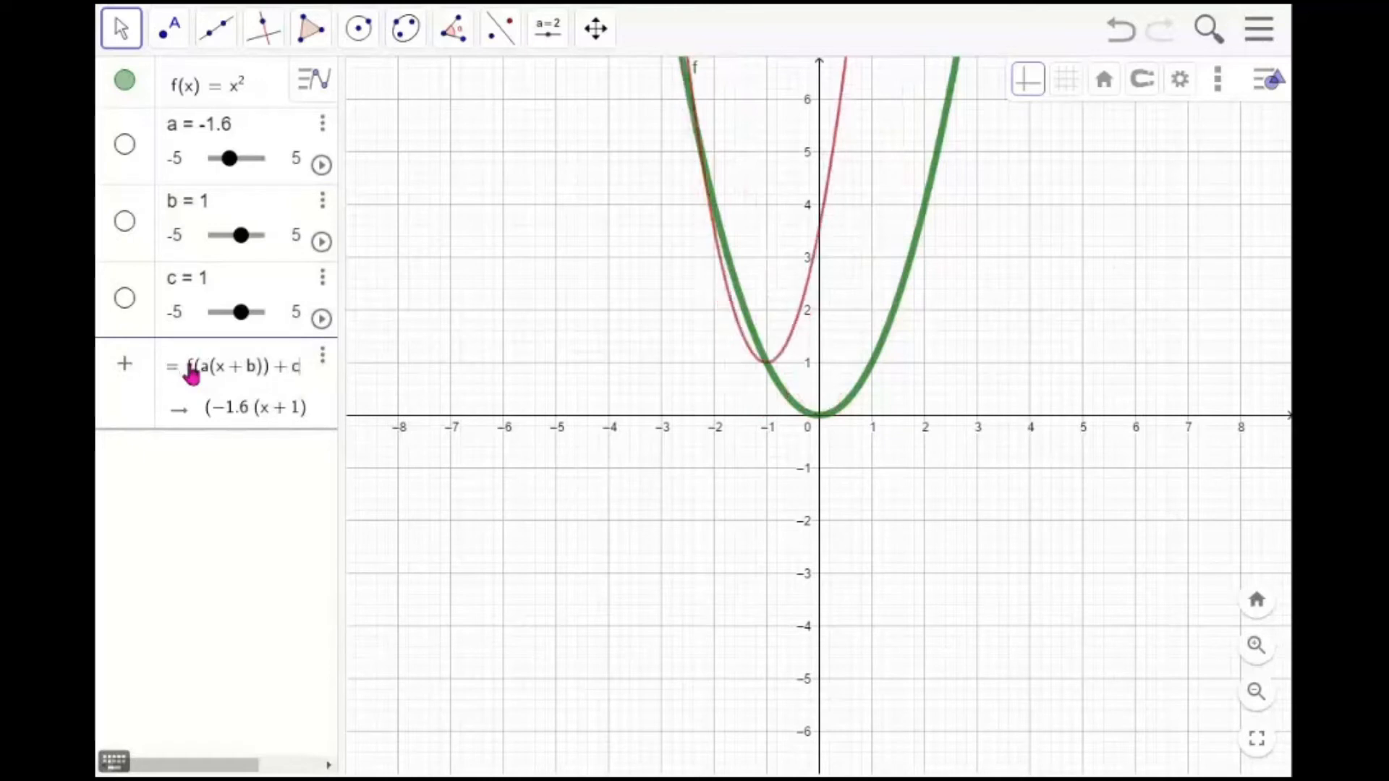
{"action": "key", "text": "Return"}
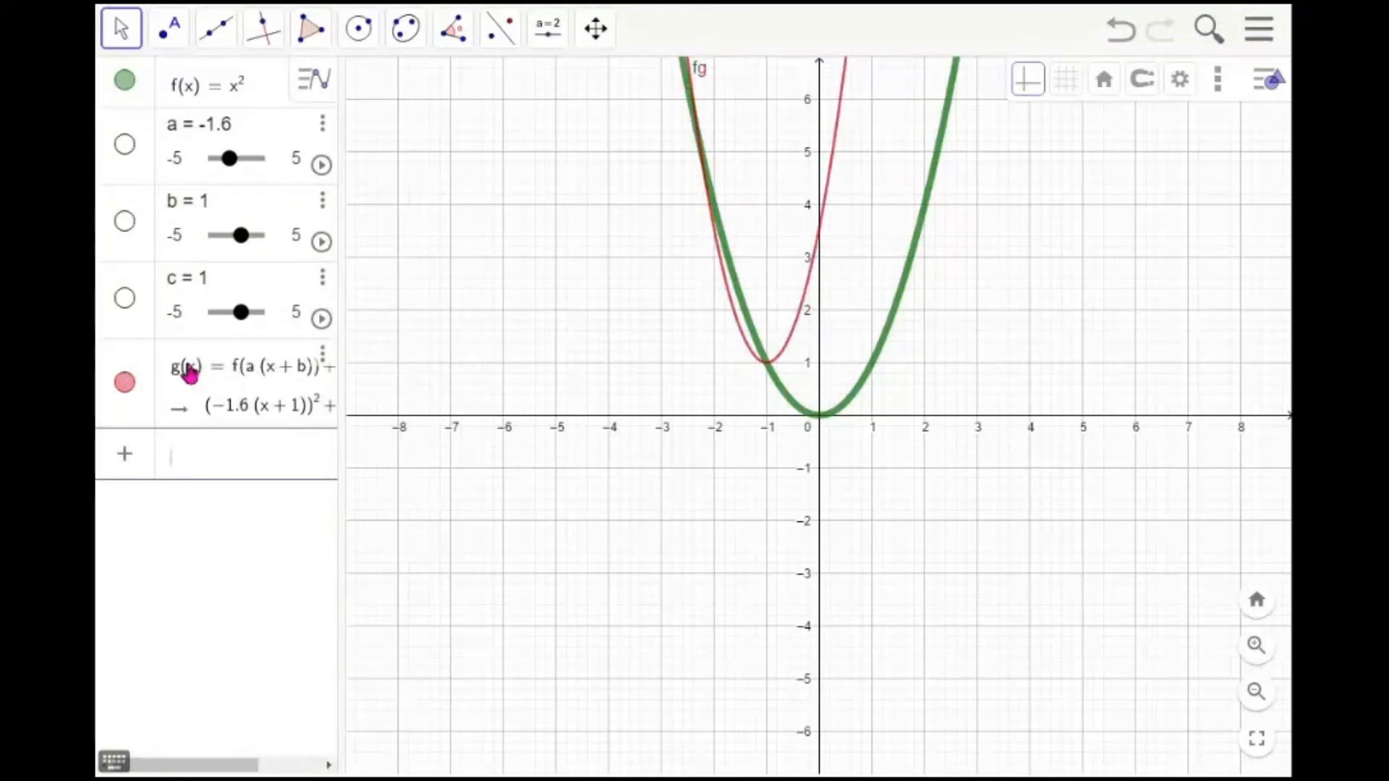
{"action": "left_click_drag", "start_coordinate": [344, 407], "coordinate": [457, 415]}
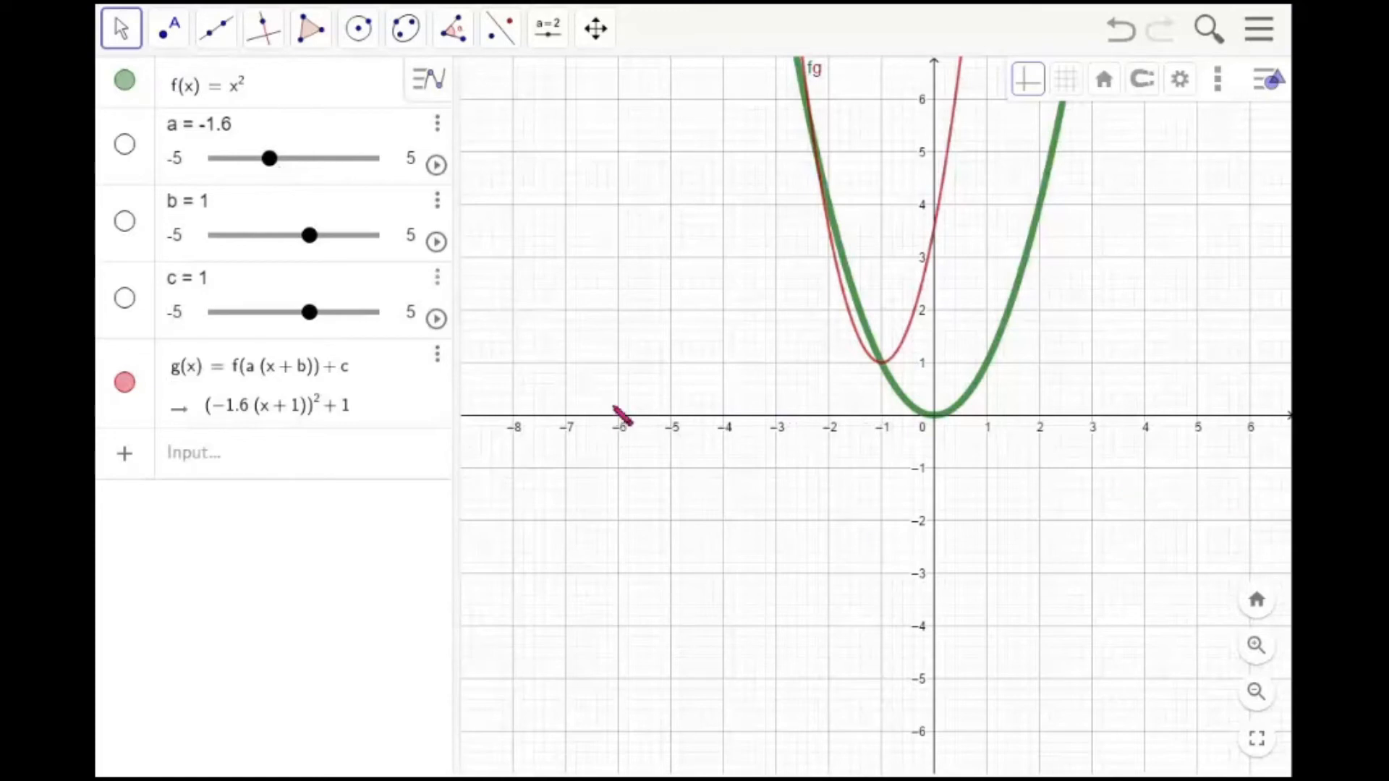
{"action": "left_click_drag", "start_coordinate": [350, 376], "coordinate": [407, 519]}
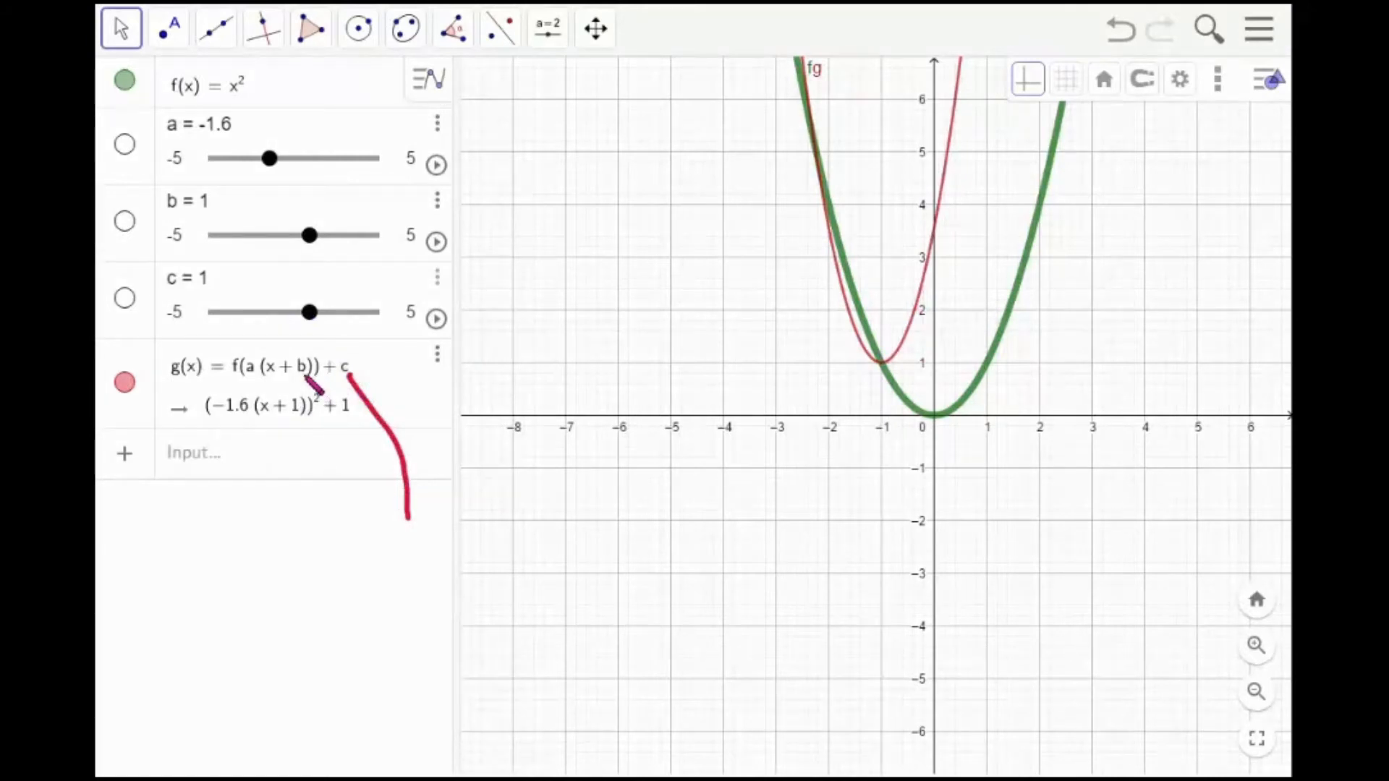
{"action": "left_click_drag", "start_coordinate": [299, 367], "coordinate": [301, 488]}
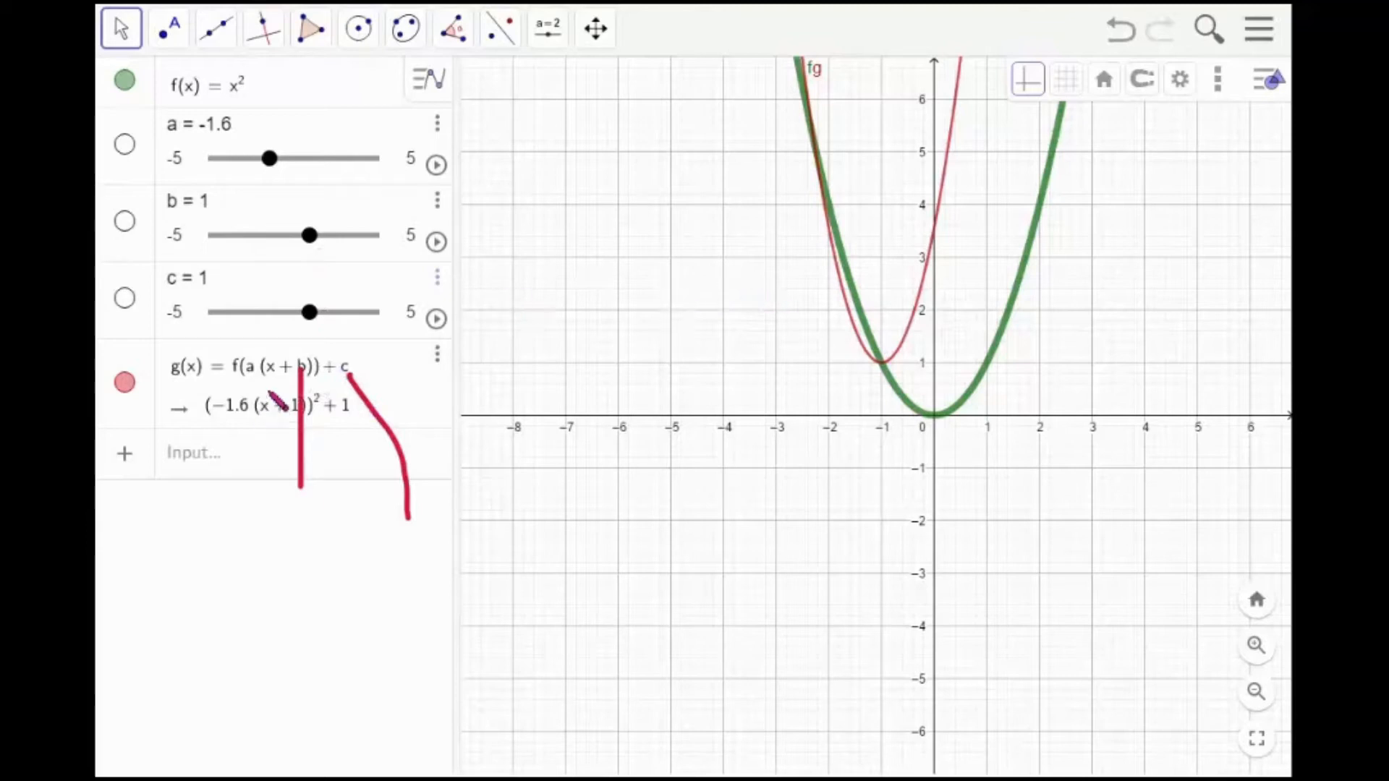
{"action": "left_click_drag", "start_coordinate": [248, 374], "coordinate": [248, 481]}
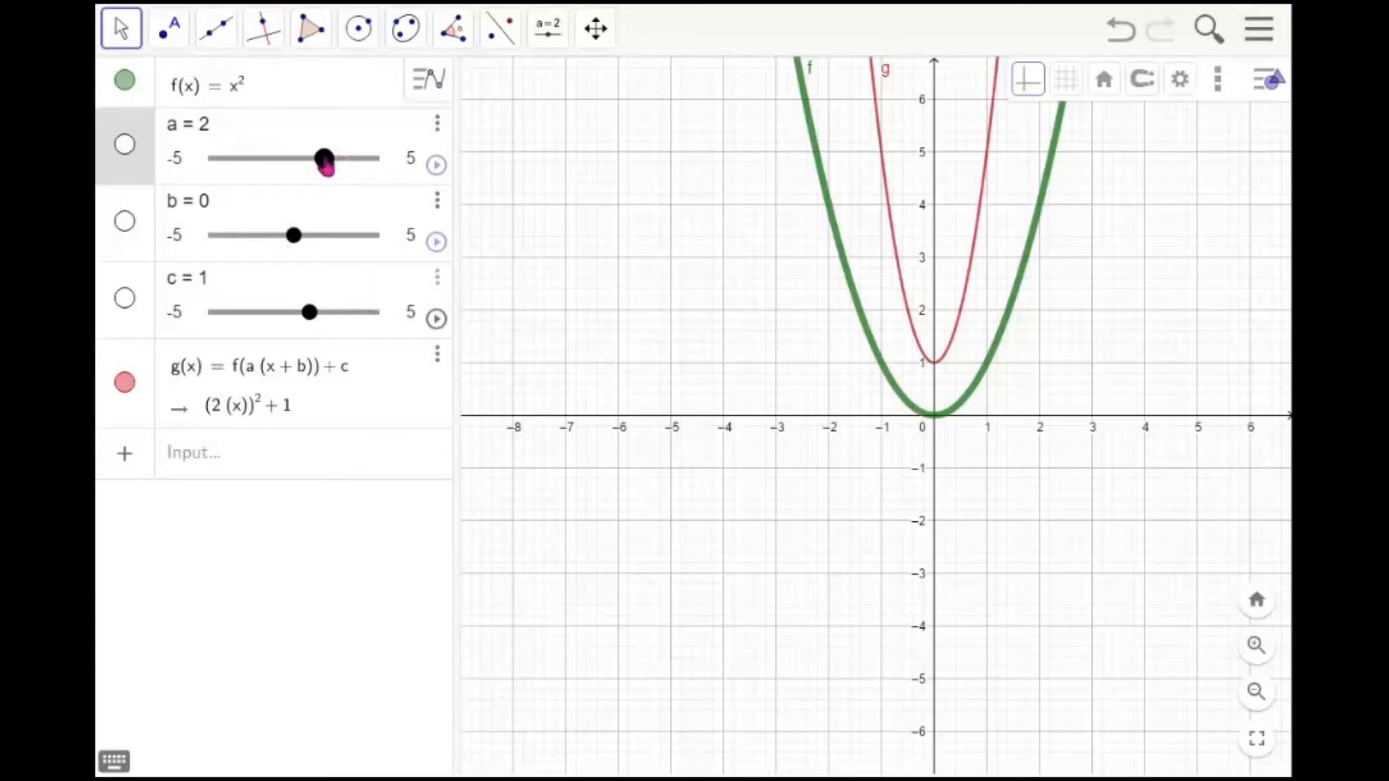
Vary slider a to stretch g, then set a to exactly 1
{"action": "left_click_drag", "start_coordinate": [326, 165], "coordinate": [309, 168]}
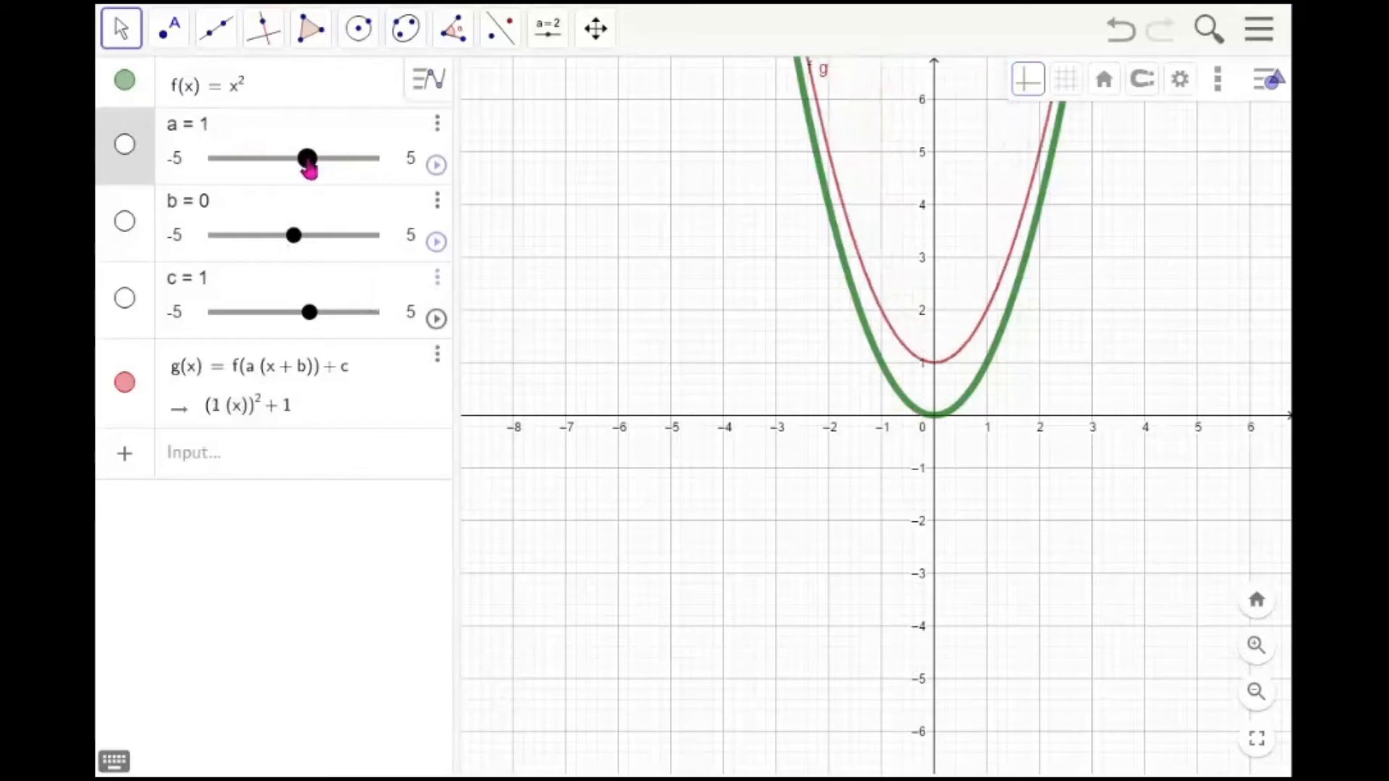
{"action": "left_click_drag", "start_coordinate": [309, 168], "coordinate": [308, 168]}
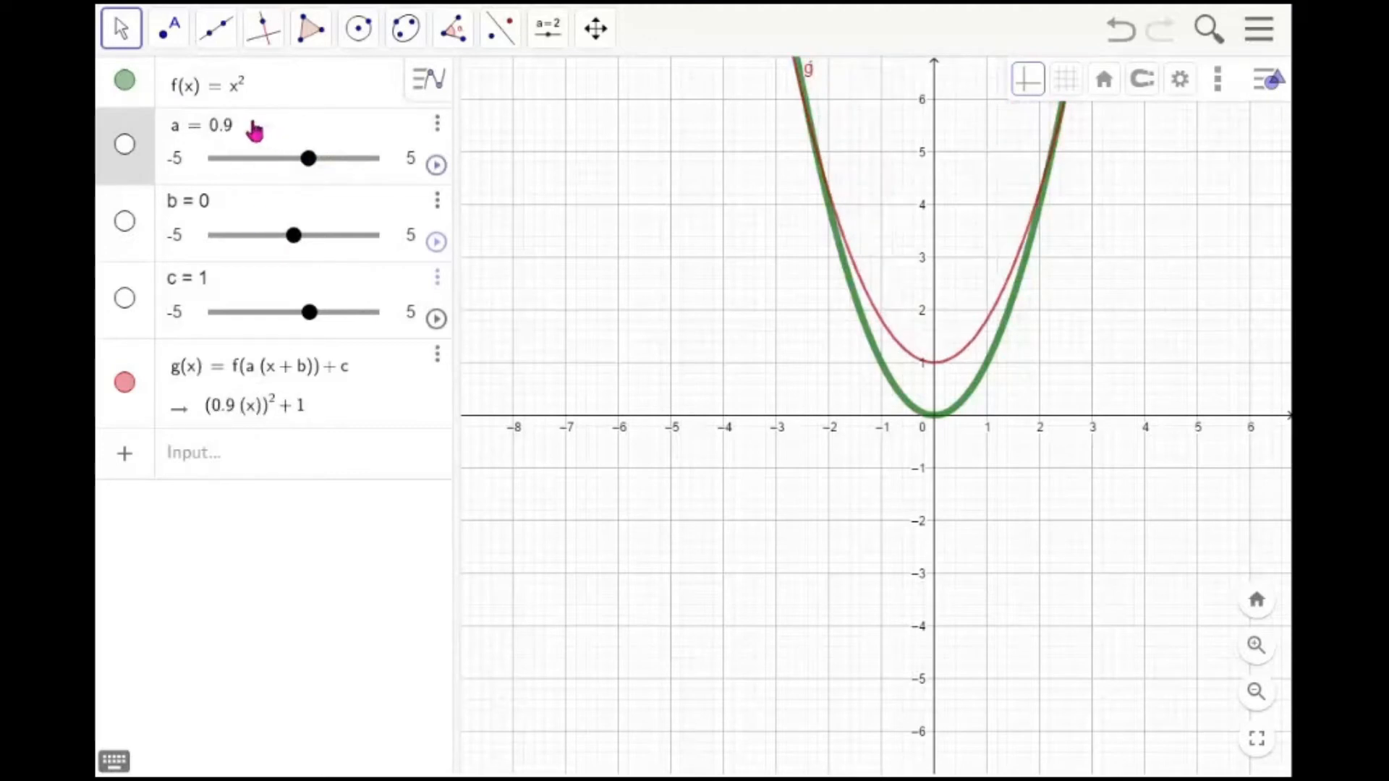
{"action": "key", "text": "BackSpace"}
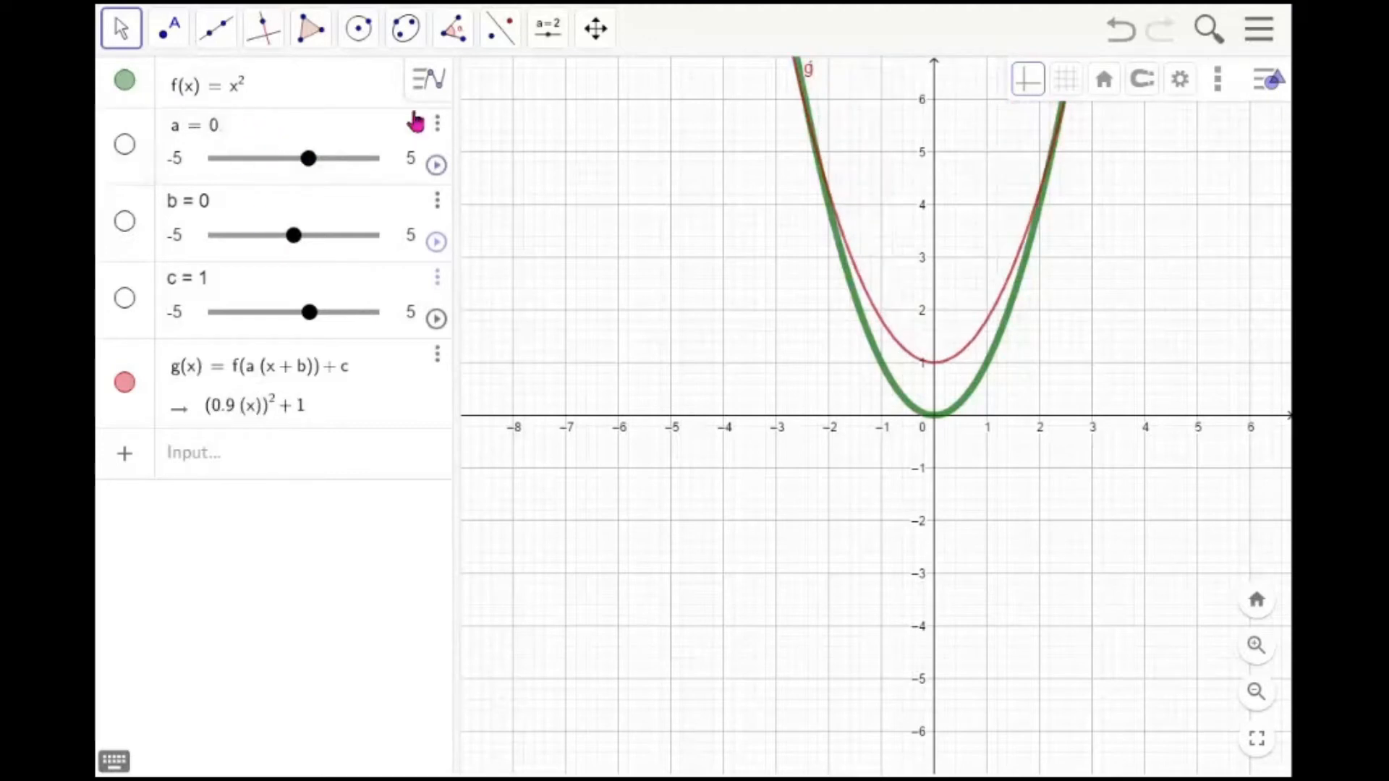
{"action": "key", "text": "BackSpace"}
{"action": "type", "text": "1"}
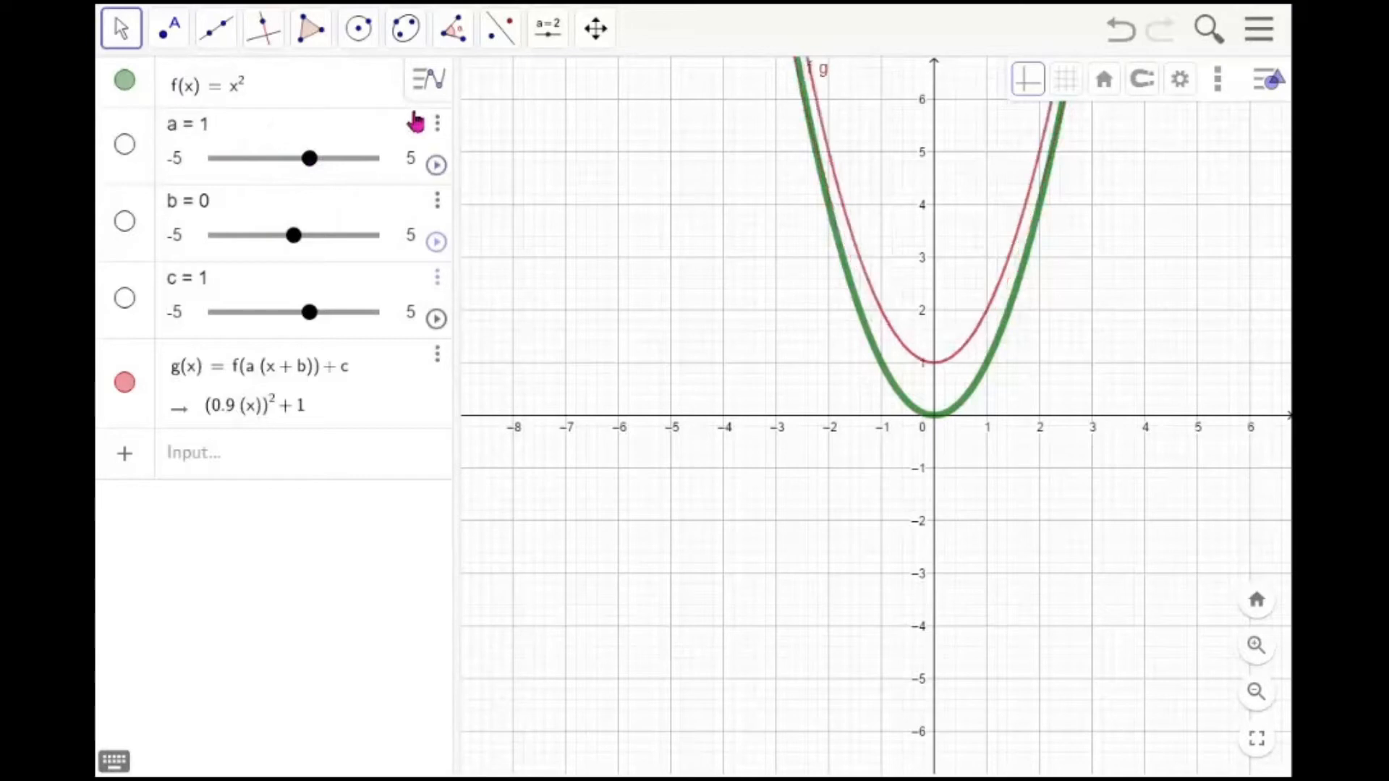
{"action": "key", "text": "Return"}
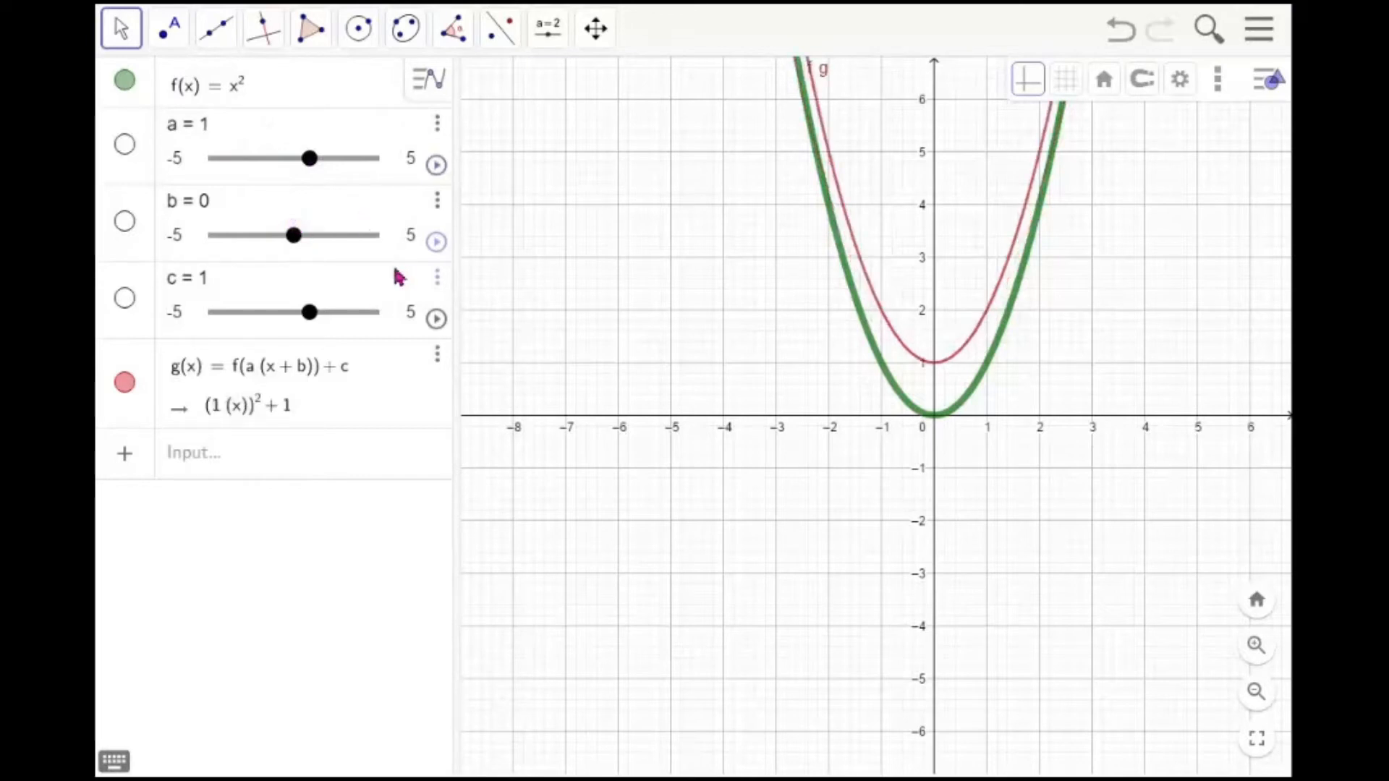
Move slider c up and back to about 1.3 to shift g vertically
{"action": "left_click_drag", "start_coordinate": [312, 320], "coordinate": [349, 323]}
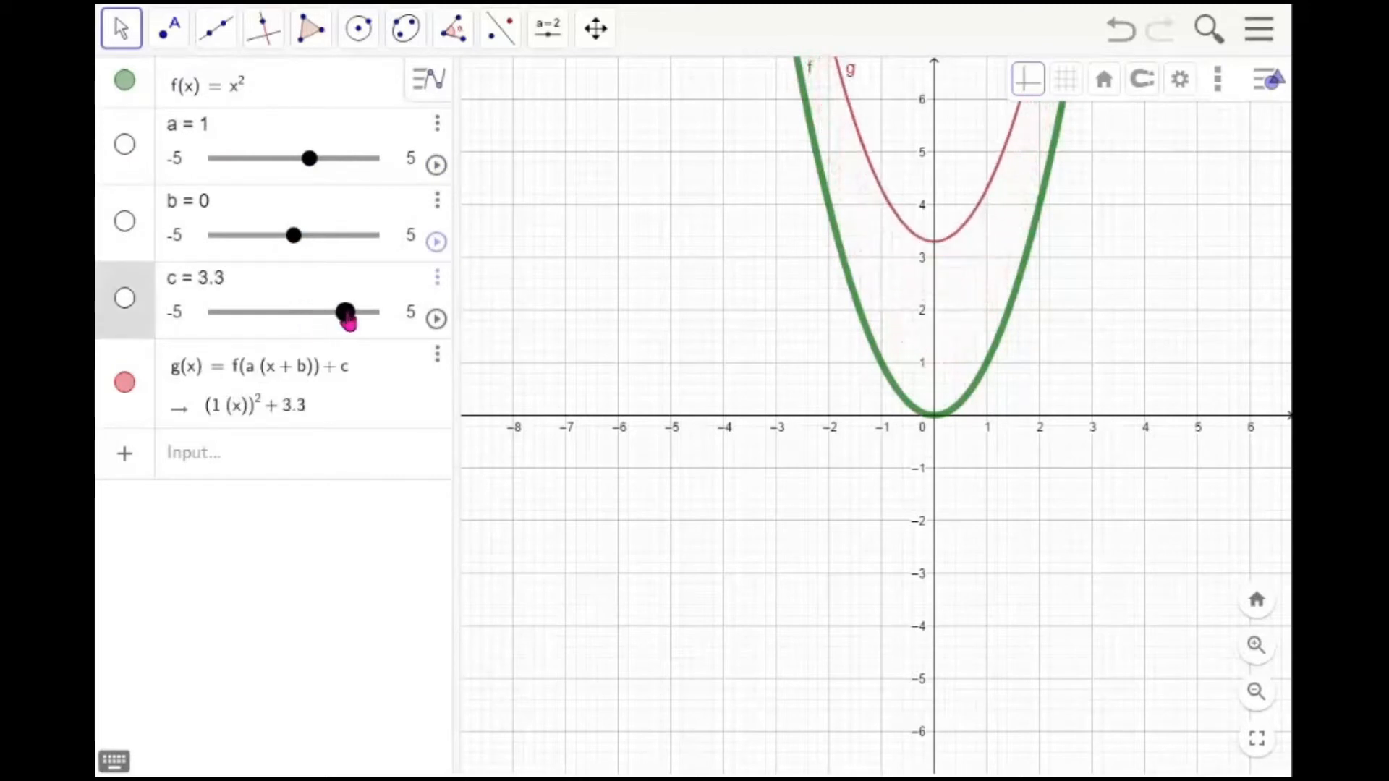
{"action": "left_click_drag", "start_coordinate": [349, 324], "coordinate": [353, 324]}
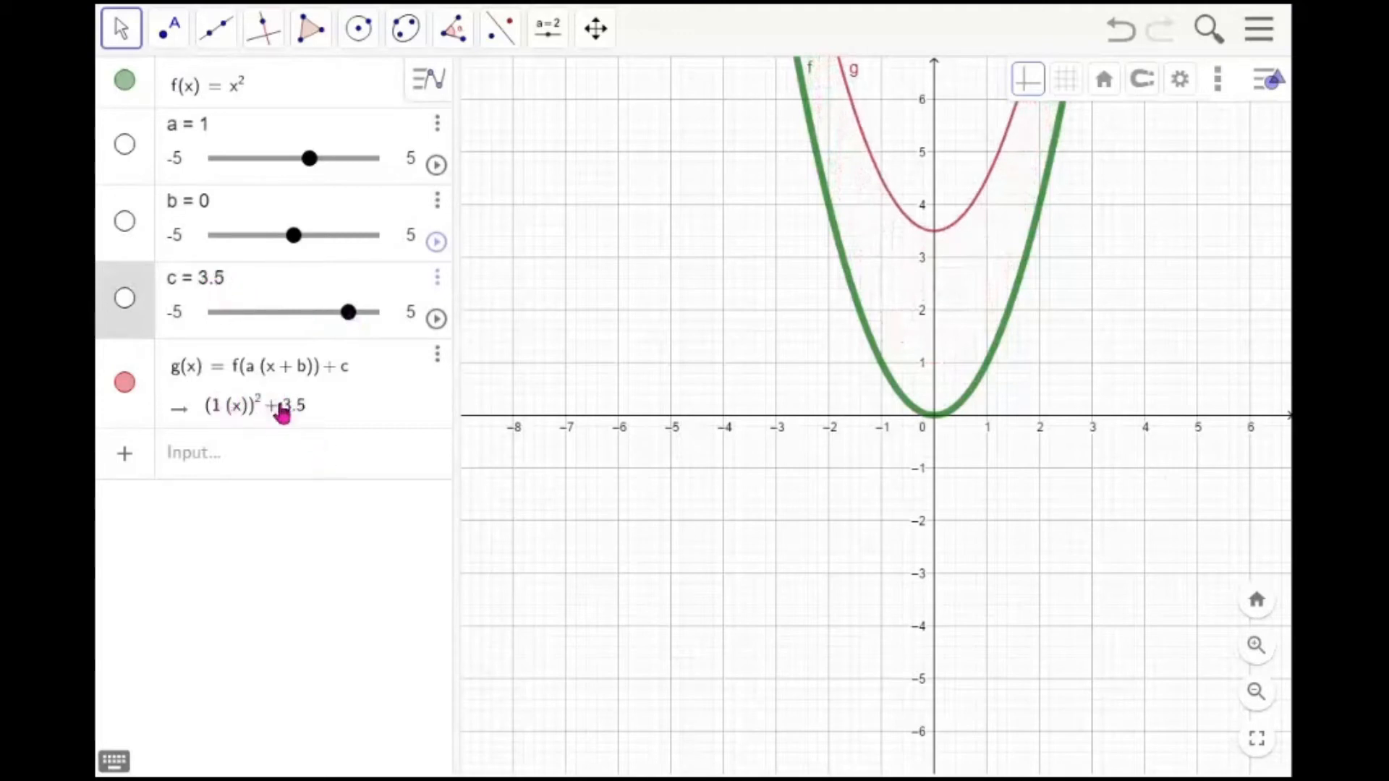
{"action": "left_click_drag", "start_coordinate": [358, 319], "coordinate": [313, 323]}
Change the line style of the graph of g to dashed
{"action": "left_click", "coordinate": [952, 343]}
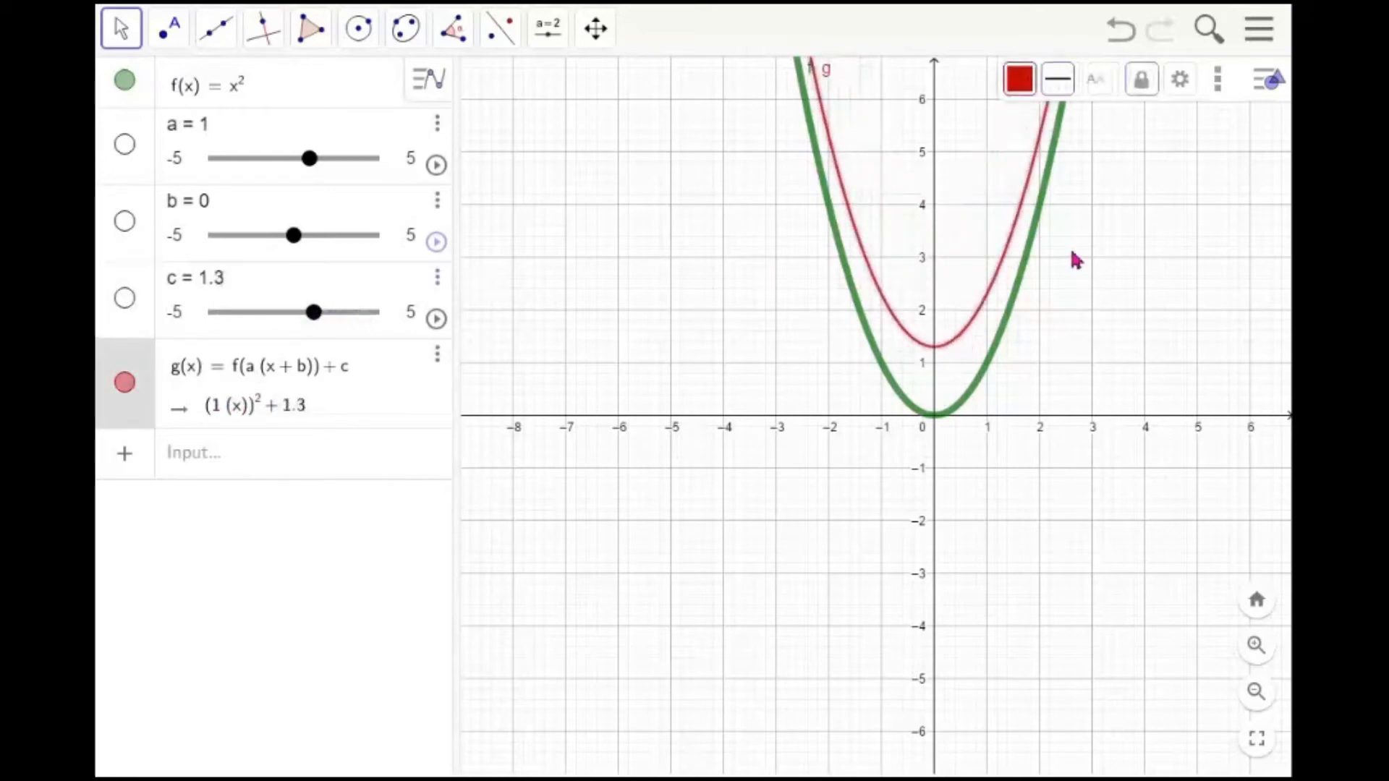
{"action": "left_click", "coordinate": [1058, 81]}
{"action": "left_click_drag", "start_coordinate": [1102, 161], "coordinate": [1142, 155]}
{"action": "left_click", "coordinate": [1118, 122]}
{"action": "left_click", "coordinate": [1139, 257]}
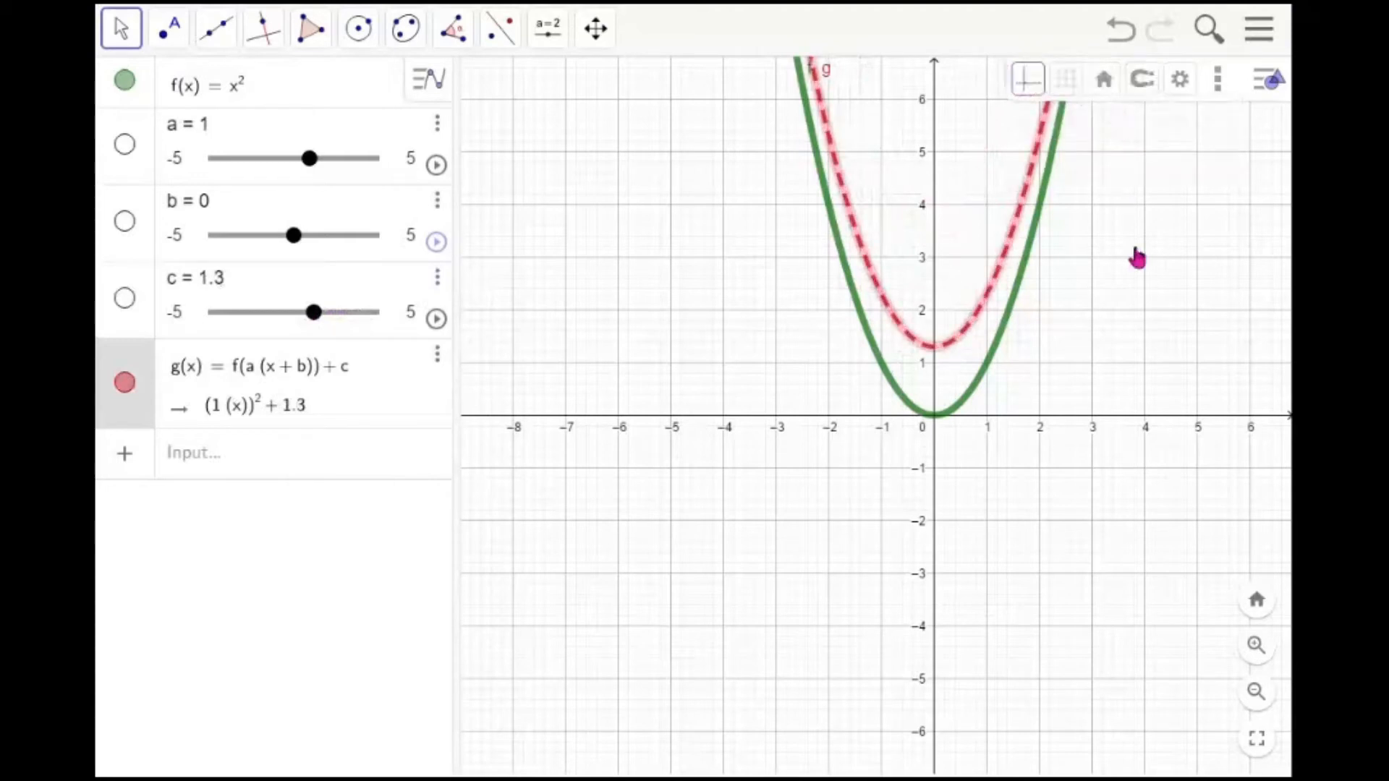
Move slider c downward to shift g down, then set c to 0
{"action": "left_click_drag", "start_coordinate": [315, 324], "coordinate": [284, 324]}
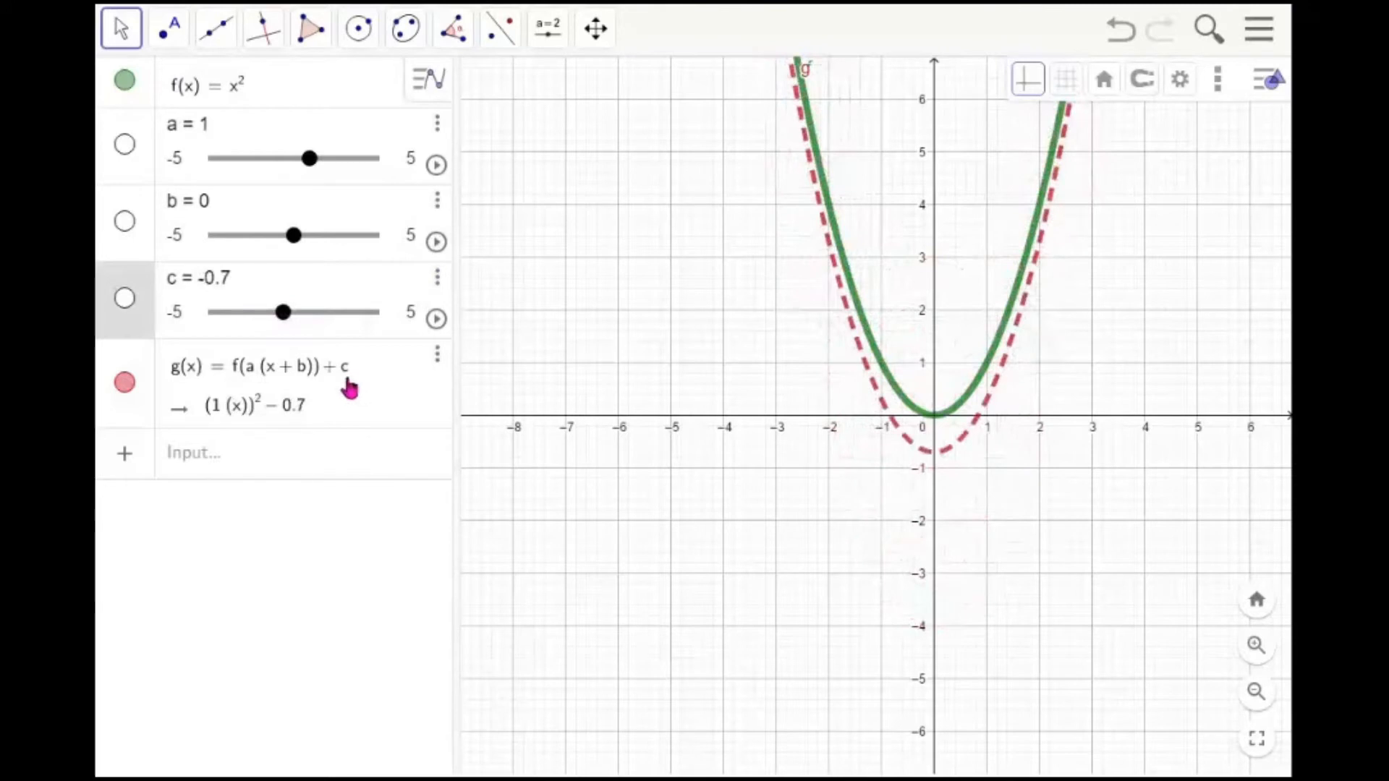
{"action": "mouse_move", "coordinate": [284, 313]}
{"action": "left_mouse_down"}
{"action": "mouse_move", "coordinate": [357, 319]}
{"action": "mouse_move", "coordinate": [218, 320]}
{"action": "mouse_move", "coordinate": [348, 321]}
{"action": "mouse_move", "coordinate": [271, 319]}
{"action": "left_mouse_up"}
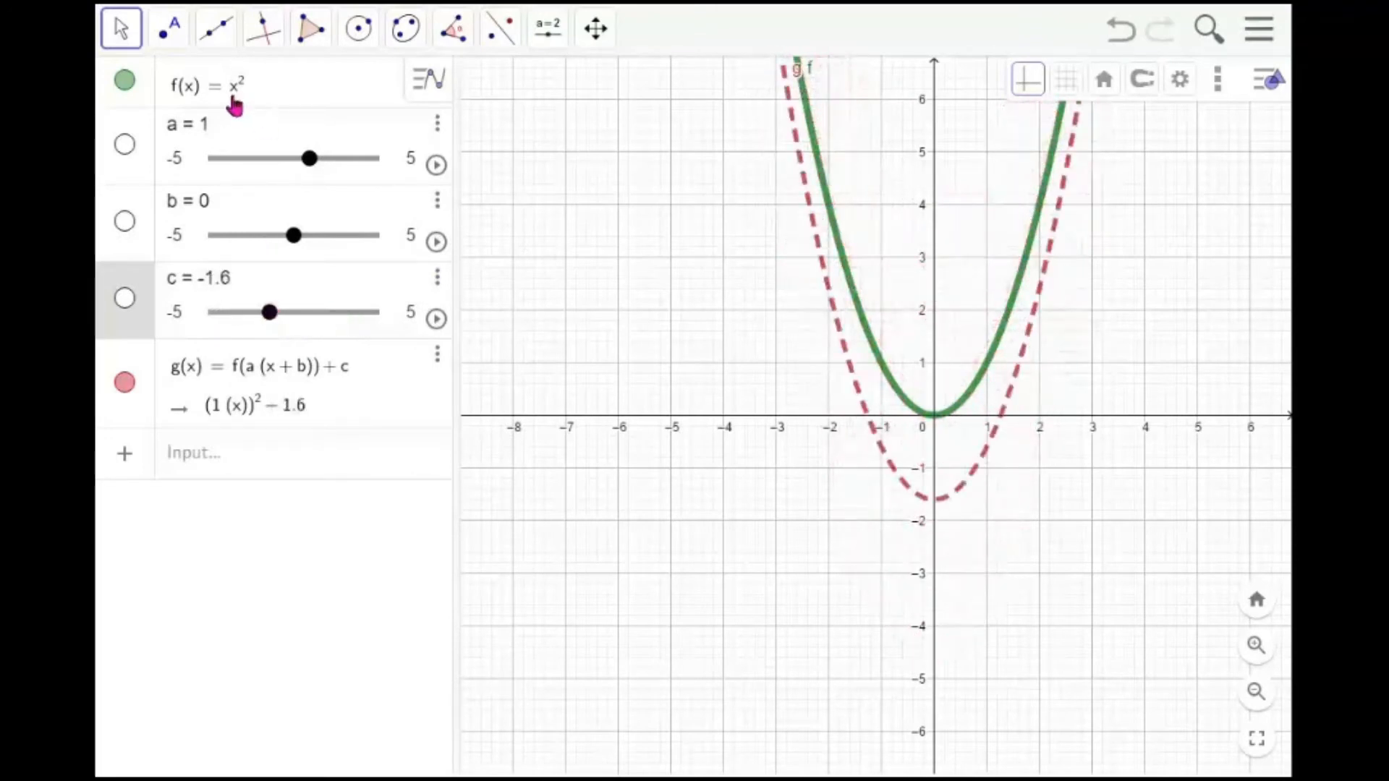
{"action": "left_click_drag", "start_coordinate": [270, 317], "coordinate": [287, 319]}
{"action": "left_click", "coordinate": [248, 284]}
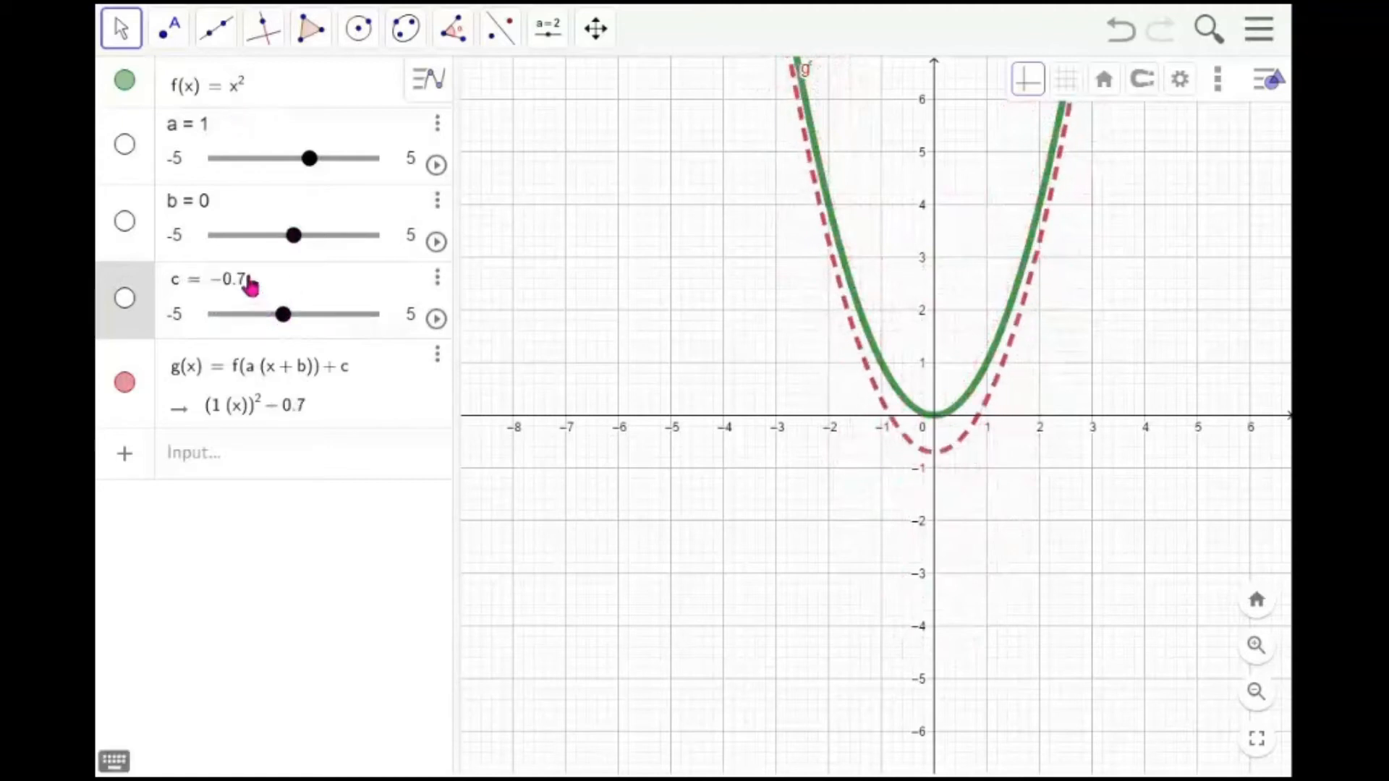
{"action": "key", "text": "BackSpace"}
{"action": "key", "text": "BackSpace"}
{"action": "key", "text": "BackSpace"}
{"action": "key", "text": "BackSpace"}
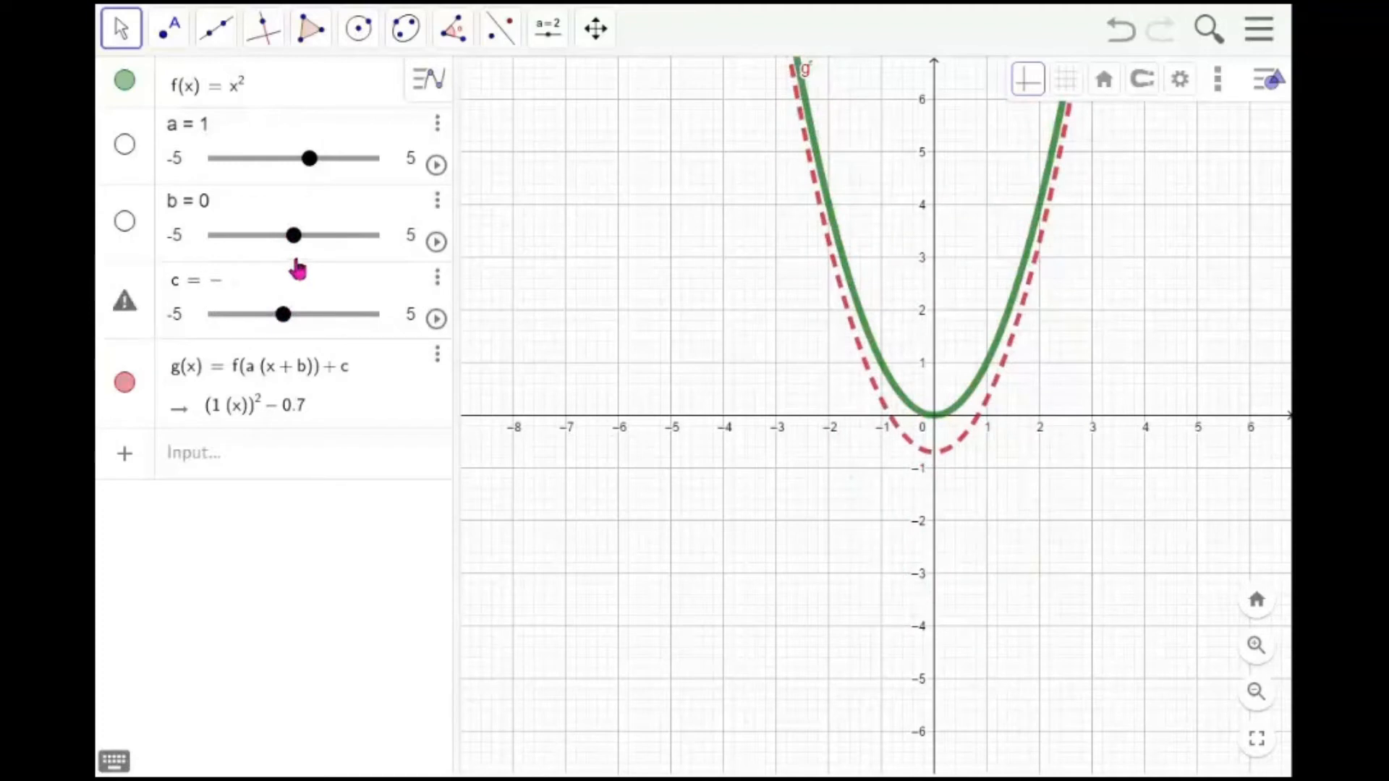
{"action": "type", "text": "0"}
{"action": "key", "text": "Return"}
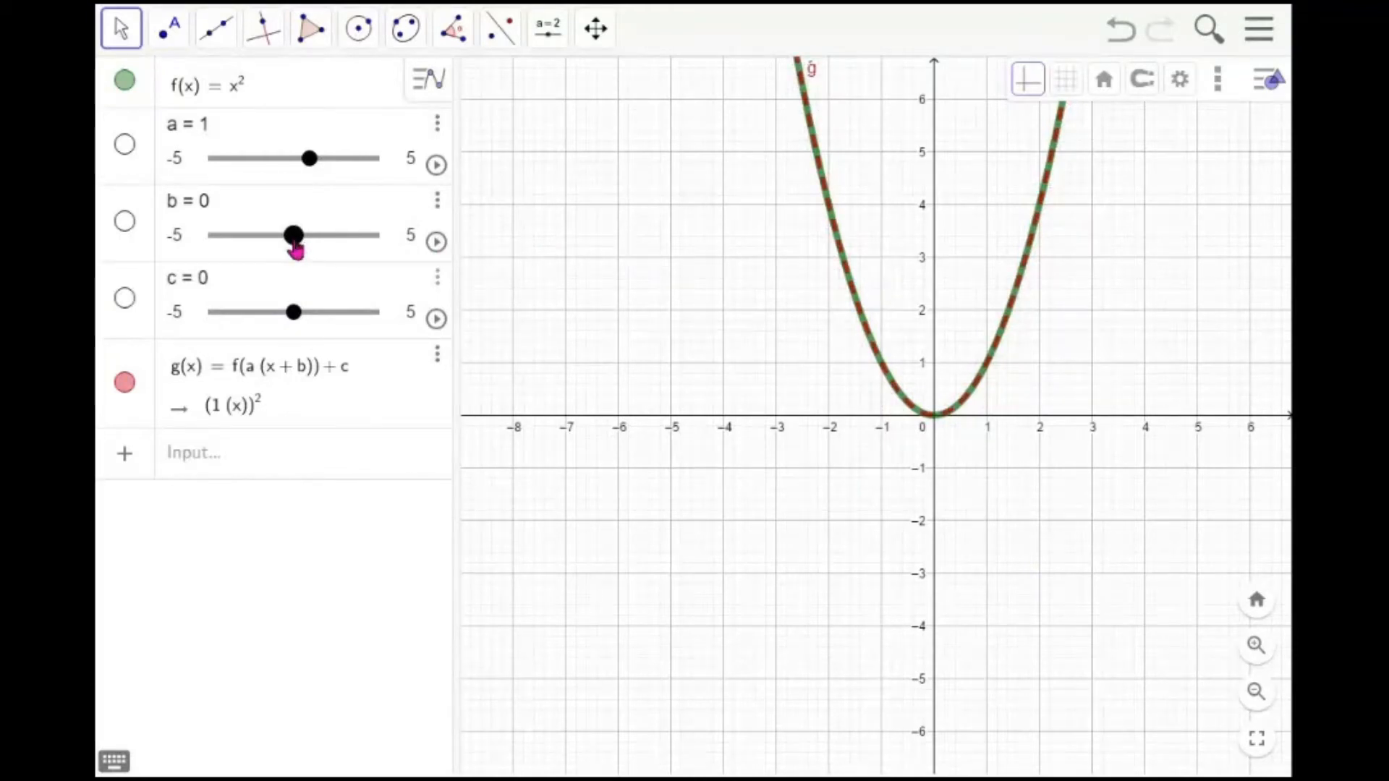
Move slider b to shift g horizontally, then set b to 0
{"action": "left_click", "coordinate": [296, 243]}
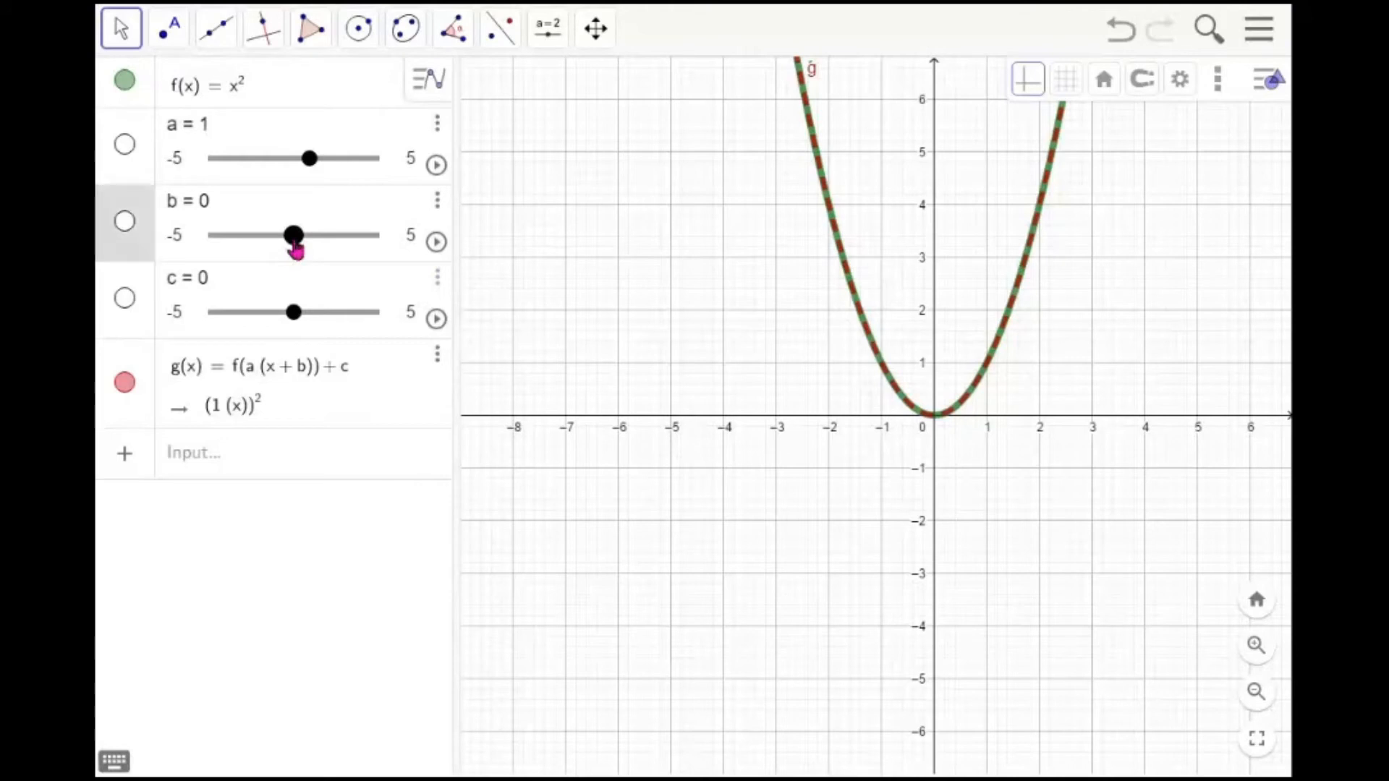
{"action": "left_click_drag", "start_coordinate": [296, 250], "coordinate": [344, 254]}
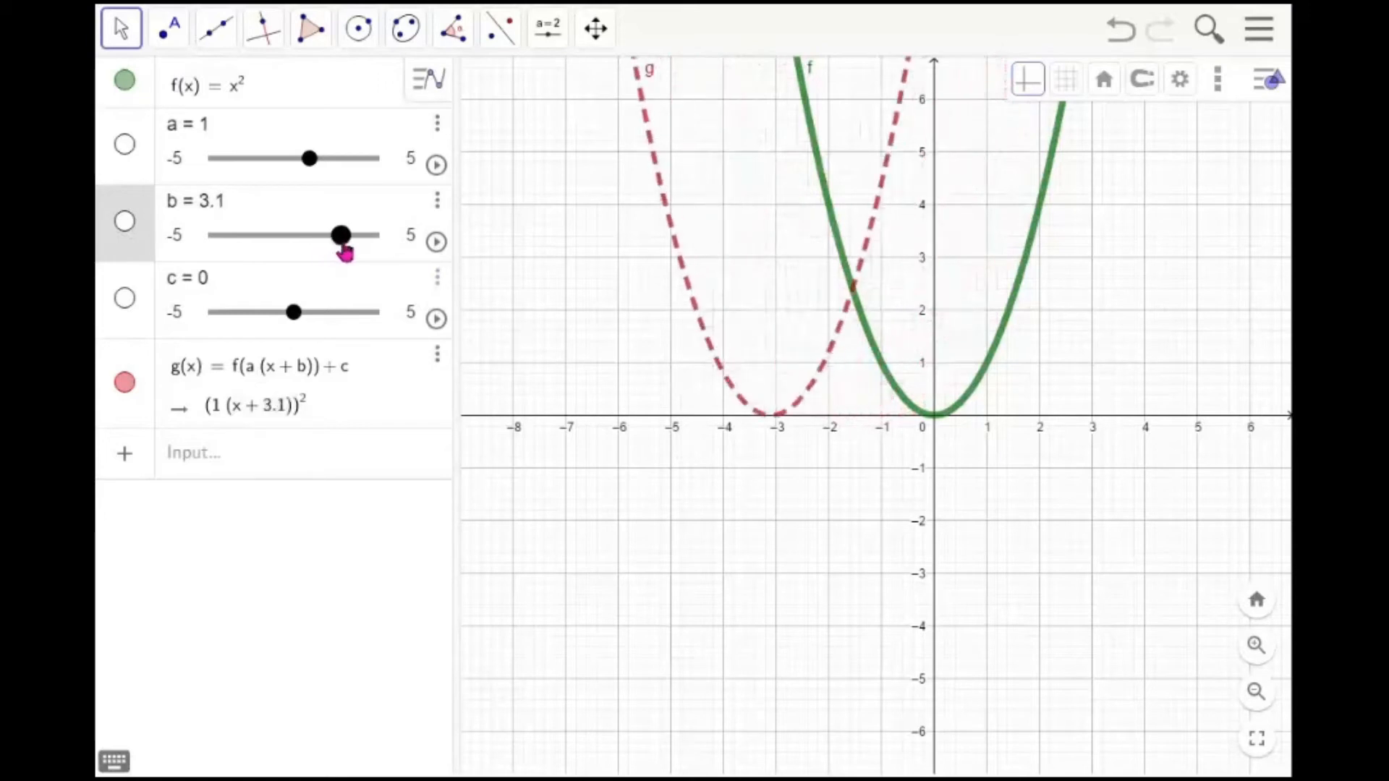
{"action": "left_click_drag", "start_coordinate": [343, 241], "coordinate": [304, 248]}
{"action": "left_click", "coordinate": [239, 207]}
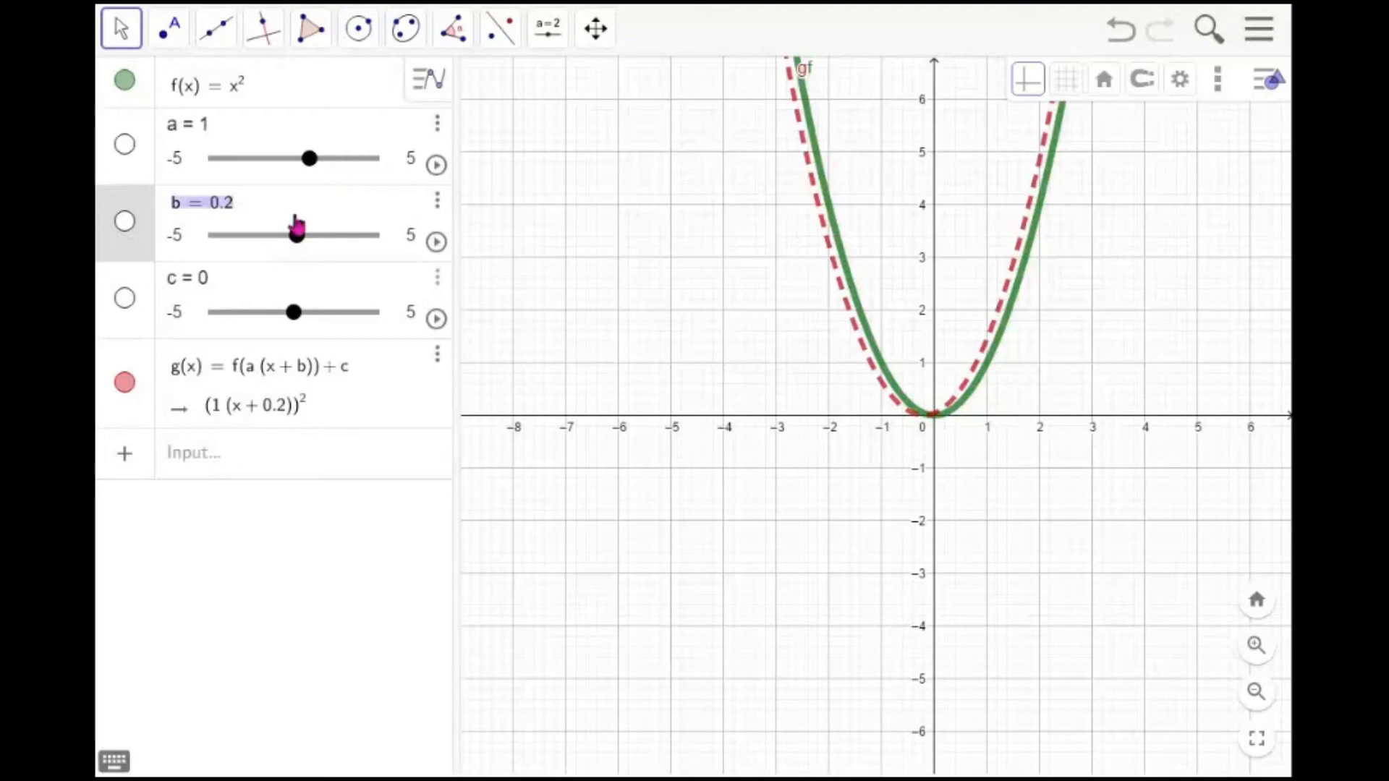
{"action": "left_click", "coordinate": [264, 208]}
{"action": "key", "text": "BackSpace"}
{"action": "key", "text": "BackSpace"}
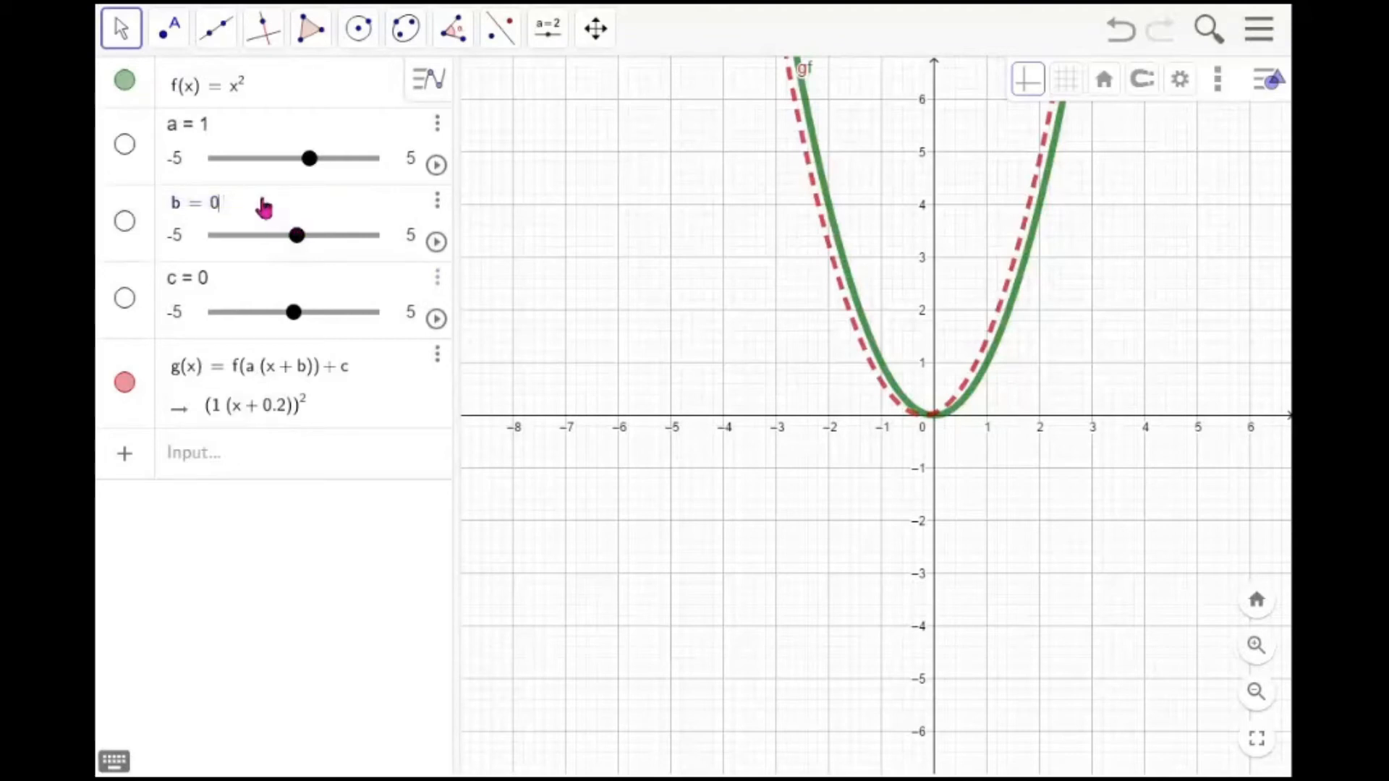
{"action": "key", "text": "Return"}
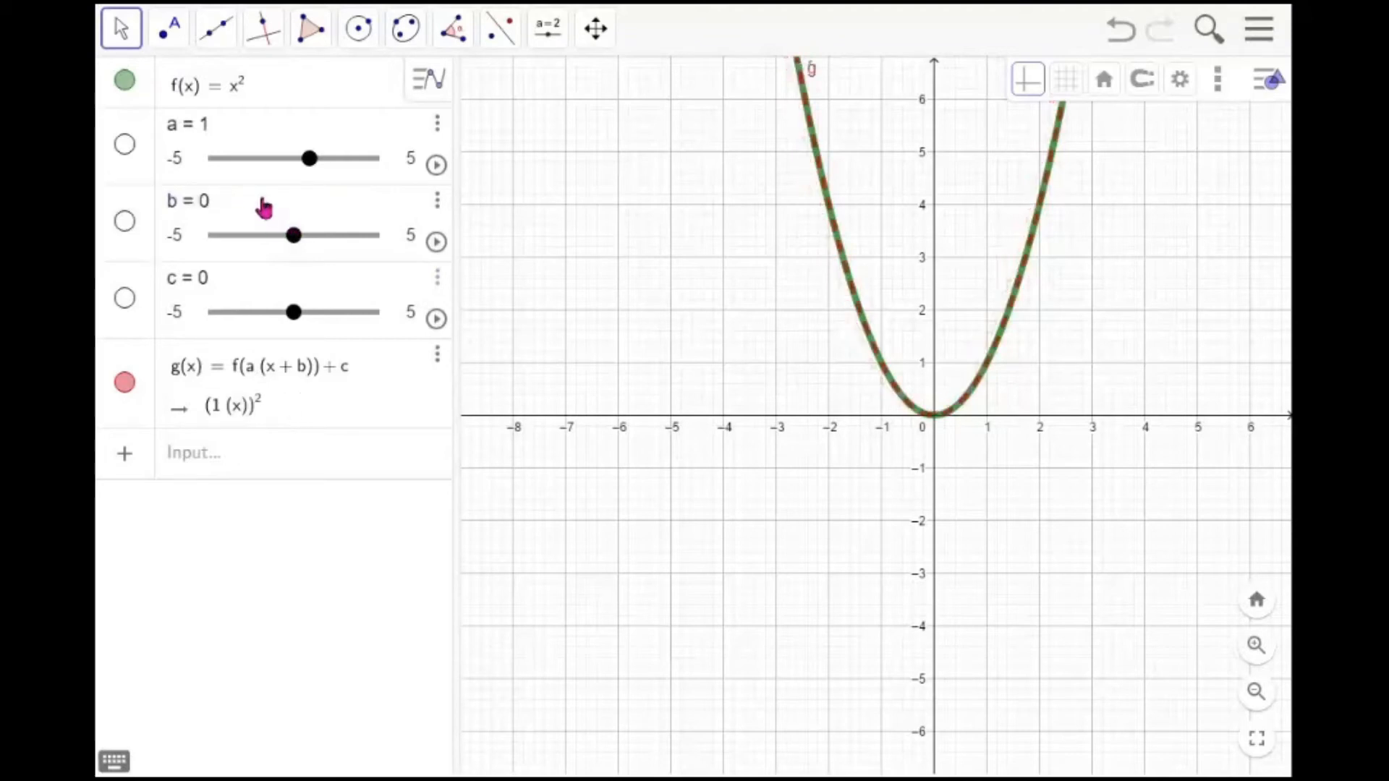
Drag slider a to about 0.4 to widen the graph of g
{"action": "left_click", "coordinate": [316, 169]}
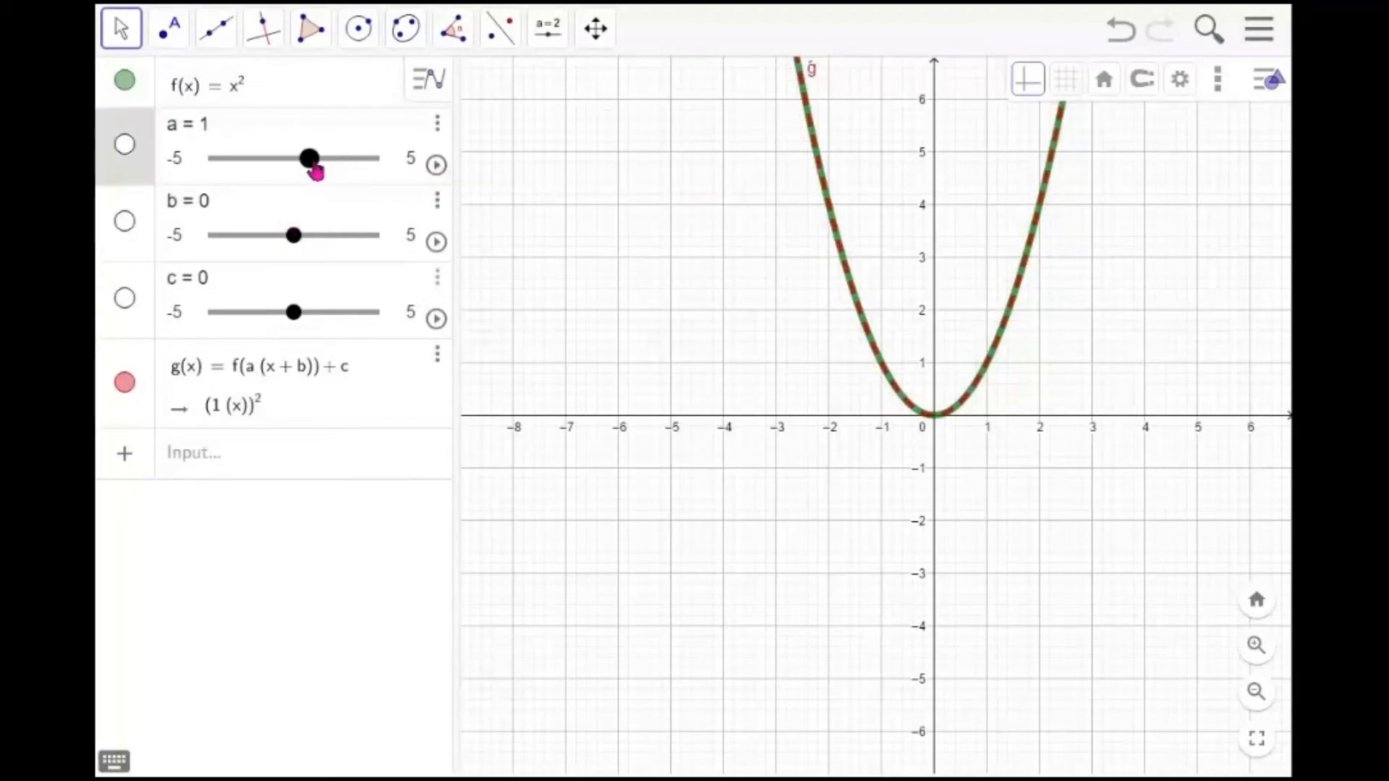
{"action": "mouse_move", "coordinate": [316, 170]}
{"action": "left_mouse_down"}
{"action": "mouse_move", "coordinate": [343, 175]}
{"action": "mouse_move", "coordinate": [302, 175]}
{"action": "left_mouse_up"}
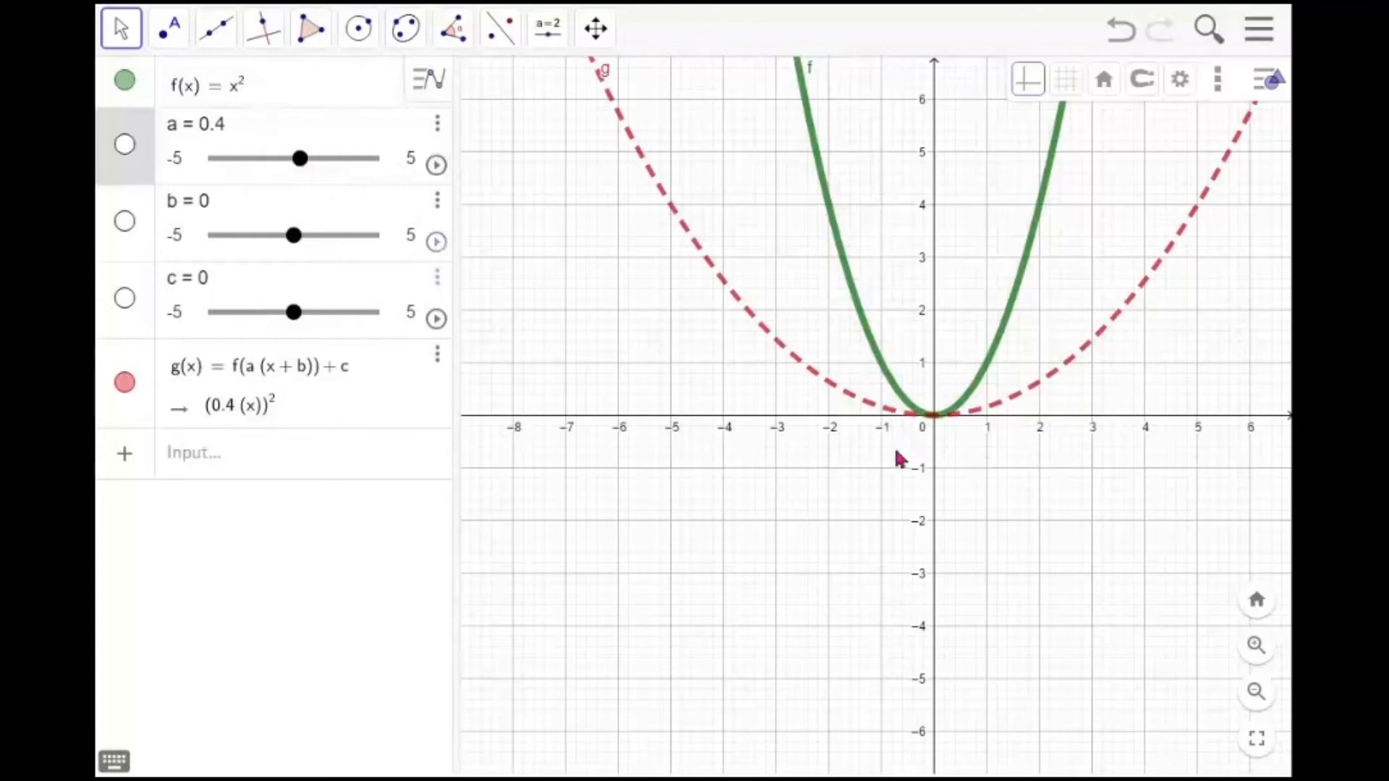
{"action": "left_click_drag", "start_coordinate": [814, 474], "coordinate": [704, 623]}
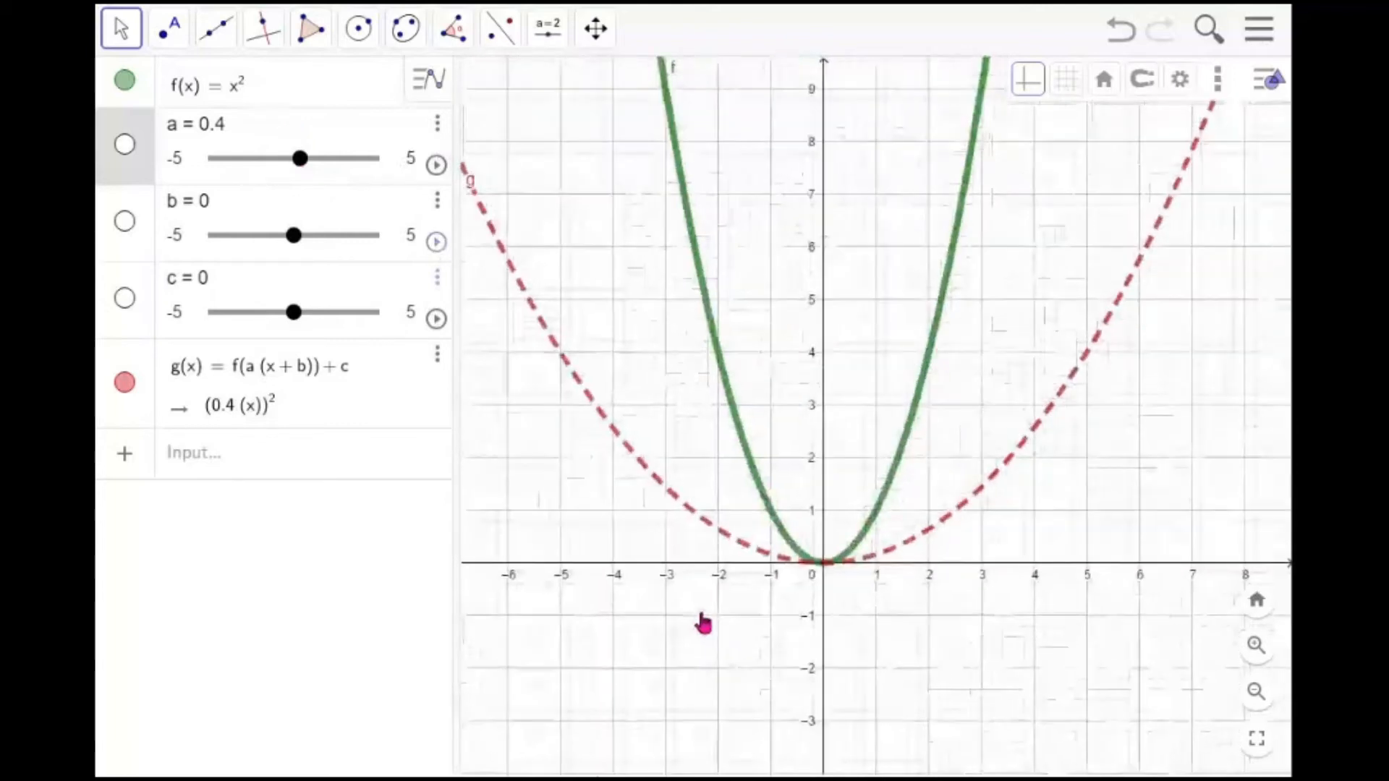
Redefine f as f(x) = sin(x)
{"action": "left_click", "coordinate": [263, 93]}
{"action": "key", "text": "BackSpace"}
{"action": "key", "text": "BackSpace"}
{"action": "type", "text": "sin("}
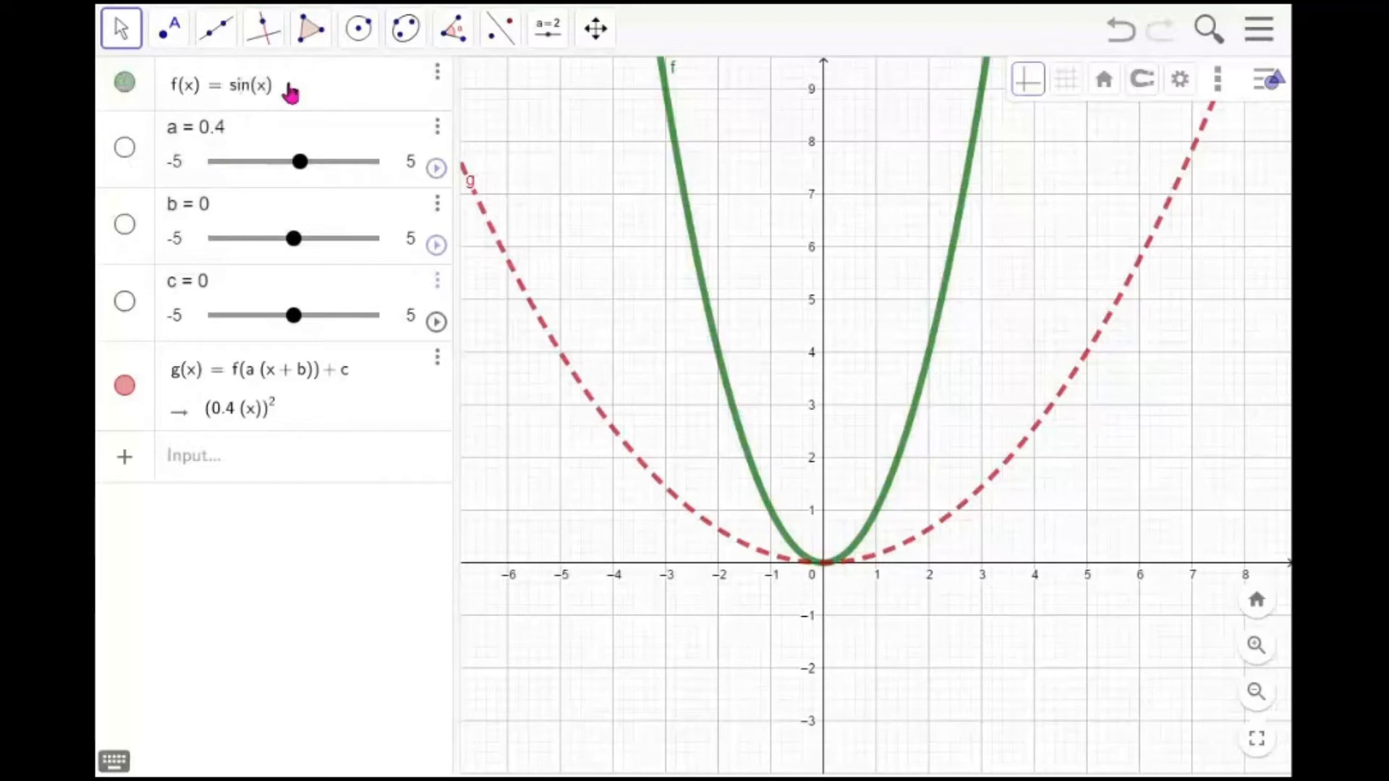
{"action": "type", "text": "x"}
{"action": "key", "text": "Return"}
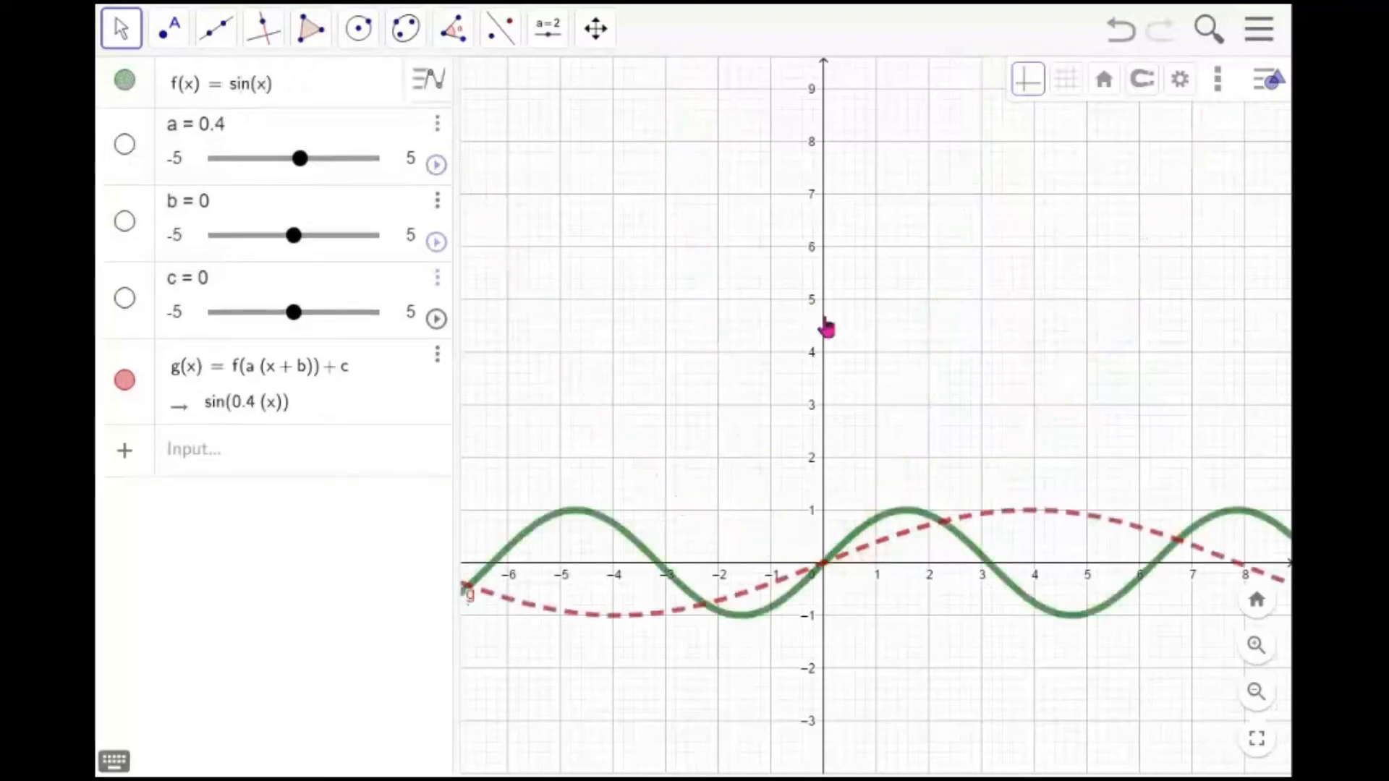
Drag slider a to about 2.3 and nudge sliders b and c
{"action": "scroll", "coordinate": [826, 328], "scroll_direction": "down", "scroll_amount": 1}
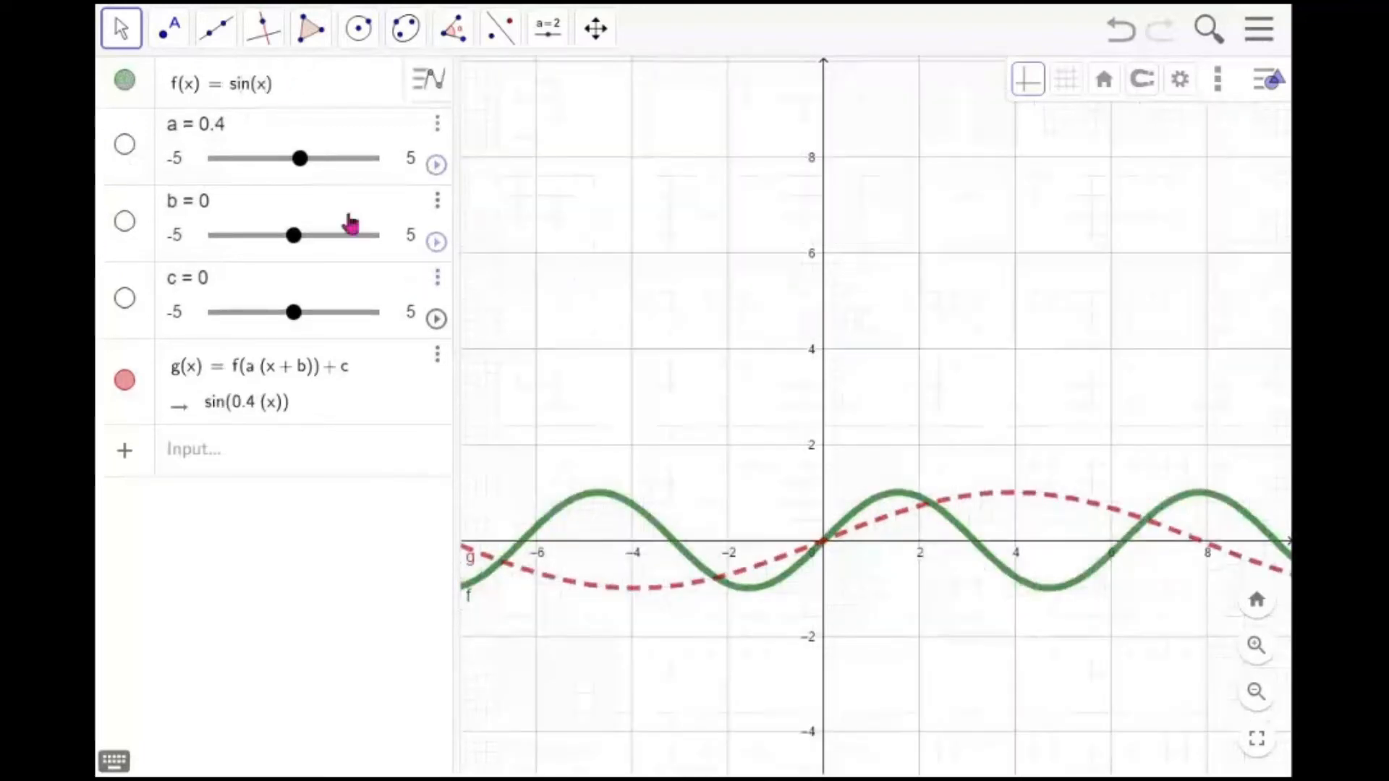
{"action": "left_click_drag", "start_coordinate": [303, 160], "coordinate": [329, 172]}
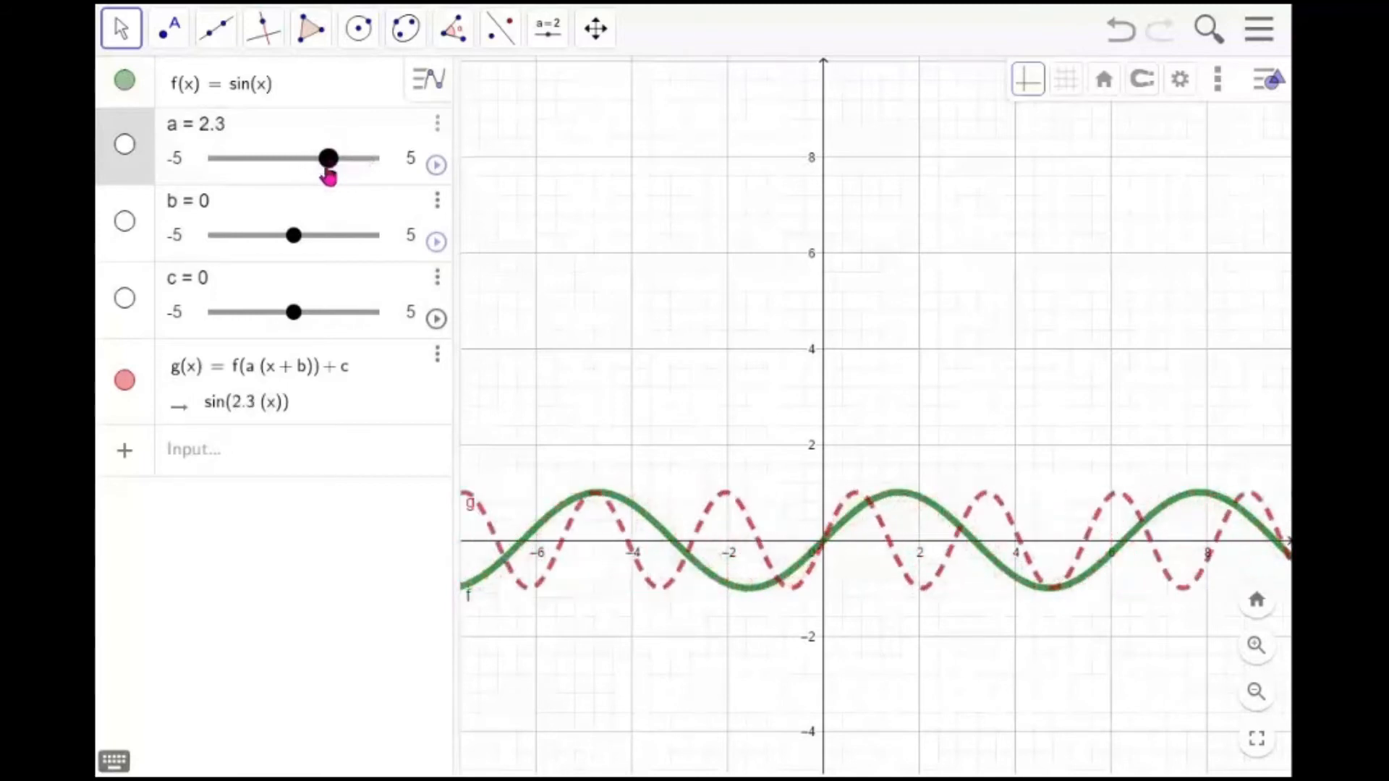
{"action": "mouse_move", "coordinate": [294, 236]}
{"action": "left_mouse_down"}
{"action": "mouse_move", "coordinate": [335, 242]}
{"action": "mouse_move", "coordinate": [279, 240]}
{"action": "left_mouse_up"}
{"action": "mouse_move", "coordinate": [294, 316]}
{"action": "left_mouse_down"}
{"action": "mouse_move", "coordinate": [346, 323]}
{"action": "mouse_move", "coordinate": [261, 319]}
{"action": "mouse_move", "coordinate": [360, 327]}
{"action": "mouse_move", "coordinate": [261, 334]}
{"action": "mouse_move", "coordinate": [344, 333]}
{"action": "mouse_move", "coordinate": [281, 332]}
{"action": "left_mouse_up"}
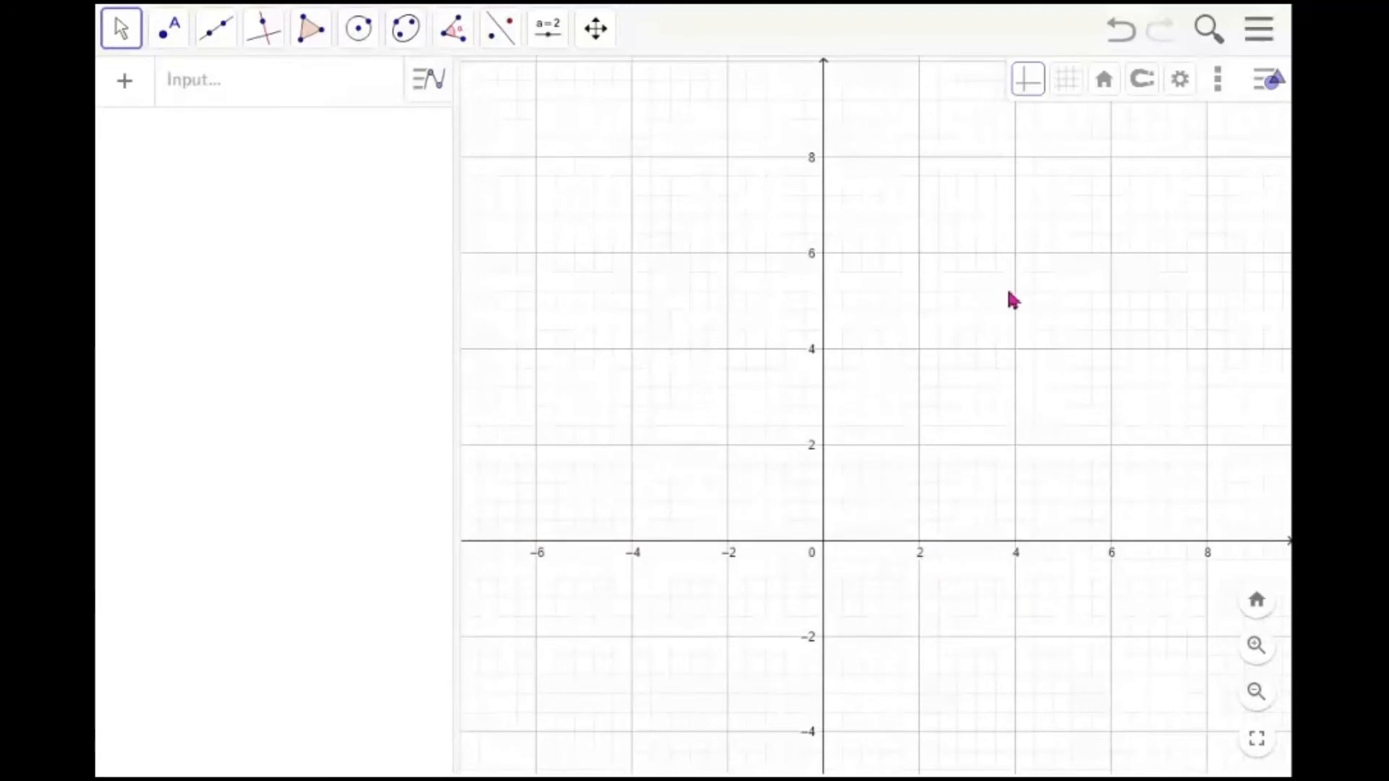
Replace the Graphics view with the 3D Graphics view
{"action": "left_click", "coordinate": [1260, 49]}
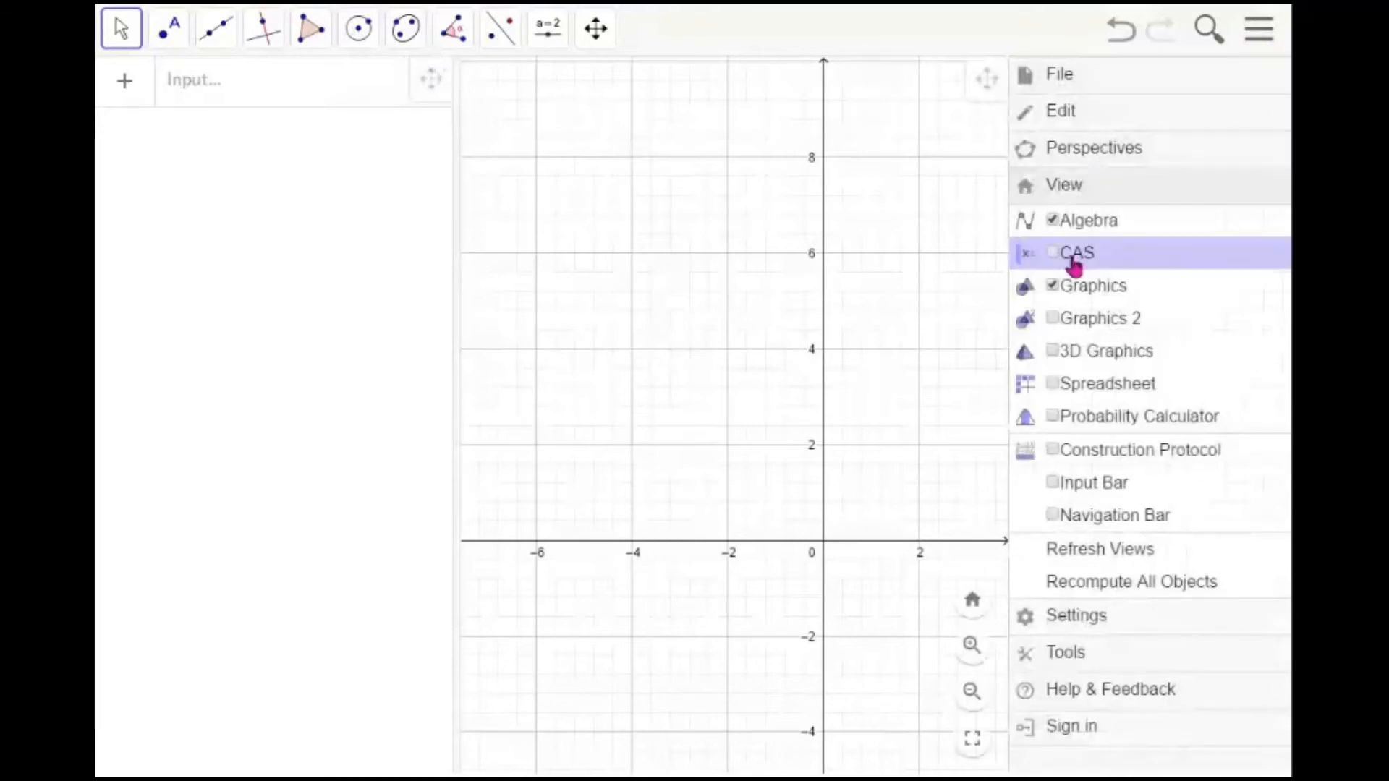
{"action": "left_click", "coordinate": [1052, 289]}
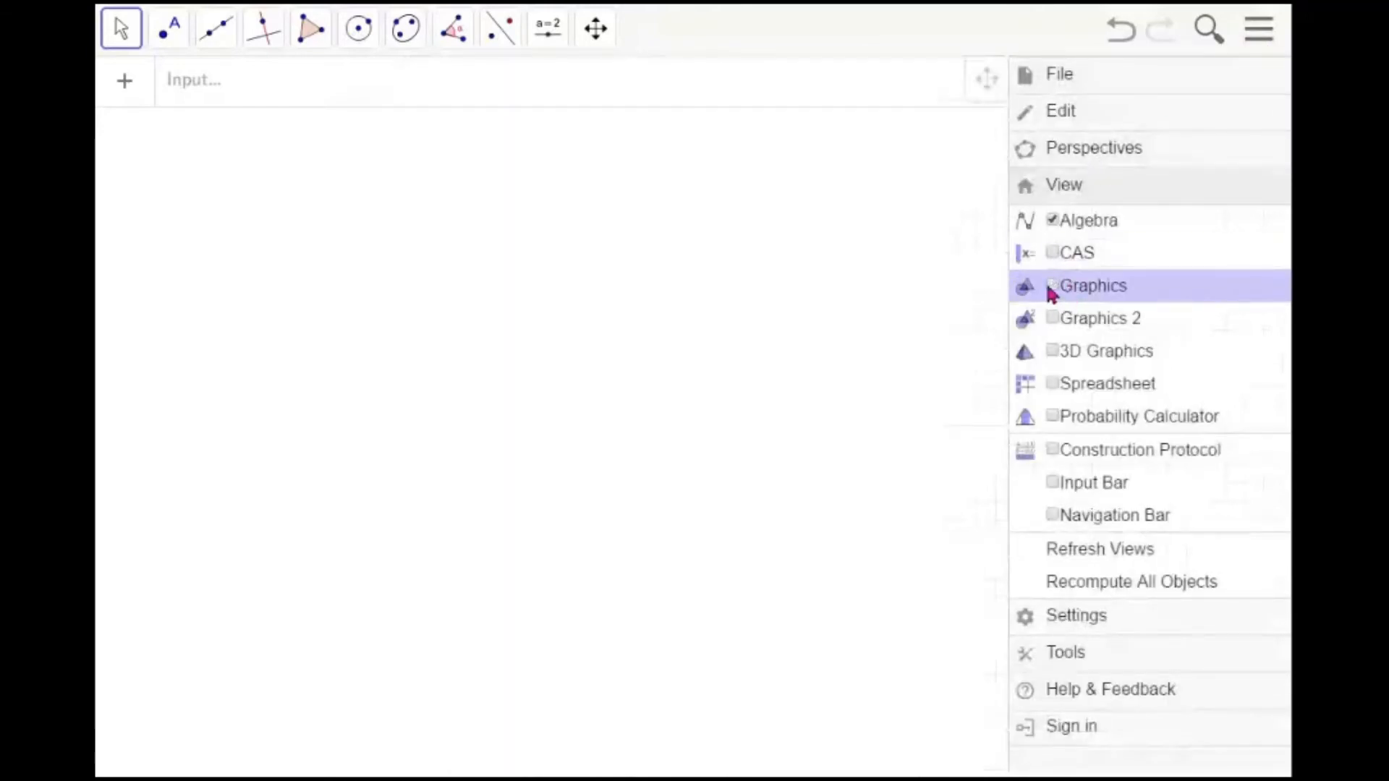
{"action": "left_click", "coordinate": [1053, 353]}
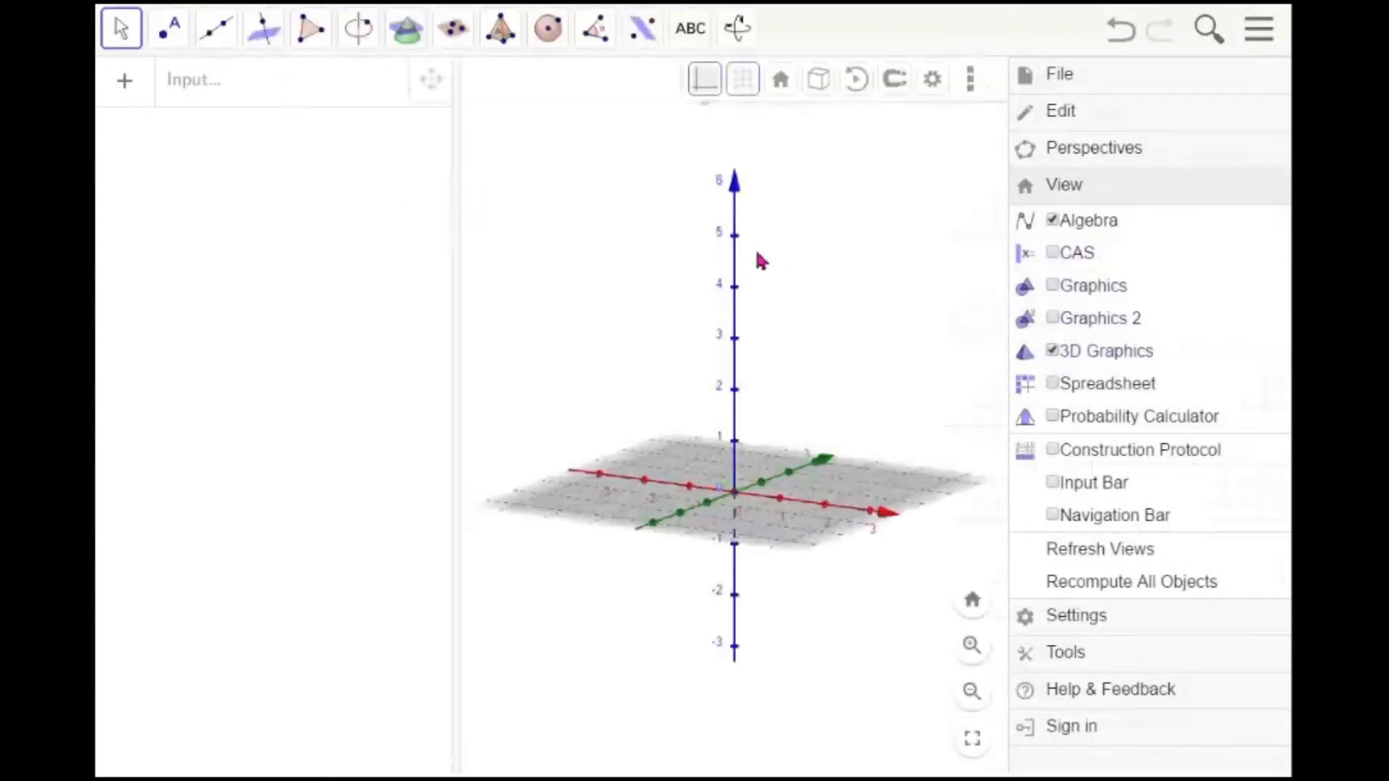
{"action": "left_click", "coordinate": [885, 249]}
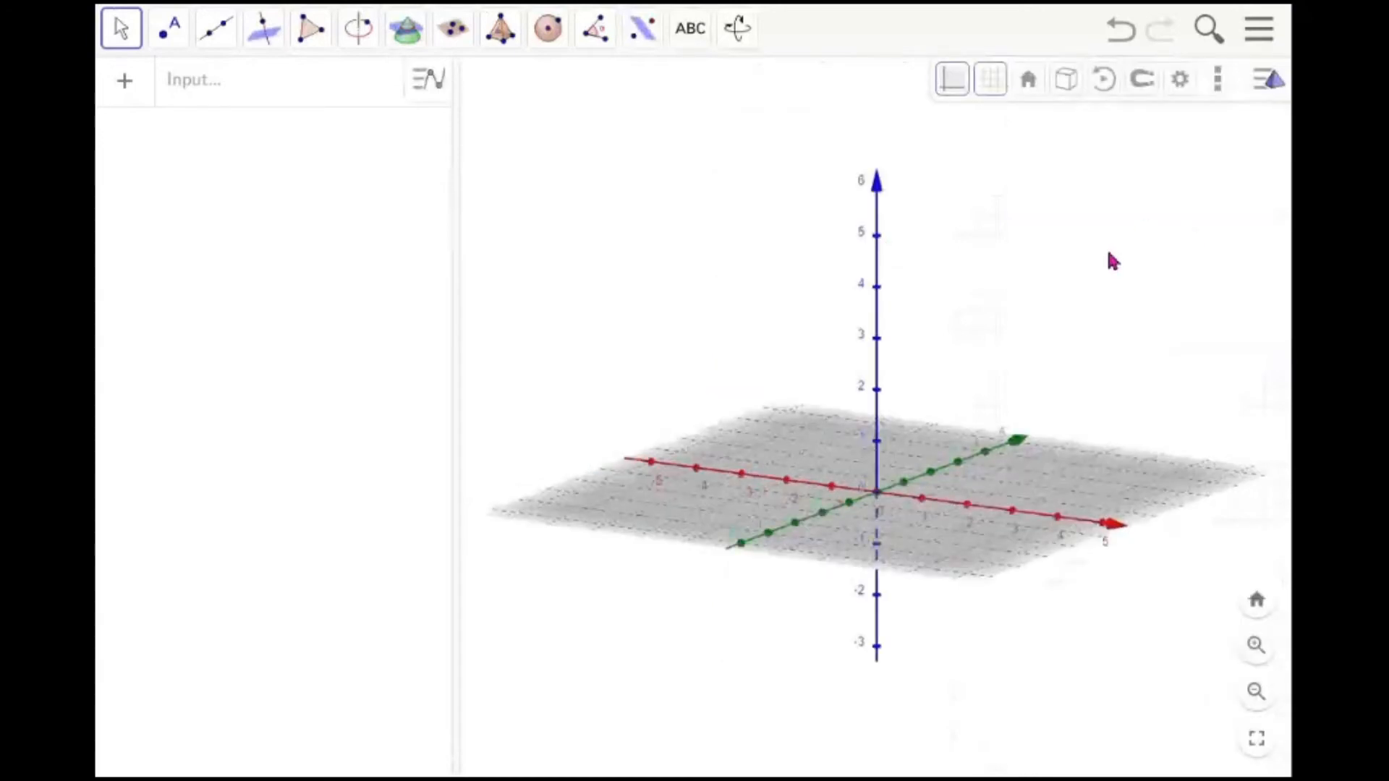
{"action": "mouse_move", "coordinate": [977, 561]}
{"action": "left_mouse_down"}
{"action": "mouse_move", "coordinate": [977, 533]}
{"action": "mouse_move", "coordinate": [974, 561]}
{"action": "left_mouse_up"}
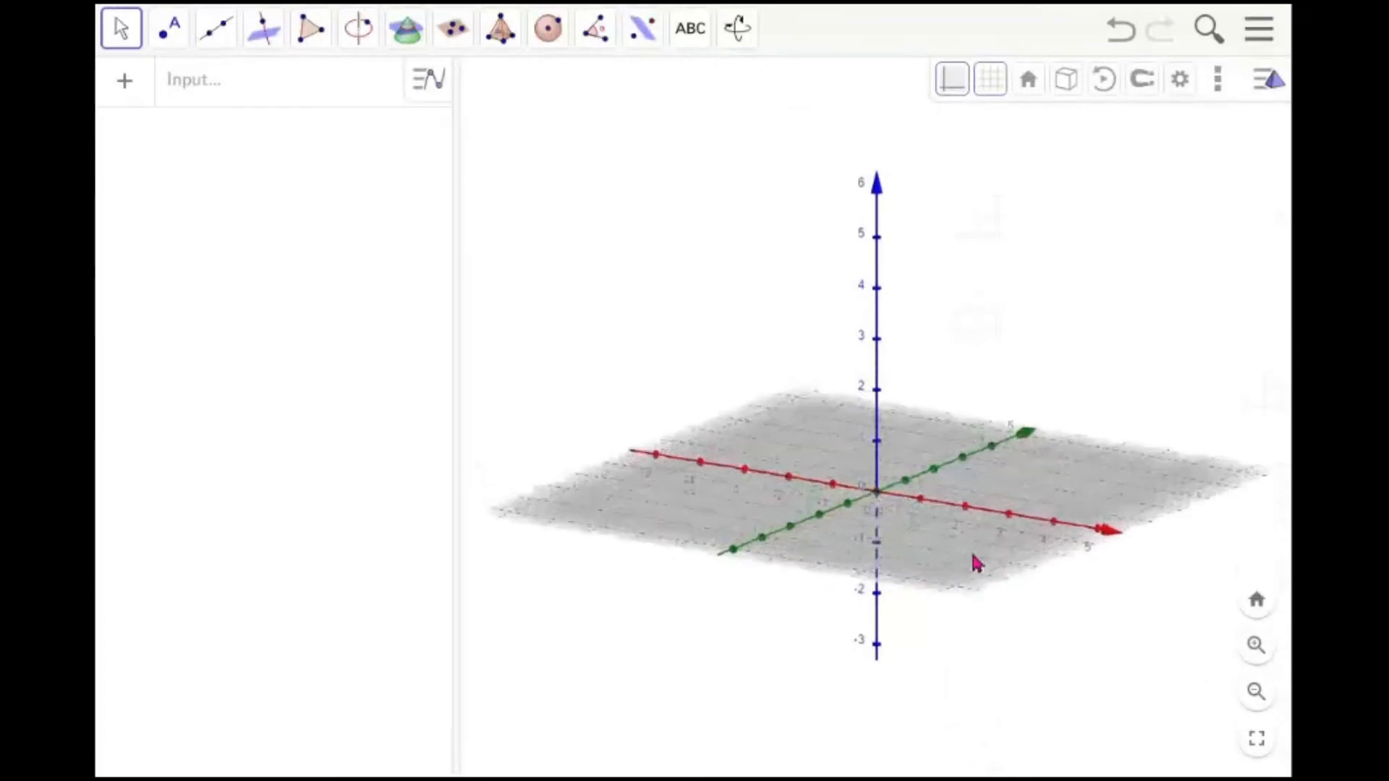
Hide the grid and the base plane in the 3D view, leaving only the axes
{"action": "left_click", "coordinate": [997, 91]}
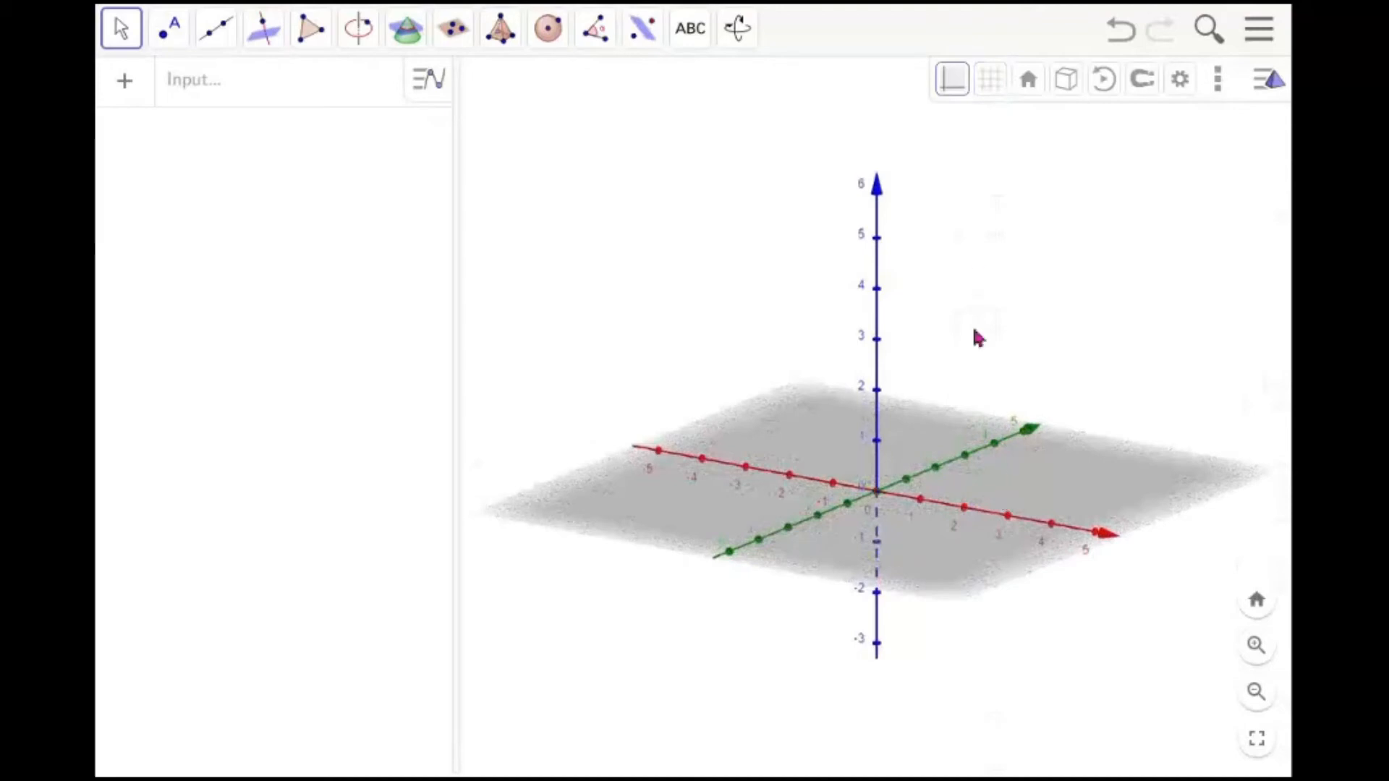
{"action": "left_click", "coordinate": [958, 100]}
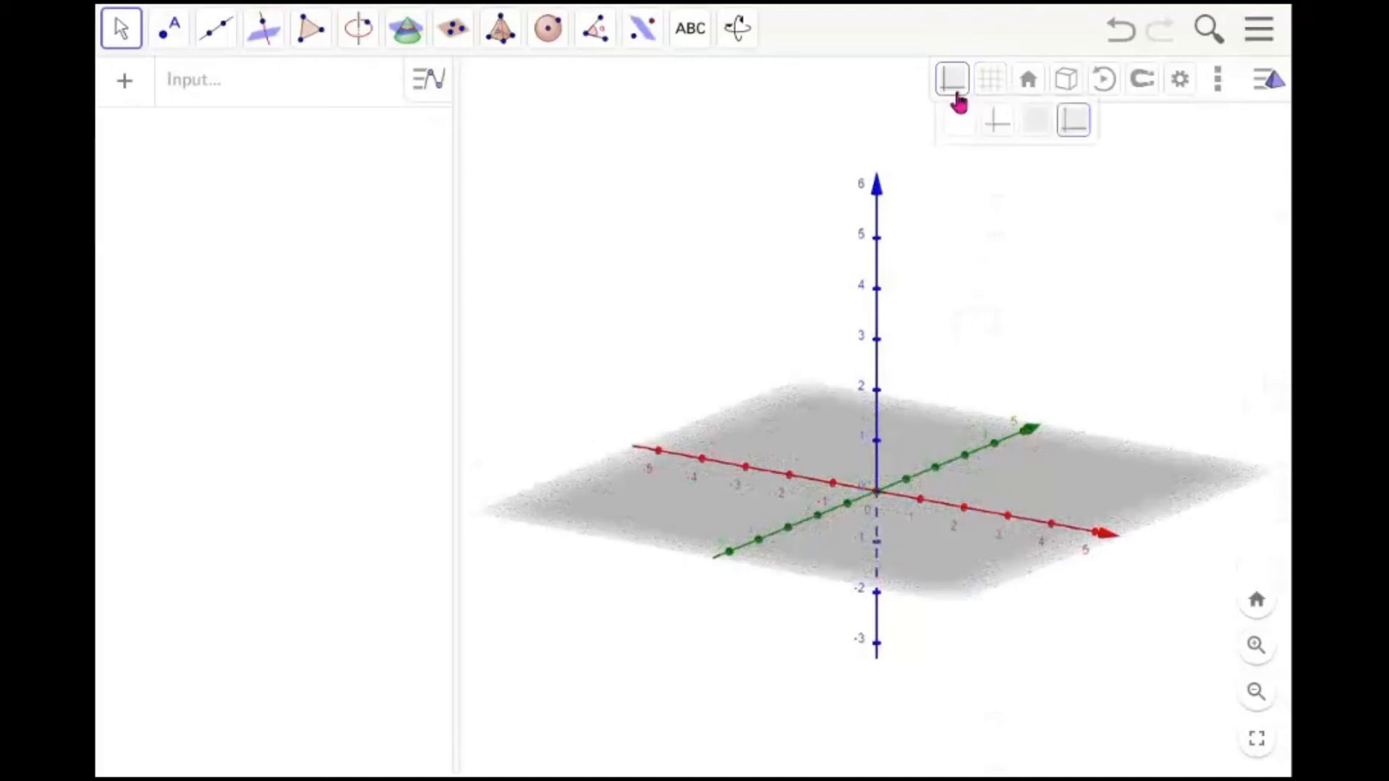
{"action": "left_click", "coordinate": [999, 123]}
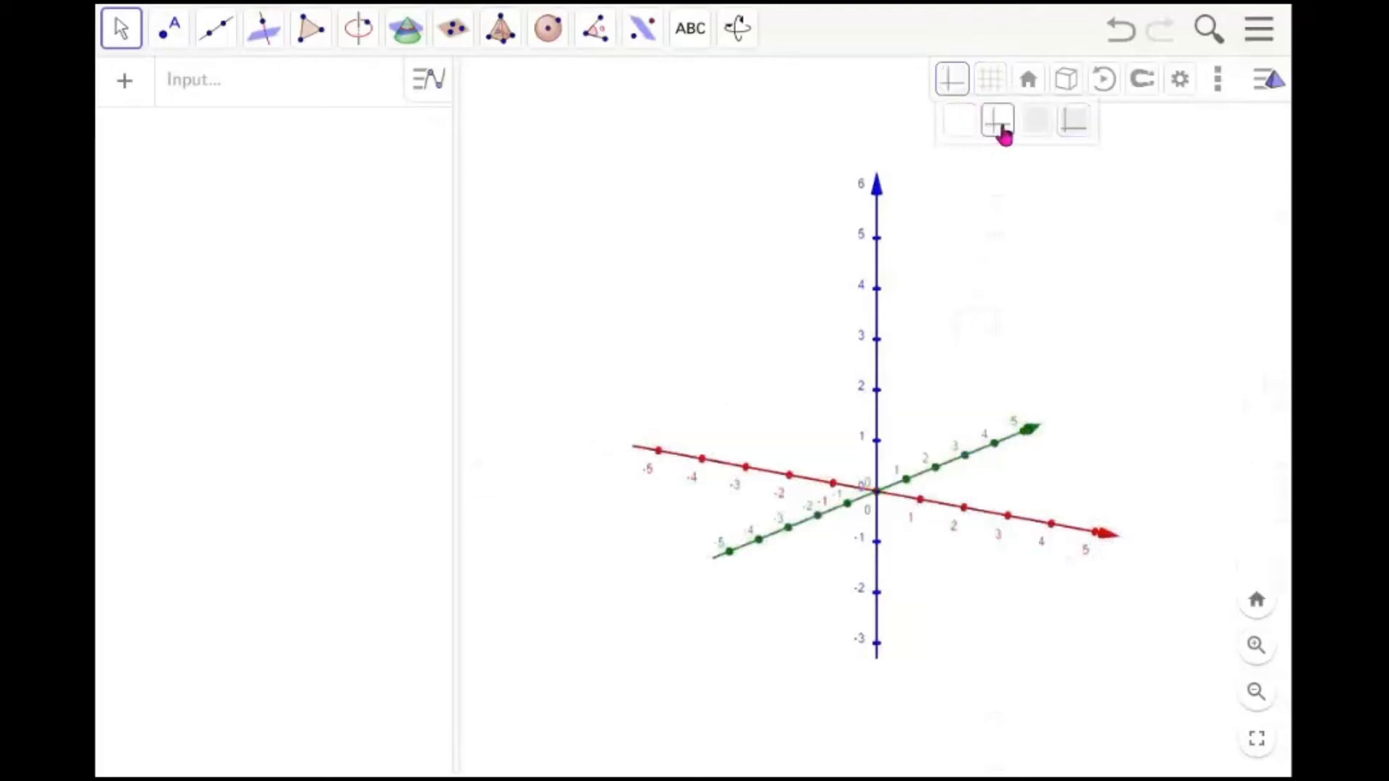
{"action": "left_click_drag", "start_coordinate": [1008, 623], "coordinate": [935, 593]}
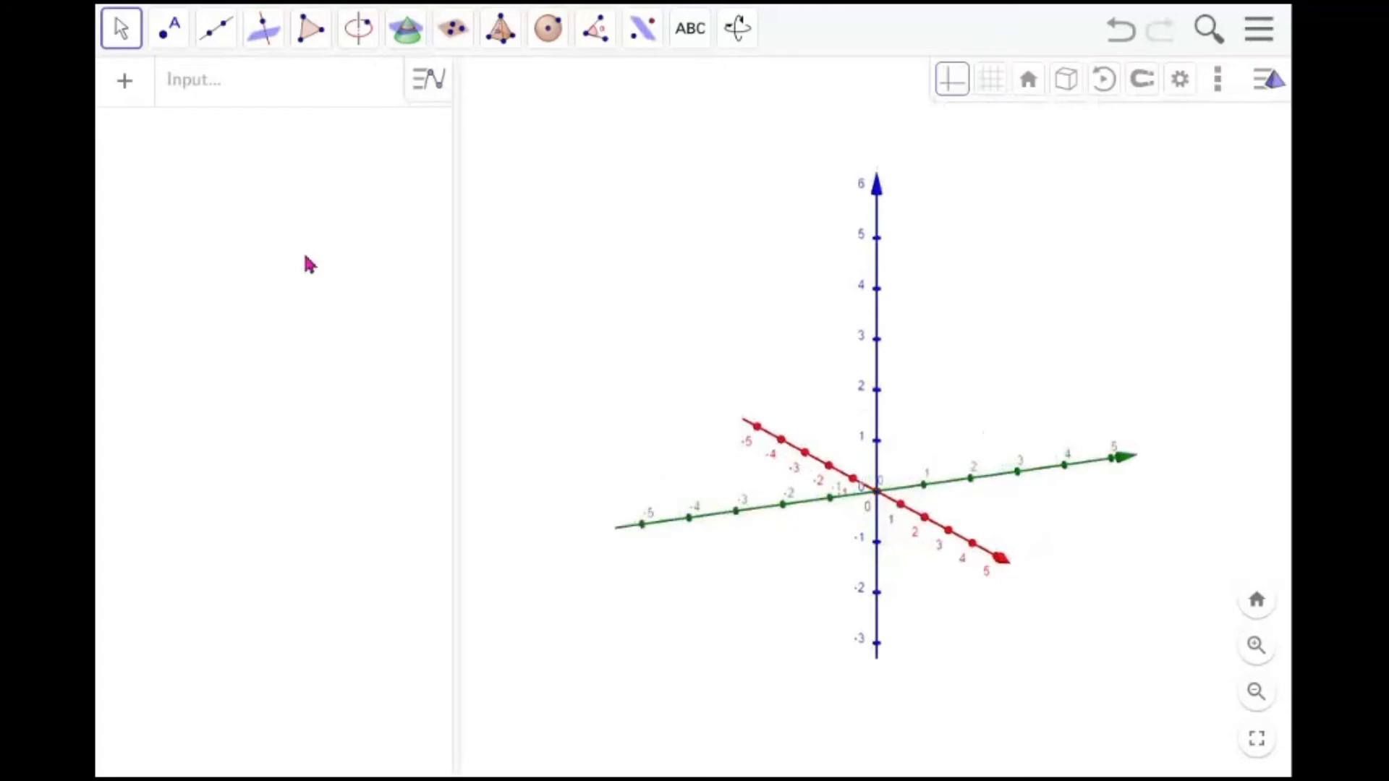
Plot the surface x^2+y^2 from the input bar
{"action": "left_click", "coordinate": [282, 96]}
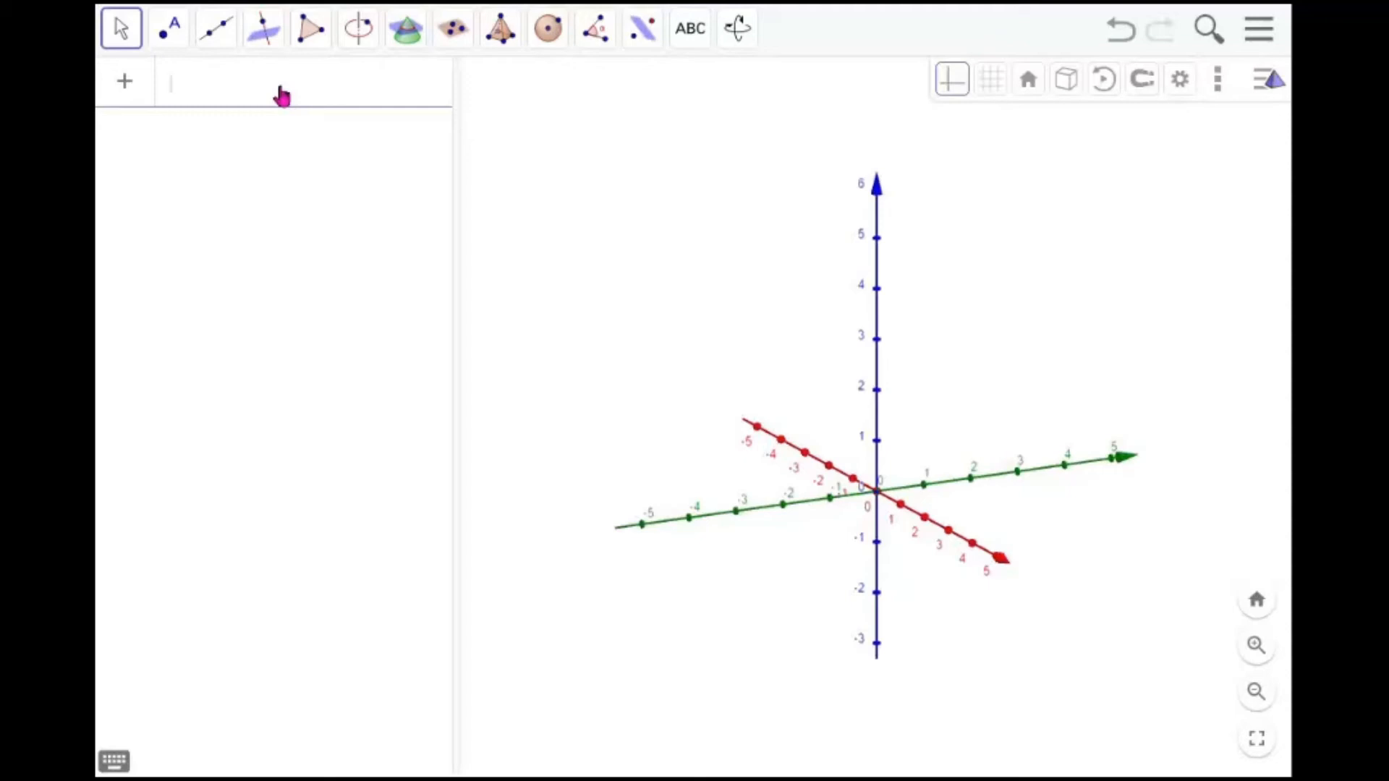
{"action": "type", "text": "x"}
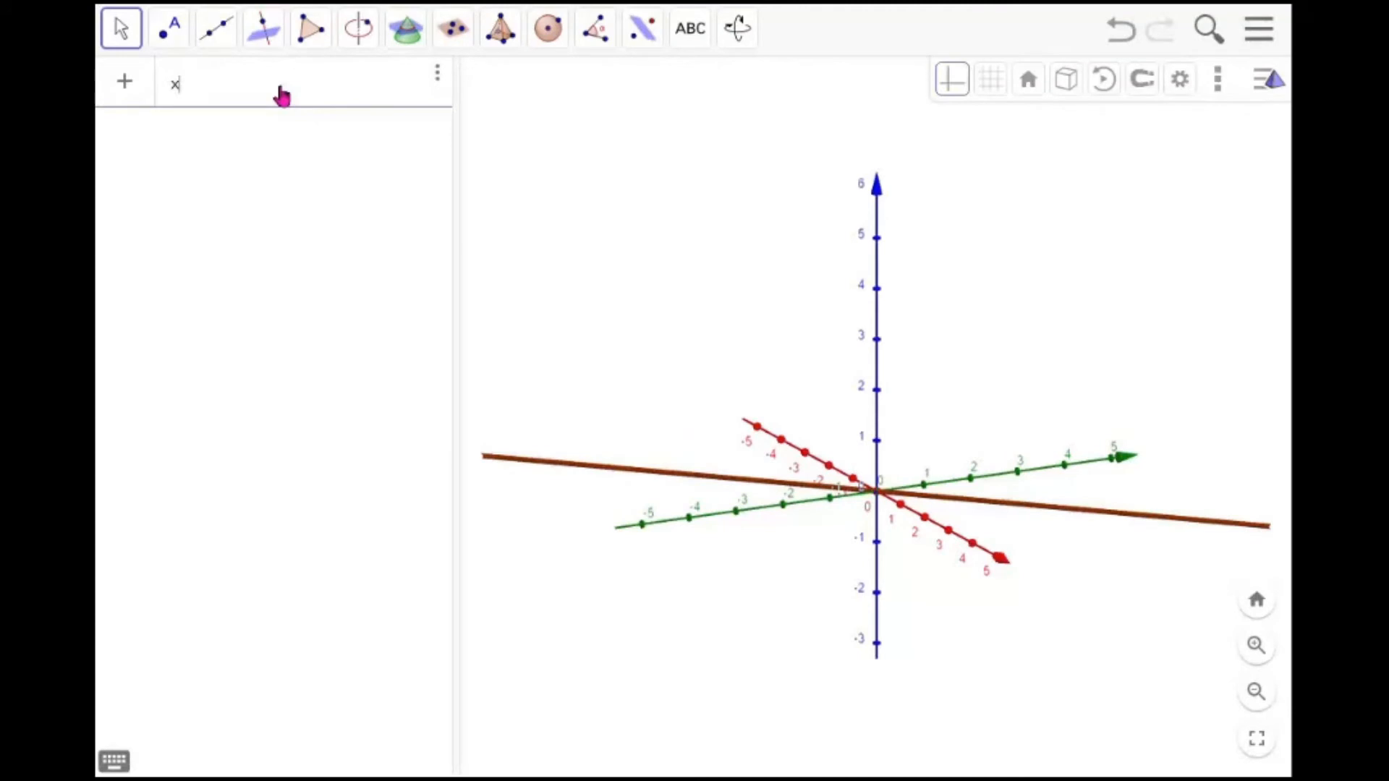
{"action": "type", "text": "^2+"}
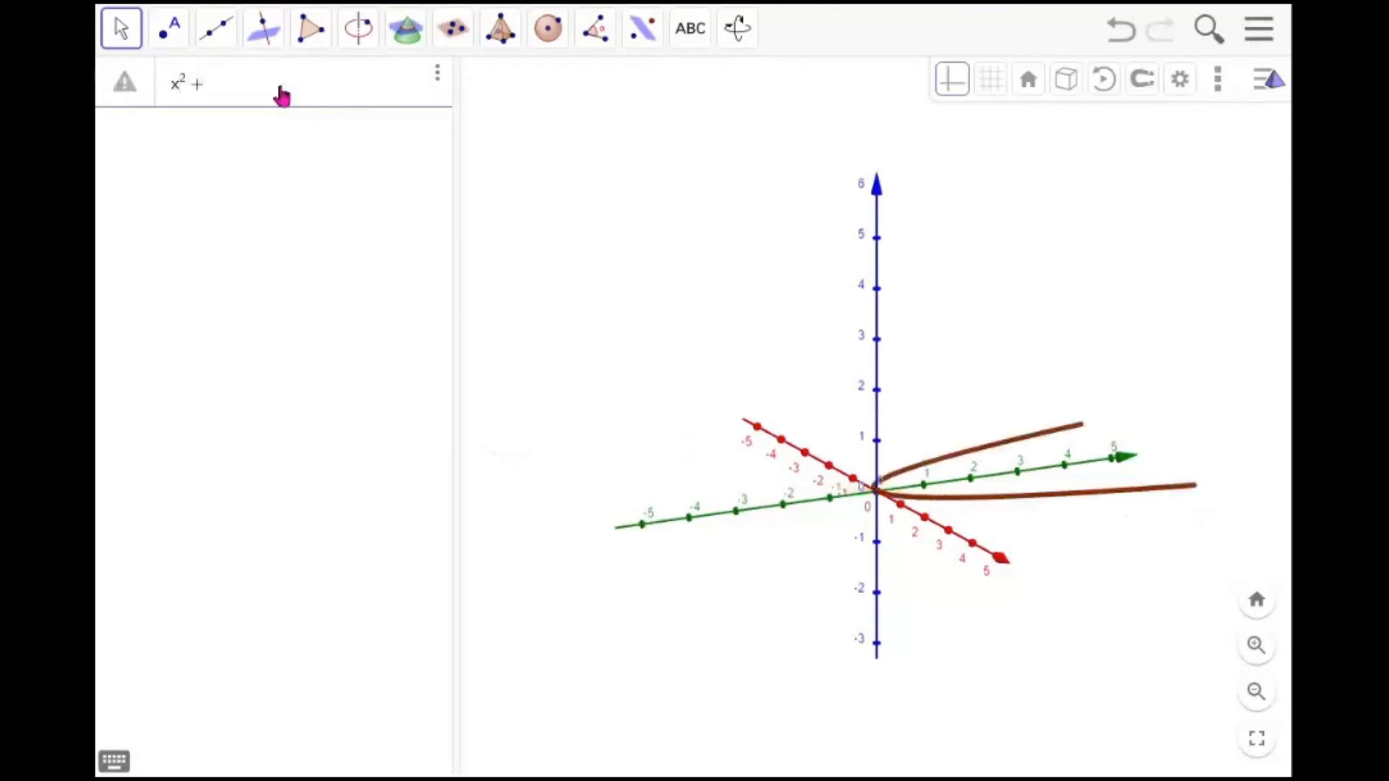
{"action": "type", "text": "y"}
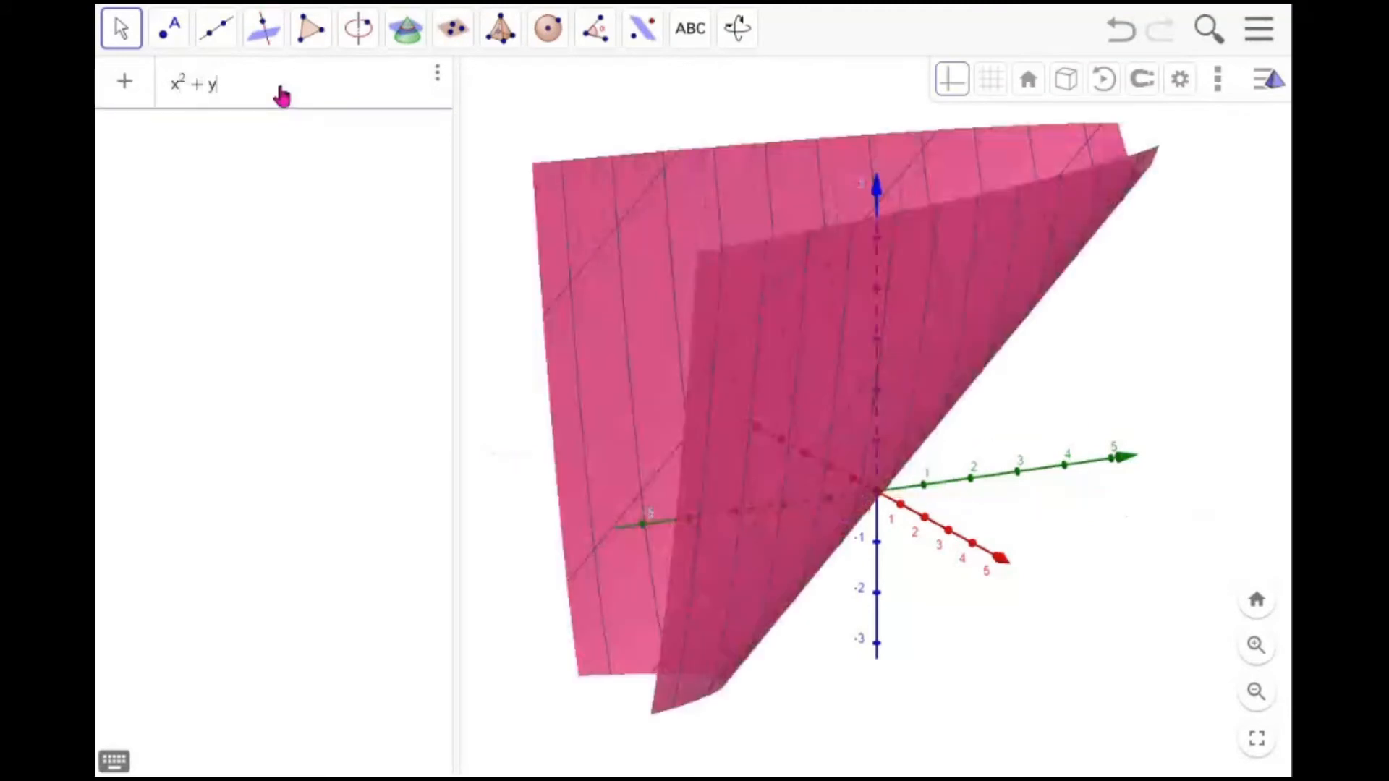
{"action": "type", "text": "^2"}
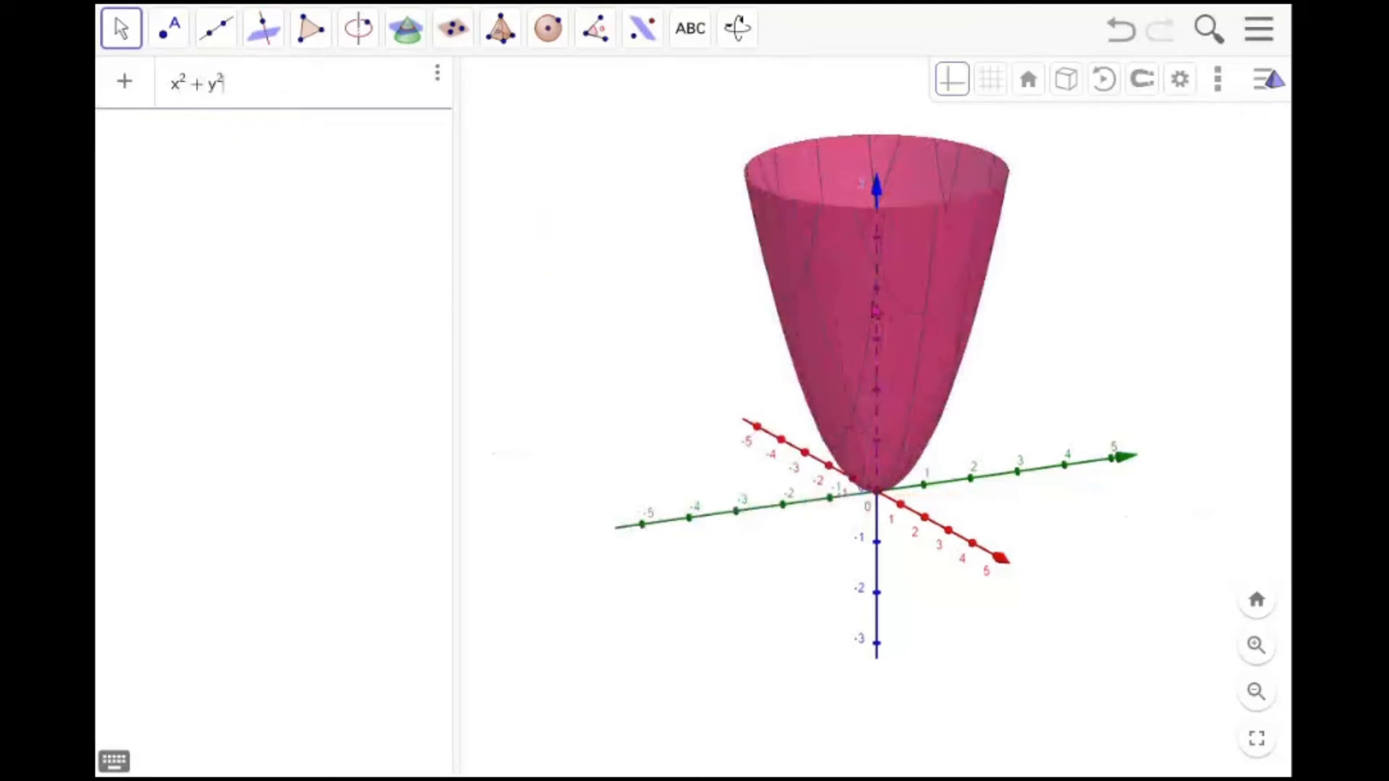
{"action": "left_click_drag", "start_coordinate": [876, 282], "coordinate": [879, 334]}
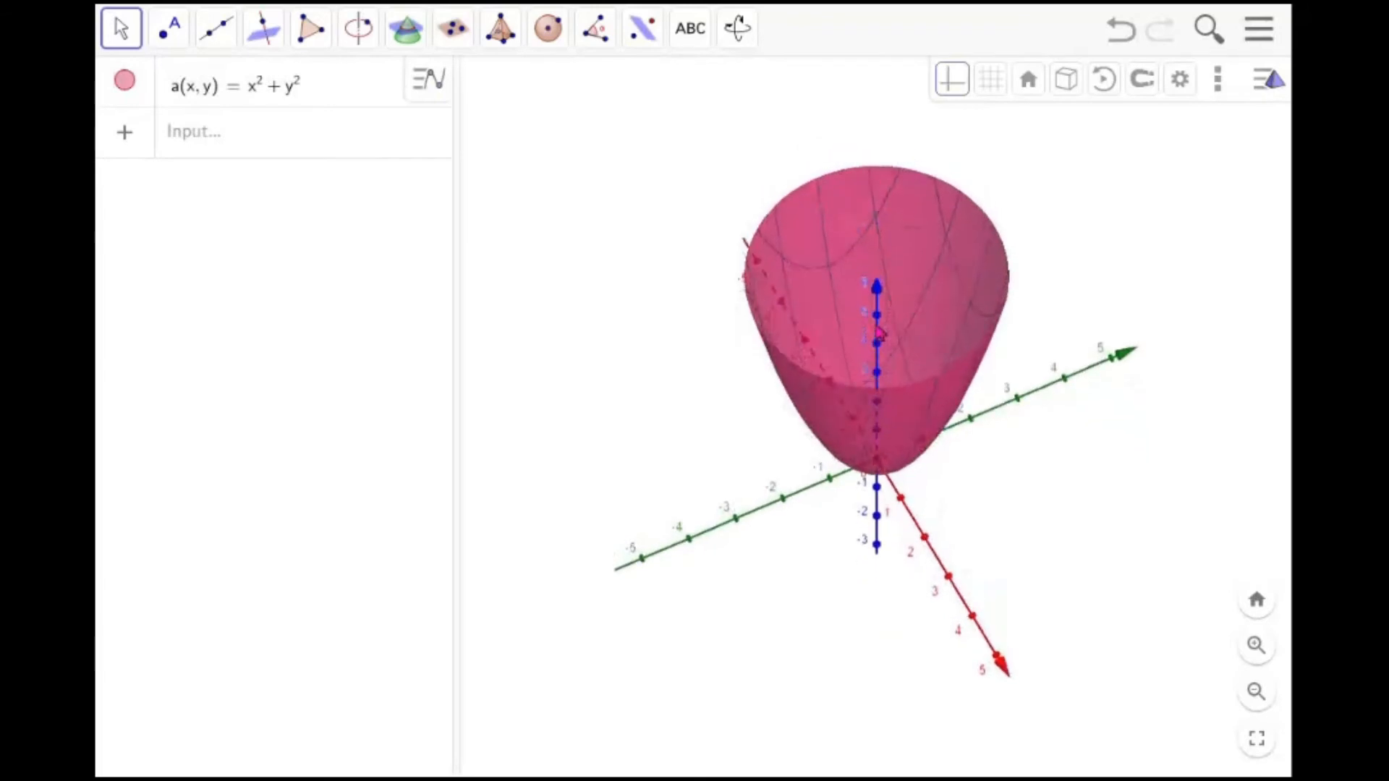
{"action": "left_click_drag", "start_coordinate": [879, 334], "coordinate": [896, 270]}
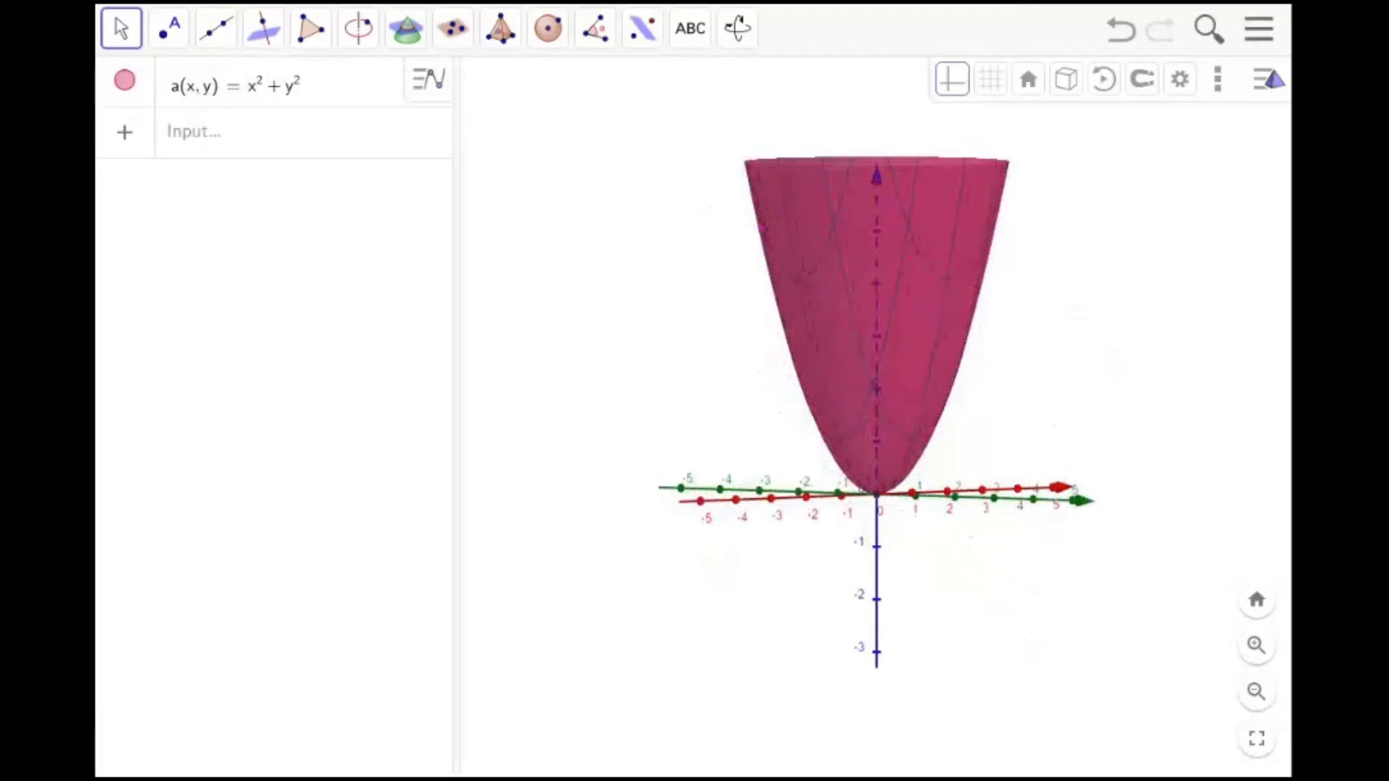
Style the paraboloid in blue with opacity 85 and a slightly thicker line
{"action": "mouse_move", "coordinate": [748, 210]}
{"action": "left_mouse_down"}
{"action": "mouse_move", "coordinate": [773, 340]}
{"action": "mouse_move", "coordinate": [865, 486]}
{"action": "mouse_move", "coordinate": [920, 463]}
{"action": "mouse_move", "coordinate": [1013, 278]}
{"action": "mouse_move", "coordinate": [1004, 239]}
{"action": "left_mouse_up"}
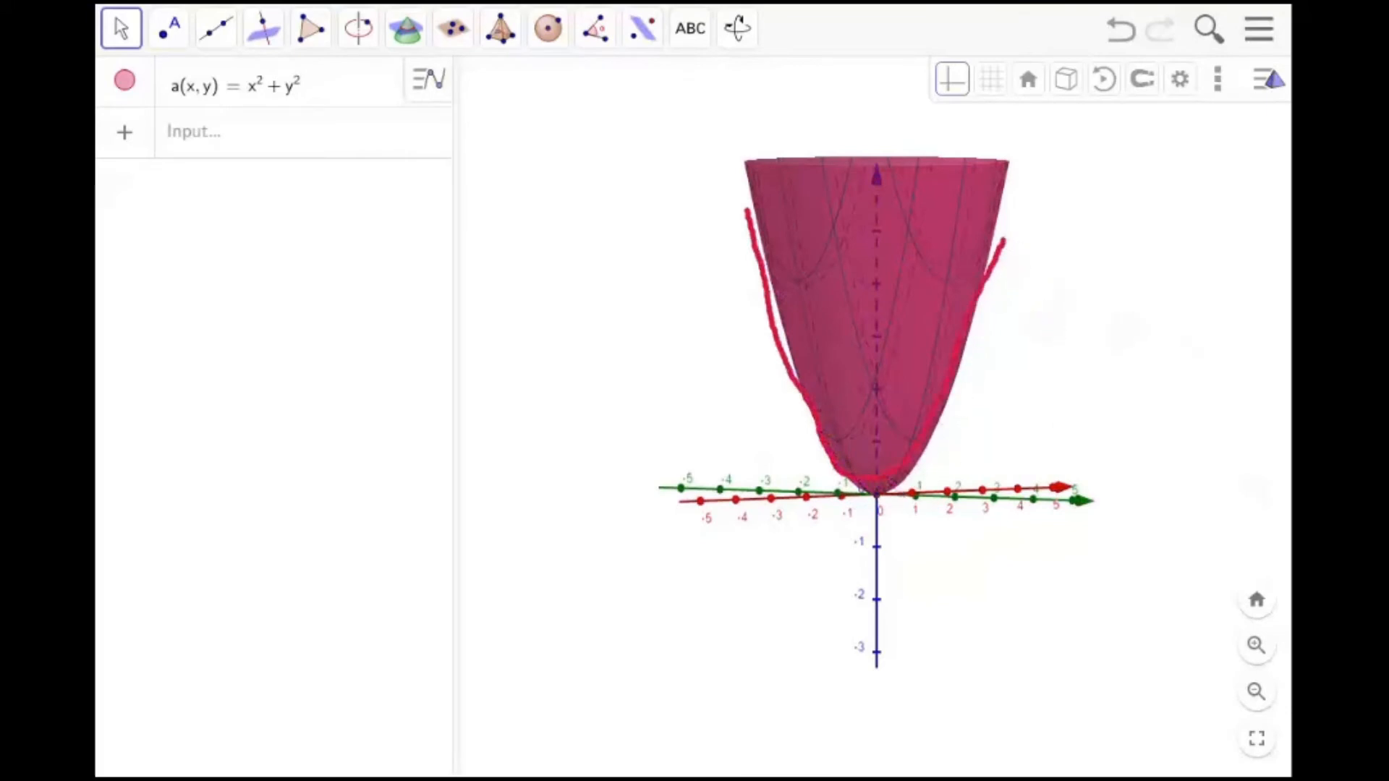
{"action": "left_click_drag", "start_coordinate": [1148, 314], "coordinate": [1062, 372]}
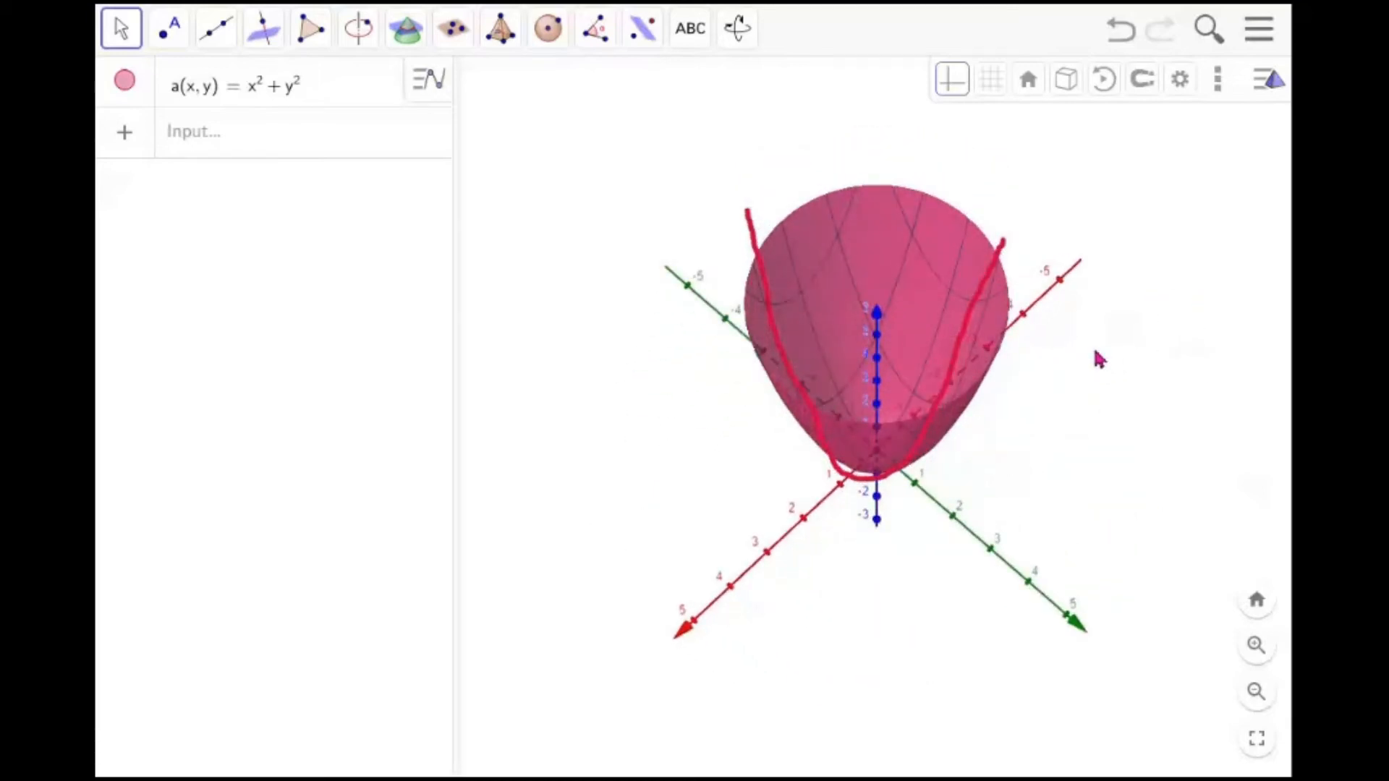
{"action": "left_click", "coordinate": [964, 283]}
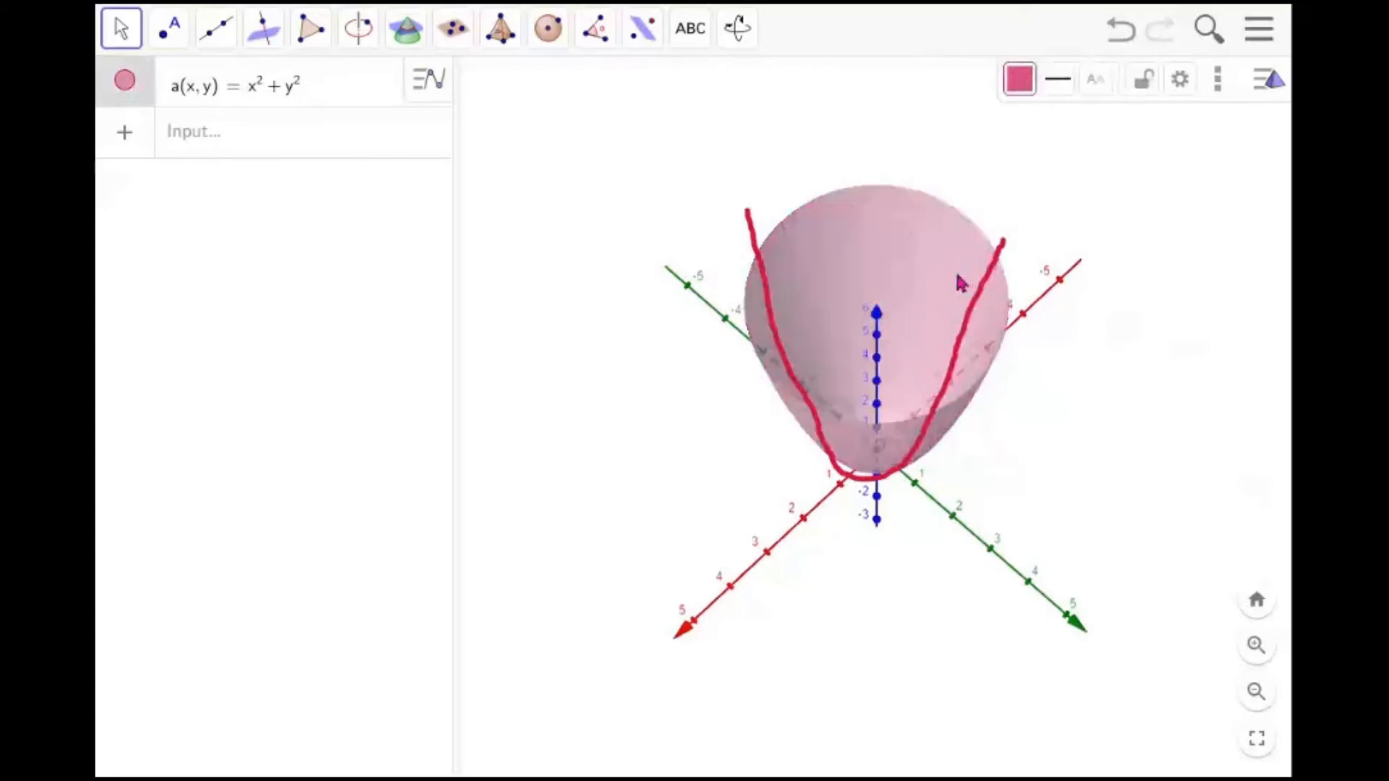
{"action": "left_click", "coordinate": [1019, 80]}
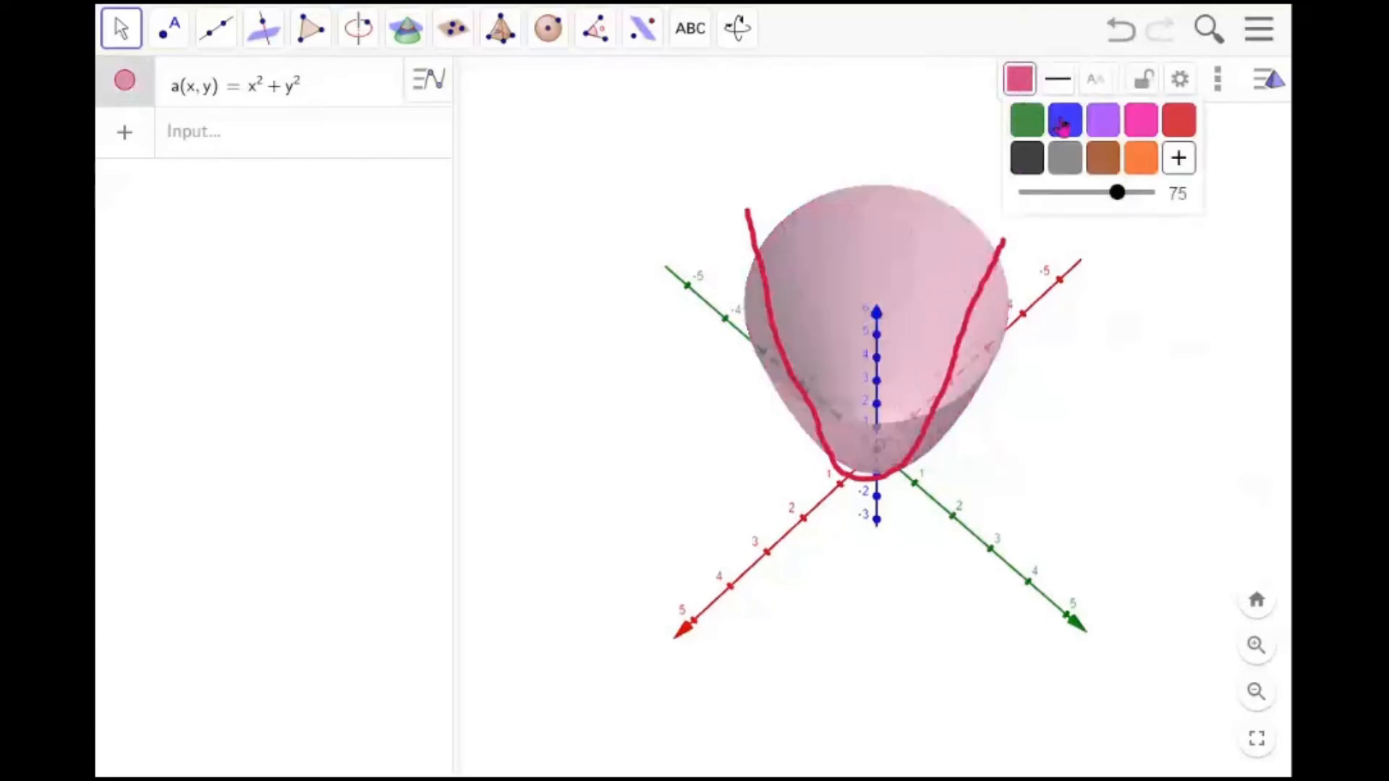
{"action": "left_click", "coordinate": [1062, 124]}
{"action": "mouse_move", "coordinate": [1118, 205]}
{"action": "left_mouse_down"}
{"action": "mouse_move", "coordinate": [1066, 205]}
{"action": "mouse_move", "coordinate": [1133, 208]}
{"action": "left_mouse_up"}
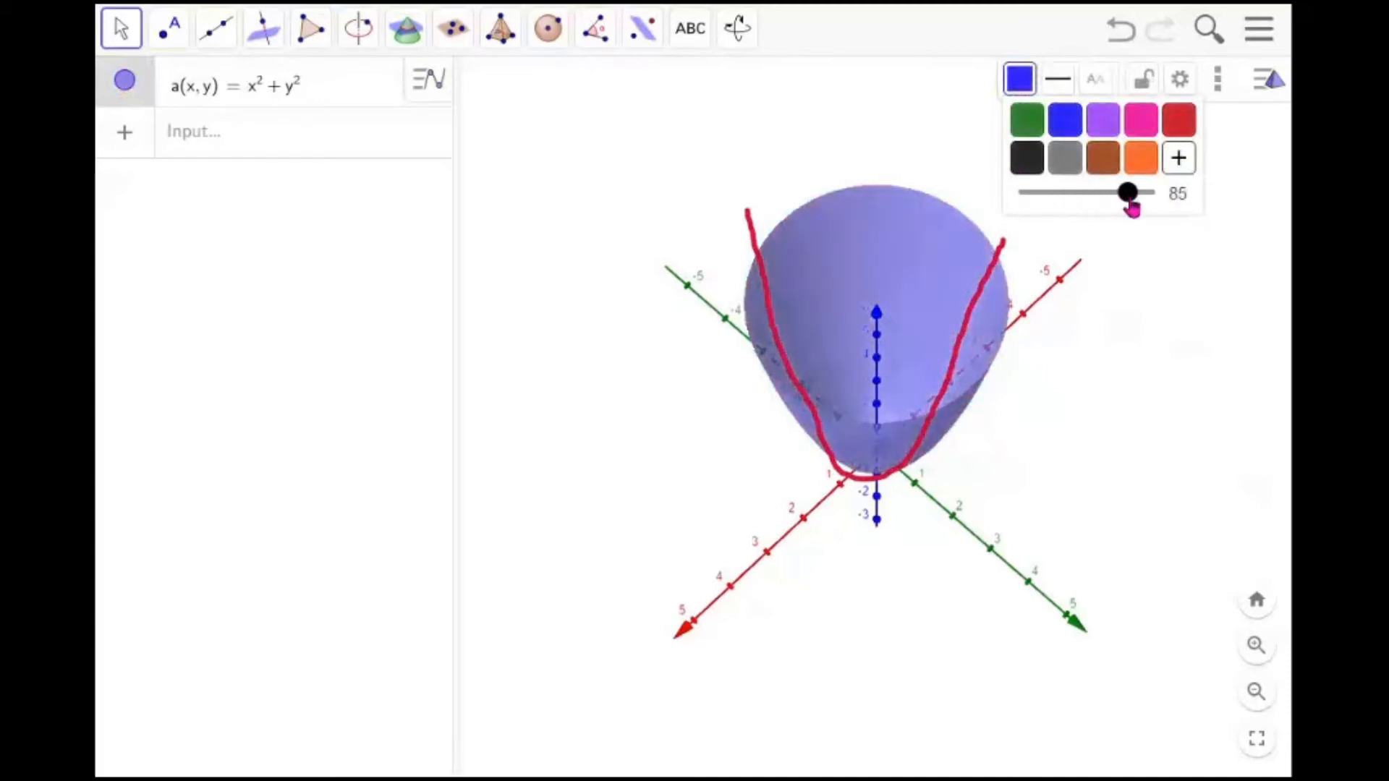
{"action": "left_click", "coordinate": [1058, 80]}
{"action": "left_click_drag", "start_coordinate": [1078, 156], "coordinate": [1093, 157]}
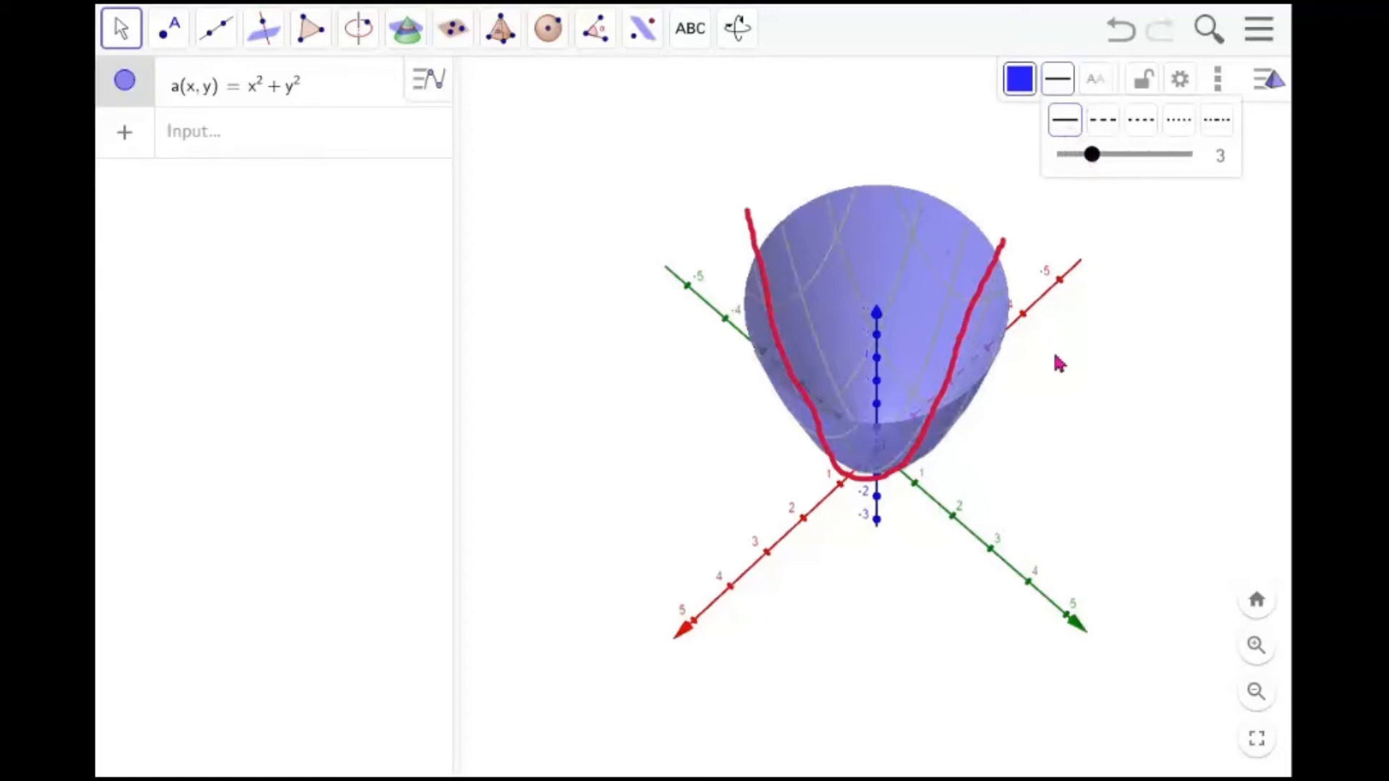
Define a second function equal to a from the input bar
{"action": "left_click", "coordinate": [1110, 333]}
{"action": "left_click_drag", "start_coordinate": [1110, 332], "coordinate": [986, 310]}
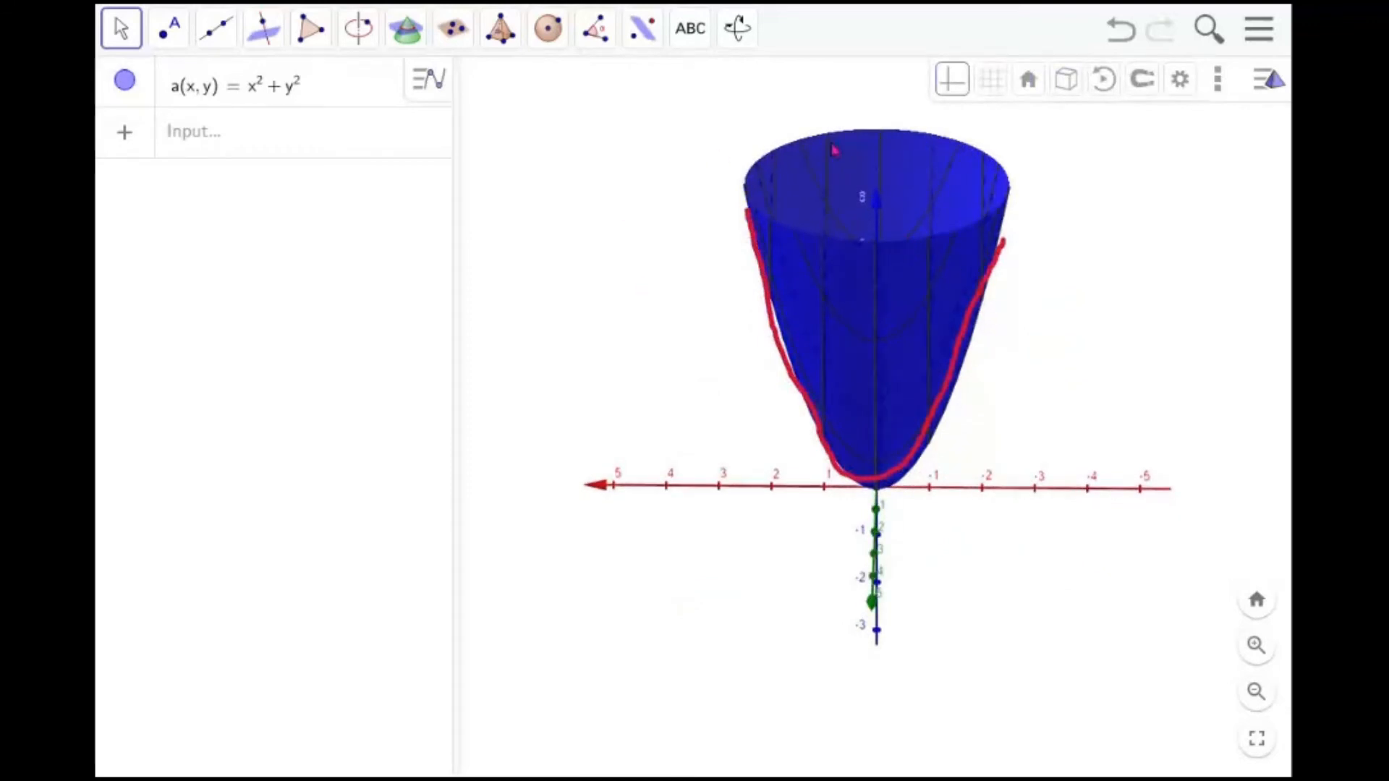
{"action": "left_click", "coordinate": [321, 144]}
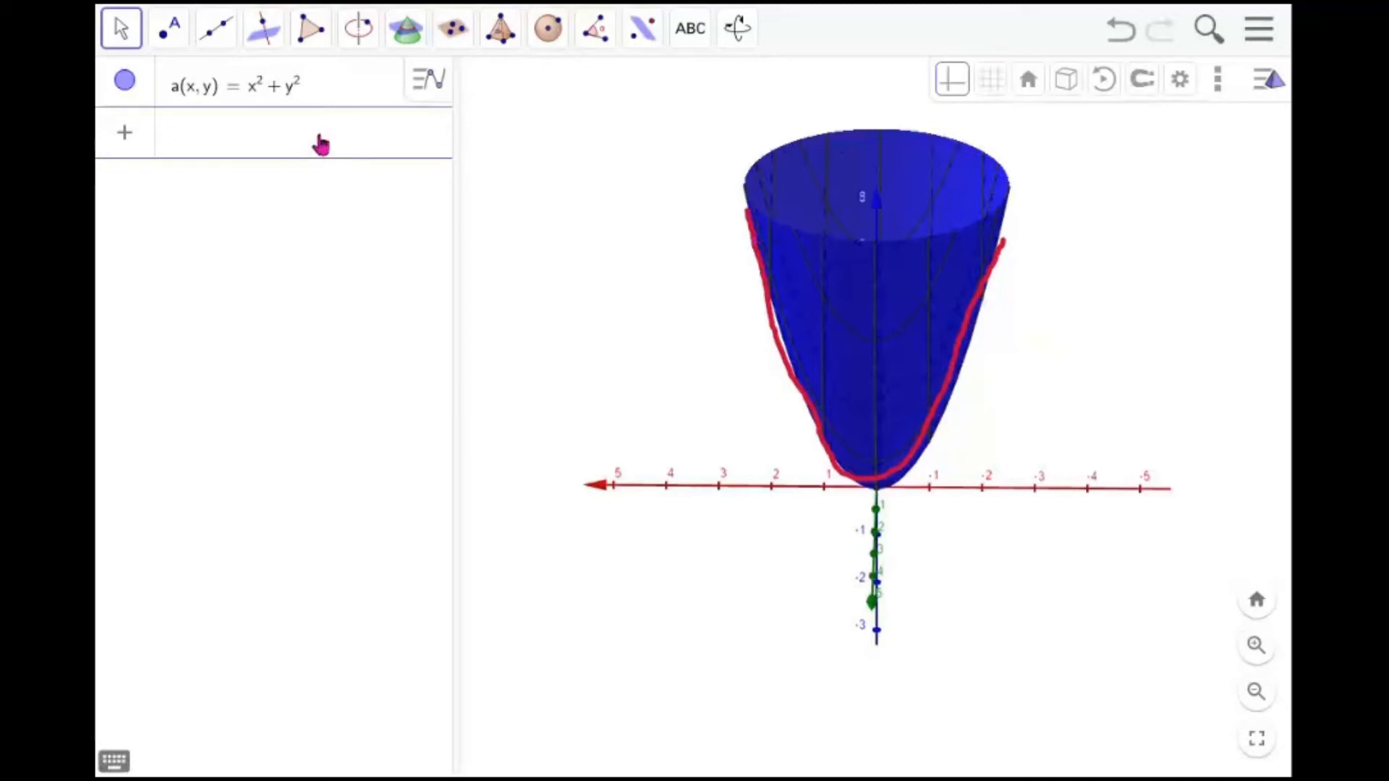
{"action": "type", "text": "a"}
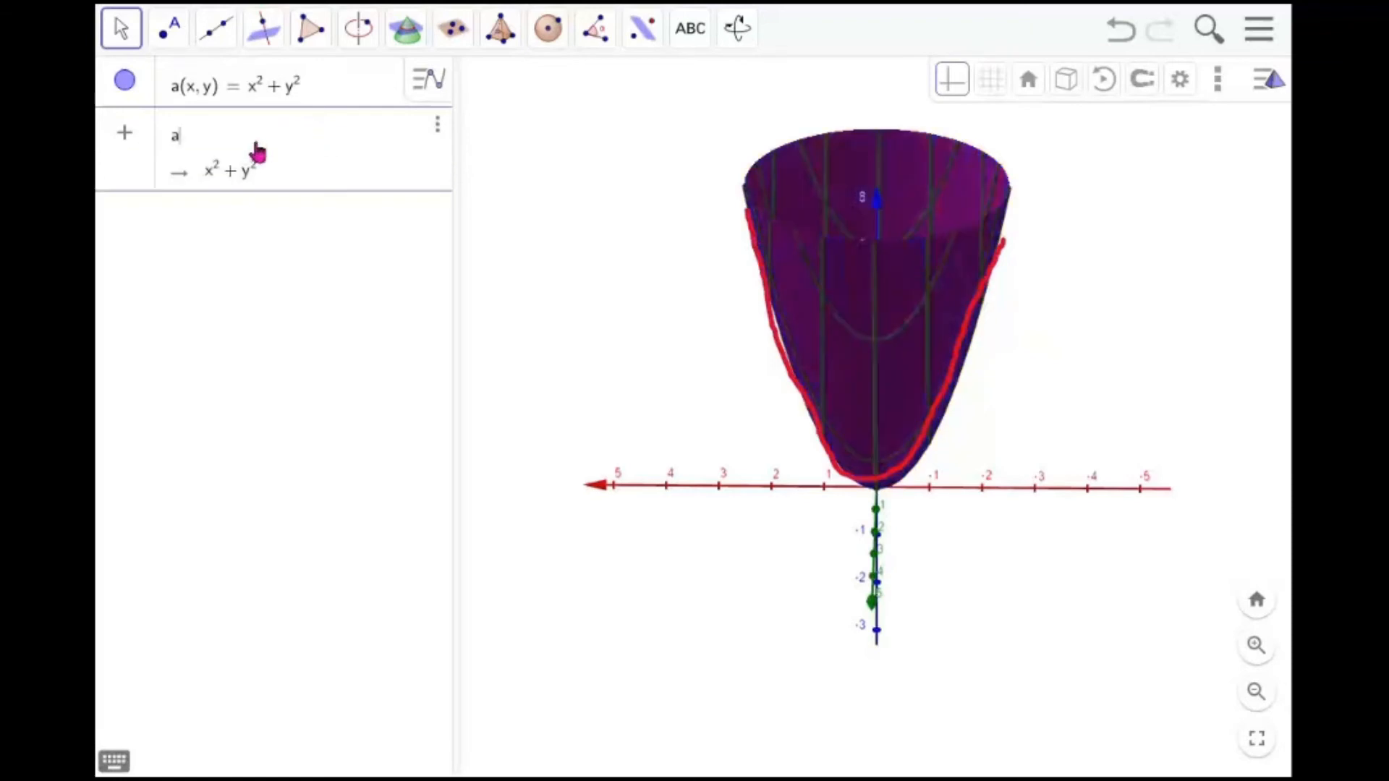
{"action": "key", "text": "Return"}
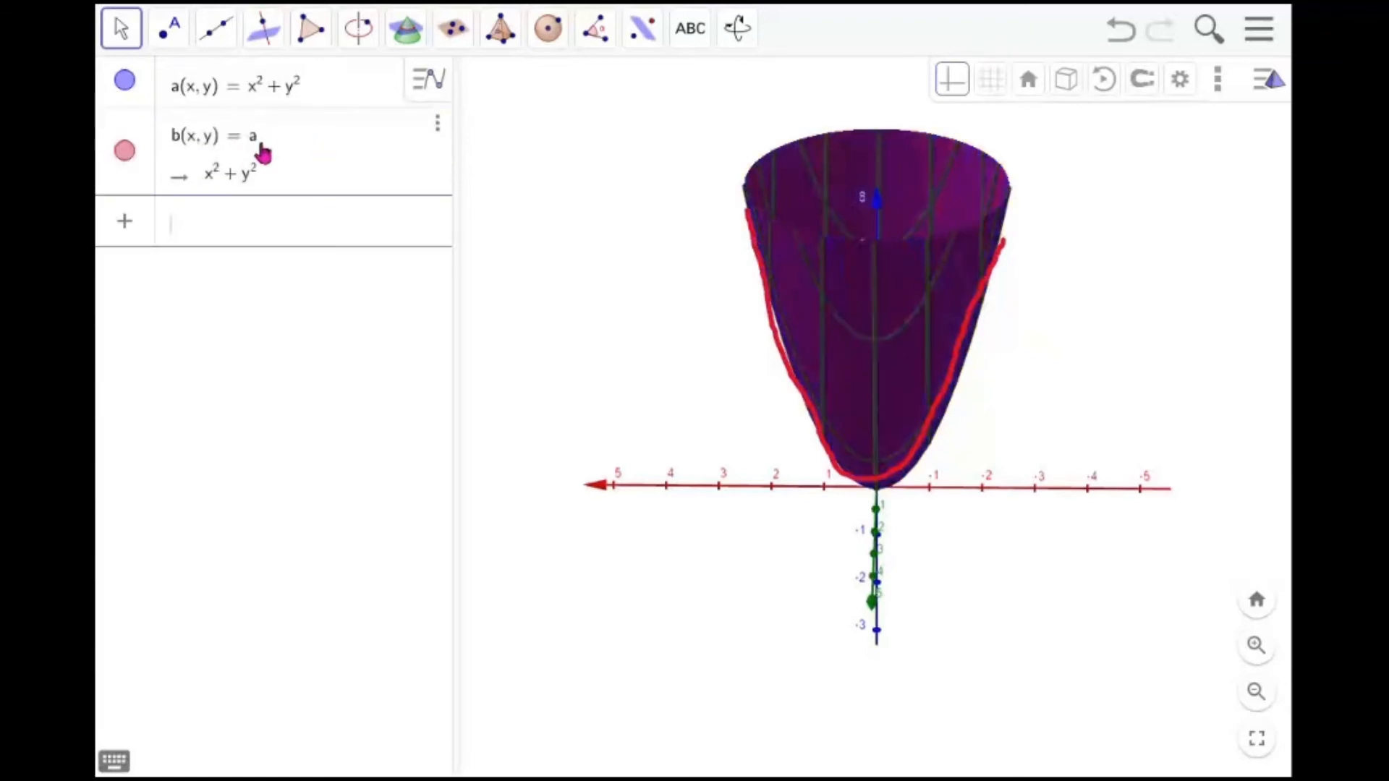
Hide both surfaces a and b and create a slider named s
{"action": "left_click", "coordinate": [124, 84]}
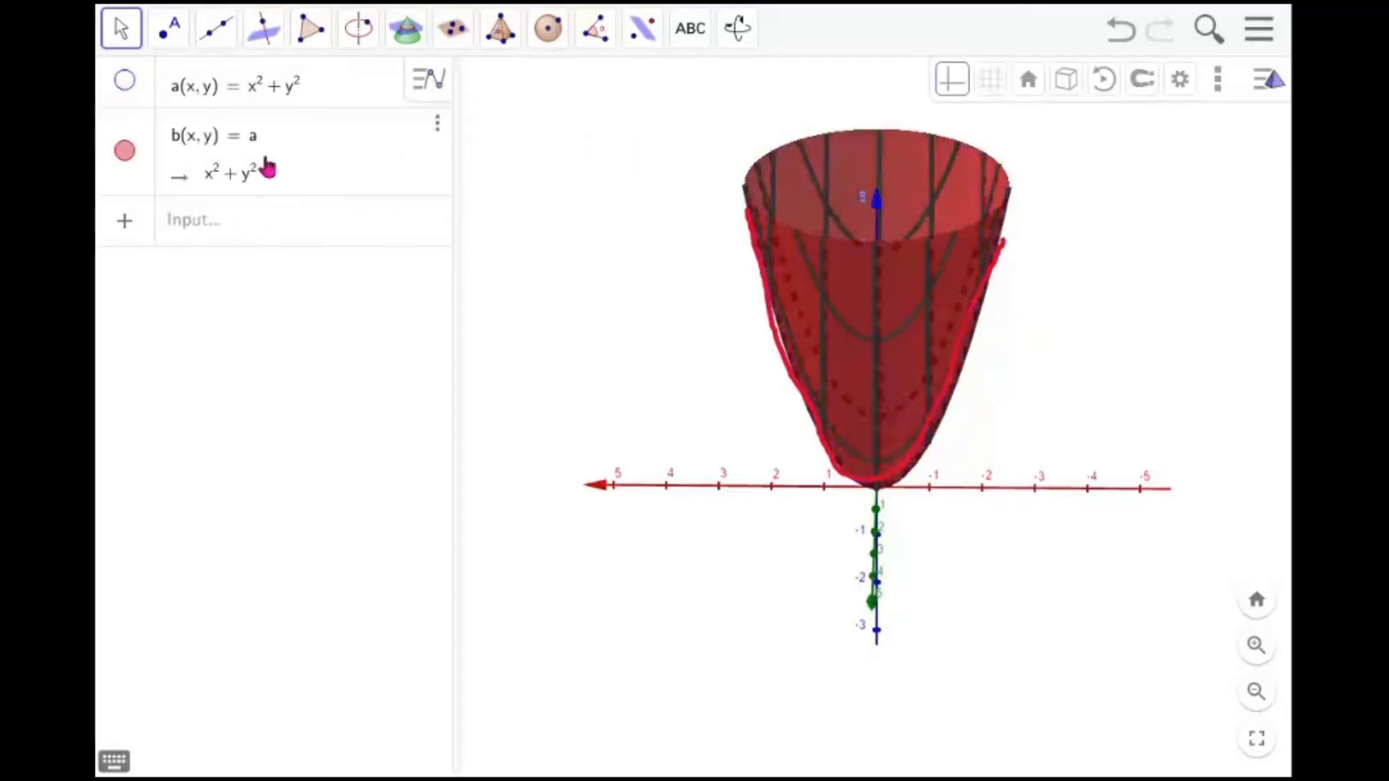
{"action": "left_click", "coordinate": [125, 150]}
{"action": "left_click", "coordinate": [241, 226]}
{"action": "type", "text": "s"}
{"action": "key", "text": "Return"}
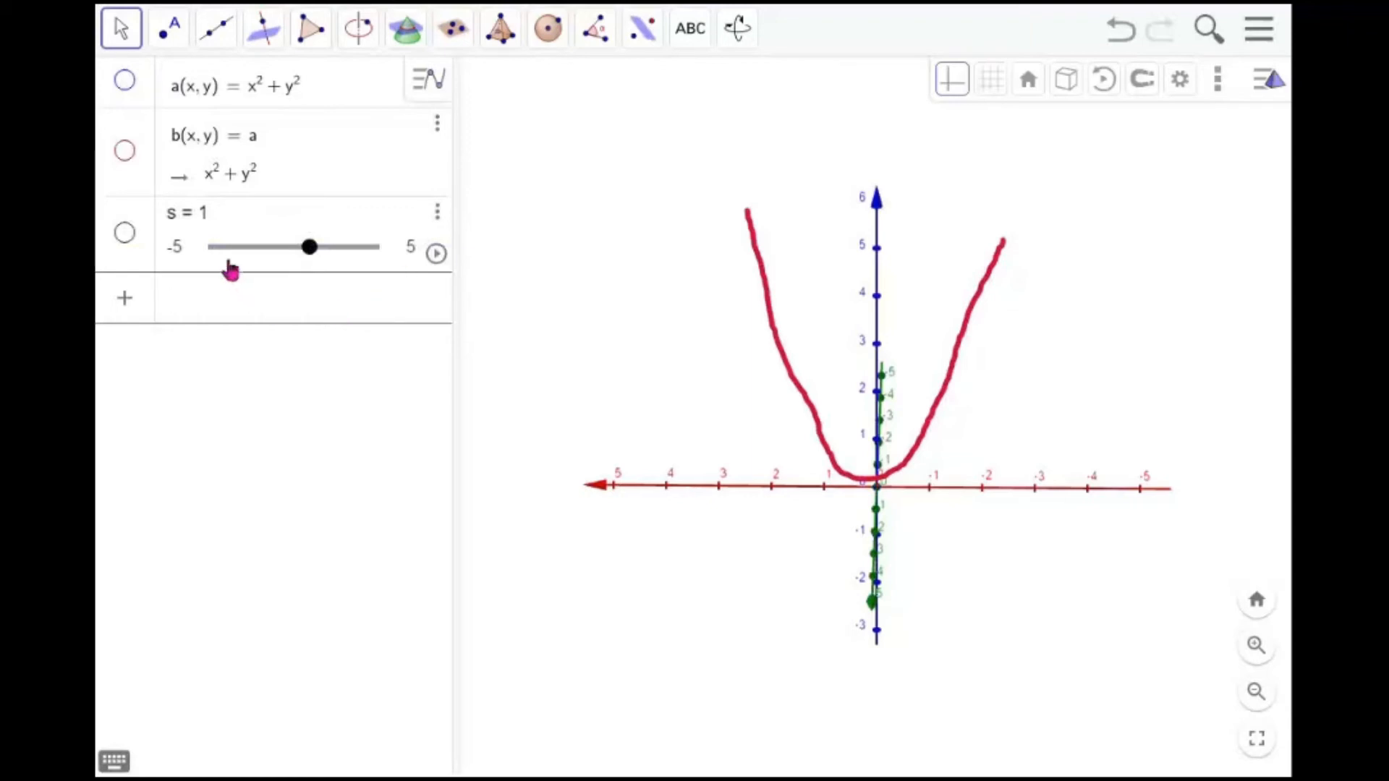
Delete function b and enter the surface x^2 + s y^2
{"action": "left_click", "coordinate": [437, 124]}
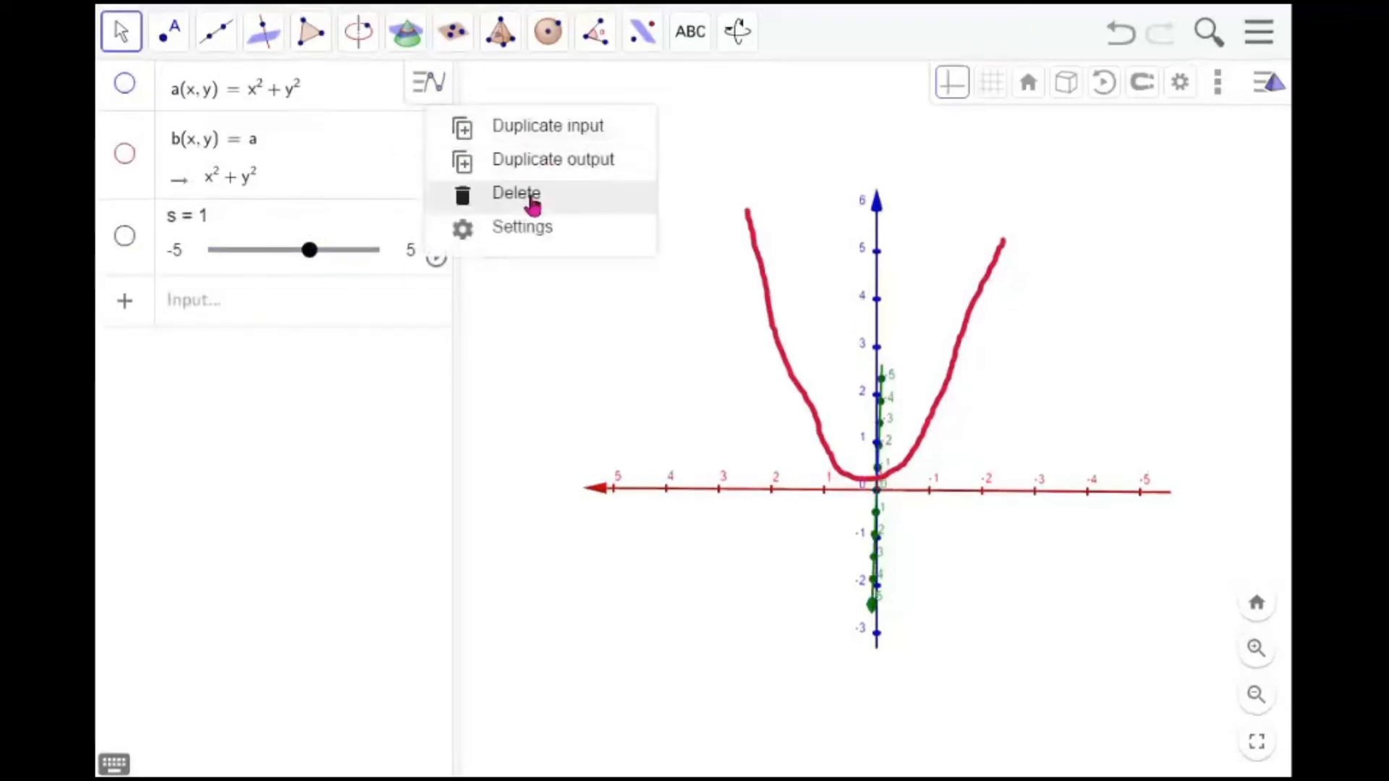
{"action": "left_click", "coordinate": [533, 206]}
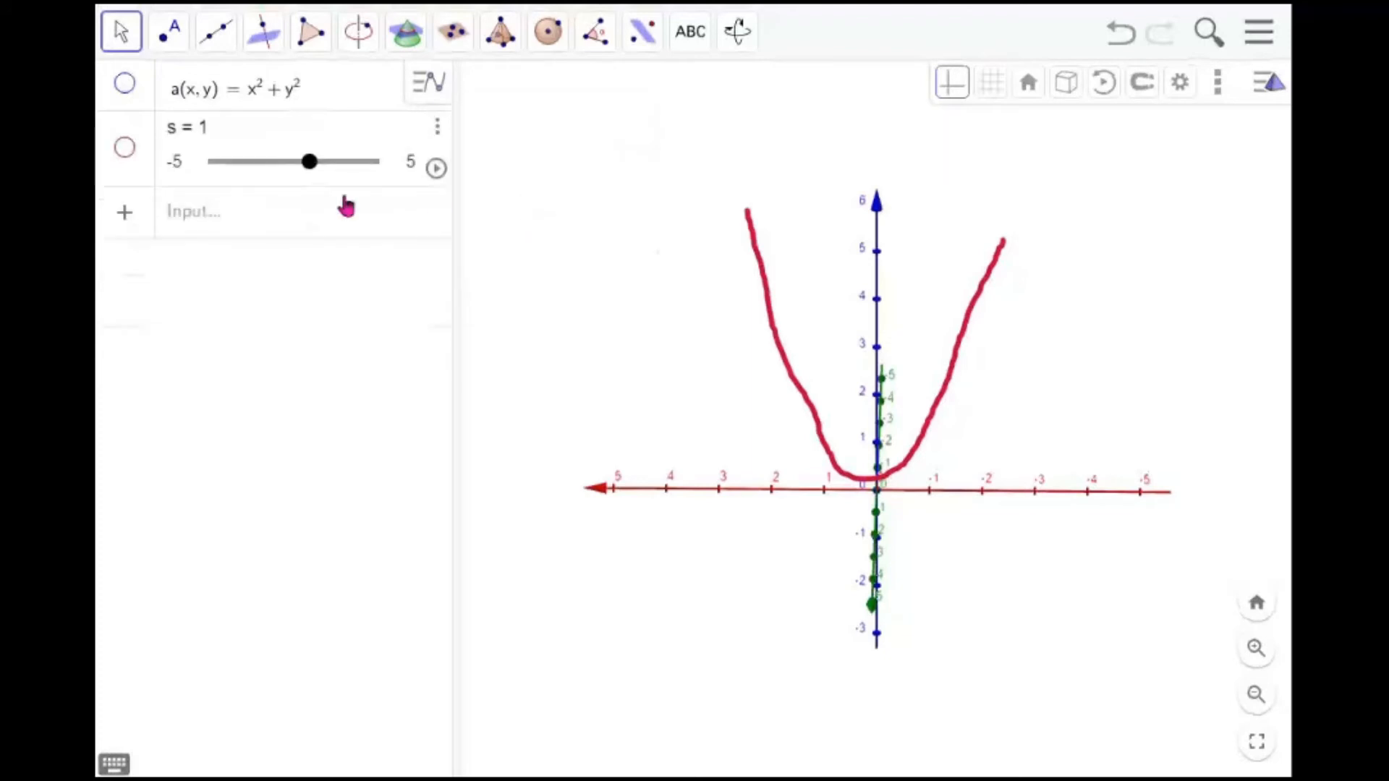
{"action": "left_click", "coordinate": [319, 219]}
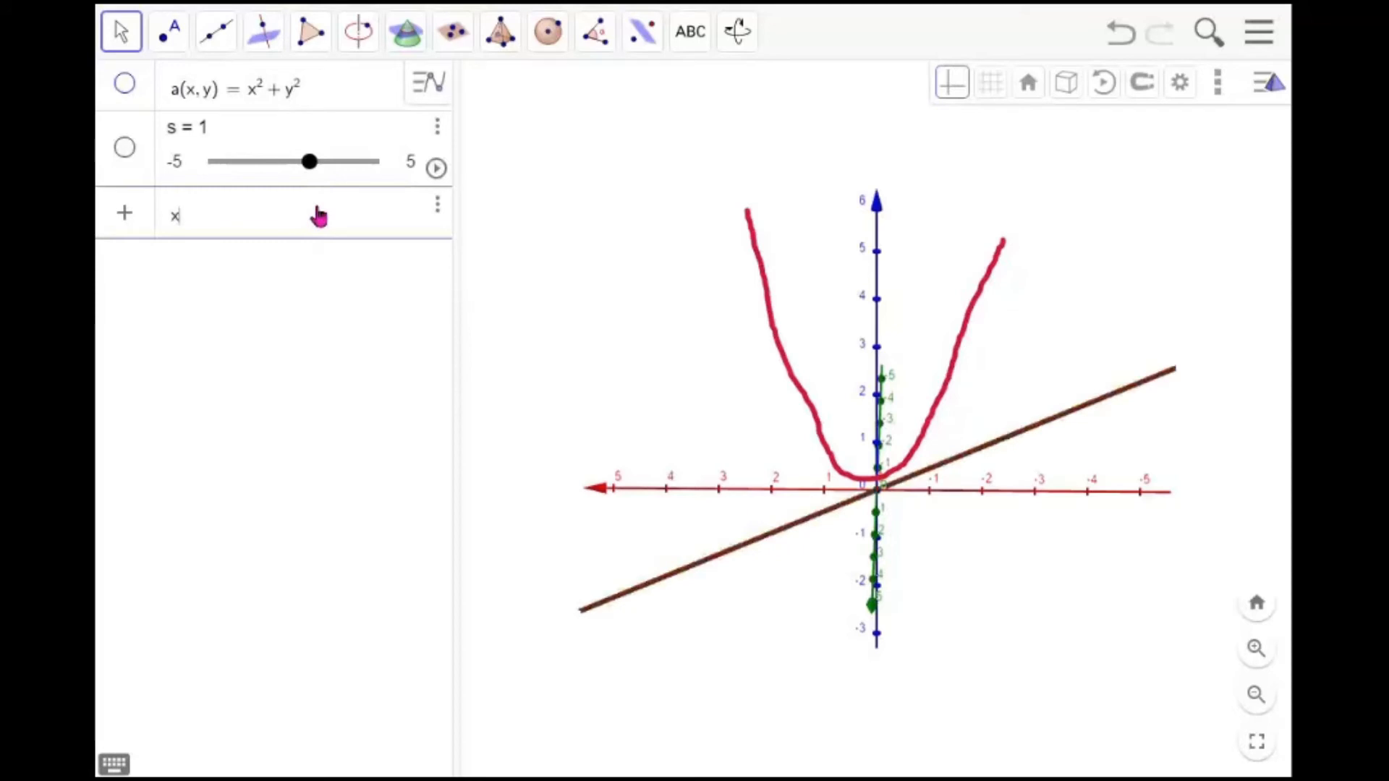
{"action": "type", "text": "x^2+"}
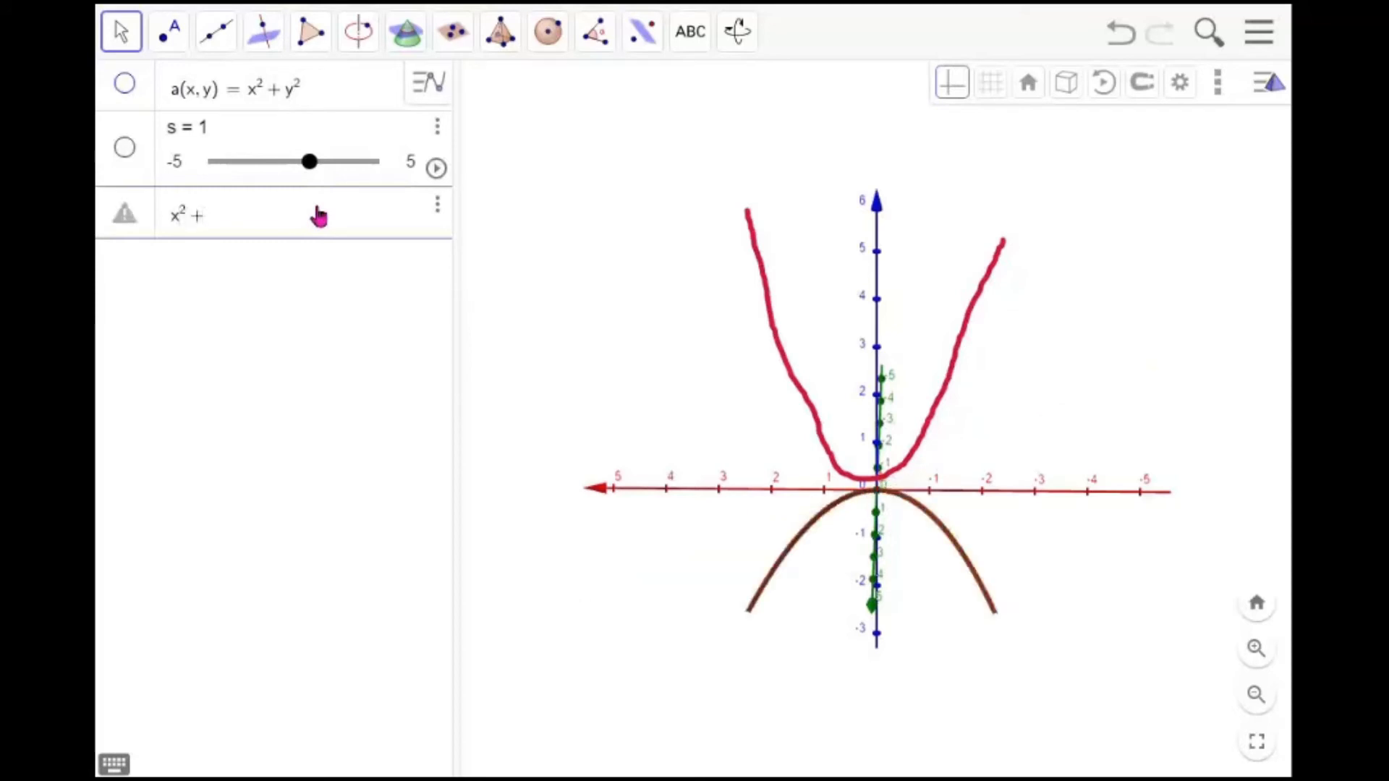
{"action": "type", "text": "s"}
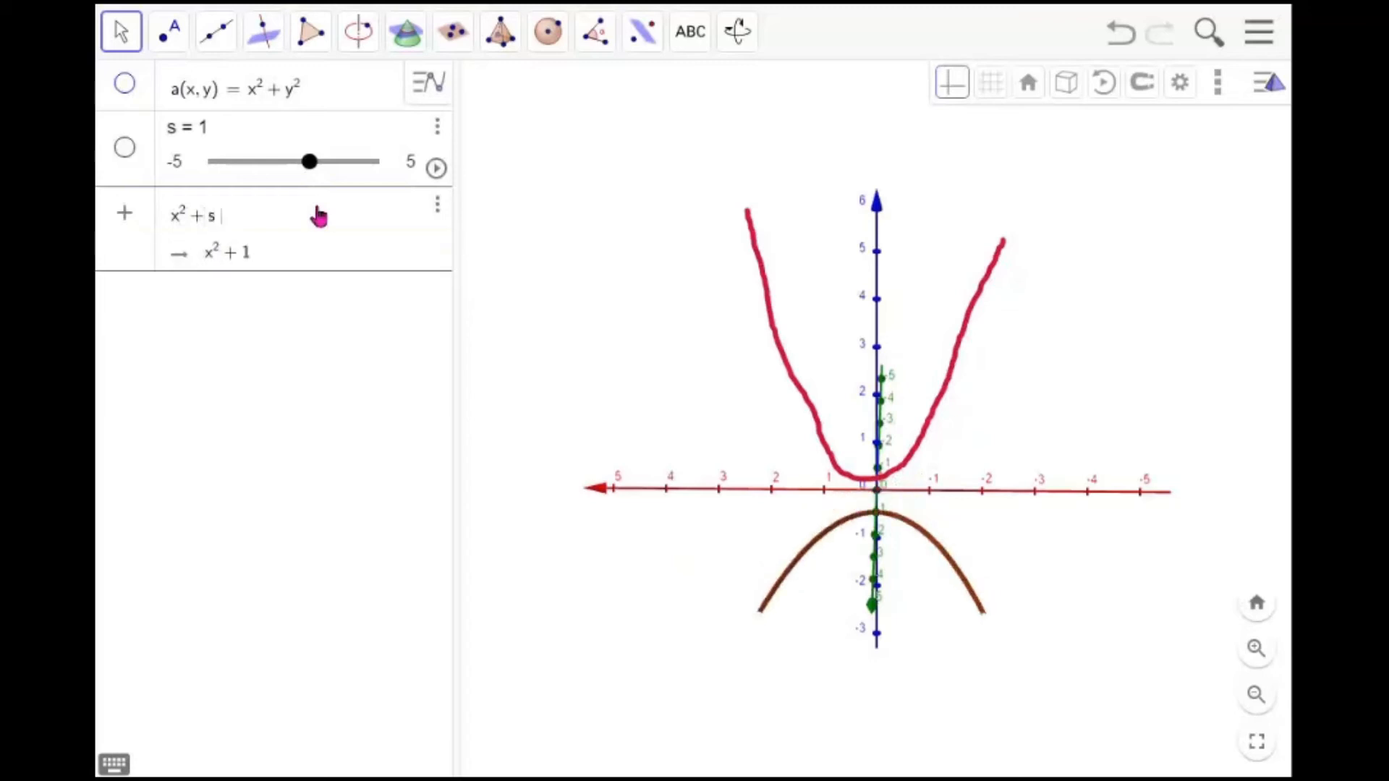
{"action": "type", "text": "y"}
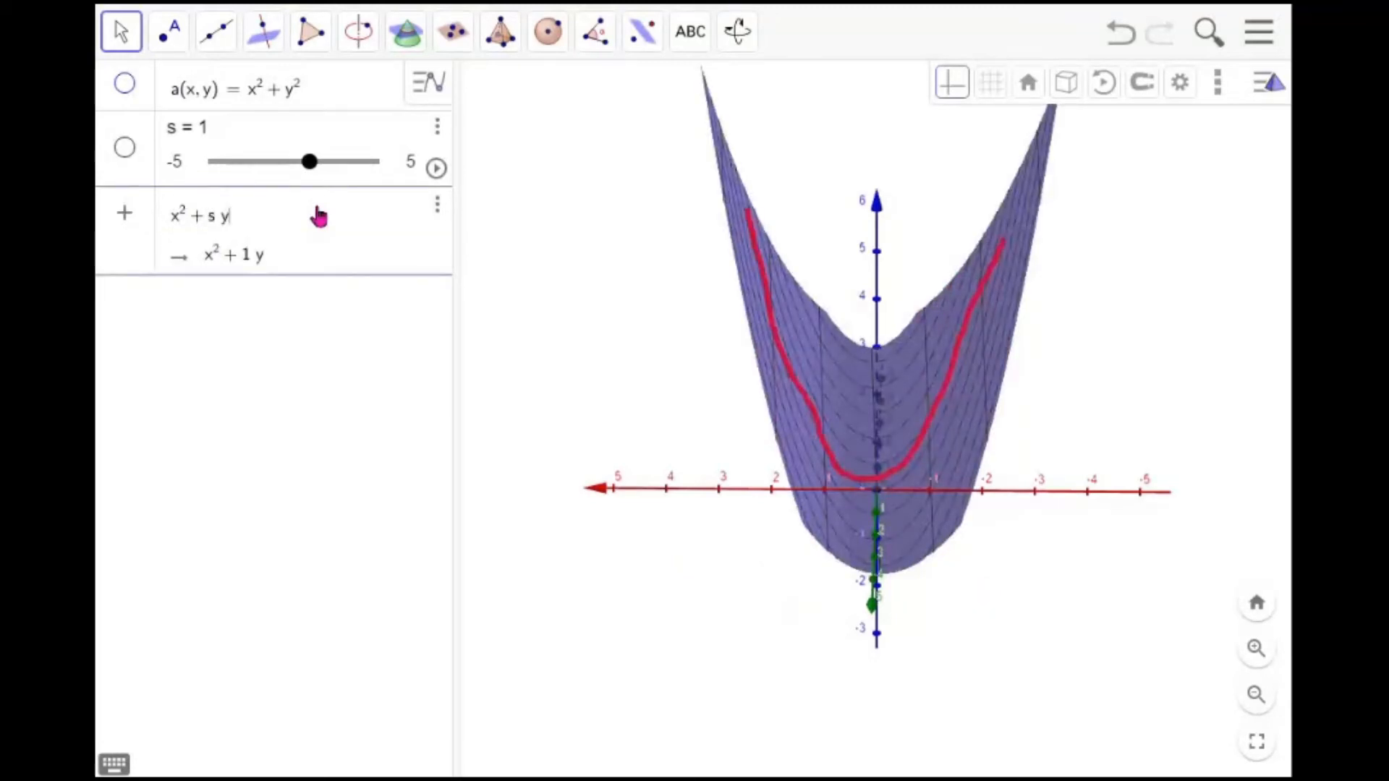
{"action": "type", "text": "^2"}
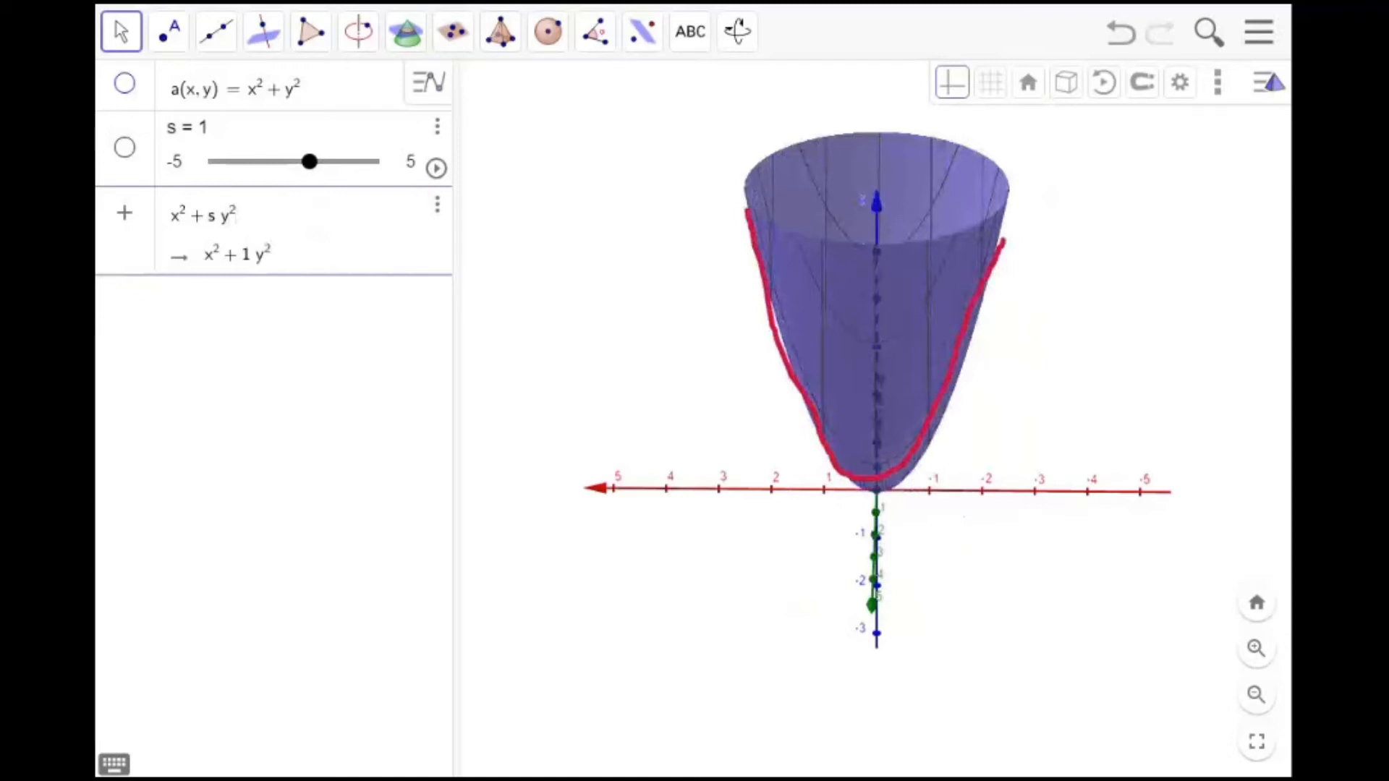
{"action": "key", "text": "Return"}
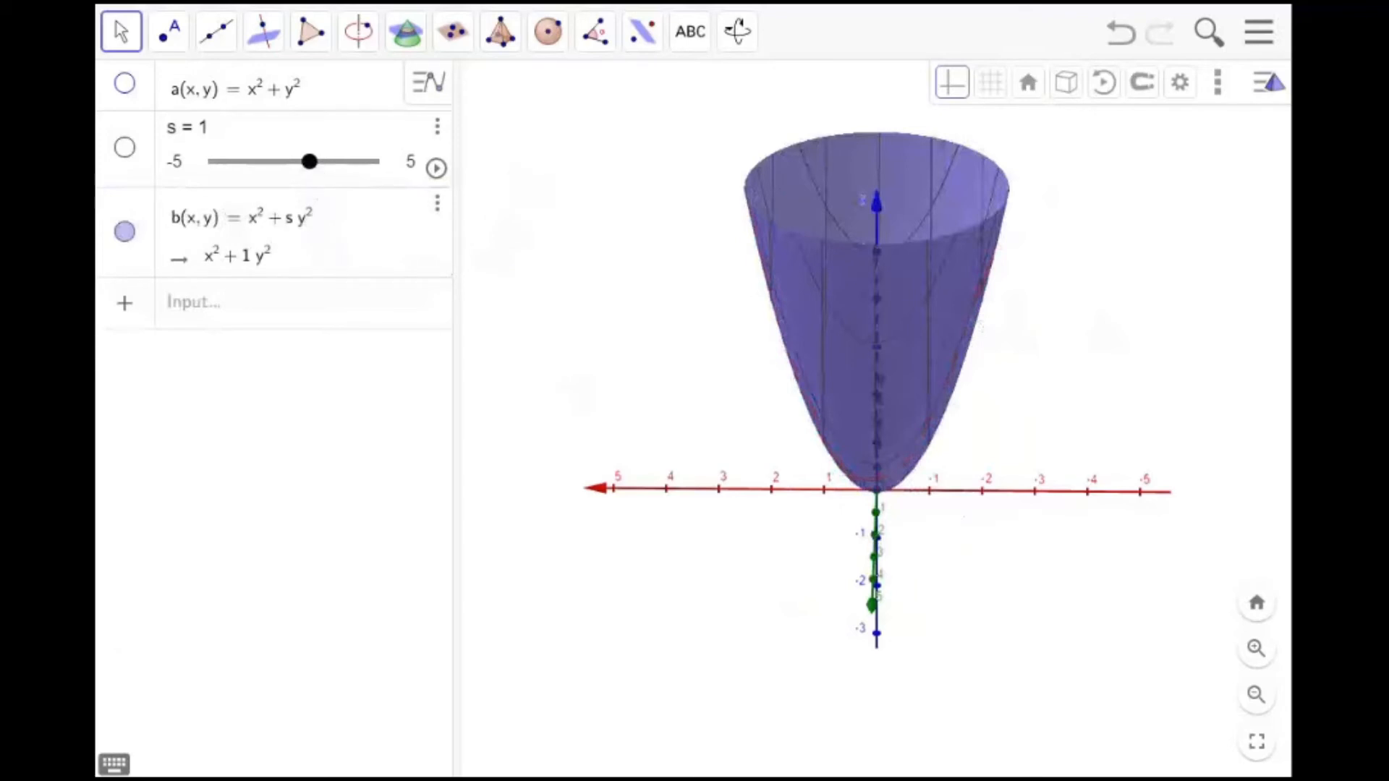
Drag slider s through about 1.9 and 0 to about -0.55 to reshape the surface
{"action": "left_click", "coordinate": [307, 162]}
{"action": "left_click_drag", "start_coordinate": [309, 170], "coordinate": [338, 173]}
{"action": "mouse_move", "coordinate": [815, 248]}
{"action": "left_mouse_down"}
{"action": "mouse_move", "coordinate": [822, 319]}
{"action": "mouse_move", "coordinate": [831, 270]}
{"action": "left_mouse_up"}
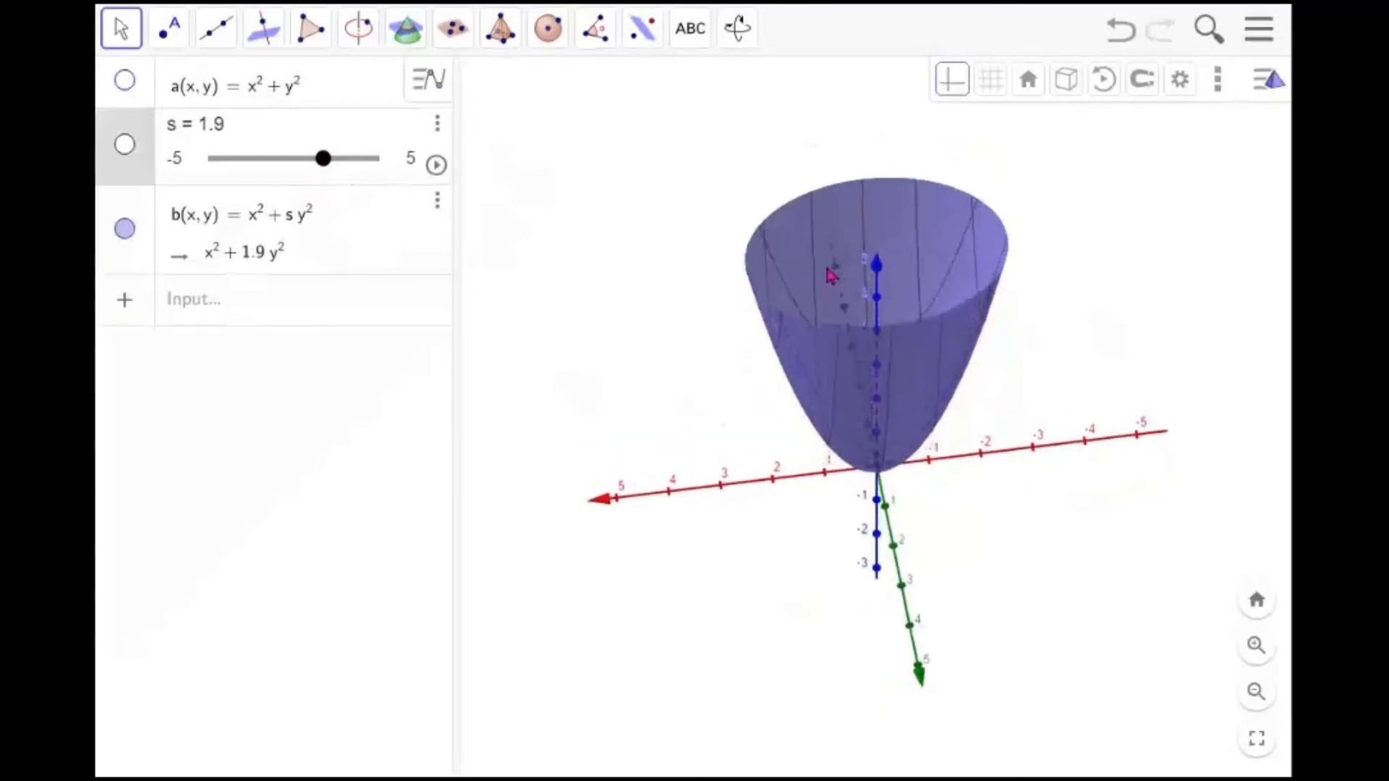
{"action": "left_click_drag", "start_coordinate": [329, 172], "coordinate": [294, 172]}
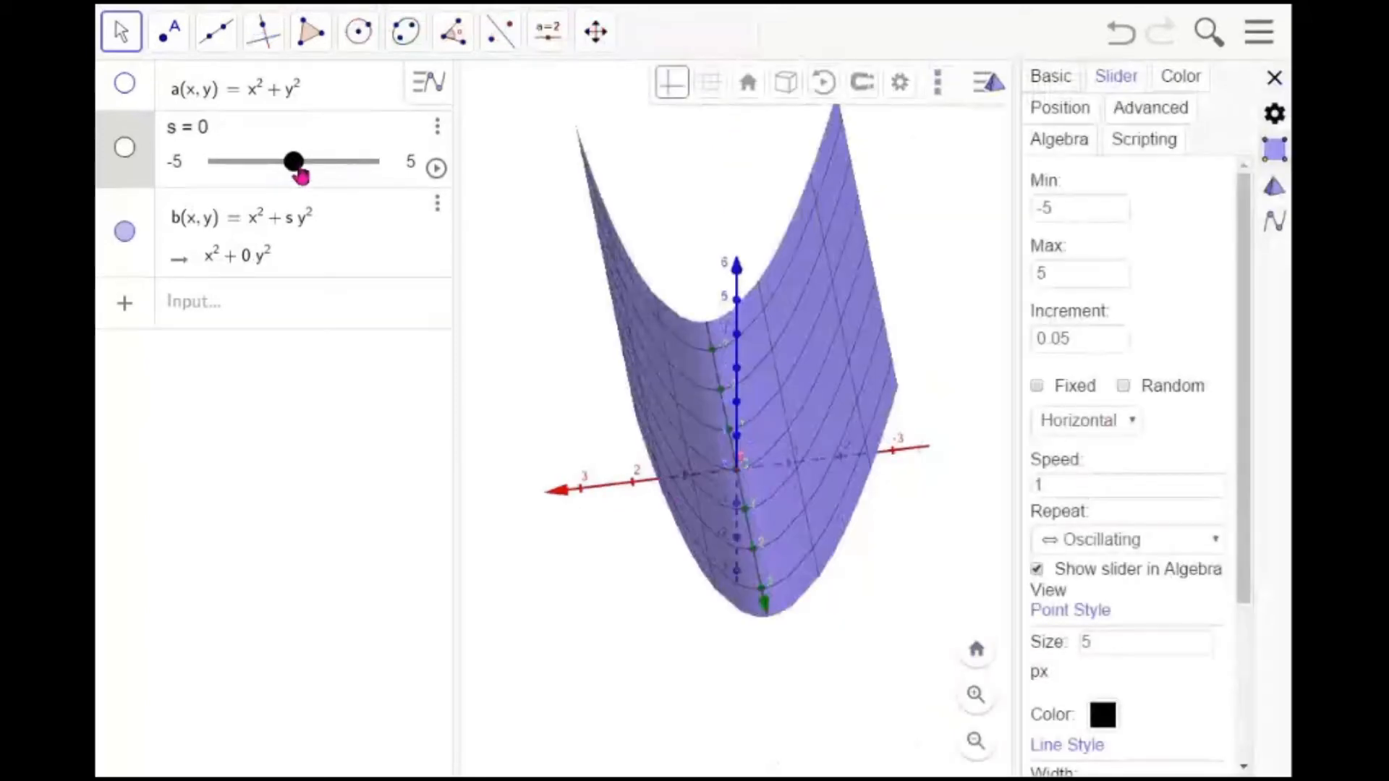
{"action": "left_click", "coordinate": [299, 168]}
{"action": "left_click_drag", "start_coordinate": [300, 174], "coordinate": [285, 176]}
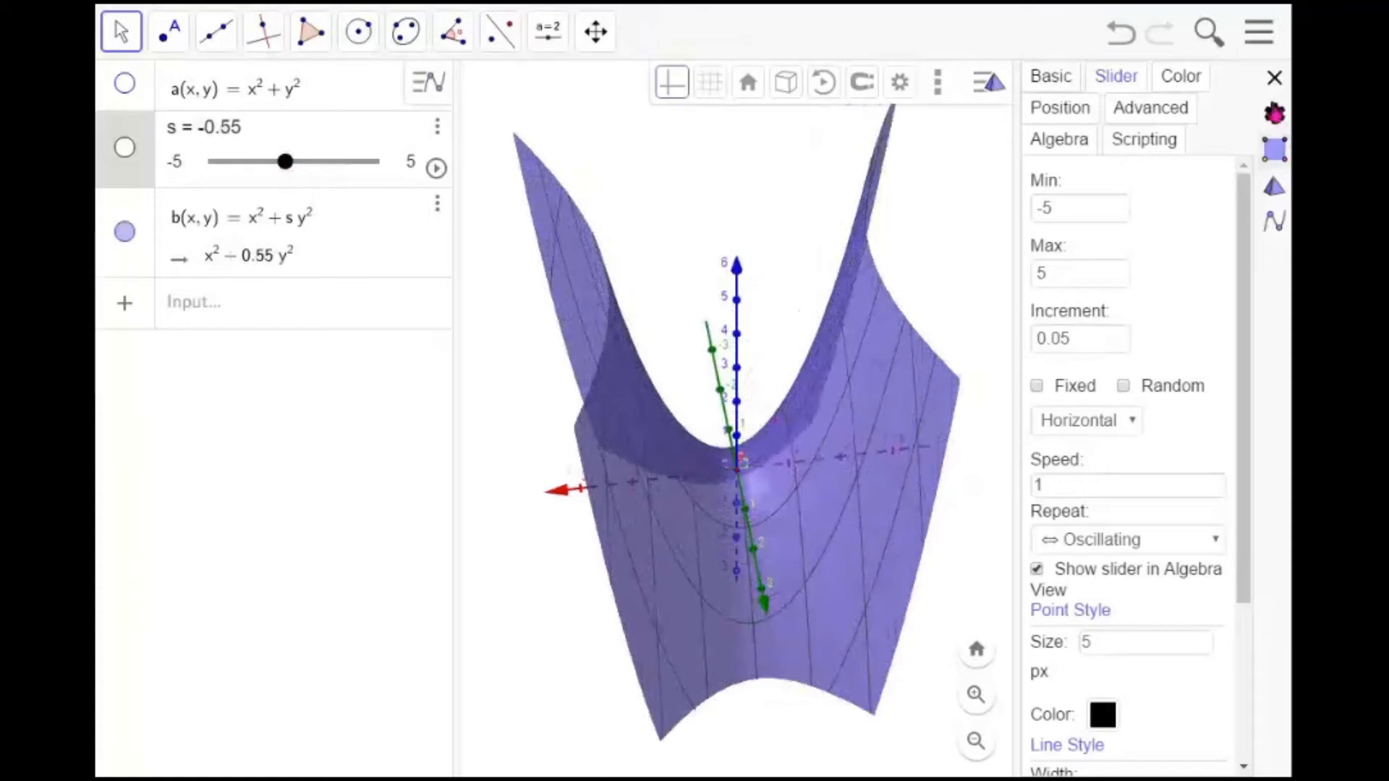
{"action": "left_click", "coordinate": [1275, 78]}
{"action": "left_click_drag", "start_coordinate": [996, 371], "coordinate": [1019, 434]}
{"action": "scroll", "coordinate": [984, 465], "scroll_direction": "down", "scroll_amount": 3}
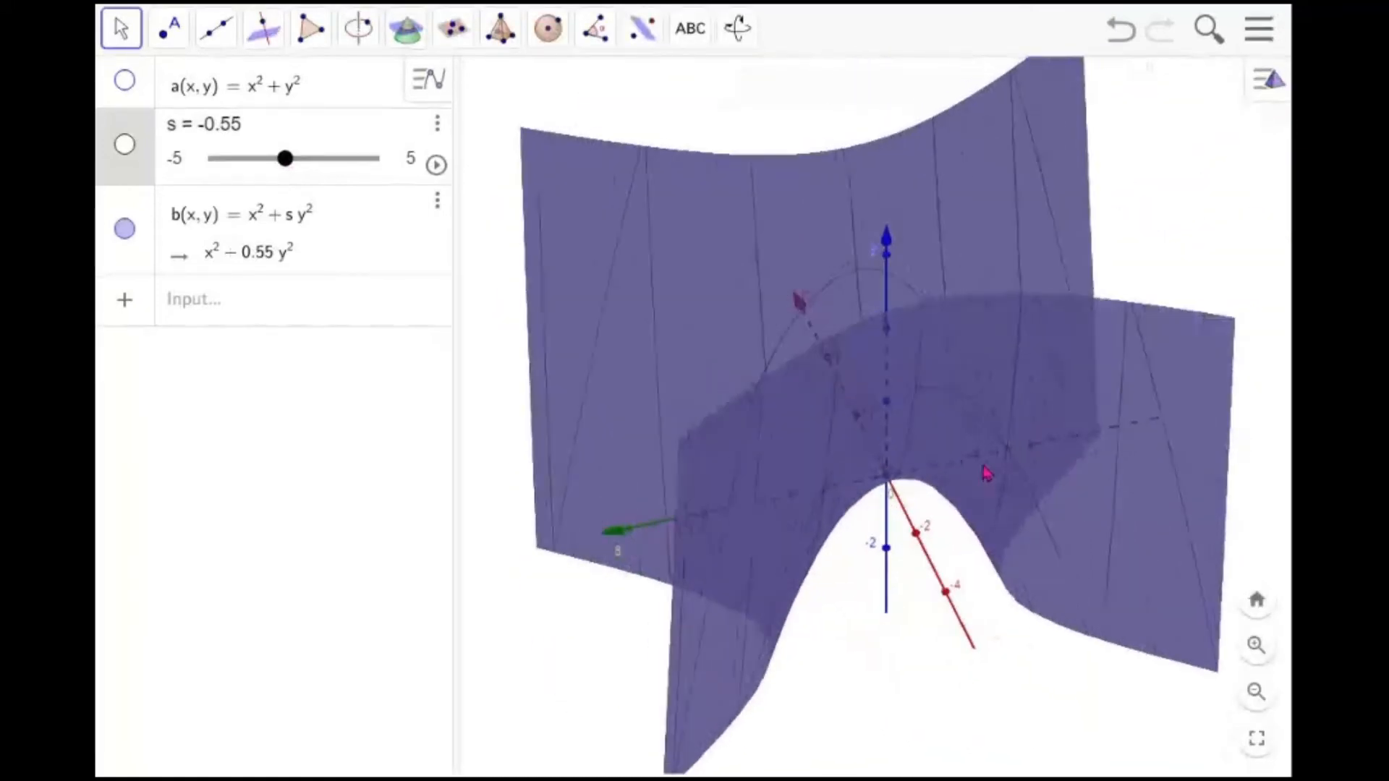
Hide surface b and show slider s in the 3D view
{"action": "scroll", "coordinate": [983, 460], "scroll_direction": "up", "scroll_amount": 2}
{"action": "scroll", "coordinate": [986, 467], "scroll_direction": "up", "scroll_amount": 5}
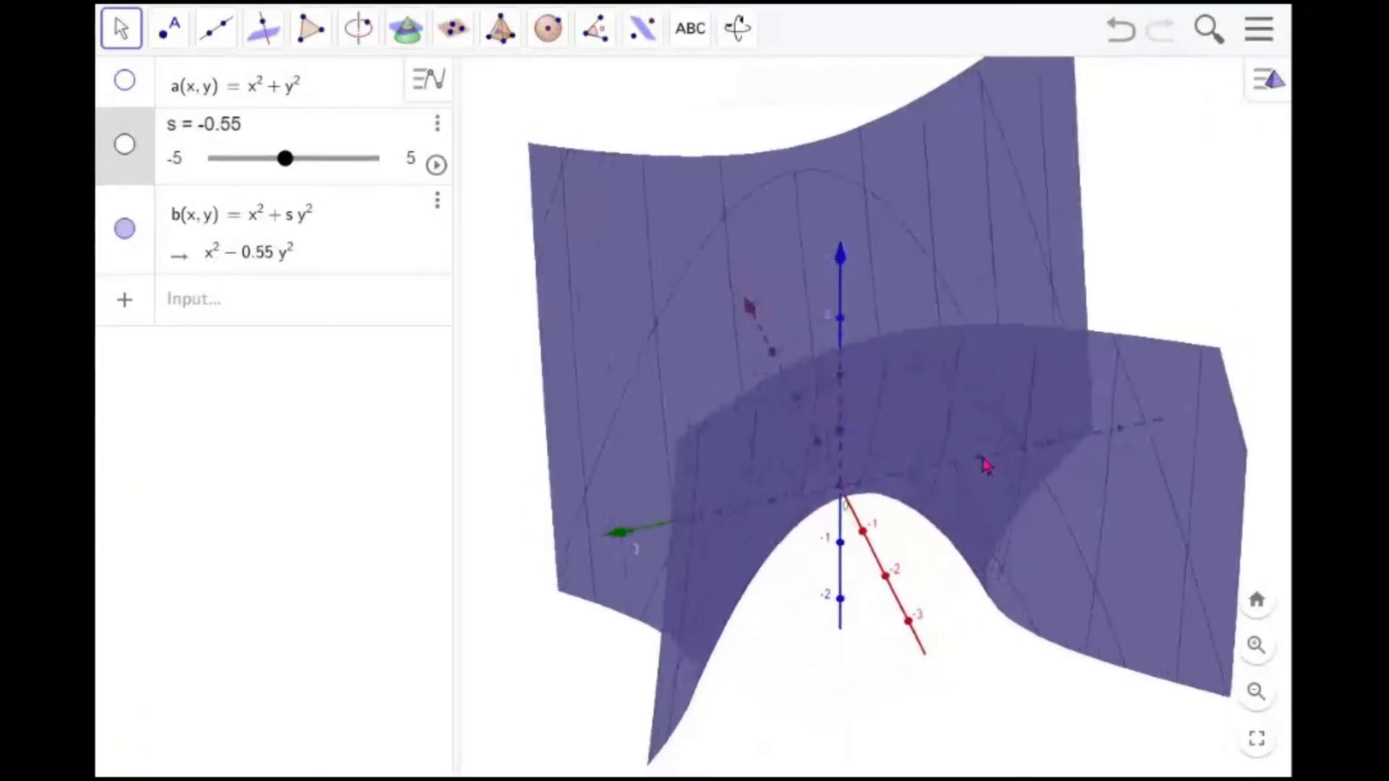
{"action": "scroll", "coordinate": [986, 466], "scroll_direction": "up", "scroll_amount": 2}
{"action": "scroll", "coordinate": [986, 465], "scroll_direction": "down", "scroll_amount": 2}
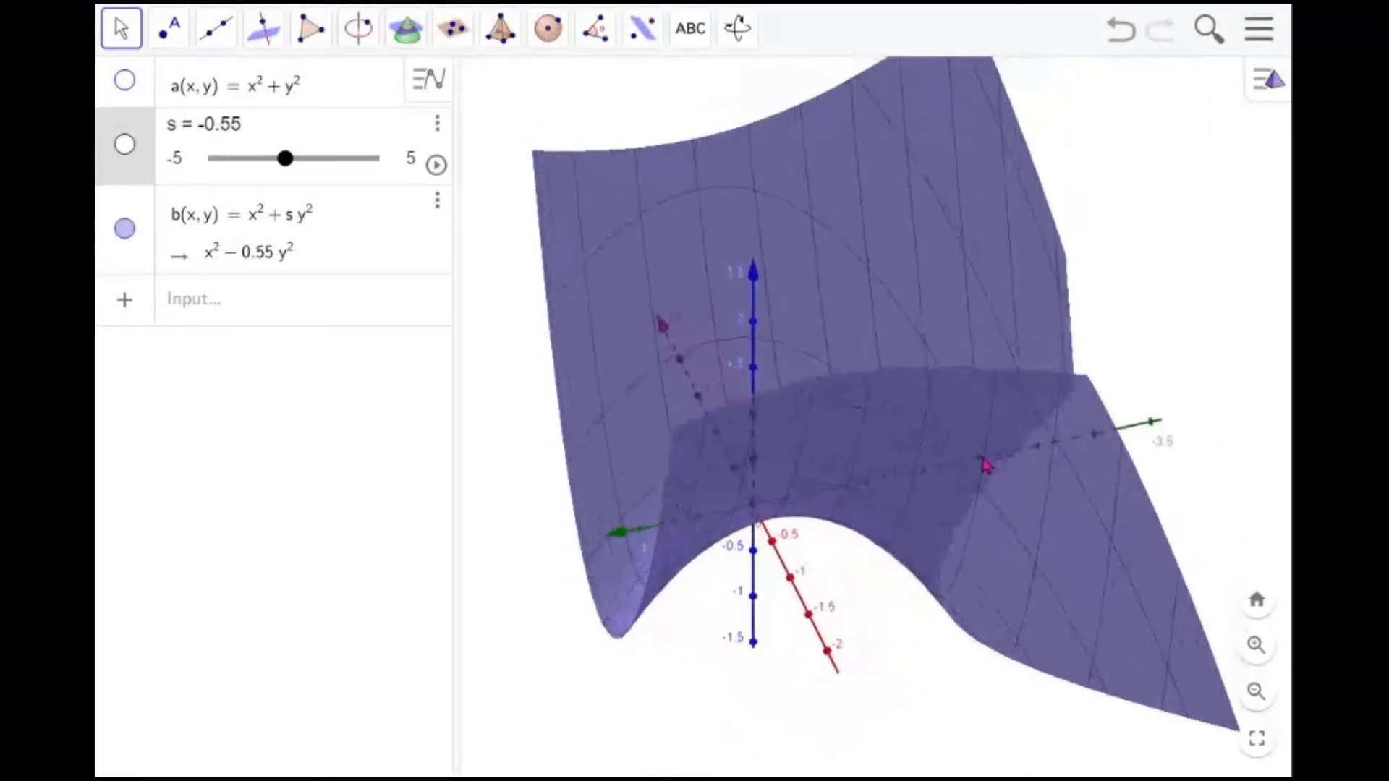
{"action": "left_click_drag", "start_coordinate": [893, 543], "coordinate": [941, 517]}
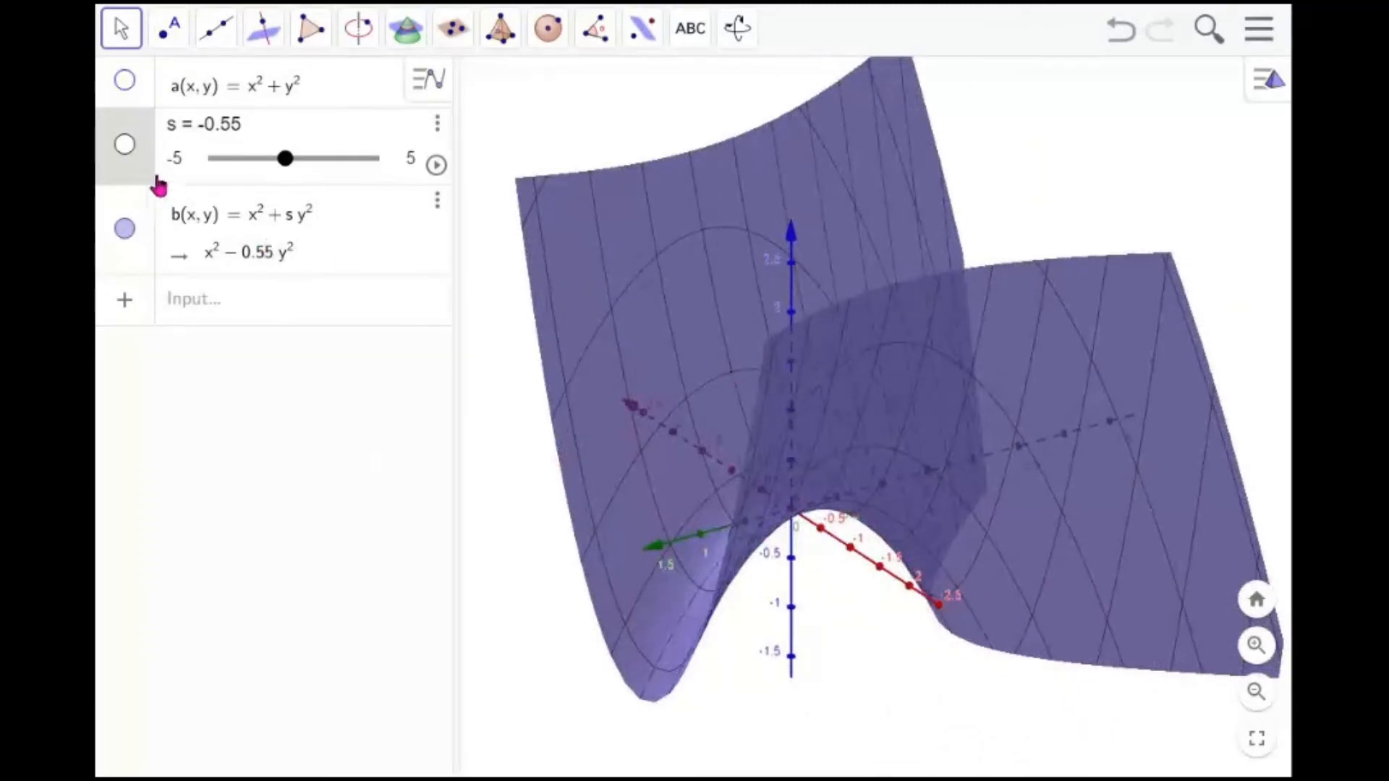
{"action": "left_click", "coordinate": [126, 153]}
{"action": "left_click", "coordinate": [124, 229]}
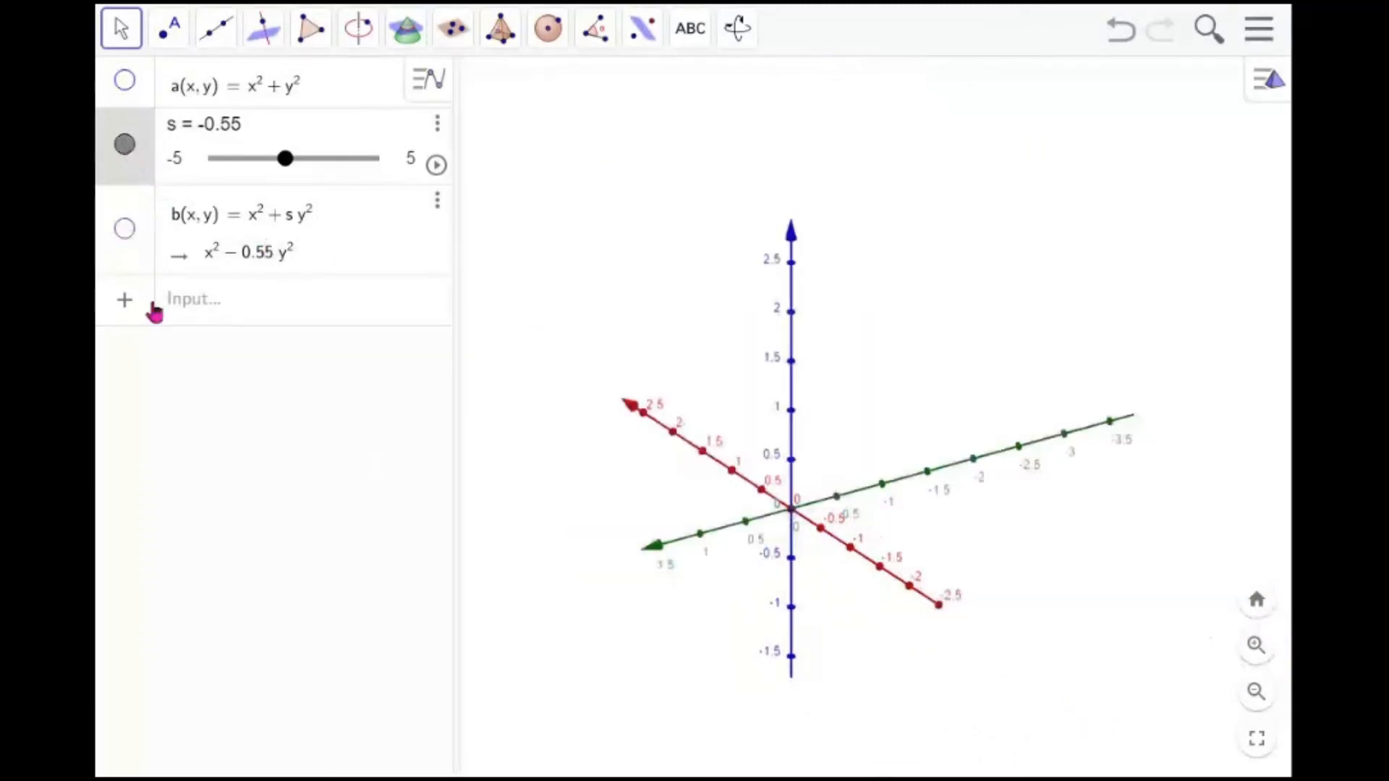
Enter the surface z = x^2 in the input bar
{"action": "left_click", "coordinate": [201, 314]}
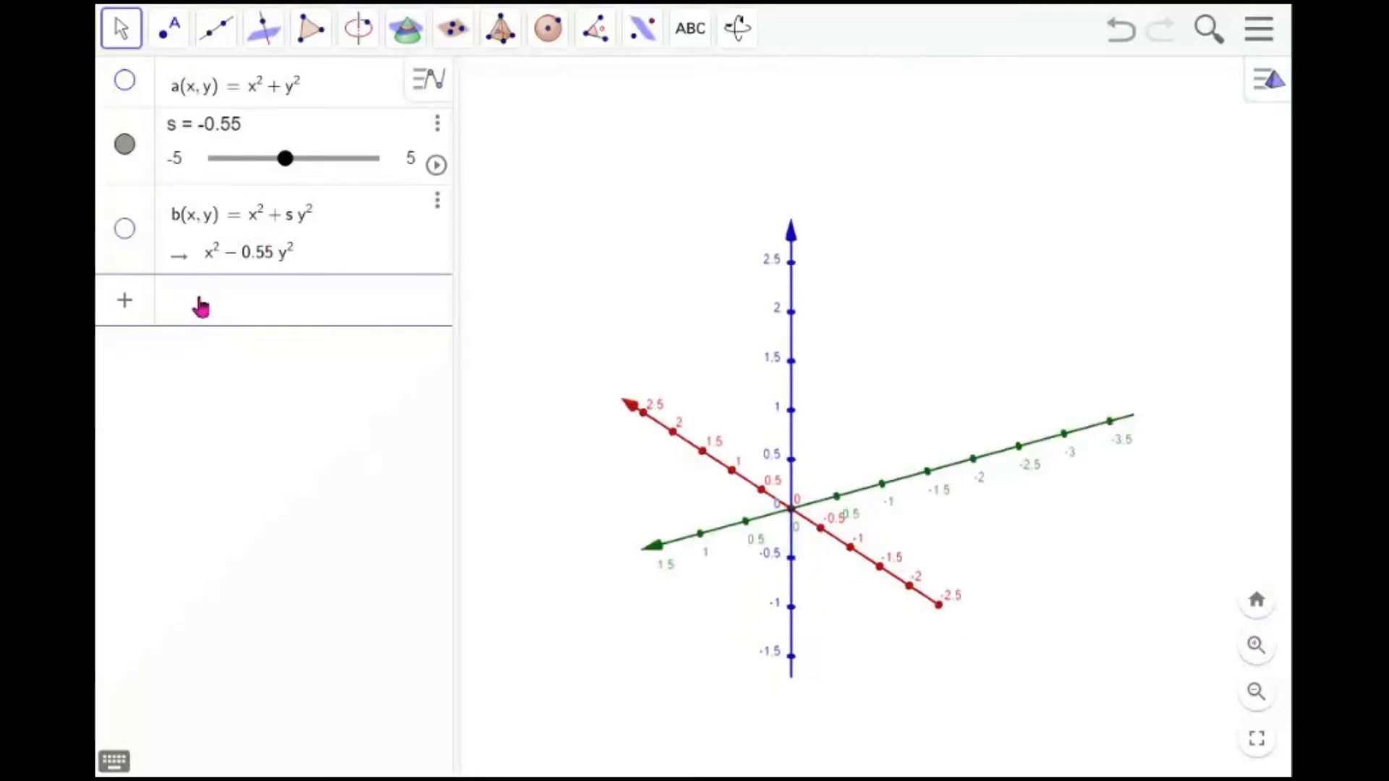
{"action": "type", "text": "= x"}
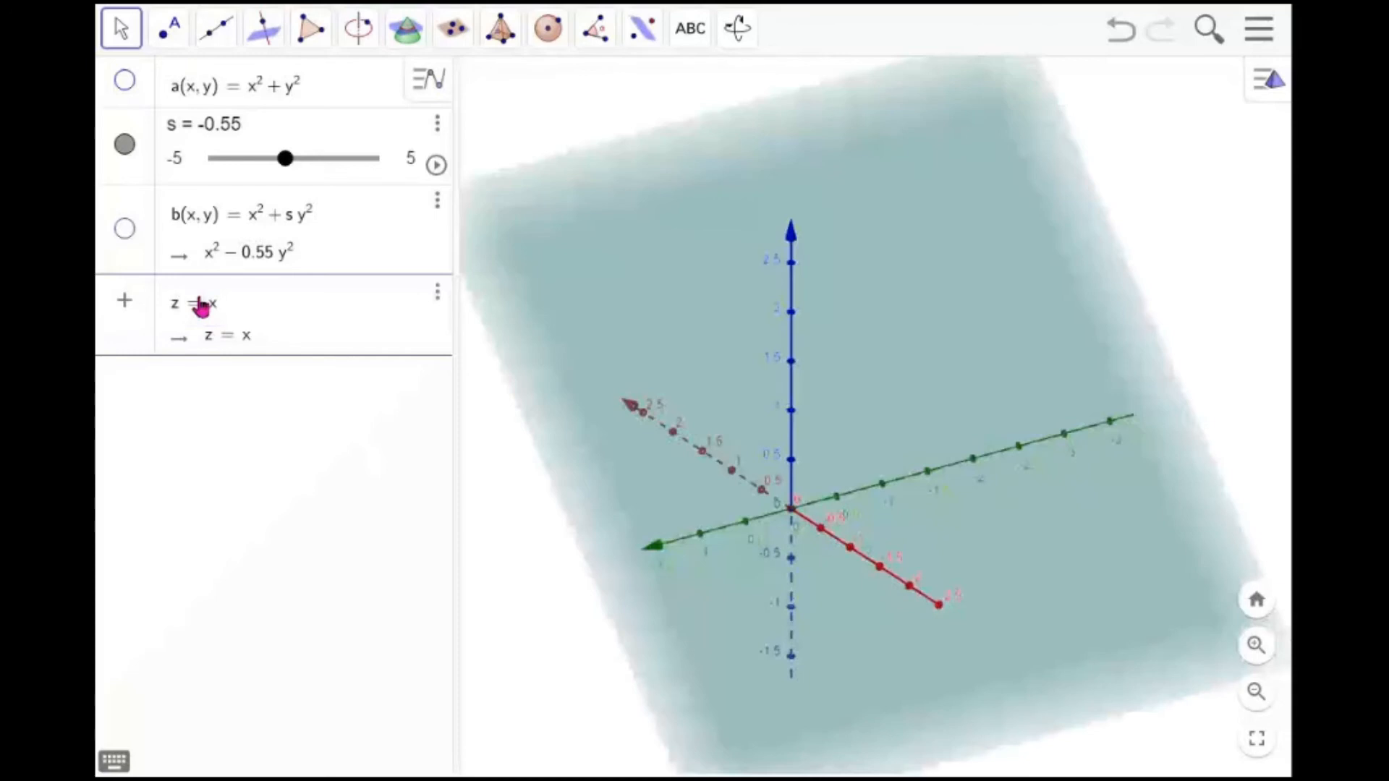
{"action": "type", "text": "^2"}
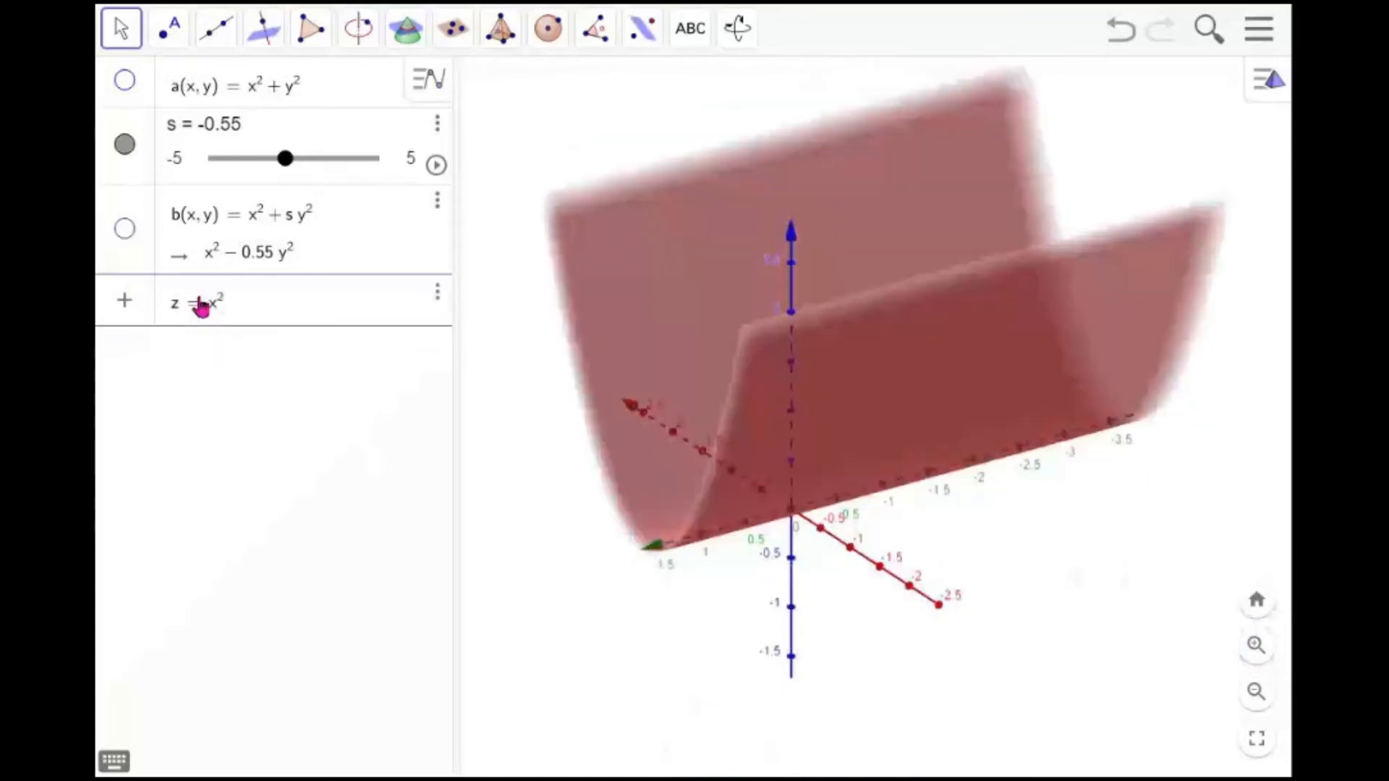
{"action": "mouse_move", "coordinate": [668, 413]}
{"action": "left_mouse_down"}
{"action": "mouse_move", "coordinate": [710, 416]}
{"action": "mouse_move", "coordinate": [716, 388]}
{"action": "mouse_move", "coordinate": [684, 418]}
{"action": "left_mouse_up"}
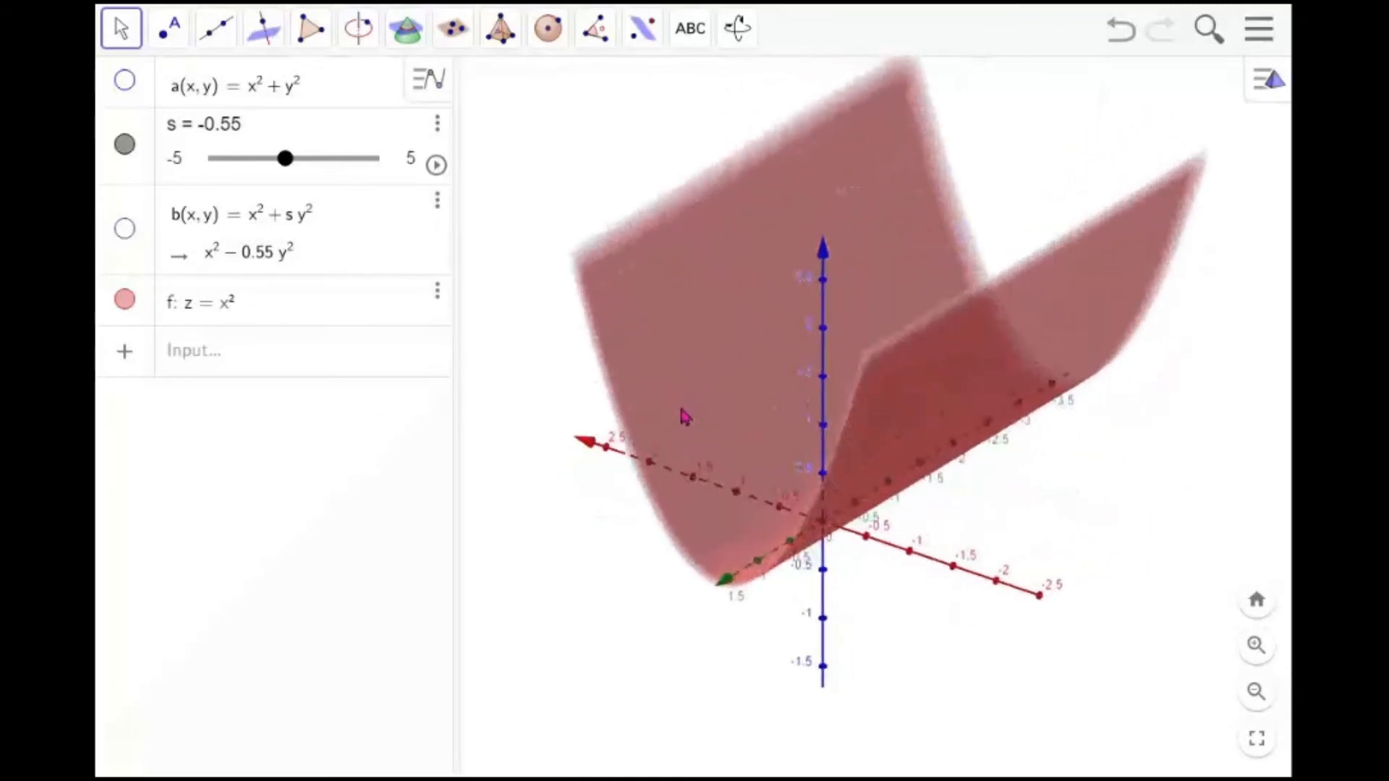
{"action": "left_click", "coordinate": [248, 364]}
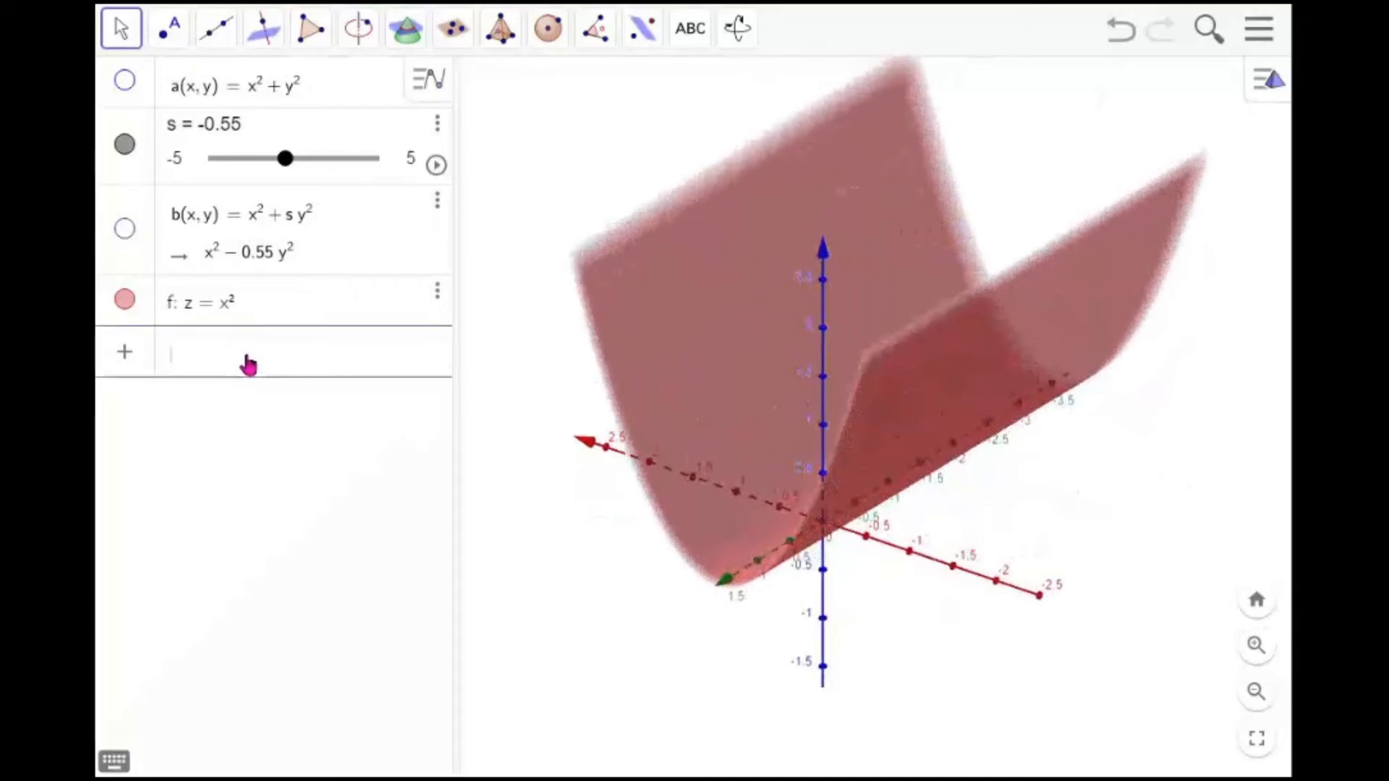
{"action": "type", "text": "x^6+"}
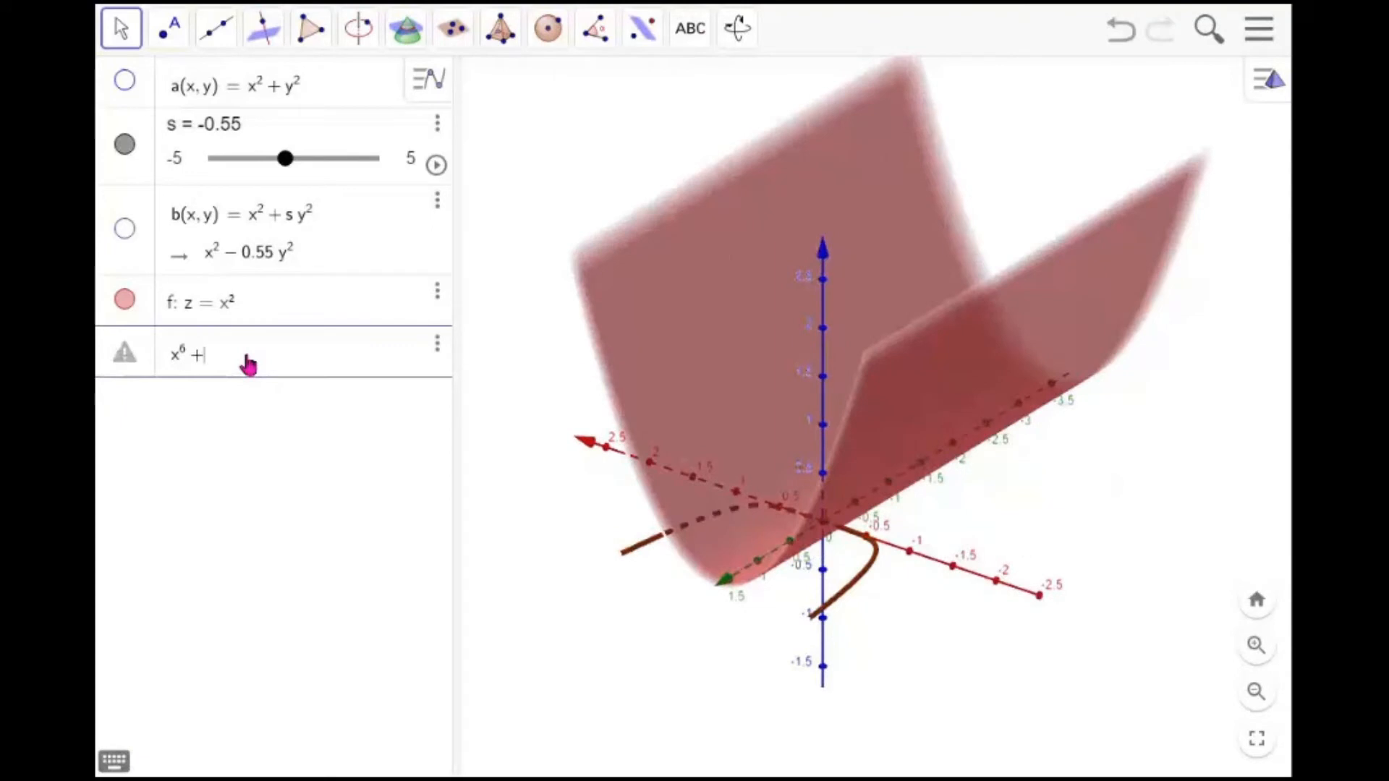
{"action": "type", "text": "y^6"}
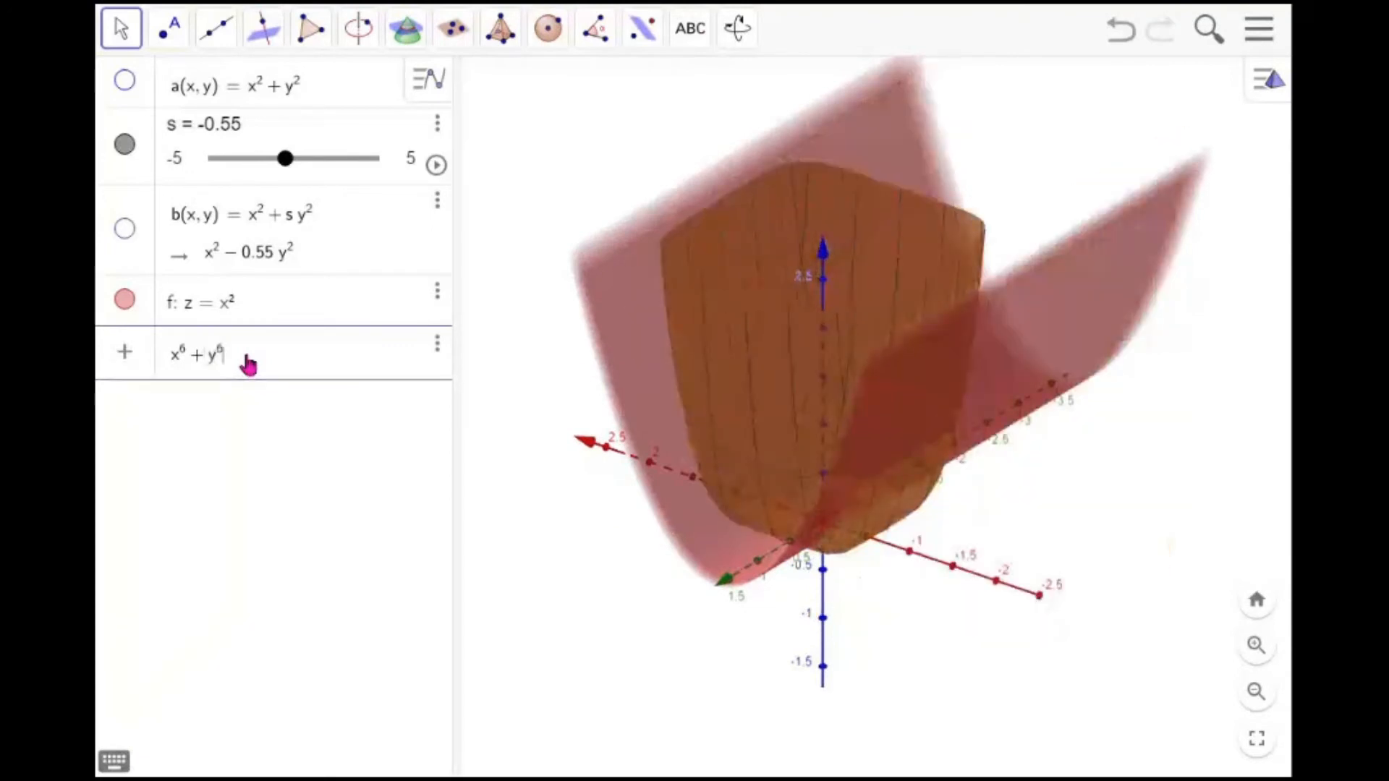
{"action": "key", "text": "BackSpace"}
{"action": "key", "text": "BackSpace"}
{"action": "key", "text": "BackSpace"}
{"action": "key", "text": "BackSpace"}
{"action": "key", "text": "BackSpace"}
{"action": "key", "text": "BackSpace"}
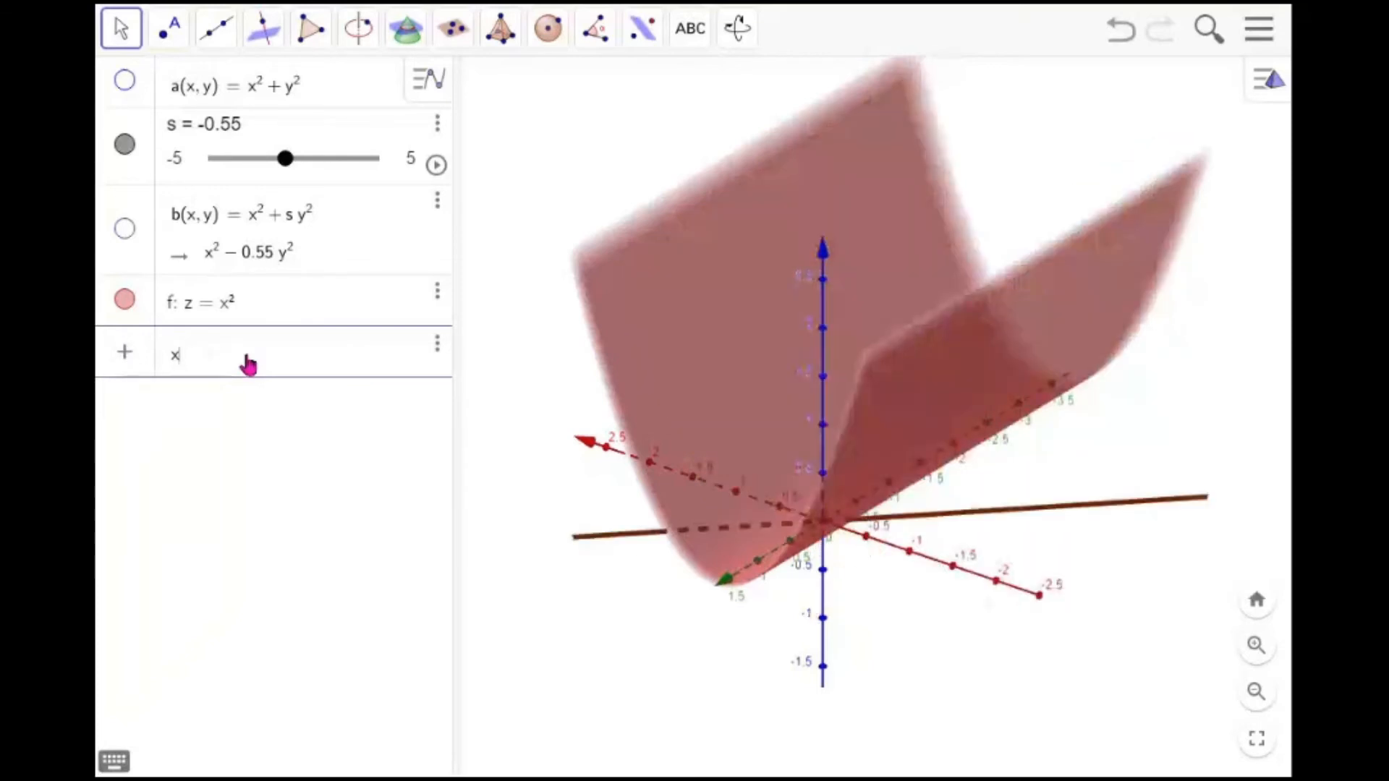
Enter the equation x^2 + y^2 + z^2 = 3 as a new object
{"action": "type", "text": "x"}
{"action": "type", "text": "^2+y"}
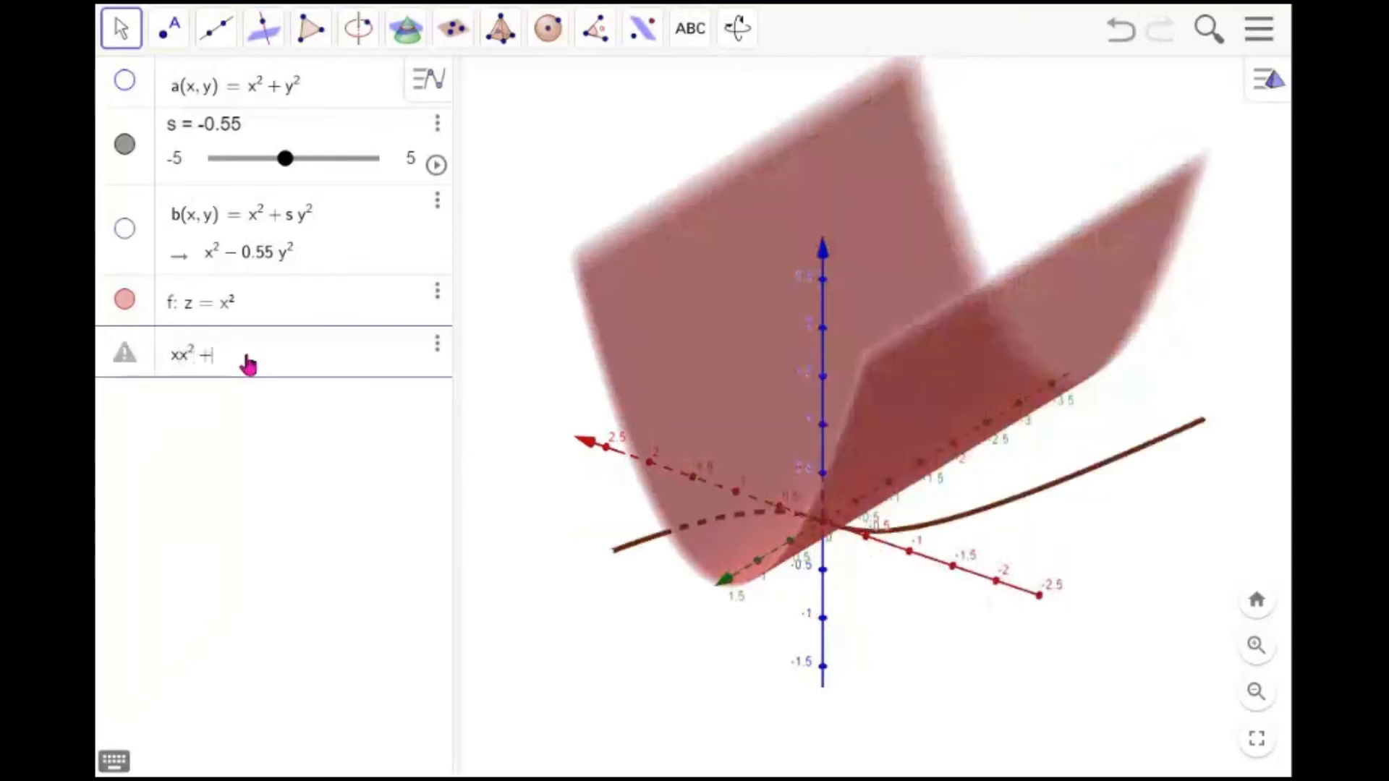
{"action": "type", "text": "^2+"}
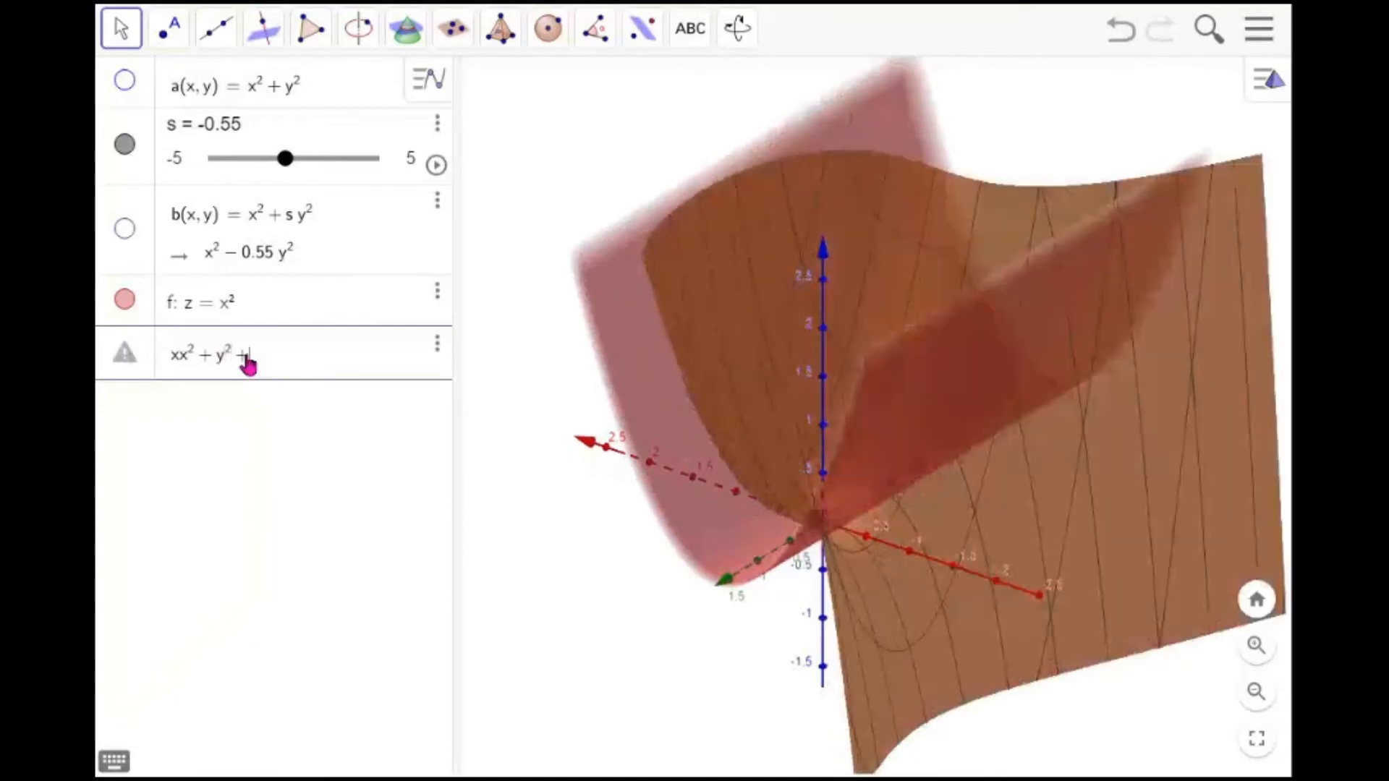
{"action": "type", "text": "z^2=3"}
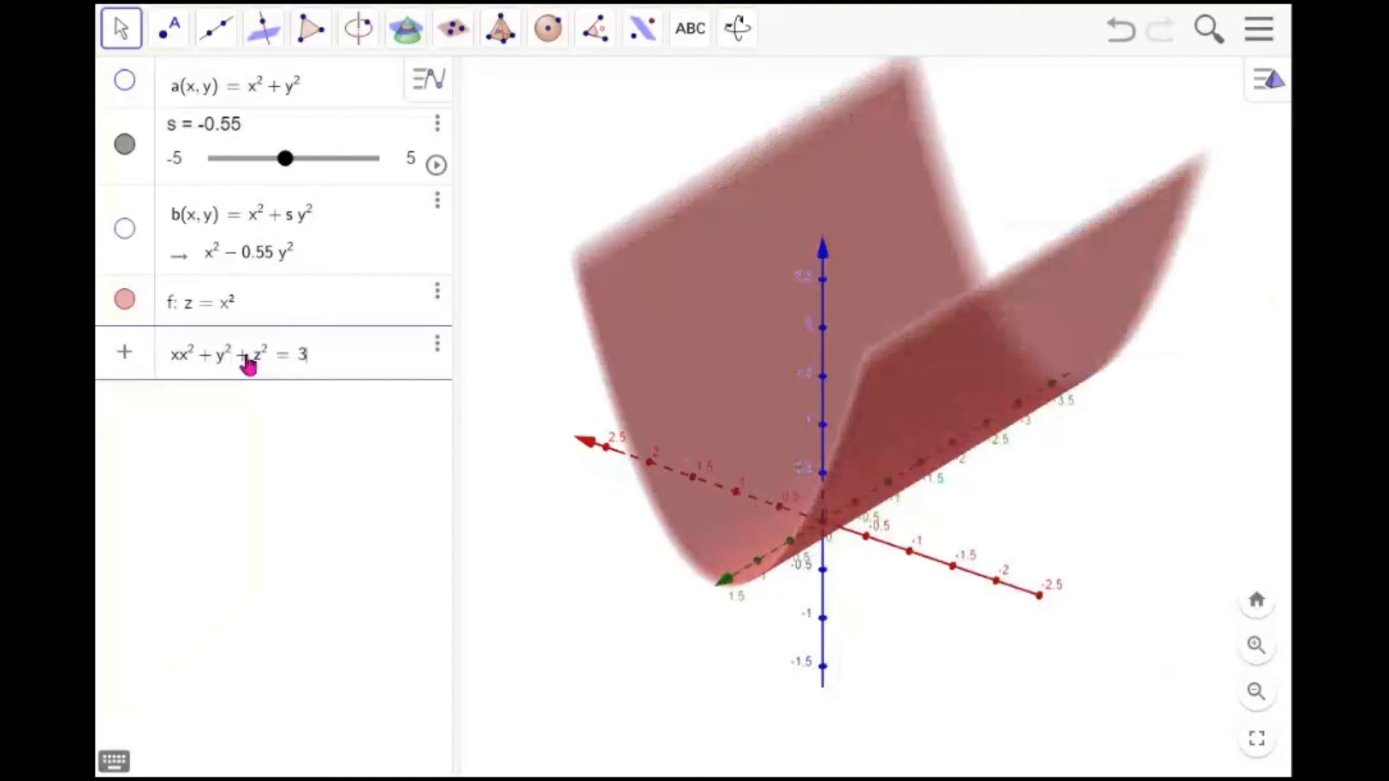
{"action": "key", "text": "Return"}
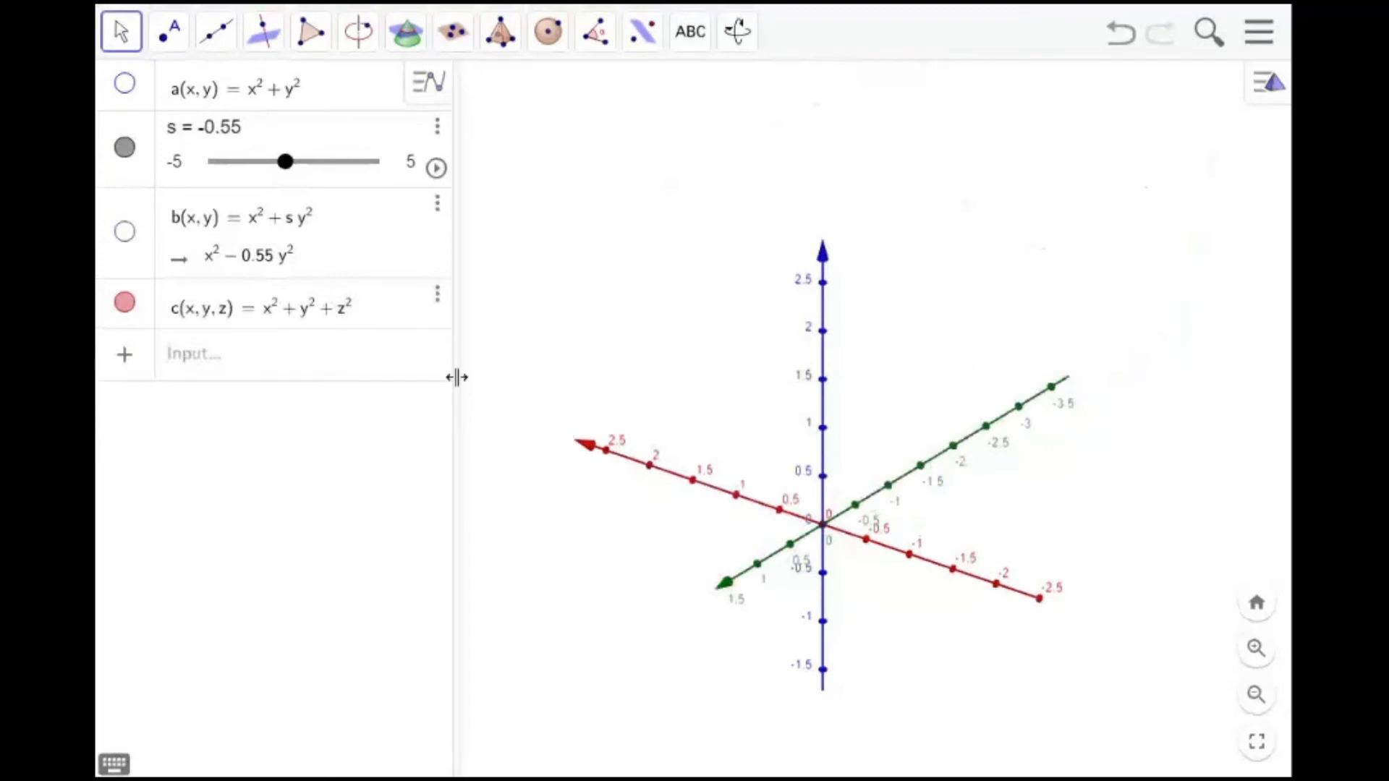
Edit object c so its definition reads x^2 + y^2 + z^2 = 3
{"action": "left_click", "coordinate": [356, 310]}
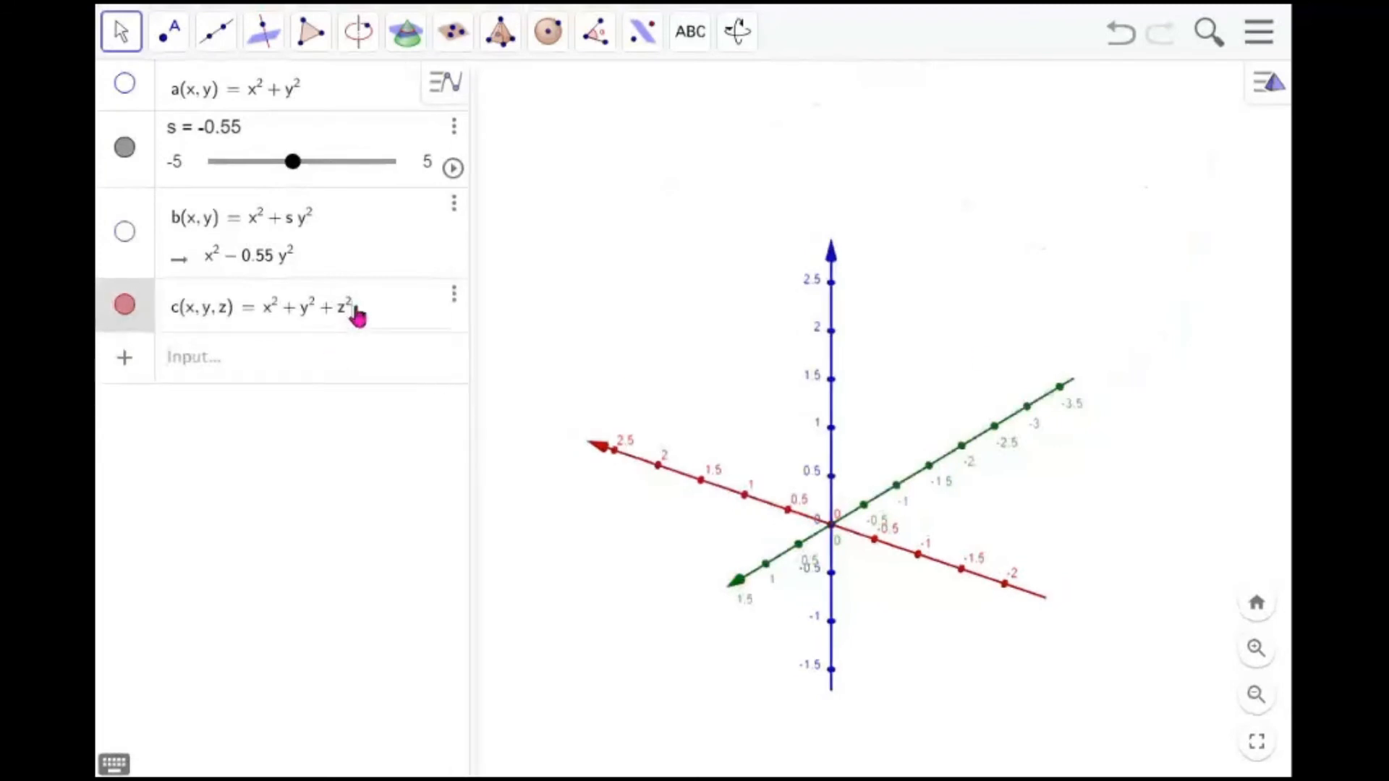
{"action": "key", "text": "ctrl+a"}
{"action": "left_click", "coordinate": [262, 313]}
{"action": "key", "text": "BackSpace"}
{"action": "key", "text": "BackSpace"}
{"action": "key", "text": "BackSpace"}
{"action": "key", "text": "BackSpace"}
{"action": "key", "text": "BackSpace"}
{"action": "key", "text": "BackSpace"}
{"action": "key", "text": "BackSpace"}
{"action": "key", "text": "BackSpace"}
{"action": "key", "text": "BackSpace"}
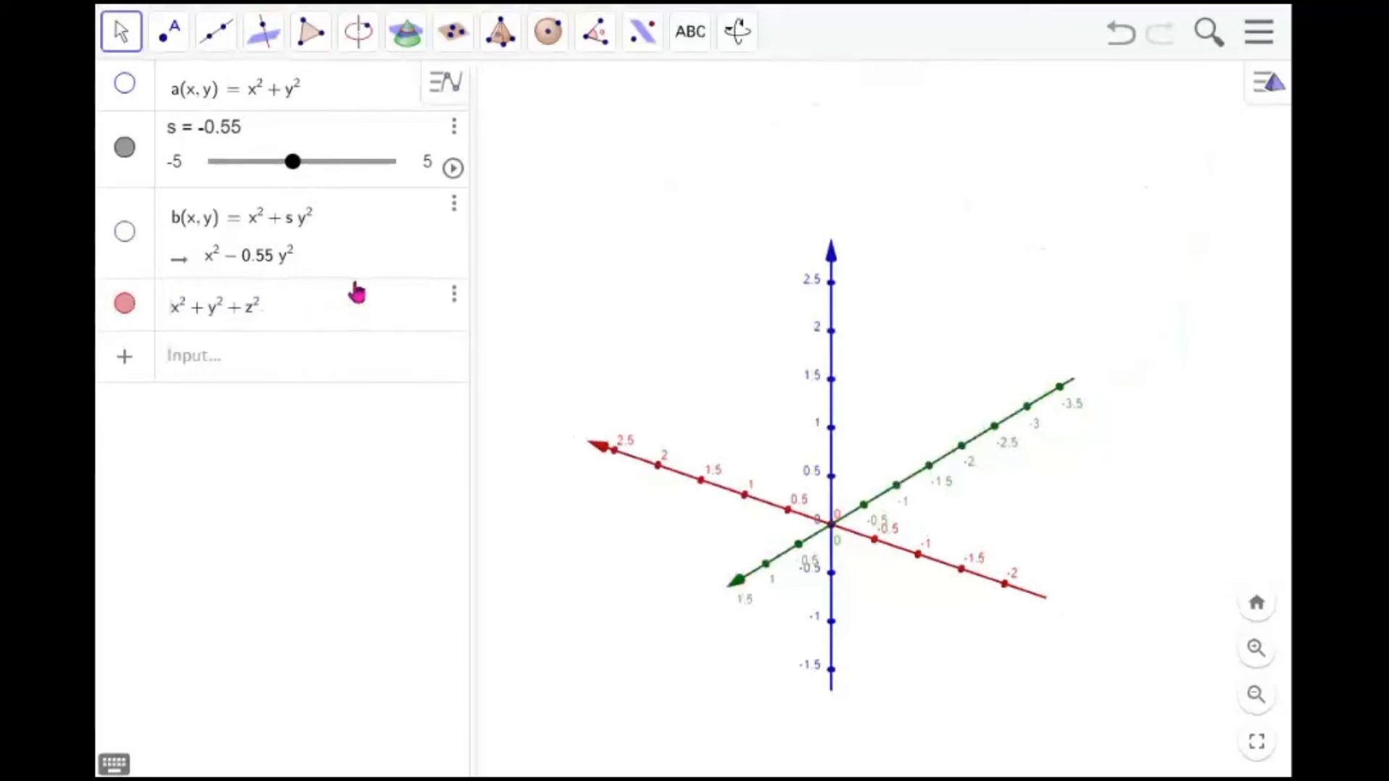
{"action": "type", "text": "=3"}
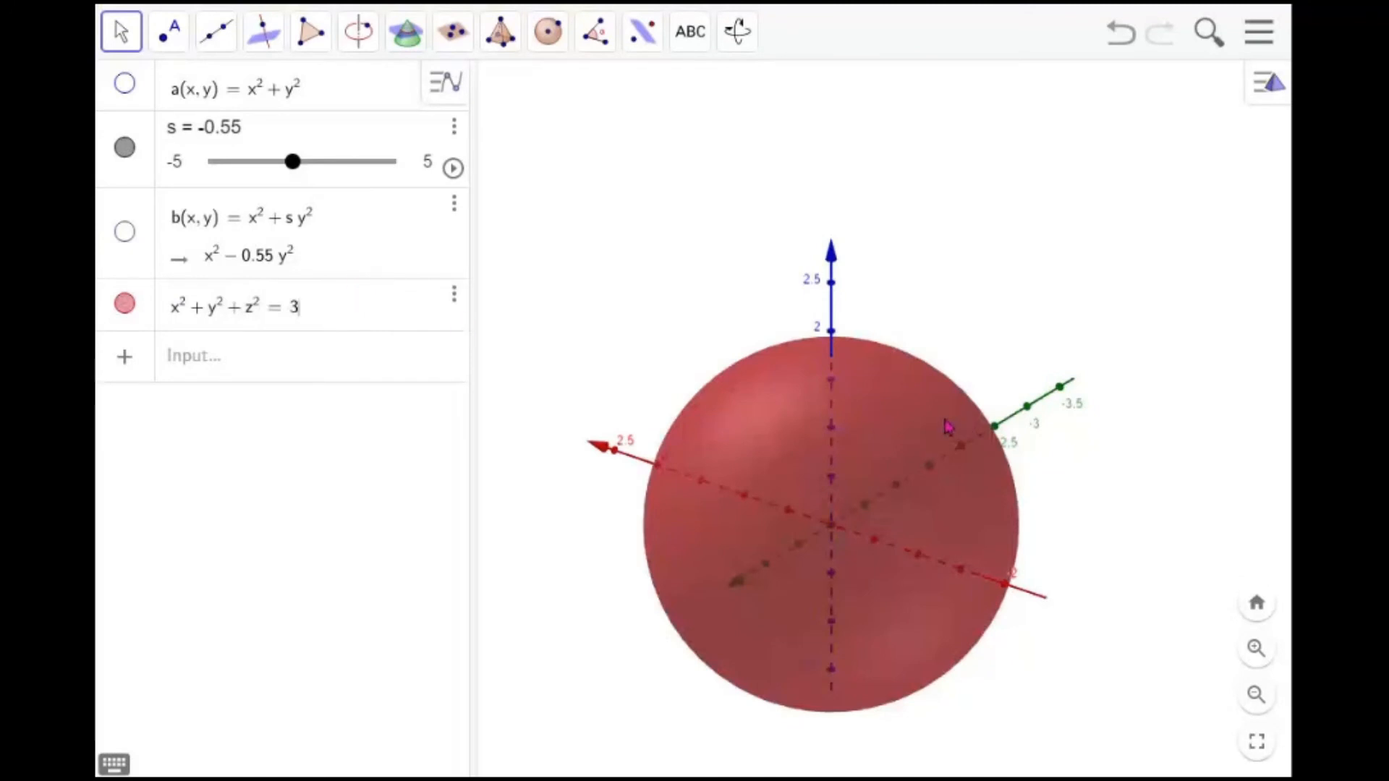
Enter the surface x^2 + y^2 = z^2 - 1 in the input bar
{"action": "mouse_move", "coordinate": [893, 450]}
{"action": "left_mouse_down"}
{"action": "mouse_move", "coordinate": [917, 458]}
{"action": "mouse_move", "coordinate": [912, 403]}
{"action": "mouse_move", "coordinate": [895, 425]}
{"action": "mouse_move", "coordinate": [822, 434]}
{"action": "mouse_move", "coordinate": [897, 447]}
{"action": "left_mouse_up"}
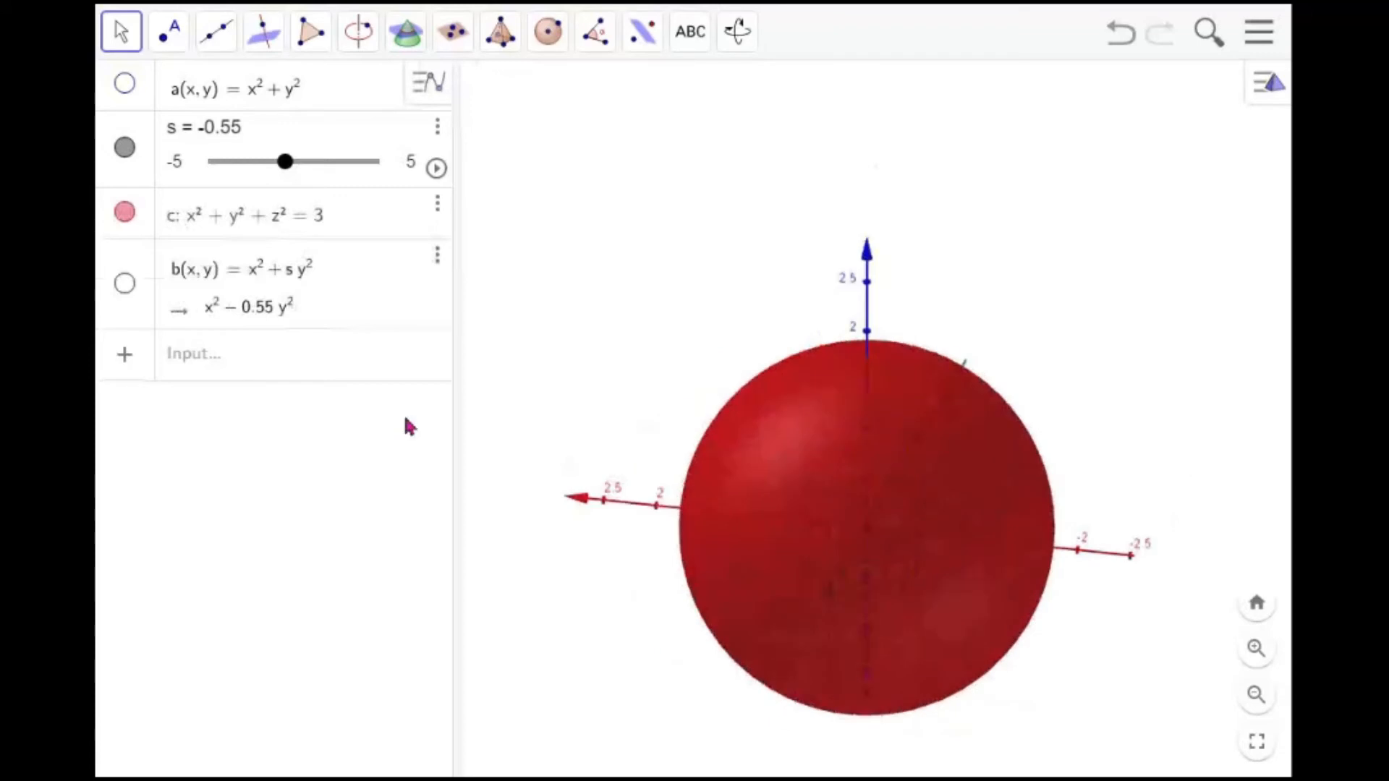
{"action": "left_click", "coordinate": [296, 362]}
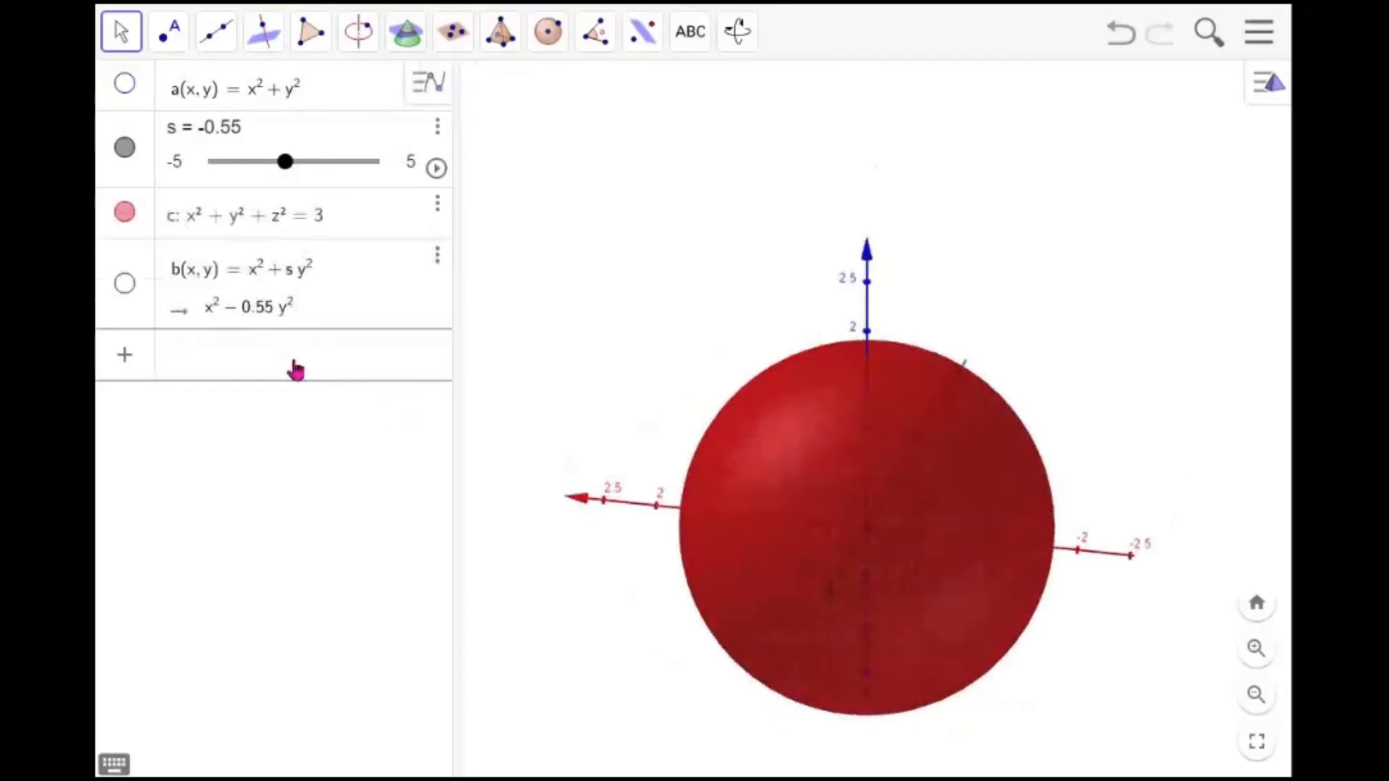
{"action": "type", "text": "x^2+y^2="}
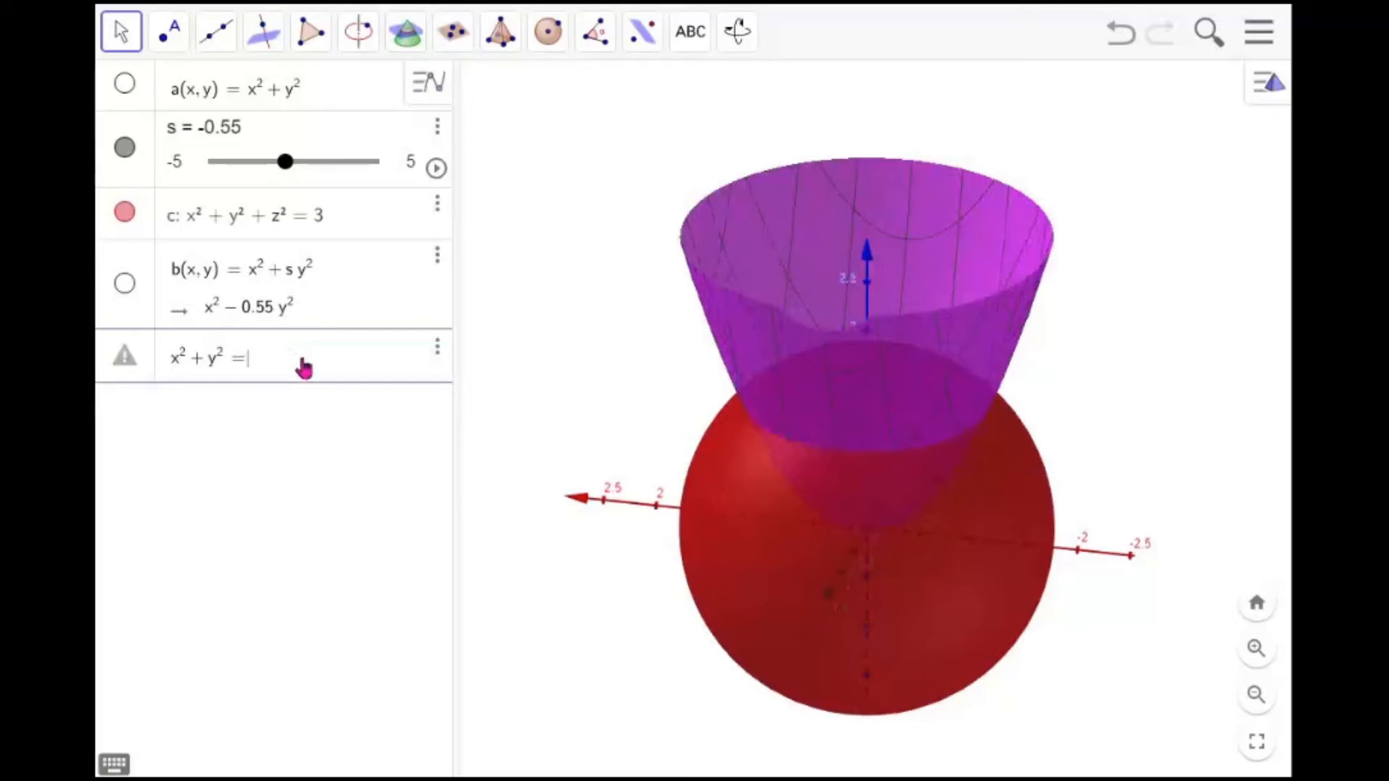
{"action": "type", "text": "z"}
{"action": "type", "text": "^2"}
{"action": "type", "text": "-1"}
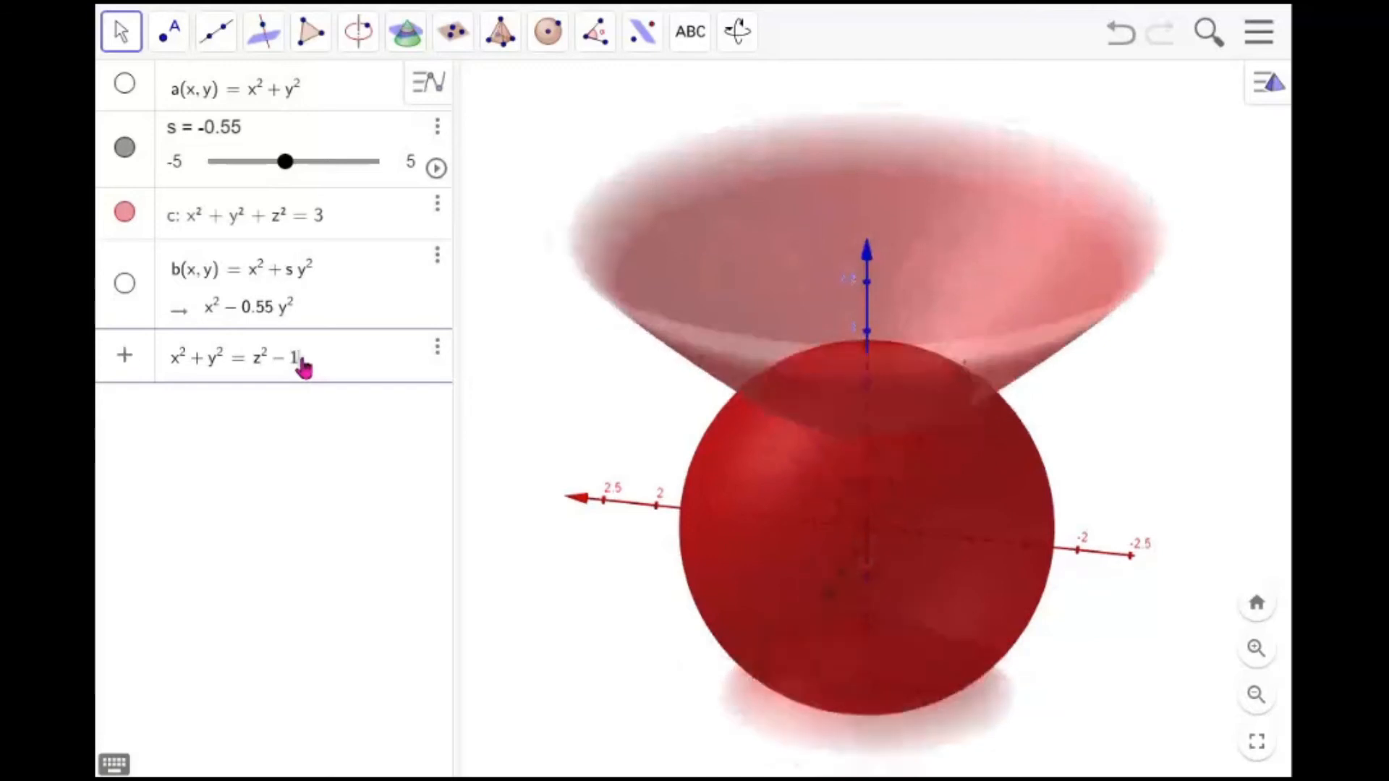
{"action": "left_click", "coordinate": [125, 284]}
{"action": "left_click", "coordinate": [126, 285]}
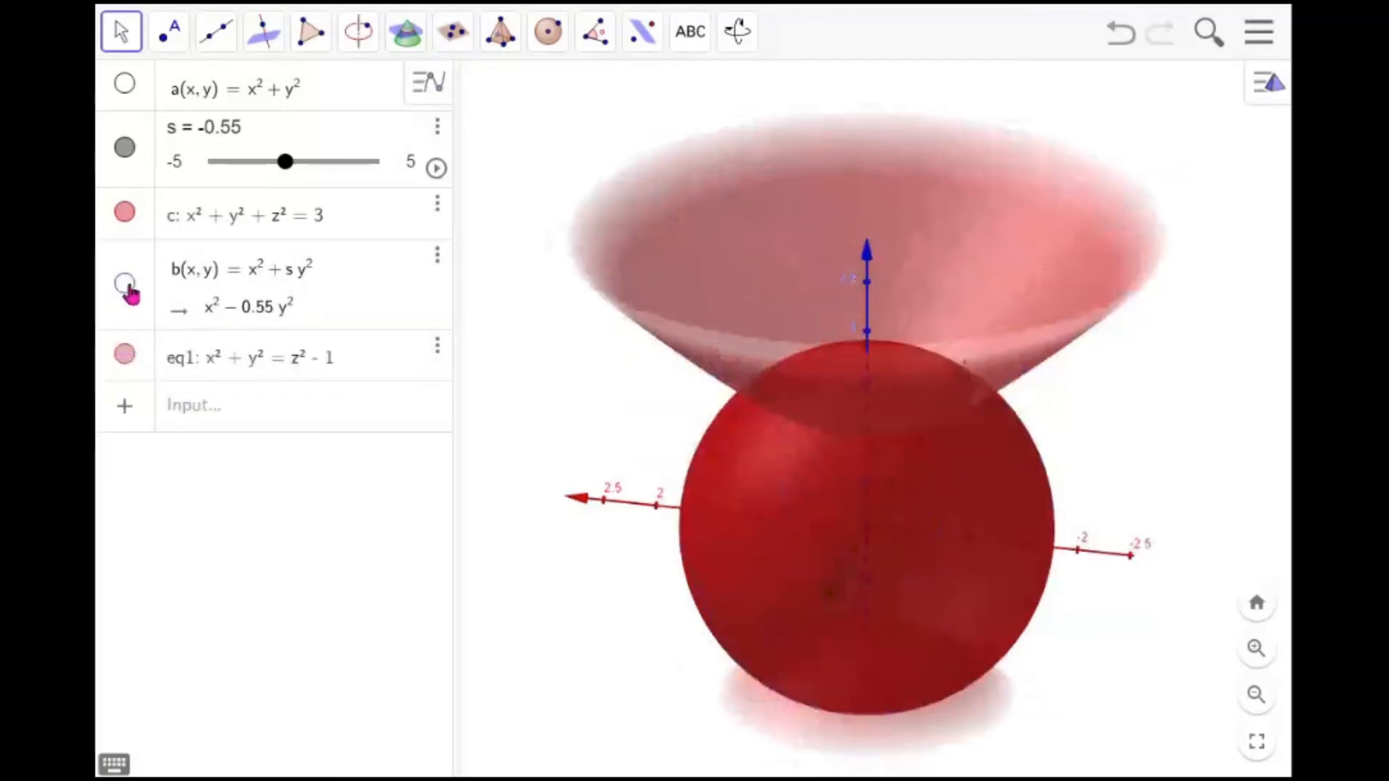
Hide slider s, sphere c and surface eq1 from the 3D view
{"action": "left_click", "coordinate": [125, 157]}
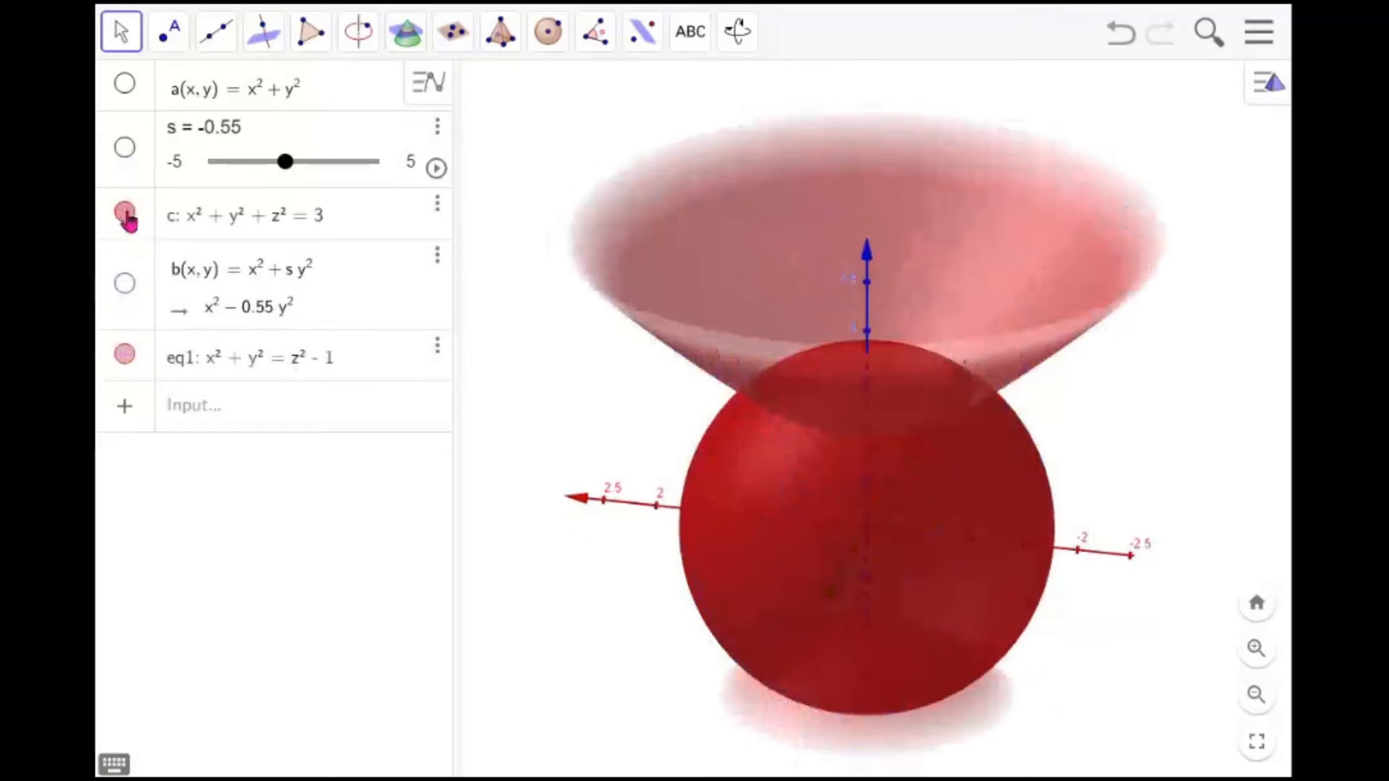
{"action": "left_click", "coordinate": [125, 212]}
{"action": "mouse_move", "coordinate": [1008, 446]}
{"action": "left_mouse_down"}
{"action": "mouse_move", "coordinate": [1008, 412]}
{"action": "mouse_move", "coordinate": [1015, 449]}
{"action": "mouse_move", "coordinate": [941, 469]}
{"action": "mouse_move", "coordinate": [918, 412]}
{"action": "mouse_move", "coordinate": [927, 456]}
{"action": "mouse_move", "coordinate": [965, 471]}
{"action": "mouse_move", "coordinate": [1014, 466]}
{"action": "mouse_move", "coordinate": [1014, 412]}
{"action": "mouse_move", "coordinate": [1018, 444]}
{"action": "mouse_move", "coordinate": [937, 471]}
{"action": "mouse_move", "coordinate": [992, 443]}
{"action": "mouse_move", "coordinate": [992, 413]}
{"action": "mouse_move", "coordinate": [992, 443]}
{"action": "mouse_move", "coordinate": [949, 459]}
{"action": "mouse_move", "coordinate": [946, 480]}
{"action": "mouse_move", "coordinate": [944, 449]}
{"action": "mouse_move", "coordinate": [999, 459]}
{"action": "mouse_move", "coordinate": [985, 445]}
{"action": "left_mouse_up"}
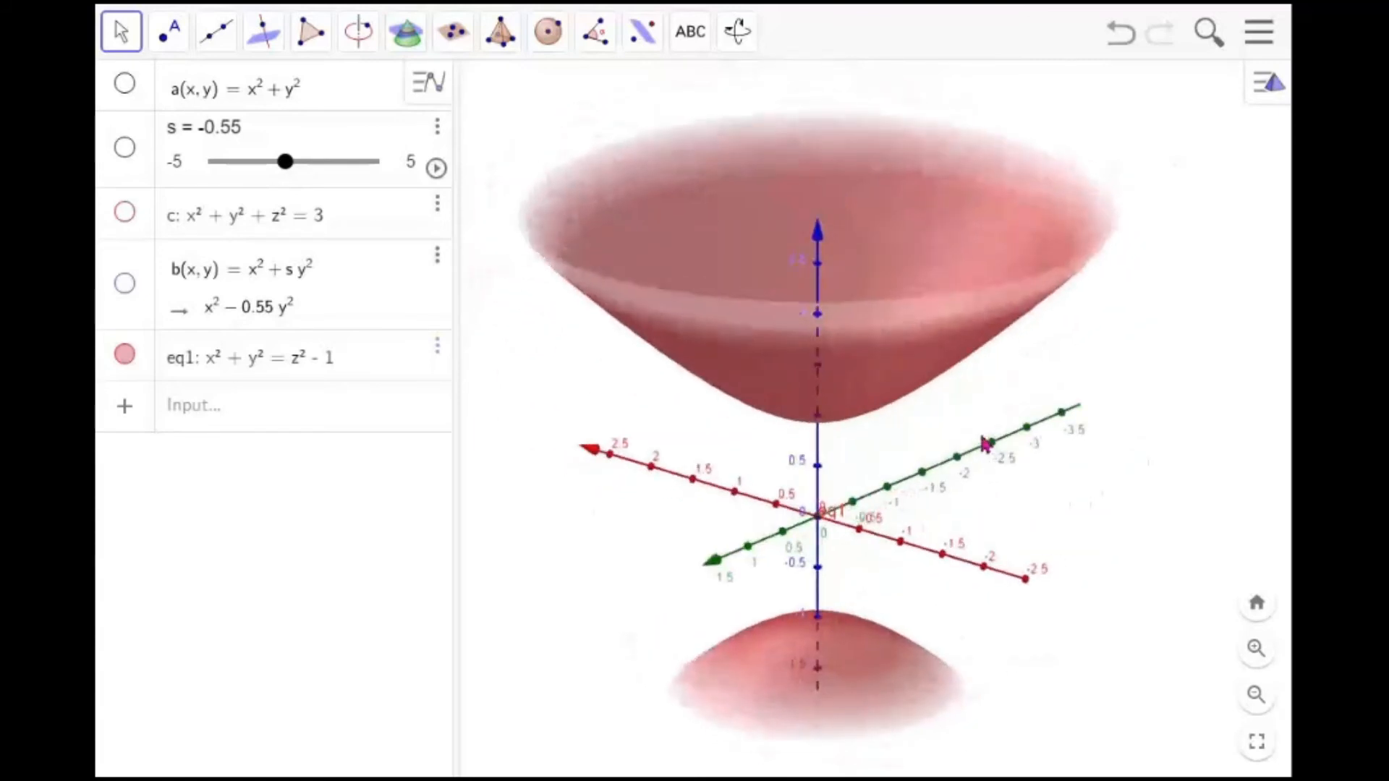
{"action": "left_click", "coordinate": [124, 355]}
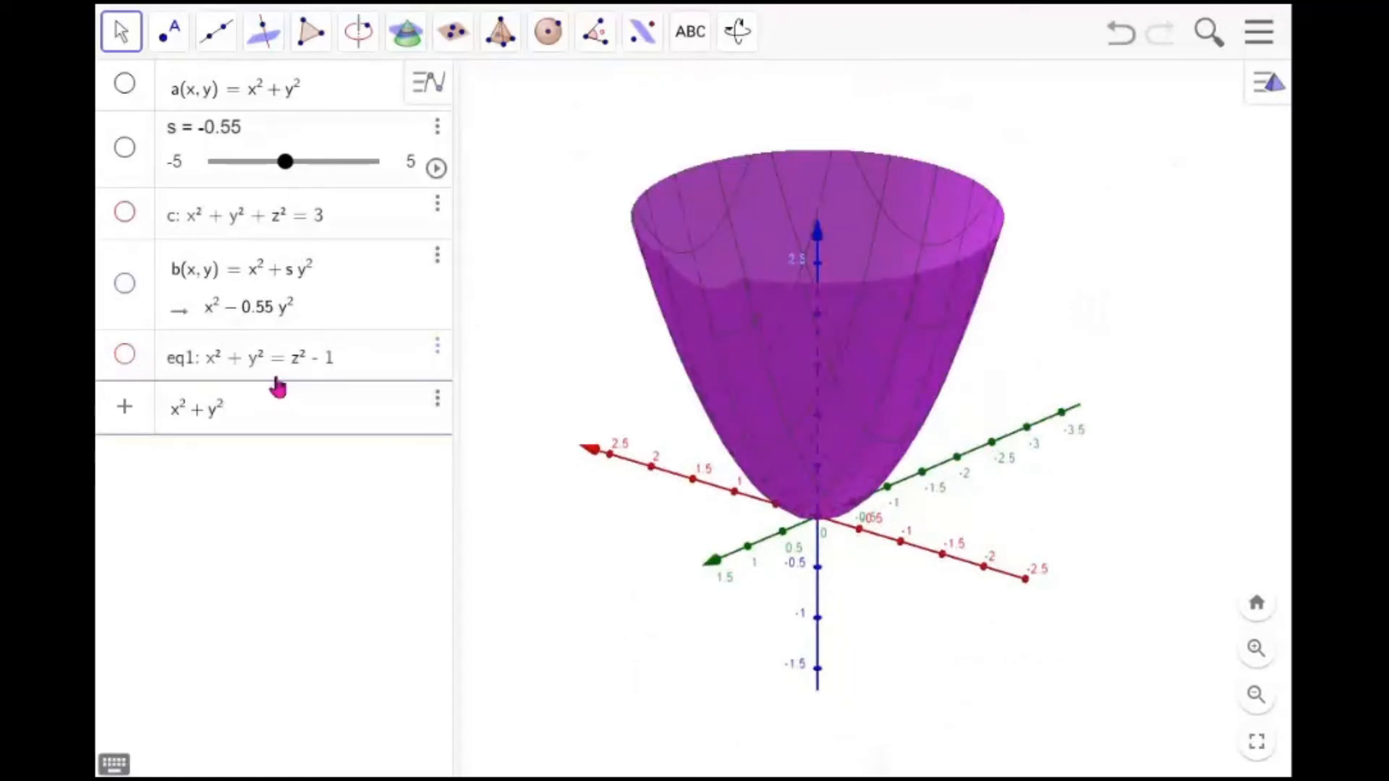
Complete the input as the cone x^2 + y^2 = z^2
{"action": "type", "text": "= "}
{"action": "type", "text": "z^2"}
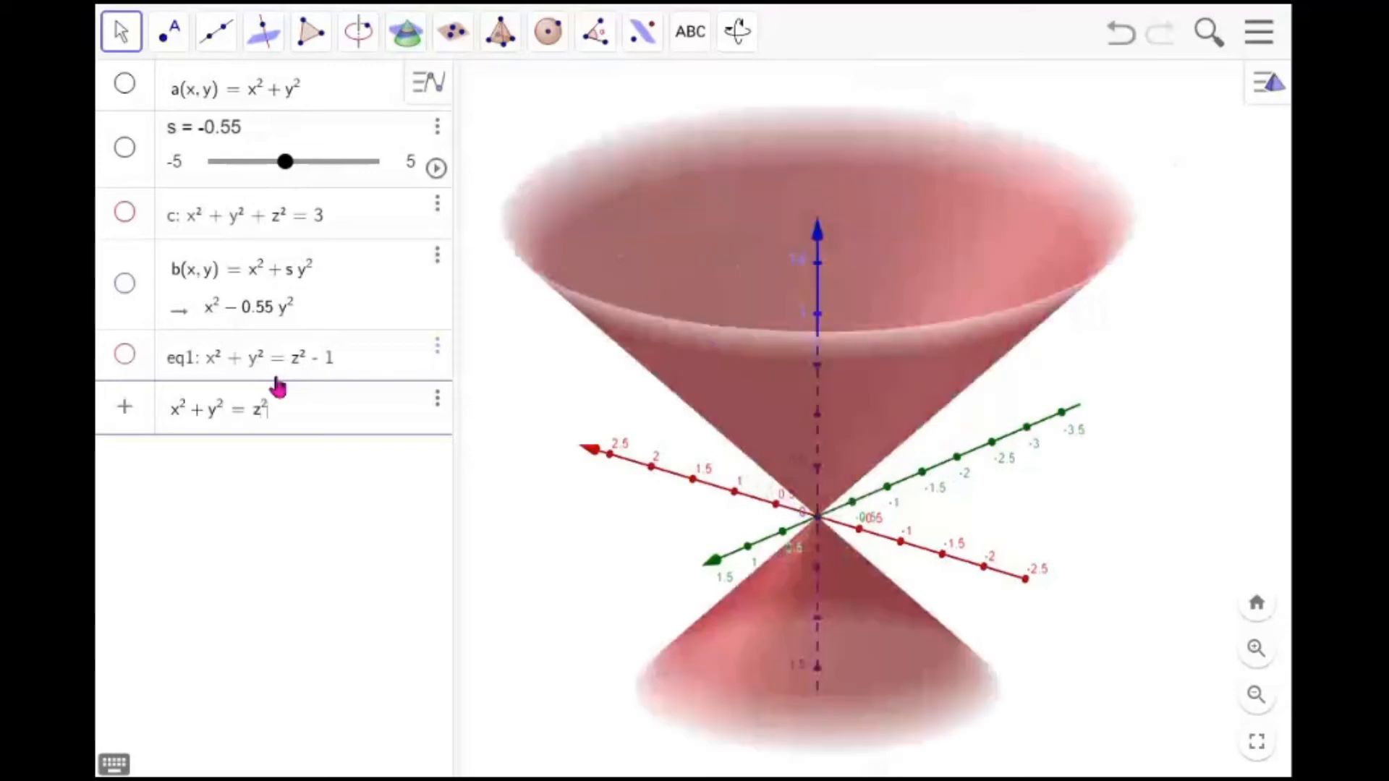
{"action": "key", "text": "Return"}
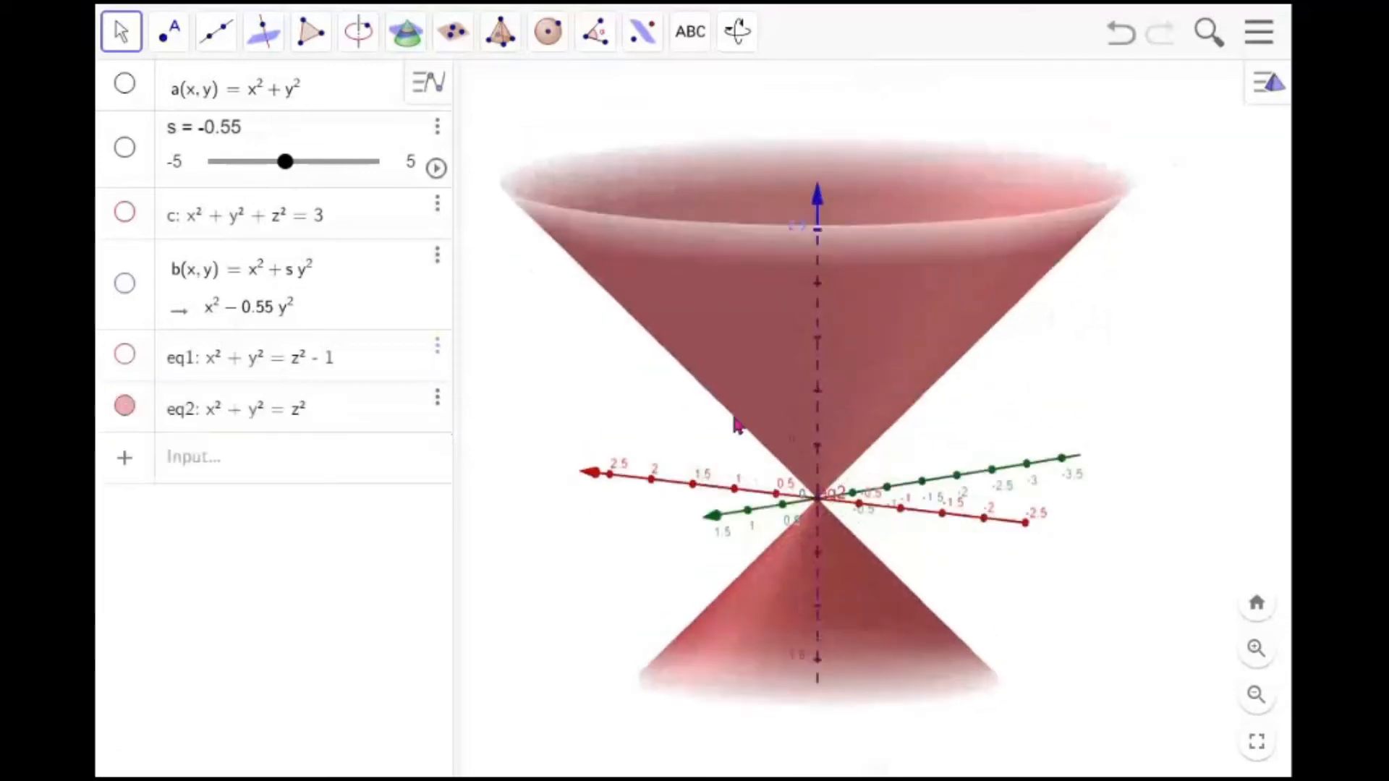
Hide the cone eq2 and start a new entry in the input bar
{"action": "left_click_drag", "start_coordinate": [737, 427], "coordinate": [738, 436]}
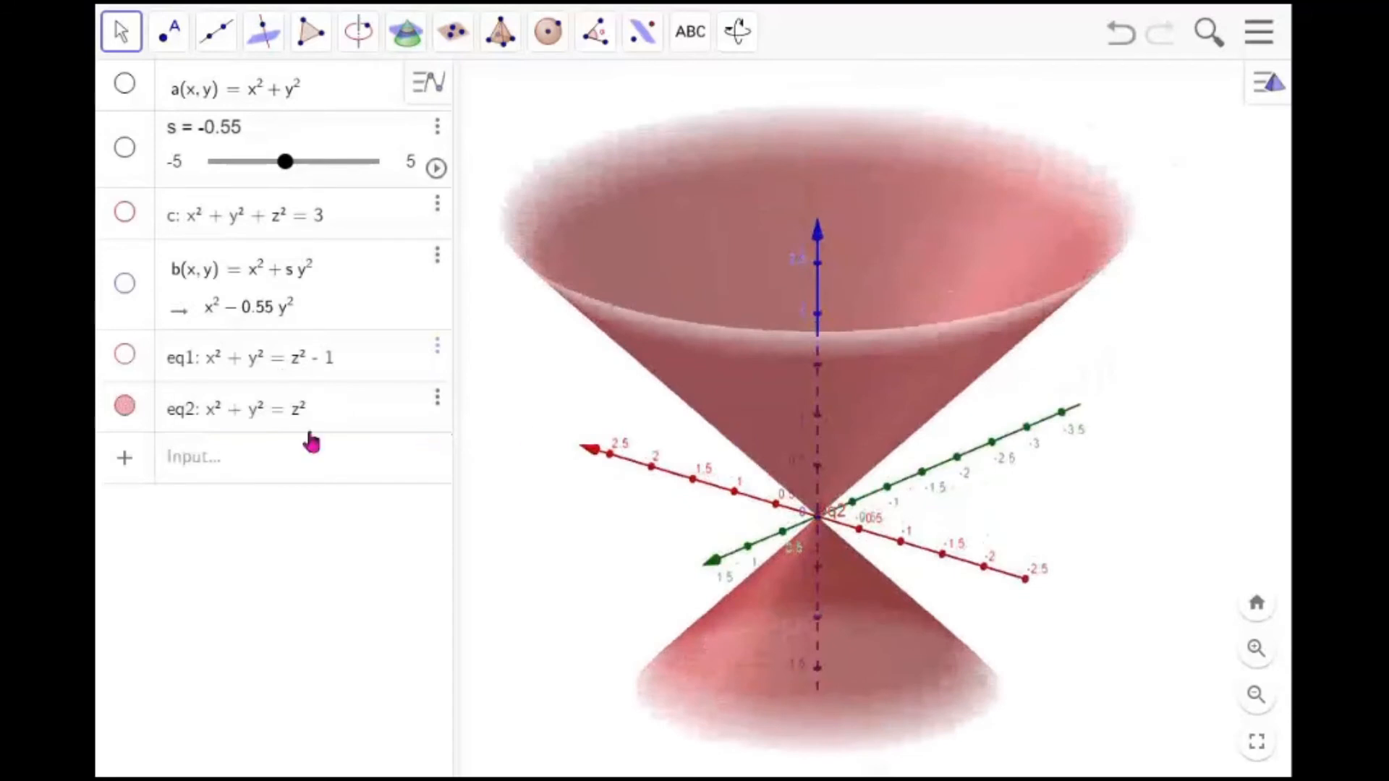
{"action": "left_click", "coordinate": [126, 407]}
{"action": "left_click", "coordinate": [219, 463]}
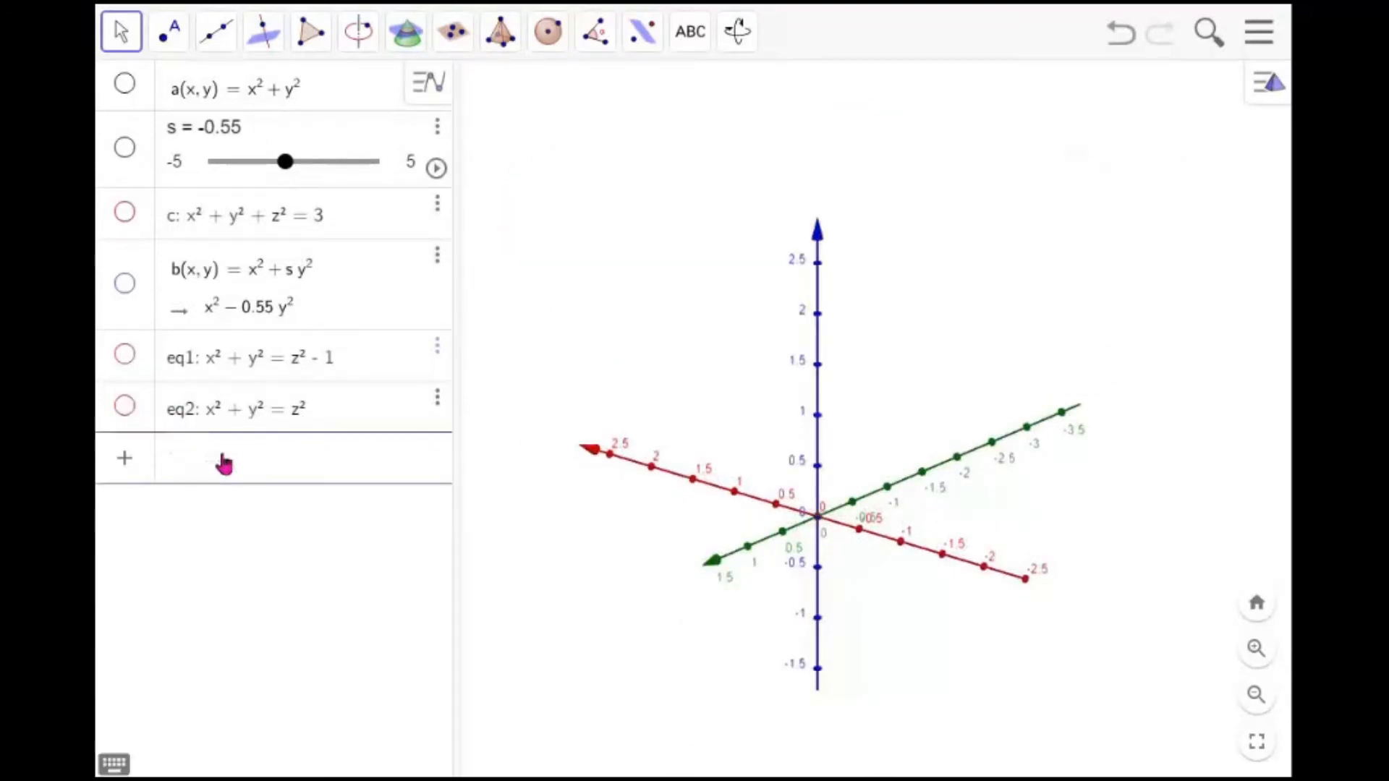
Enter the hyperboloid x^2 + y^2 = z^2 + 1 in the input bar
{"action": "type", "text": "x^2+y^2"}
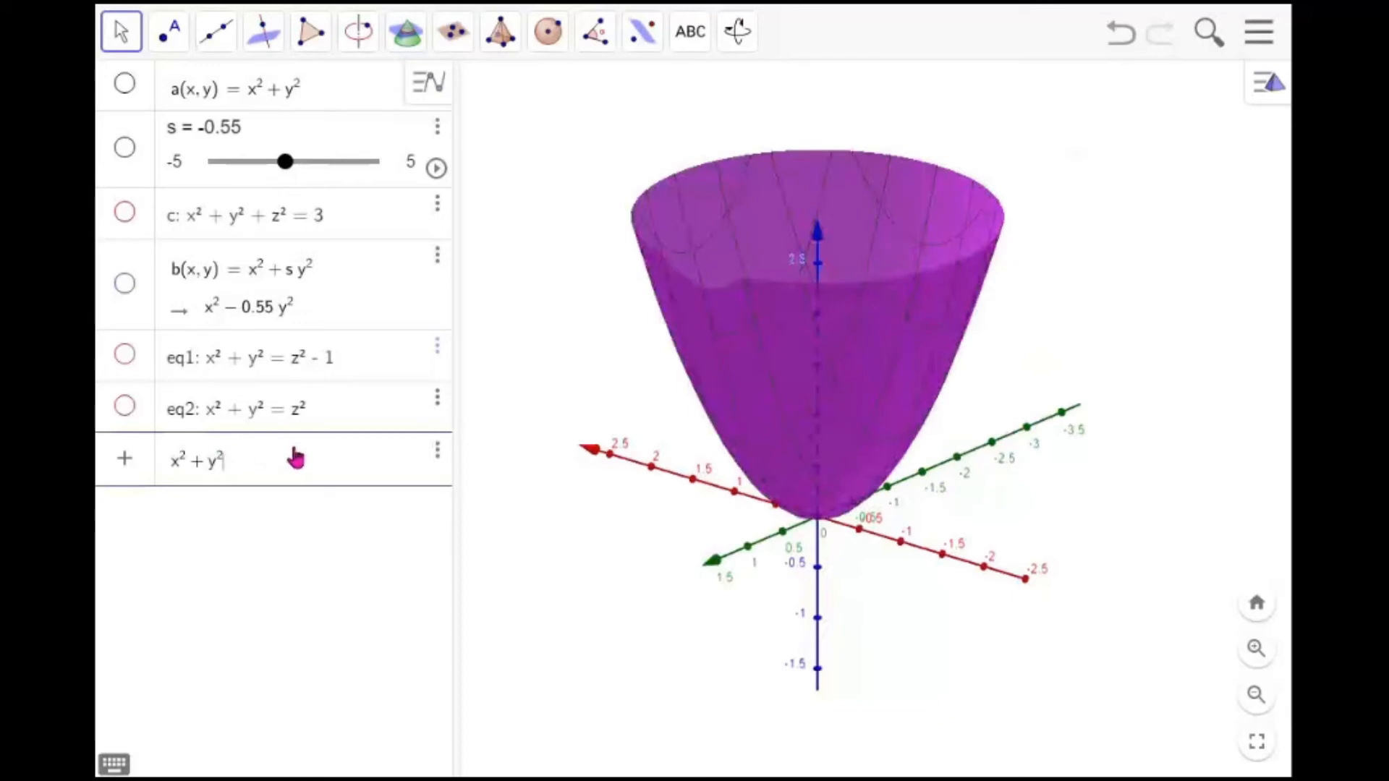
{"action": "type", "text": "=z"}
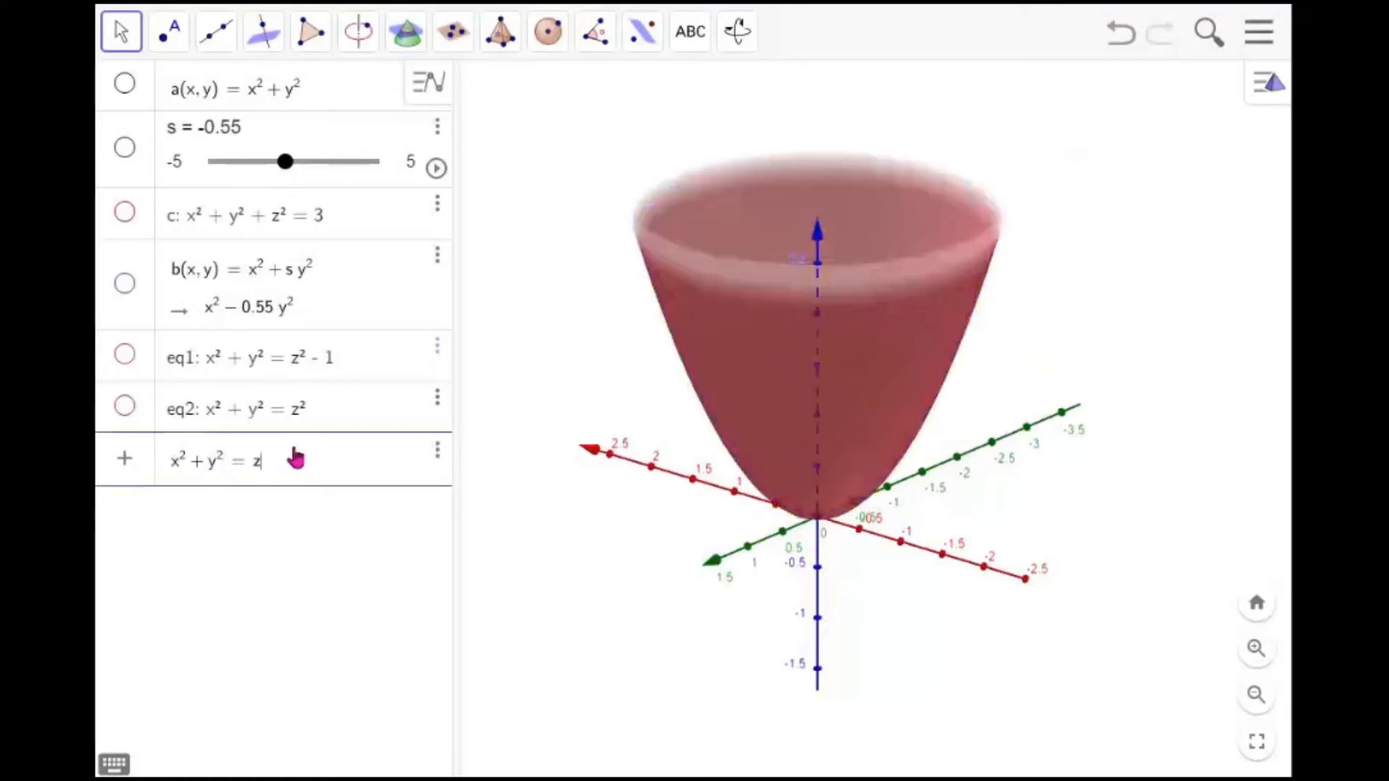
{"action": "type", "text": "^2"}
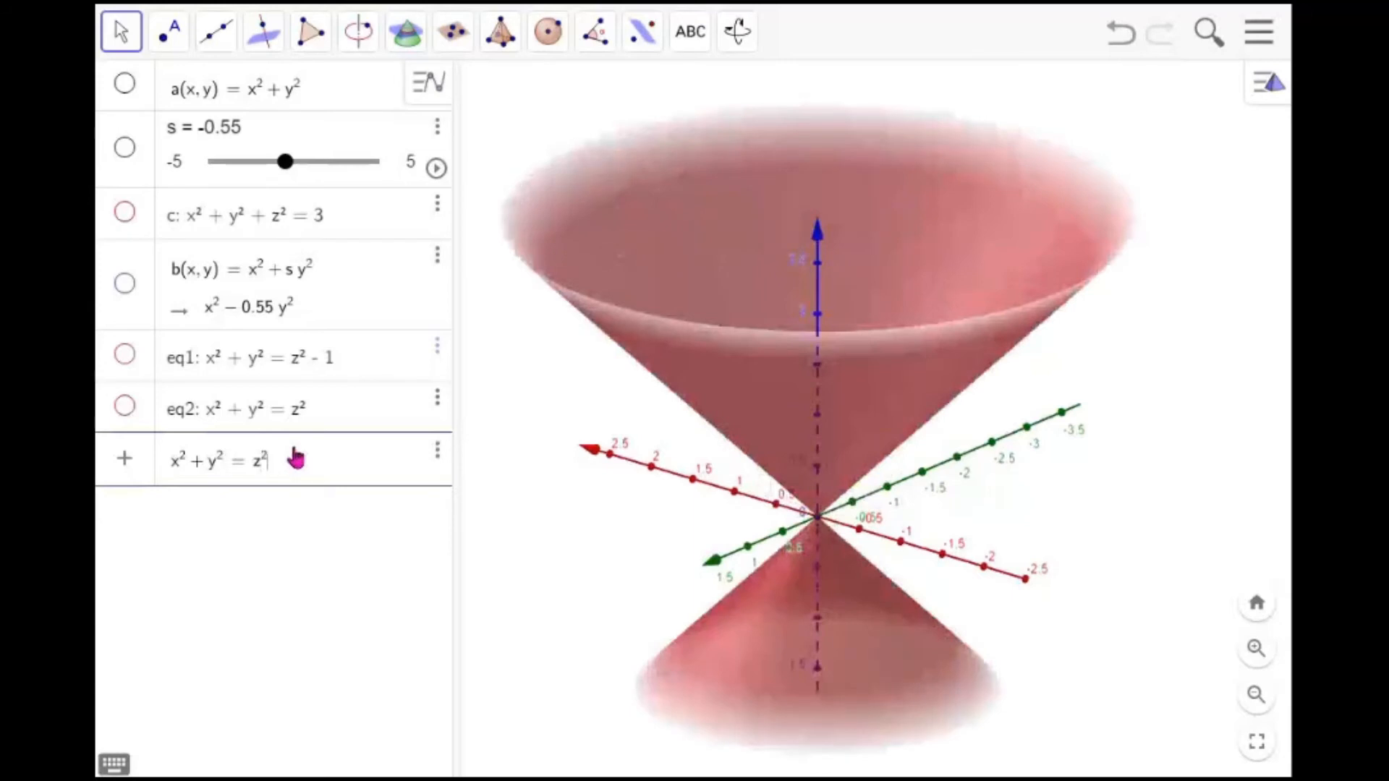
{"action": "type", "text": "+1"}
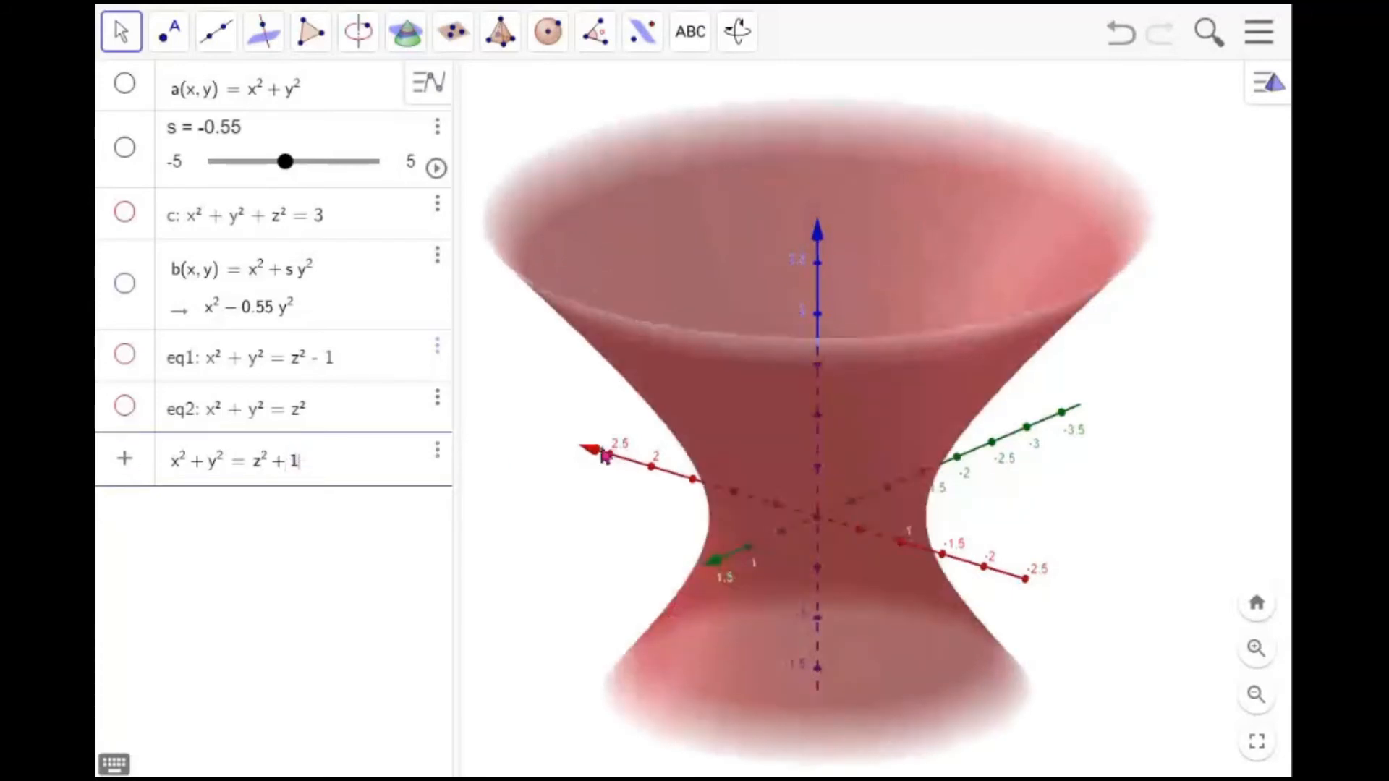
{"action": "key", "text": "Return"}
{"action": "mouse_move", "coordinate": [830, 467]}
{"action": "left_mouse_down"}
{"action": "mouse_move", "coordinate": [834, 515]}
{"action": "mouse_move", "coordinate": [833, 431]}
{"action": "mouse_move", "coordinate": [832, 479]}
{"action": "mouse_move", "coordinate": [832, 458]}
{"action": "left_mouse_up"}
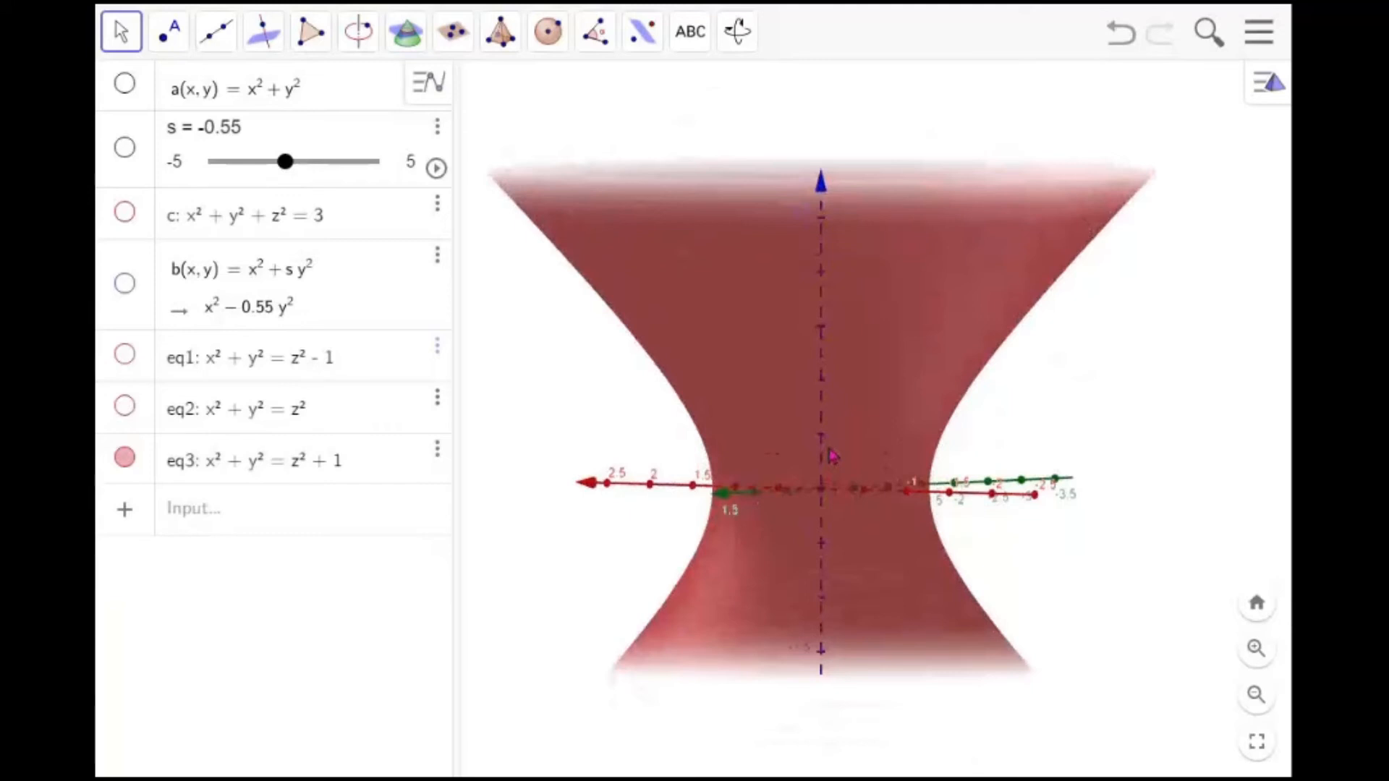
Enter the plane x + y + 5z = 1 in the input bar
{"action": "left_click", "coordinate": [244, 503]}
{"action": "type", "text": "x + y "}
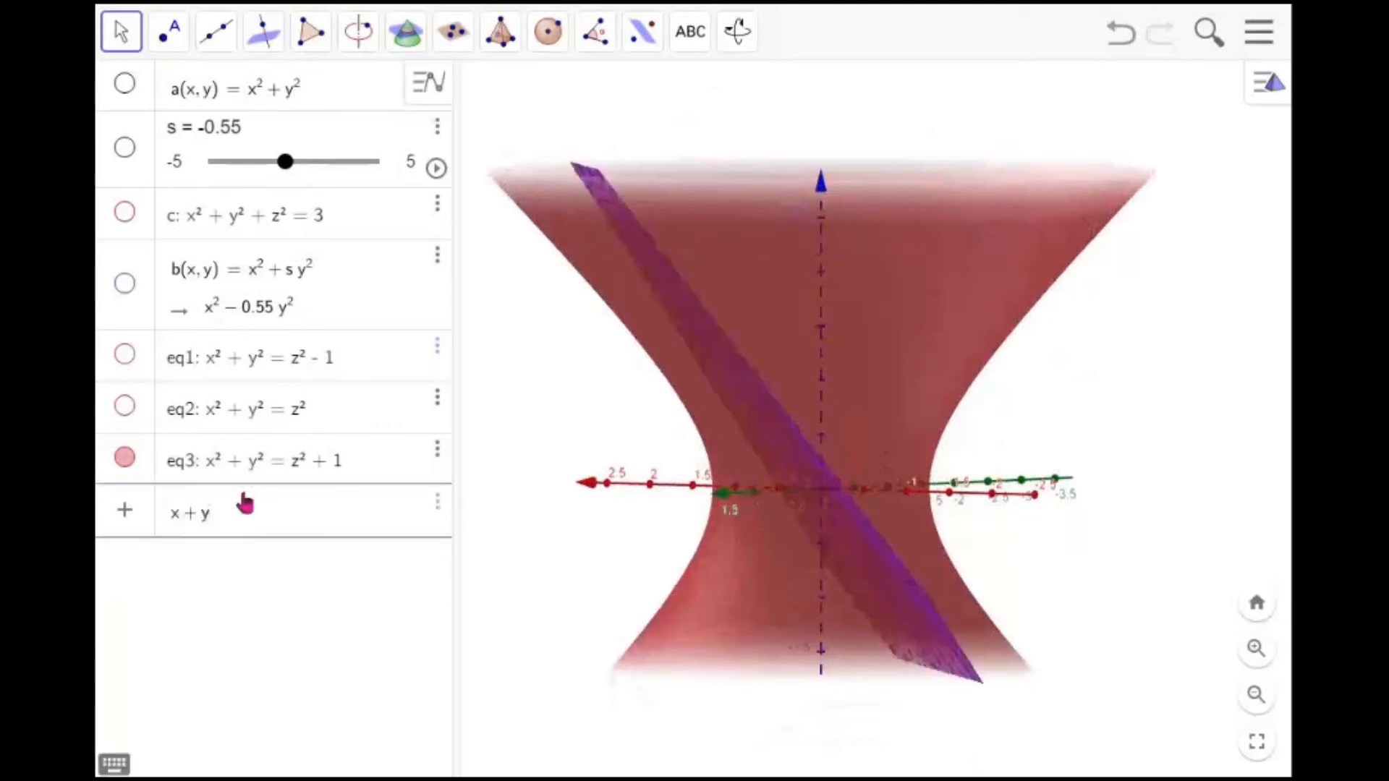
{"action": "type", "text": "+ 5"}
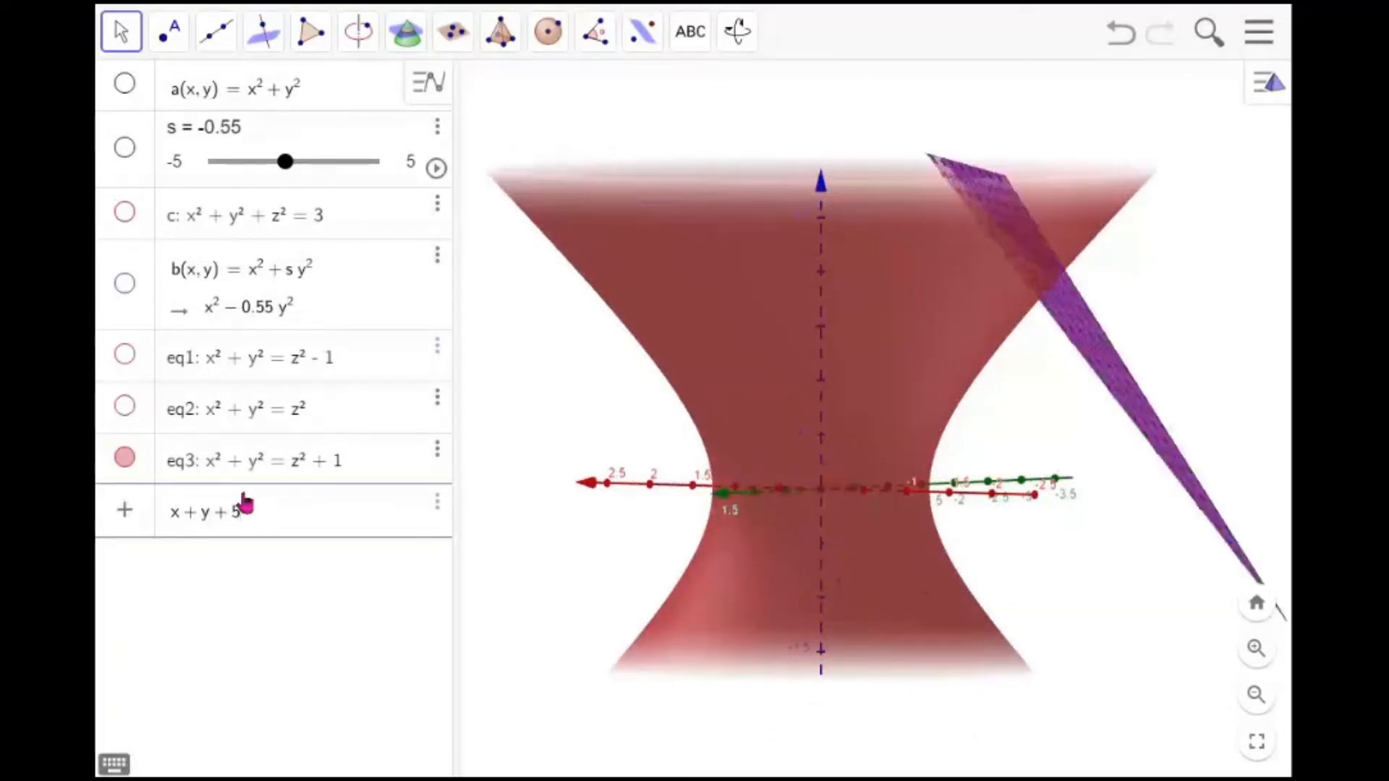
{"action": "type", "text": "z = 1"}
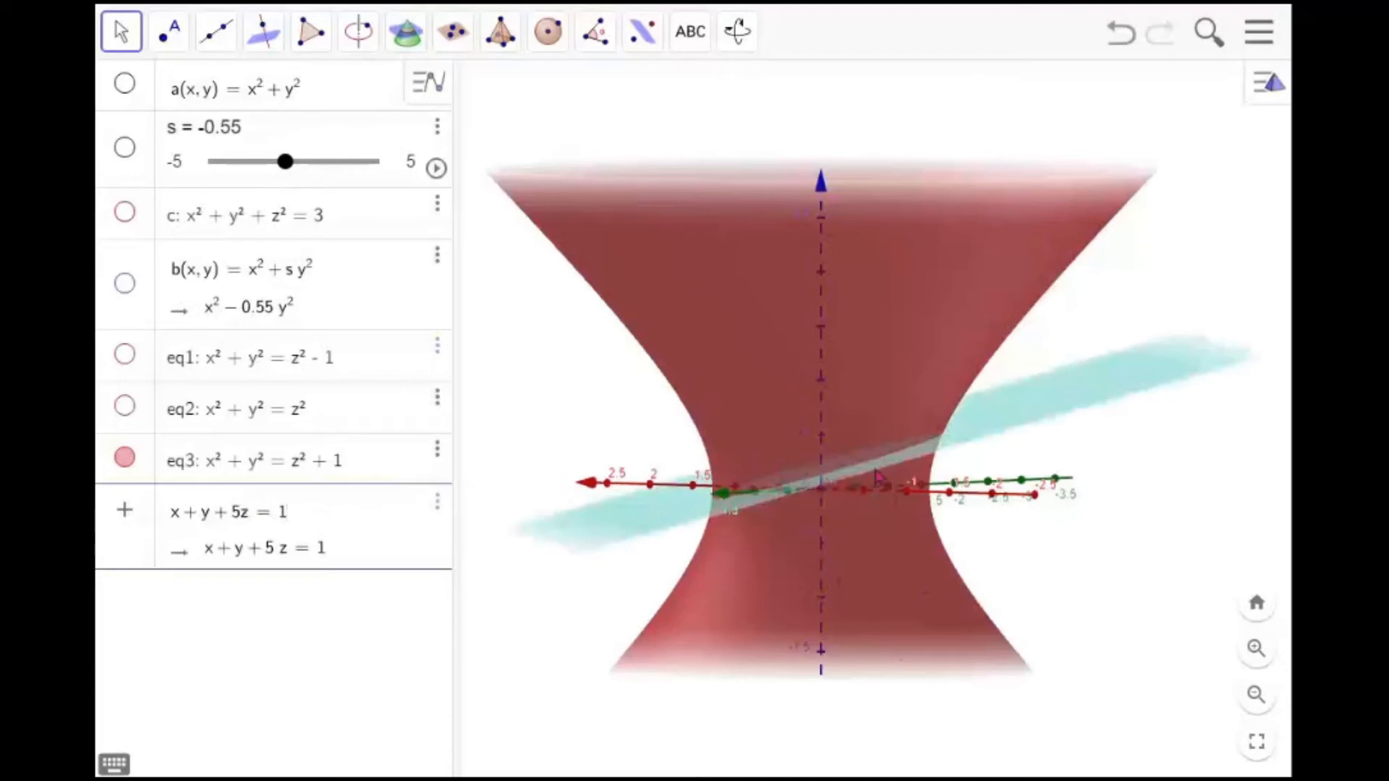
{"action": "mouse_move", "coordinate": [913, 364]}
{"action": "left_mouse_down"}
{"action": "mouse_move", "coordinate": [921, 386]}
{"action": "mouse_move", "coordinate": [917, 369]}
{"action": "left_mouse_up"}
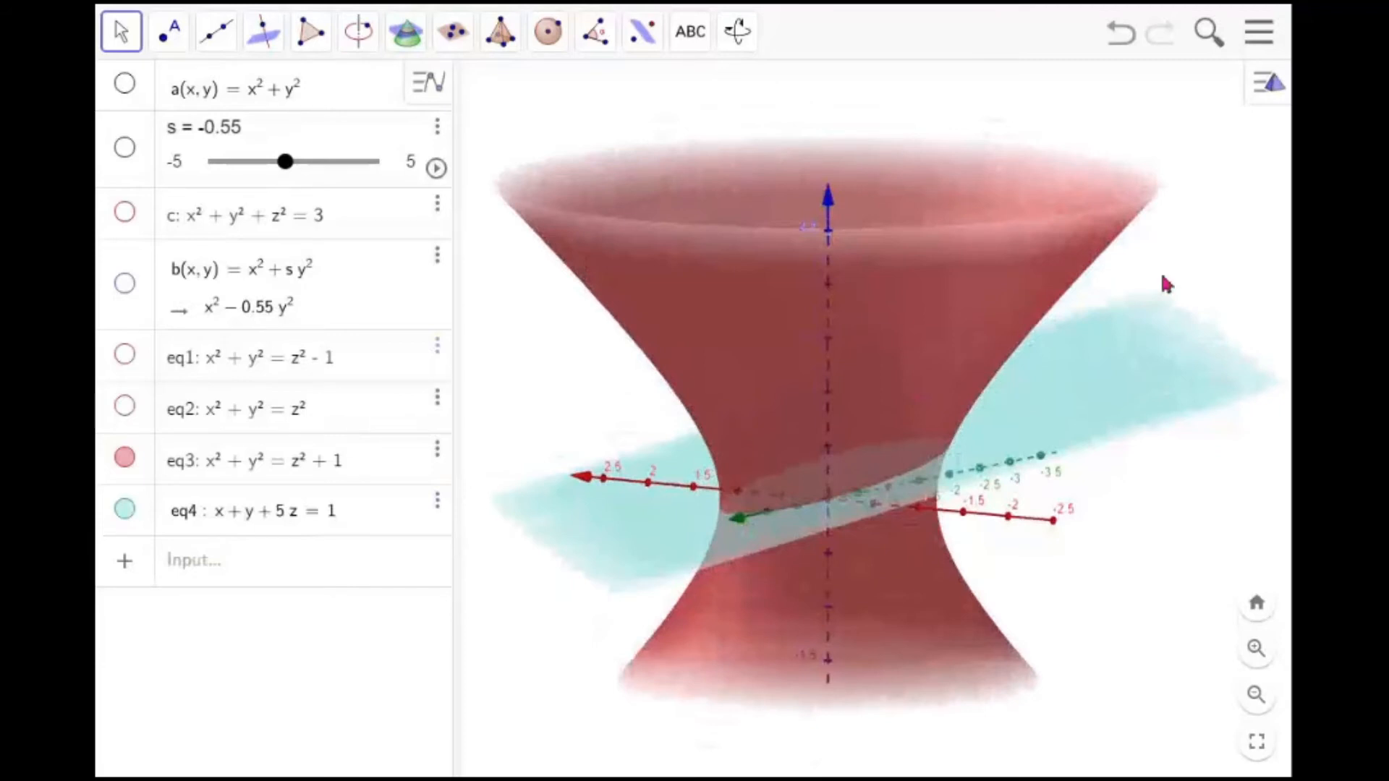
Open the settings of plane eq4 and set its line thickness to 1
{"action": "left_click", "coordinate": [1171, 375]}
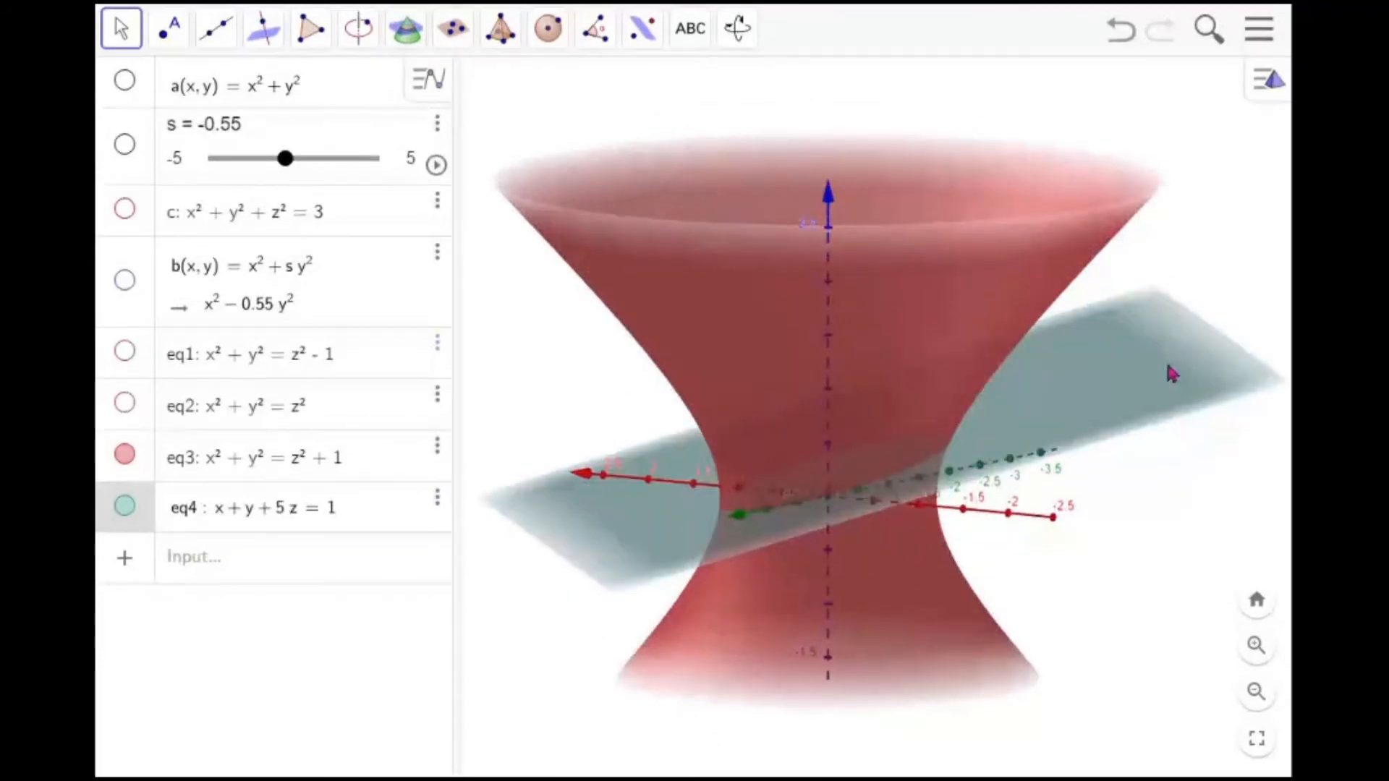
{"action": "right_click", "coordinate": [1171, 374]}
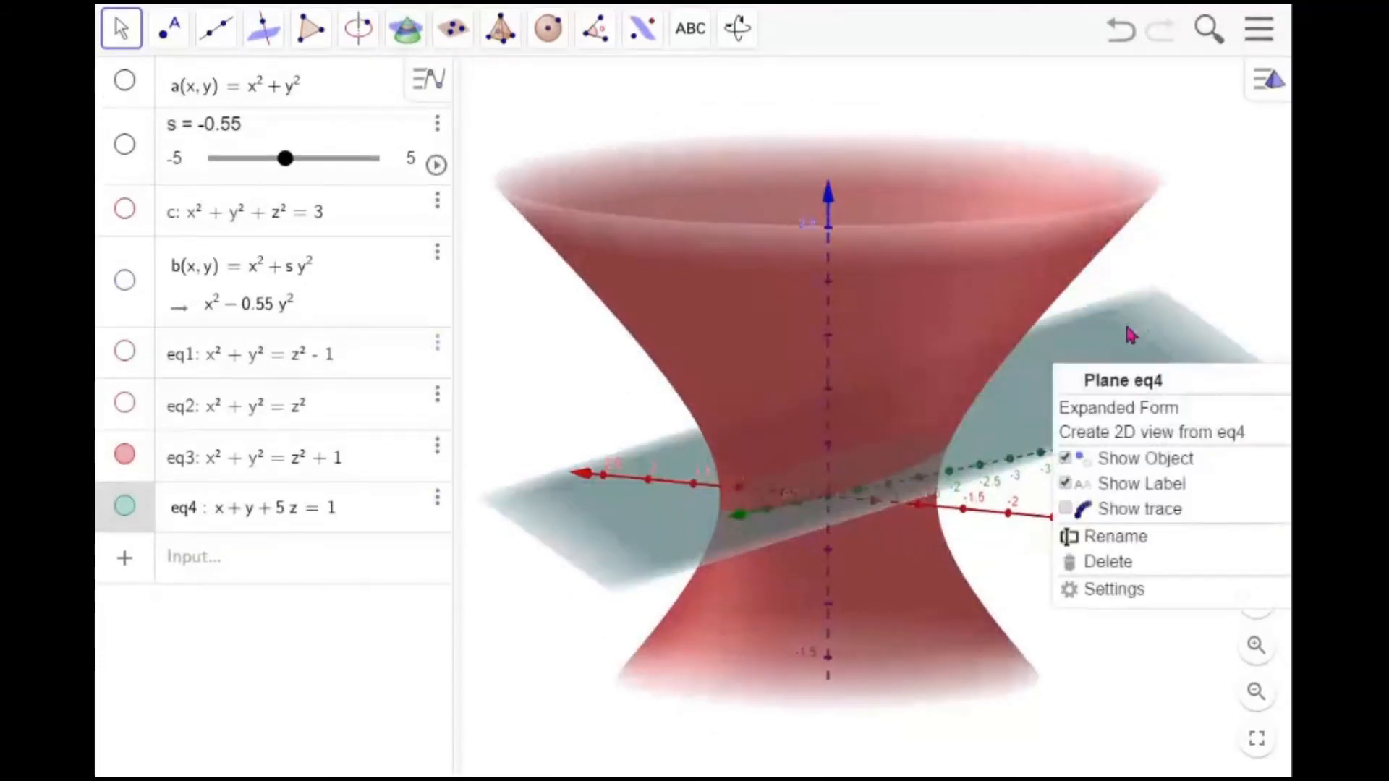
{"action": "left_click", "coordinate": [1131, 591]}
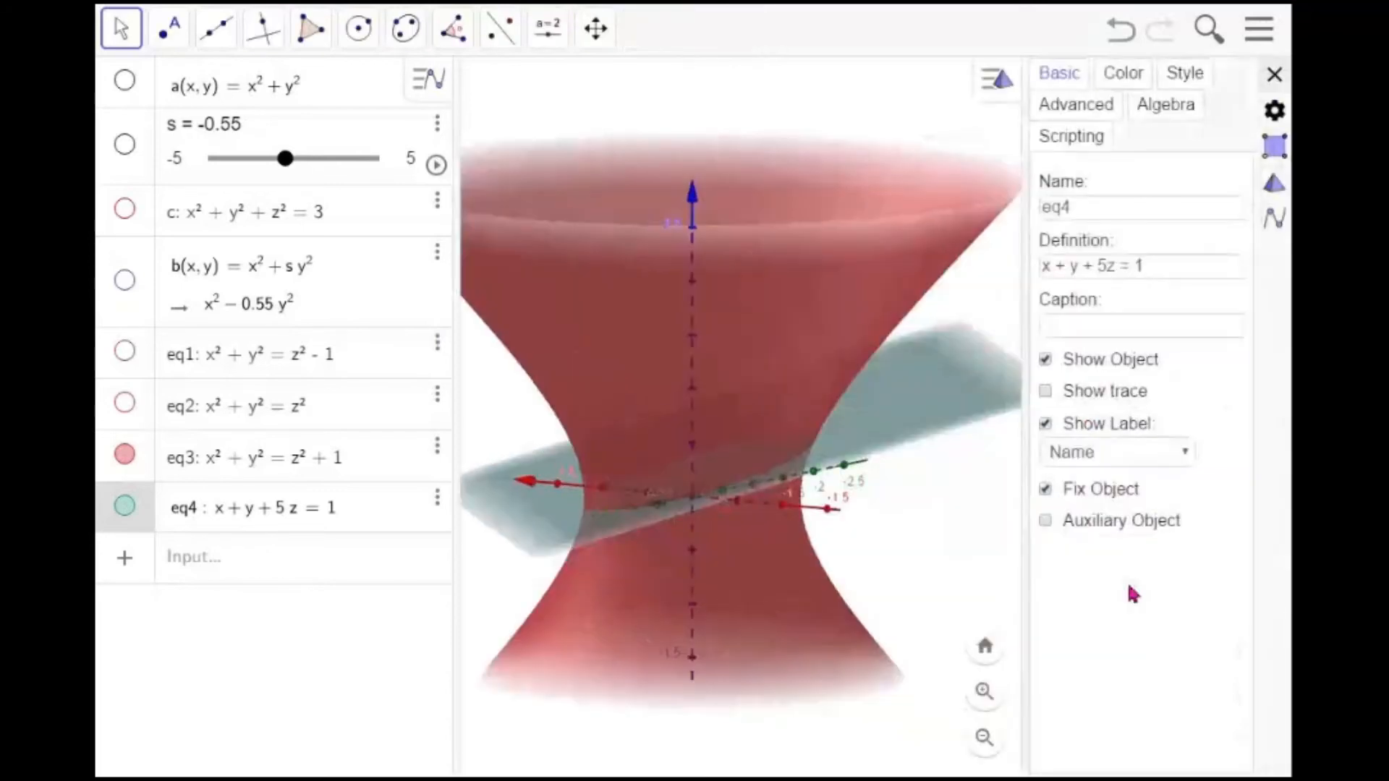
{"action": "left_click", "coordinate": [1184, 81]}
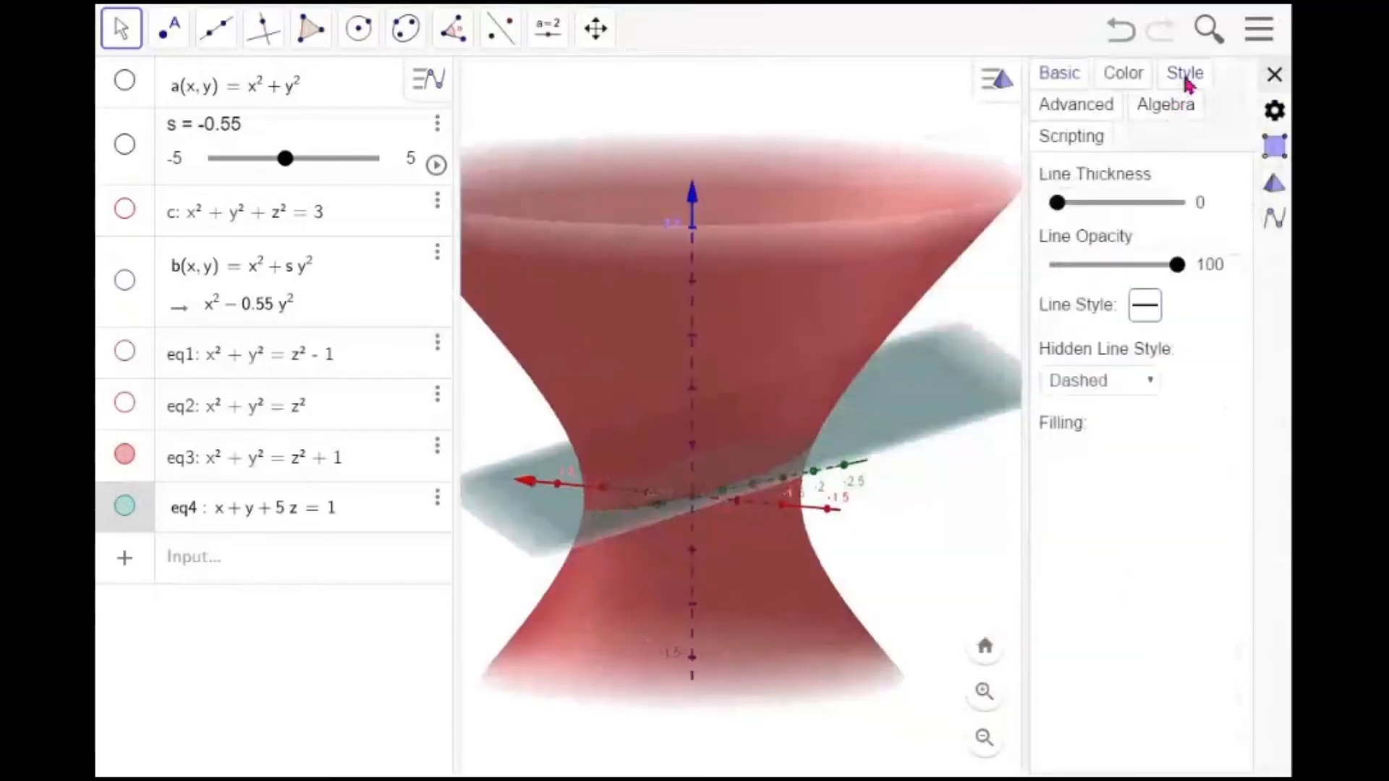
{"action": "left_click_drag", "start_coordinate": [1060, 206], "coordinate": [1073, 217]}
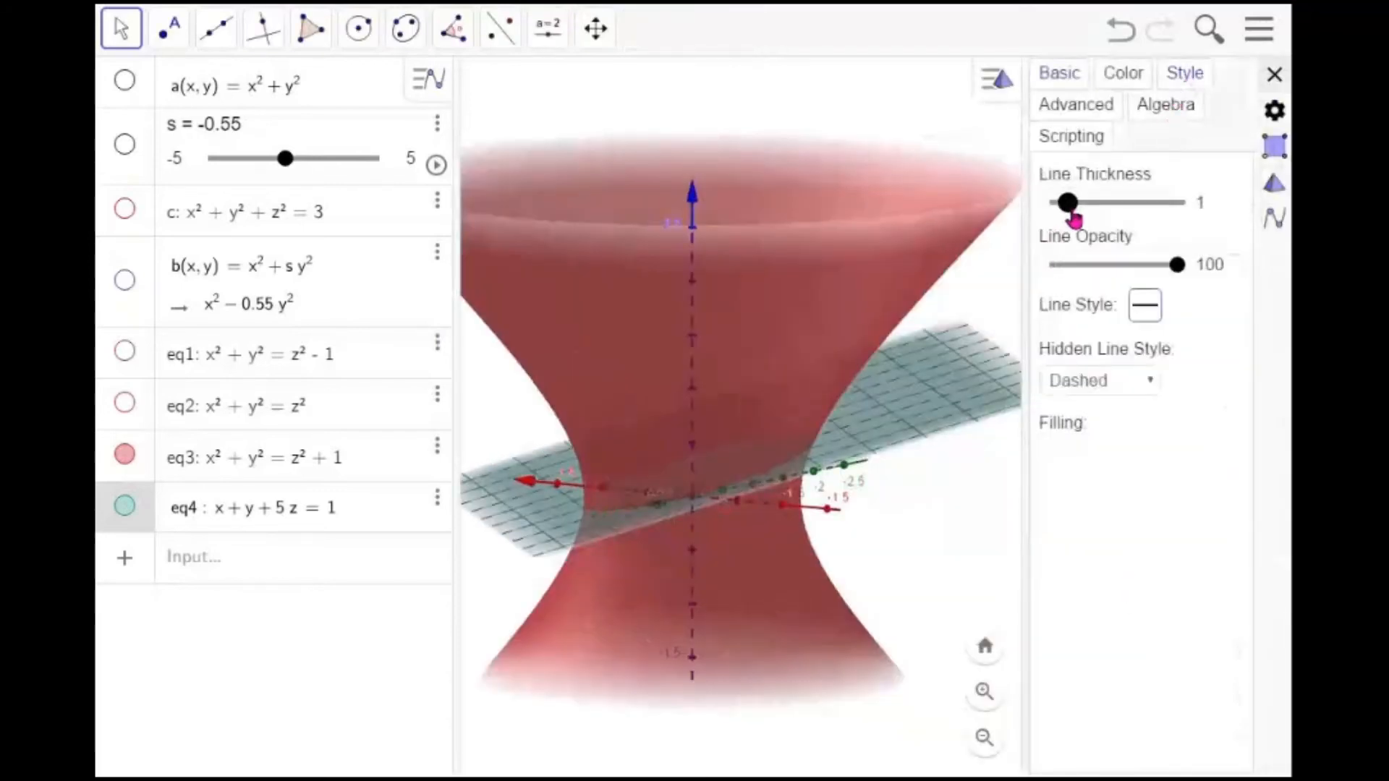
Increase the plane's fill opacity and close the settings
{"action": "left_click", "coordinate": [1120, 81]}
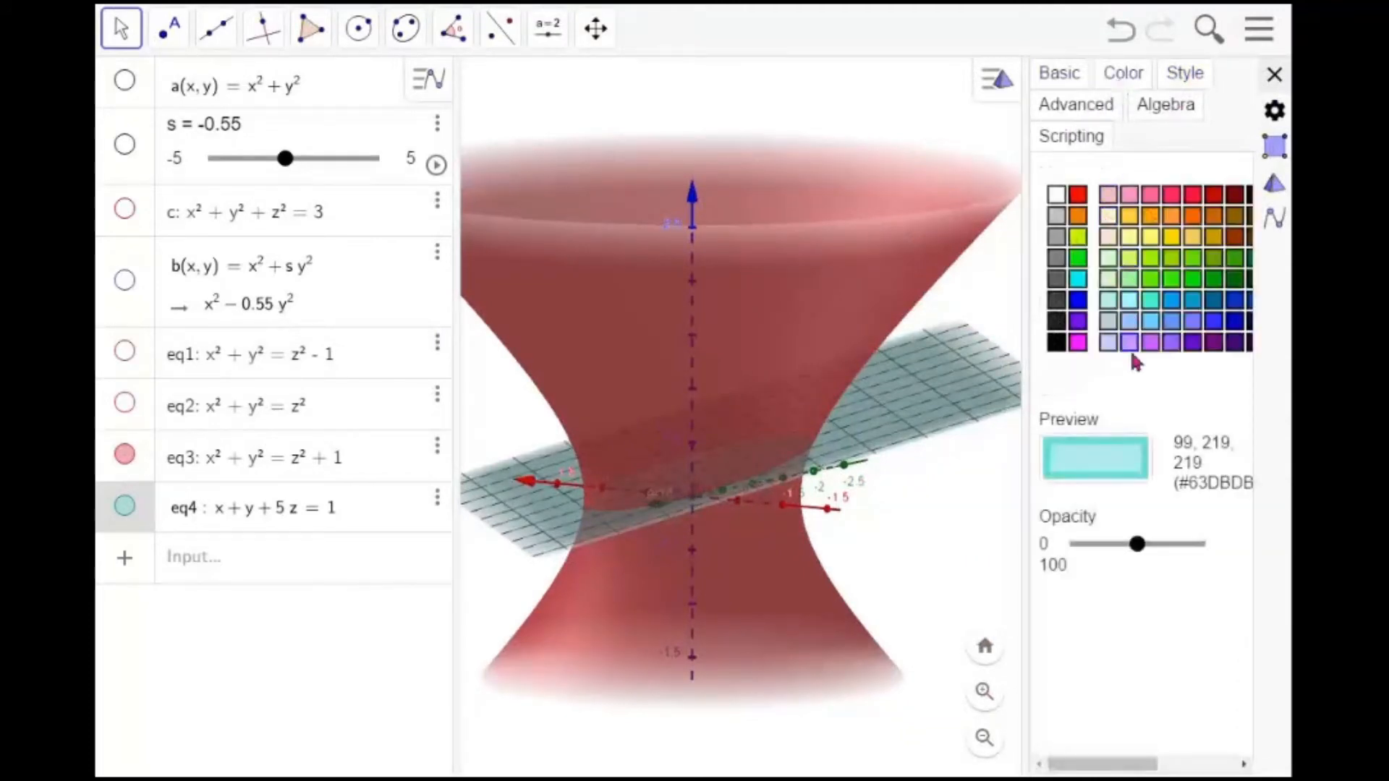
{"action": "left_click_drag", "start_coordinate": [1142, 551], "coordinate": [1174, 551]}
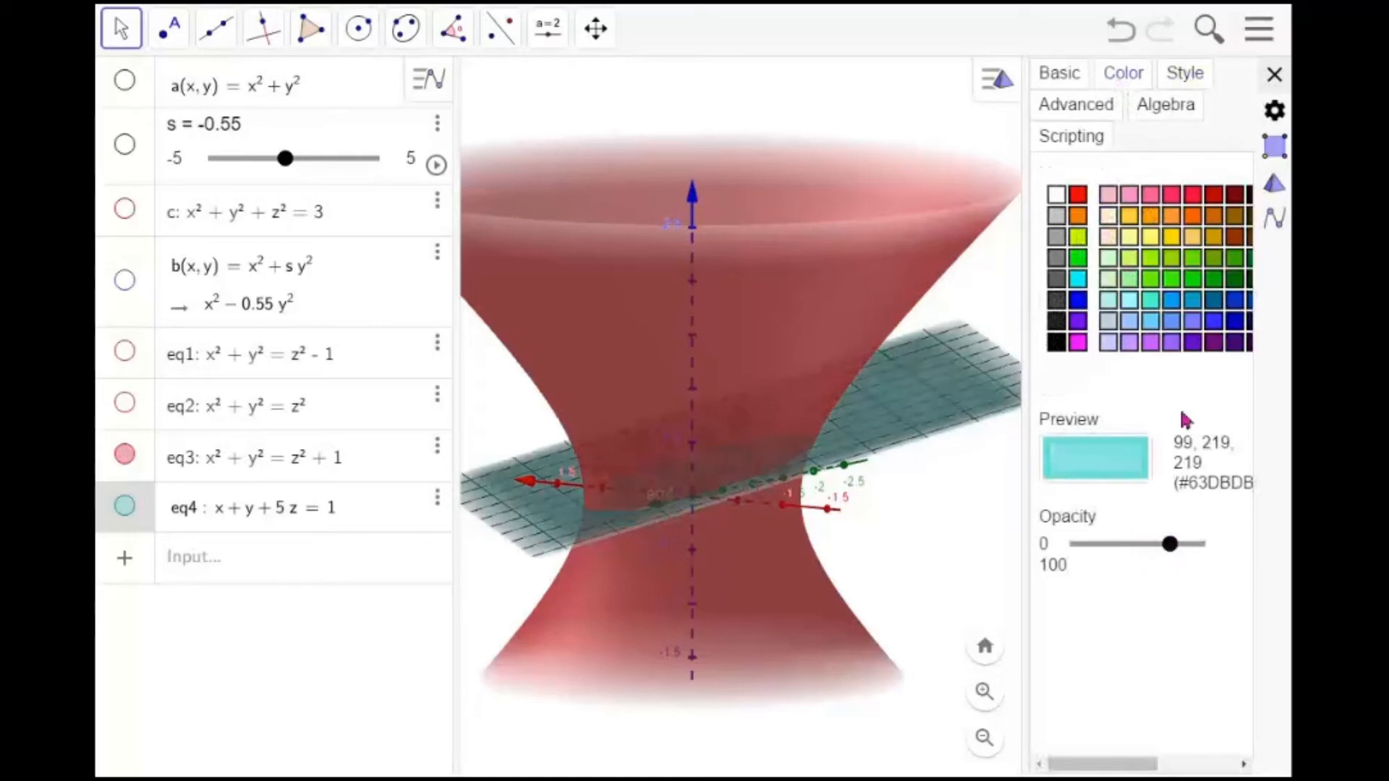
{"action": "left_click", "coordinate": [1275, 75]}
{"action": "mouse_move", "coordinate": [1089, 427]}
{"action": "left_mouse_down"}
{"action": "mouse_move", "coordinate": [1071, 405]}
{"action": "mouse_move", "coordinate": [1085, 378]}
{"action": "mouse_move", "coordinate": [1100, 488]}
{"action": "mouse_move", "coordinate": [1096, 373]}
{"action": "mouse_move", "coordinate": [1087, 406]}
{"action": "left_mouse_up"}
{"action": "left_click", "coordinate": [1087, 406]}
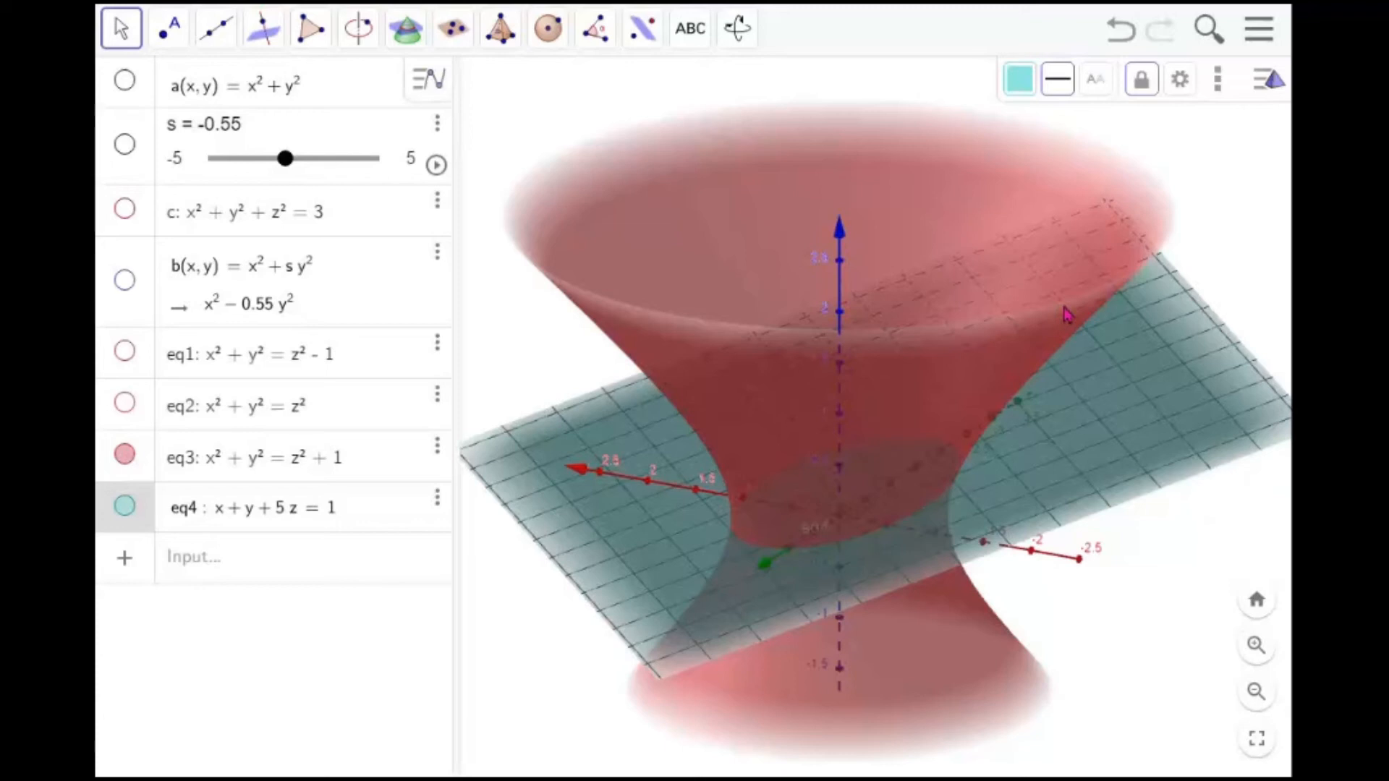
Resize the Graphics view beside the 3D Graphics view in the new layout
{"action": "mouse_move", "coordinate": [1016, 405]}
{"action": "left_mouse_down"}
{"action": "mouse_move", "coordinate": [1042, 363]}
{"action": "mouse_move", "coordinate": [1023, 456]}
{"action": "mouse_move", "coordinate": [933, 461]}
{"action": "mouse_move", "coordinate": [931, 375]}
{"action": "mouse_move", "coordinate": [1018, 375]}
{"action": "mouse_move", "coordinate": [1027, 463]}
{"action": "mouse_move", "coordinate": [1027, 387]}
{"action": "mouse_move", "coordinate": [1000, 388]}
{"action": "left_mouse_up"}
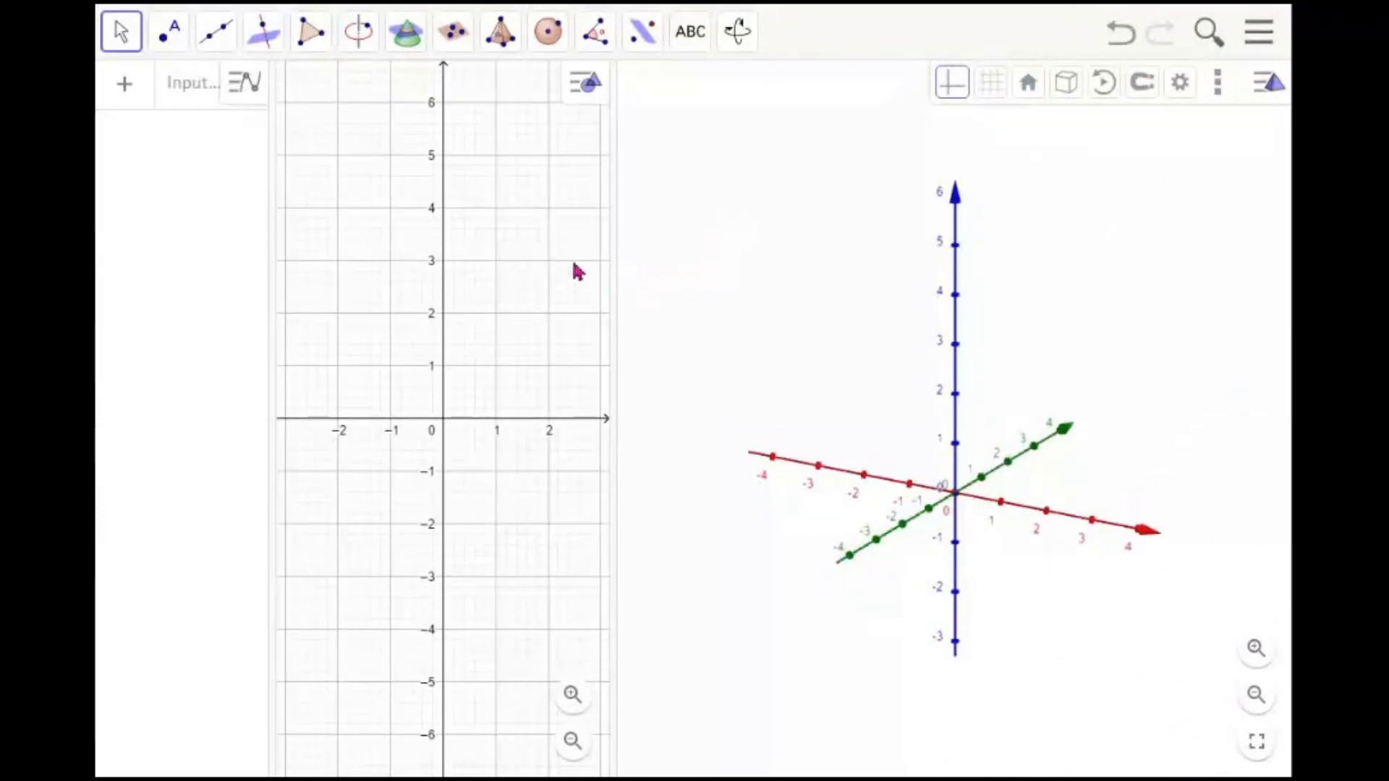
{"action": "left_click_drag", "start_coordinate": [612, 282], "coordinate": [642, 285]}
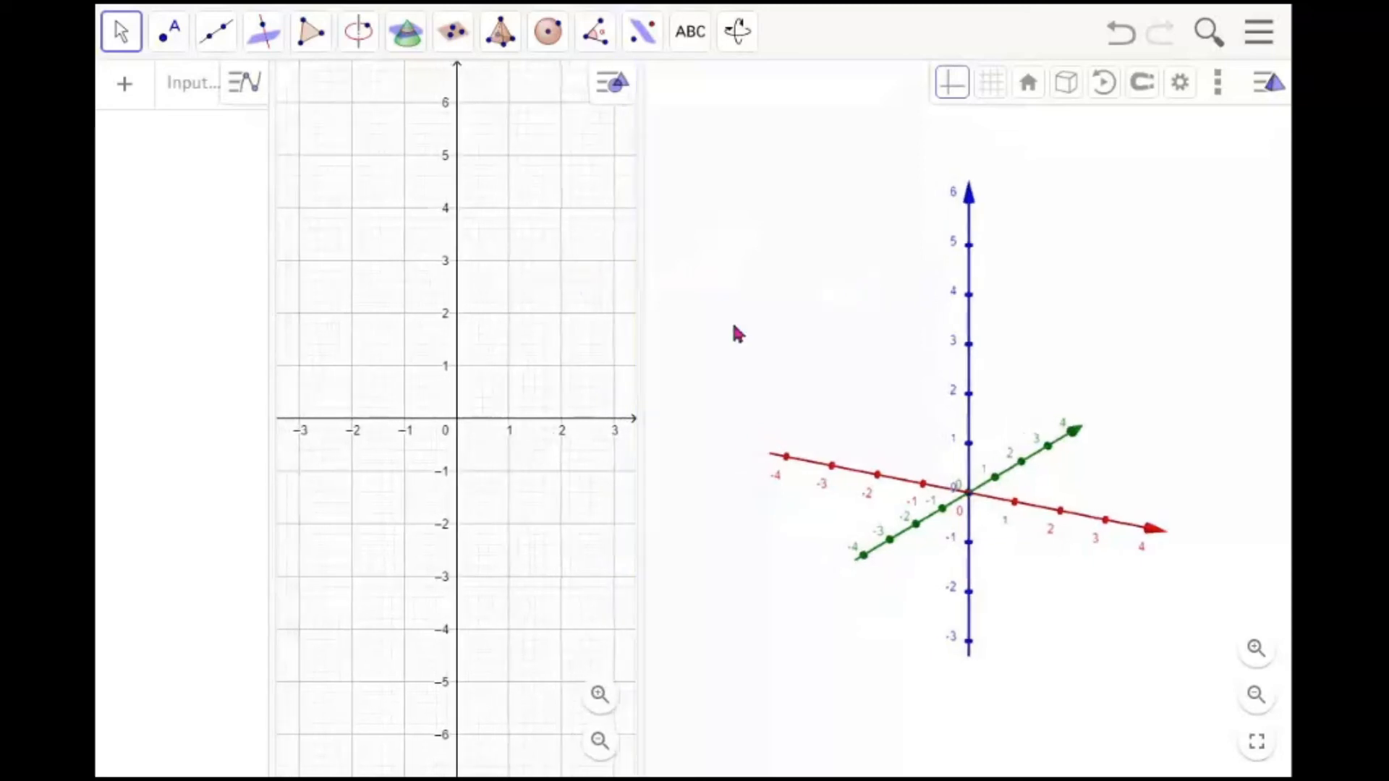
{"action": "left_click", "coordinate": [1259, 43]}
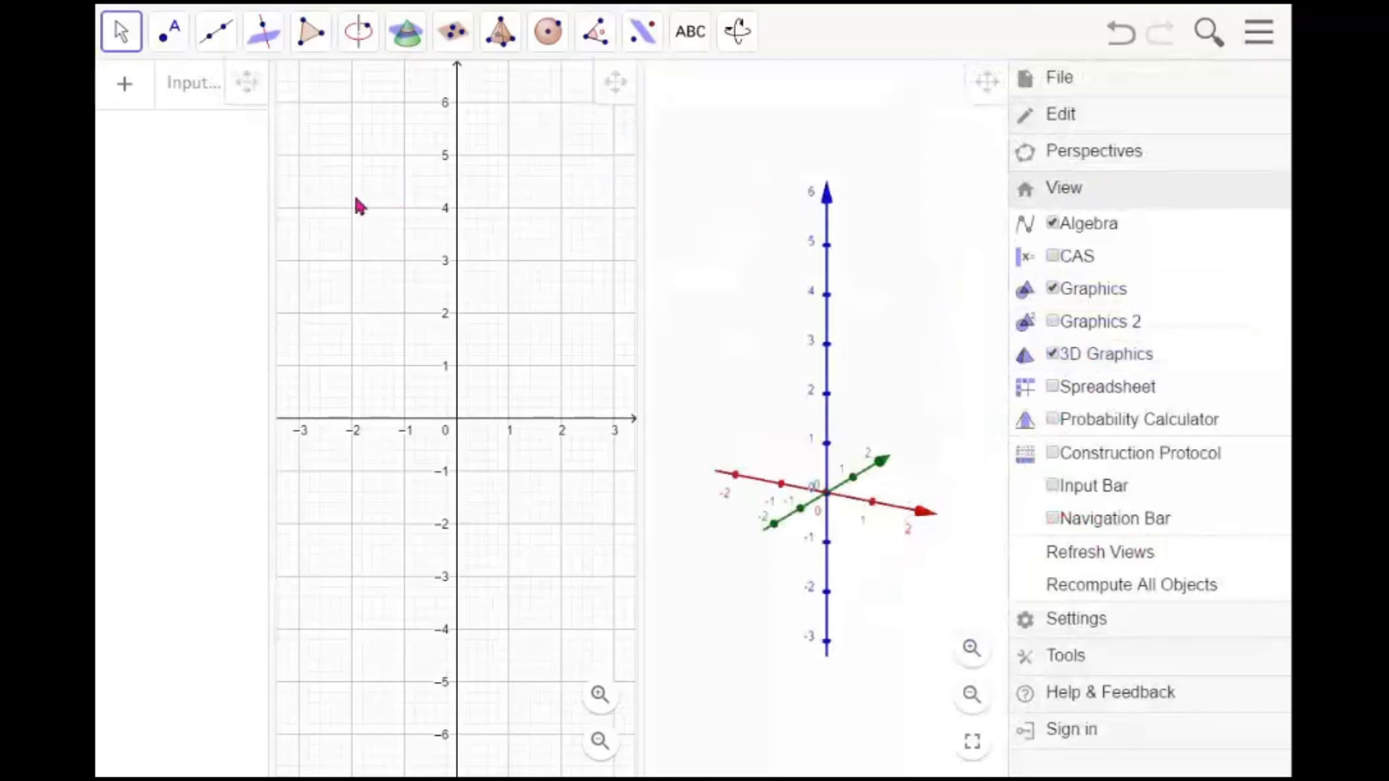
{"action": "left_click", "coordinate": [401, 205]}
{"action": "mouse_move", "coordinate": [642, 206]}
{"action": "left_mouse_down"}
{"action": "mouse_move", "coordinate": [692, 215]}
{"action": "mouse_move", "coordinate": [662, 217]}
{"action": "left_mouse_up"}
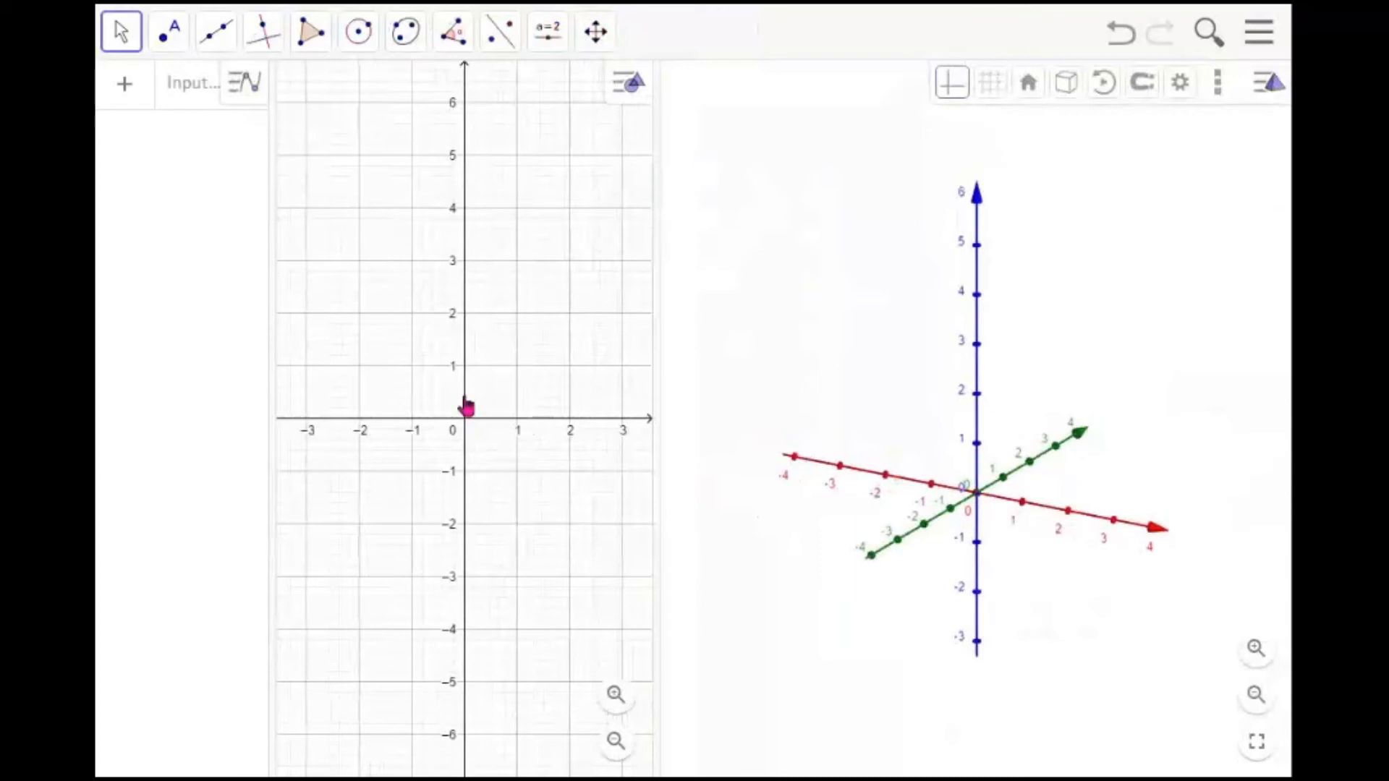
Draw a rectangle polygon with vertices (0, 0), (0, 3), (2, 3) and (2, 0) in the Graphics view
{"action": "left_click", "coordinate": [311, 37]}
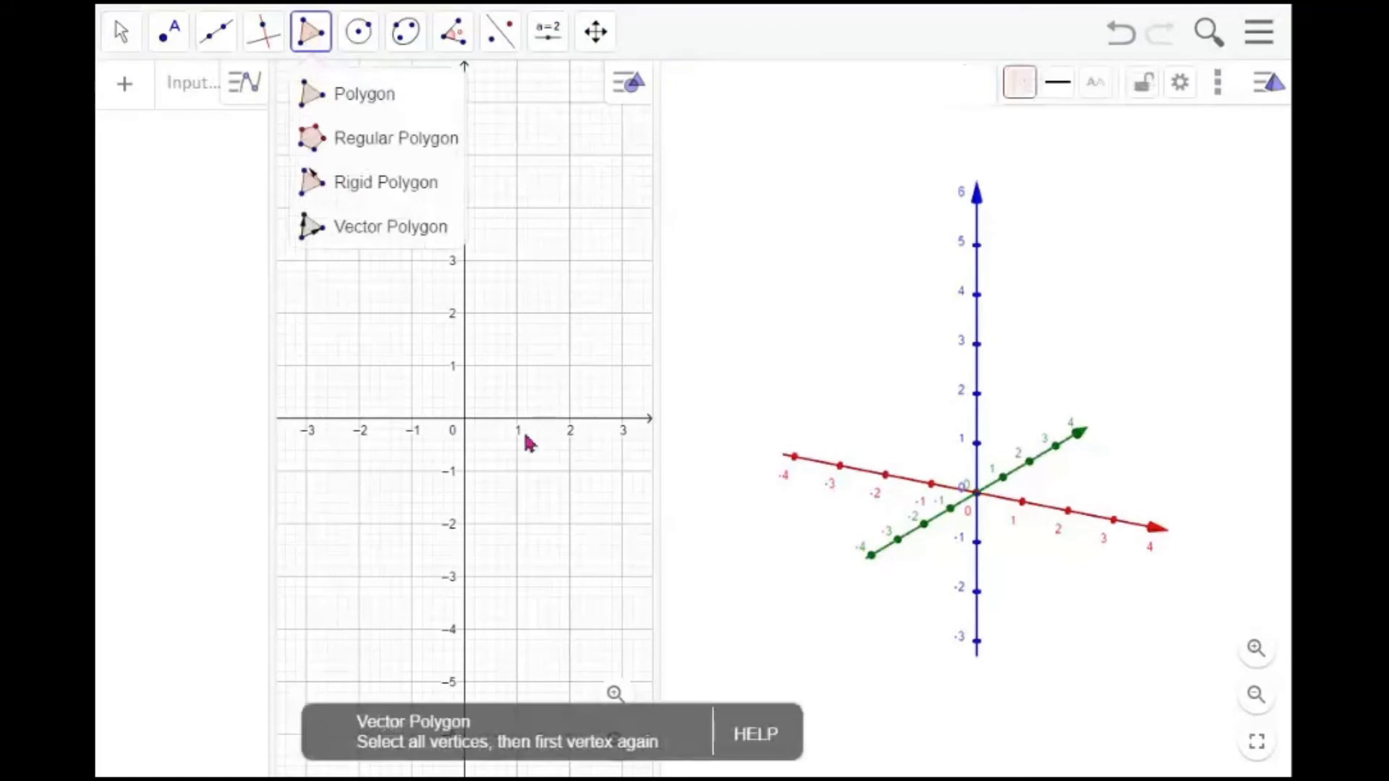
{"action": "left_click", "coordinate": [464, 420]}
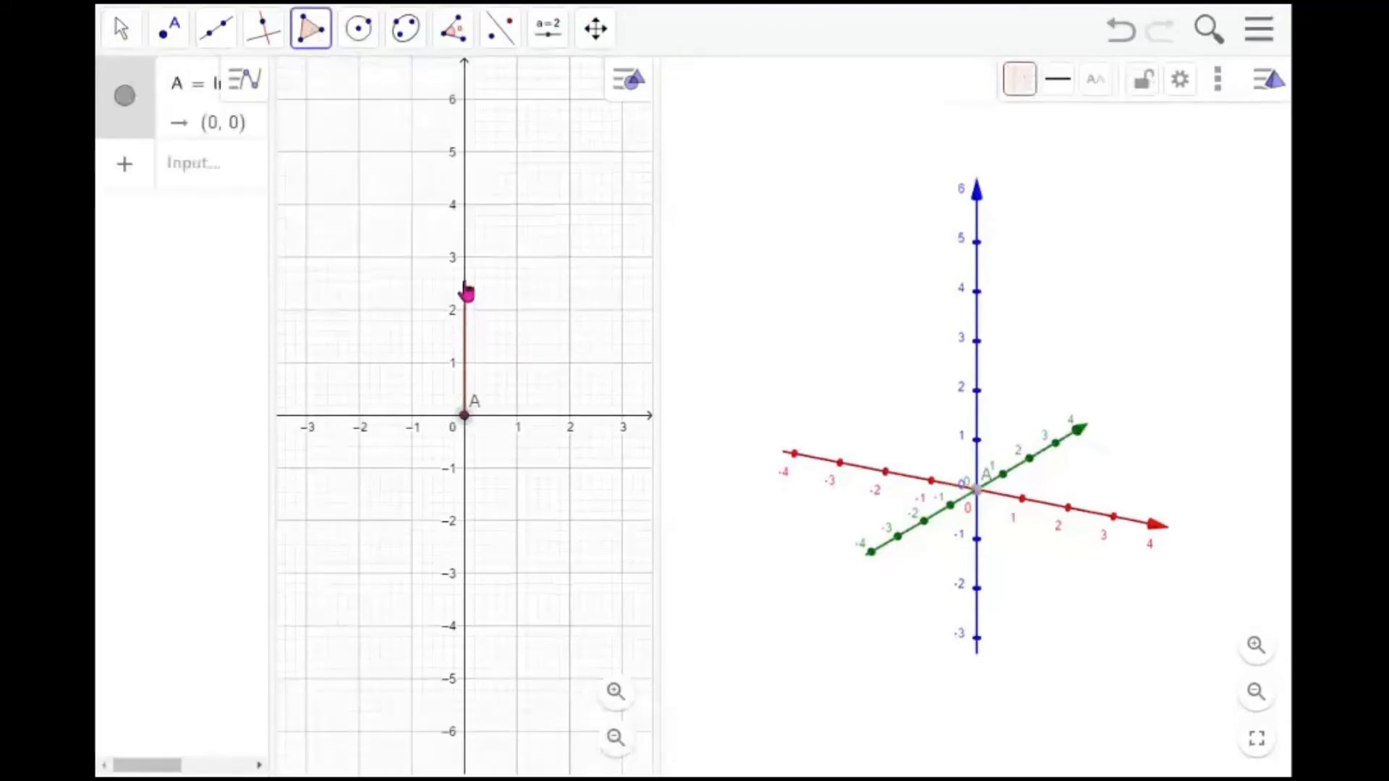
{"action": "left_click", "coordinate": [464, 257]}
{"action": "left_click", "coordinate": [570, 258]}
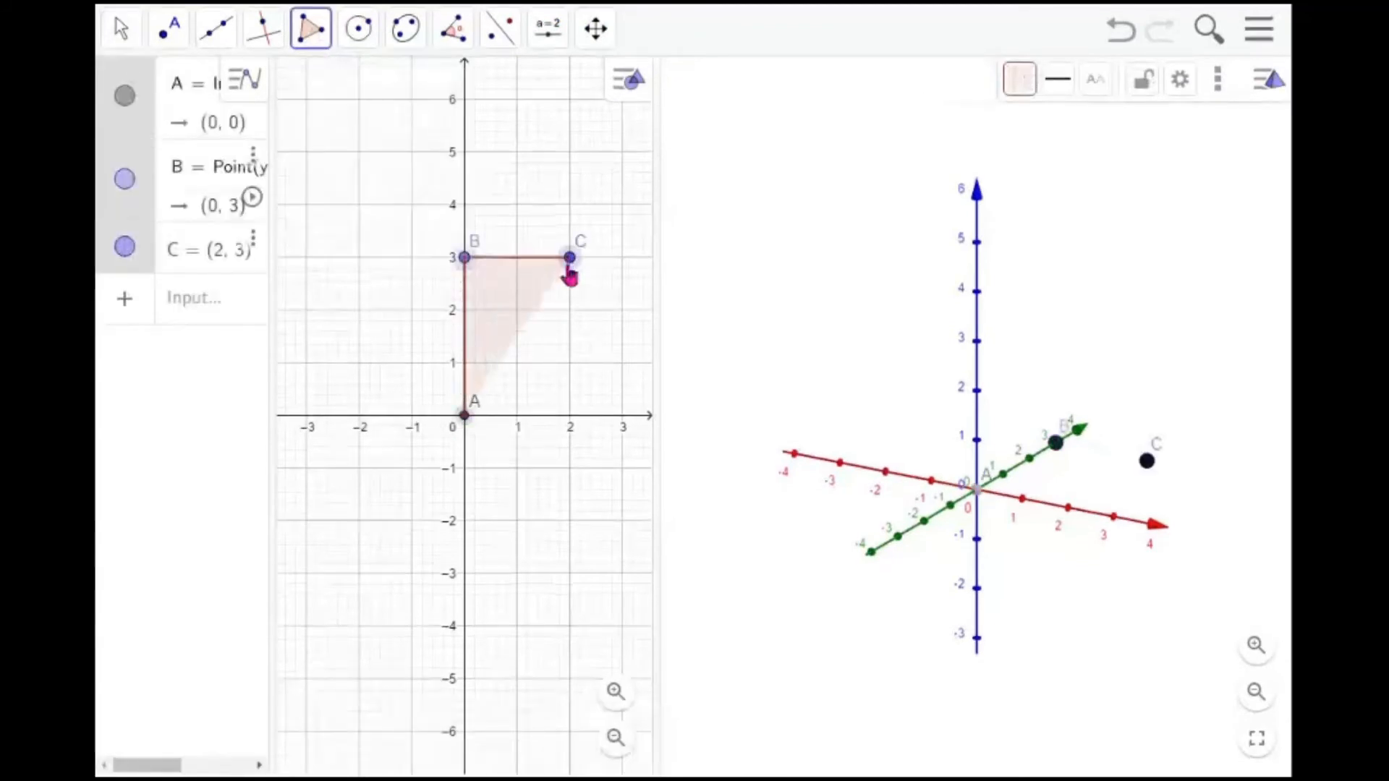
{"action": "left_click", "coordinate": [571, 418]}
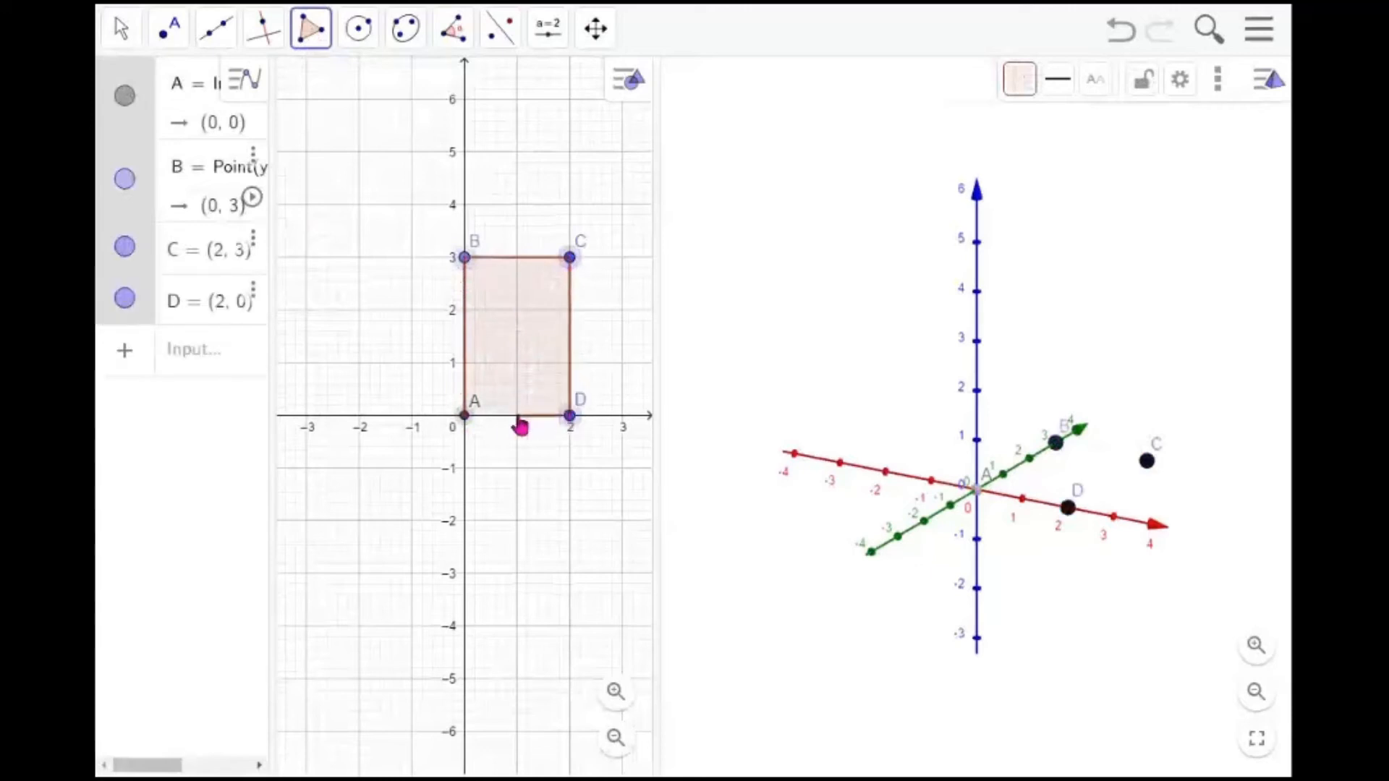
{"action": "left_click", "coordinate": [467, 421]}
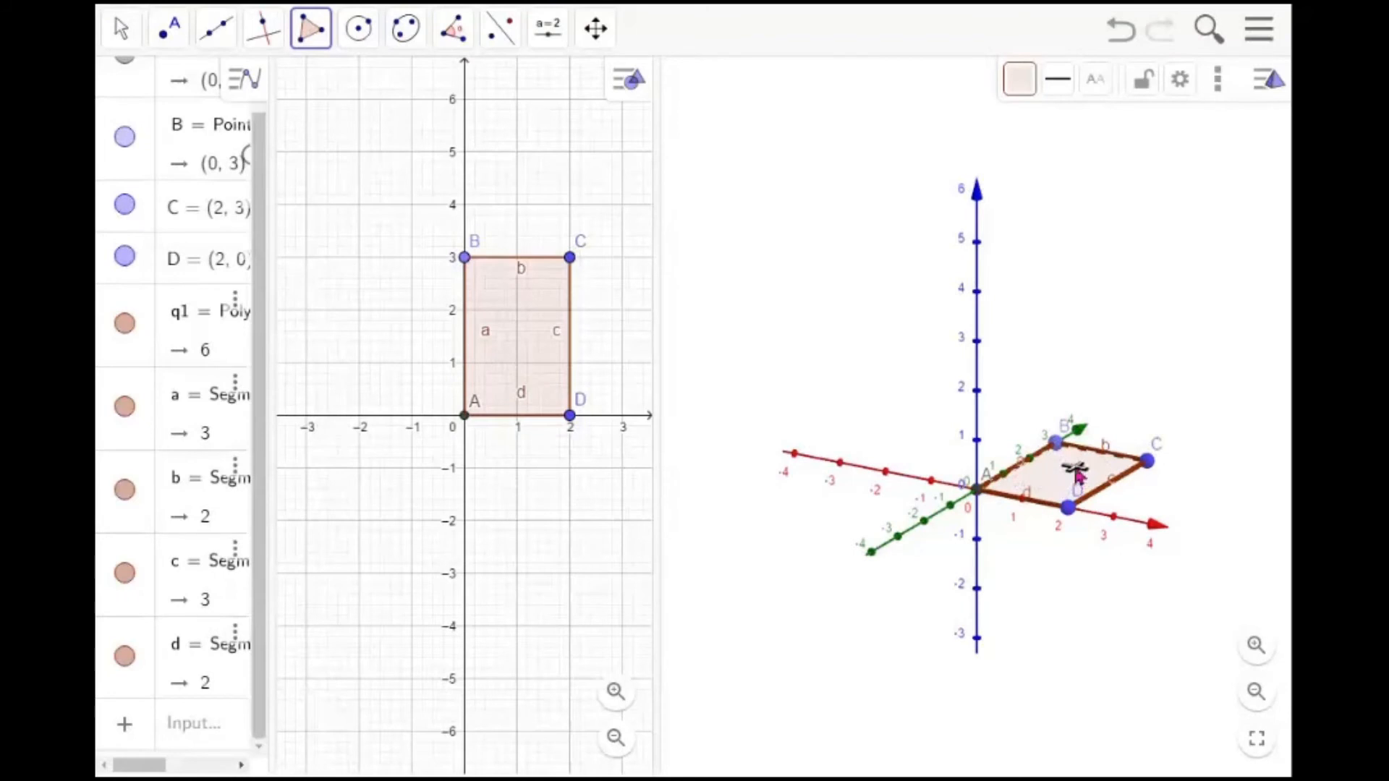
Build a prism on the rectangle with its top point on the z-axis at about height 4
{"action": "left_click", "coordinate": [1076, 338]}
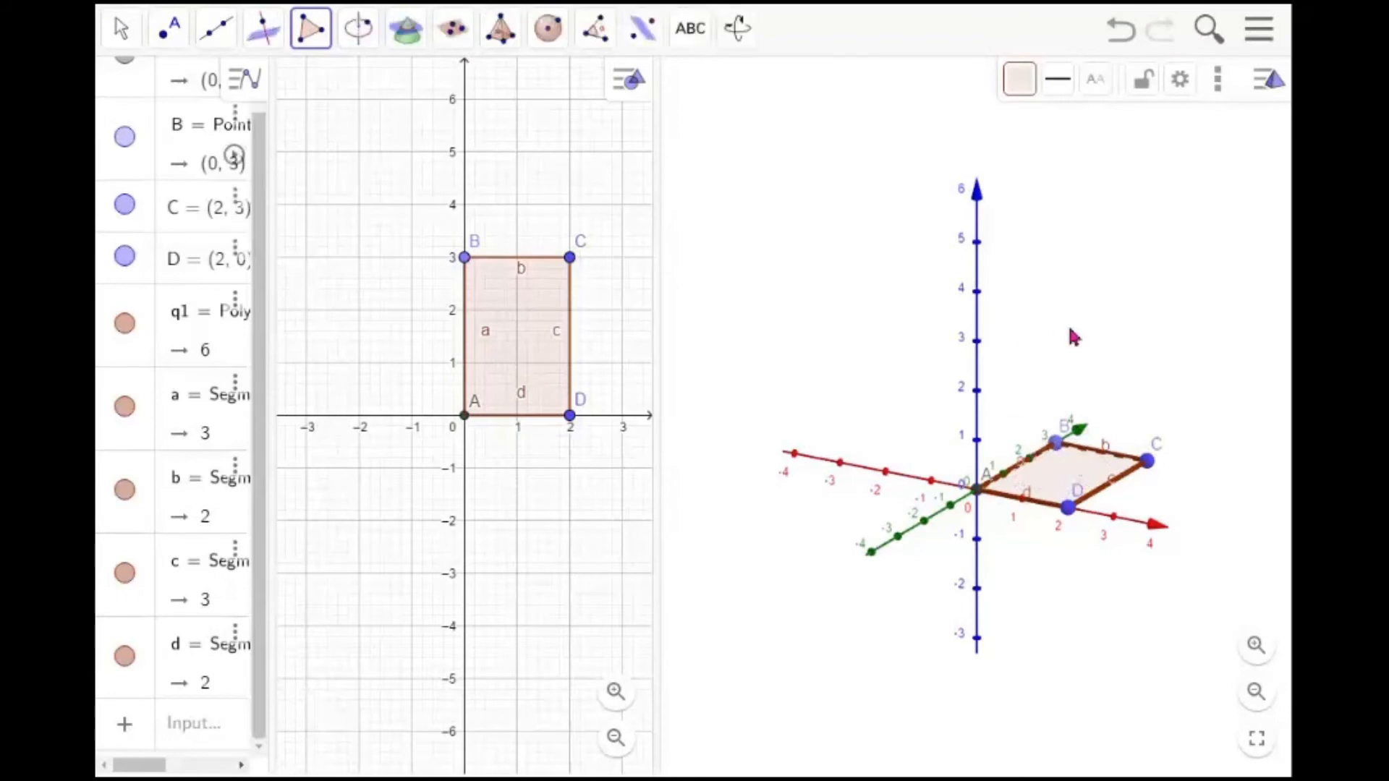
{"action": "left_click", "coordinate": [501, 30]}
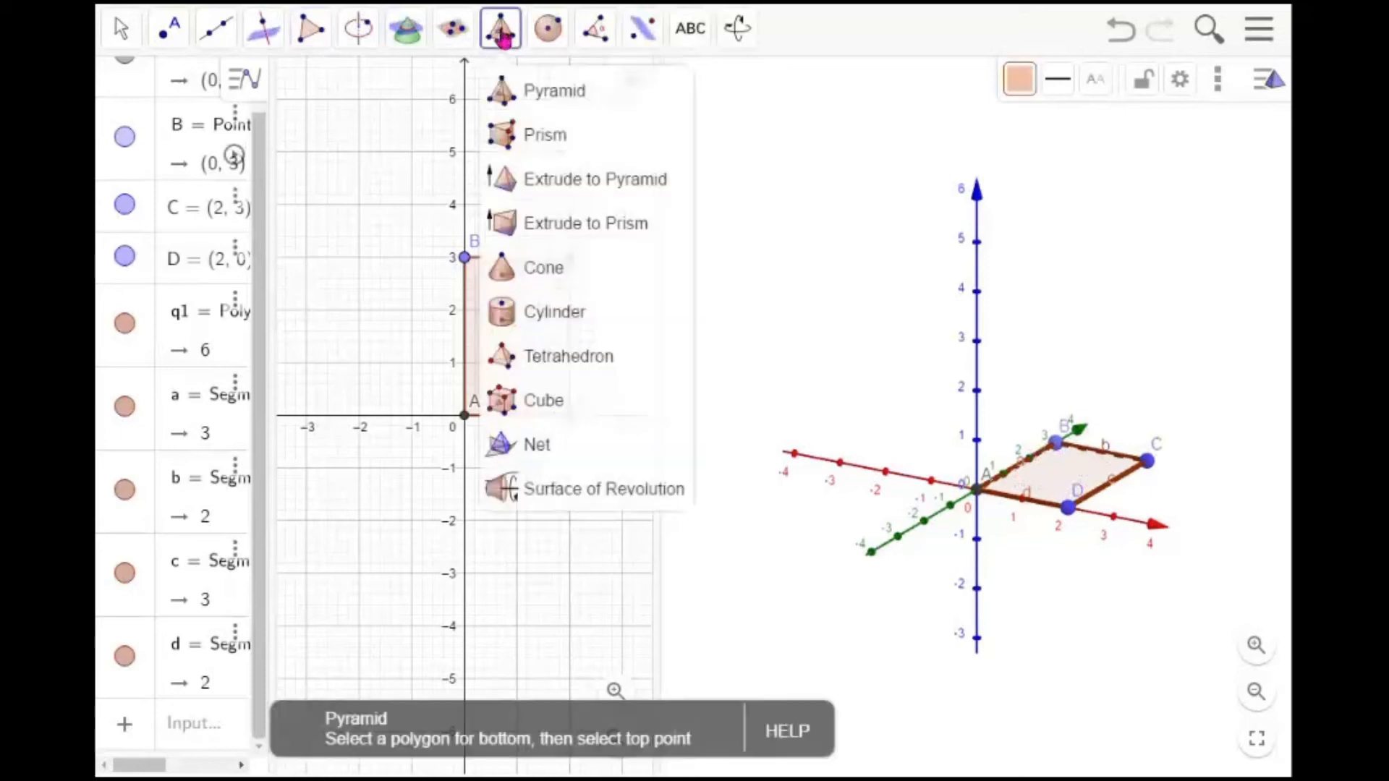
{"action": "left_click", "coordinate": [545, 141]}
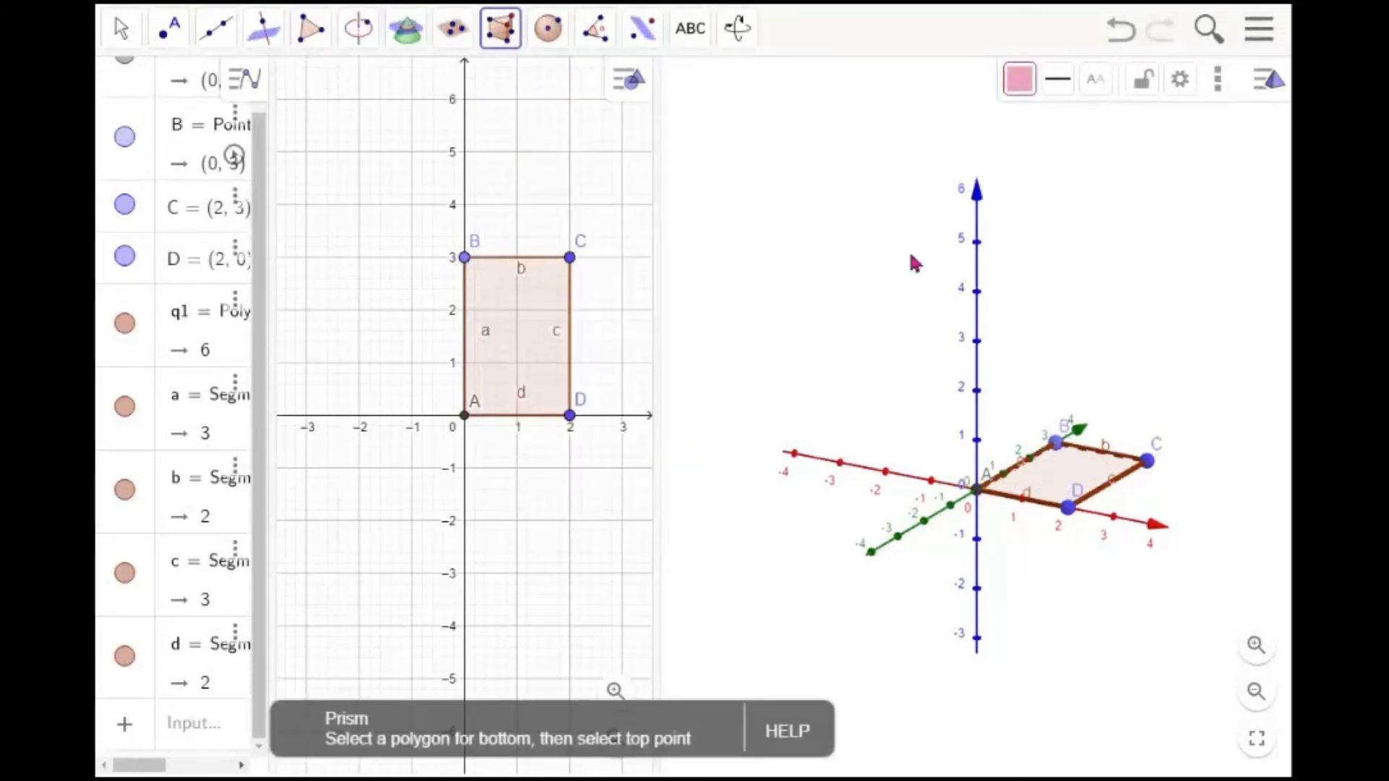
{"action": "left_click", "coordinate": [1067, 483]}
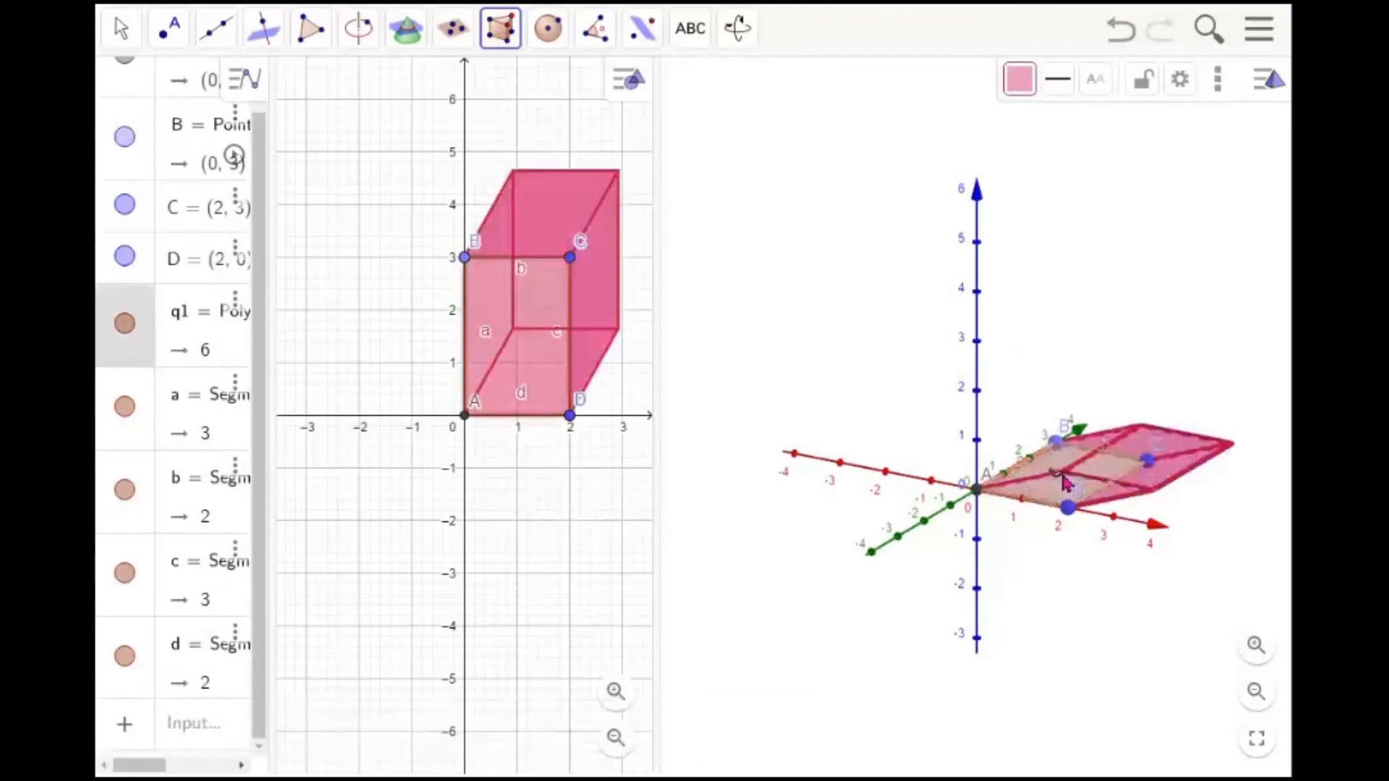
{"action": "left_click", "coordinate": [977, 305]}
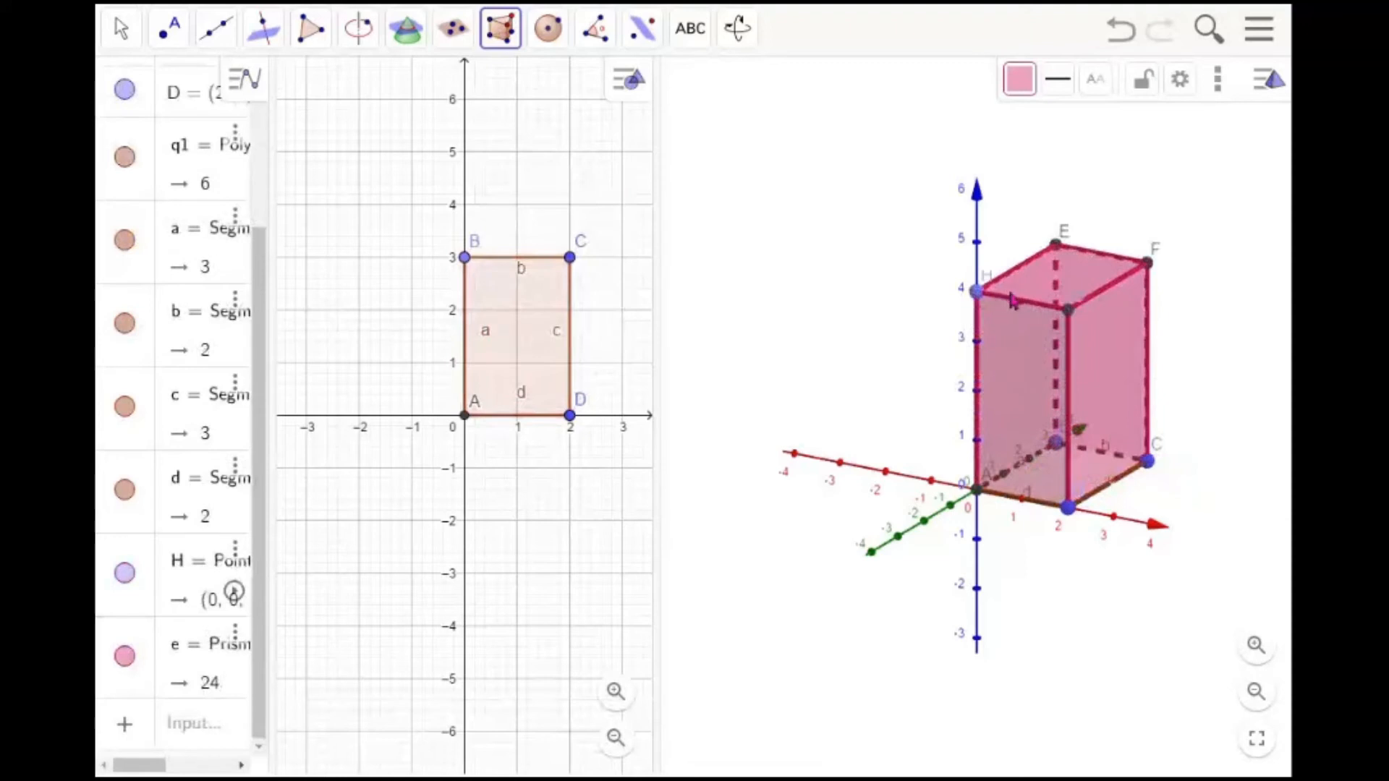
{"action": "key", "text": "Escape"}
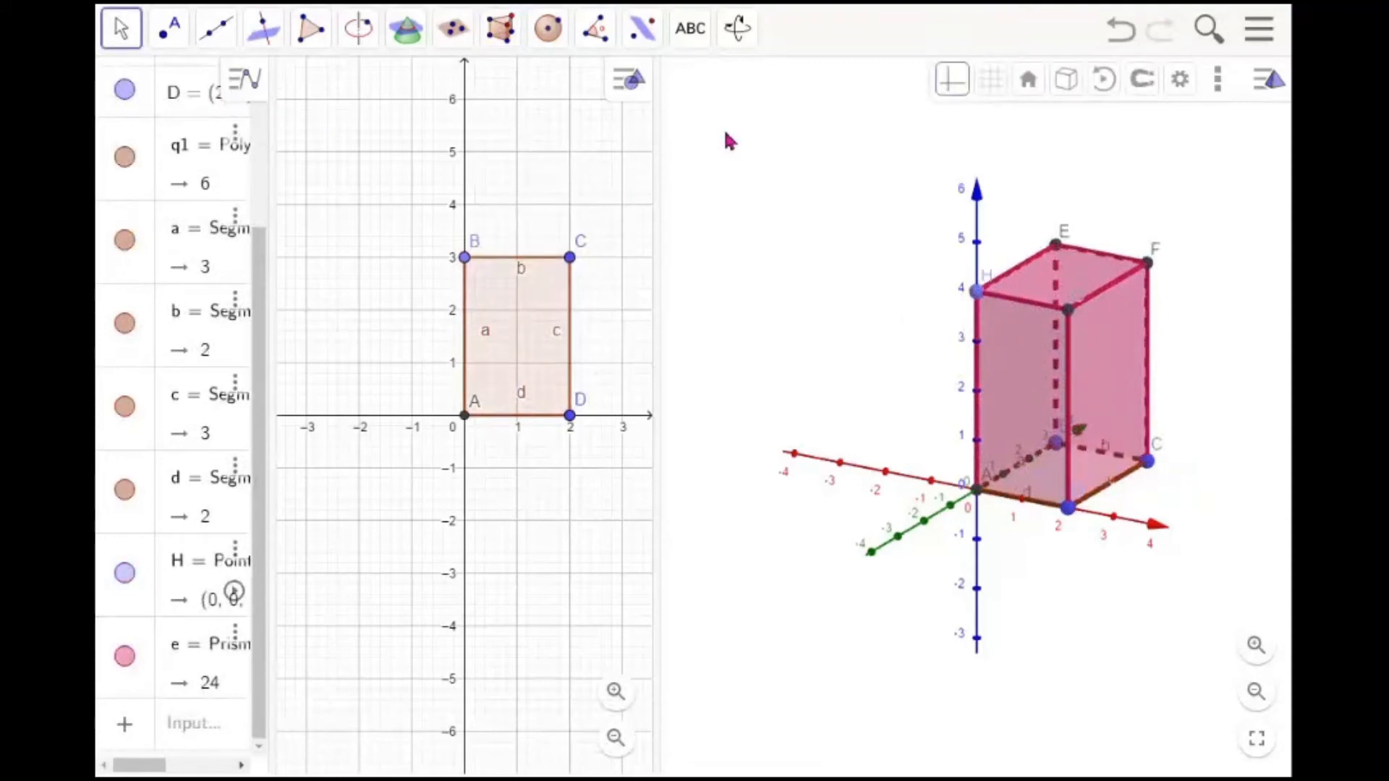
Unfold the prism into a net with the Net tool
{"action": "left_click_drag", "start_coordinate": [657, 297], "coordinate": [576, 298]}
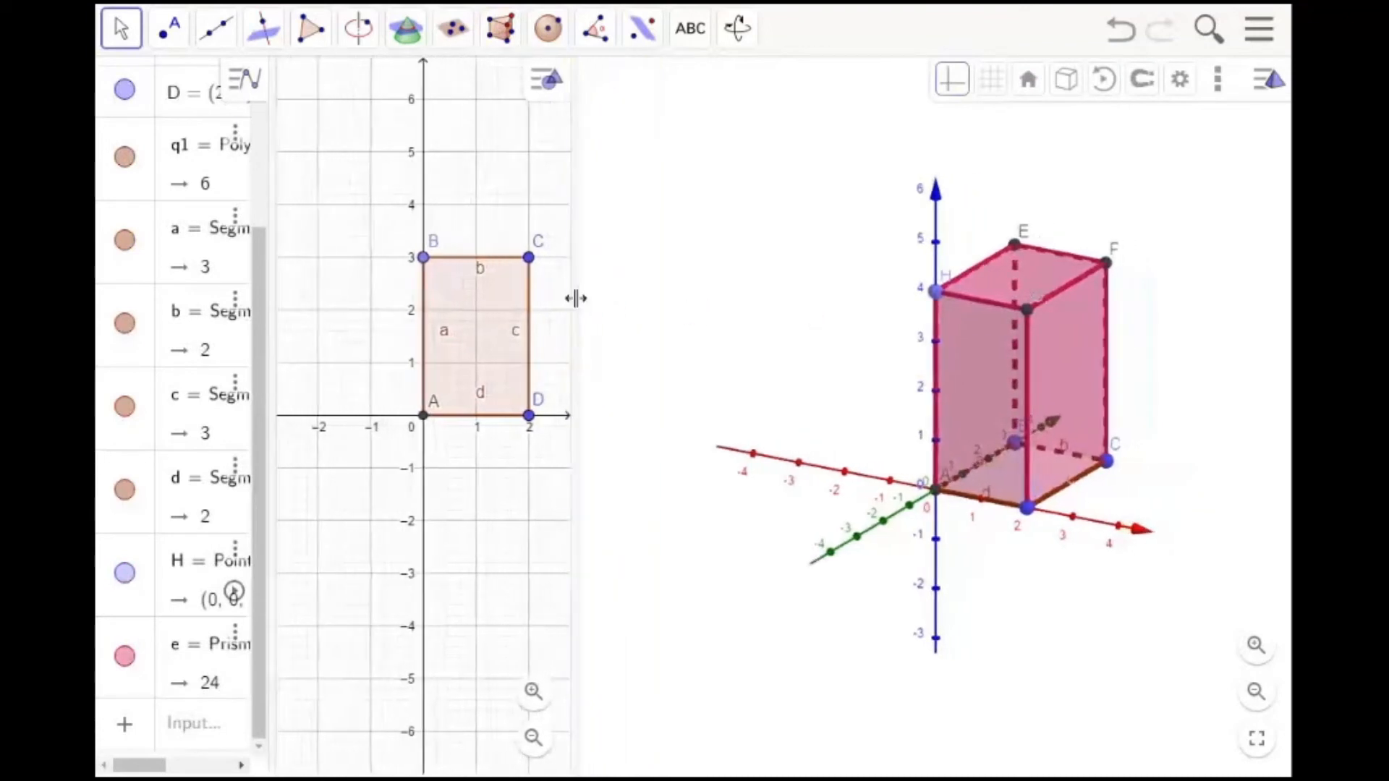
{"action": "mouse_move", "coordinate": [796, 314]}
{"action": "left_mouse_down"}
{"action": "mouse_move", "coordinate": [807, 381]}
{"action": "mouse_move", "coordinate": [812, 307]}
{"action": "mouse_move", "coordinate": [750, 303]}
{"action": "mouse_move", "coordinate": [751, 338]}
{"action": "mouse_move", "coordinate": [782, 358]}
{"action": "mouse_move", "coordinate": [795, 337]}
{"action": "left_mouse_up"}
{"action": "left_click", "coordinate": [513, 41]}
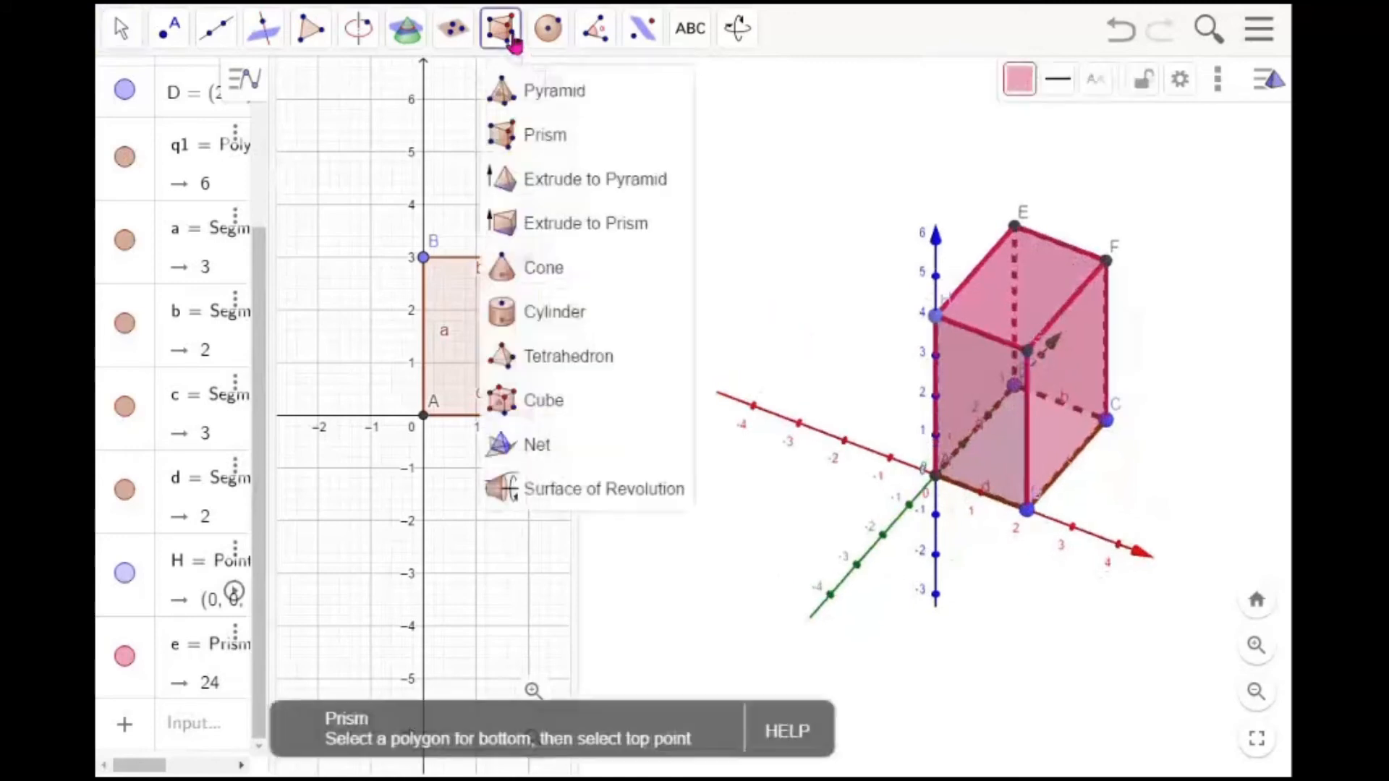
{"action": "left_click", "coordinate": [555, 453]}
{"action": "left_click", "coordinate": [978, 438]}
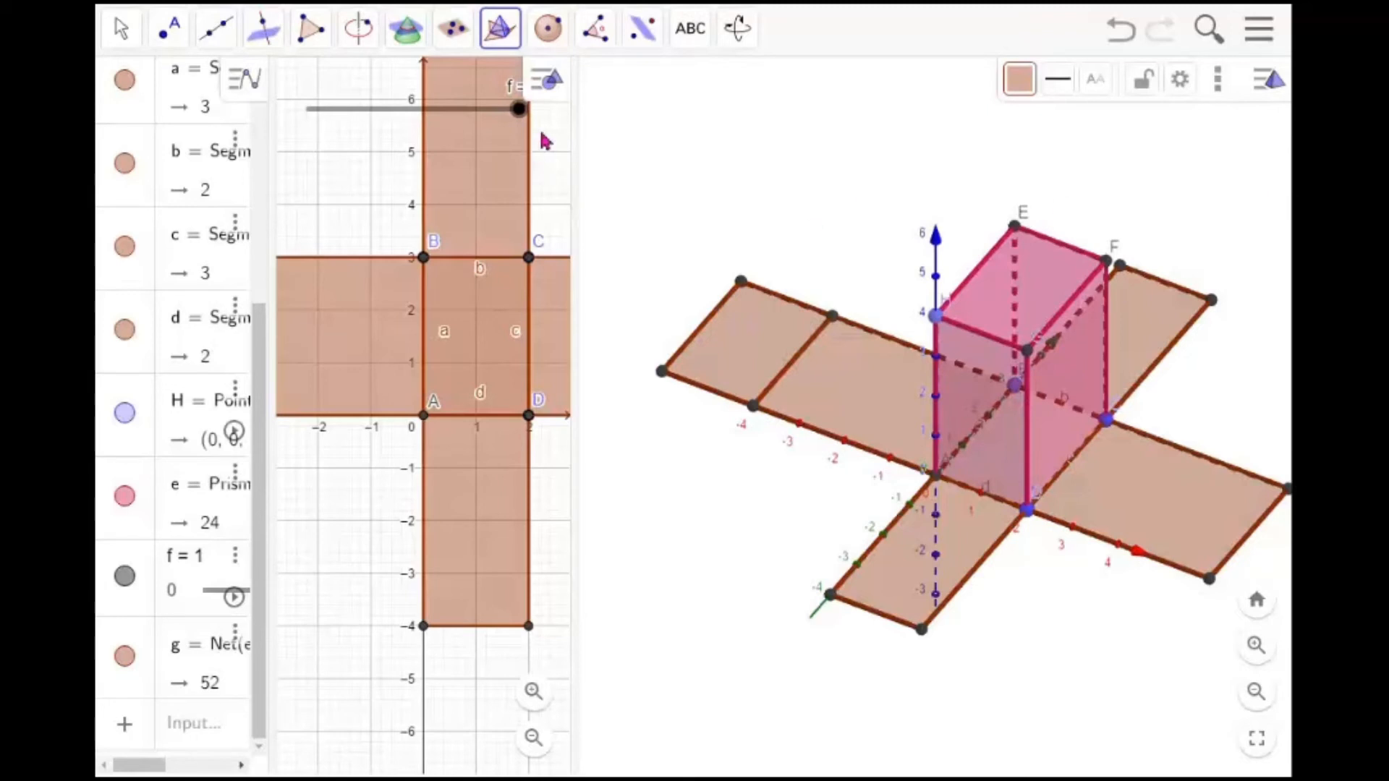
Fold the prism's net by dragging slider f, then start animating the slider
{"action": "left_click_drag", "start_coordinate": [520, 110], "coordinate": [462, 134]}
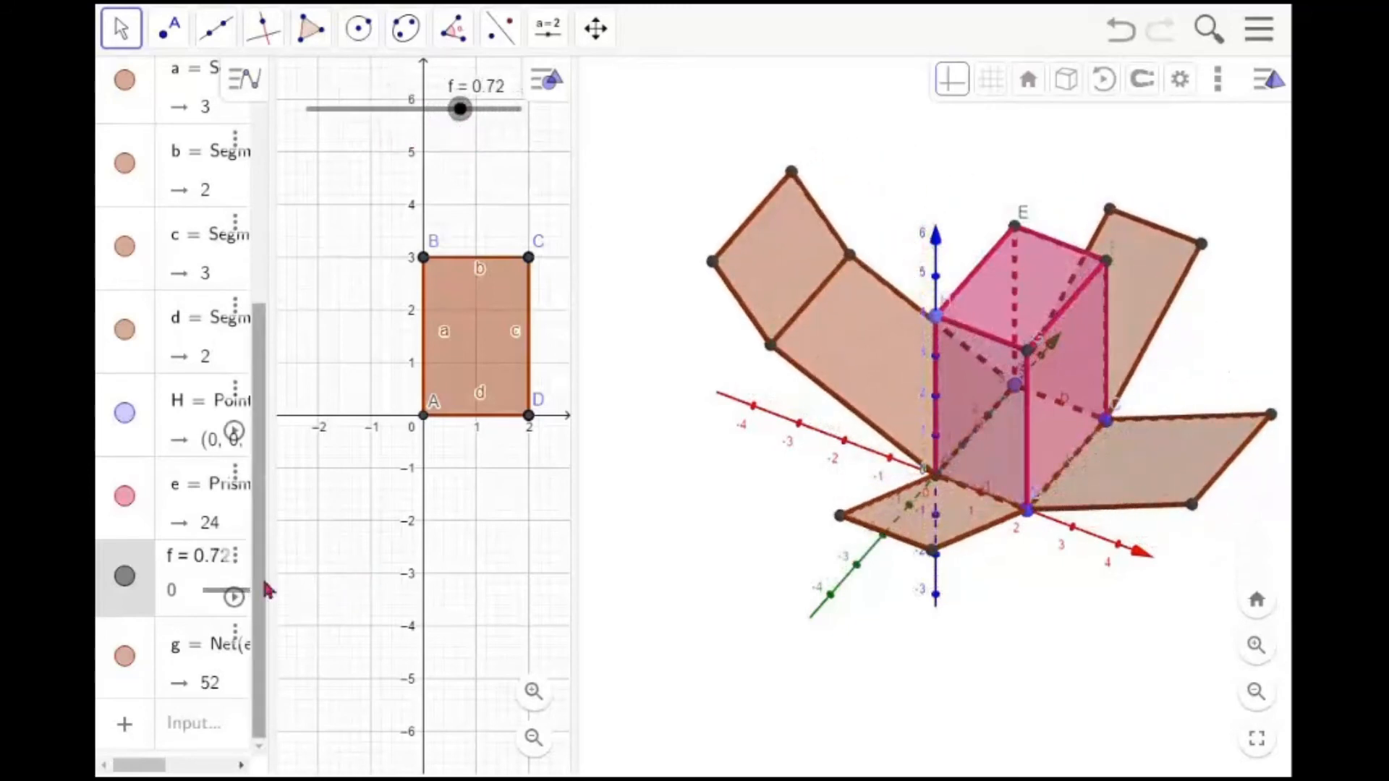
{"action": "left_click_drag", "start_coordinate": [273, 586], "coordinate": [331, 597]}
{"action": "left_click", "coordinate": [297, 599]}
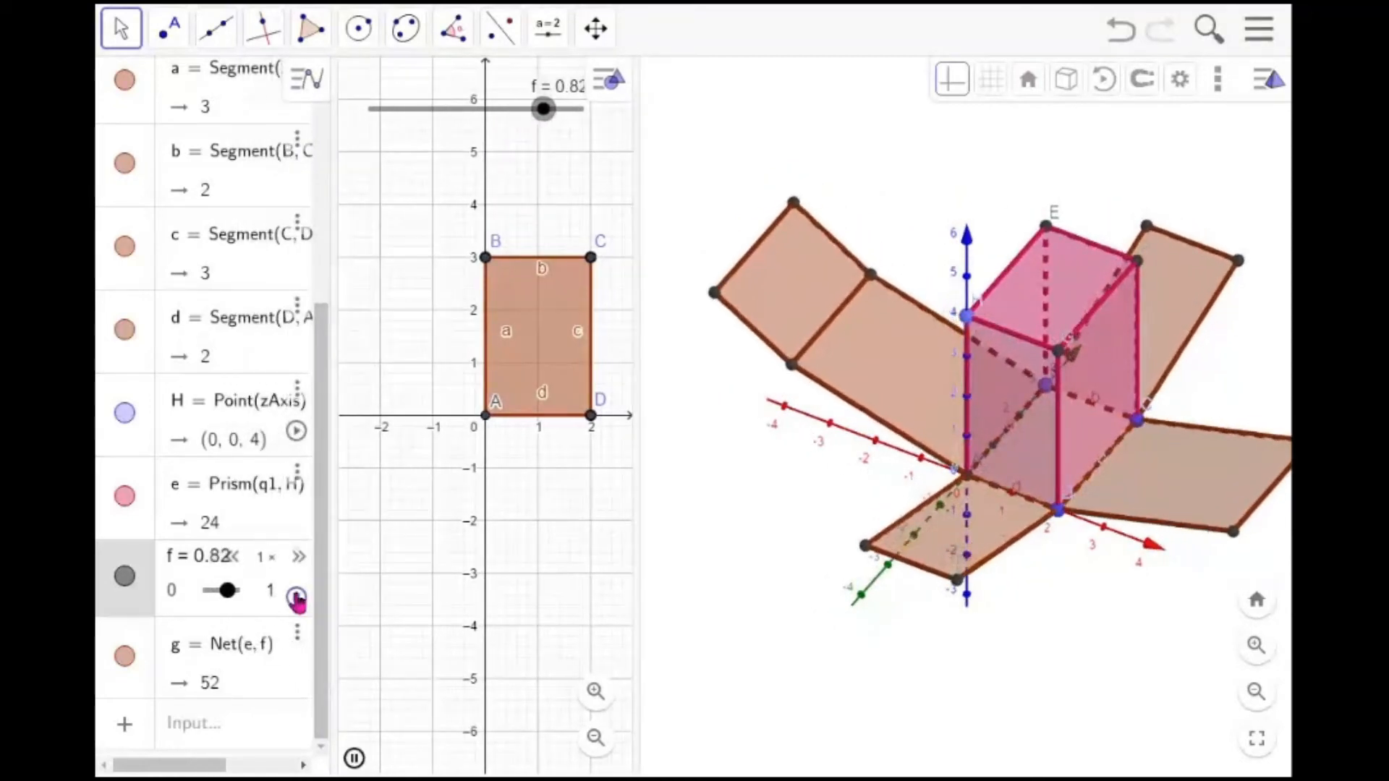
{"action": "left_click", "coordinate": [298, 557]}
{"action": "left_click", "coordinate": [298, 559]}
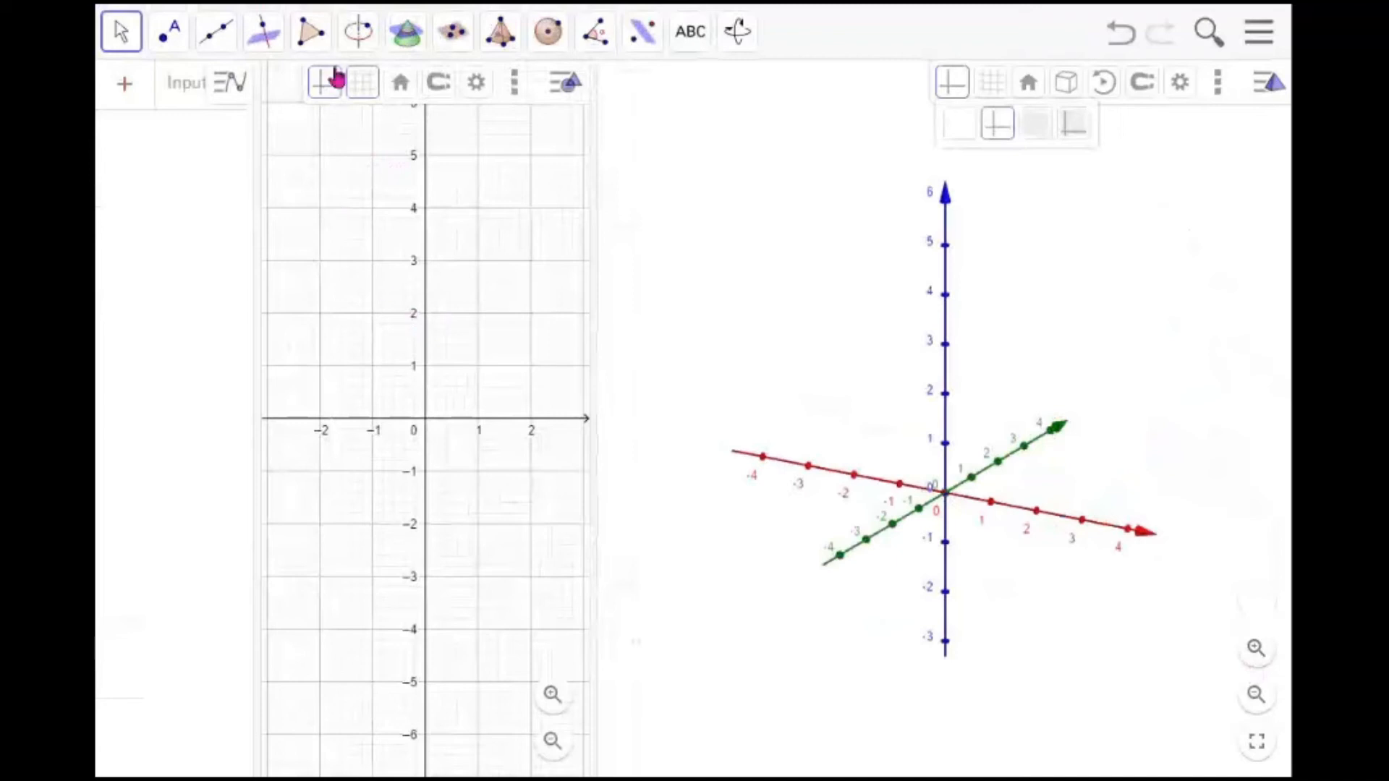
Draw a rectangle polygon with vertices (-2, -1), (-2, 1), (1, 1) and (1, -1) in the Graphics view
{"action": "left_click", "coordinate": [311, 33]}
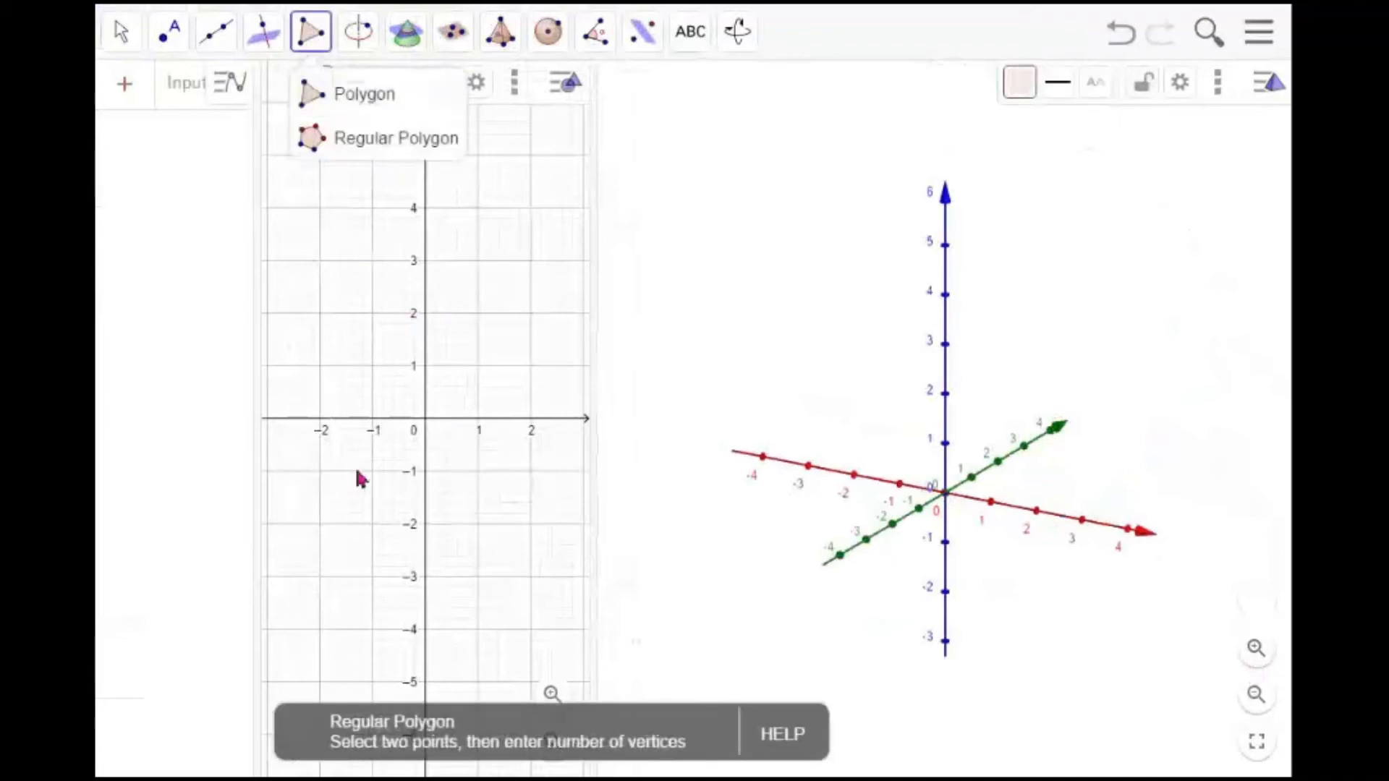
{"action": "left_click", "coordinate": [320, 470]}
{"action": "left_click", "coordinate": [320, 363]}
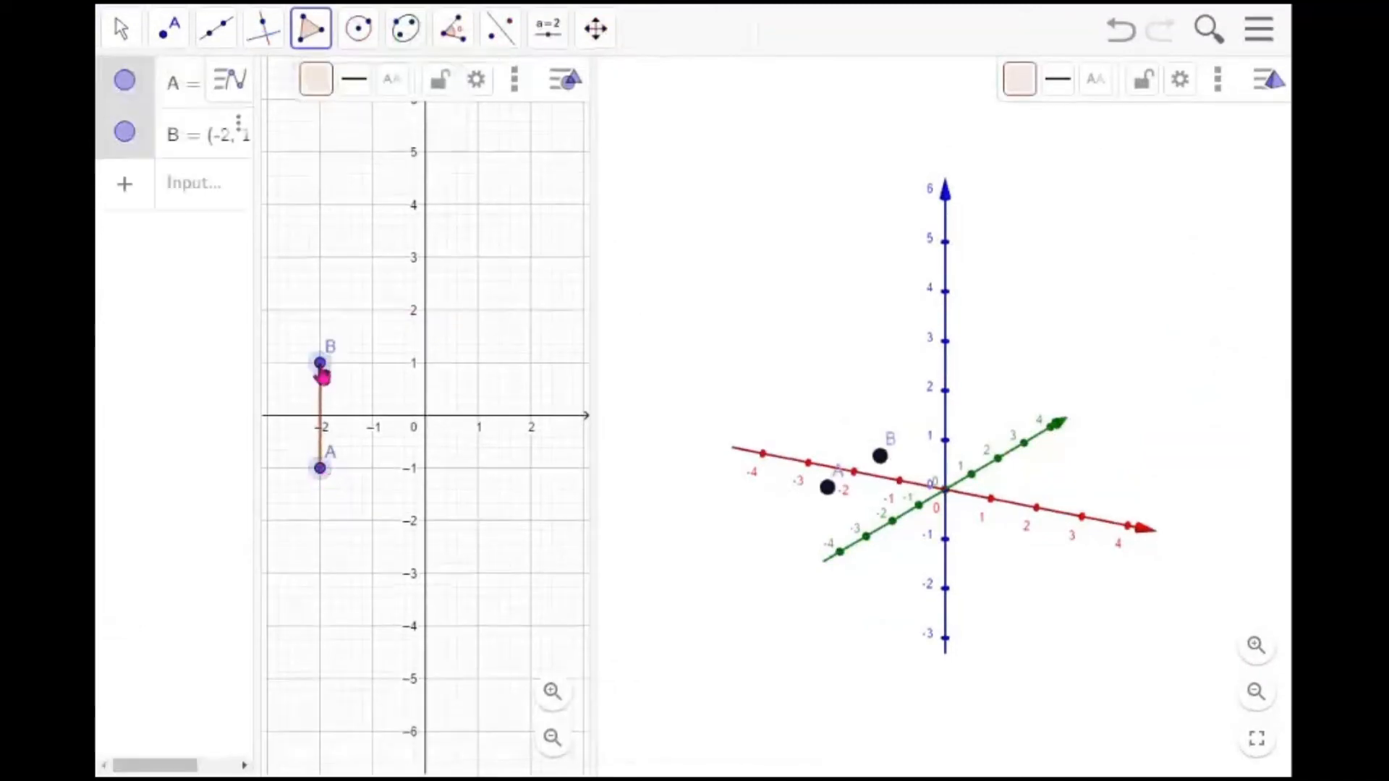
{"action": "left_click", "coordinate": [479, 364]}
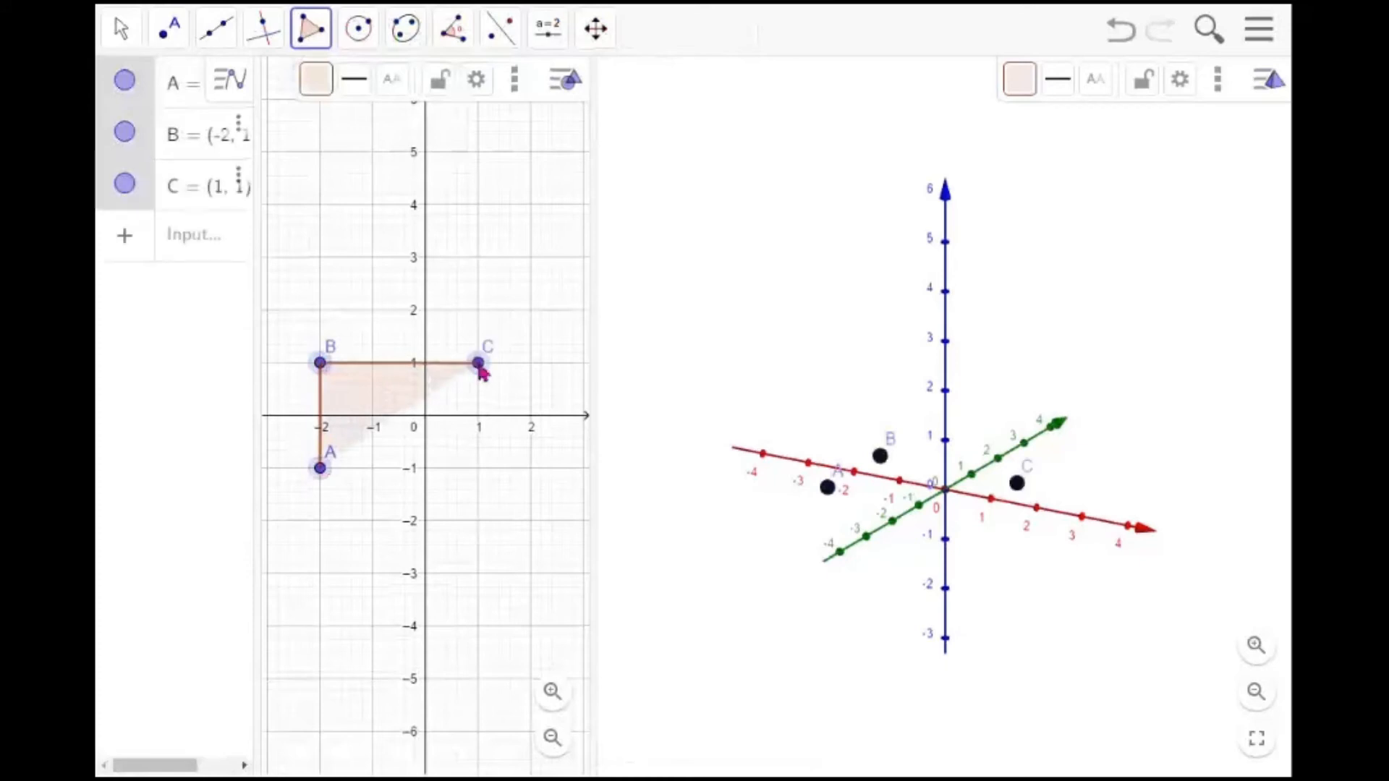
{"action": "left_click", "coordinate": [478, 468]}
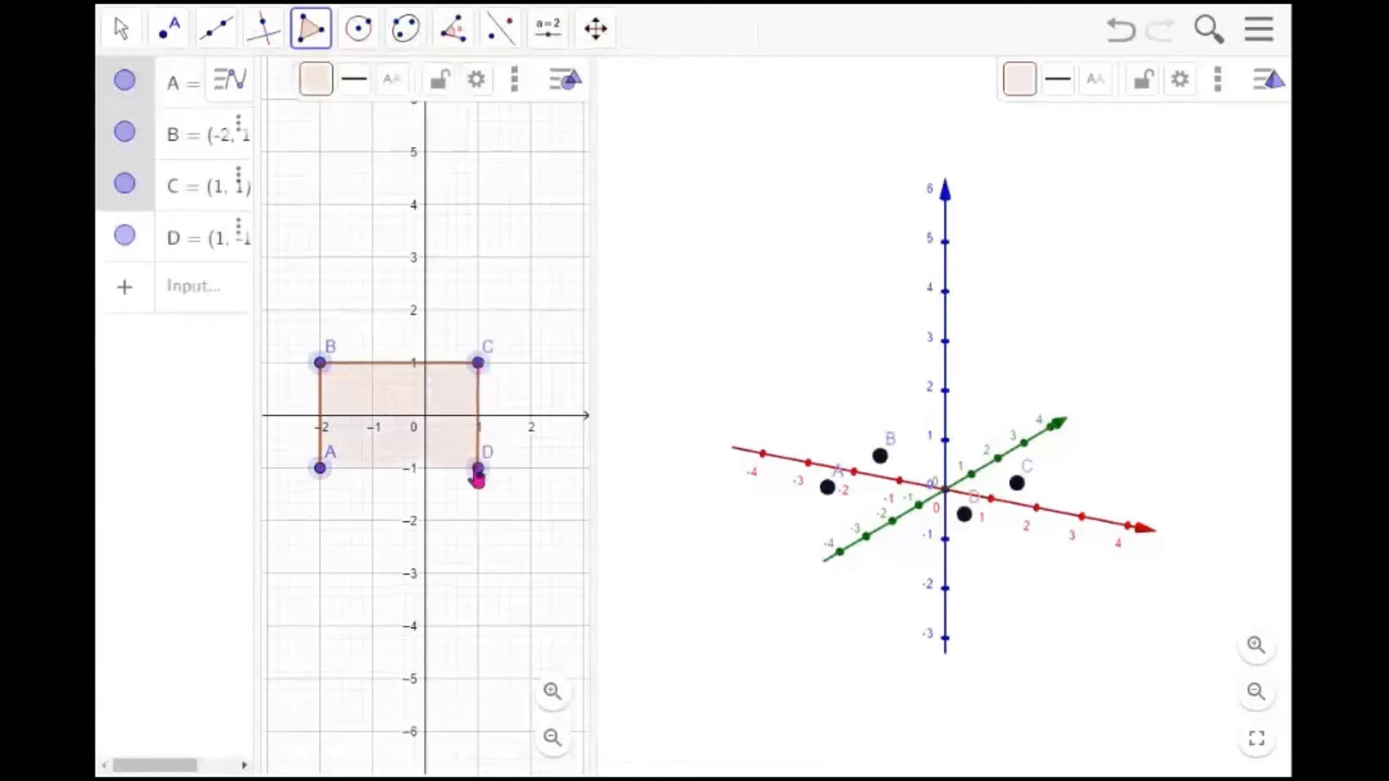
{"action": "left_click", "coordinate": [320, 469]}
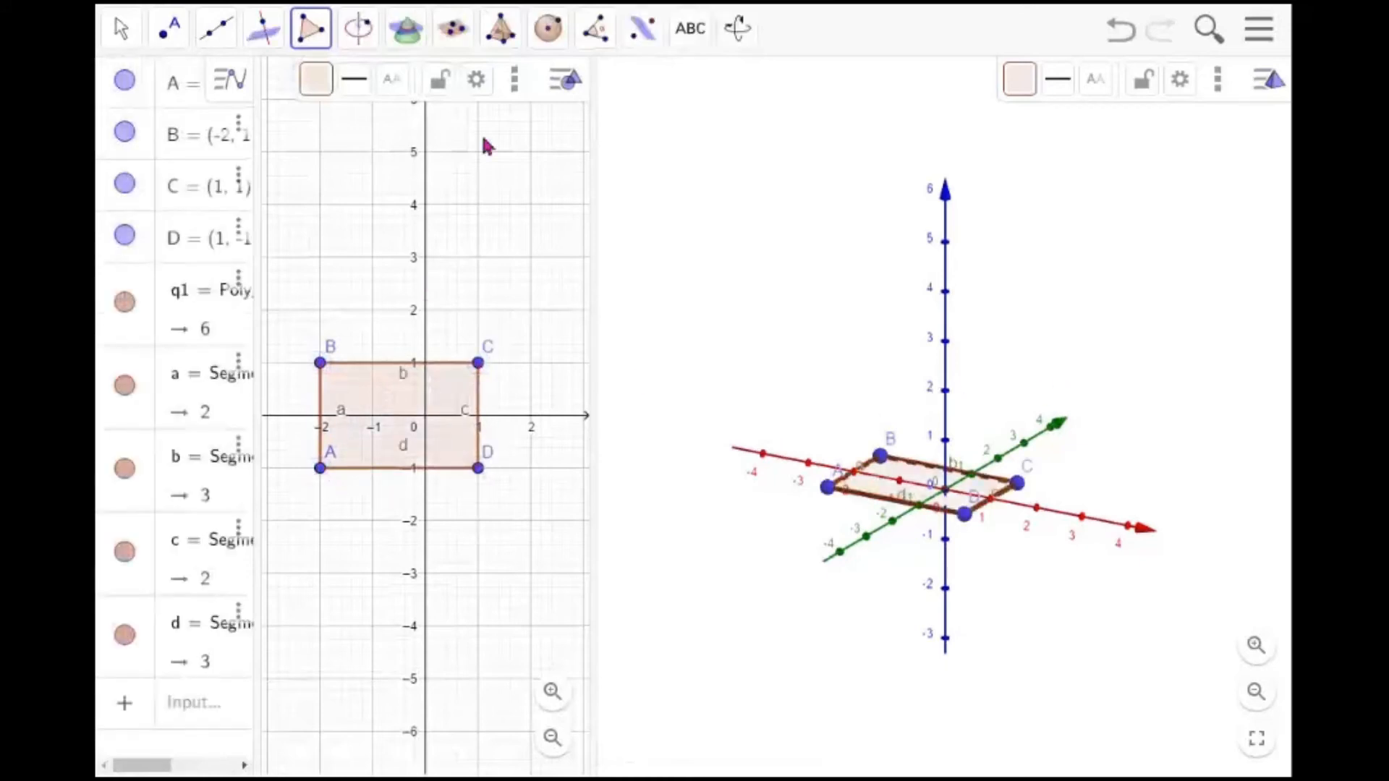
Build a pyramid on the rectangle with its apex on the z-axis at height 4
{"action": "left_click", "coordinate": [500, 29]}
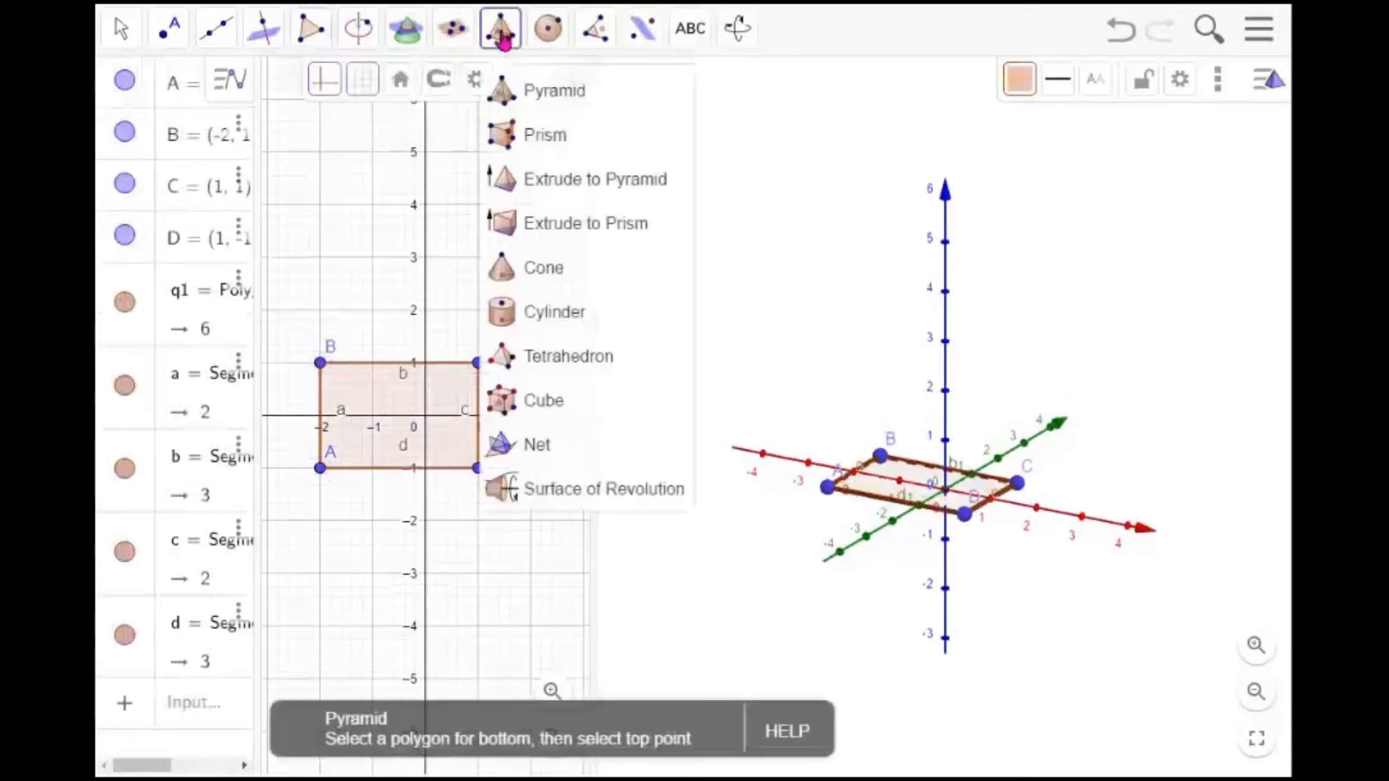
{"action": "left_click", "coordinate": [574, 107]}
{"action": "left_click", "coordinate": [925, 488]}
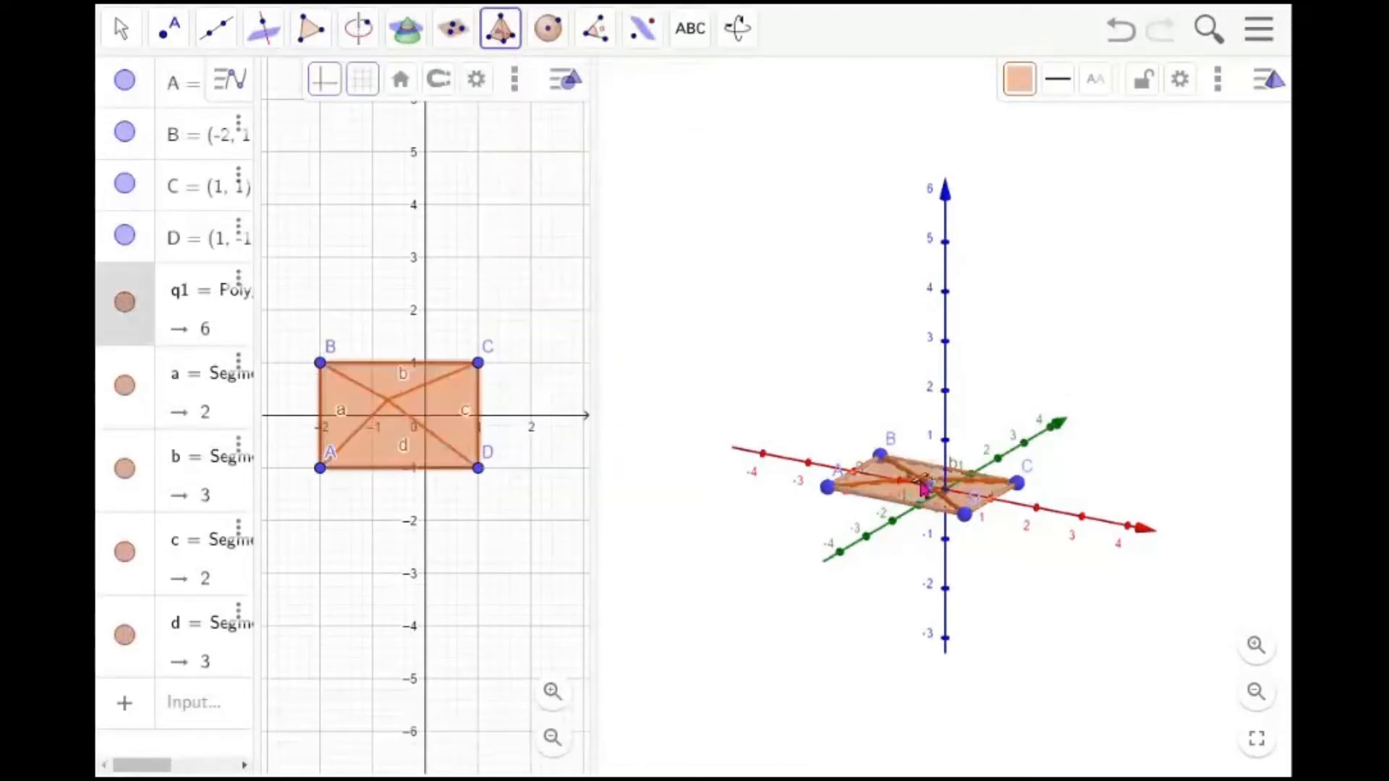
{"action": "left_click", "coordinate": [946, 293]}
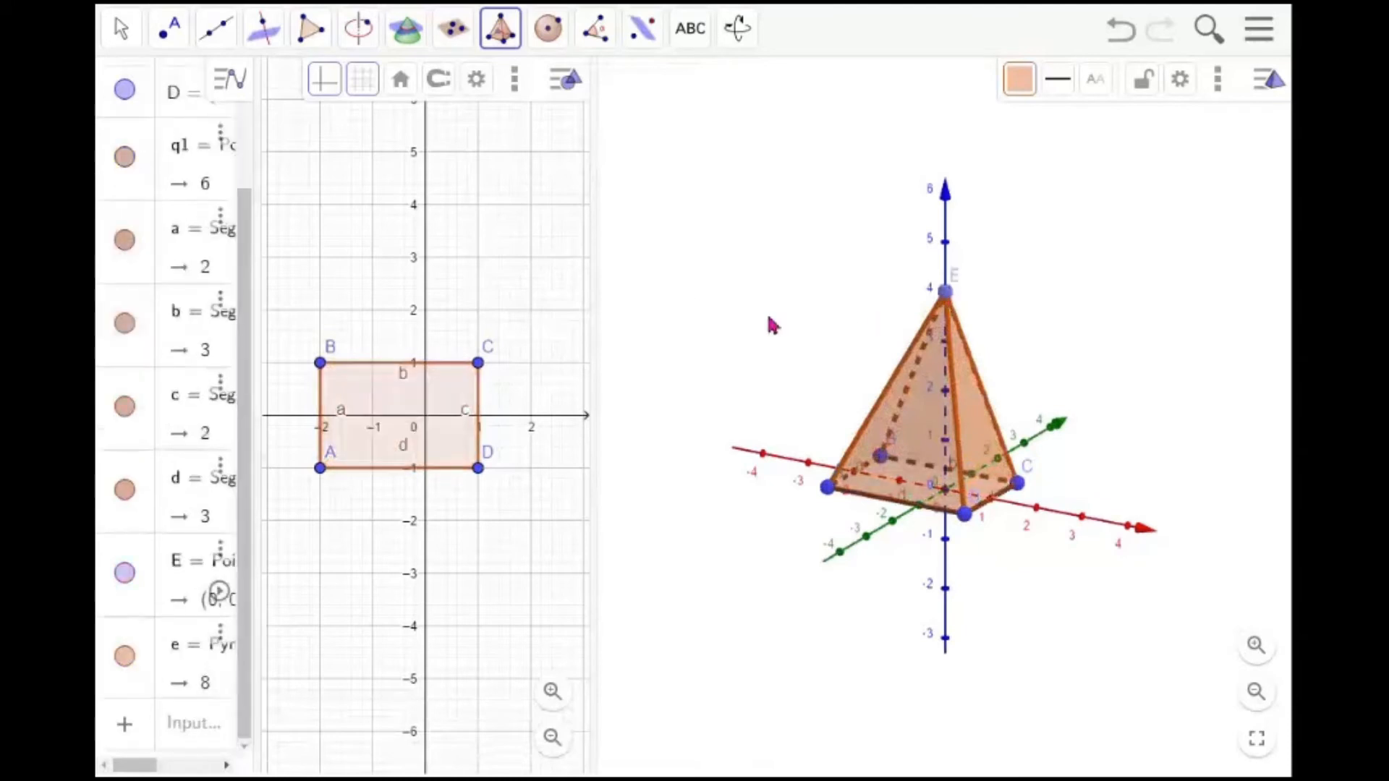
{"action": "key", "text": "Escape"}
Unfold the pyramid into a net with the Net tool and fold it partly with slider f
{"action": "left_click_drag", "start_coordinate": [772, 326], "coordinate": [777, 364]}
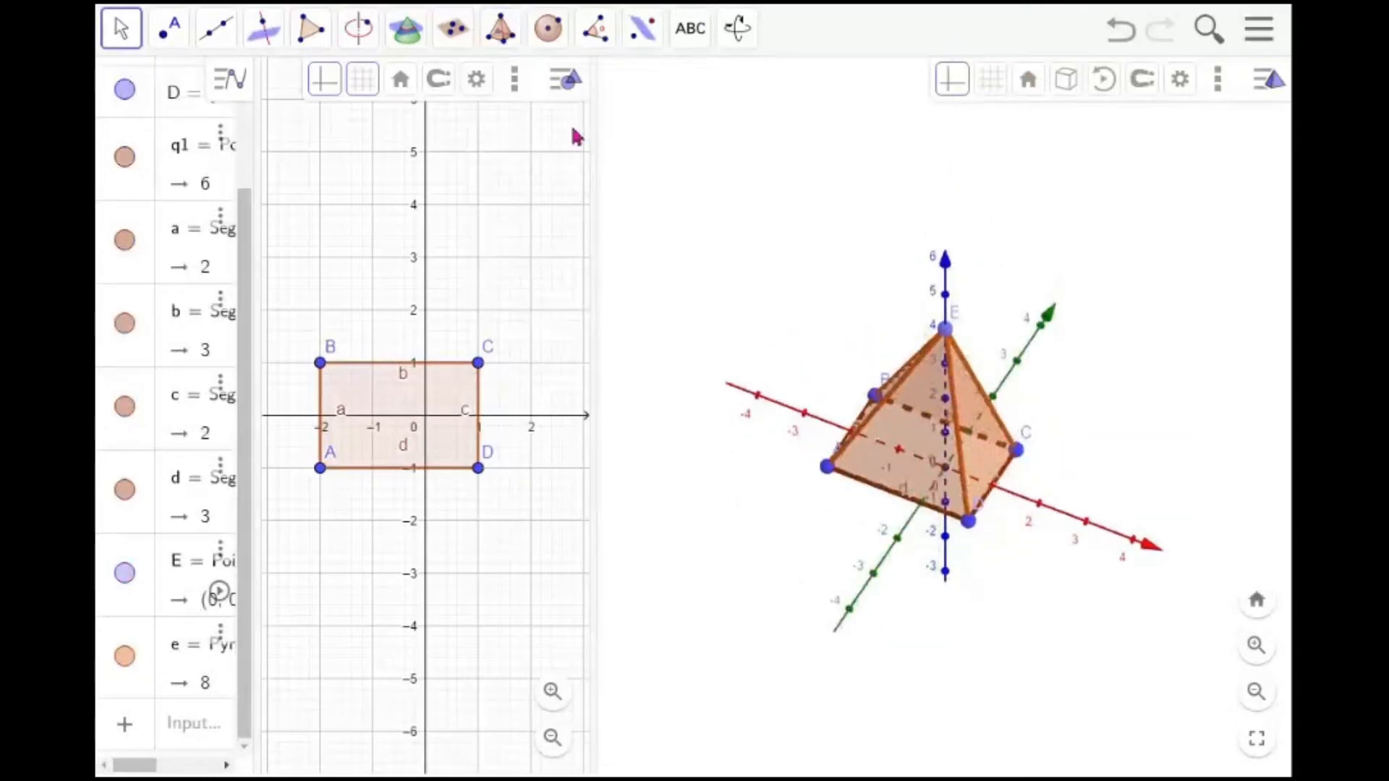
{"action": "left_click", "coordinate": [502, 42]}
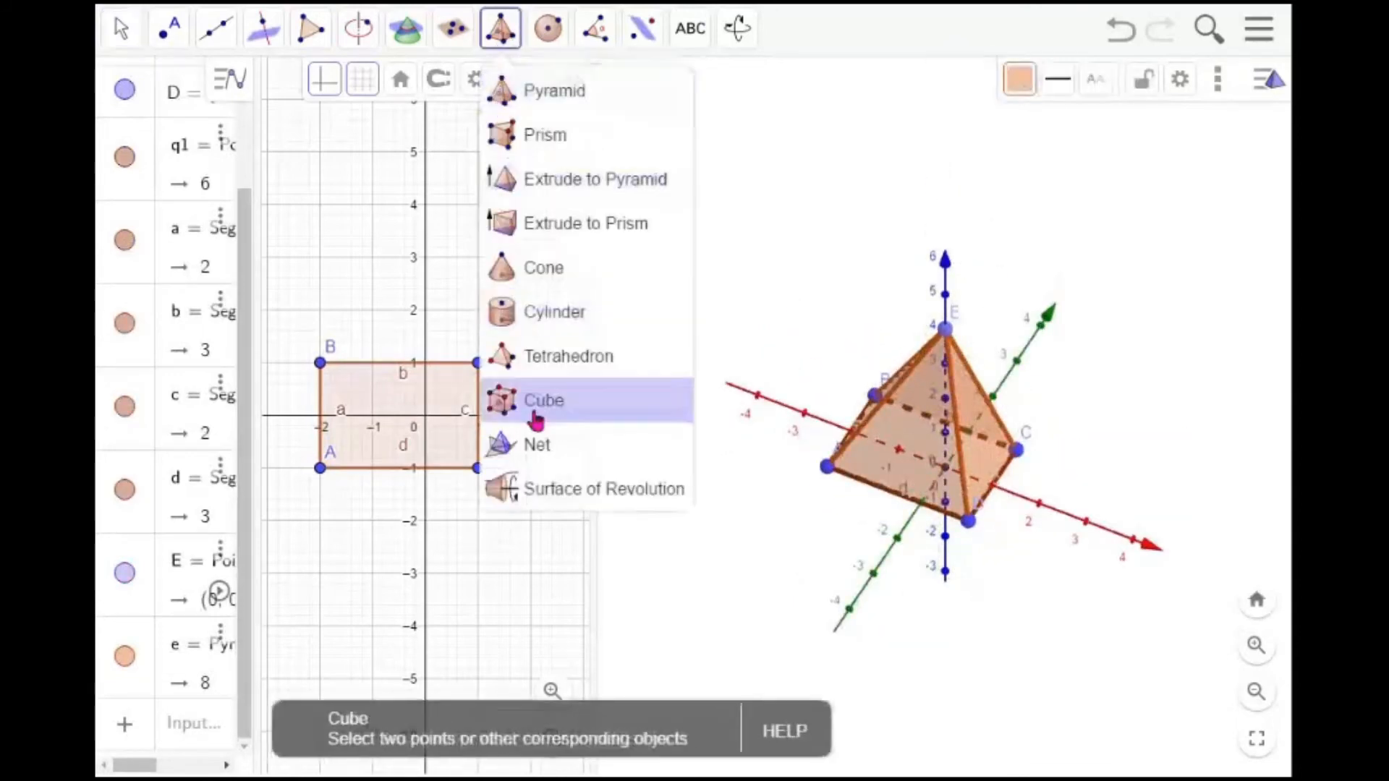
{"action": "left_click", "coordinate": [508, 444]}
{"action": "left_click", "coordinate": [903, 423]}
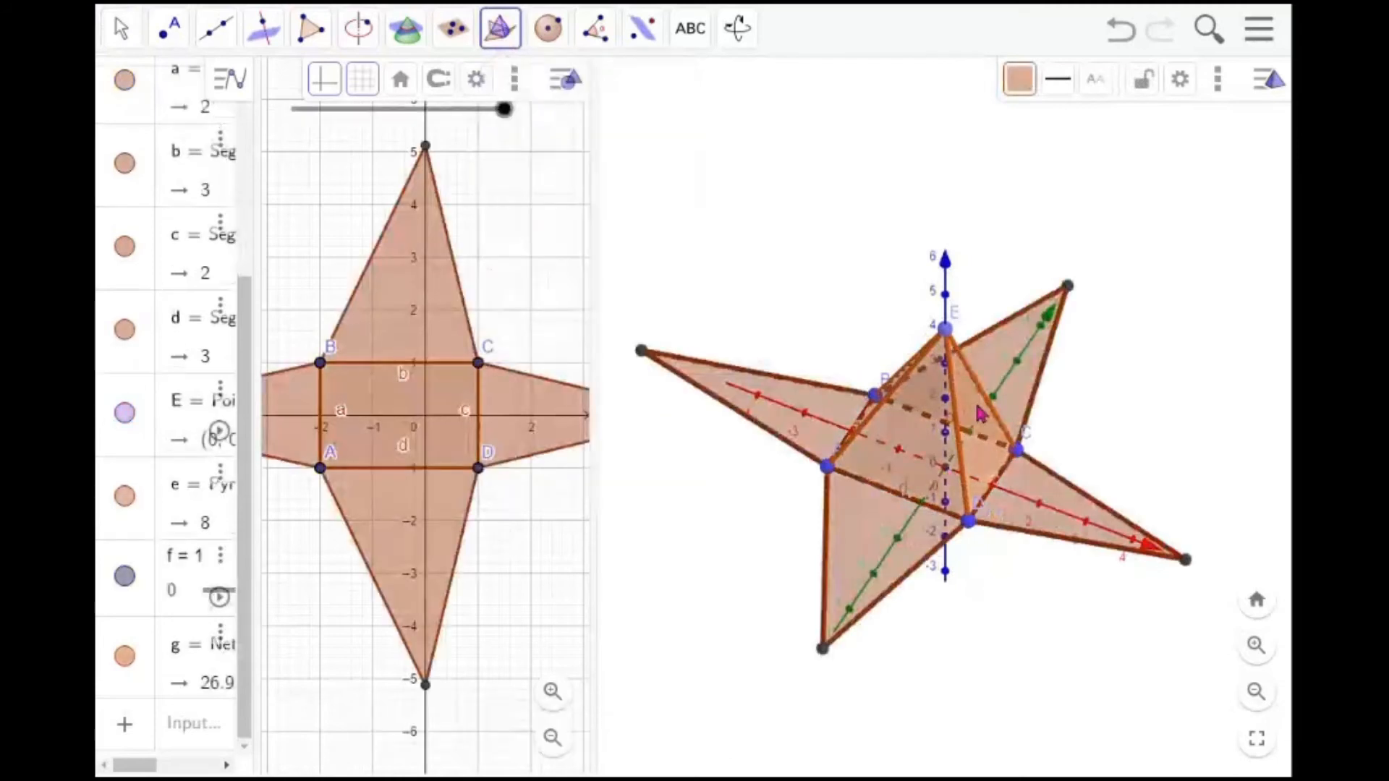
{"action": "left_click_drag", "start_coordinate": [505, 110], "coordinate": [415, 136]}
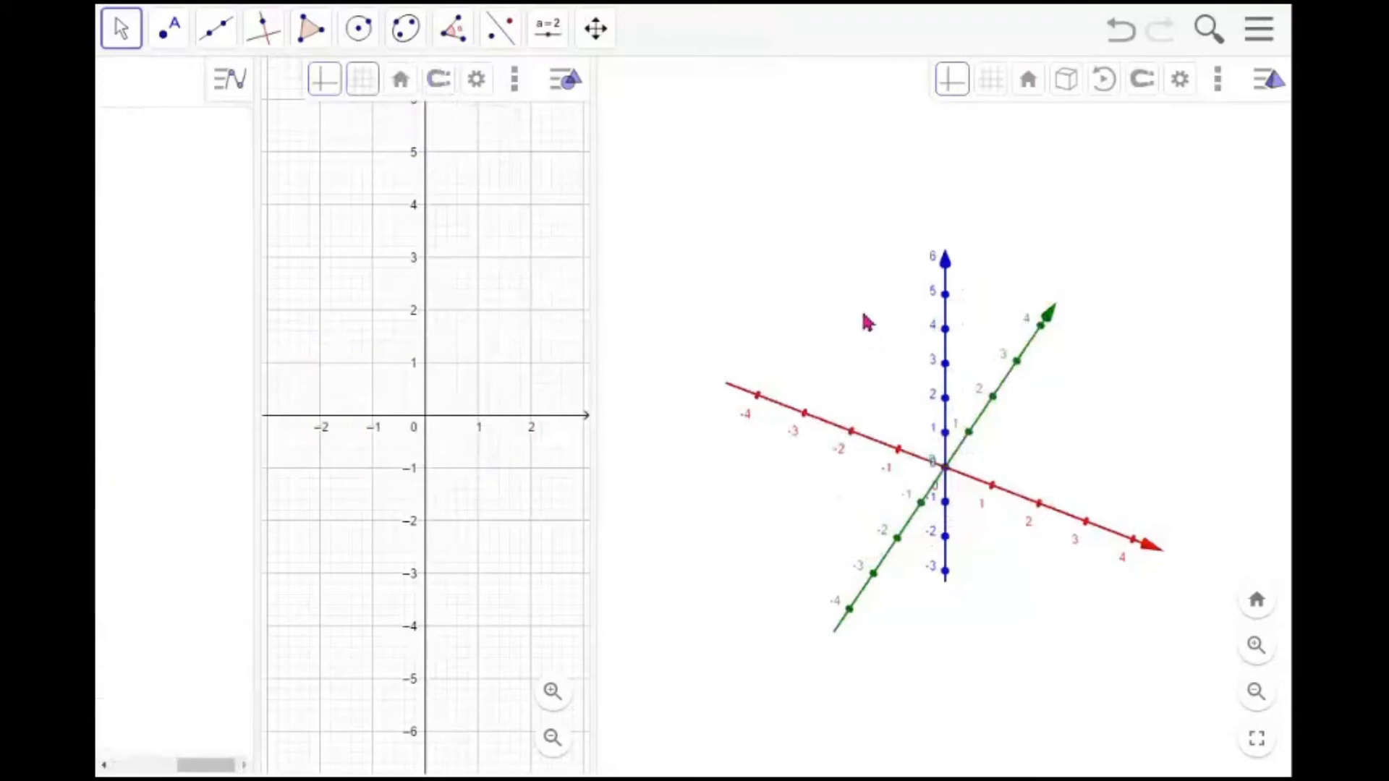
Draw a rectangle polygon with vertices (0, 0), (0, 2), (3, 2) and (3, 0) in the Graphics view
{"action": "left_click", "coordinate": [310, 44]}
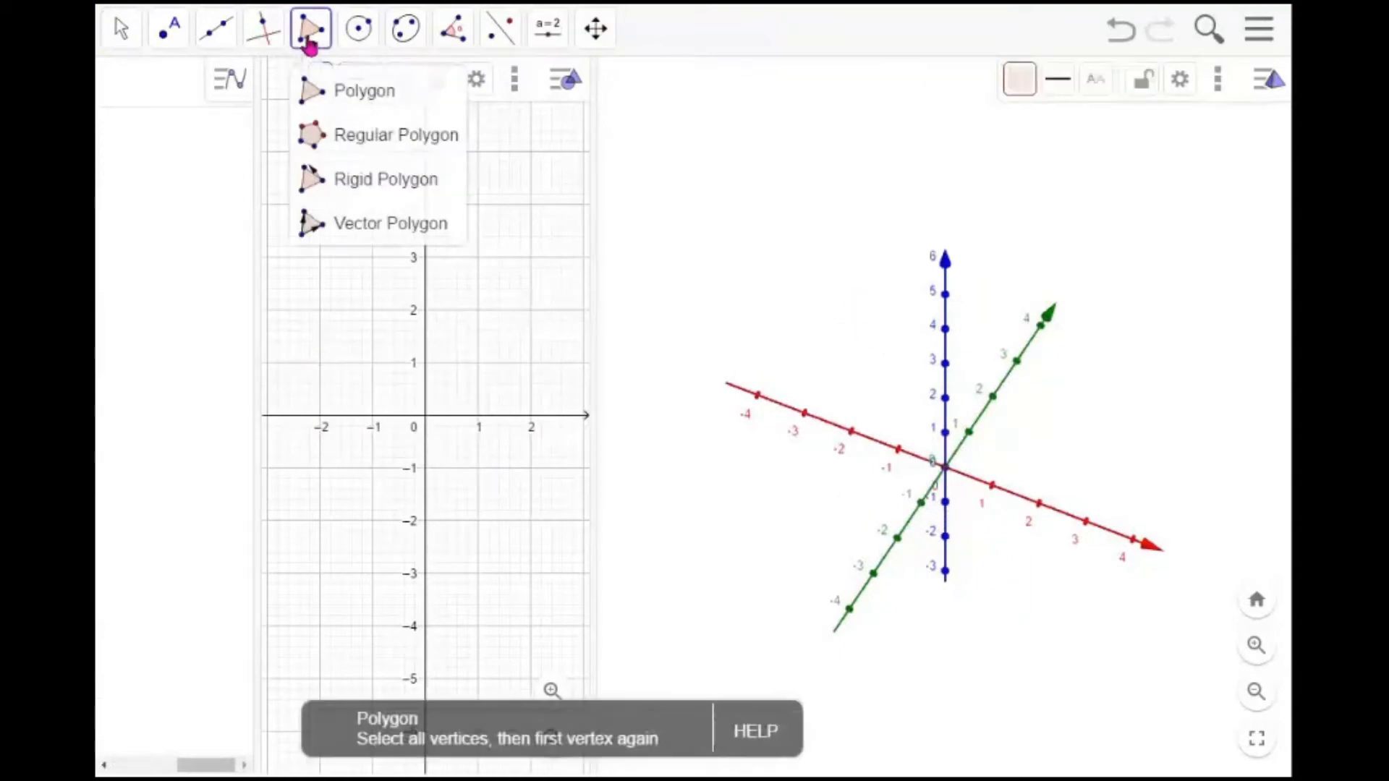
{"action": "left_click", "coordinate": [378, 107]}
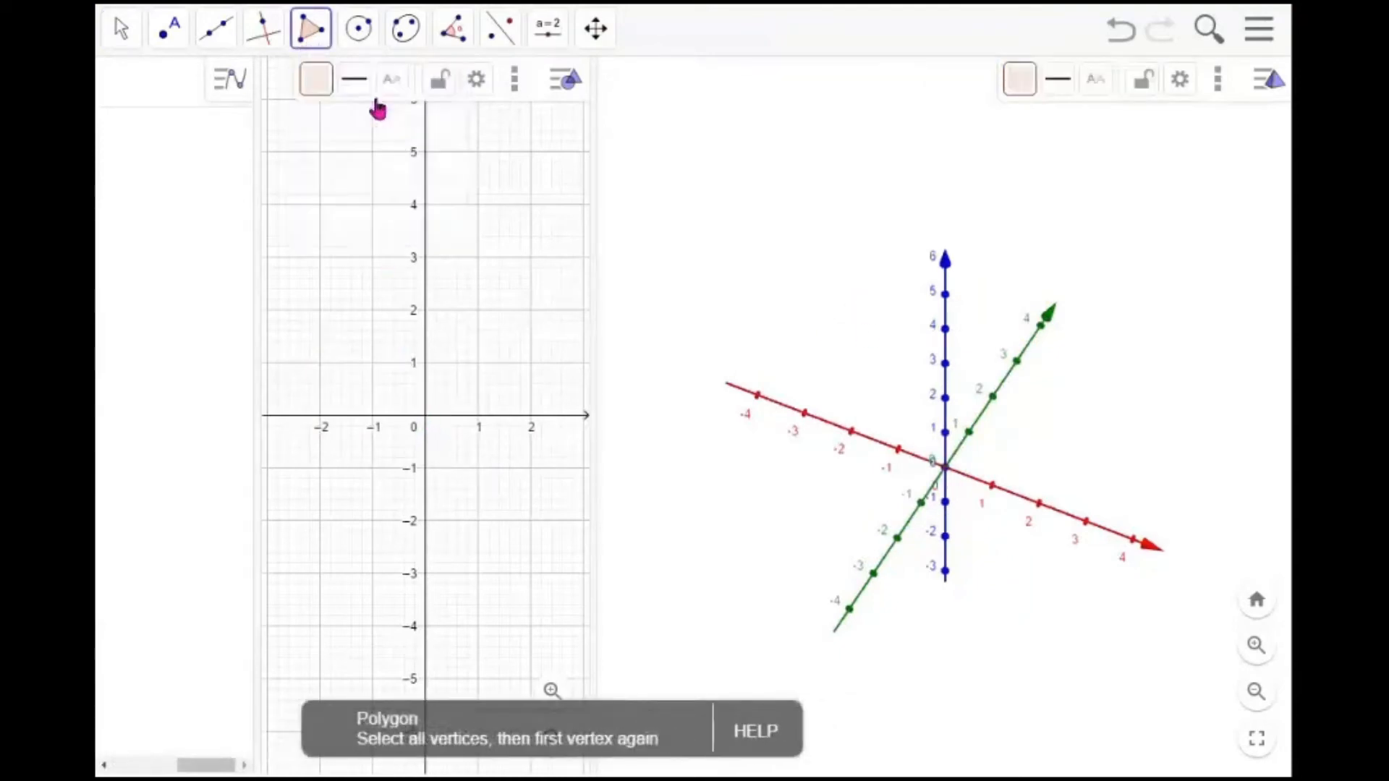
{"action": "left_click", "coordinate": [427, 417]}
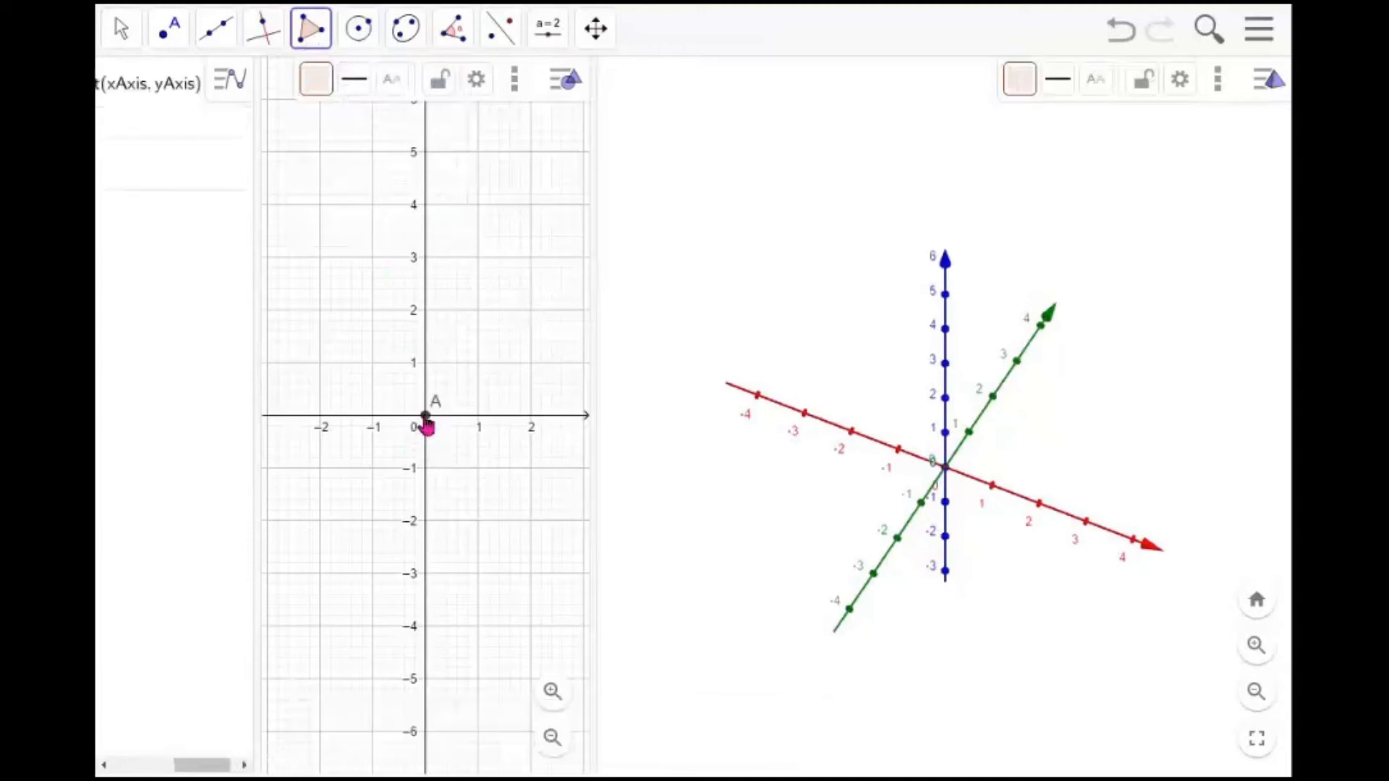
{"action": "left_click", "coordinate": [426, 310]}
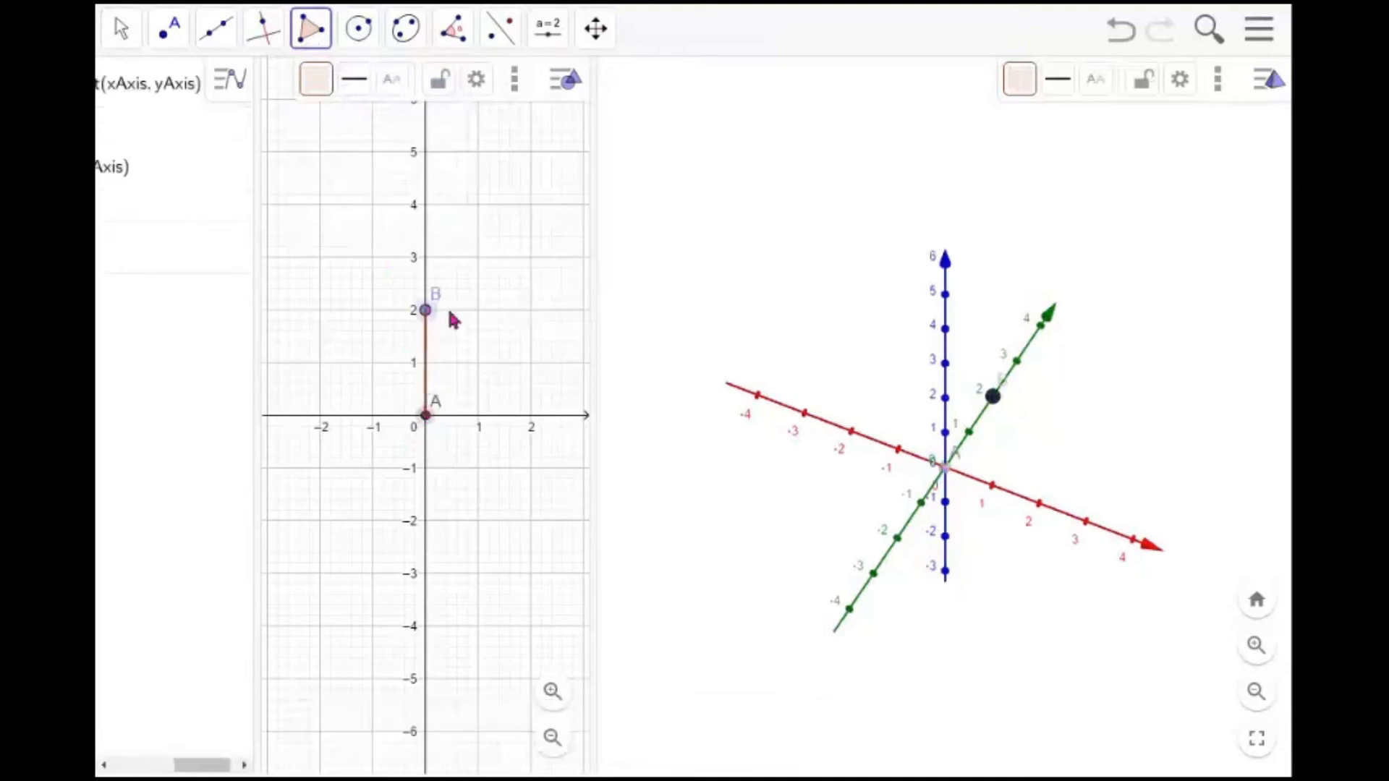
{"action": "left_click", "coordinate": [584, 310]}
{"action": "left_click", "coordinate": [584, 415]}
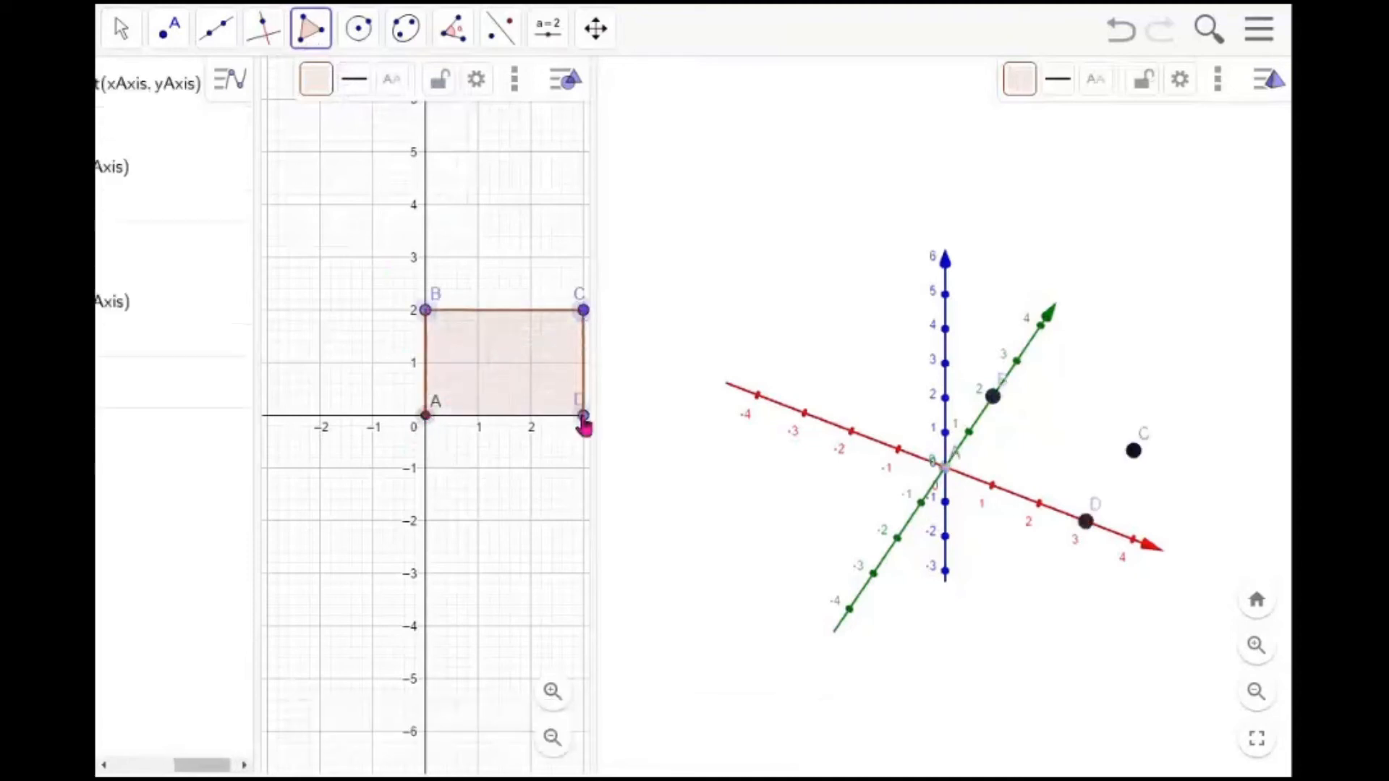
{"action": "left_click", "coordinate": [427, 416]}
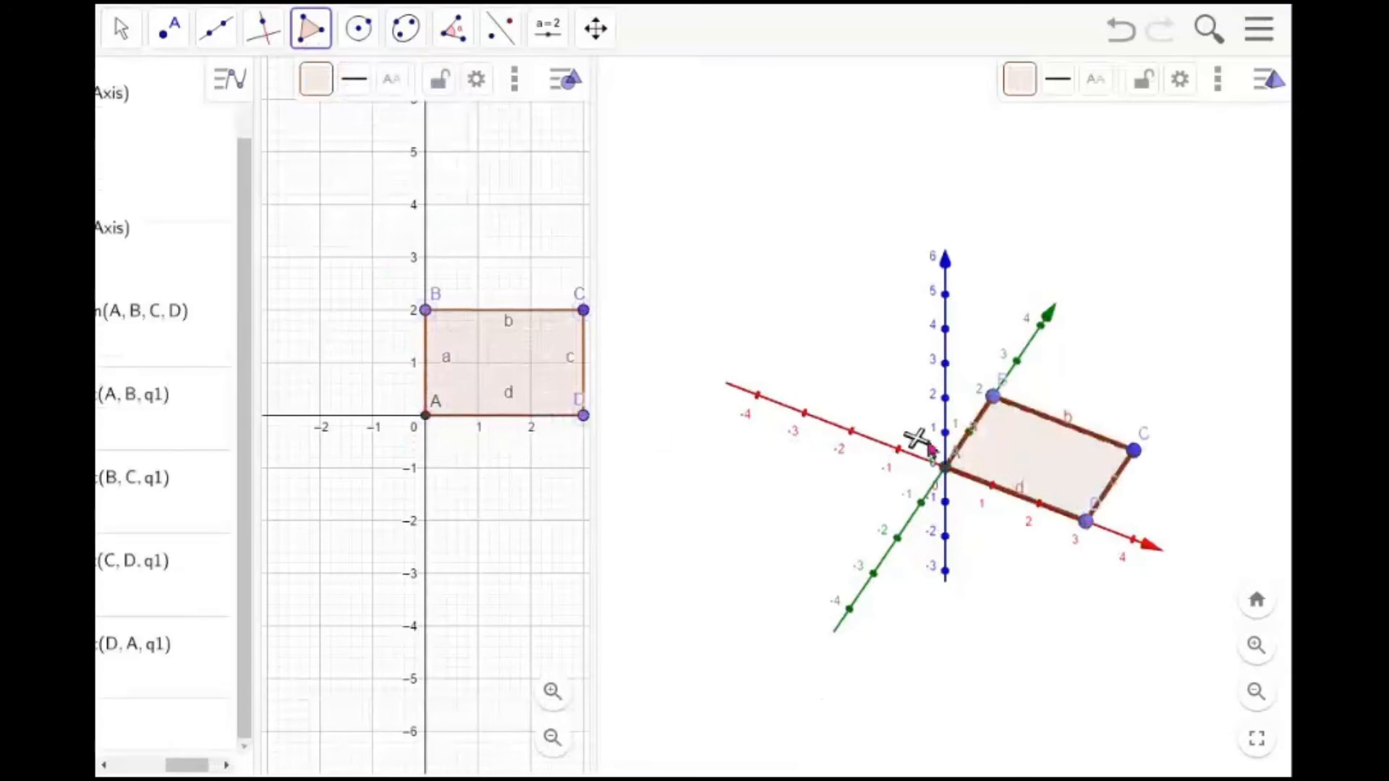
Build a prism on the rectangle with its top point on the z-axis at height 5
{"action": "left_click", "coordinate": [835, 301]}
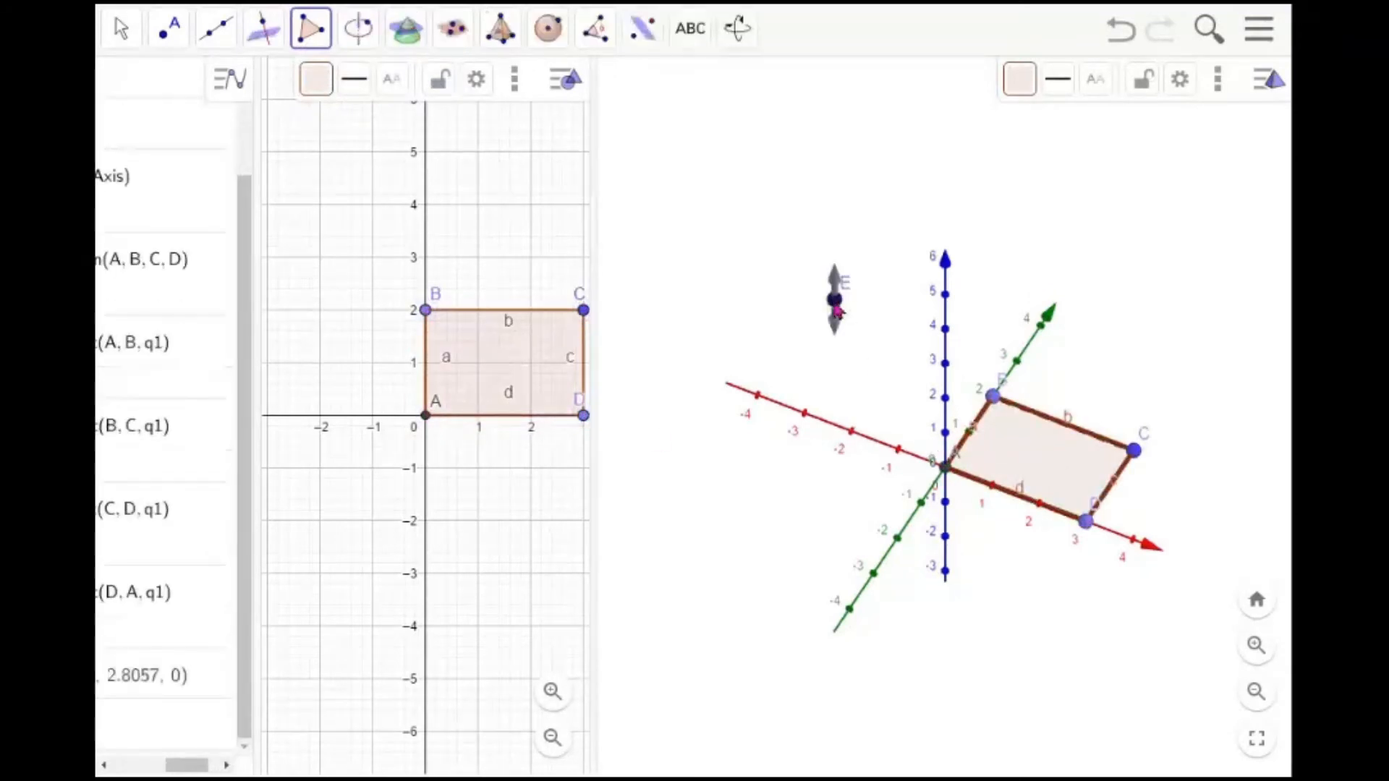
{"action": "left_click", "coordinate": [500, 33]}
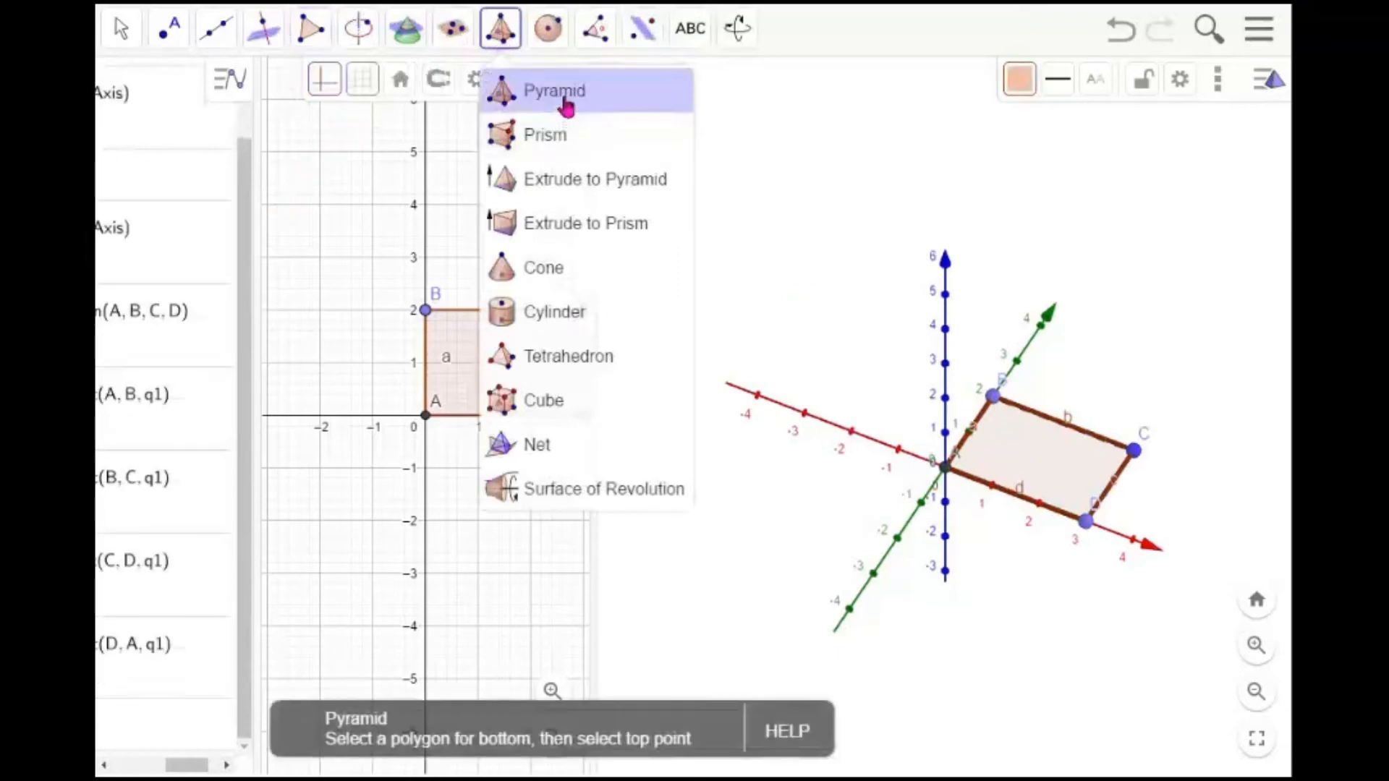
{"action": "left_click", "coordinate": [568, 137]}
{"action": "left_click", "coordinate": [986, 434]}
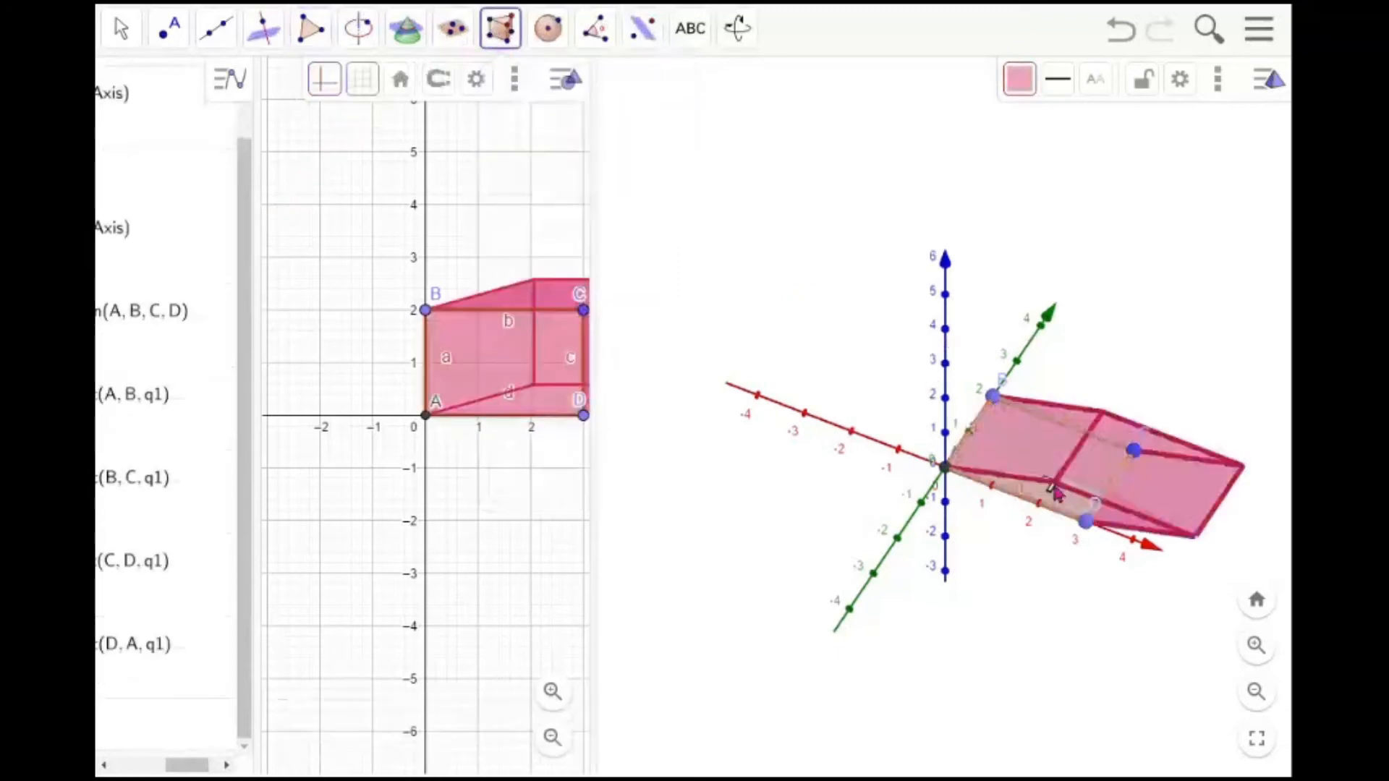
{"action": "left_click", "coordinate": [948, 300]}
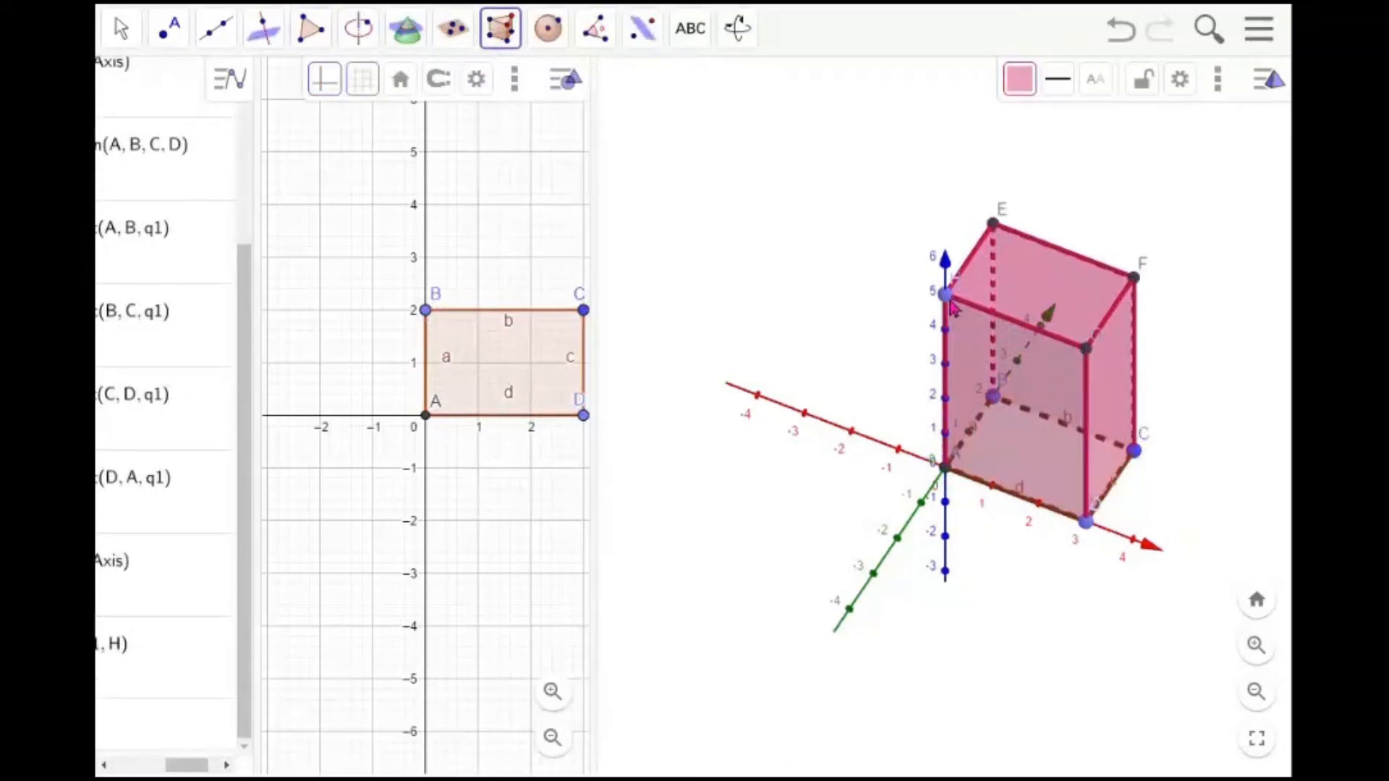
{"action": "left_click", "coordinate": [122, 33]}
{"action": "mouse_move", "coordinate": [775, 553]}
{"action": "left_mouse_down"}
{"action": "mouse_move", "coordinate": [778, 481]}
{"action": "mouse_move", "coordinate": [832, 530]}
{"action": "mouse_move", "coordinate": [835, 562]}
{"action": "mouse_move", "coordinate": [776, 552]}
{"action": "left_mouse_up"}
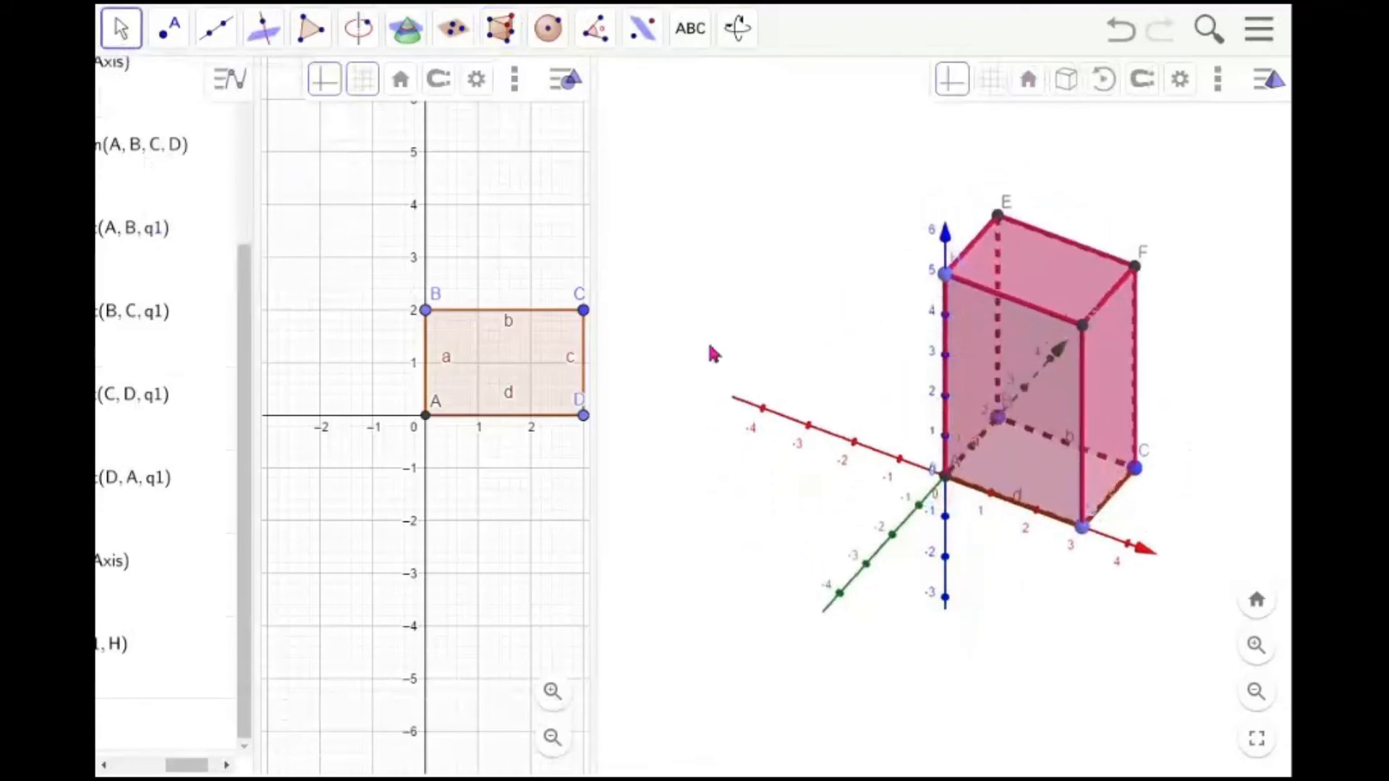
Draw segments from vertex C to the top point H on the z-axis and from C to the origin vertex A
{"action": "left_click", "coordinate": [226, 39]}
{"action": "left_click", "coordinate": [291, 137]}
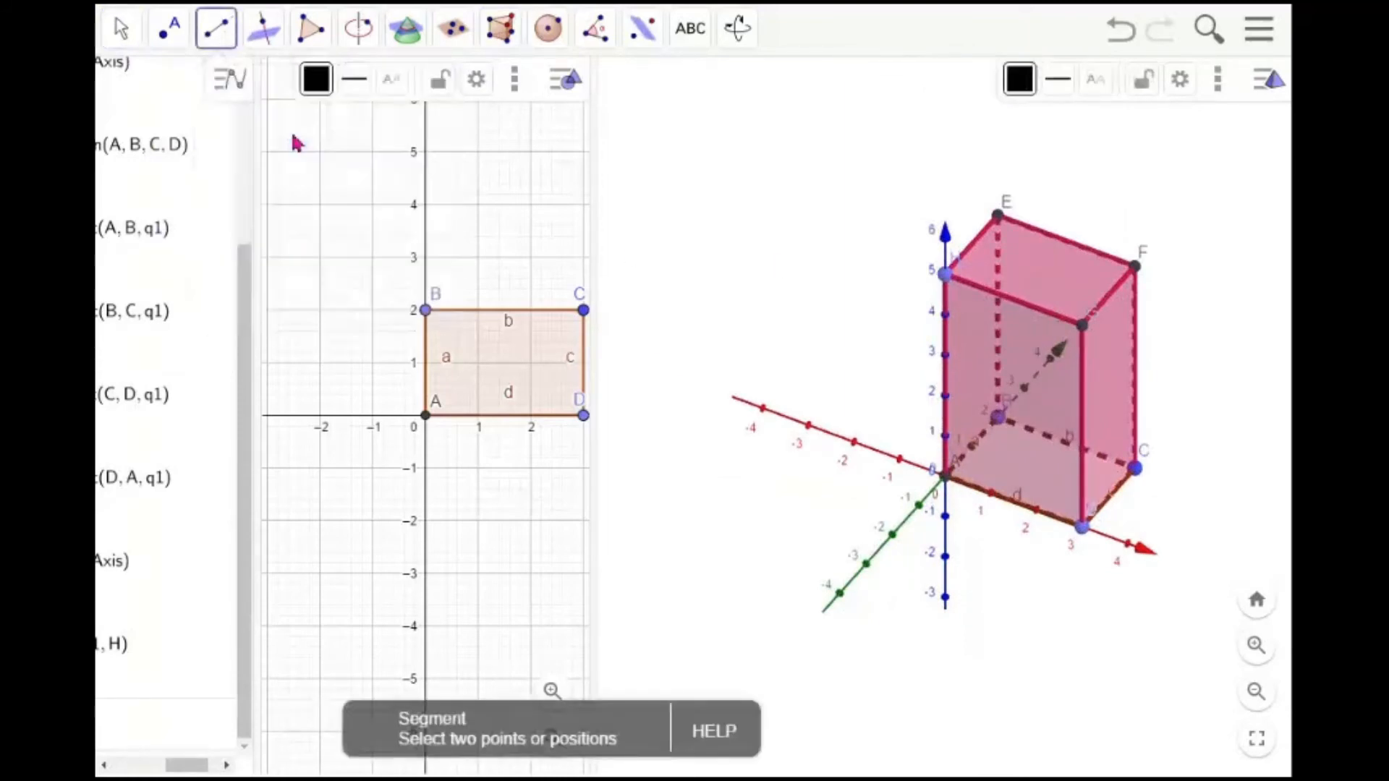
{"action": "left_click", "coordinate": [1137, 470]}
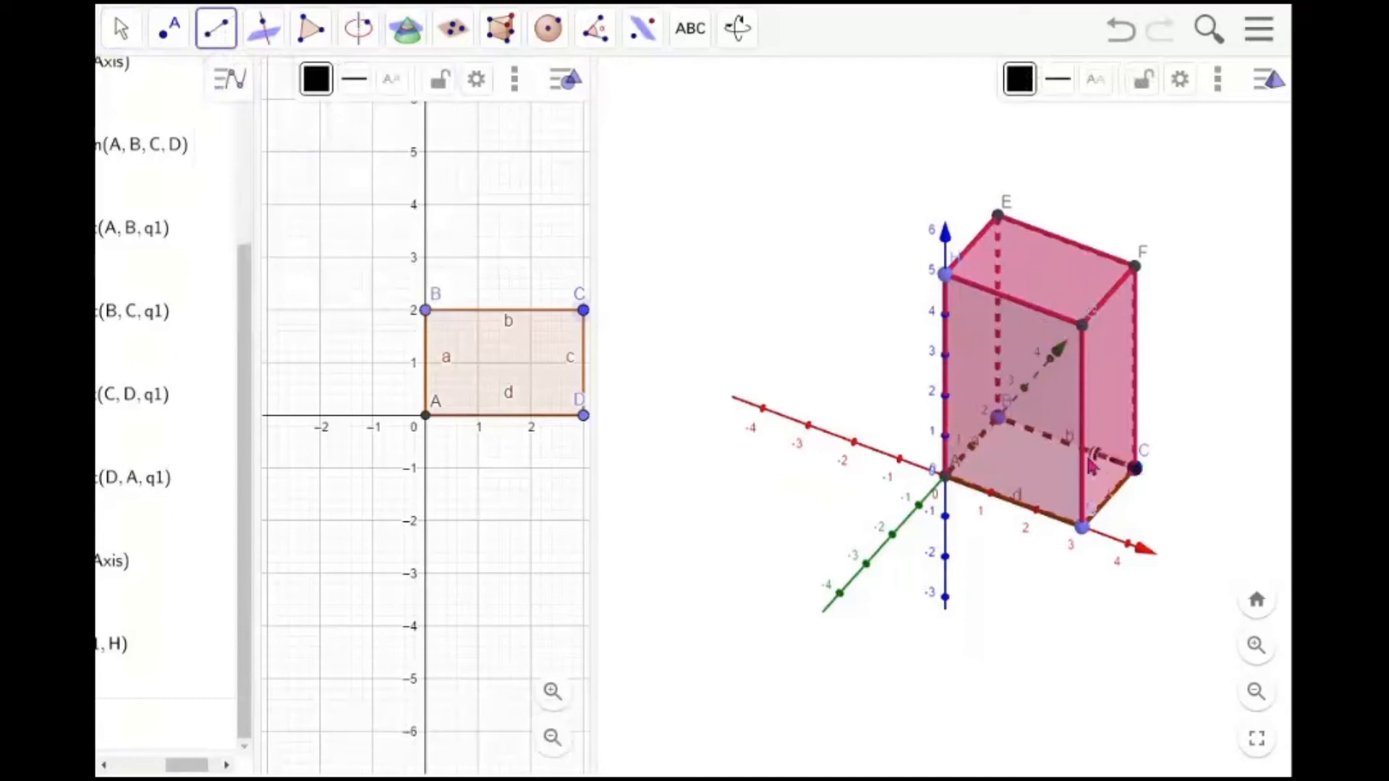
{"action": "left_click", "coordinate": [947, 274]}
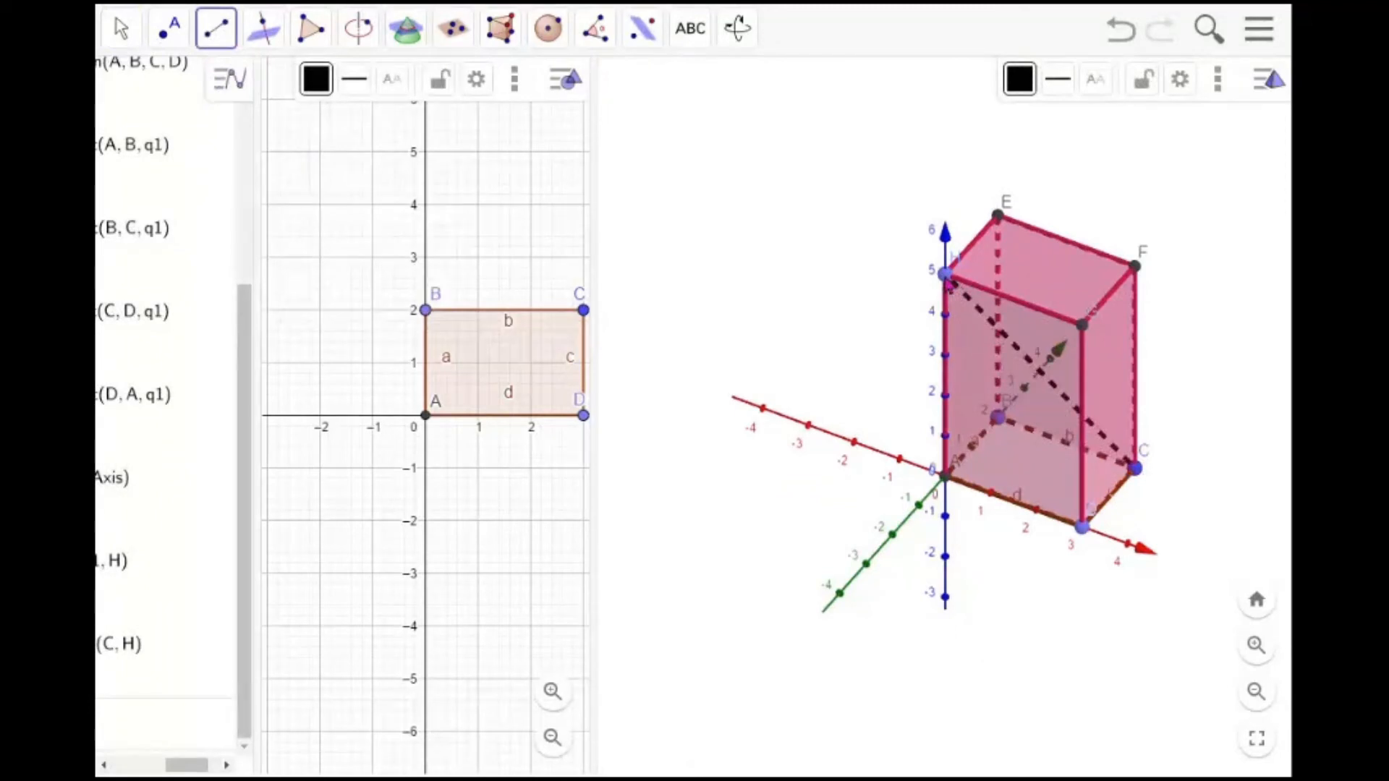
{"action": "left_click", "coordinate": [1138, 471]}
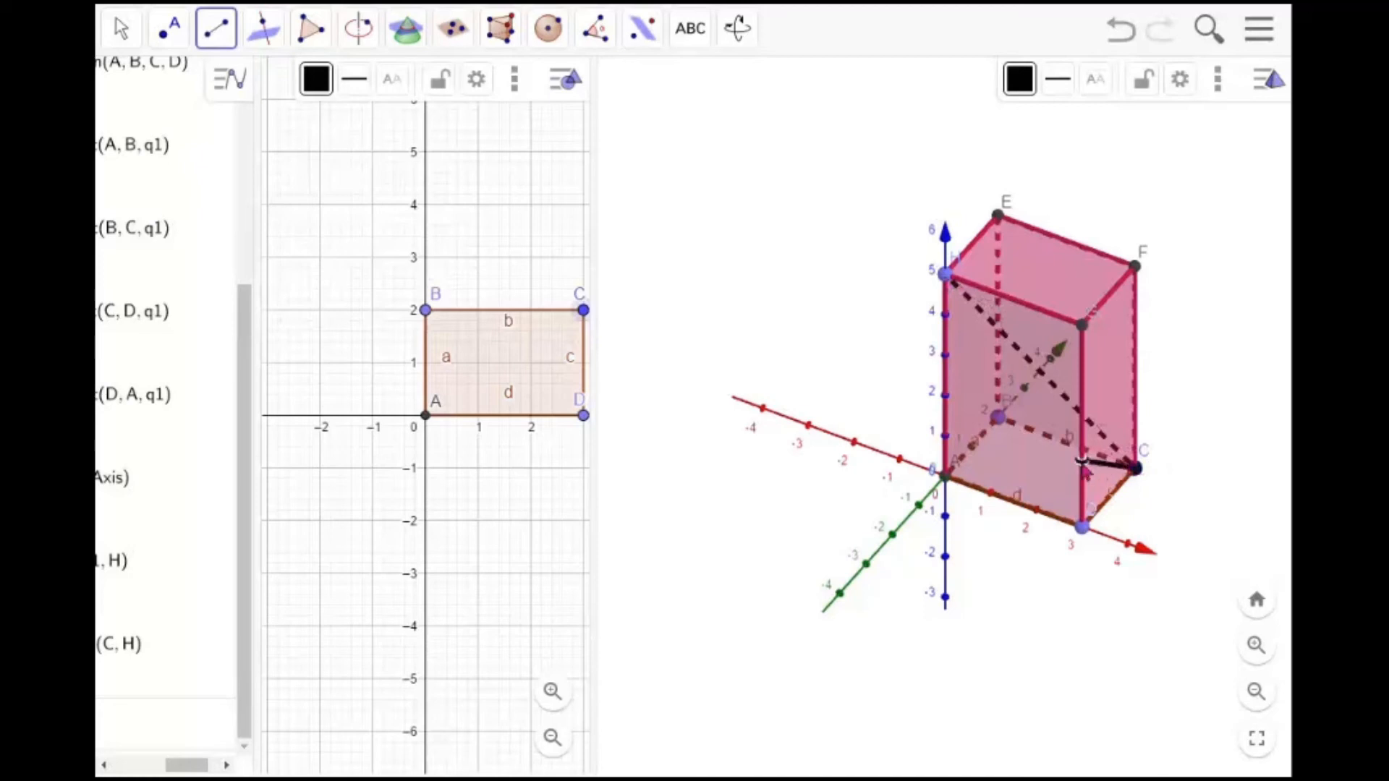
{"action": "left_click", "coordinate": [948, 477]}
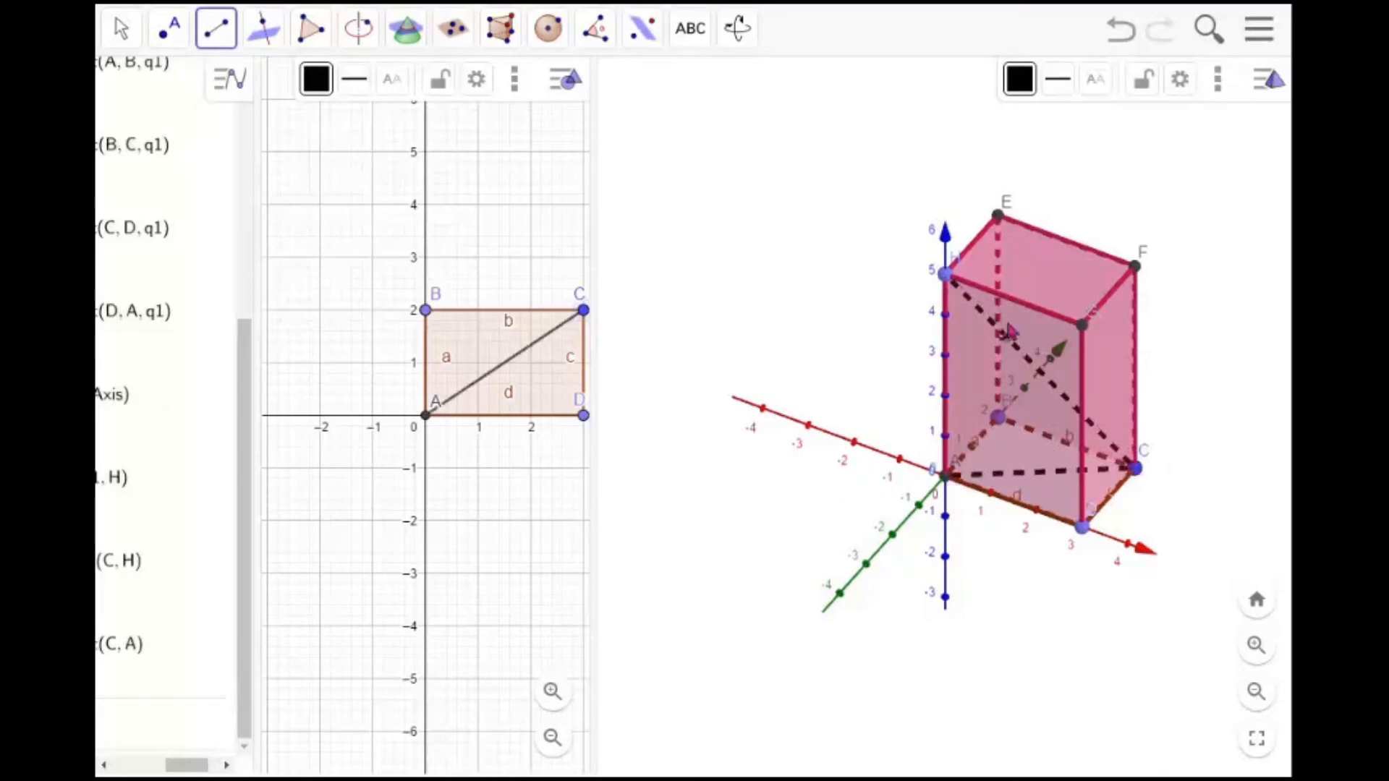
{"action": "key", "text": "Escape"}
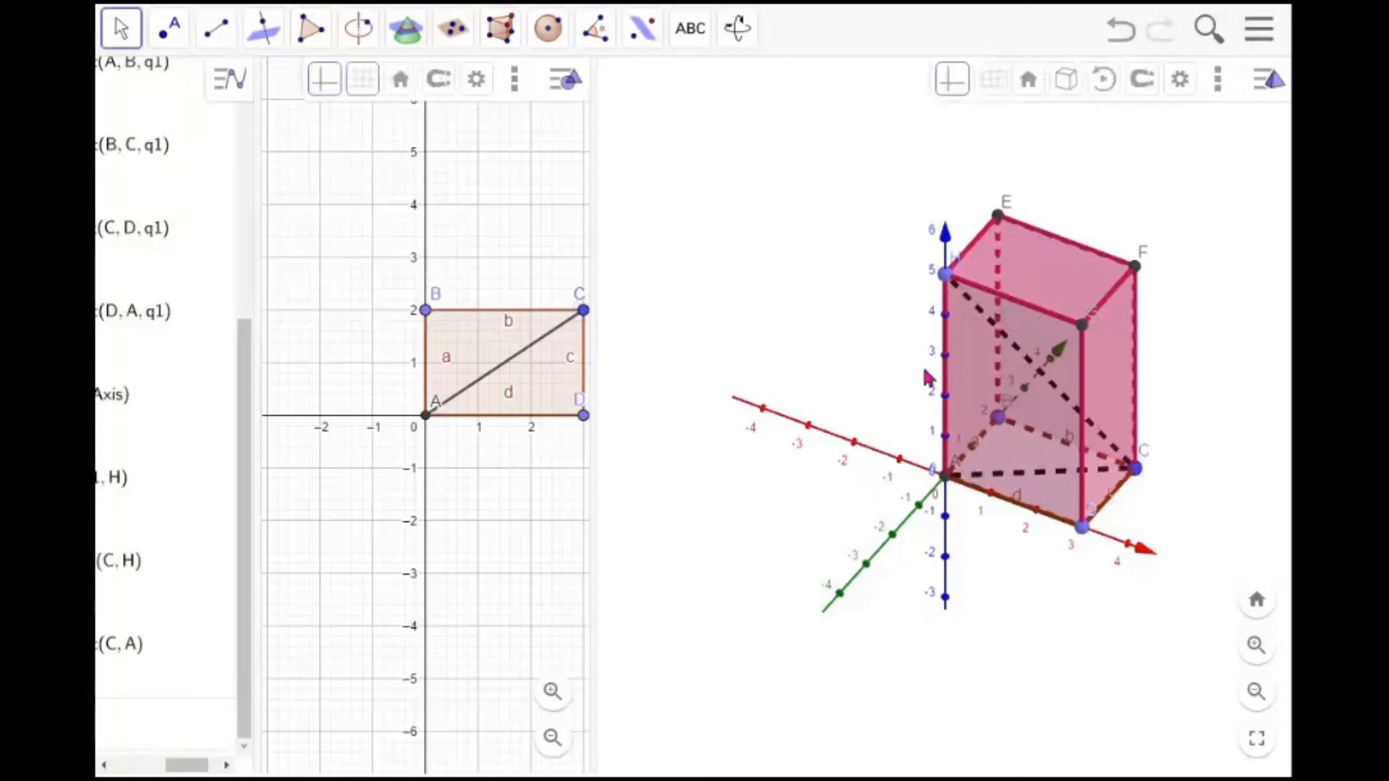
Measure the angle at vertex C between segments CH and CA with the Angle tool, and move its label below C
{"action": "mouse_move", "coordinate": [870, 356]}
{"action": "left_mouse_down"}
{"action": "mouse_move", "coordinate": [874, 319]}
{"action": "mouse_move", "coordinate": [948, 346]}
{"action": "mouse_move", "coordinate": [946, 383]}
{"action": "mouse_move", "coordinate": [900, 377]}
{"action": "mouse_move", "coordinate": [877, 353]}
{"action": "left_mouse_up"}
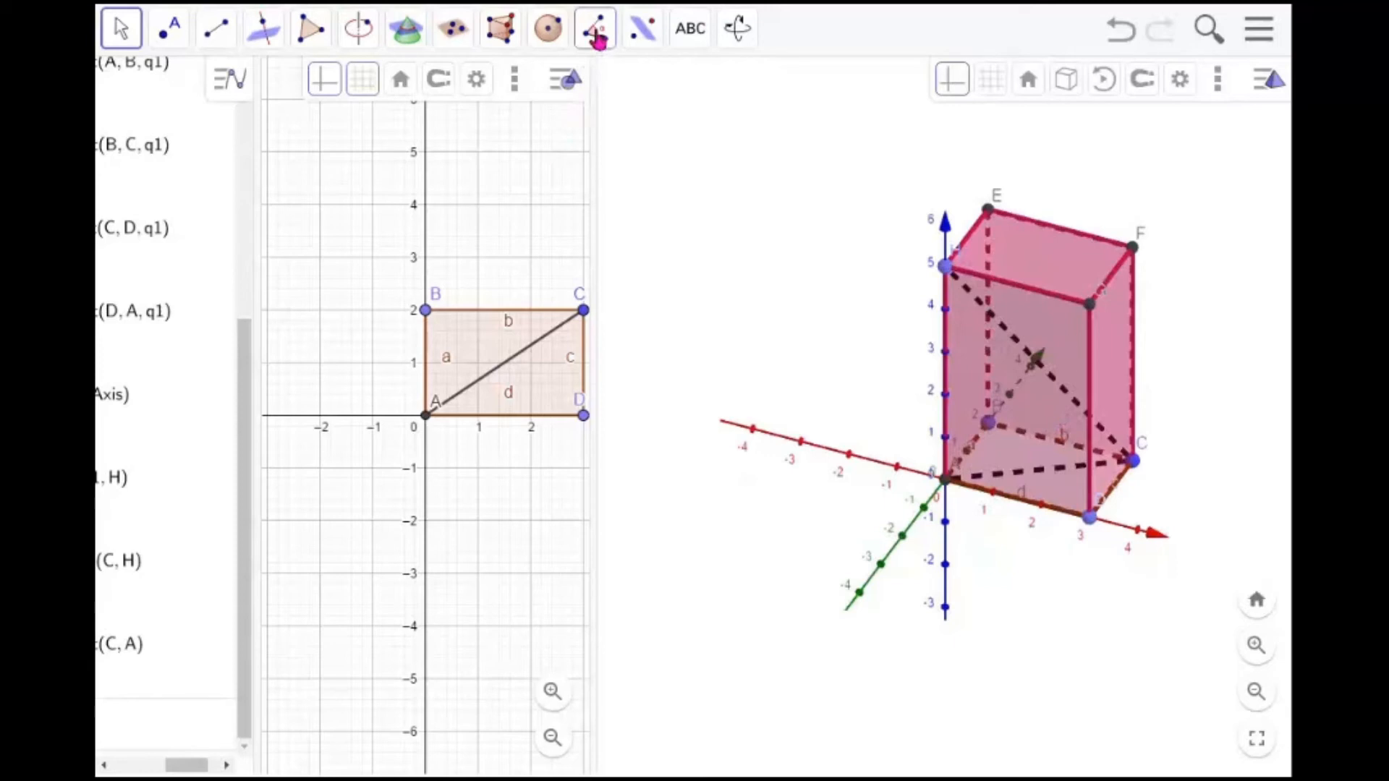
{"action": "left_click", "coordinate": [598, 42]}
{"action": "left_click", "coordinate": [631, 92]}
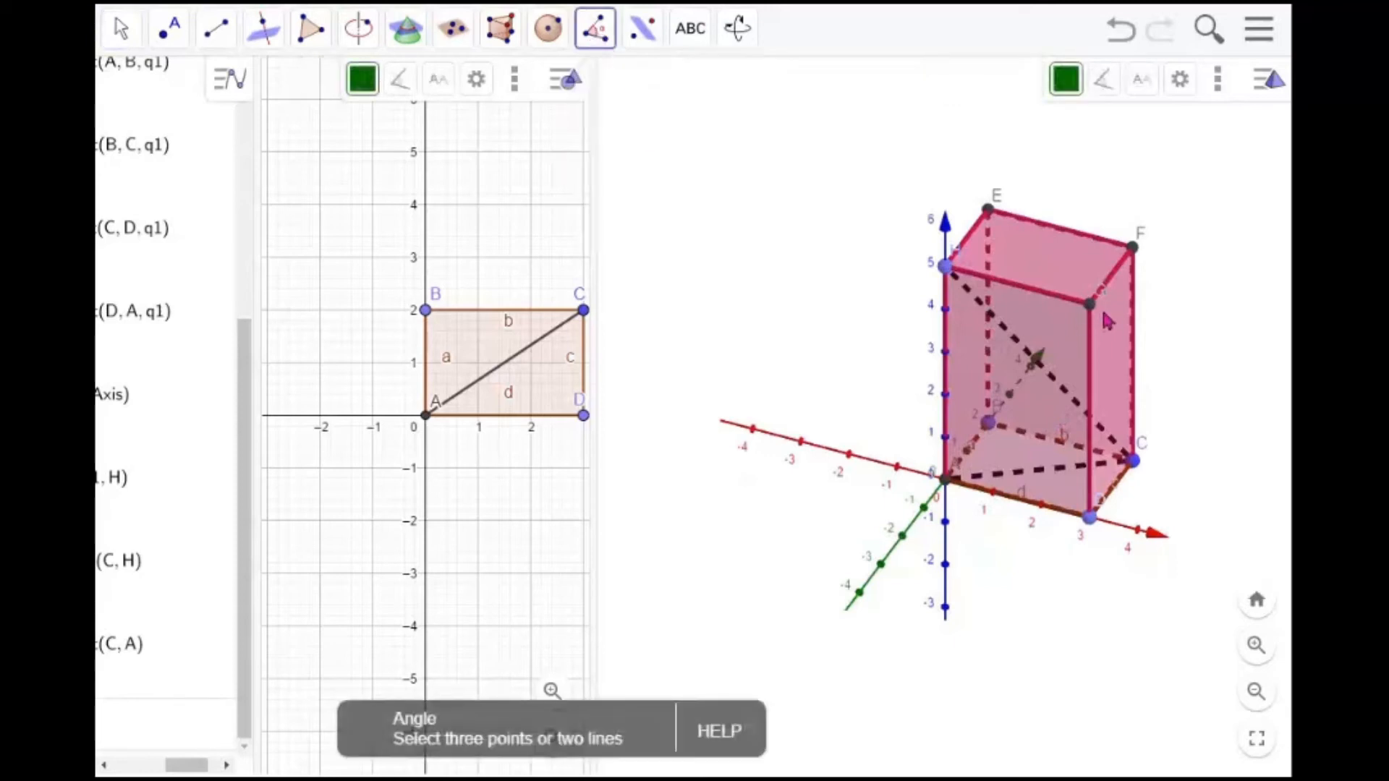
{"action": "left_click", "coordinate": [945, 267]}
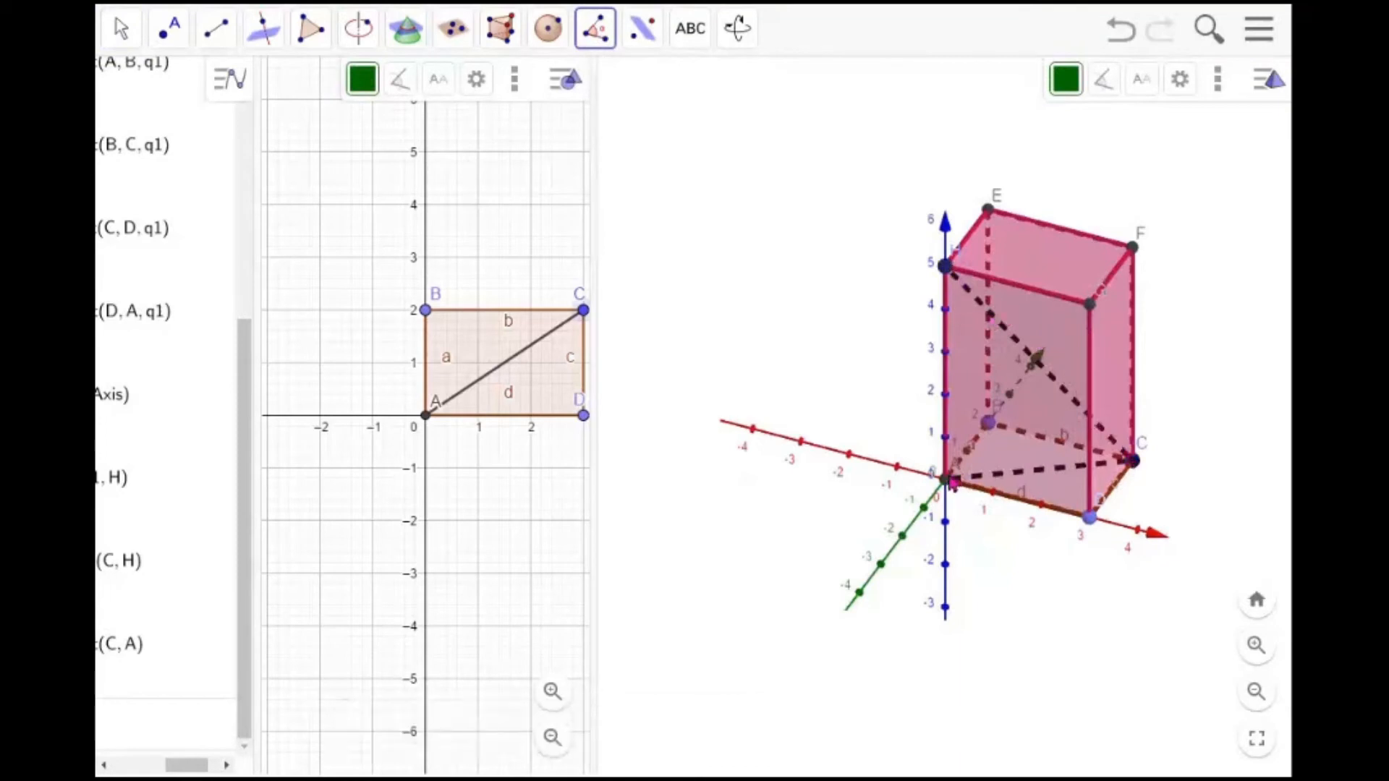
{"action": "left_click", "coordinate": [949, 479]}
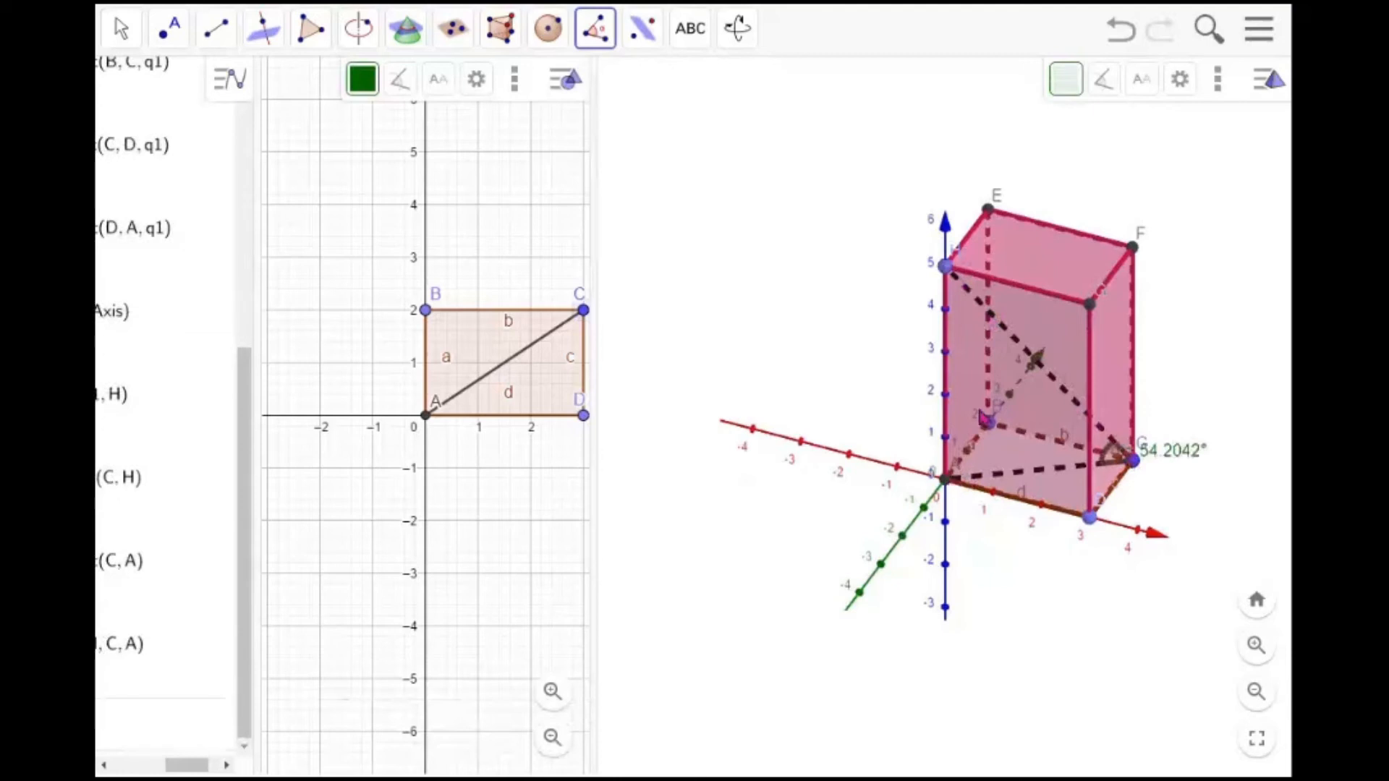
{"action": "key", "text": "Escape"}
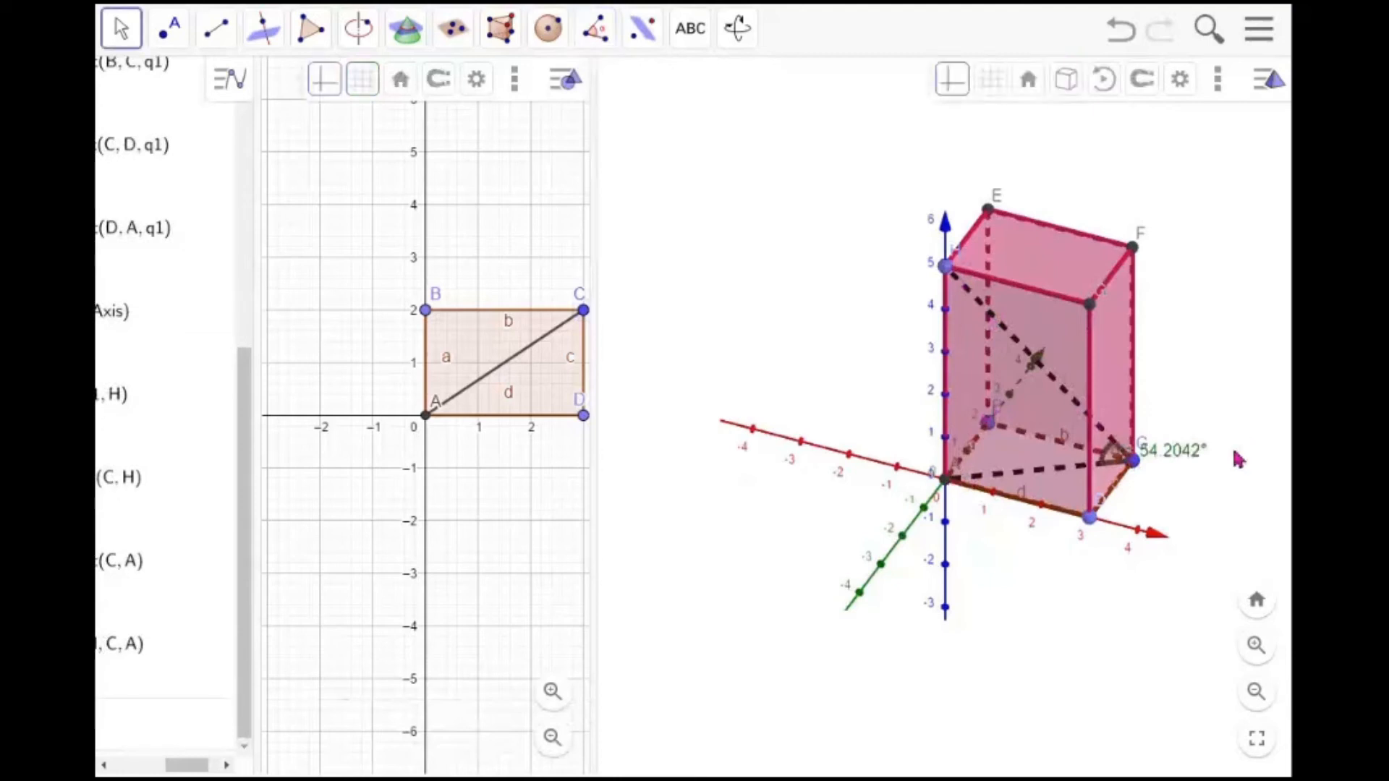
{"action": "left_click_drag", "start_coordinate": [1177, 460], "coordinate": [1198, 506]}
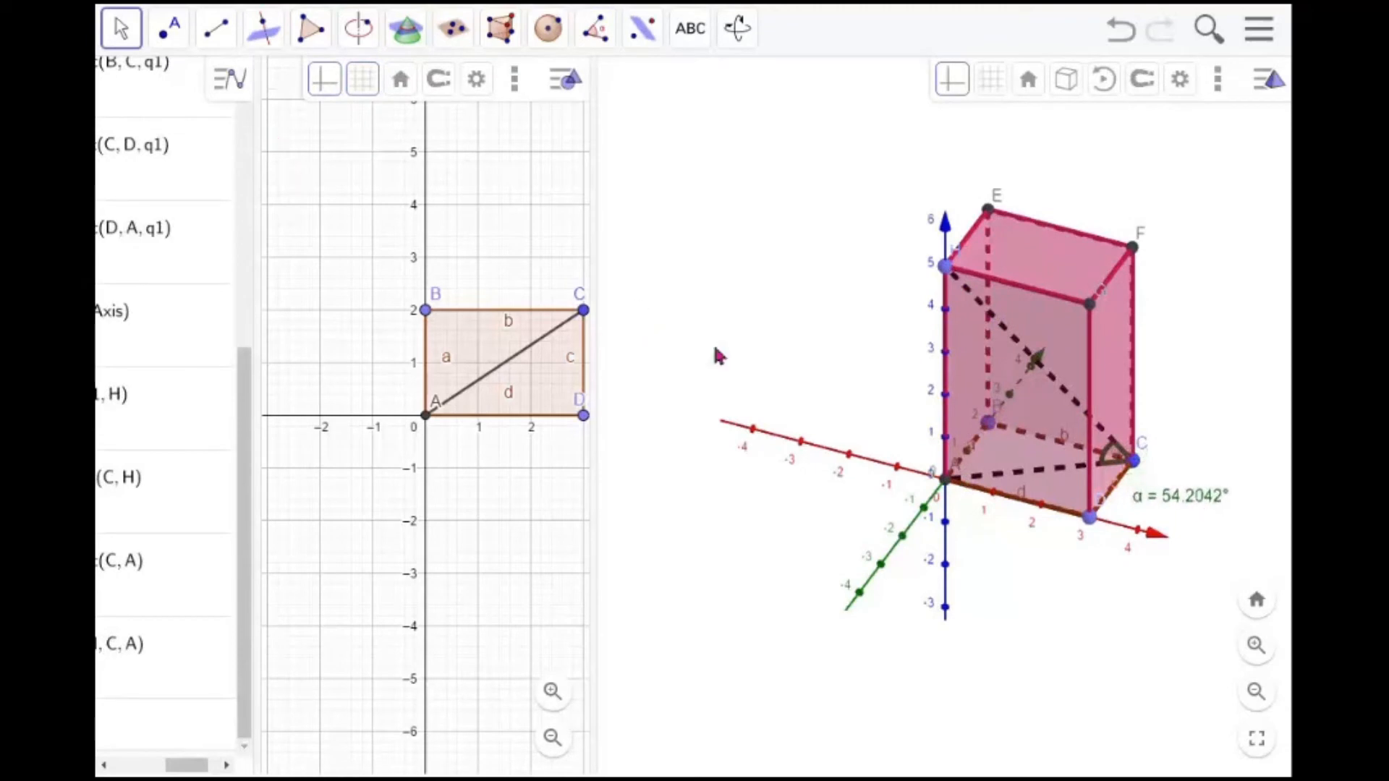
Rotate the 3D view to examine the prism and the measured angle from different directions
{"action": "left_click_drag", "start_coordinate": [864, 374], "coordinate": [872, 289]}
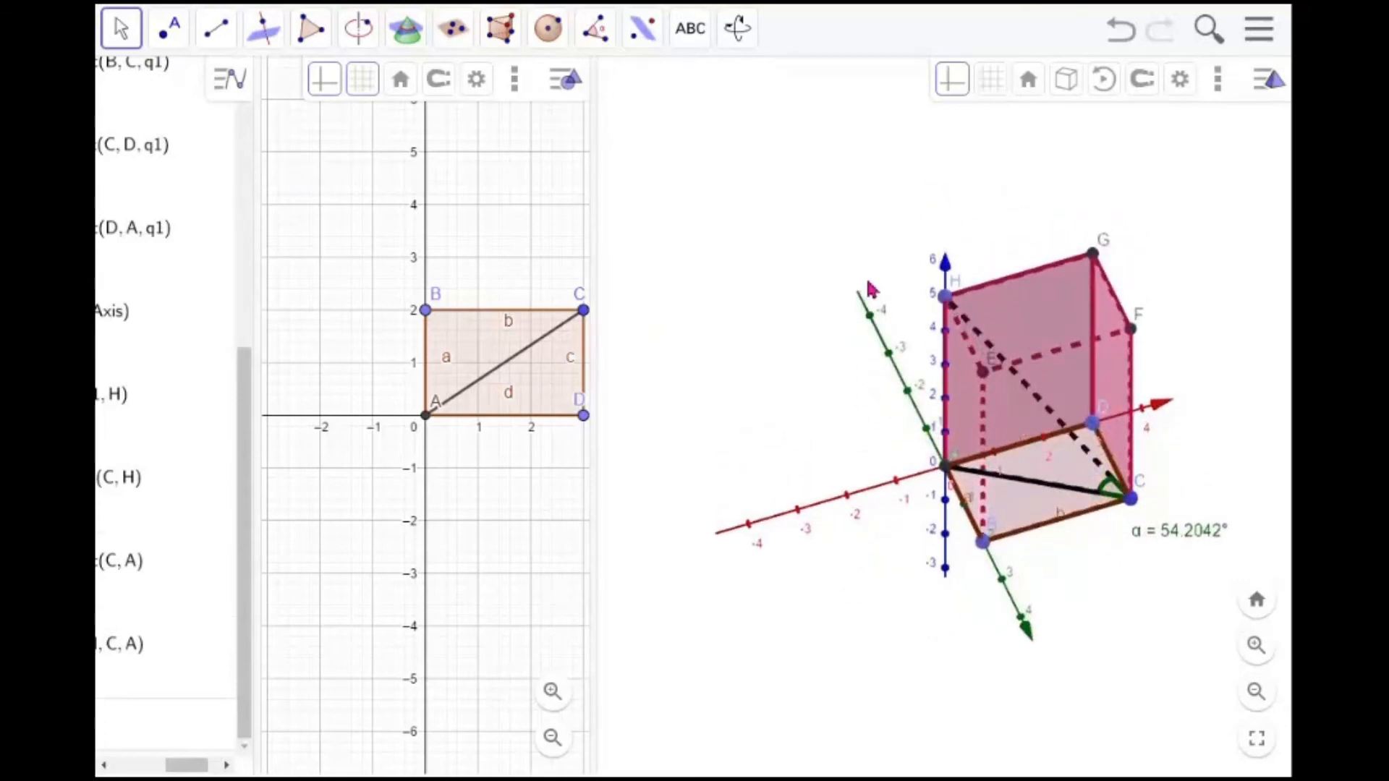
{"action": "left_click_drag", "start_coordinate": [872, 289], "coordinate": [871, 440]}
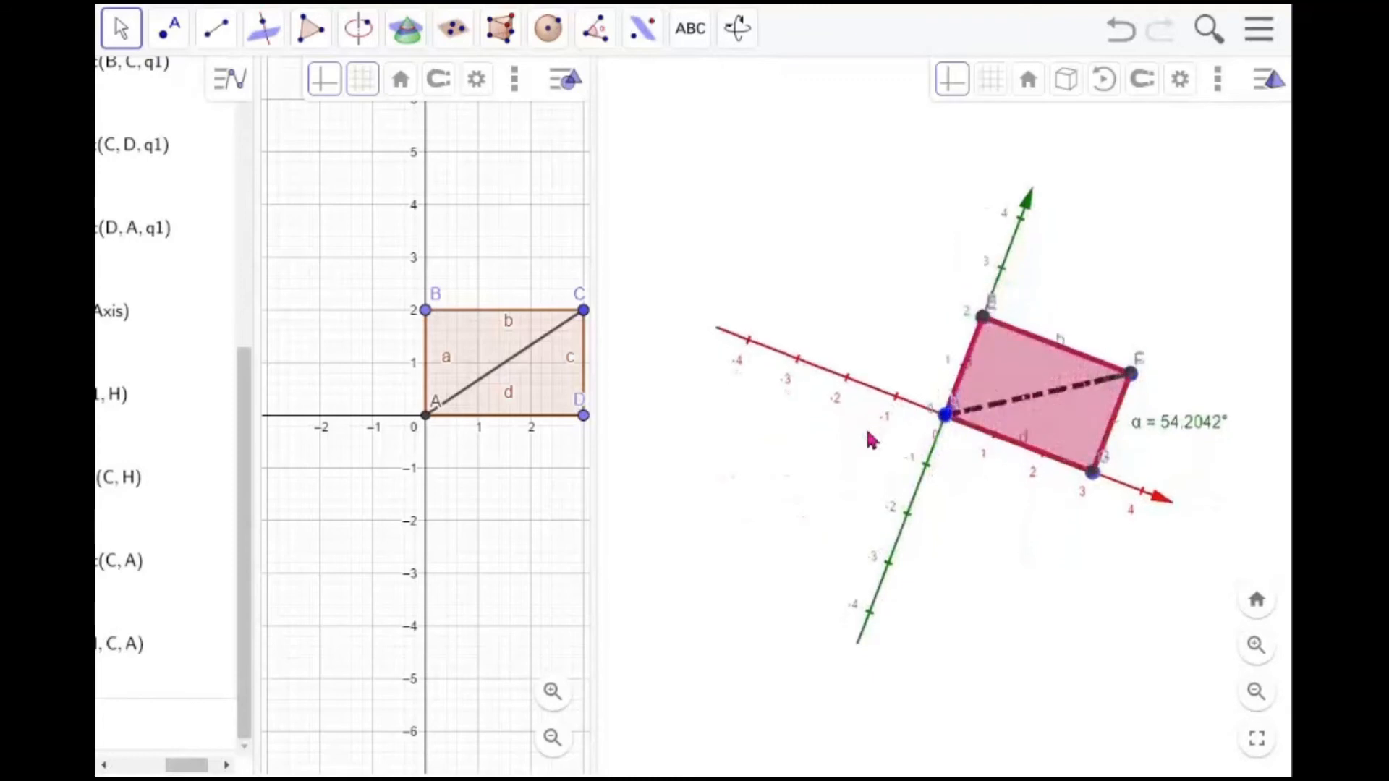
{"action": "left_click_drag", "start_coordinate": [872, 489], "coordinate": [882, 373]}
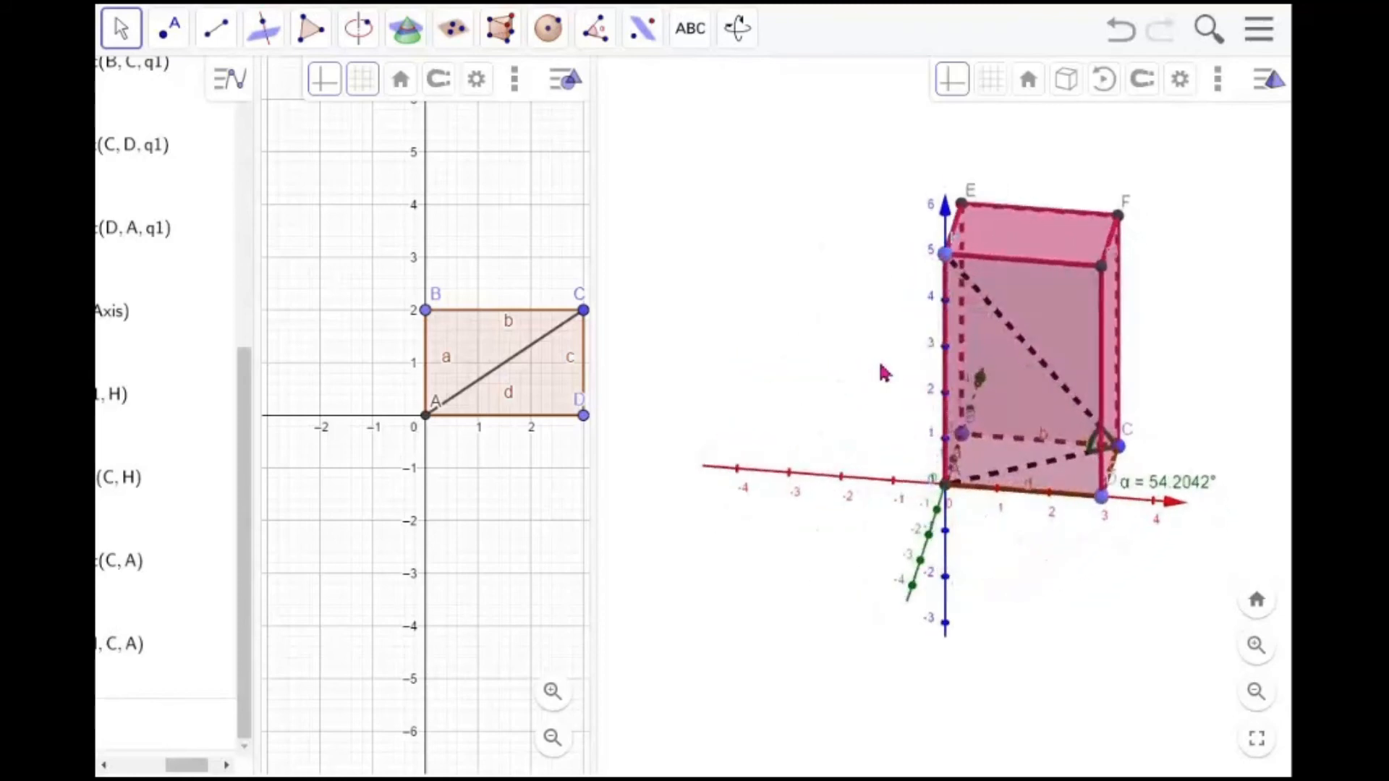
{"action": "mouse_move", "coordinate": [884, 373]}
{"action": "left_mouse_down"}
{"action": "mouse_move", "coordinate": [862, 376]}
{"action": "mouse_move", "coordinate": [866, 404]}
{"action": "mouse_move", "coordinate": [867, 386]}
{"action": "left_mouse_up"}
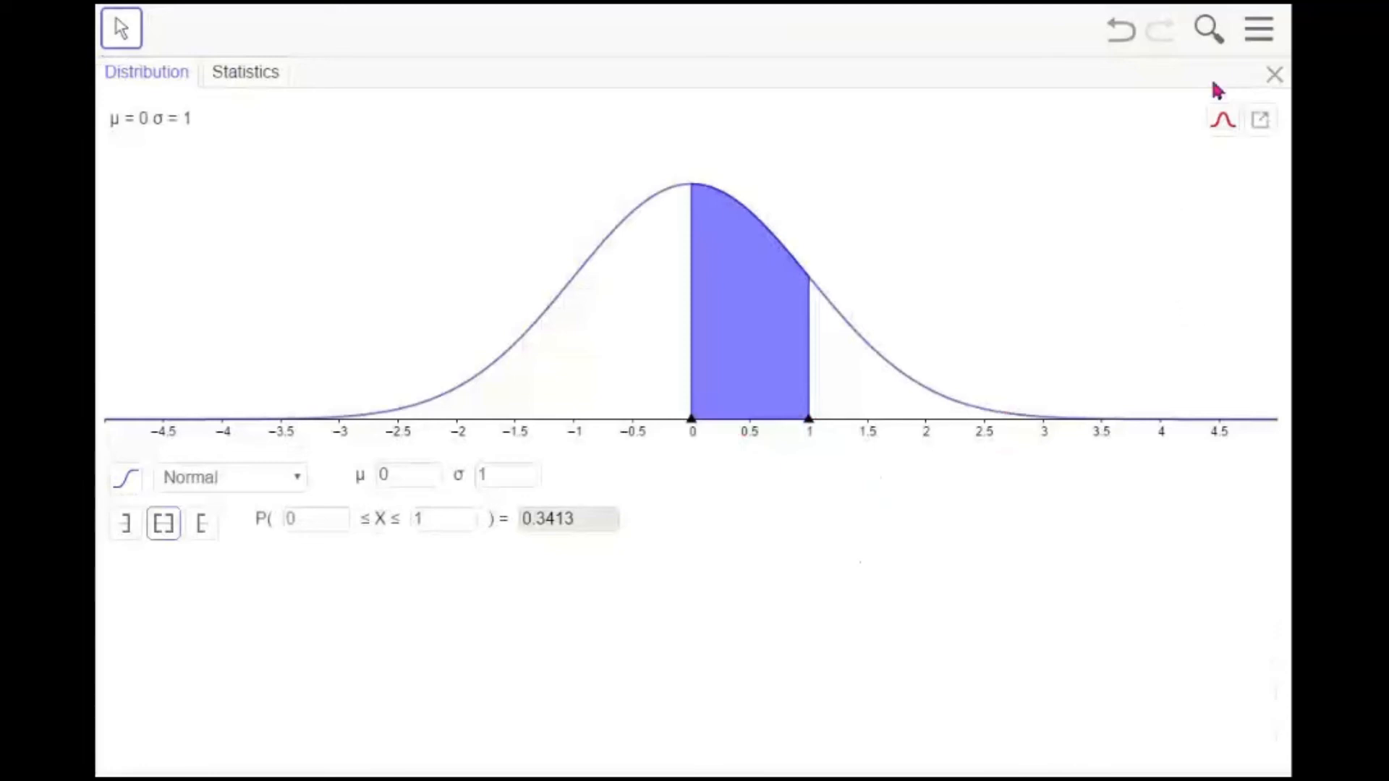
{"action": "left_click", "coordinate": [1271, 33]}
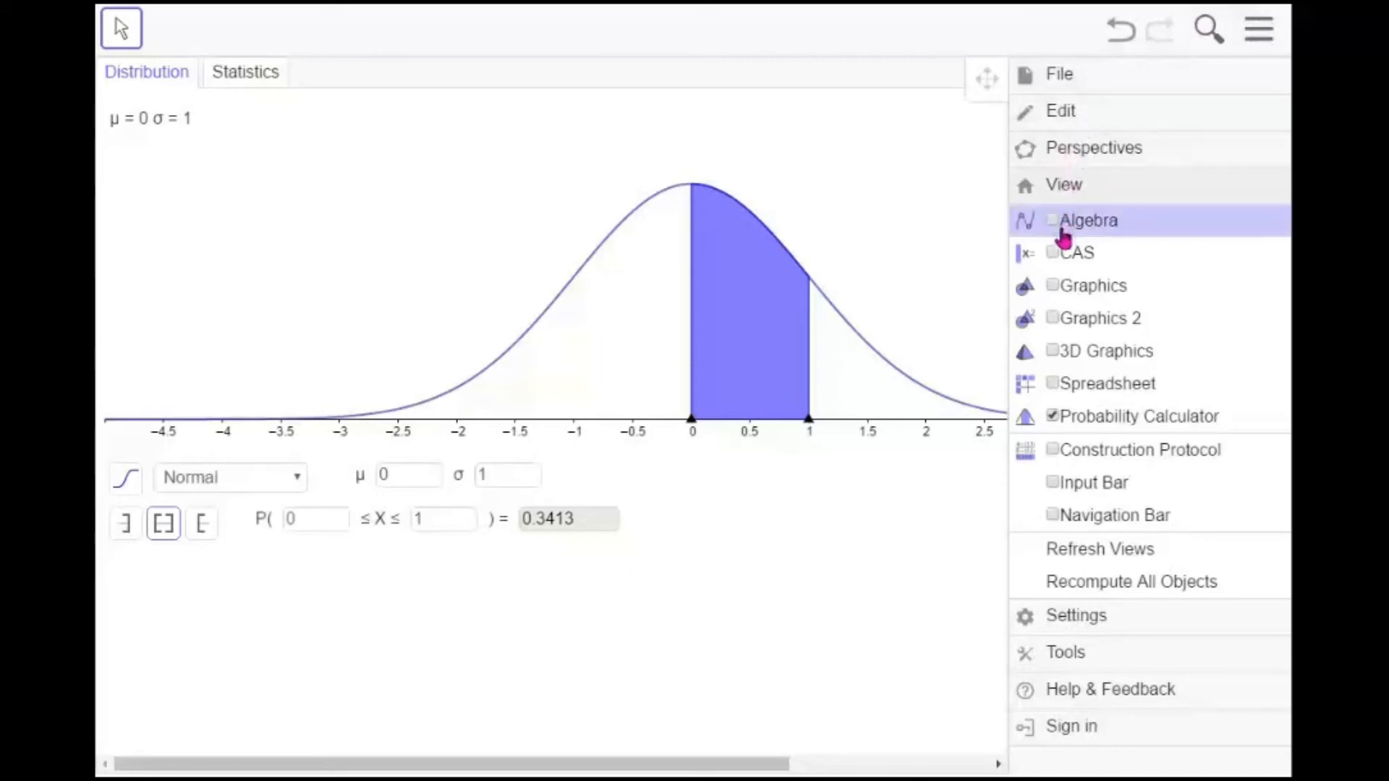
{"action": "left_click", "coordinate": [1052, 418]}
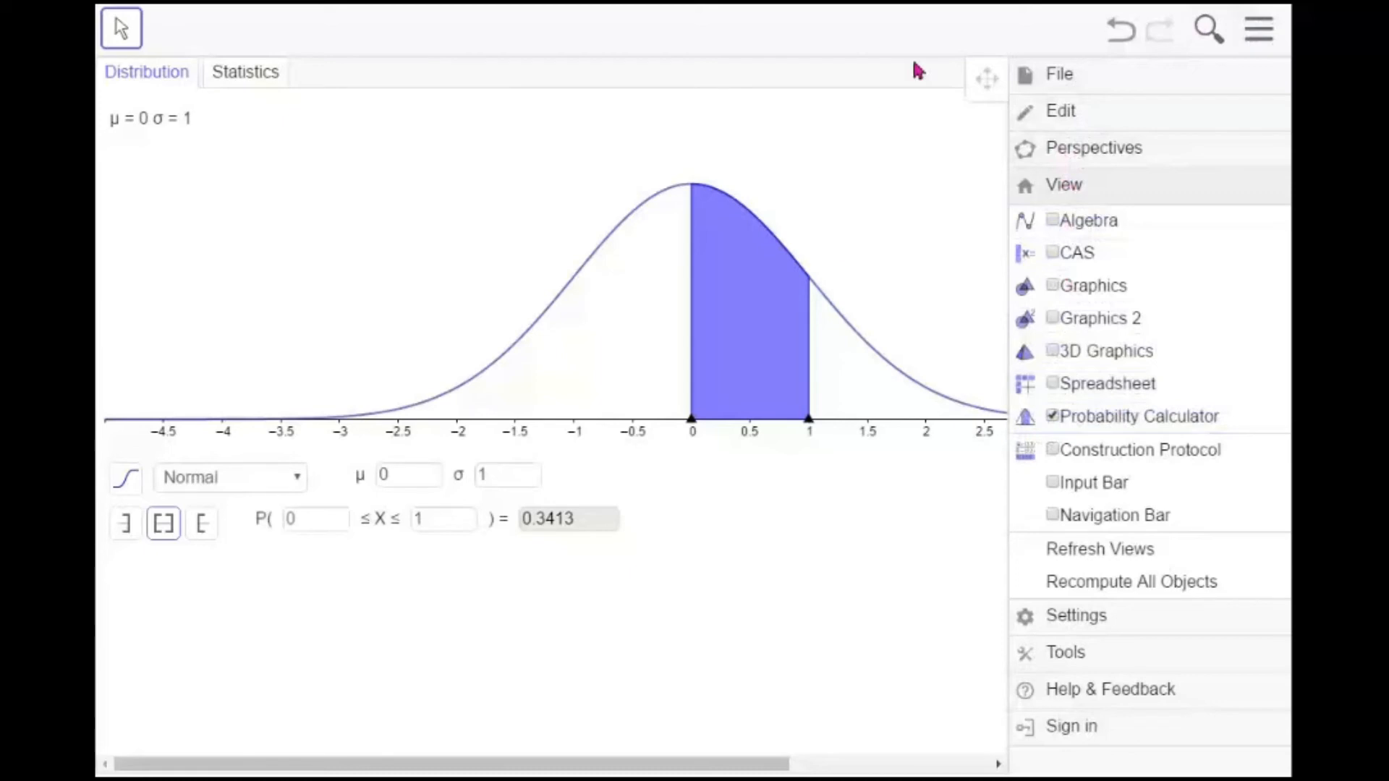
{"action": "left_click", "coordinate": [955, 36]}
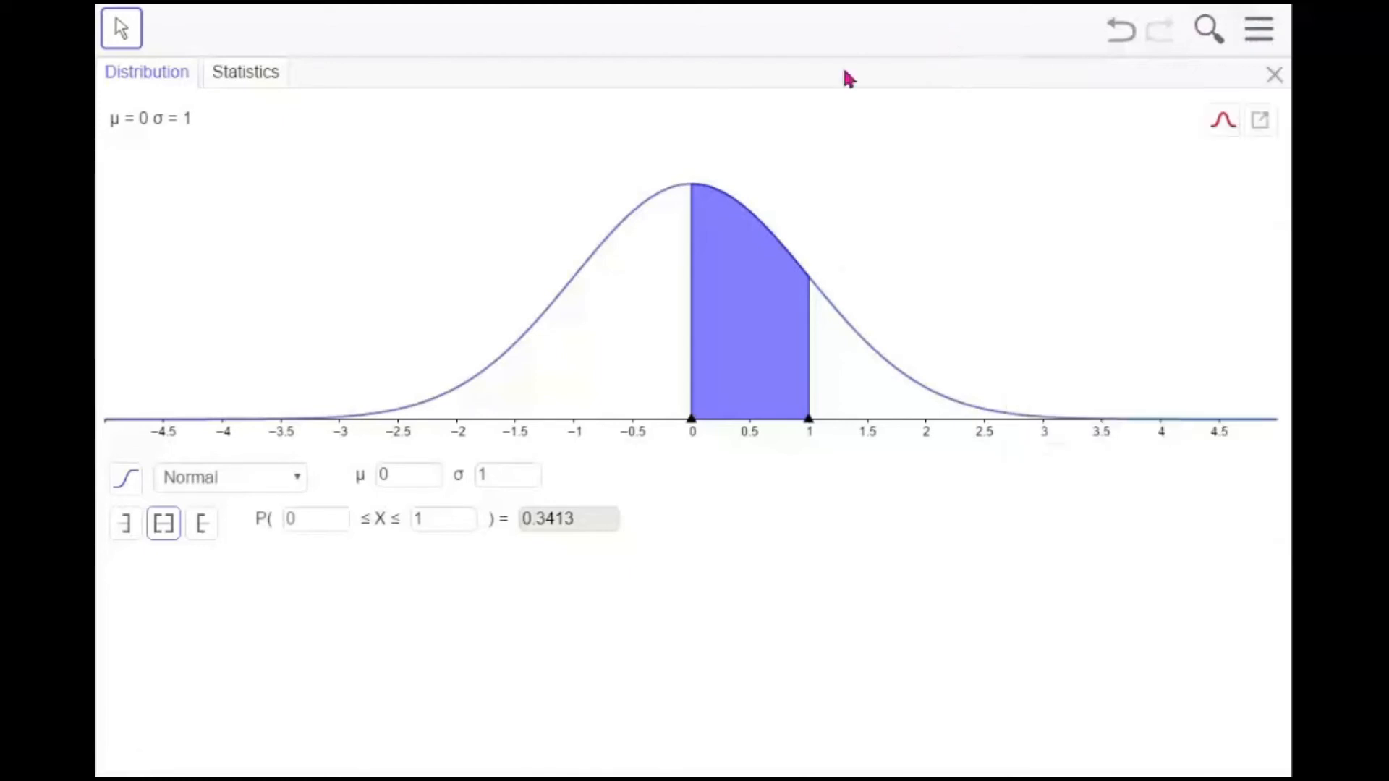
Set the normal distribution's mean μ to 50 and standard deviation σ to 12 in the Probability Calculator
{"action": "left_click", "coordinate": [298, 480]}
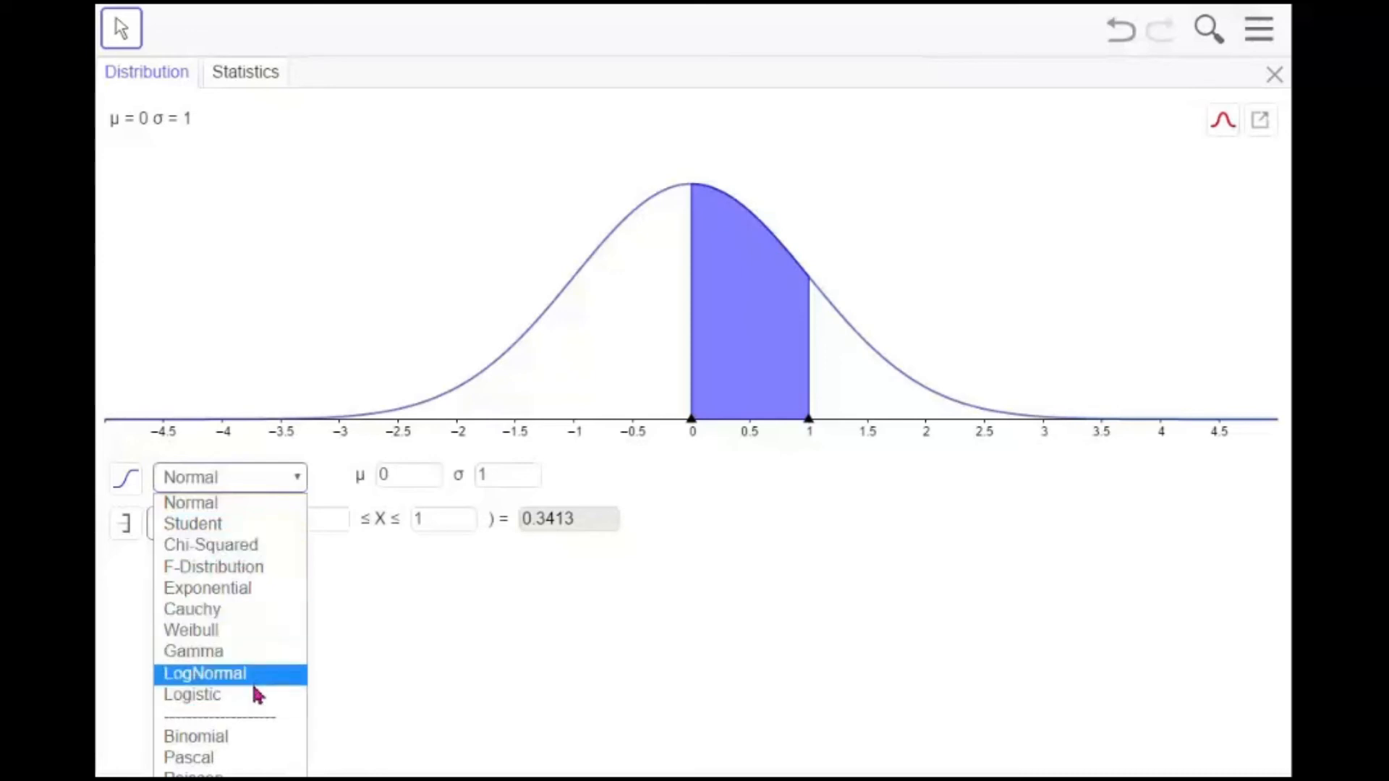
{"action": "left_click", "coordinate": [784, 599]}
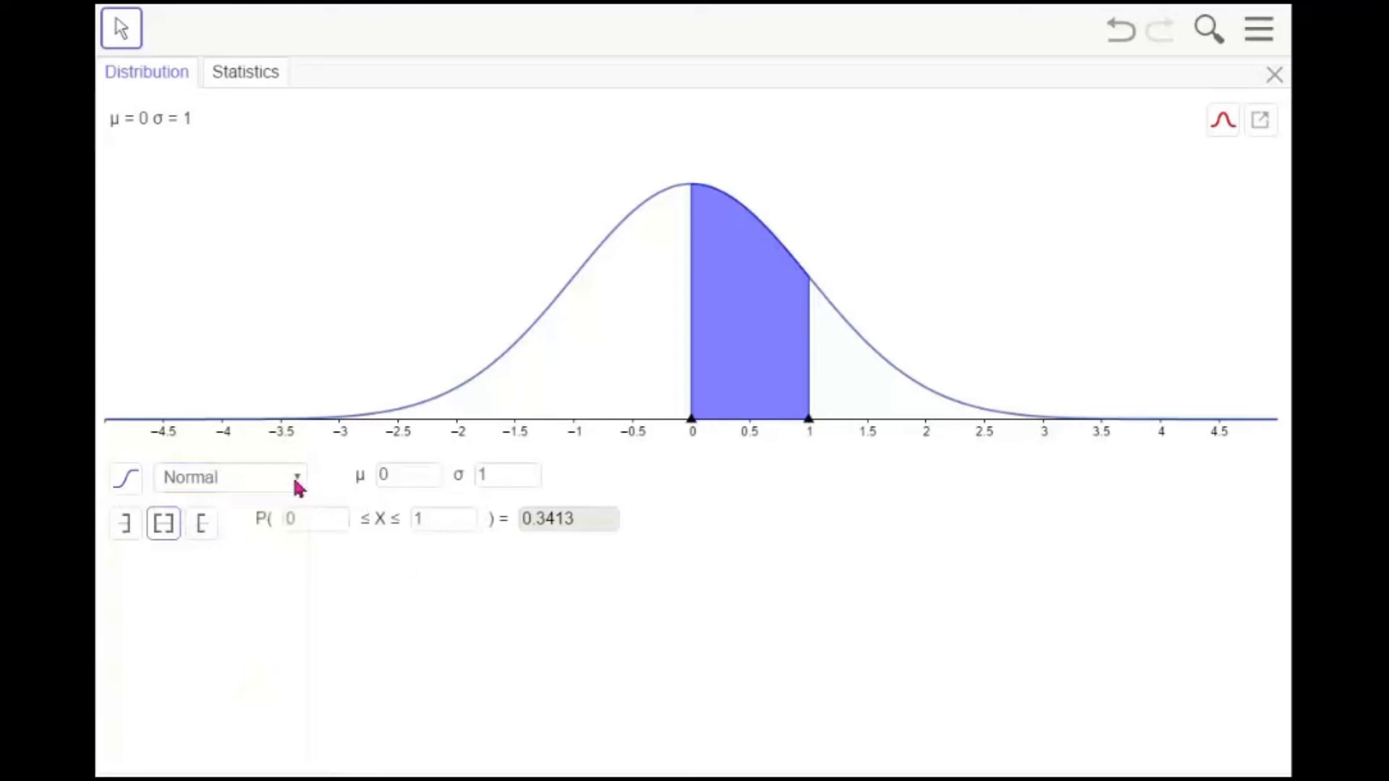
{"action": "left_click", "coordinate": [409, 476]}
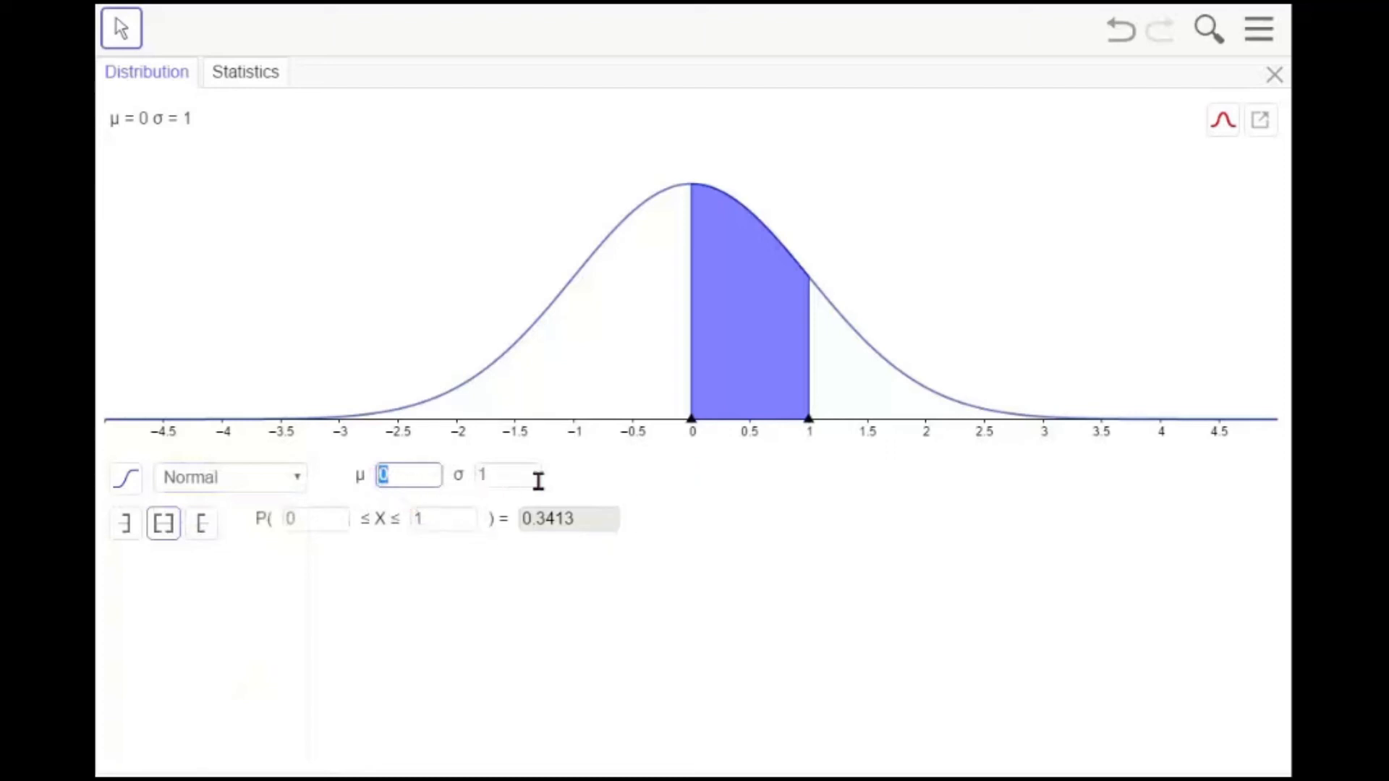
{"action": "type", "text": "50"}
{"action": "left_click", "coordinate": [481, 477]}
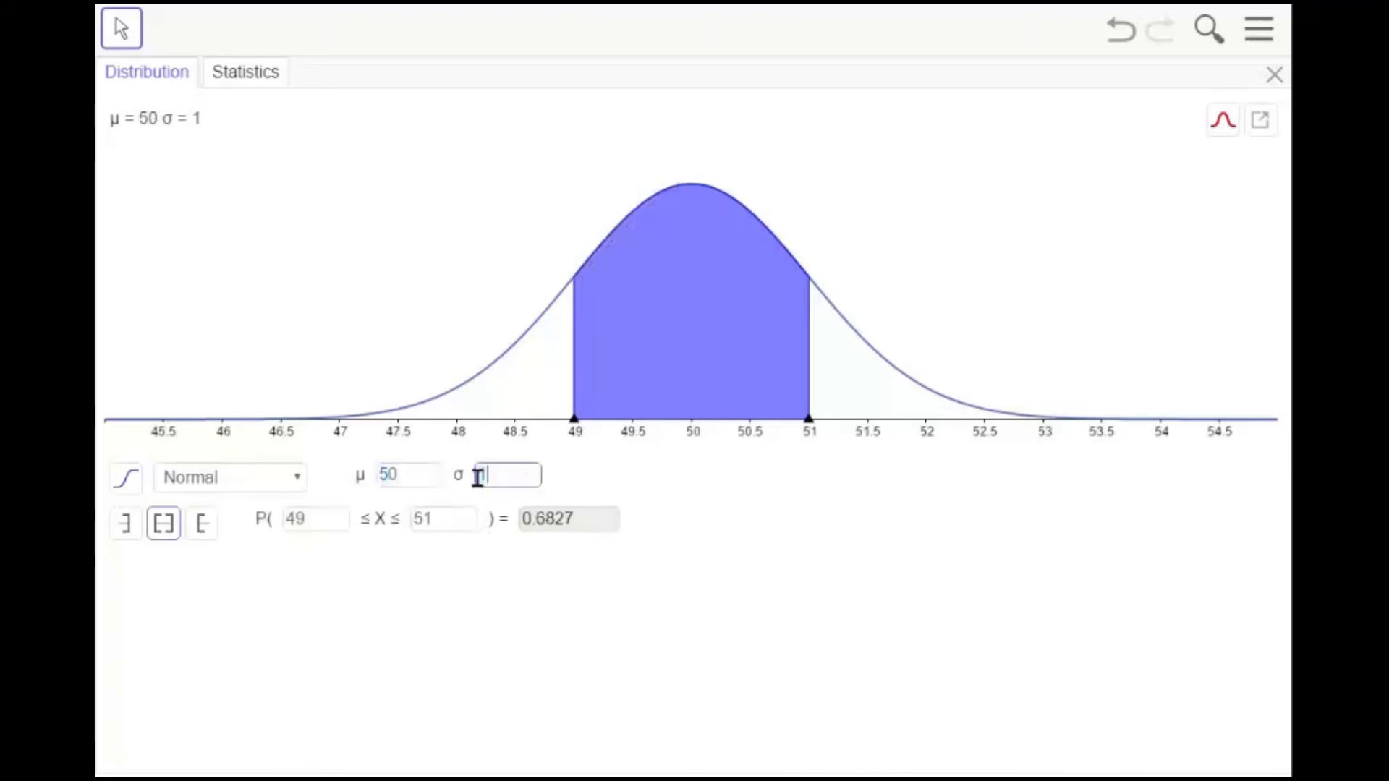
{"action": "type", "text": "2"}
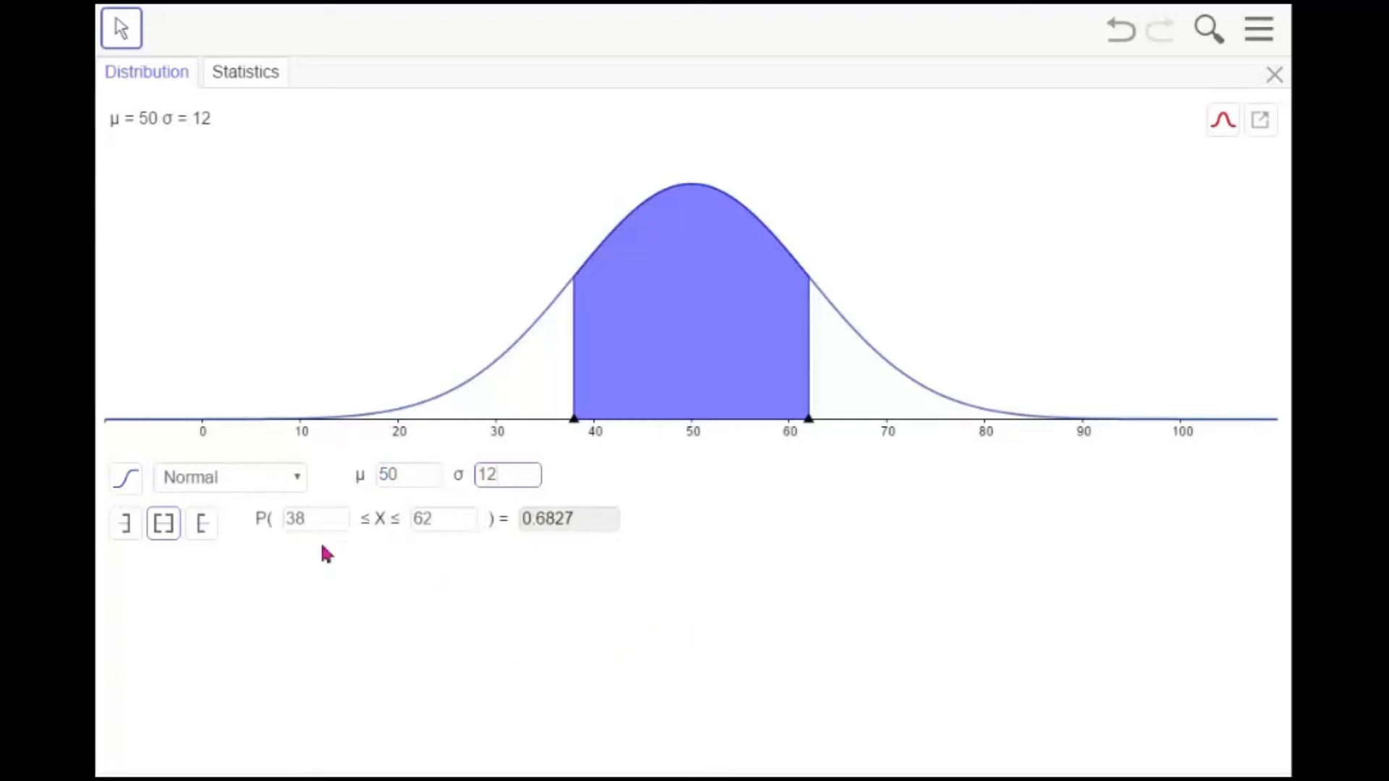
Set the interval's upper bound to 78, then switch to a right-sided probability
{"action": "left_click", "coordinate": [436, 521]}
{"action": "left_click_drag", "start_coordinate": [436, 521], "coordinate": [407, 532]}
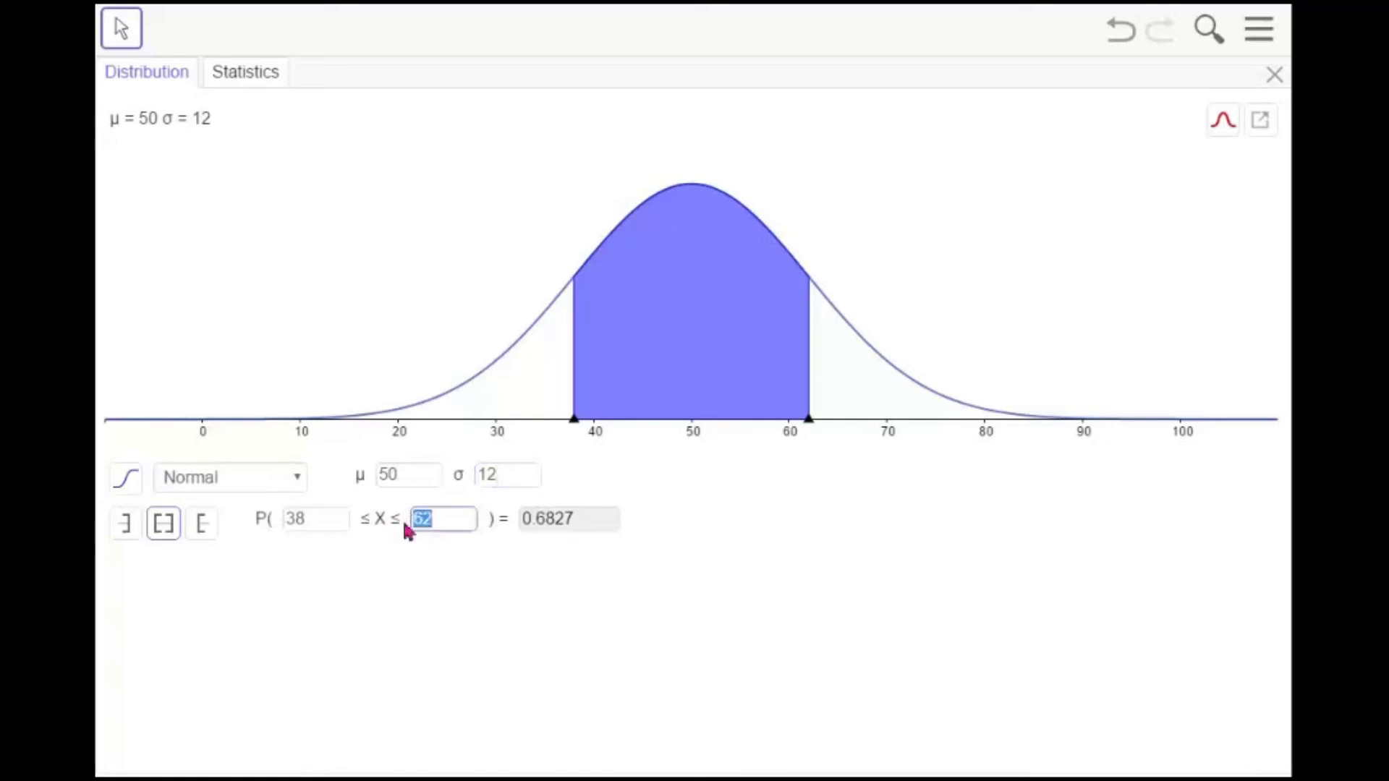
{"action": "type", "text": "78"}
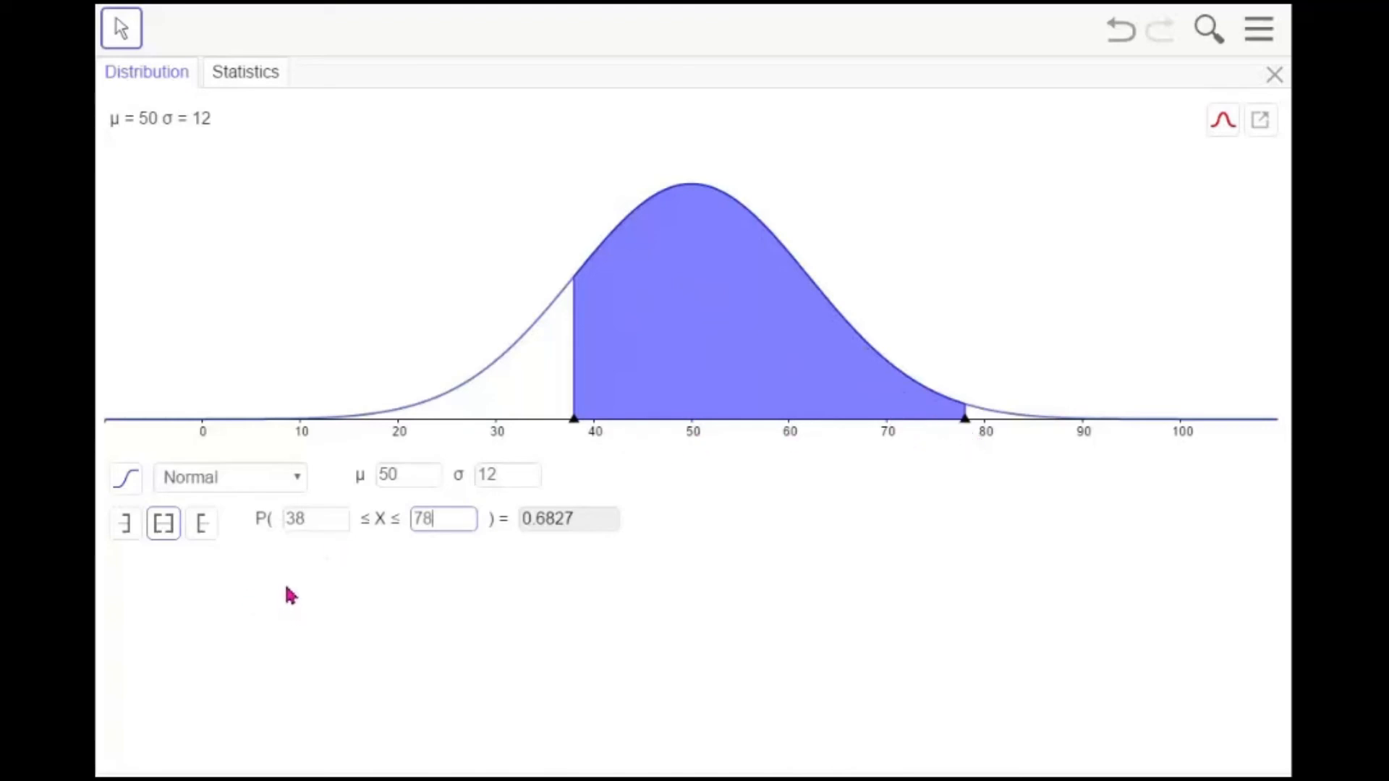
{"action": "left_click", "coordinate": [200, 533]}
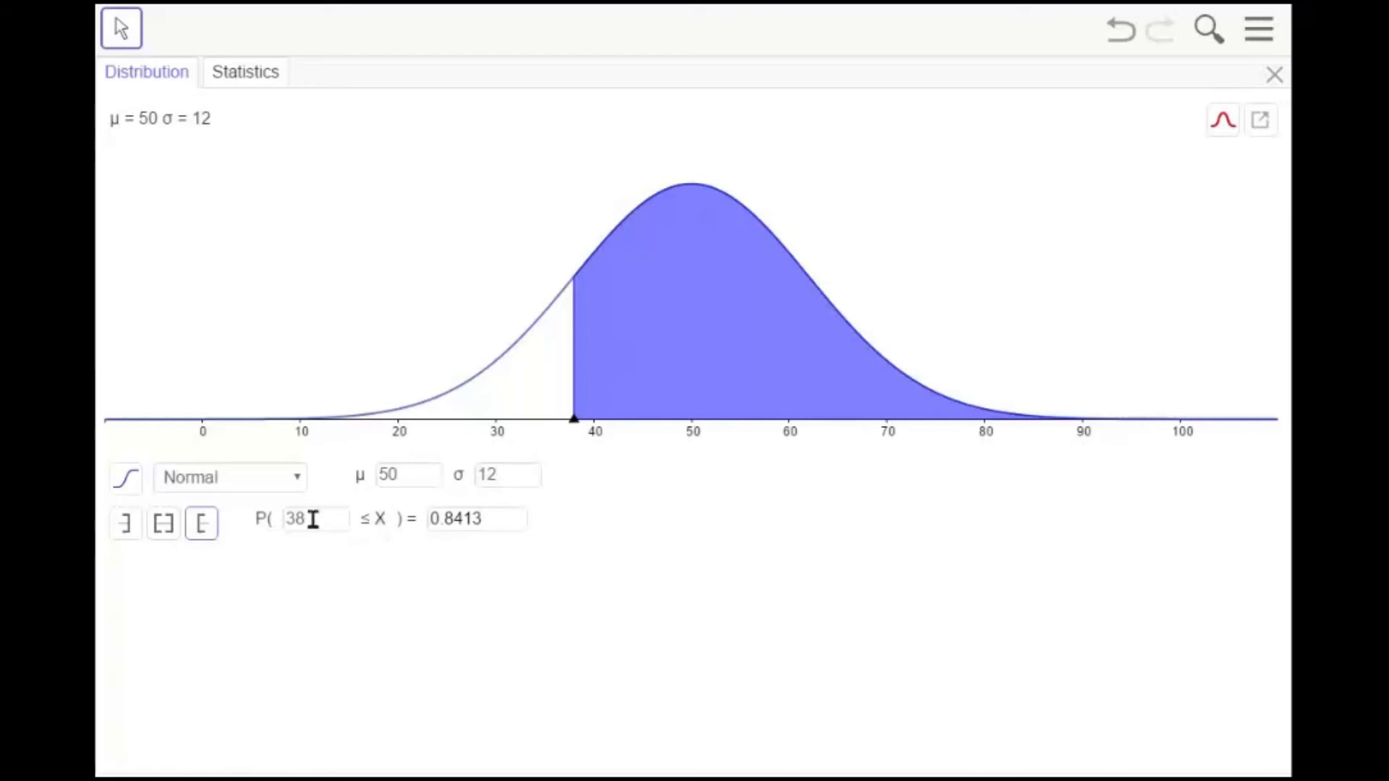
Switch to a left-sided probability and set its bound to X ≤ 45
{"action": "left_click", "coordinate": [126, 528]}
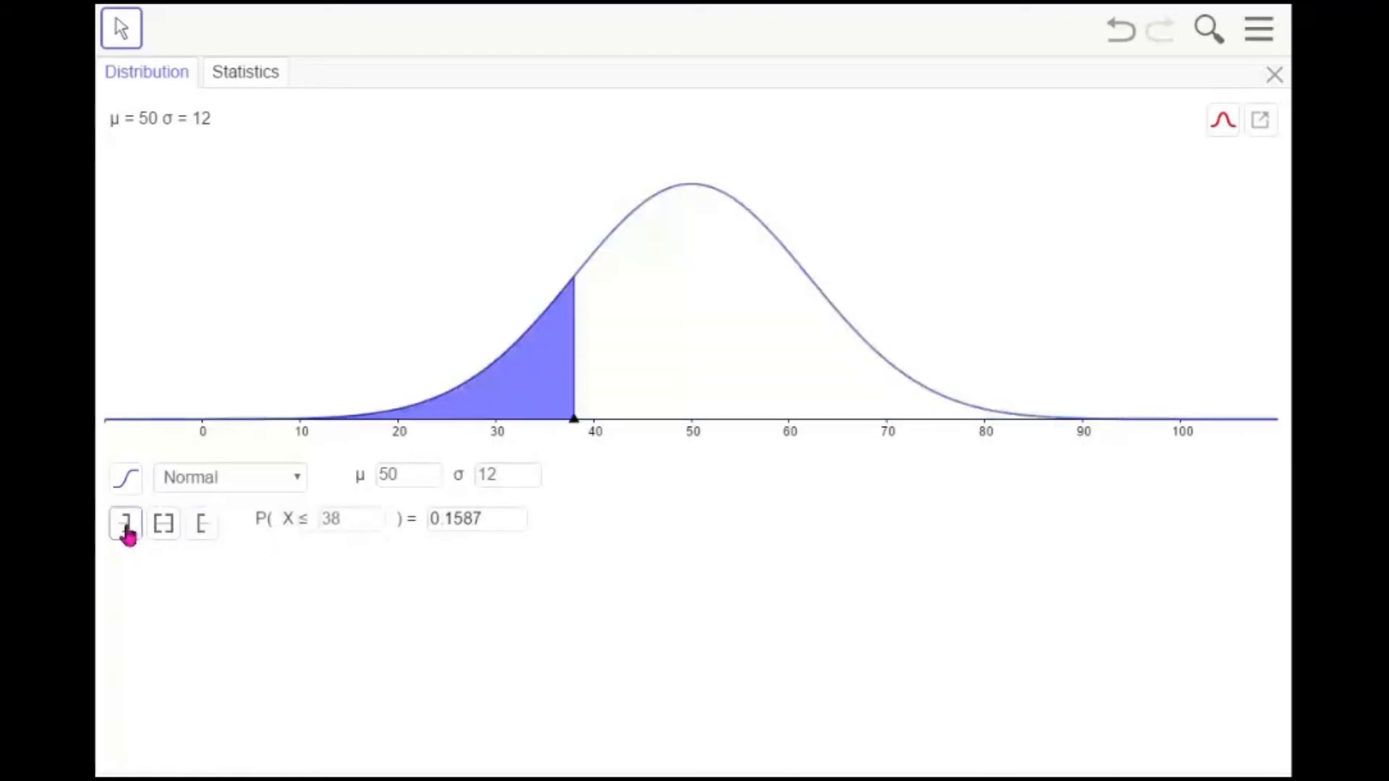
{"action": "double_click", "coordinate": [329, 521]}
{"action": "type", "text": "45"}
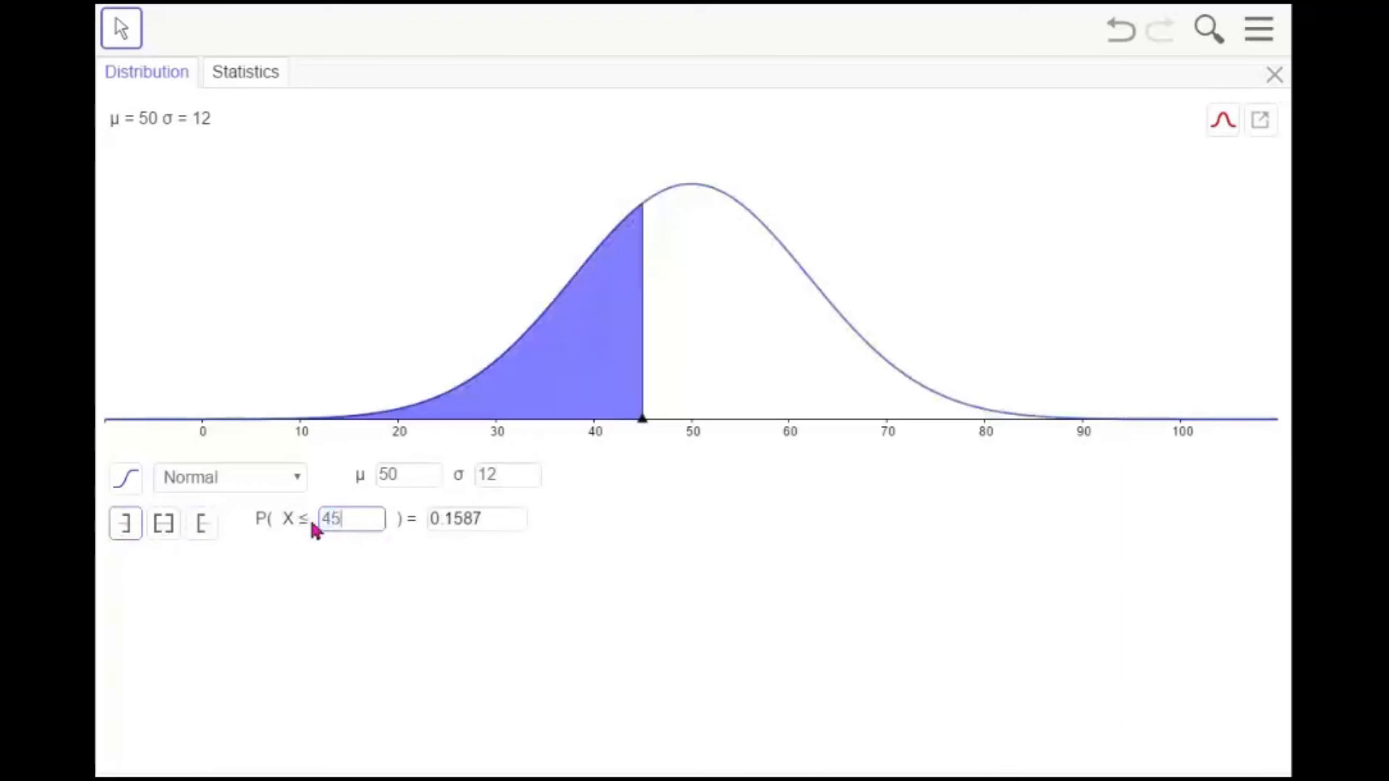
{"action": "key", "text": "Return"}
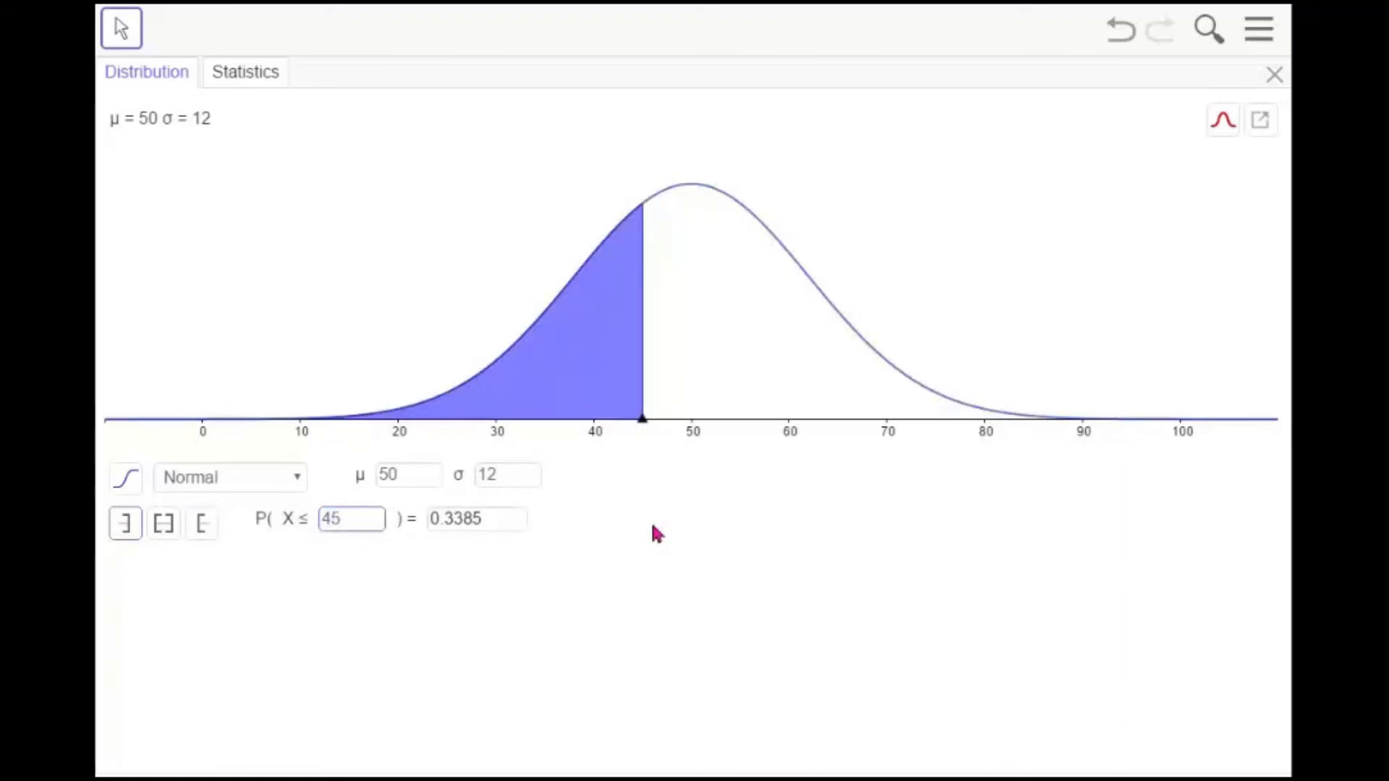
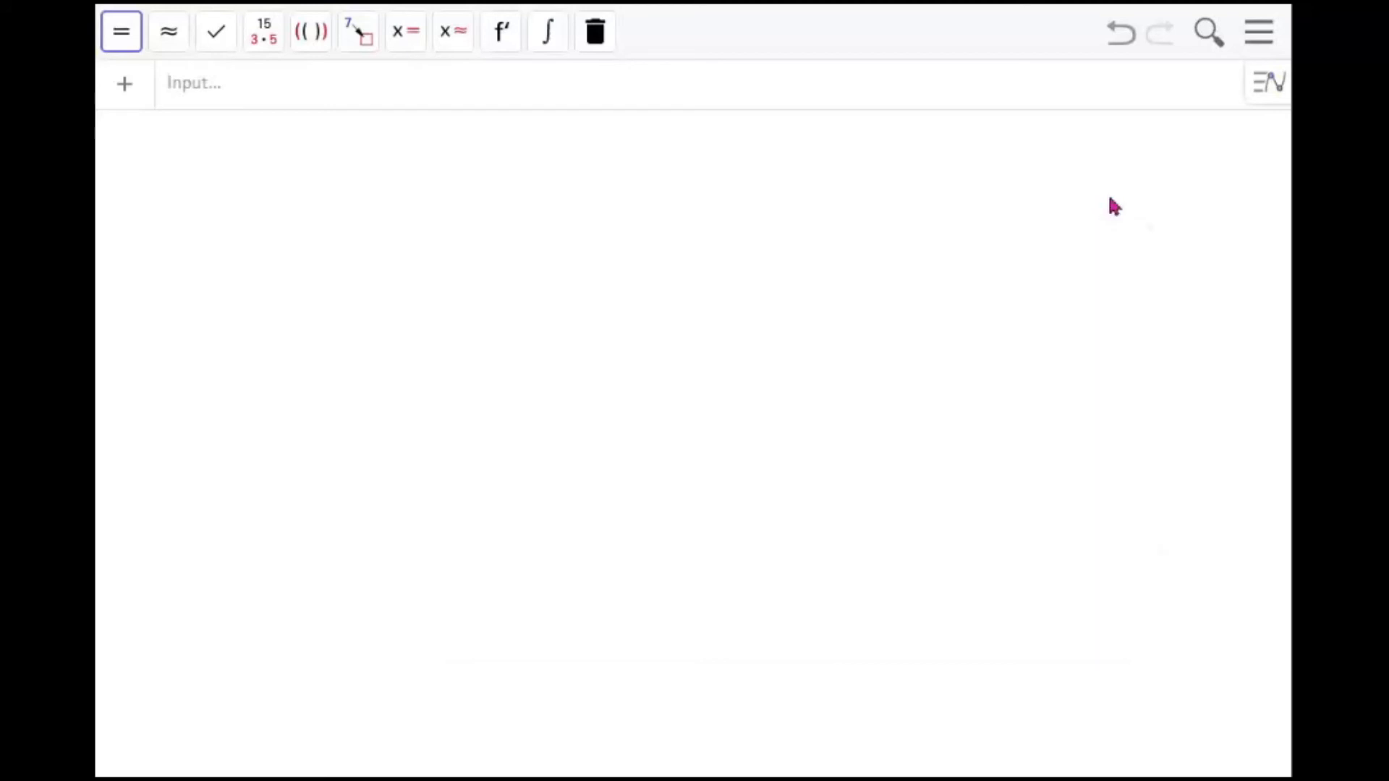
Redefine a as the matrix {{2, 3}, {5, 6}}
{"action": "left_click", "coordinate": [1256, 36]}
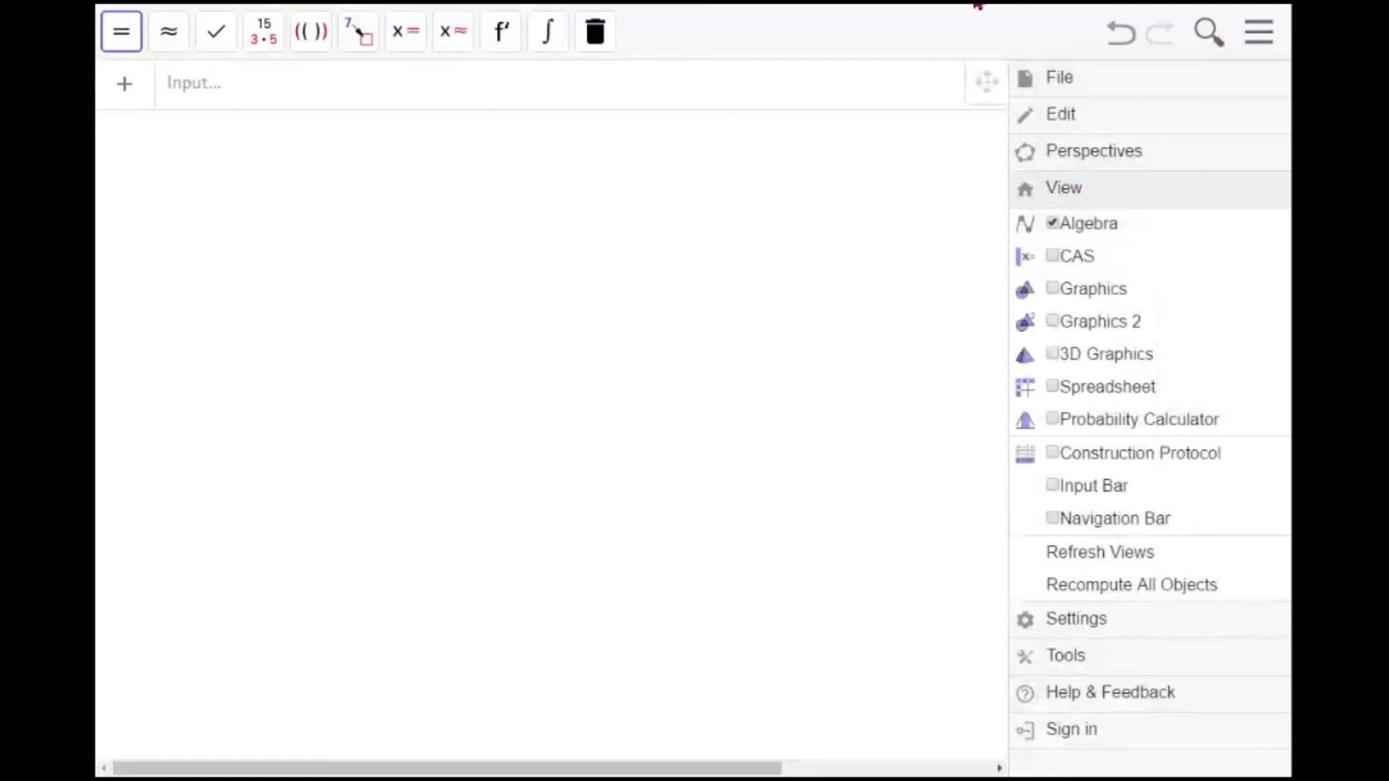
{"action": "left_click", "coordinate": [732, 227]}
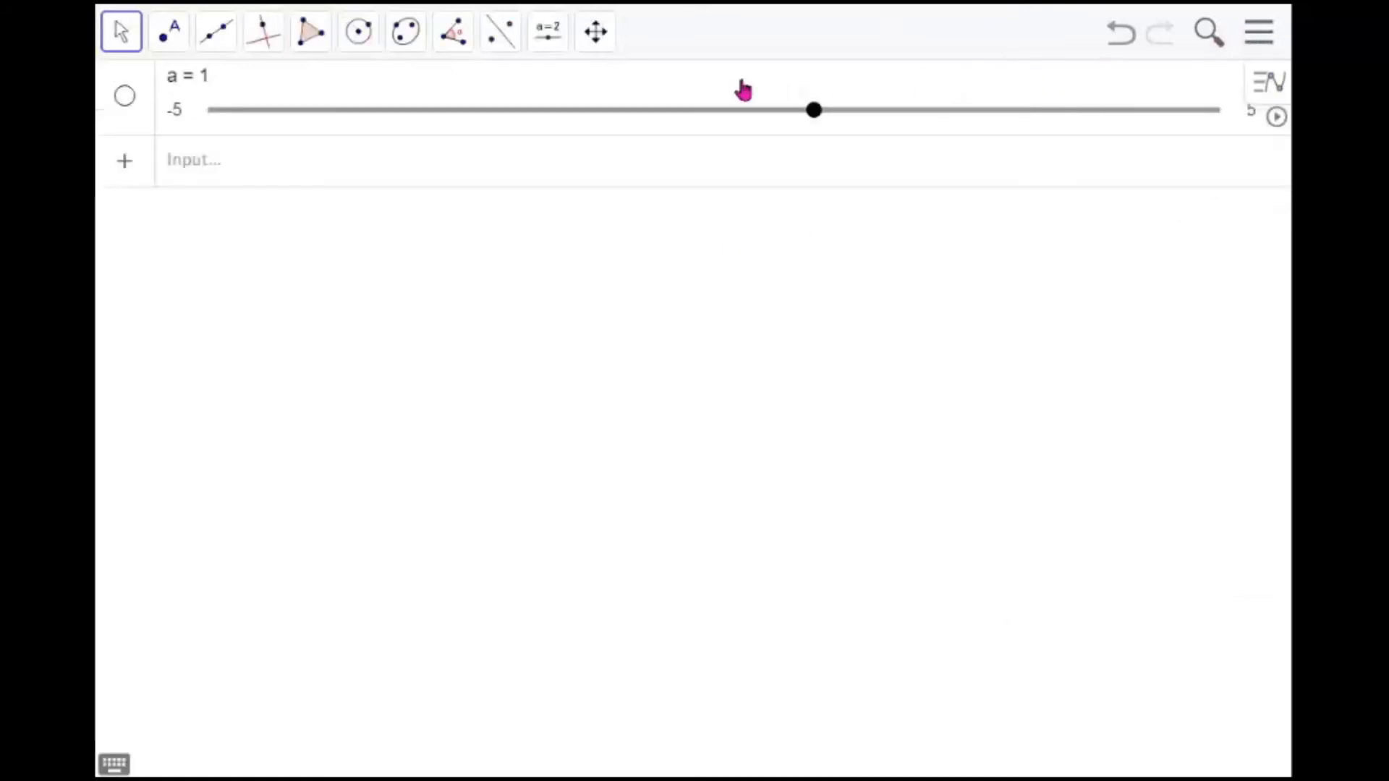
{"action": "left_click", "coordinate": [254, 84]}
{"action": "key", "text": "BackSpace"}
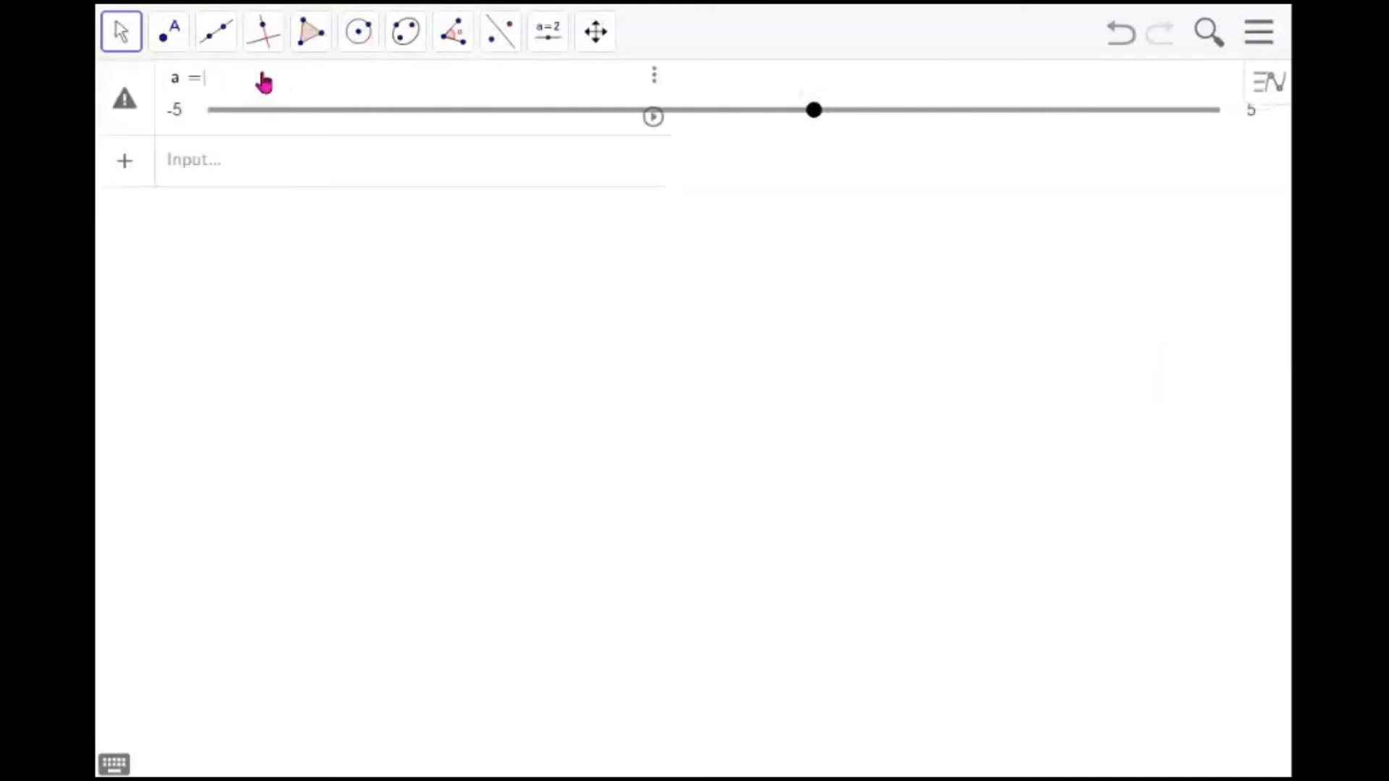
{"action": "type", "text": "{{"}
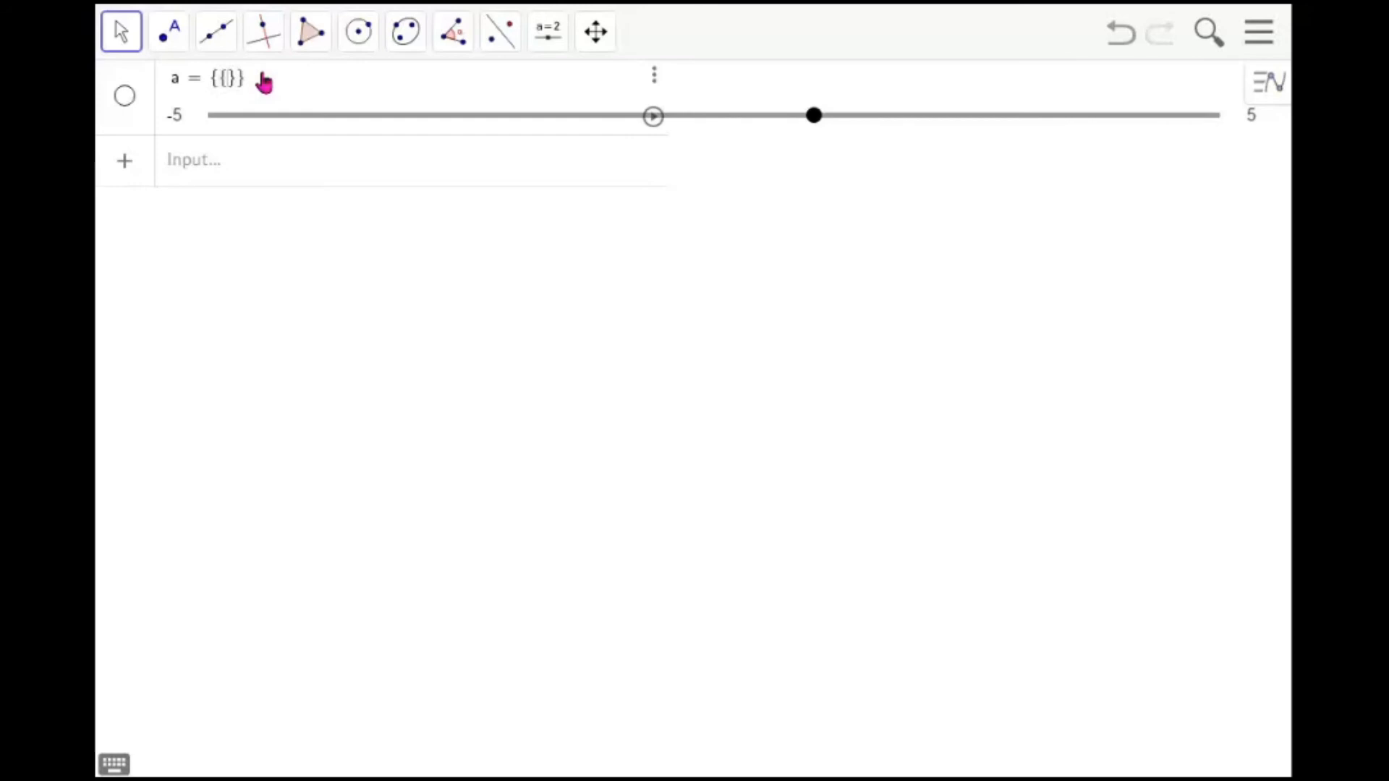
{"action": "type", "text": "2, 3}, "}
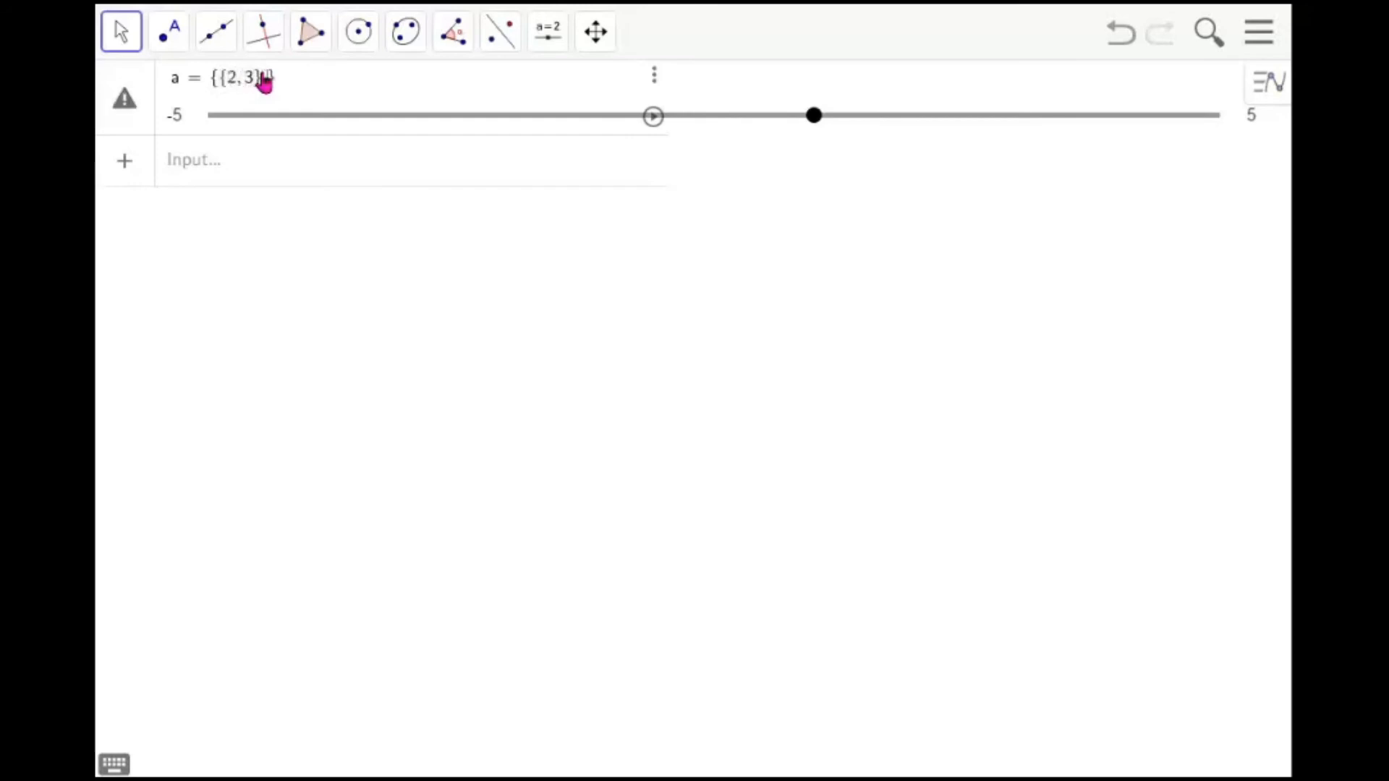
{"action": "type", "text": "{5, 6"}
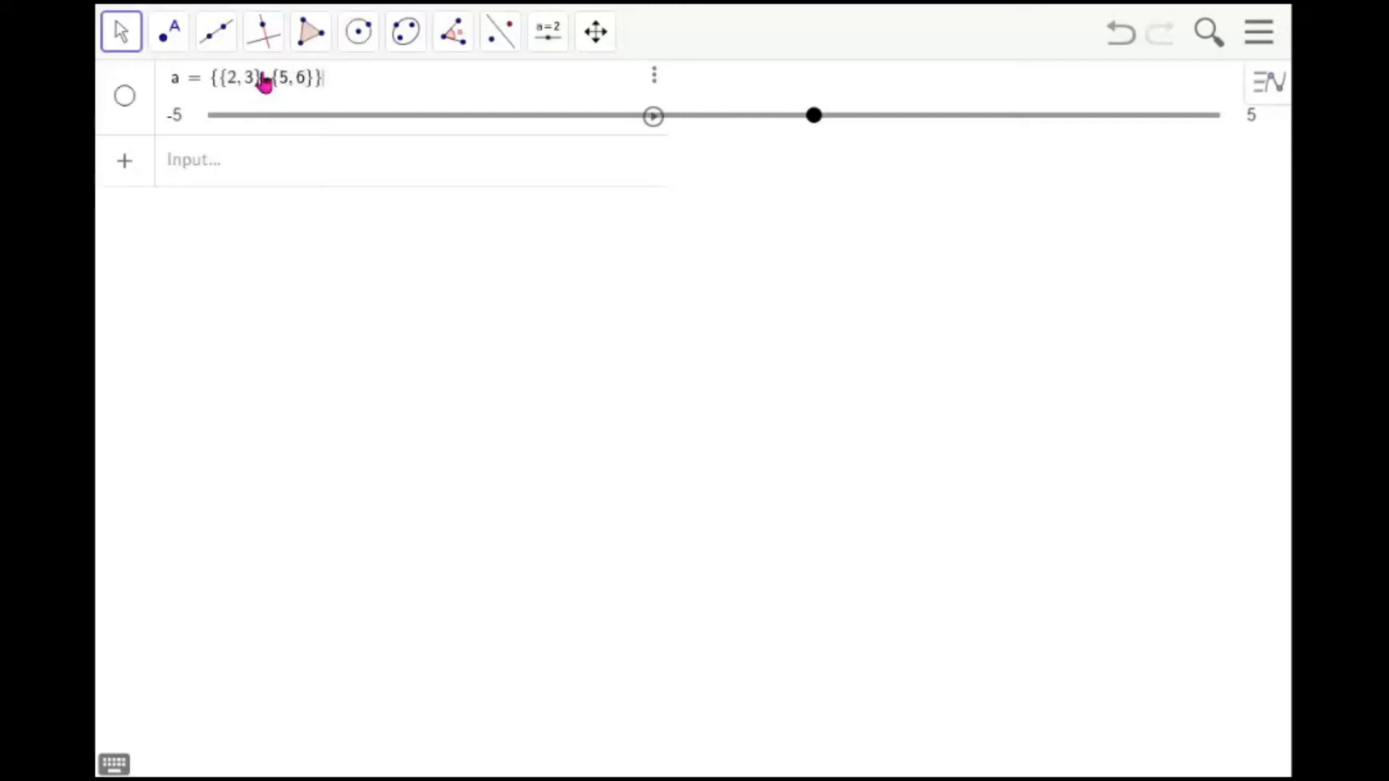
{"action": "key", "text": "Return"}
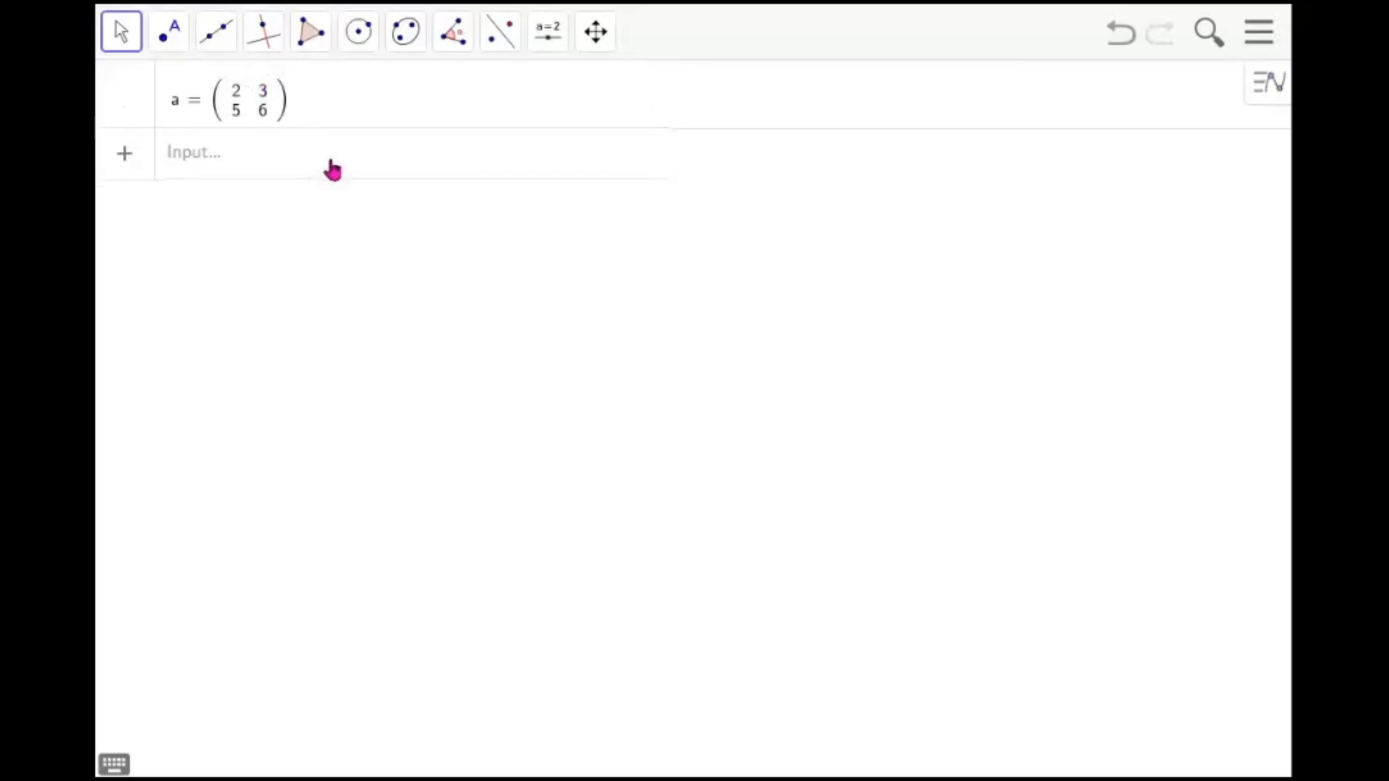
Define matrix b as {{7}, {8}}
{"action": "left_click", "coordinate": [308, 166]}
{"action": "type", "text": "b={"}
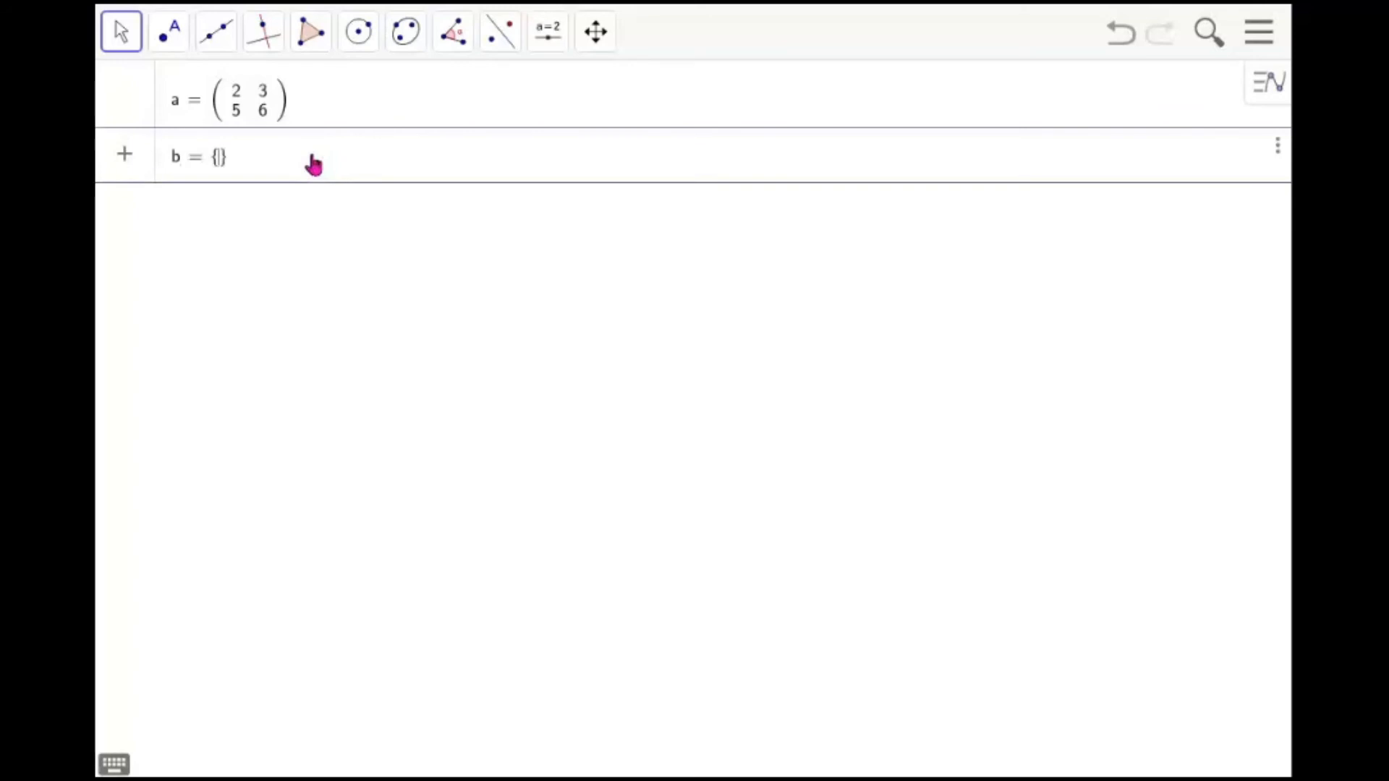
{"action": "type", "text": "{7"}
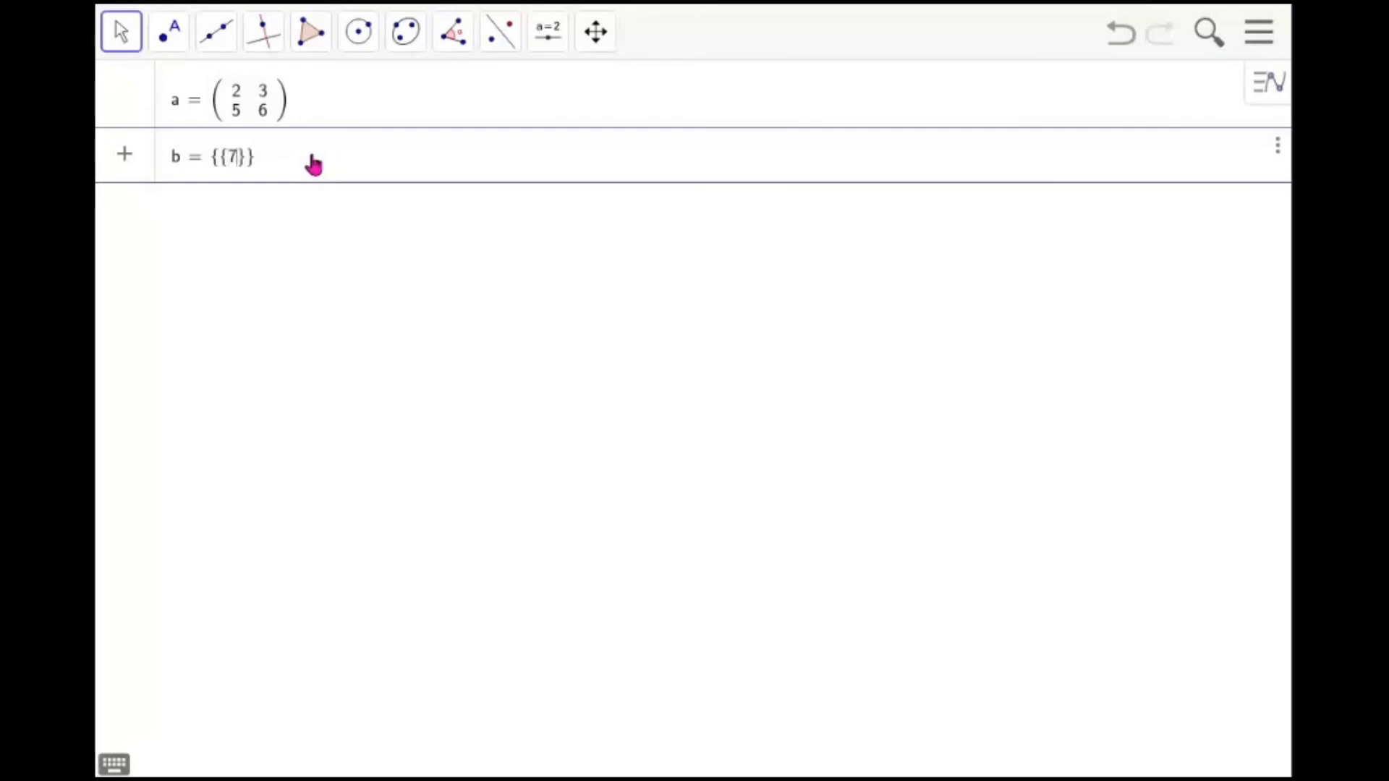
{"action": "type", "text": "}, {8"}
{"action": "key", "text": "Return"}
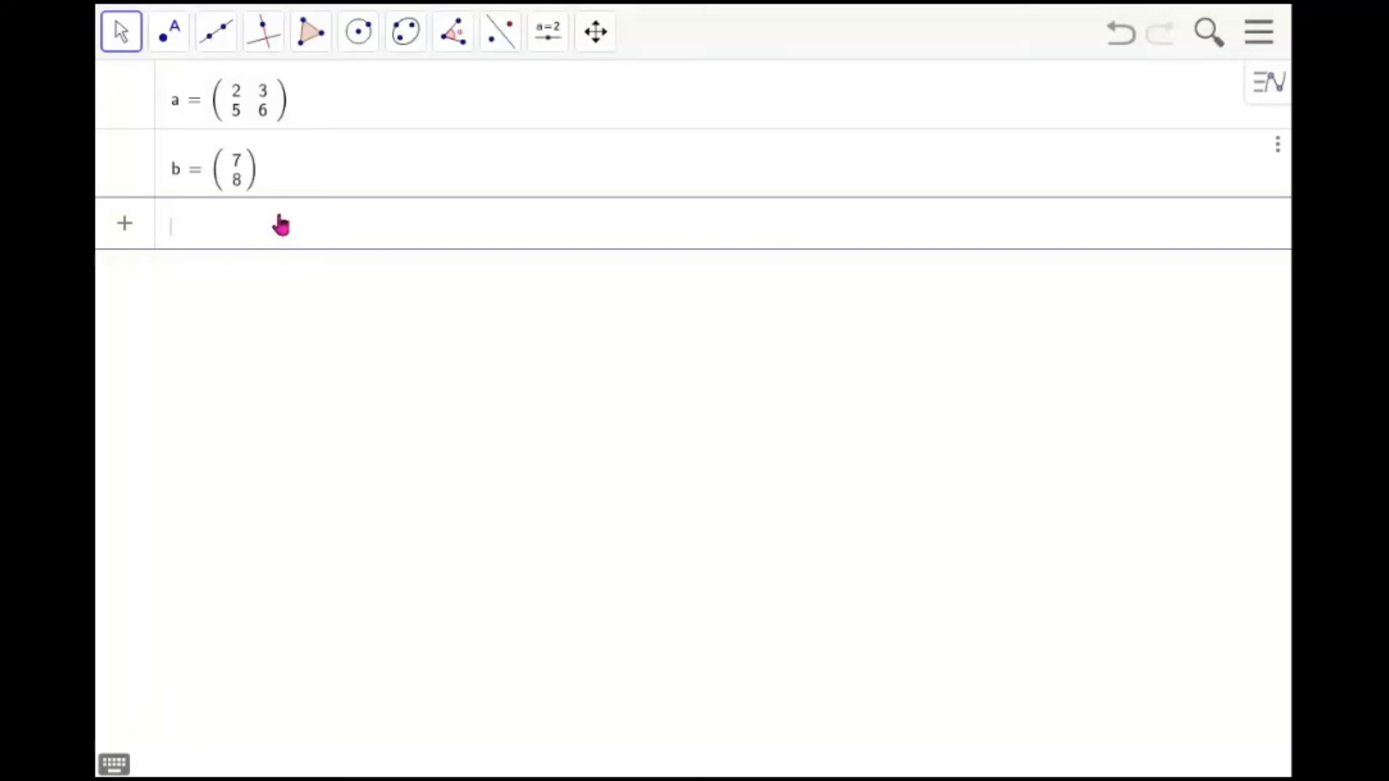
Compute the product a*b and the inverse Invert(a)
{"action": "type", "text": "a"}
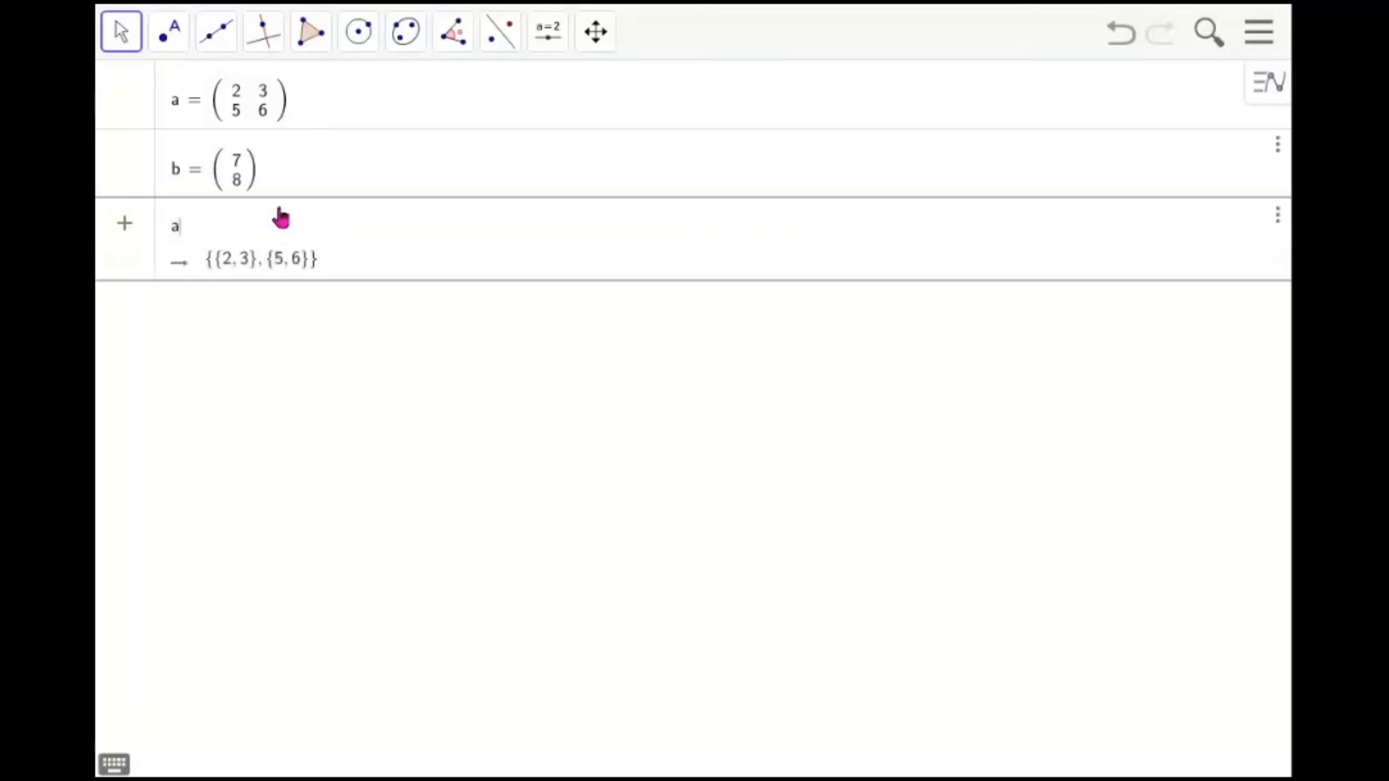
{"action": "type", "text": "*b"}
{"action": "key", "text": "Return"}
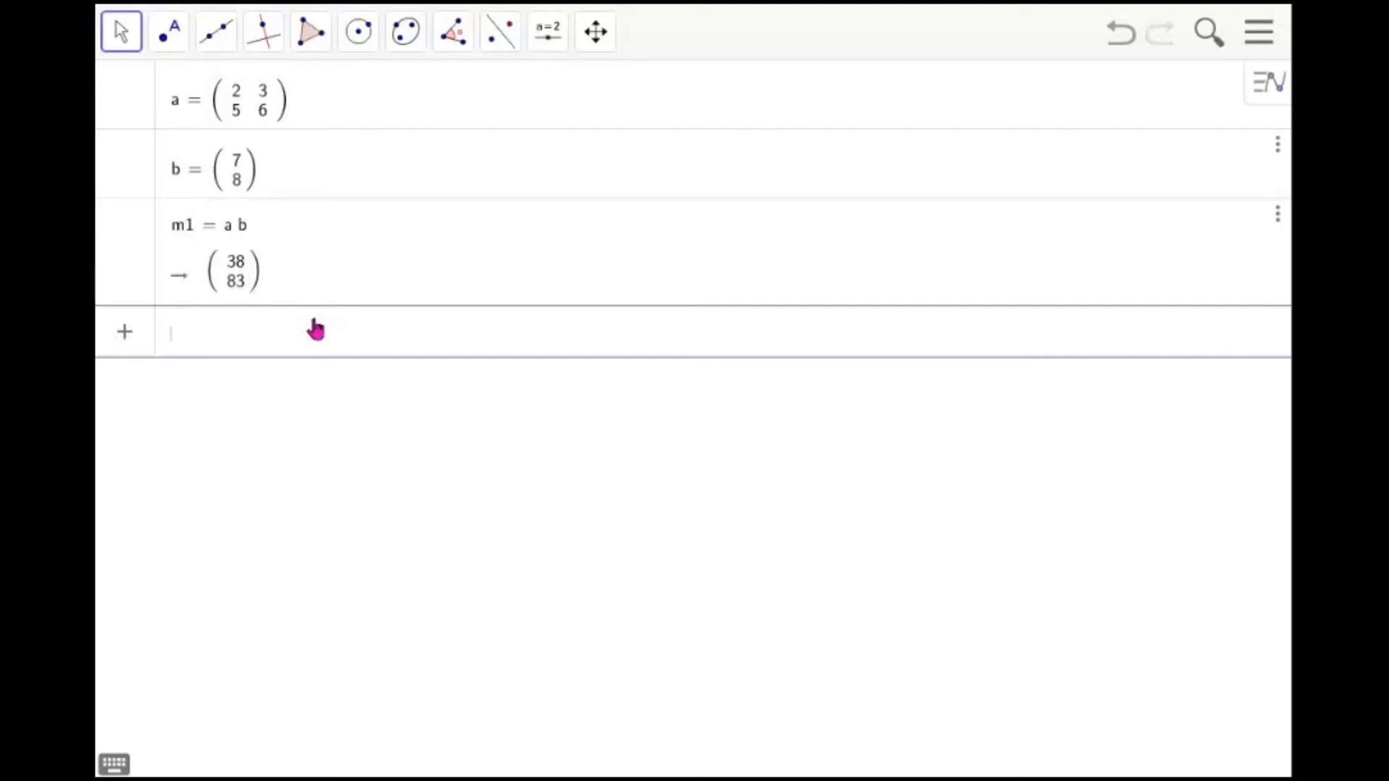
{"action": "type", "text": "invert("}
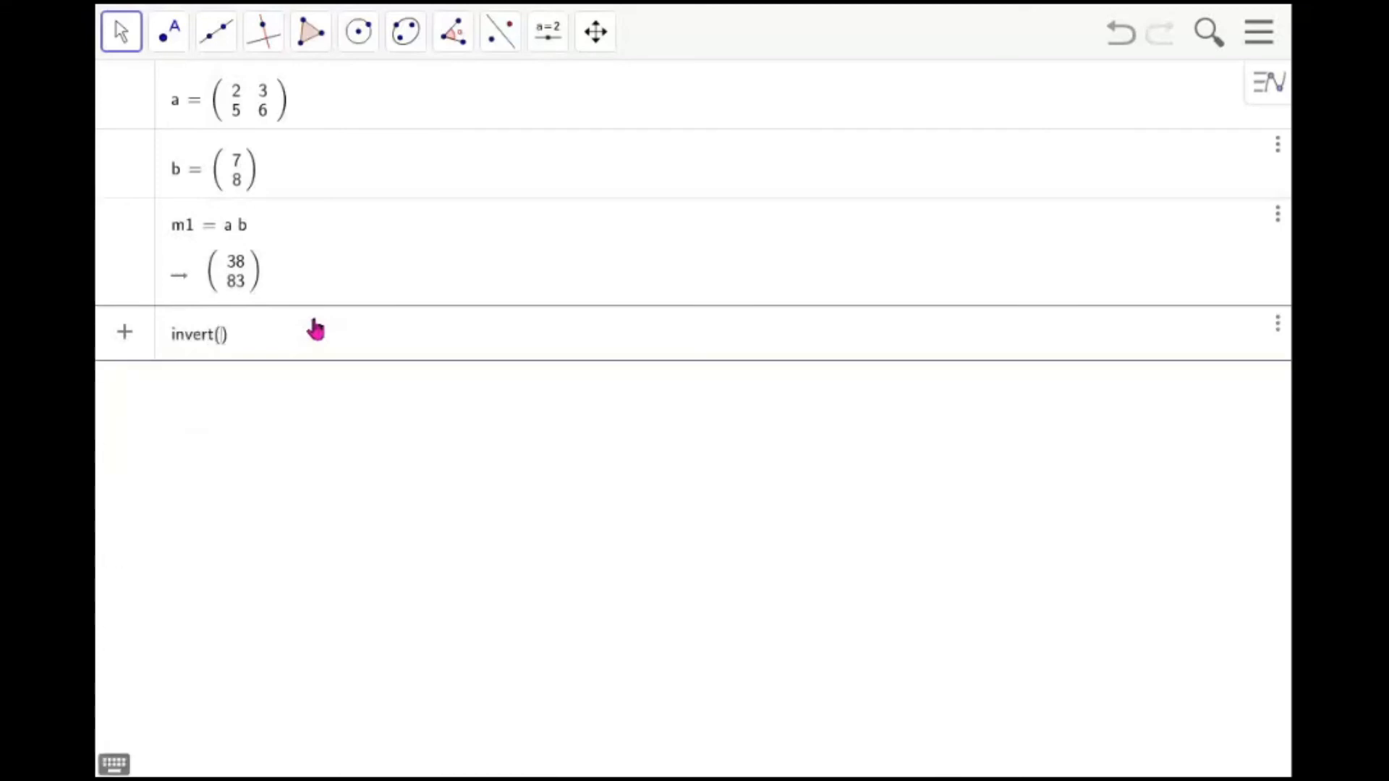
{"action": "type", "text": "a"}
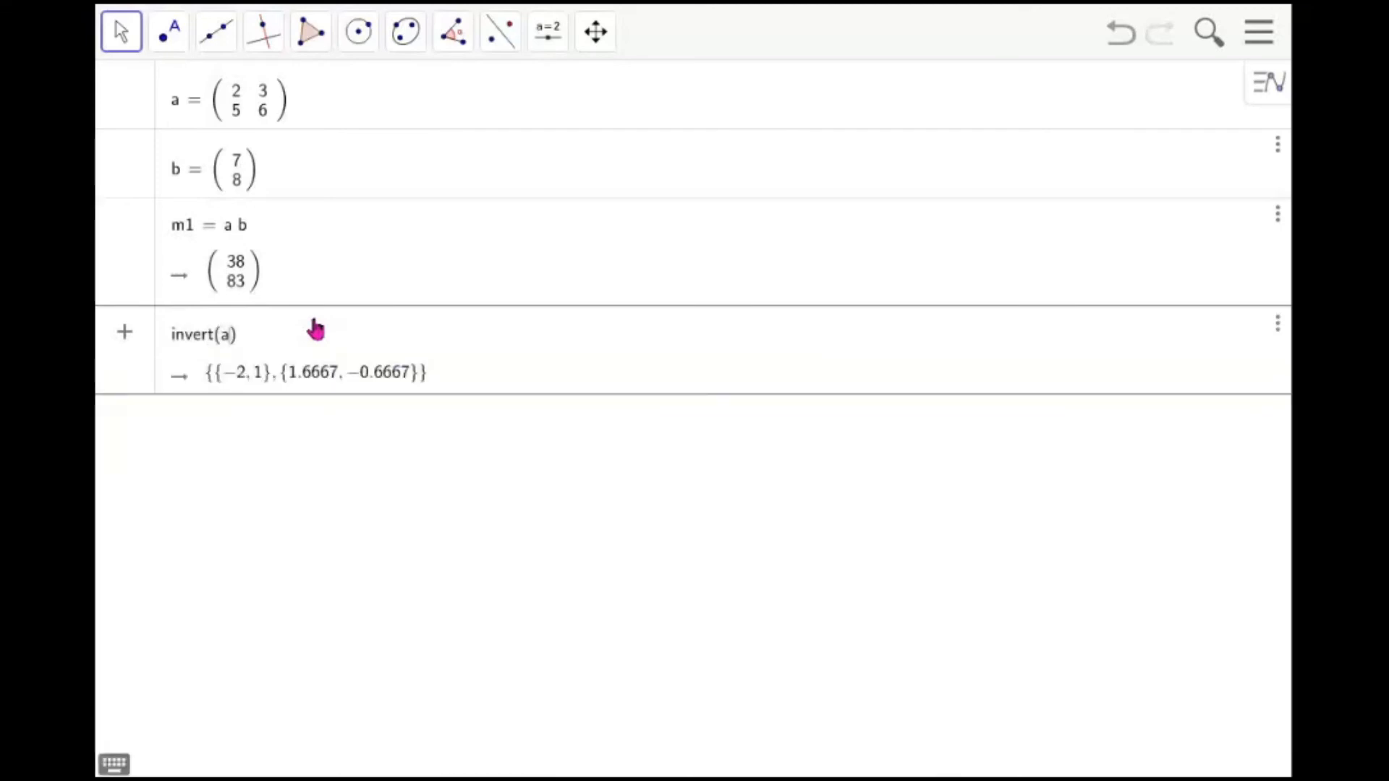
{"action": "key", "text": "Return"}
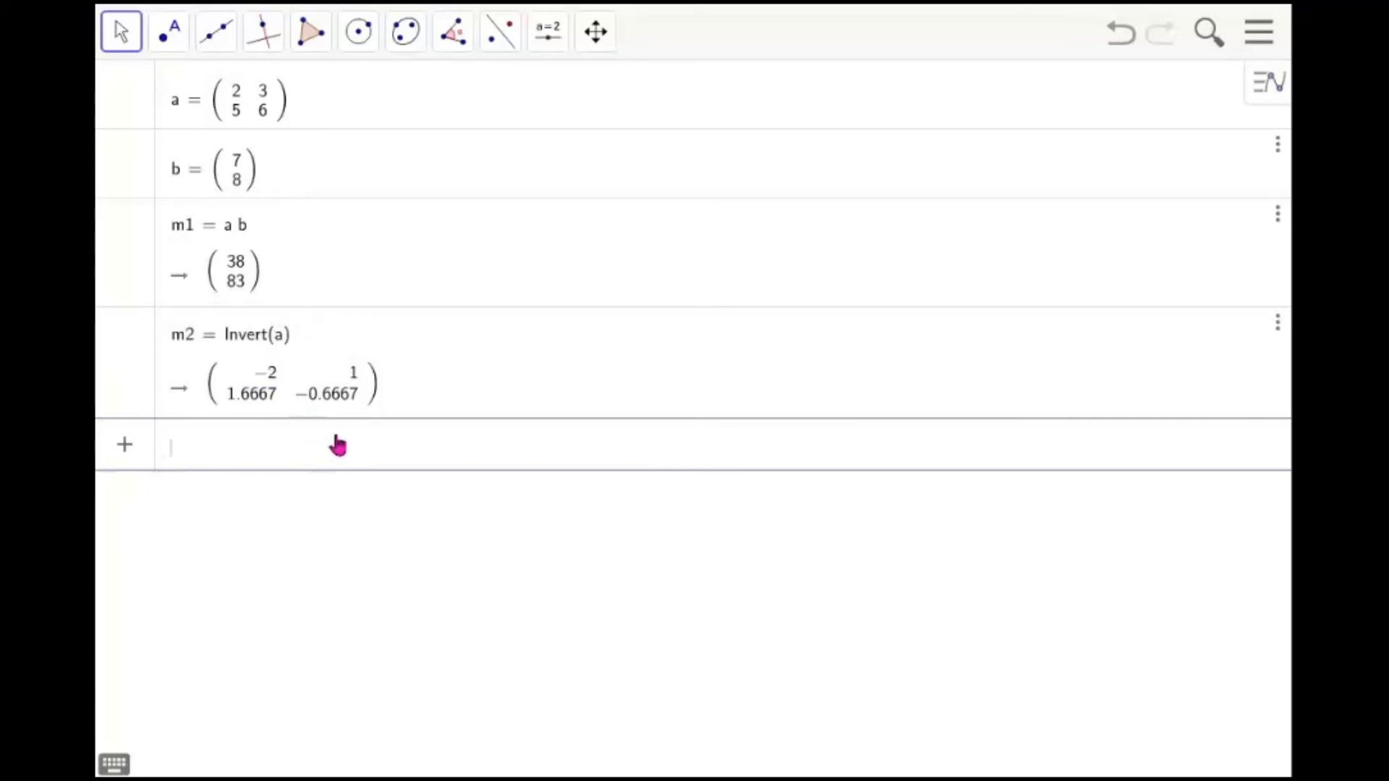
Compute the transpose and the determinant of matrix a with Transpose(a) and Determinant(a)
{"action": "type", "text": "trans"}
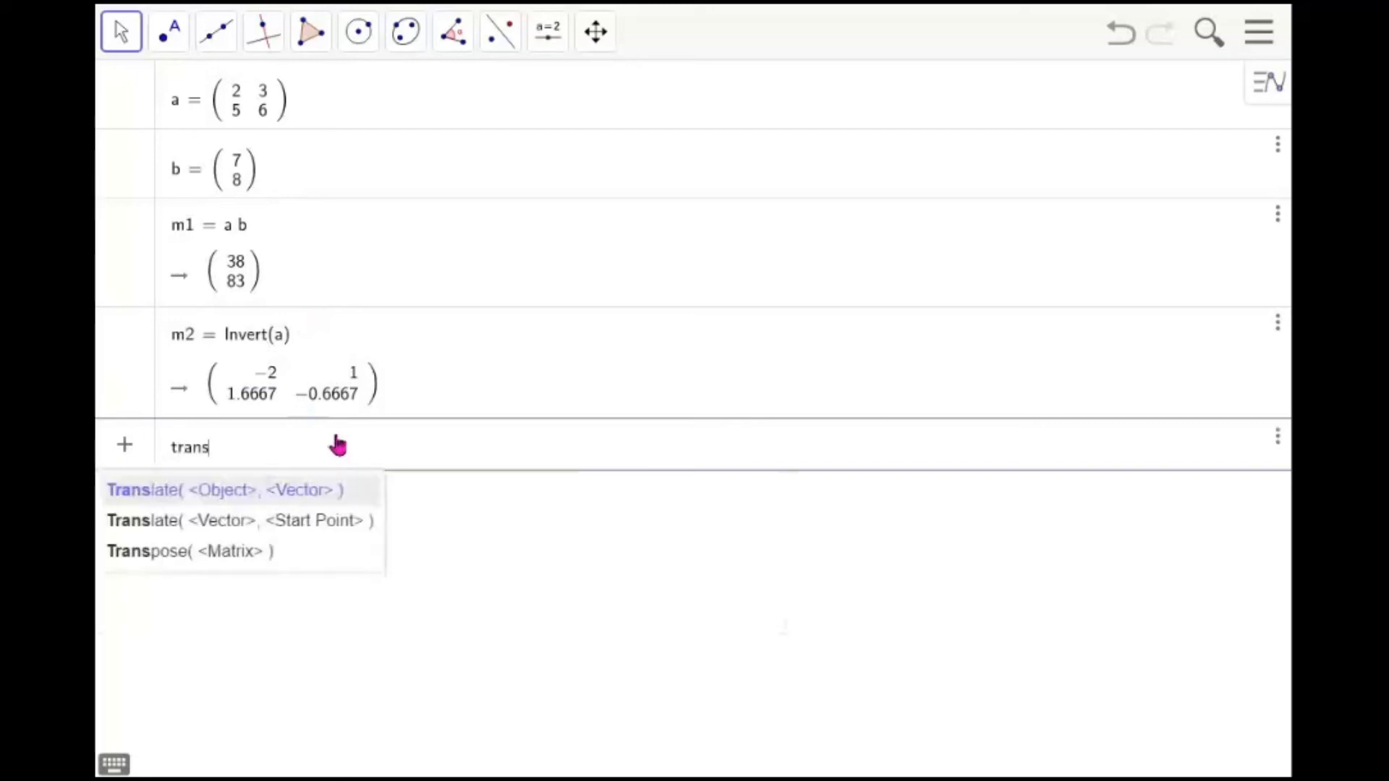
{"action": "type", "text": "pose(a)"}
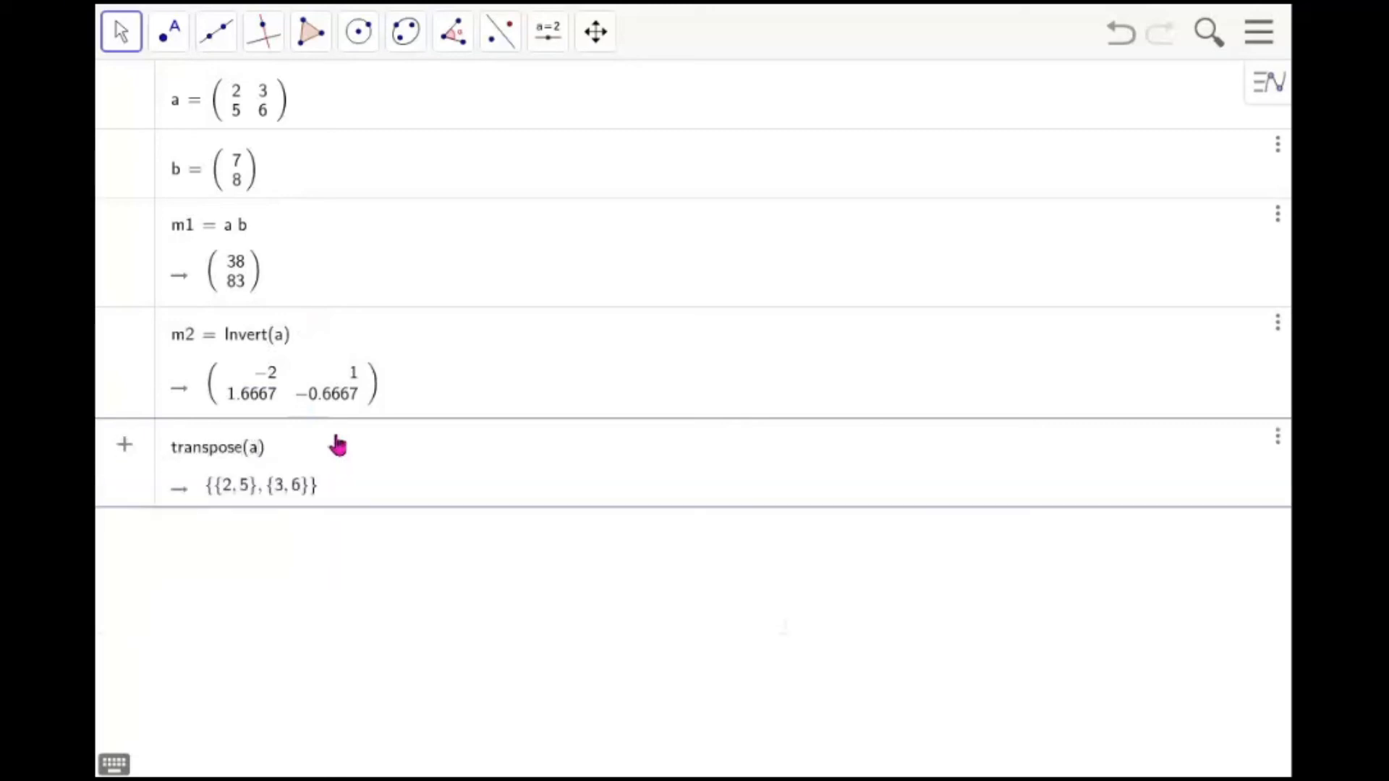
{"action": "key", "text": "Return"}
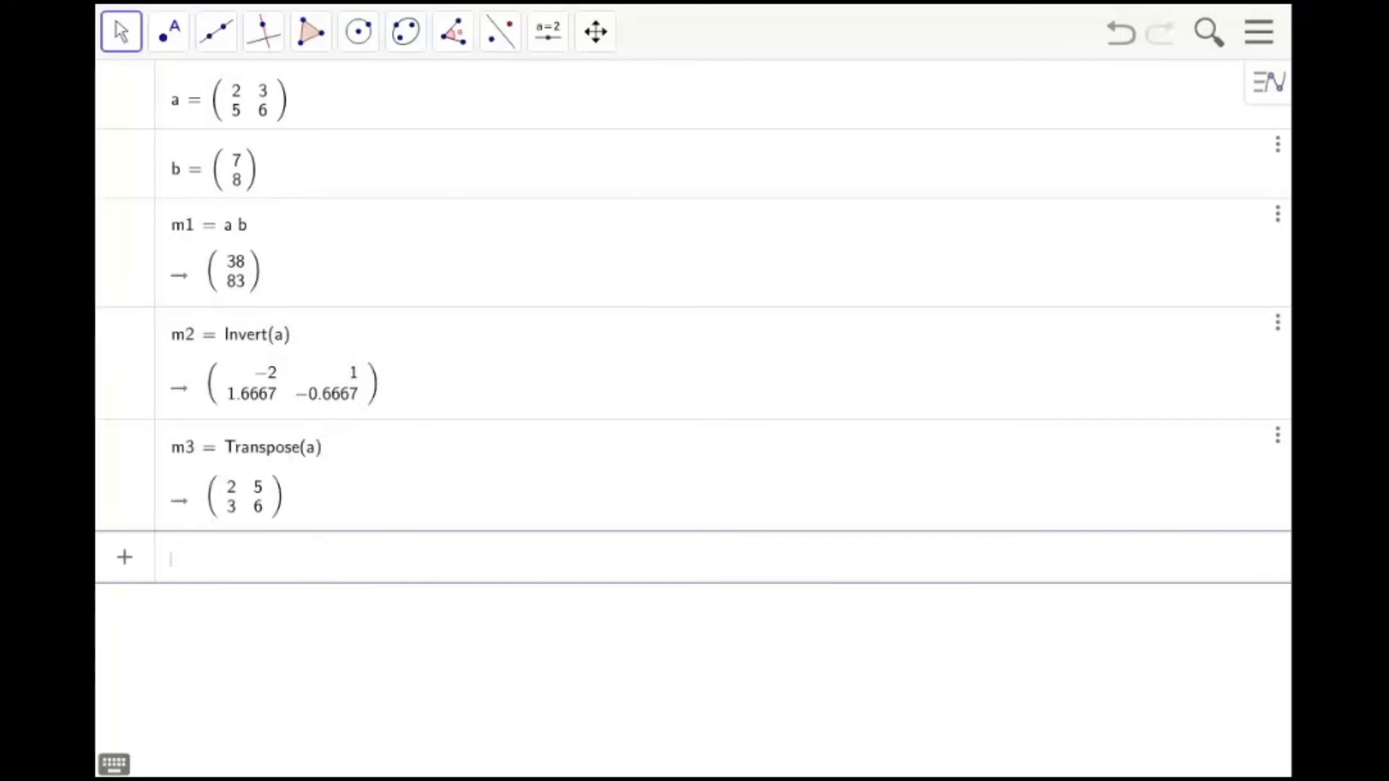
{"action": "left_click_drag", "start_coordinate": [295, 79], "coordinate": [285, 118]}
{"action": "left_click_drag", "start_coordinate": [297, 482], "coordinate": [295, 514]}
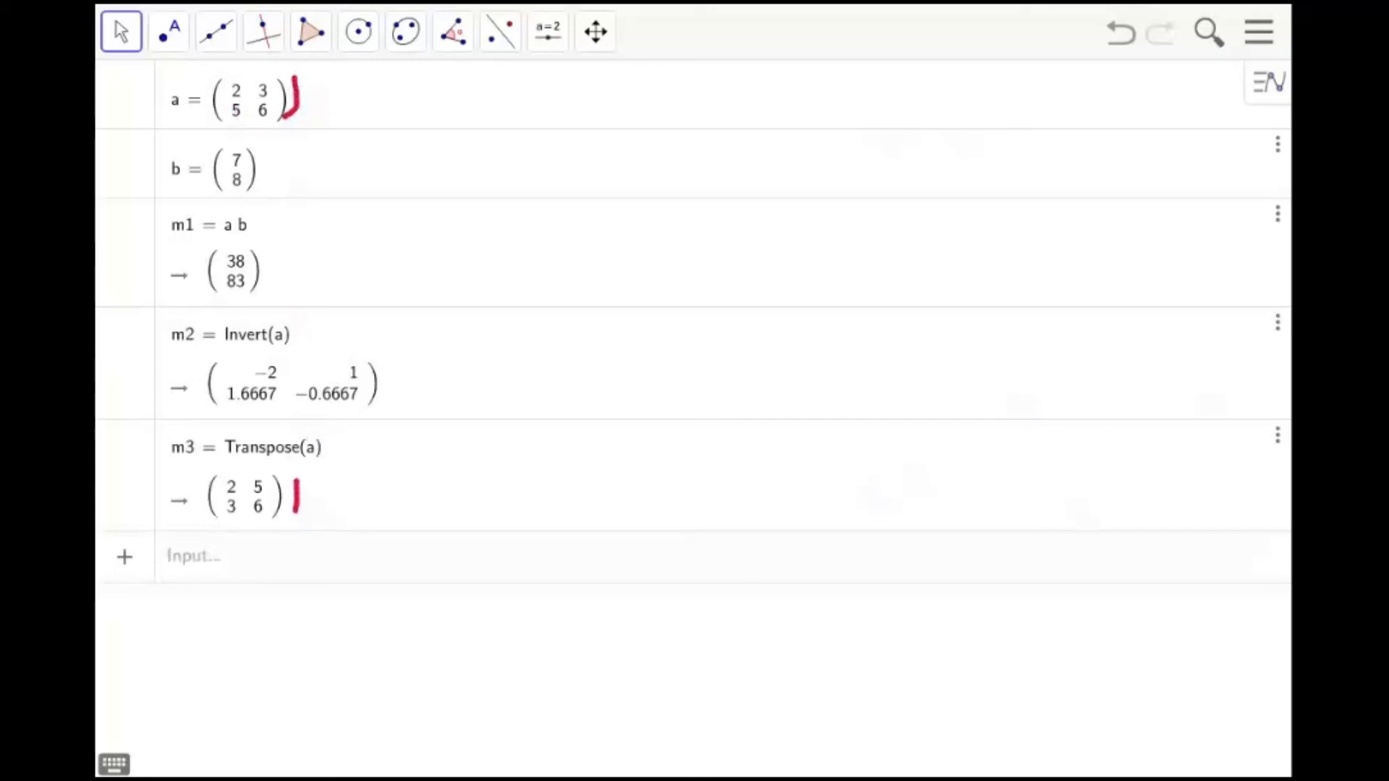
{"action": "left_click", "coordinate": [466, 571]}
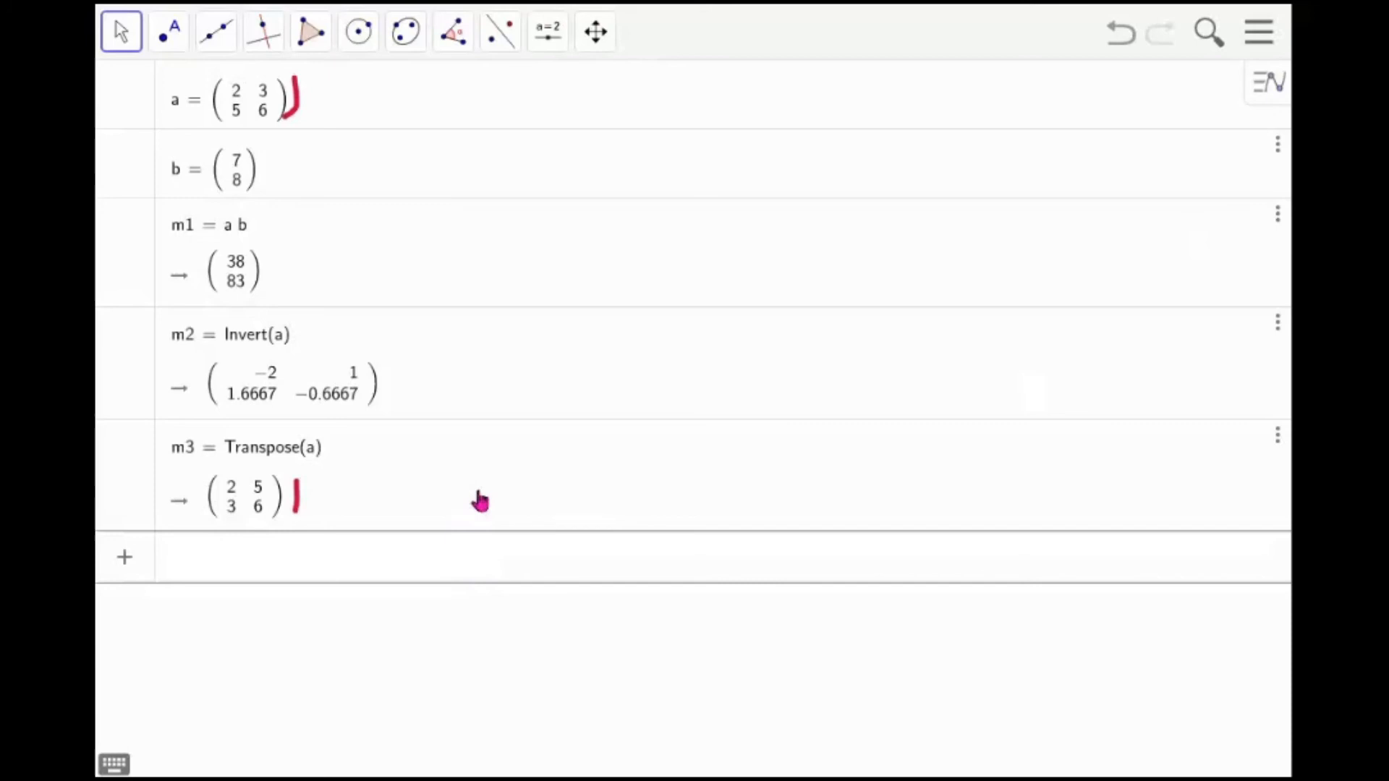
{"action": "type", "text": "deter"}
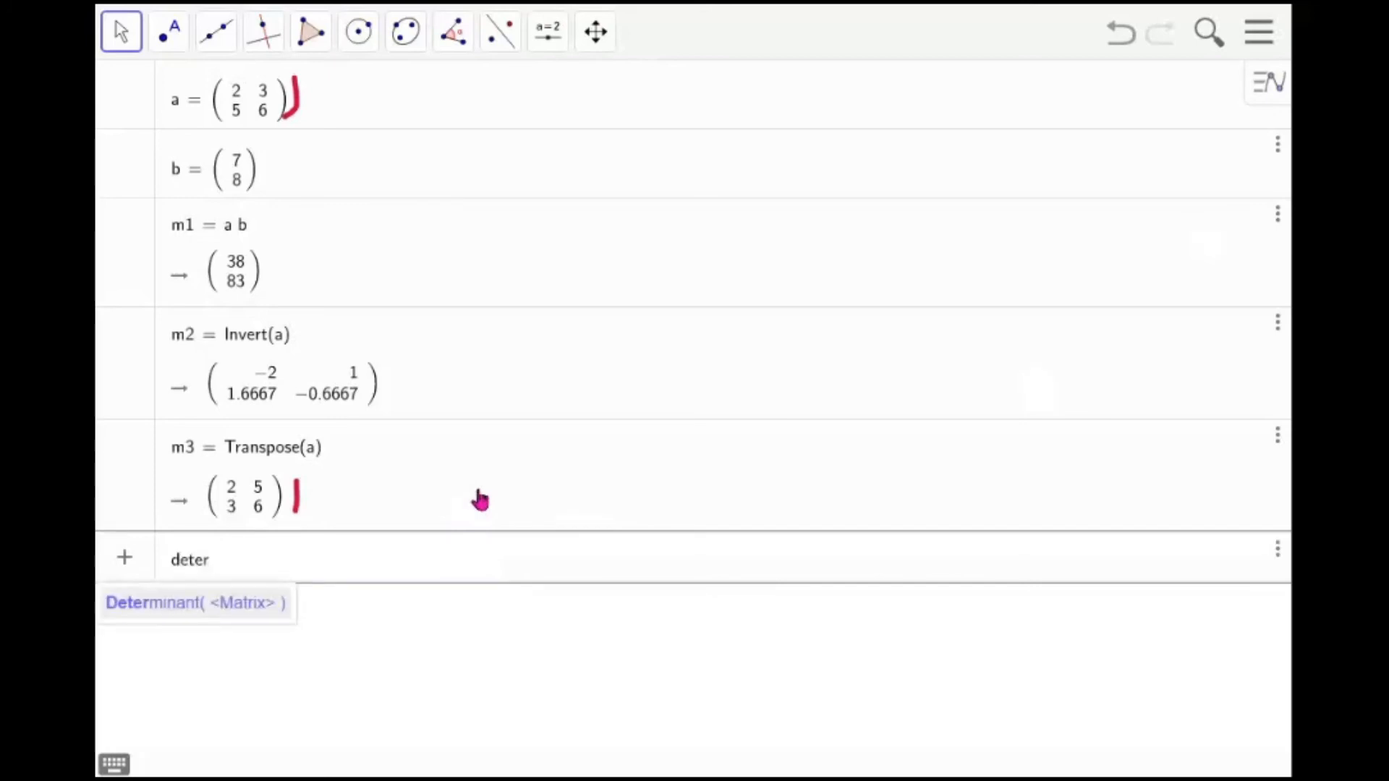
{"action": "left_click", "coordinate": [204, 615]}
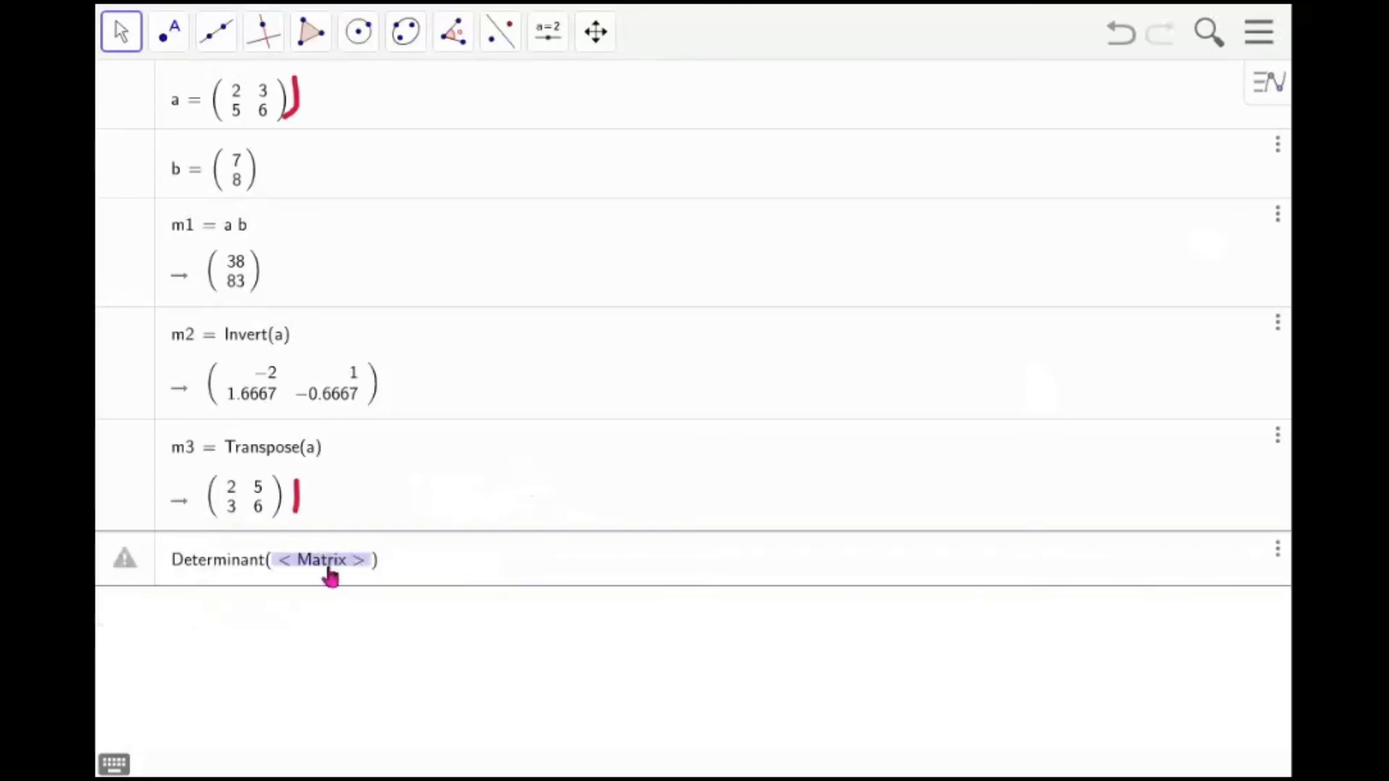
{"action": "type", "text": "a"}
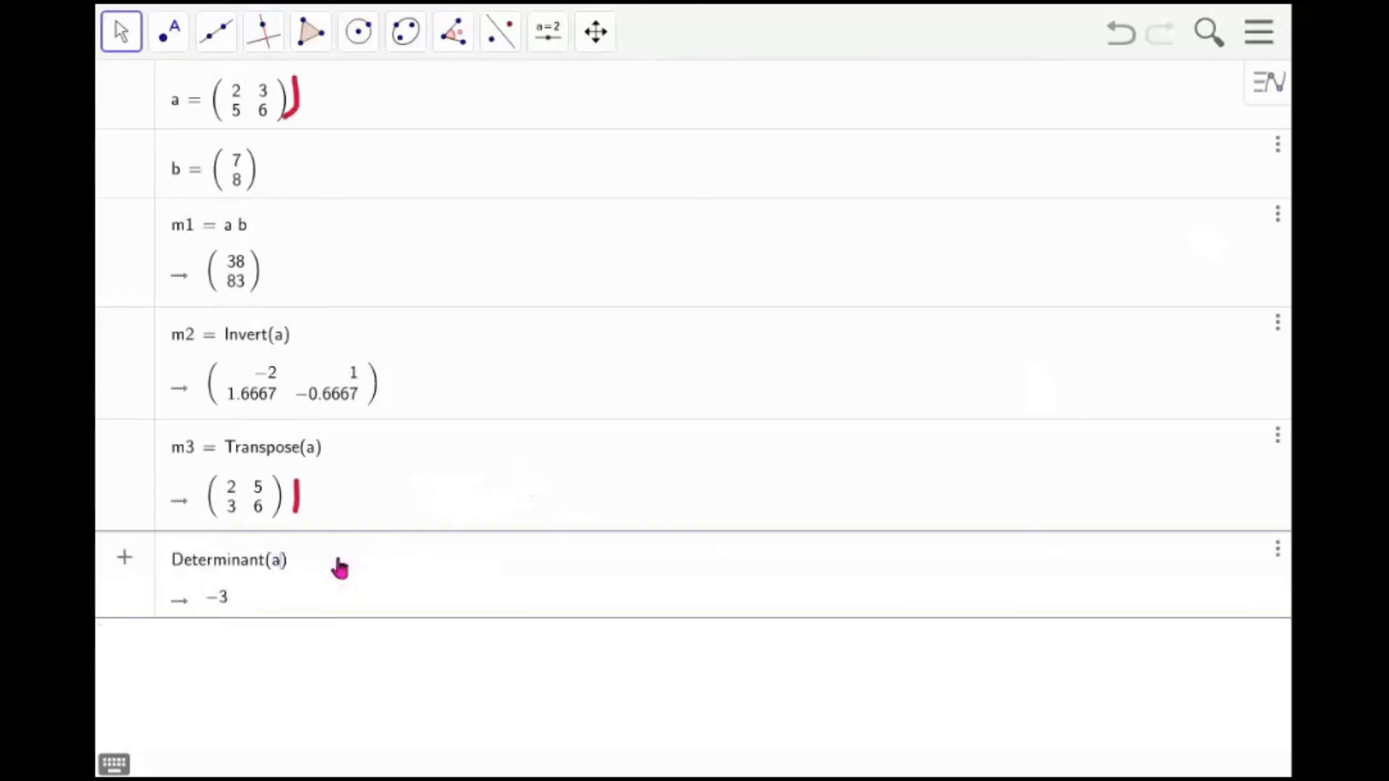
{"action": "key", "text": "Return"}
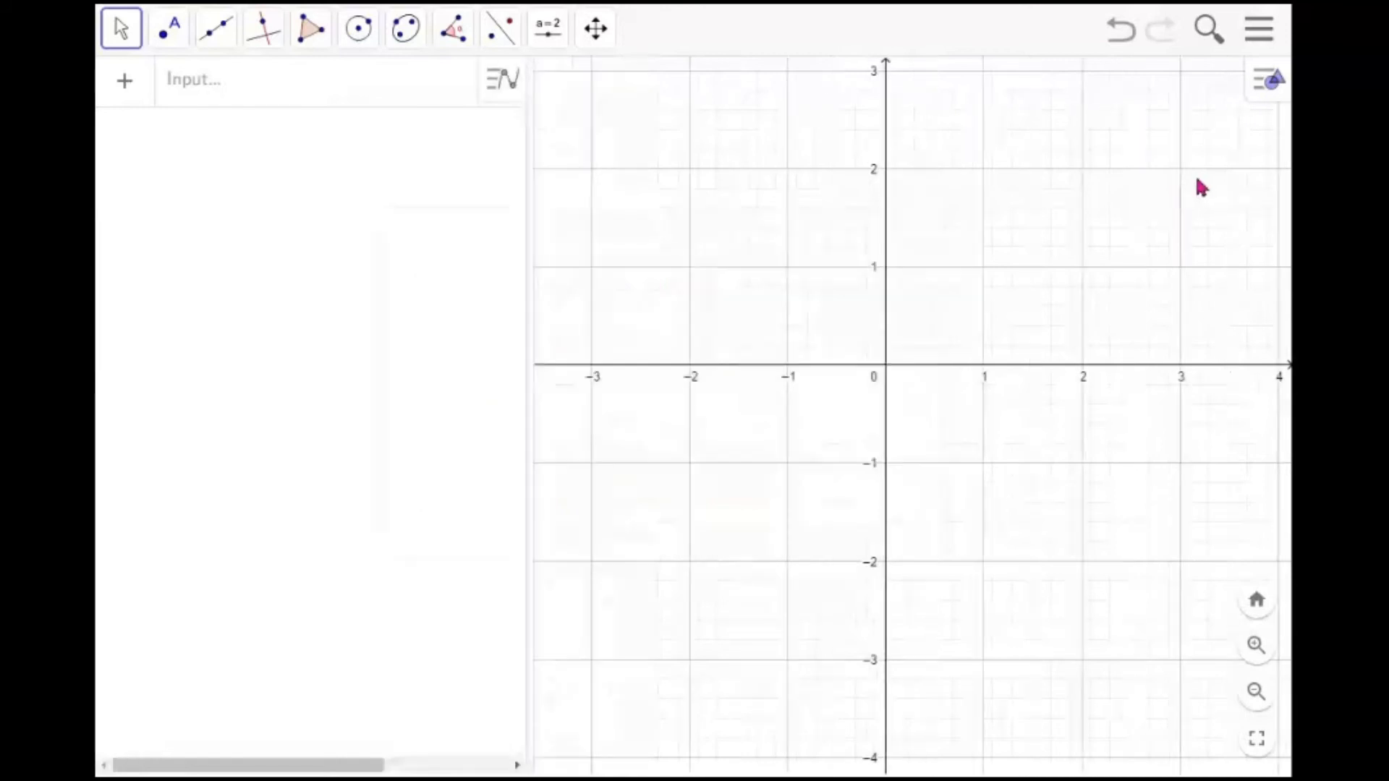
Widen the algebra view and define the function f = sin(3x)
{"action": "left_click_drag", "start_coordinate": [527, 270], "coordinate": [602, 270]}
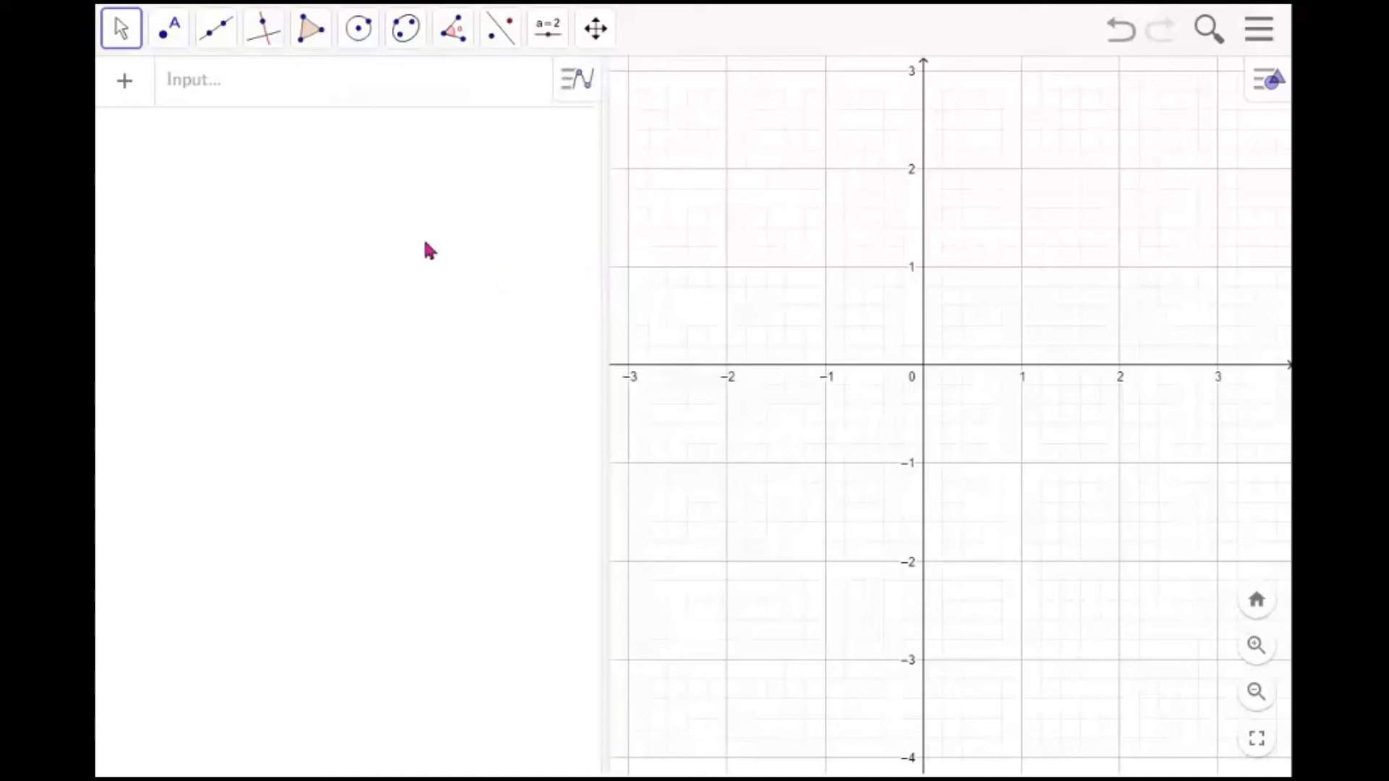
{"action": "left_click", "coordinate": [392, 89]}
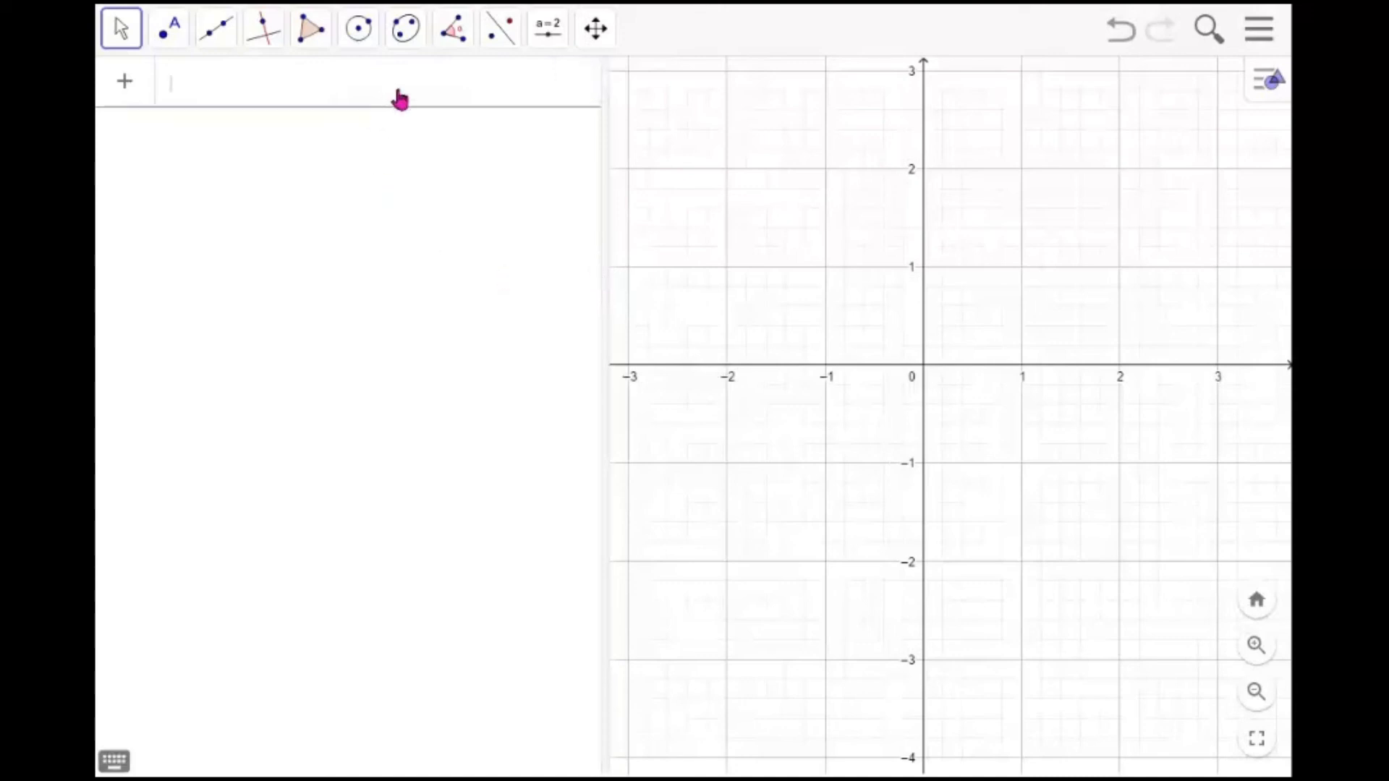
{"action": "type", "text": "f = sin(3x"}
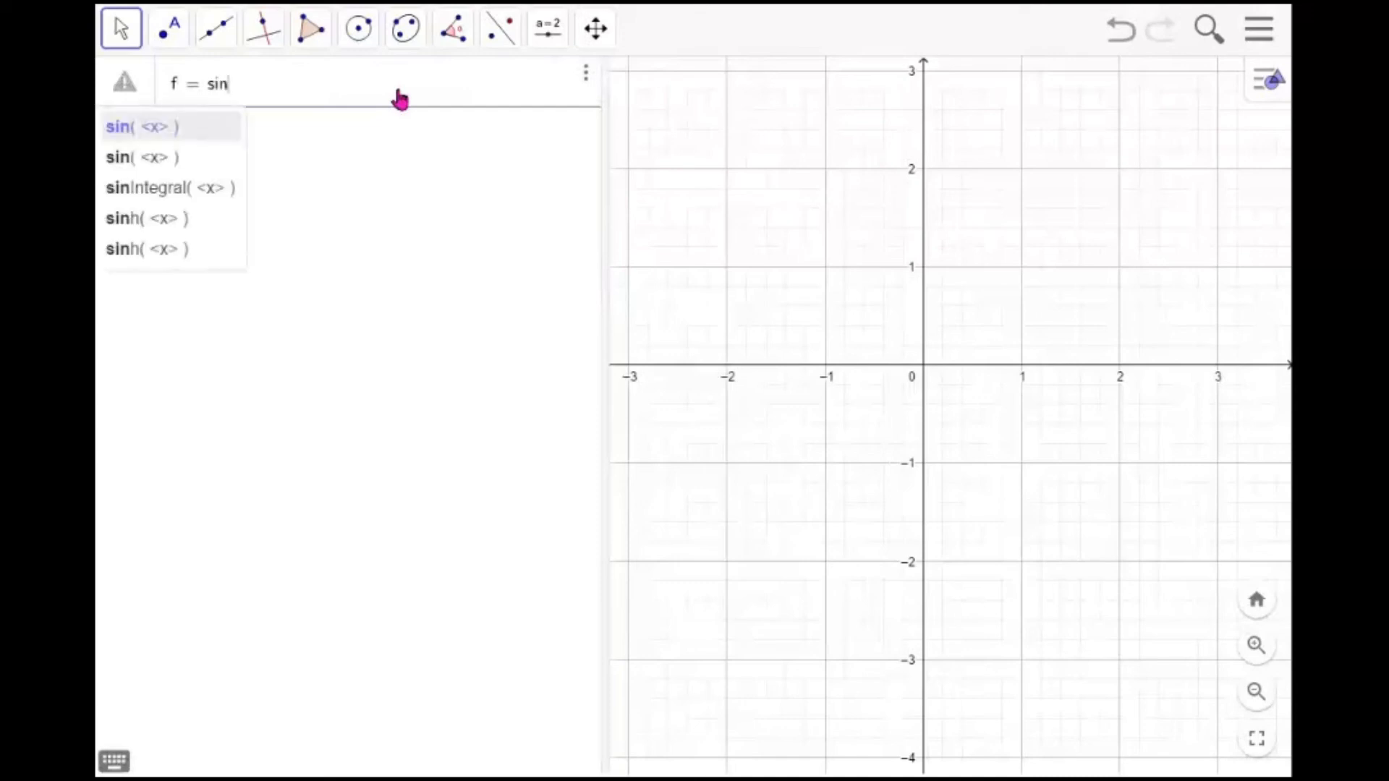
{"action": "key", "text": "Return"}
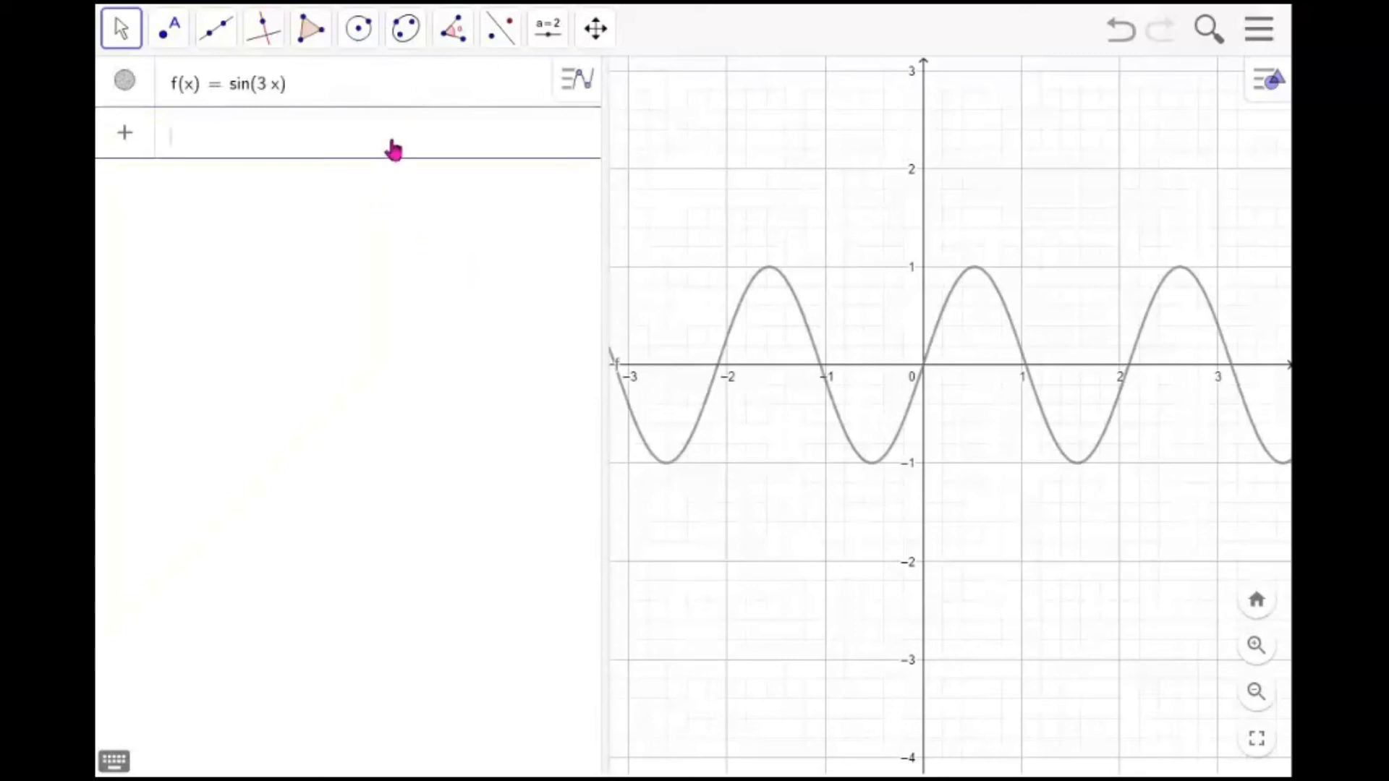
Create the first derivative f' and hide its graph
{"action": "type", "text": "f'"}
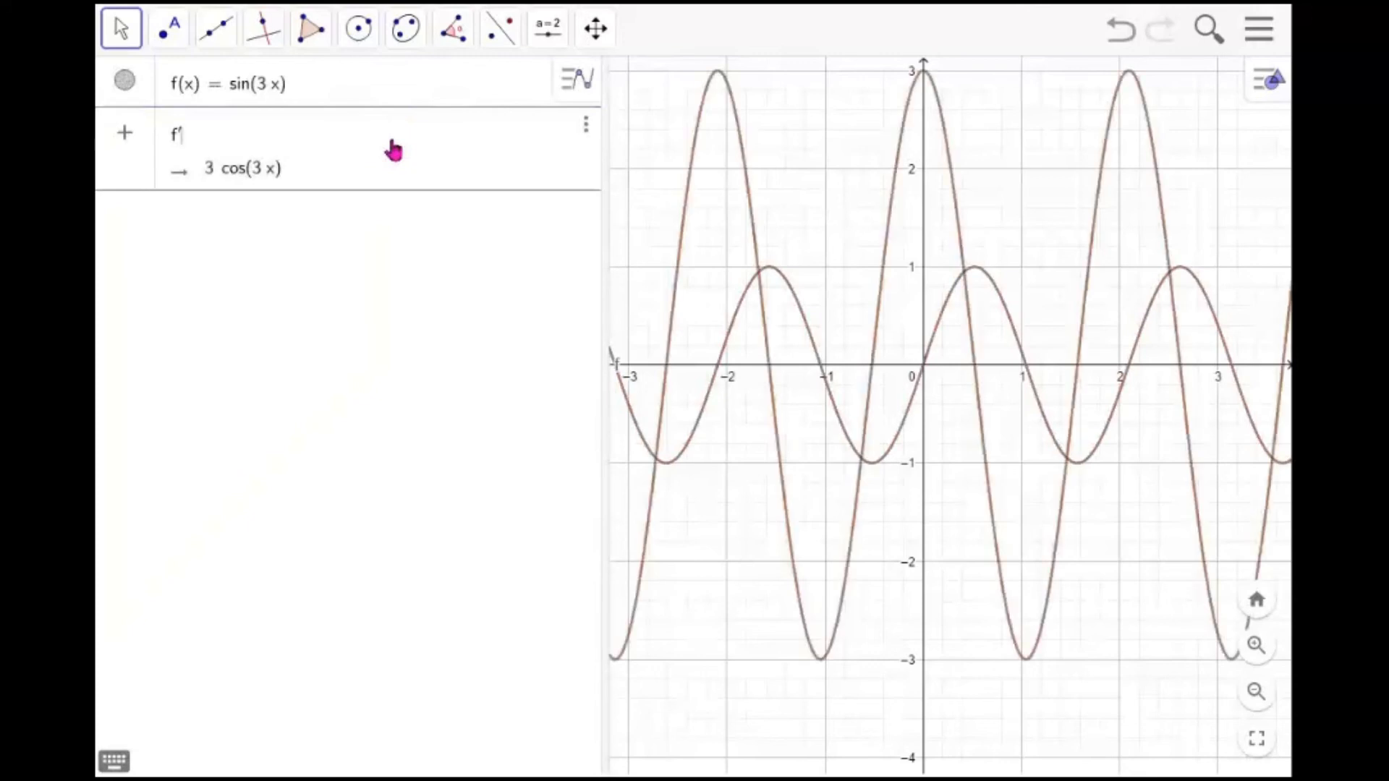
{"action": "key", "text": "Return"}
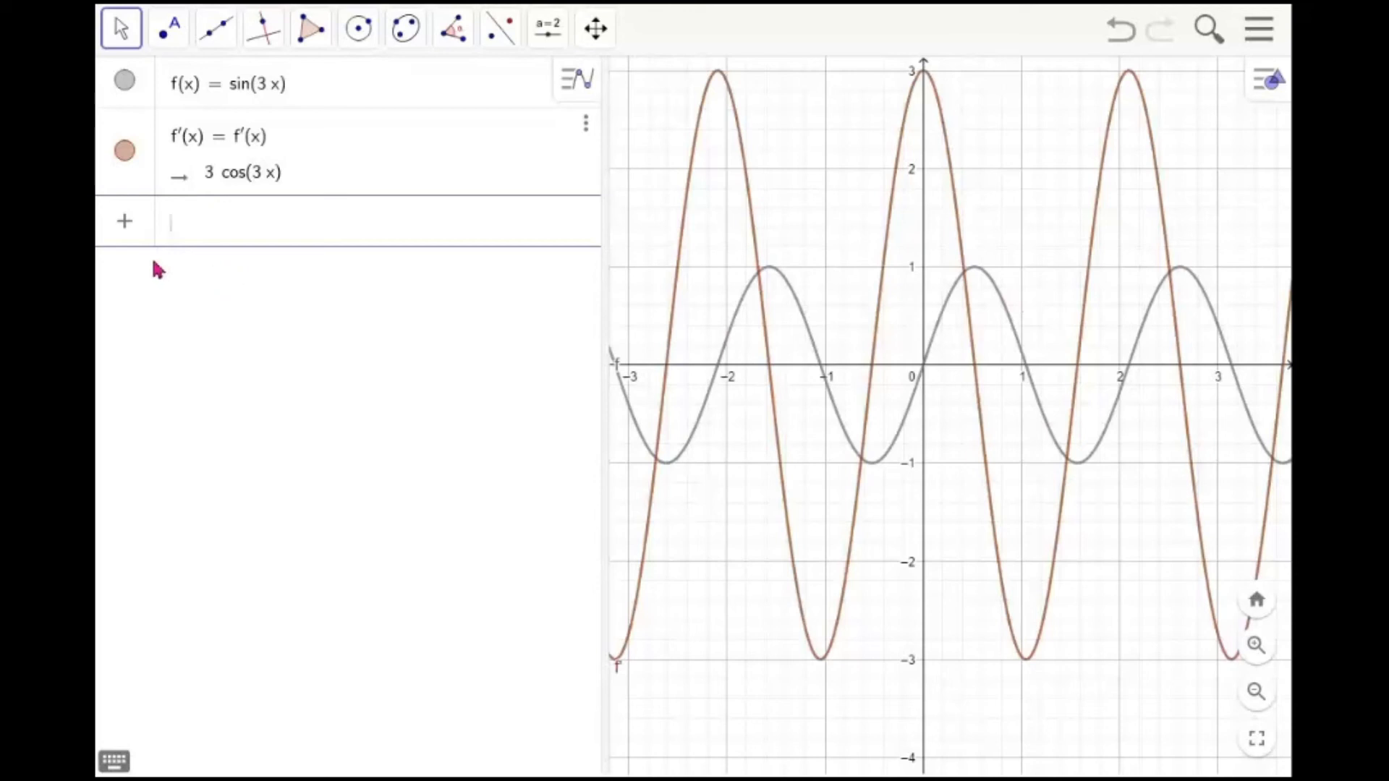
{"action": "left_click", "coordinate": [124, 151]}
{"action": "left_click", "coordinate": [238, 230]}
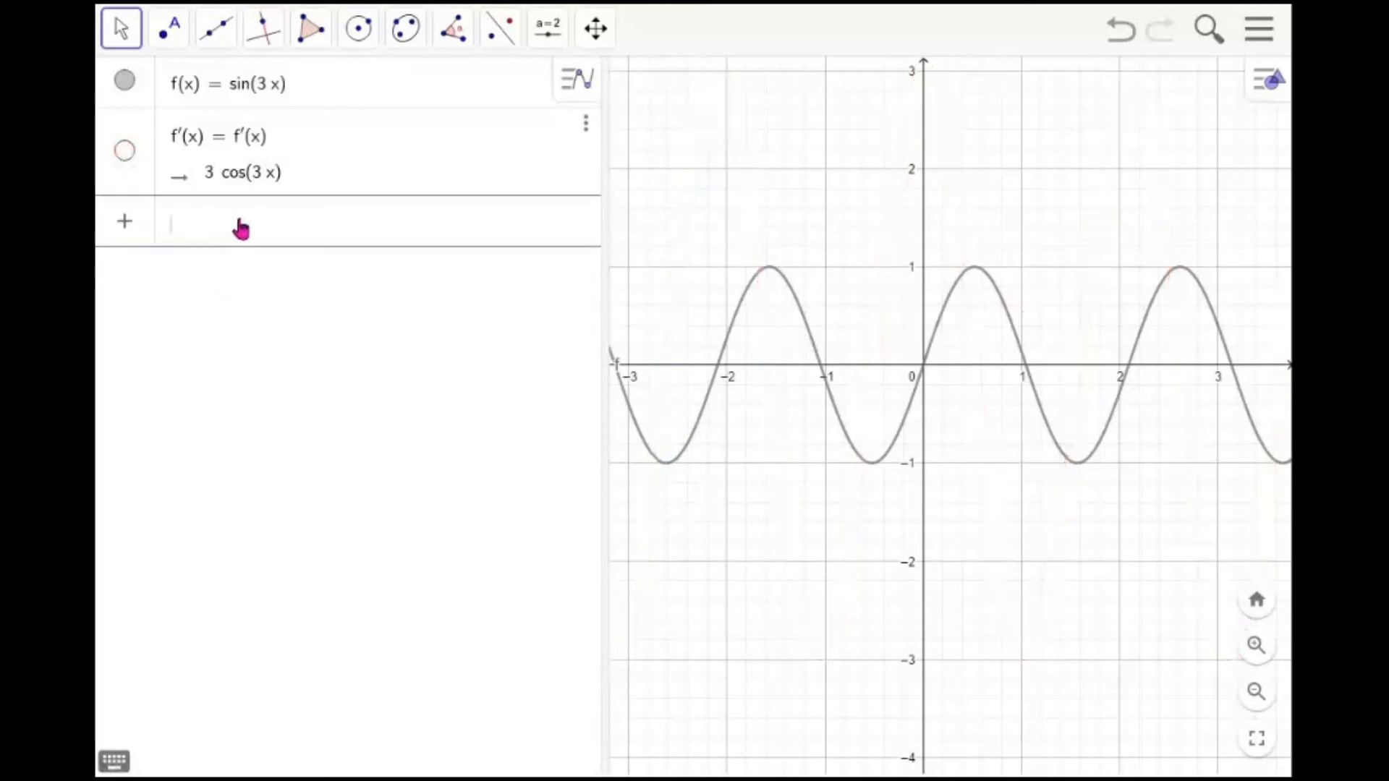
Create the second and third derivatives f'' and f''' and hide both graphs
{"action": "type", "text": "f''"}
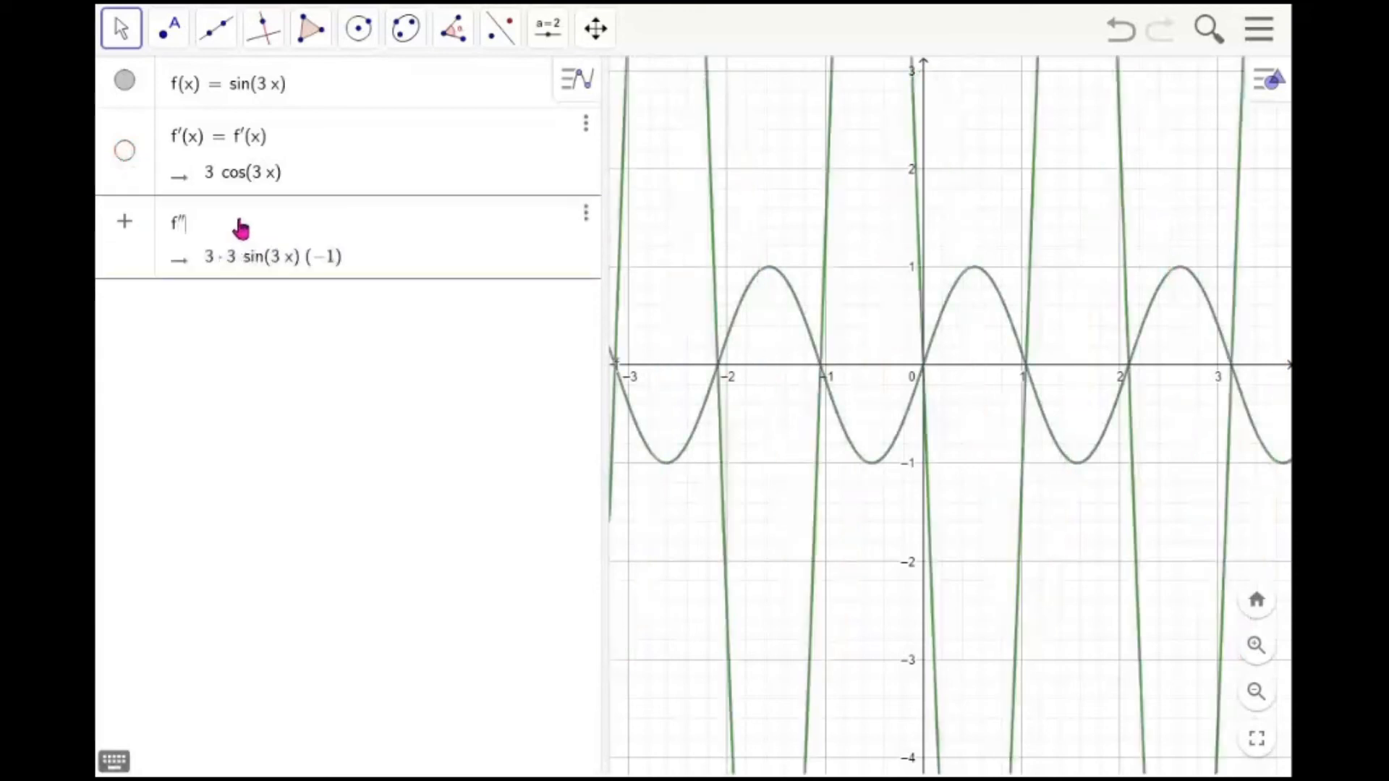
{"action": "key", "text": "Return"}
{"action": "left_click", "coordinate": [126, 240]}
{"action": "type", "text": "f'''"}
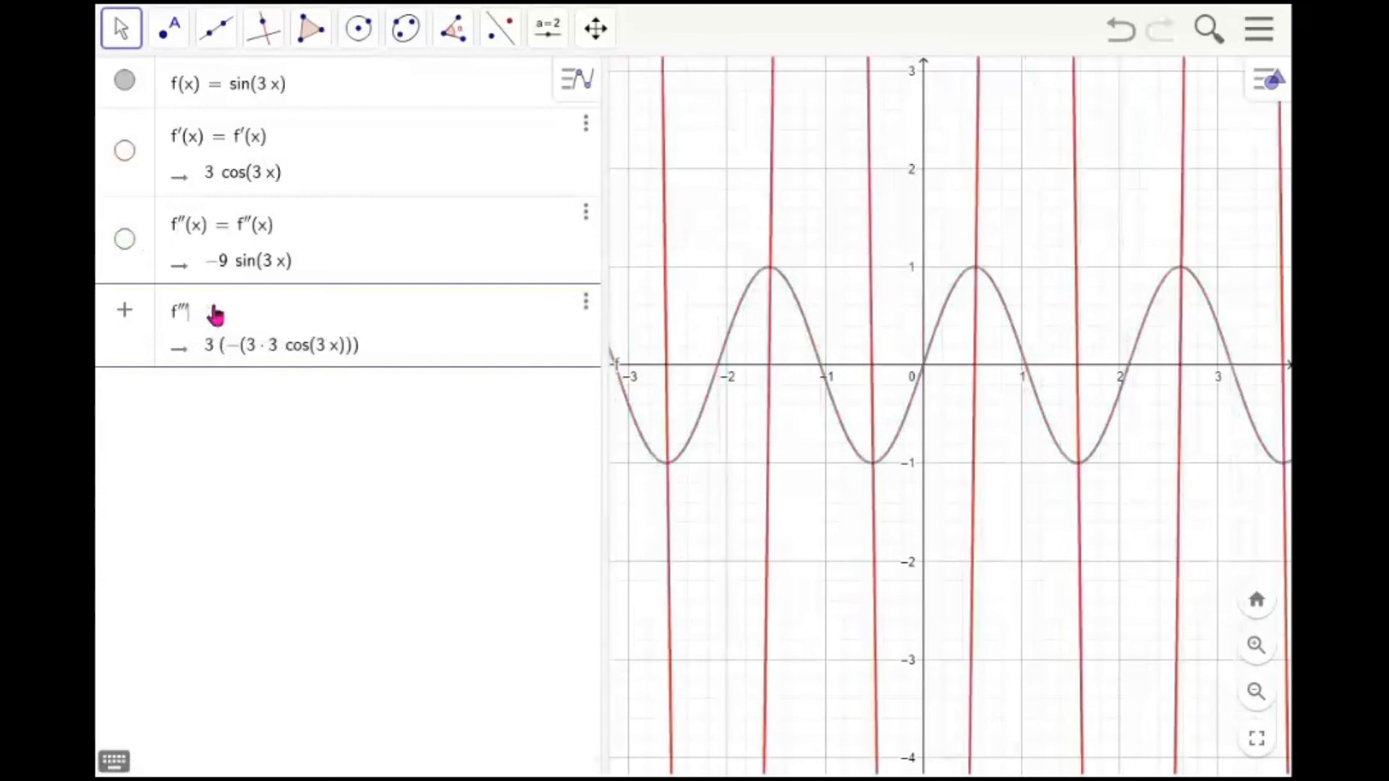
{"action": "key", "text": "Return"}
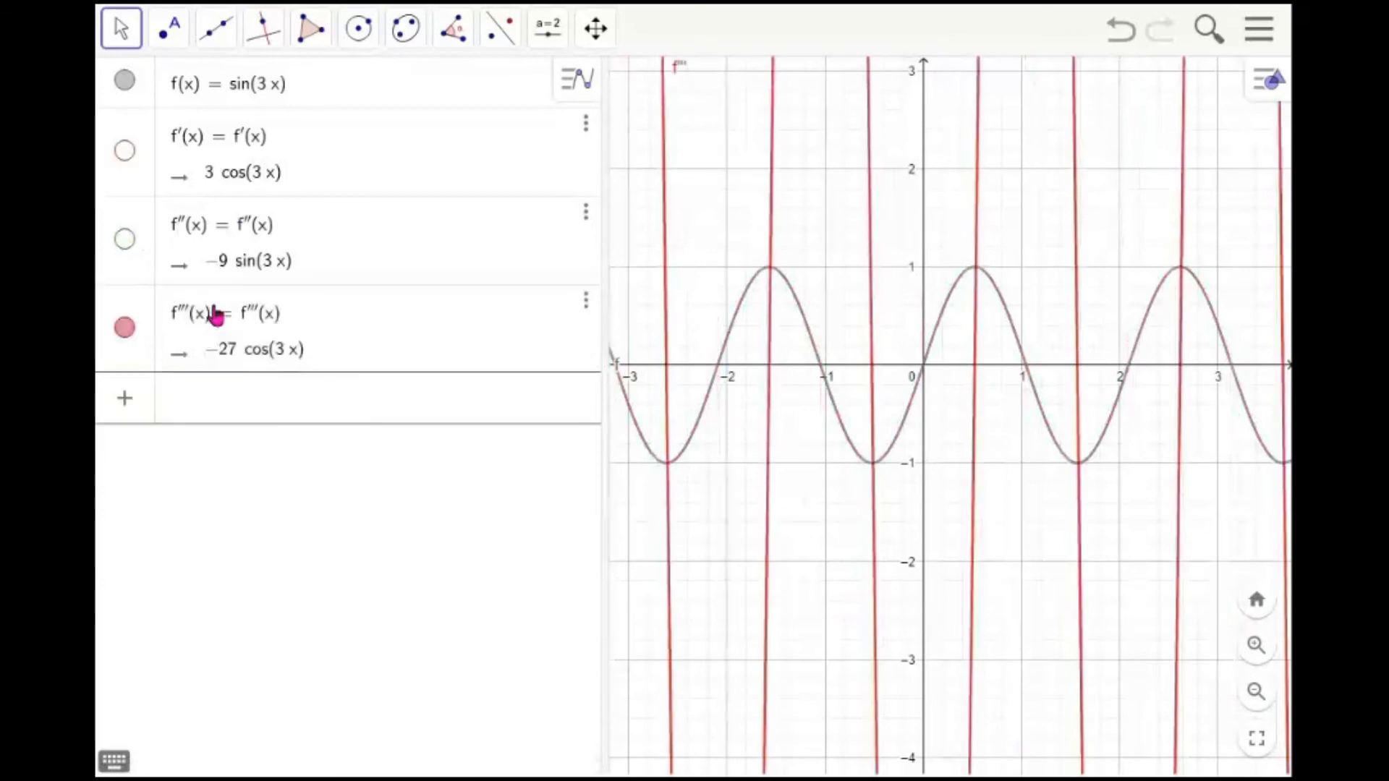
{"action": "left_click", "coordinate": [128, 331]}
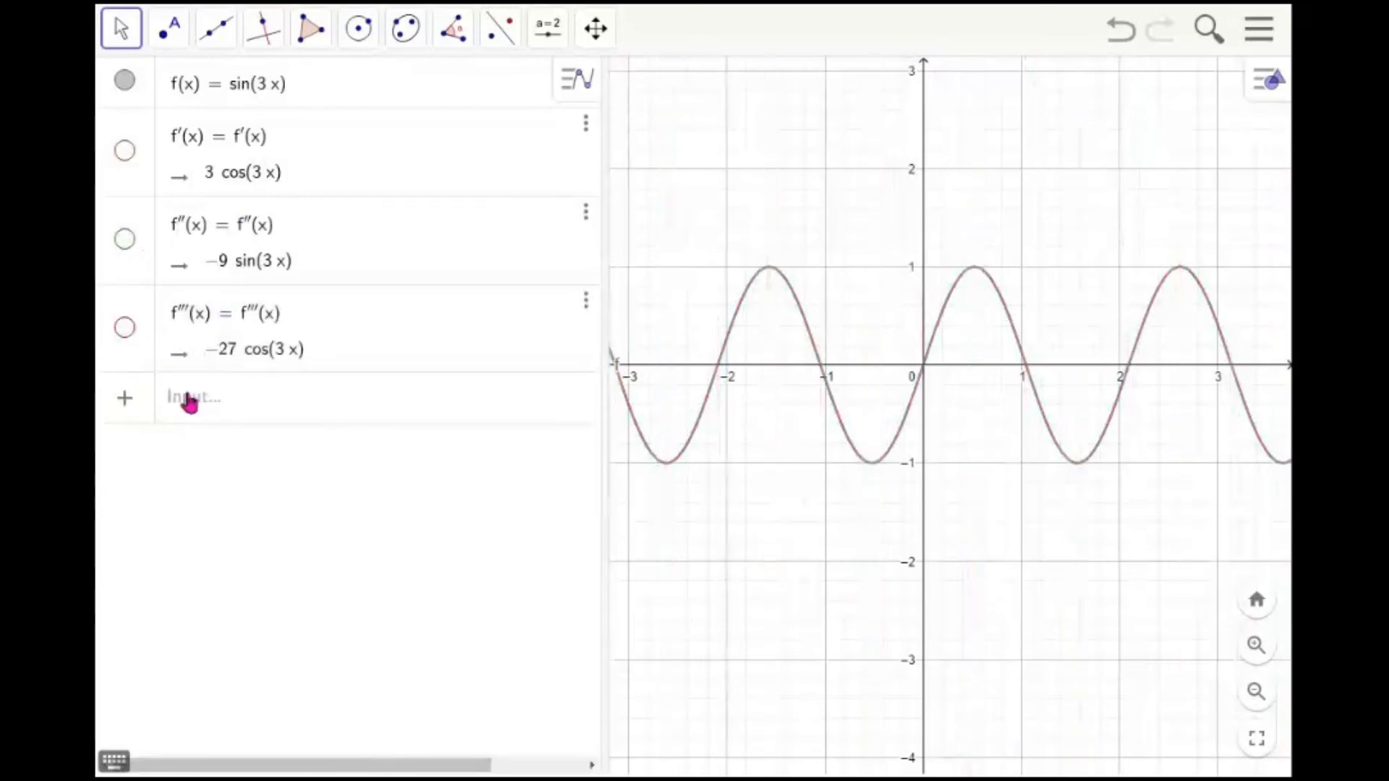
Create the indefinite integral g = Integral(f) and hide its graph
{"action": "left_click", "coordinate": [236, 410]}
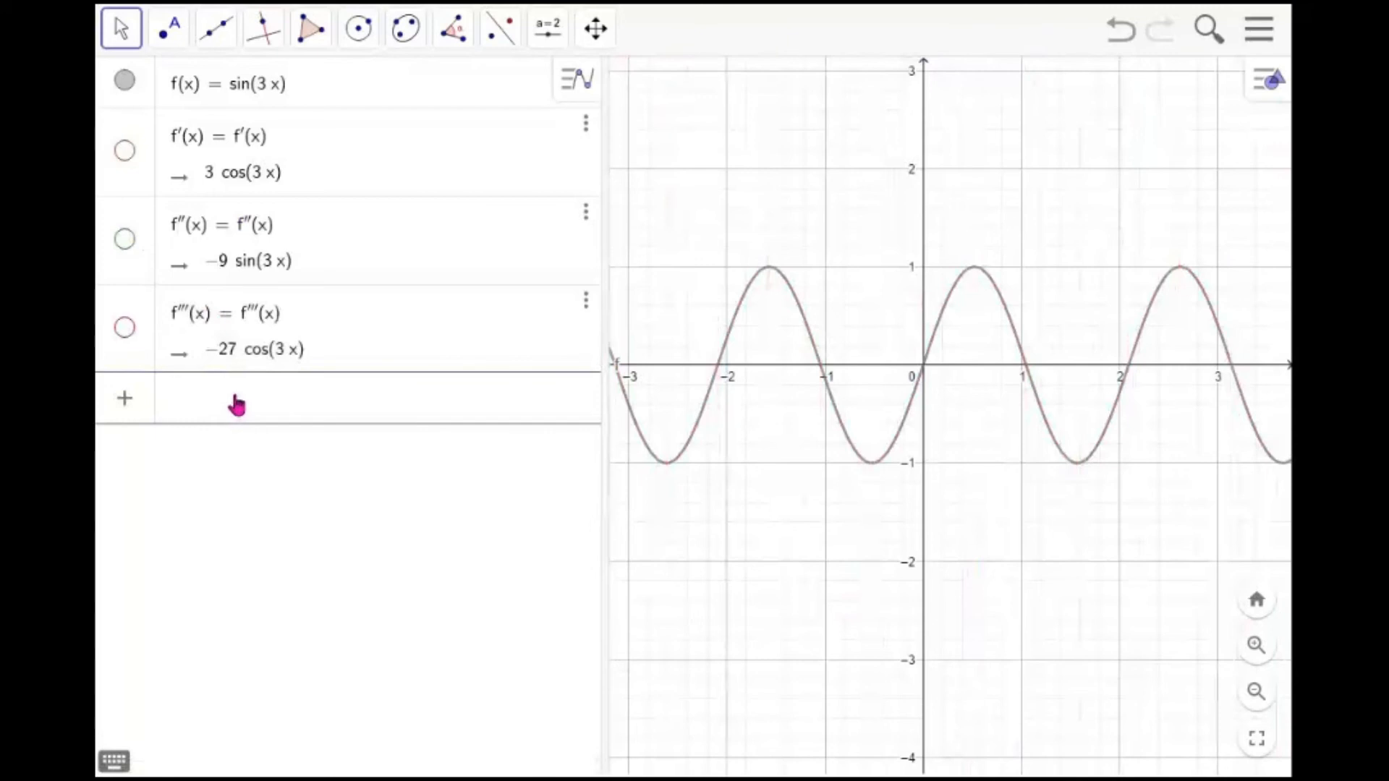
{"action": "type", "text": "integral("}
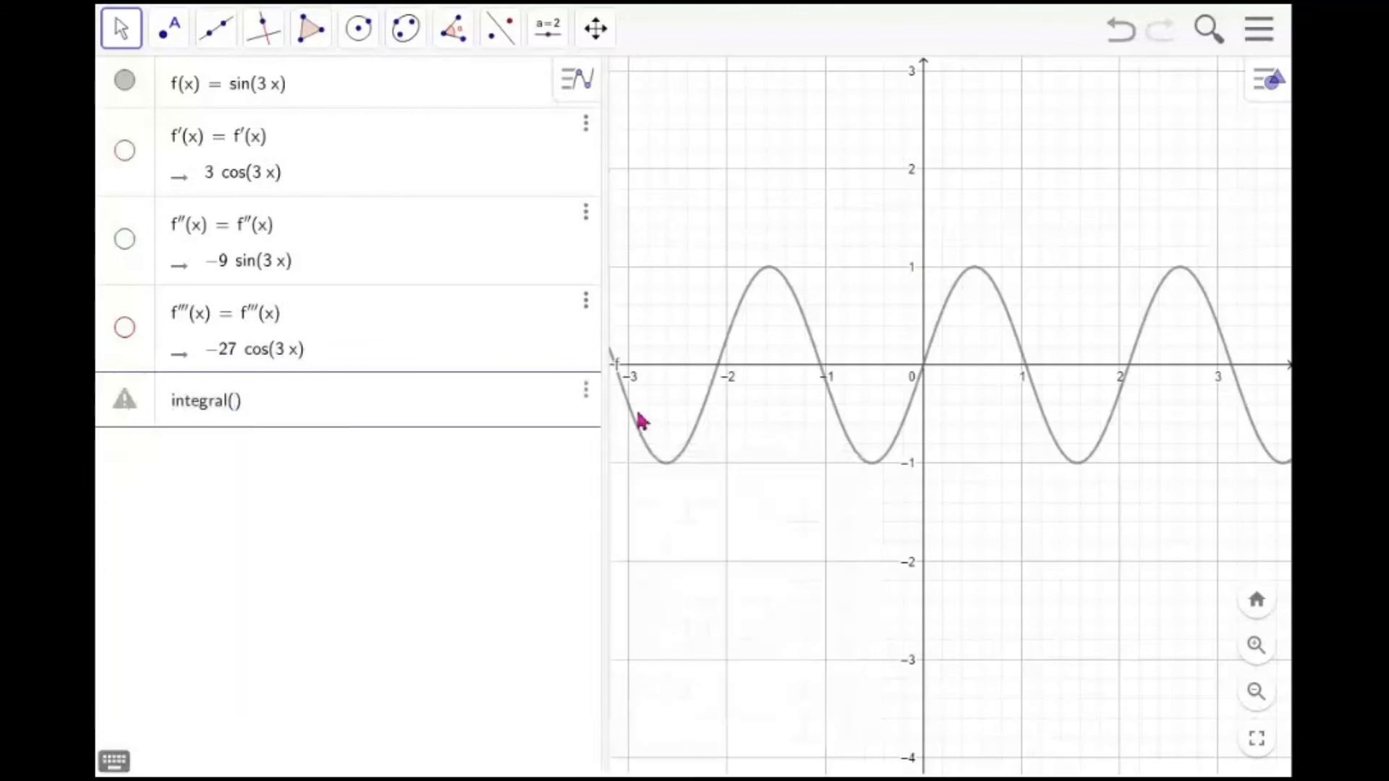
{"action": "type", "text": "f"}
{"action": "key", "text": "Return"}
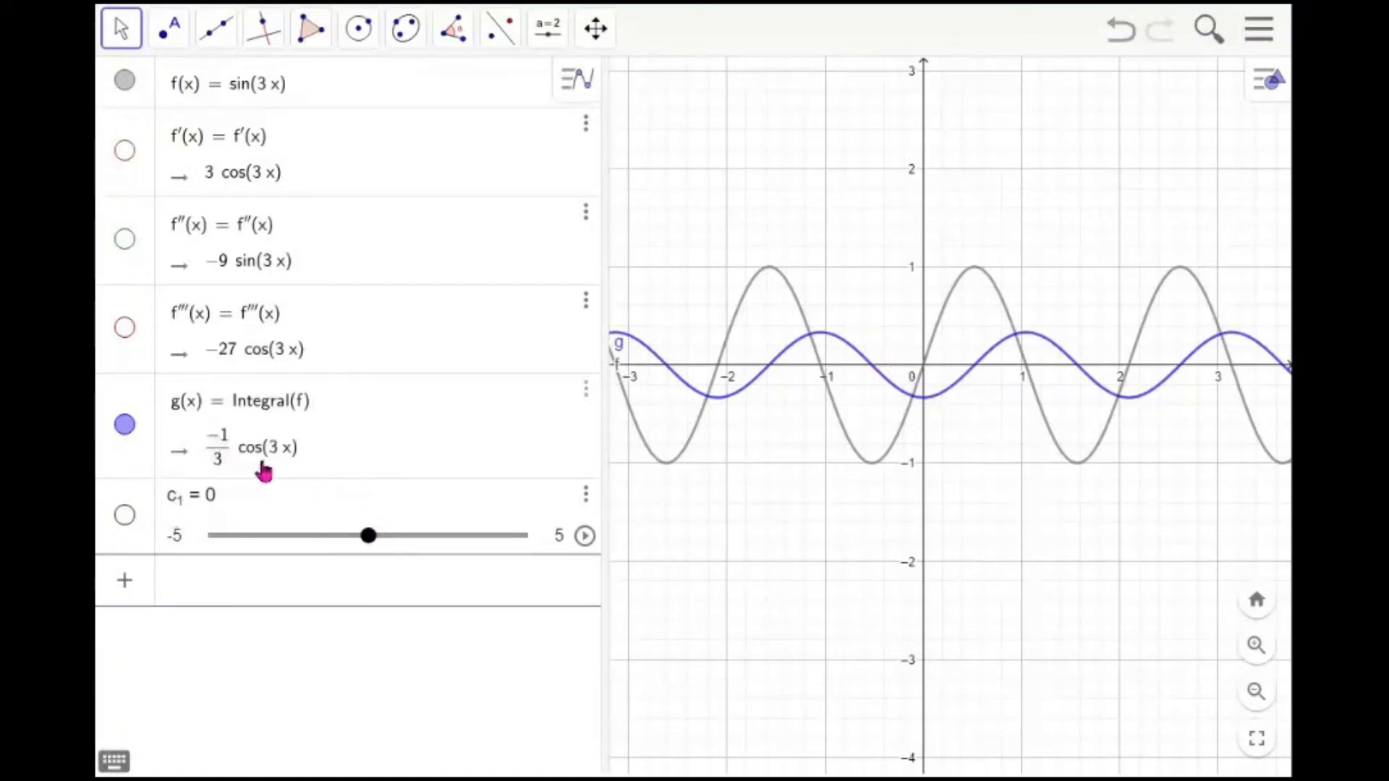
{"action": "left_click", "coordinate": [123, 425]}
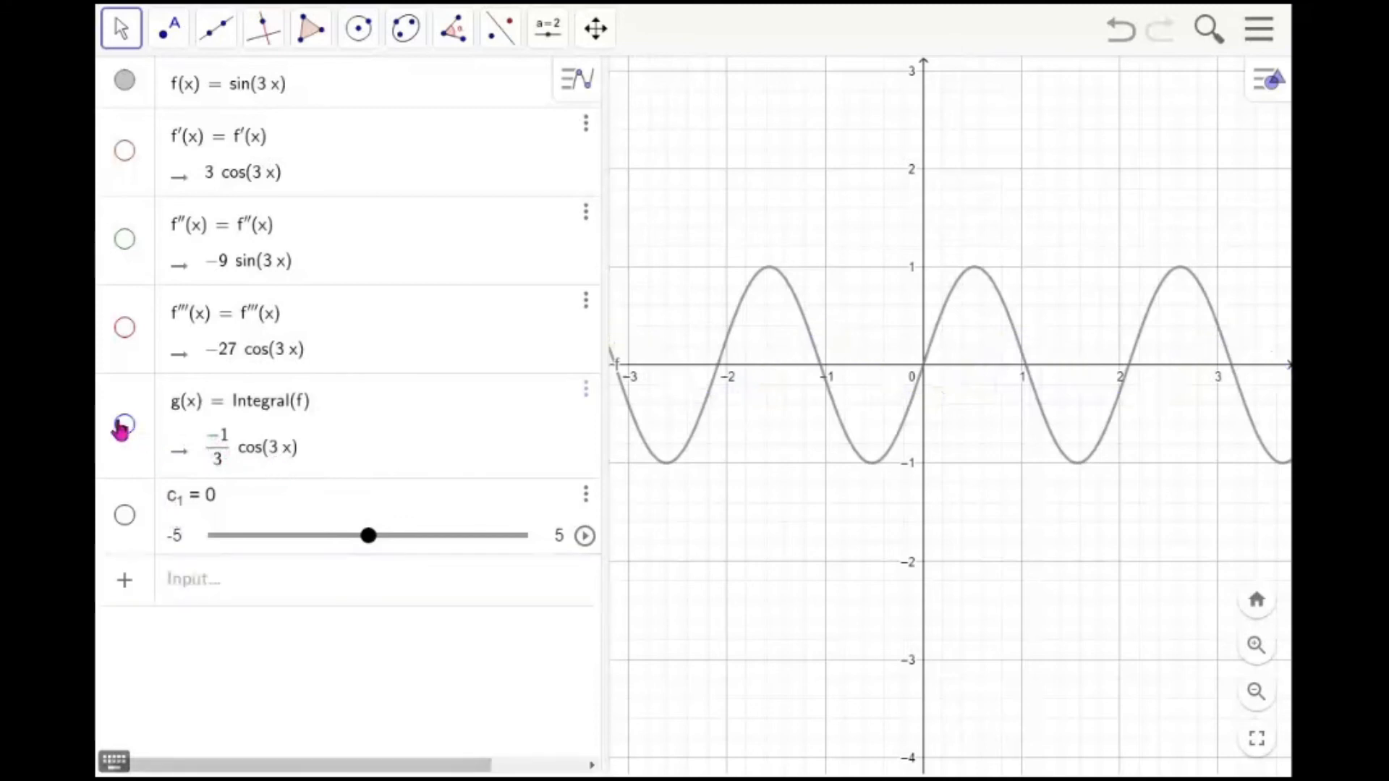
Compute the definite integral of f from 1 to 3 with Integral(f, 1, 3)
{"action": "left_click", "coordinate": [212, 585]}
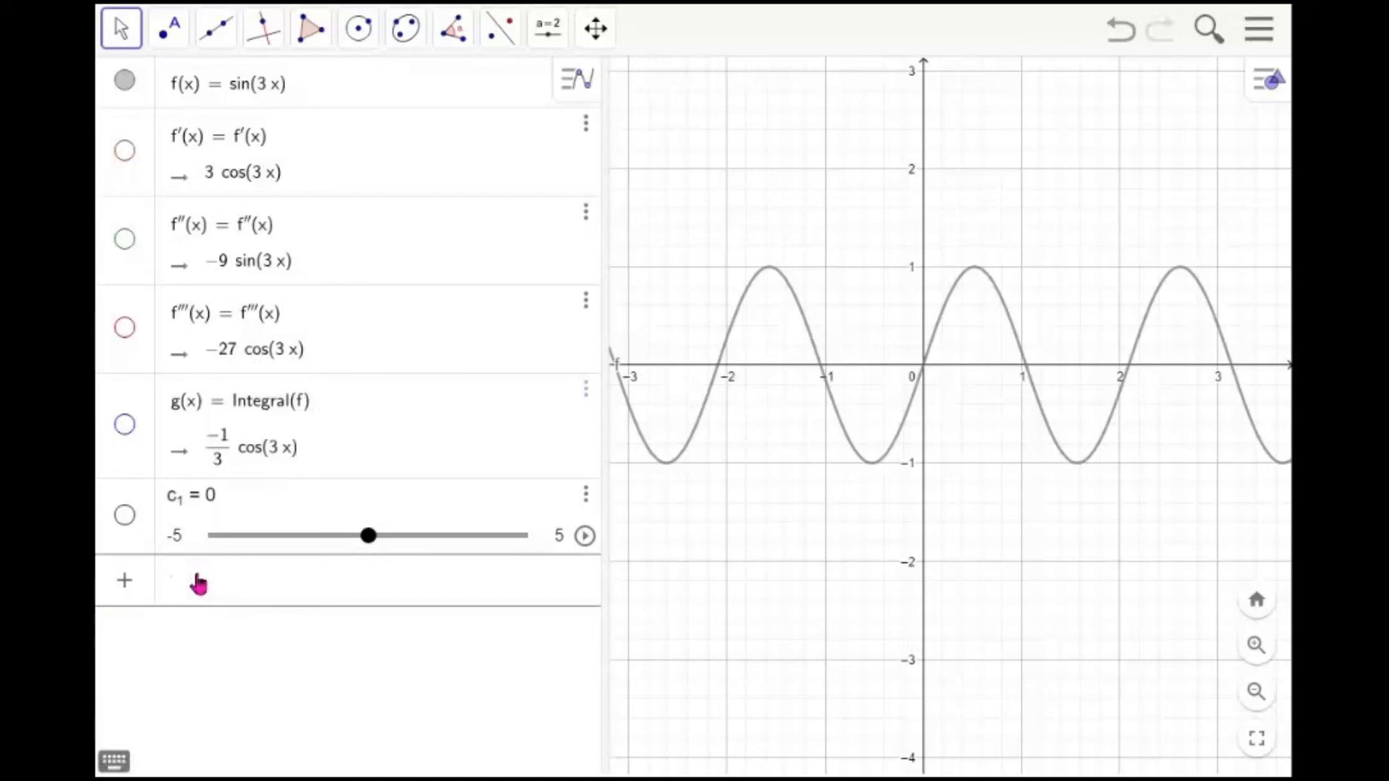
{"action": "type", "text": "integra"}
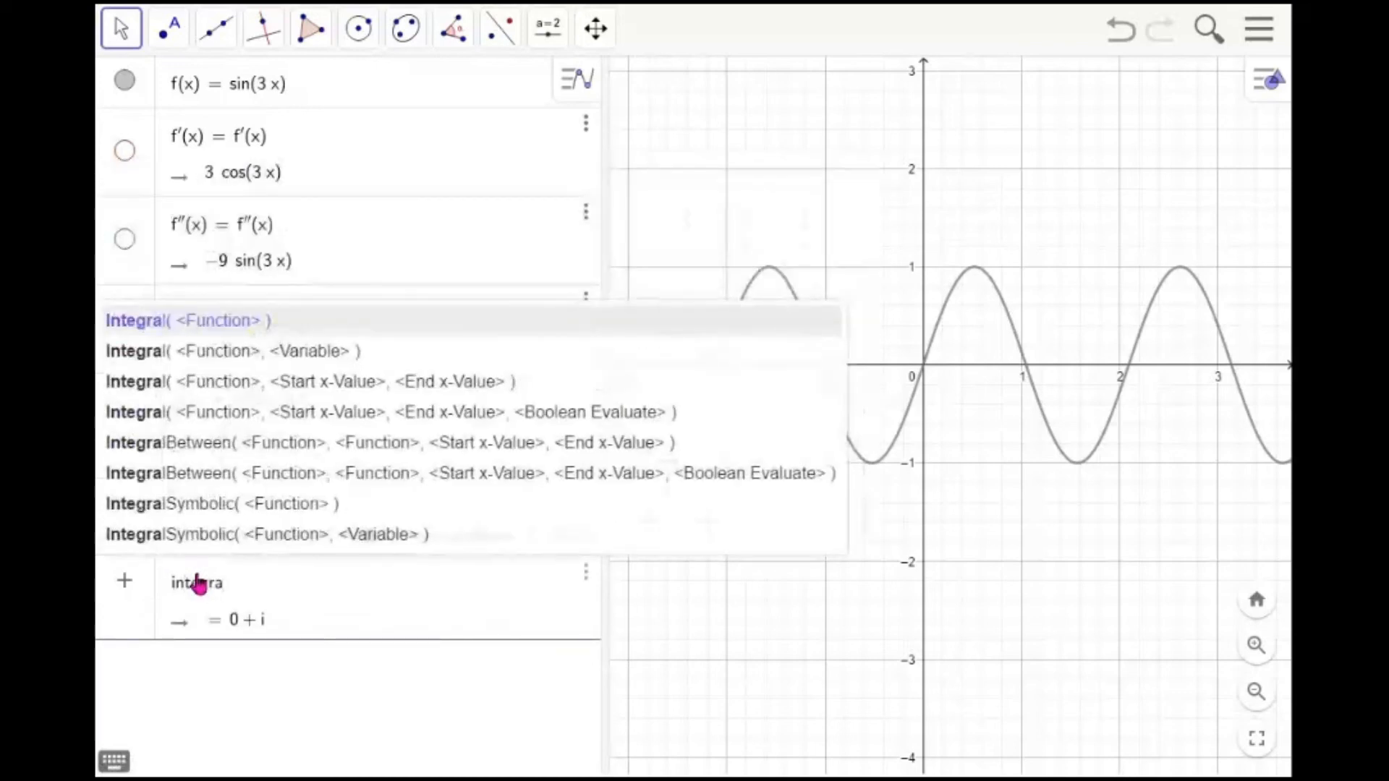
{"action": "type", "text": "l(f, 2"}
{"action": "key", "text": "BackSpace"}
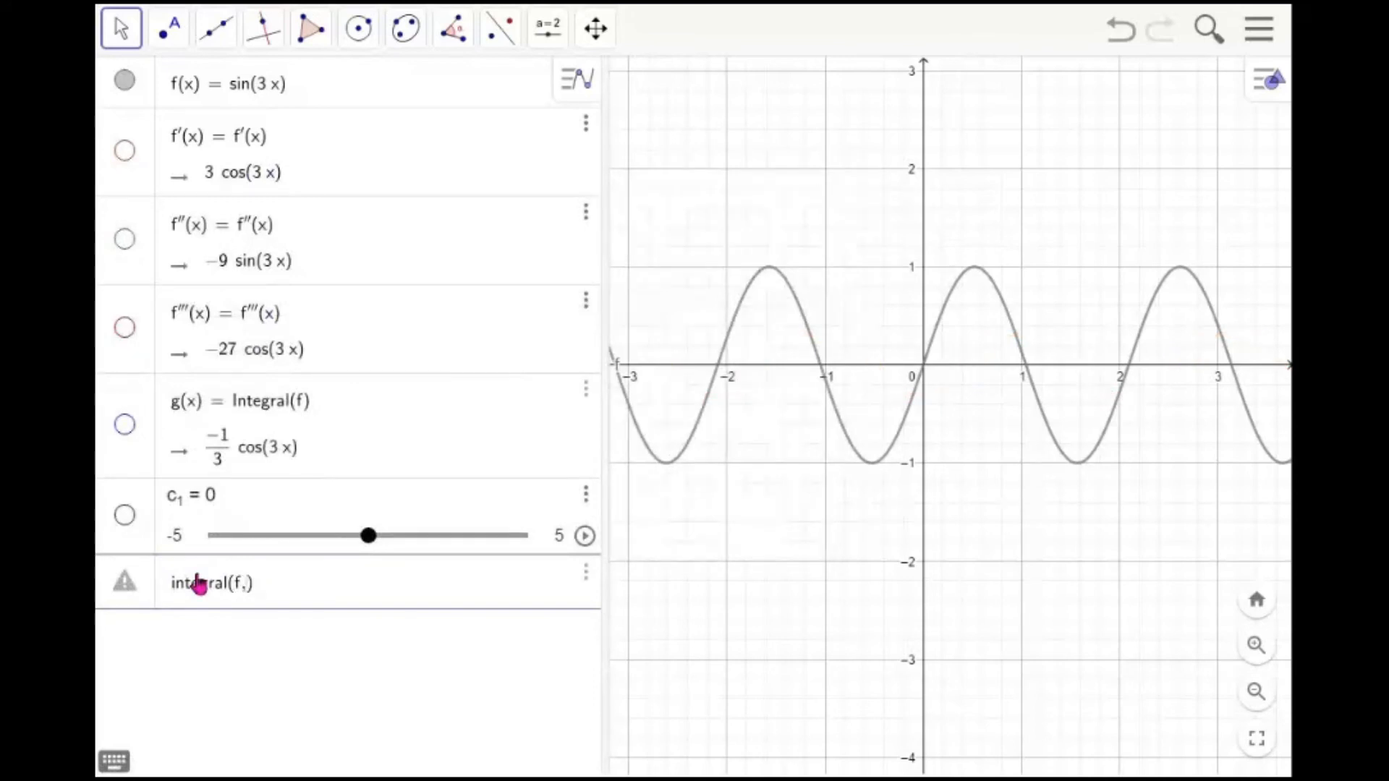
{"action": "type", "text": "1, 3"}
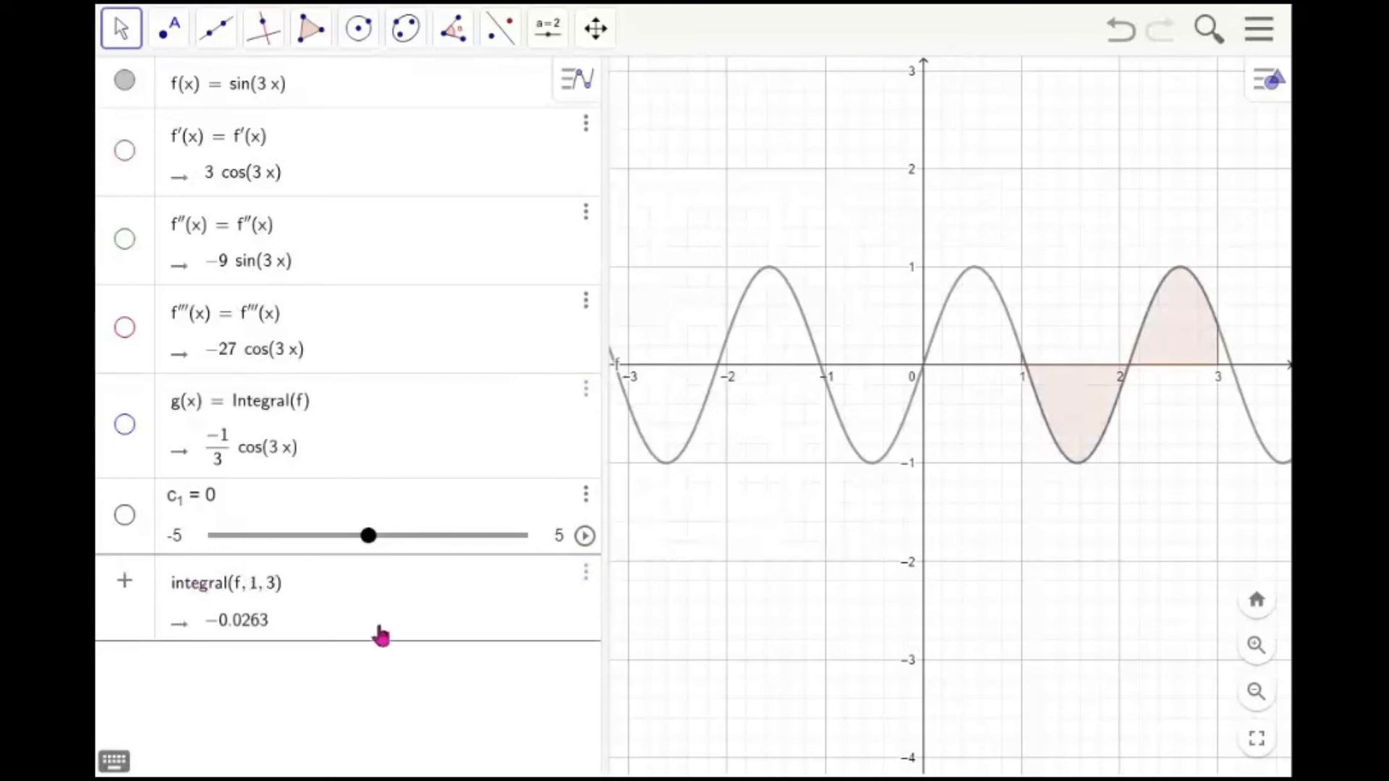
{"action": "key", "text": "Return"}
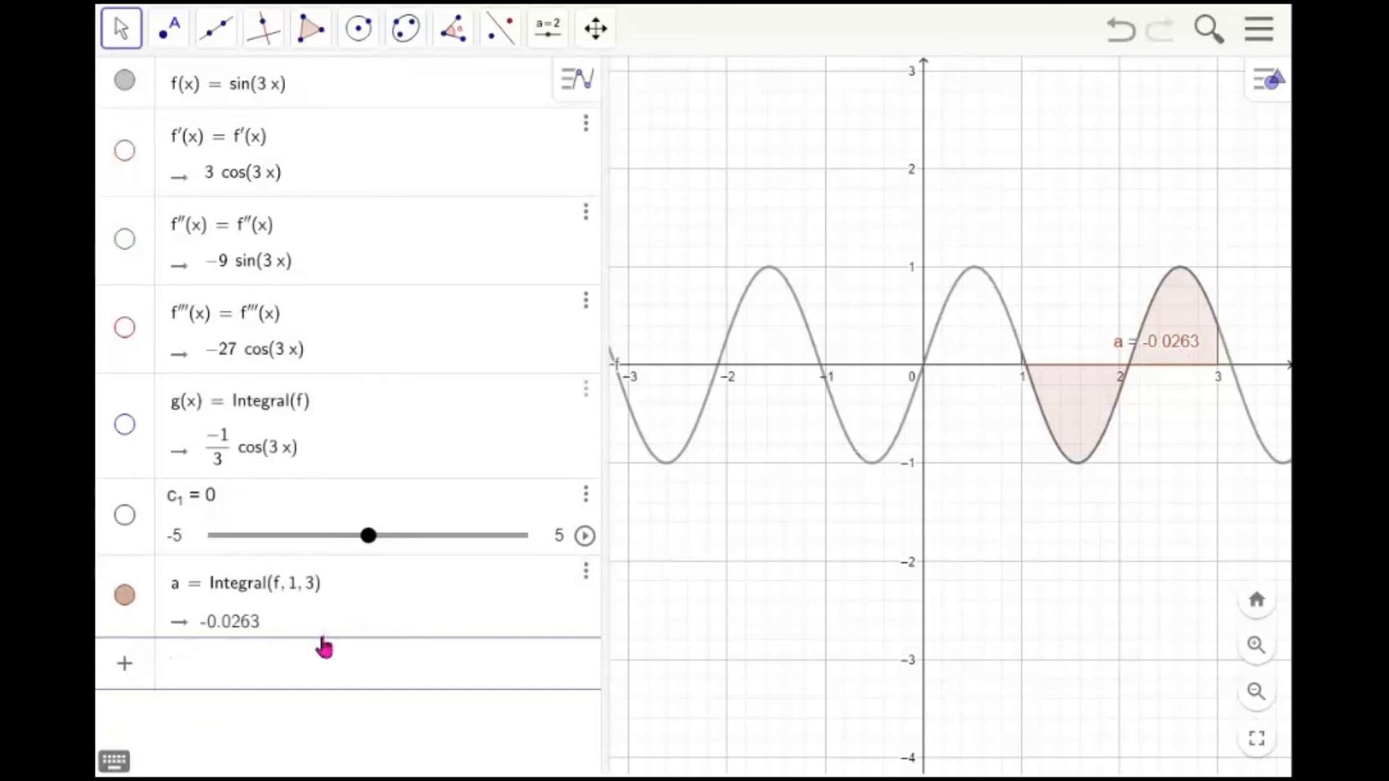
Replace the integral's upper limit 3 with the slider c_1
{"action": "left_click_drag", "start_coordinate": [949, 537], "coordinate": [733, 535]}
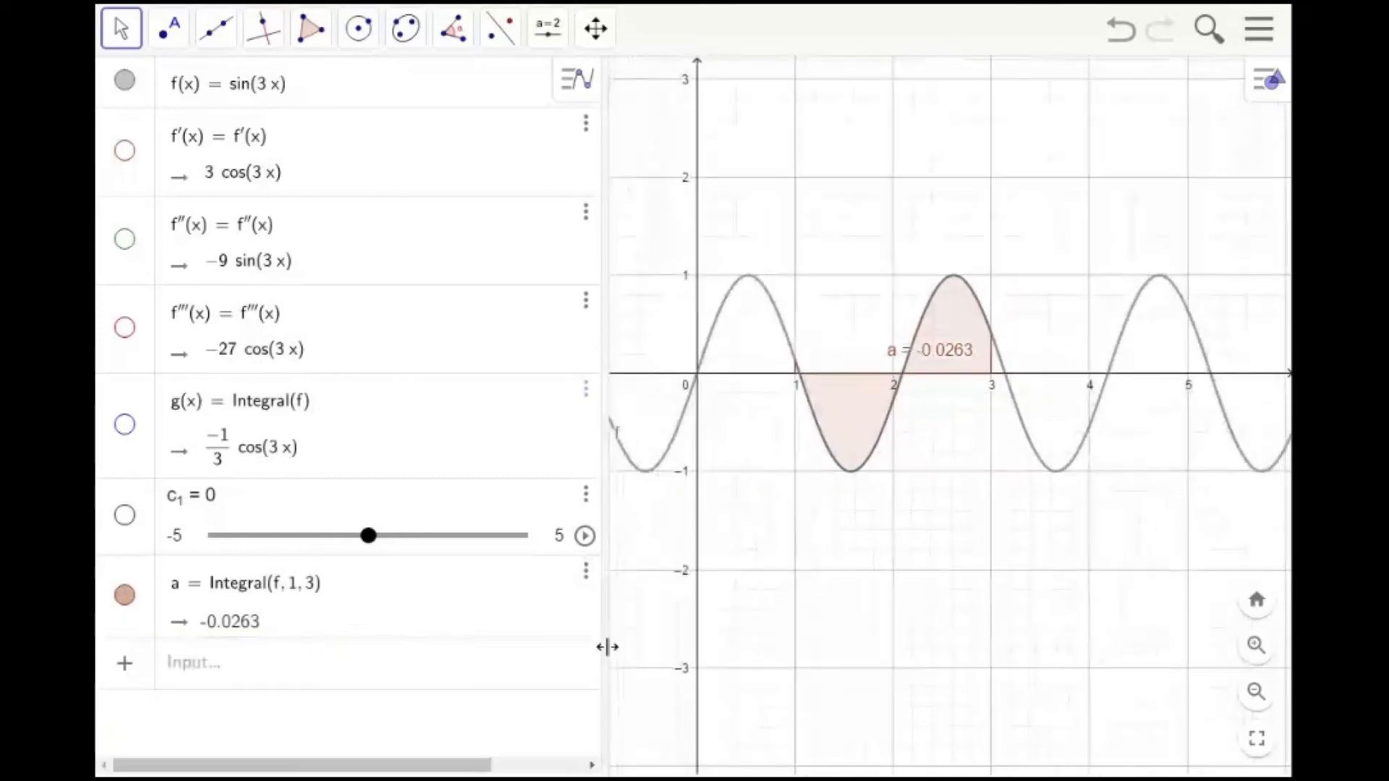
{"action": "left_click", "coordinate": [315, 593]}
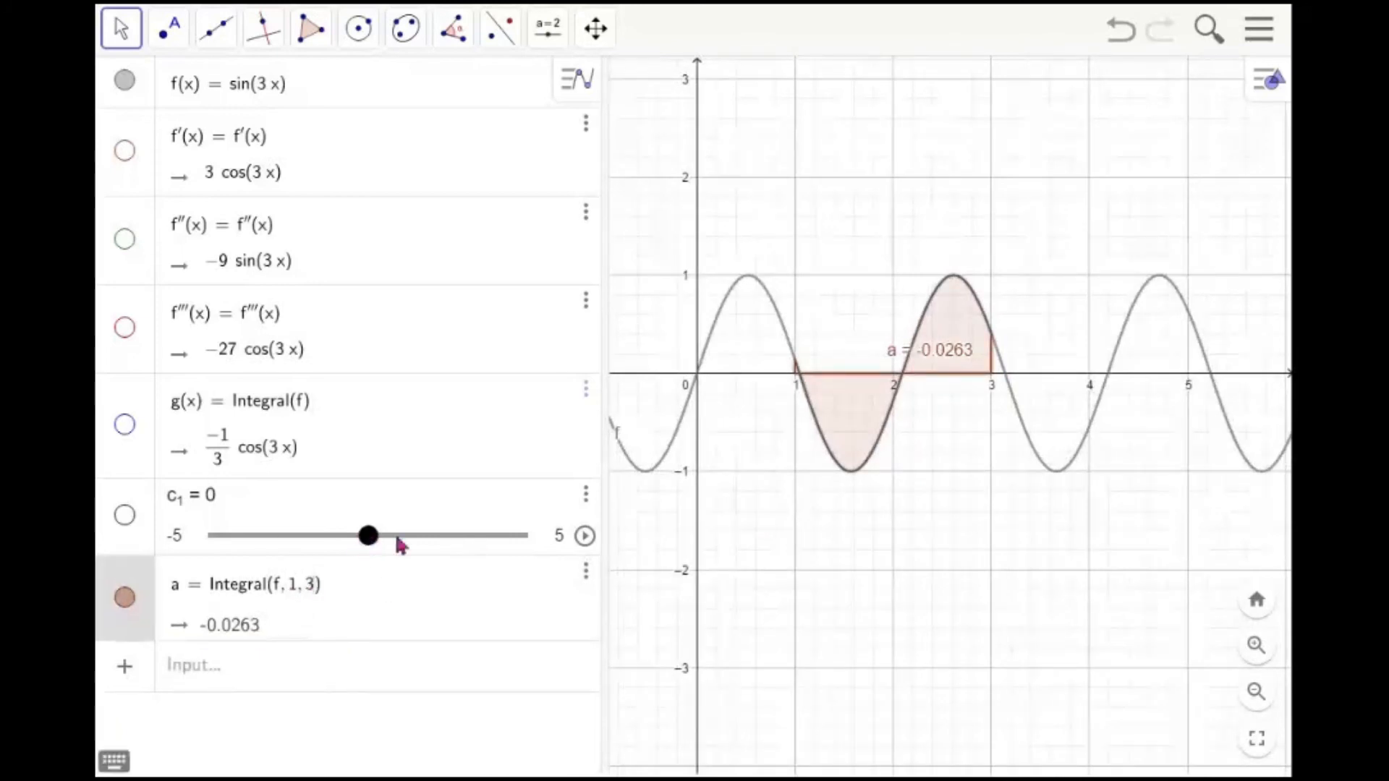
{"action": "key", "text": "BackSpace"}
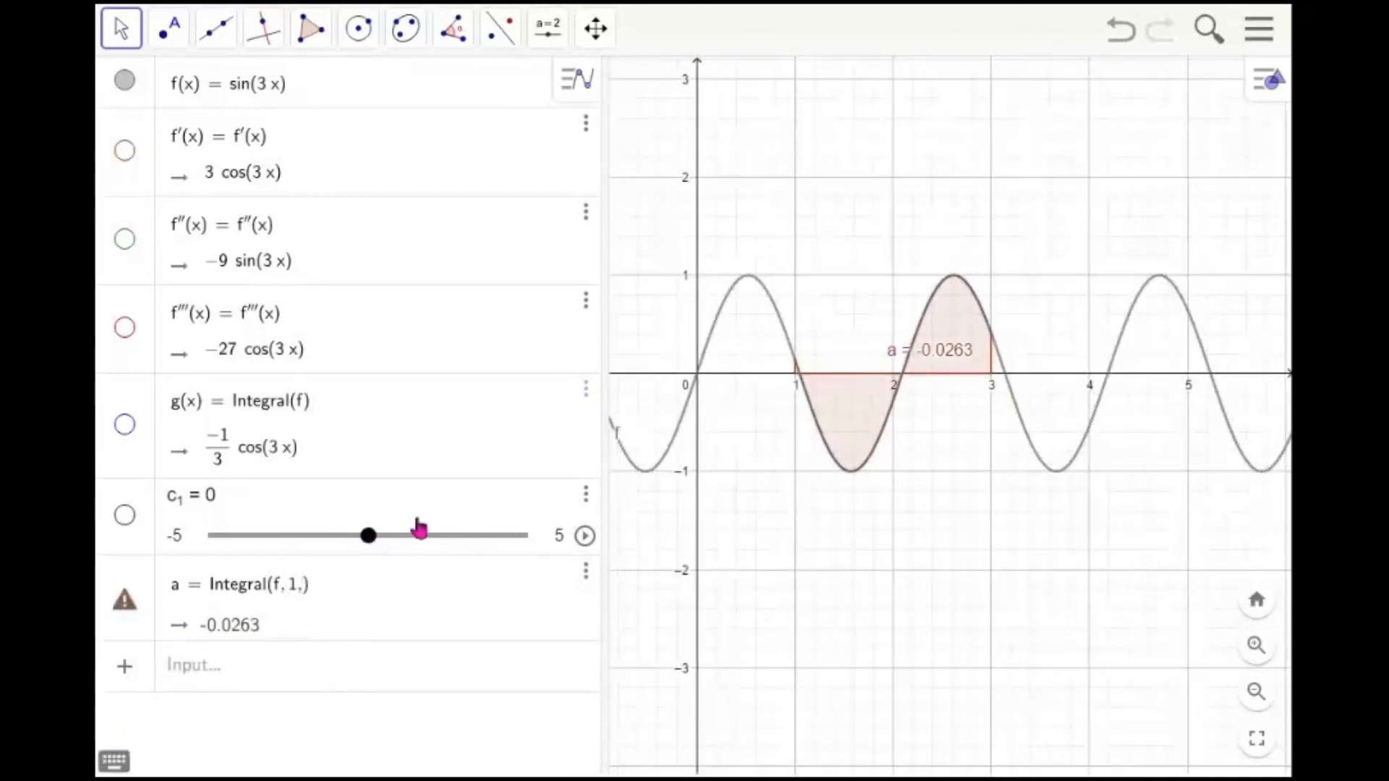
{"action": "type", "text": "c"}
{"action": "type", "text": "_1"}
{"action": "key", "text": "Return"}
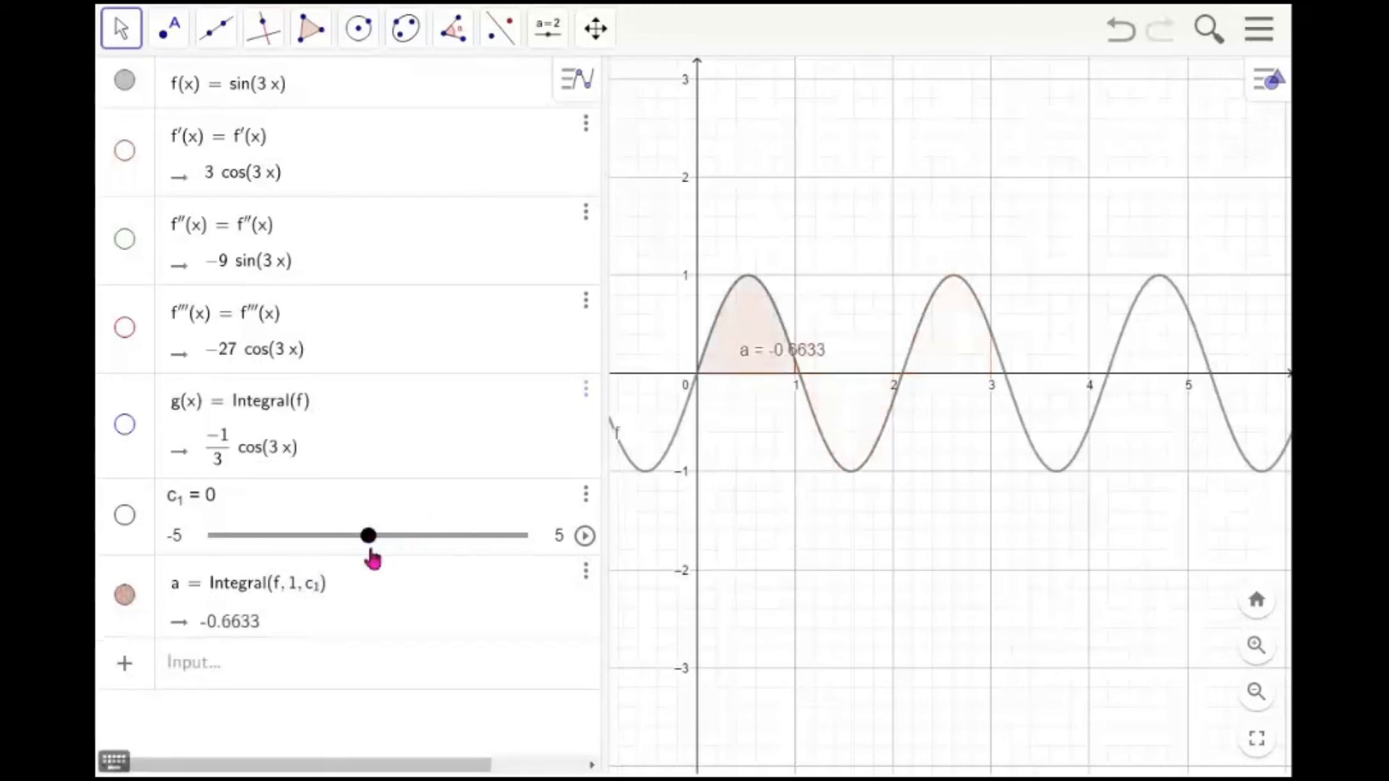
Drag slider c_1 to about 3.9 to extend the shaded area
{"action": "left_click_drag", "start_coordinate": [372, 544], "coordinate": [486, 553]}
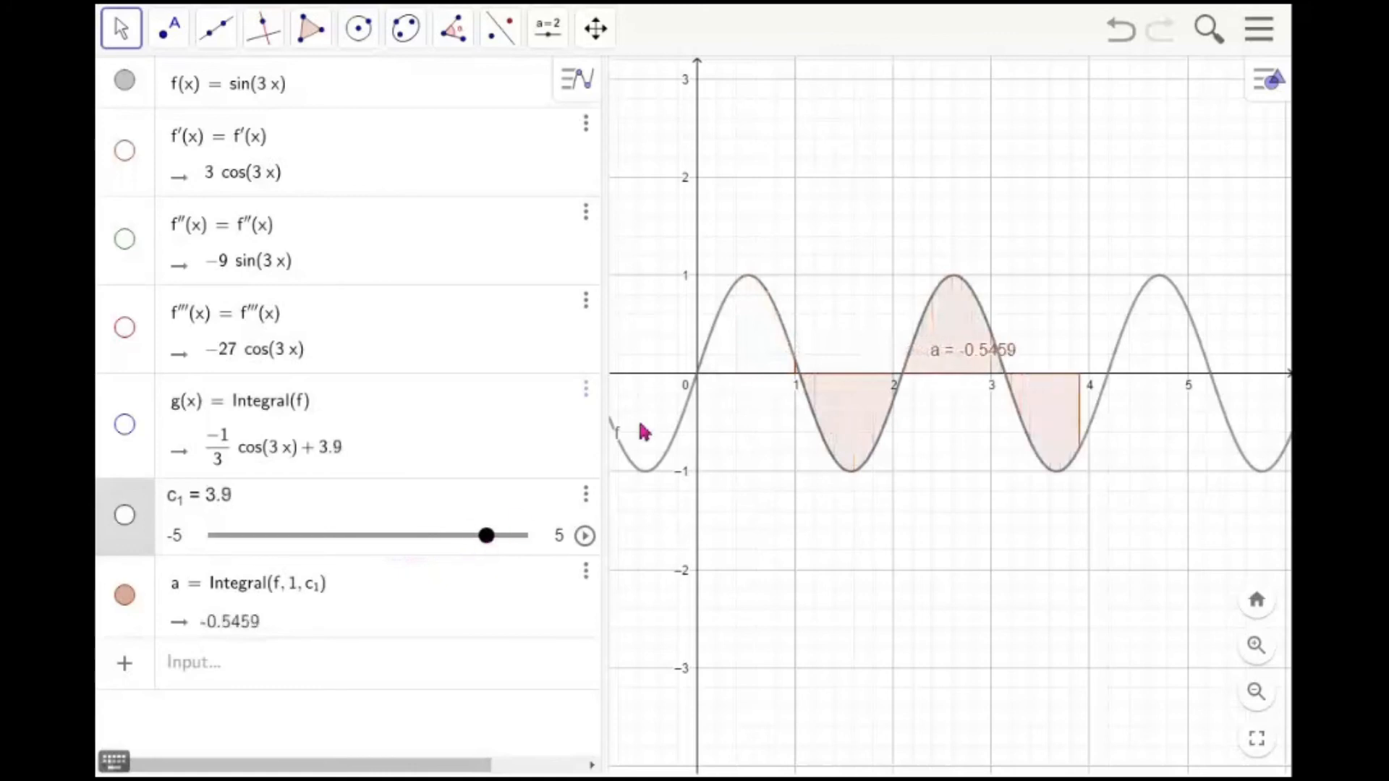
{"action": "left_click", "coordinate": [873, 425]}
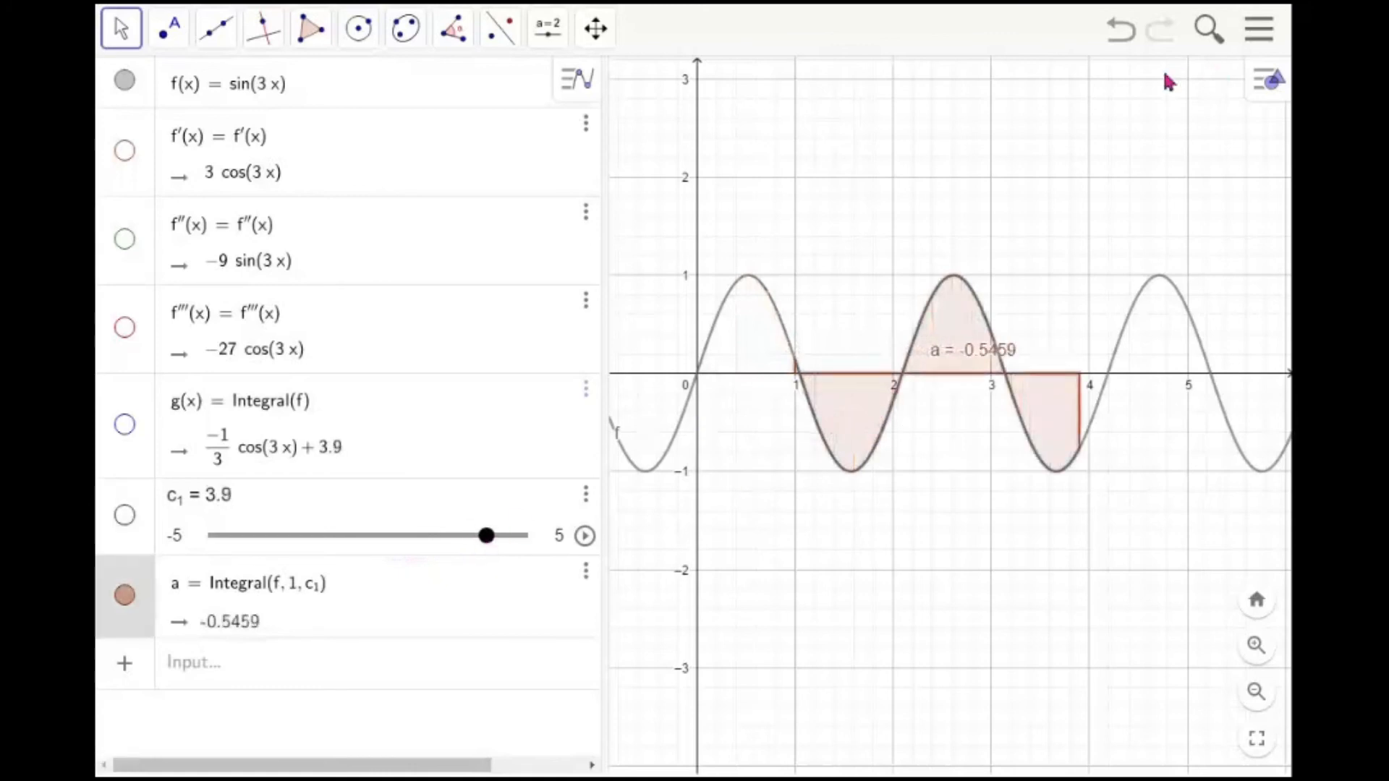
Open the integral area's settings, set its color to red and increase its fill opacity
{"action": "right_click", "coordinate": [1042, 401]}
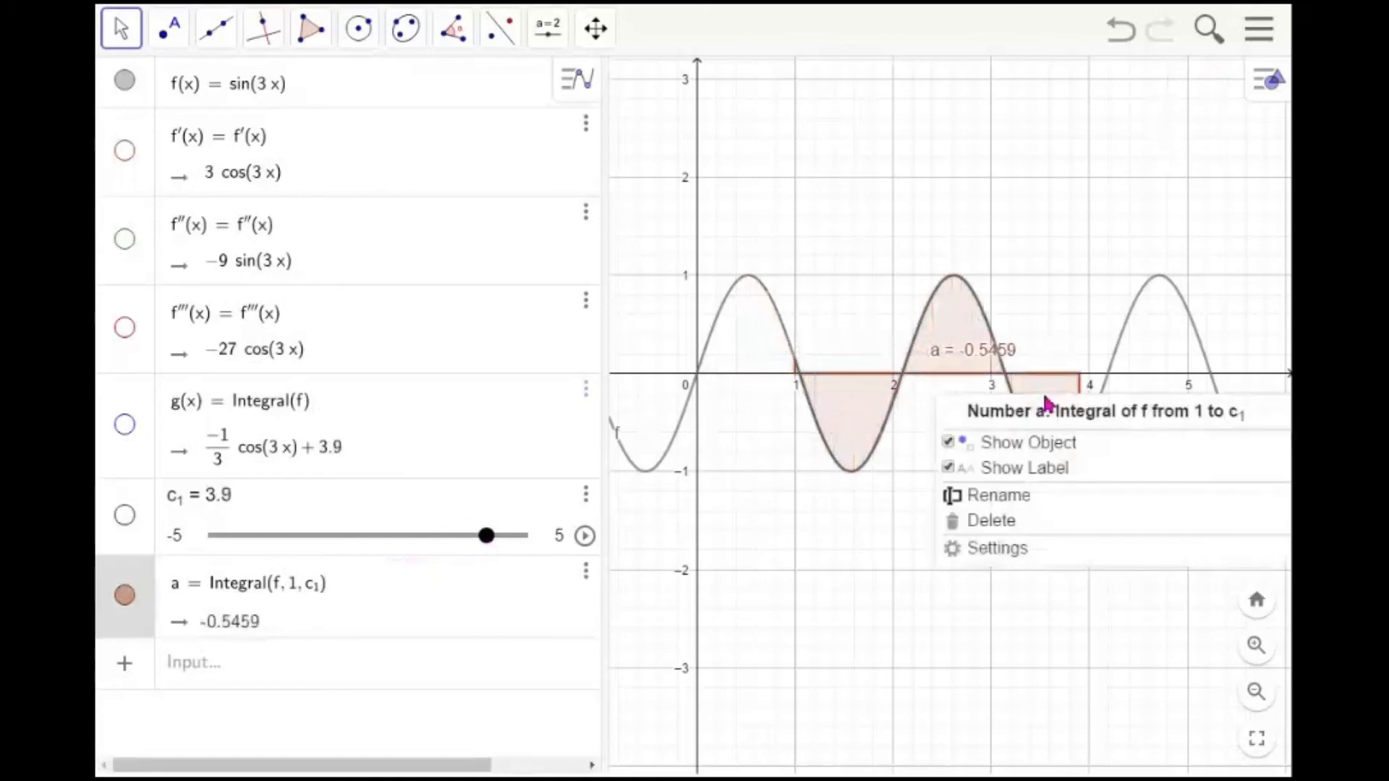
{"action": "left_click", "coordinate": [999, 549]}
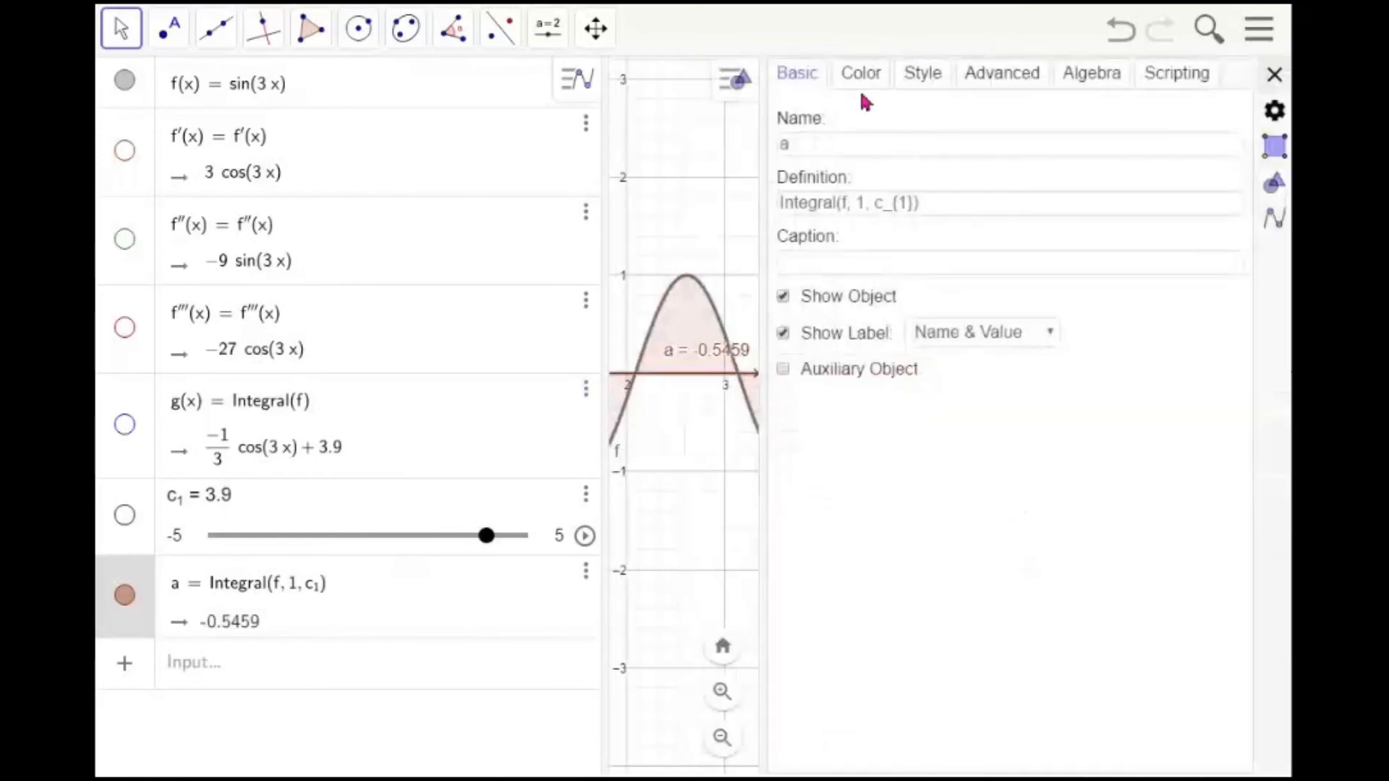
{"action": "left_click", "coordinate": [862, 76]}
{"action": "left_click", "coordinate": [815, 131]}
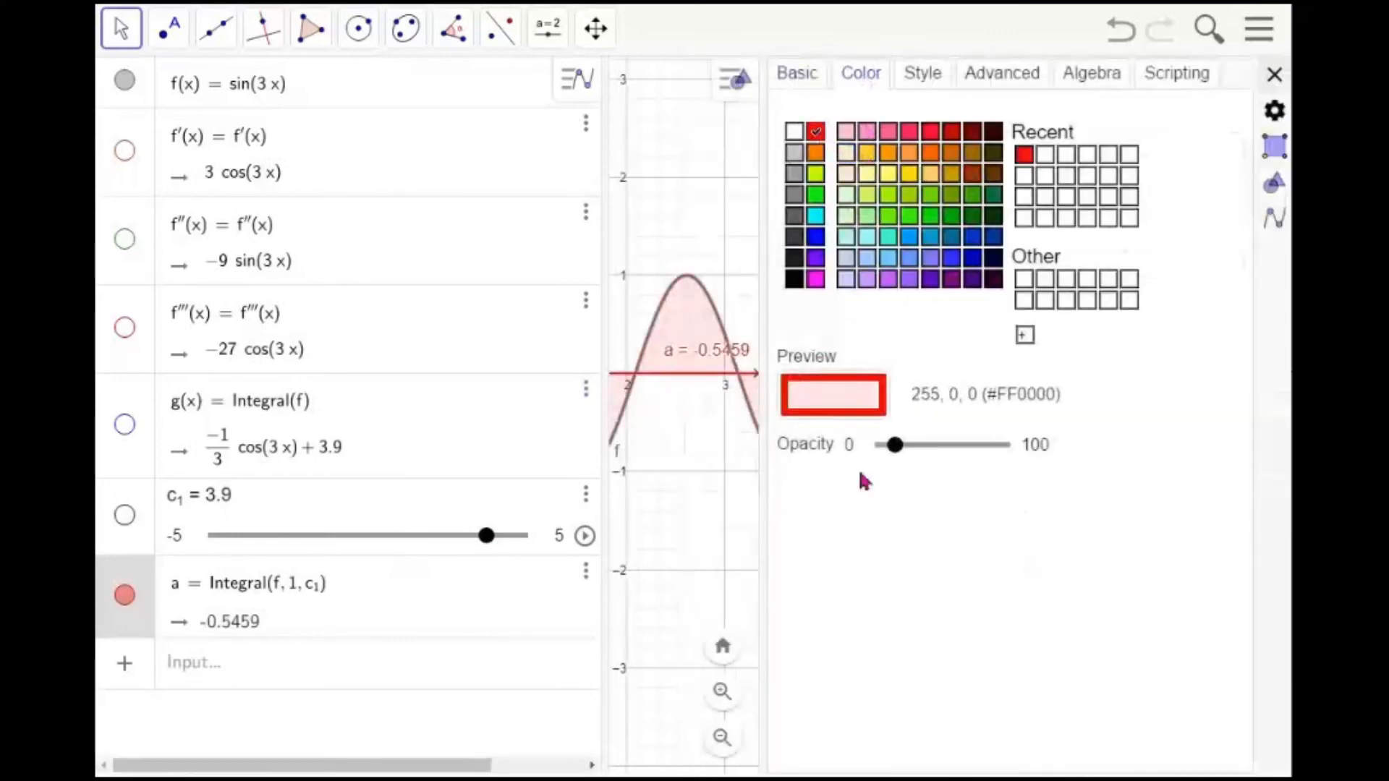
{"action": "left_click_drag", "start_coordinate": [895, 446], "coordinate": [959, 446]}
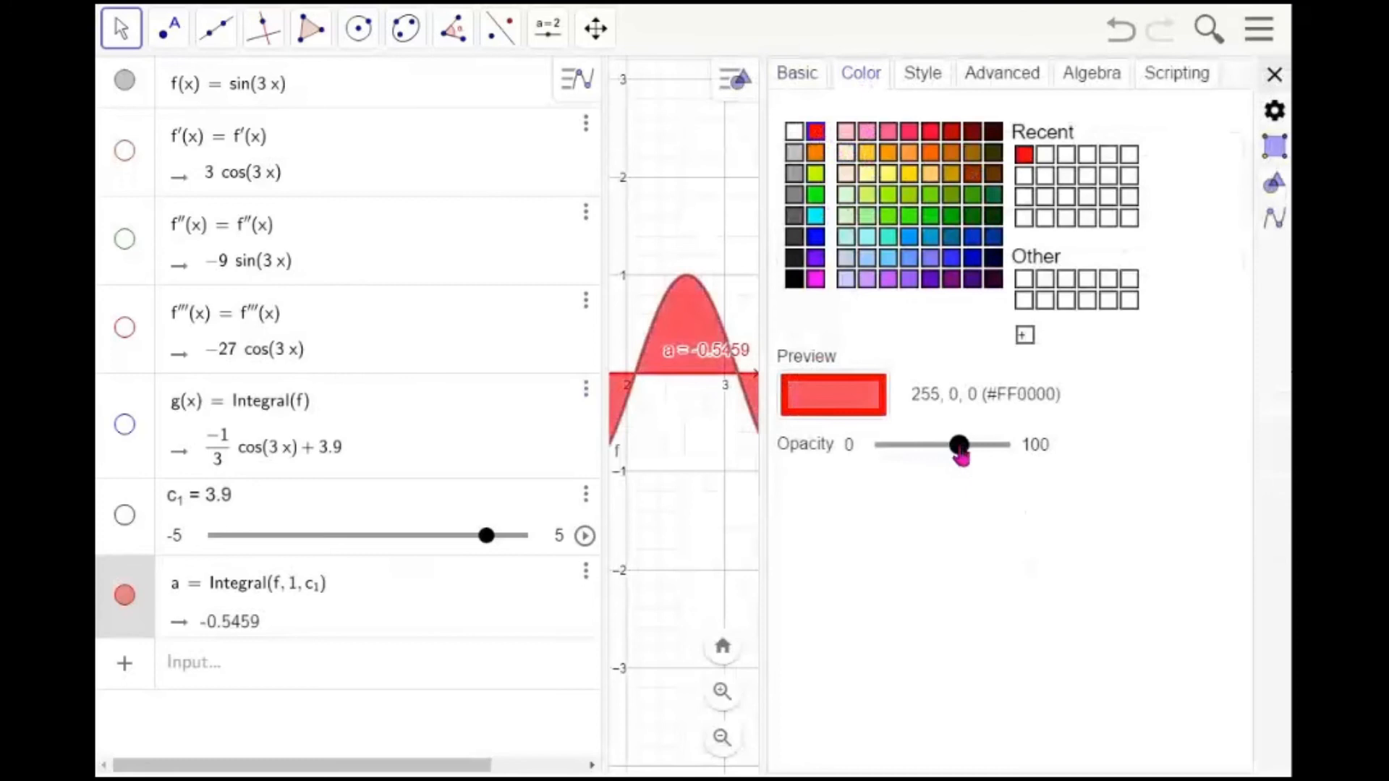
{"action": "left_click", "coordinate": [738, 264]}
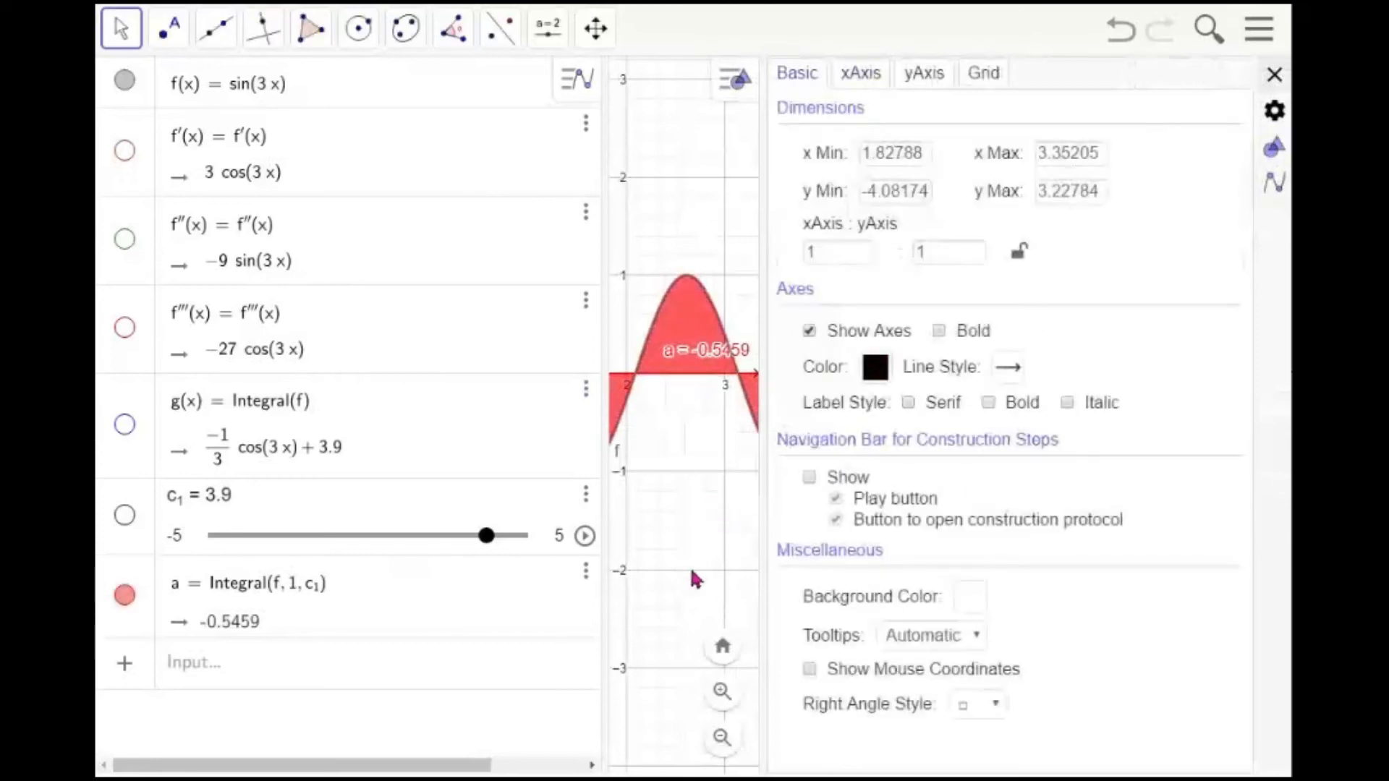
{"action": "left_click", "coordinate": [1275, 75]}
Drag slider c_1 to about 1.6
{"action": "mouse_move", "coordinate": [479, 546]}
{"action": "left_mouse_down"}
{"action": "mouse_move", "coordinate": [382, 549]}
{"action": "mouse_move", "coordinate": [487, 548]}
{"action": "mouse_move", "coordinate": [404, 550]}
{"action": "mouse_move", "coordinate": [462, 549]}
{"action": "left_mouse_up"}
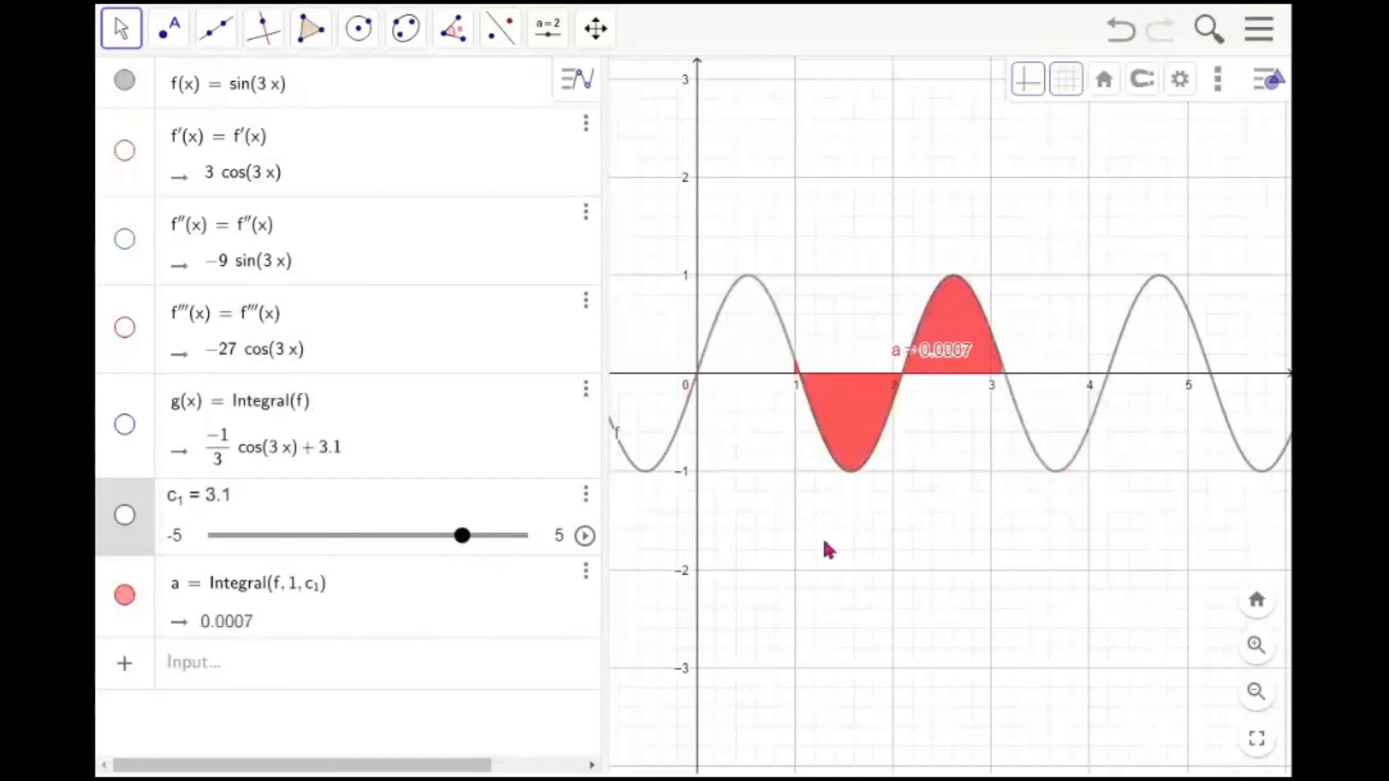
{"action": "scroll", "coordinate": [865, 549], "scroll_direction": "up", "scroll_amount": 4}
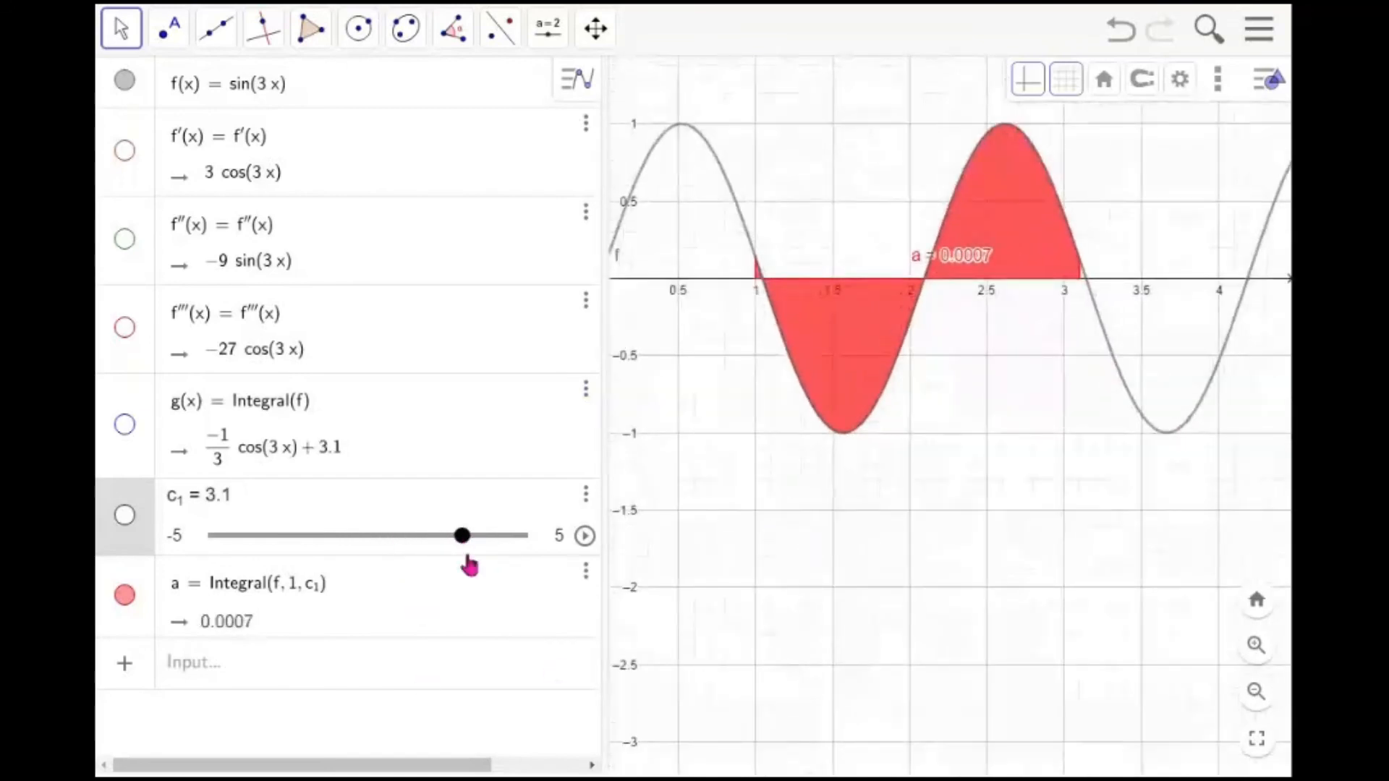
{"action": "mouse_move", "coordinate": [462, 546]}
{"action": "left_mouse_down"}
{"action": "mouse_move", "coordinate": [389, 552]}
{"action": "mouse_move", "coordinate": [419, 552]}
{"action": "left_mouse_up"}
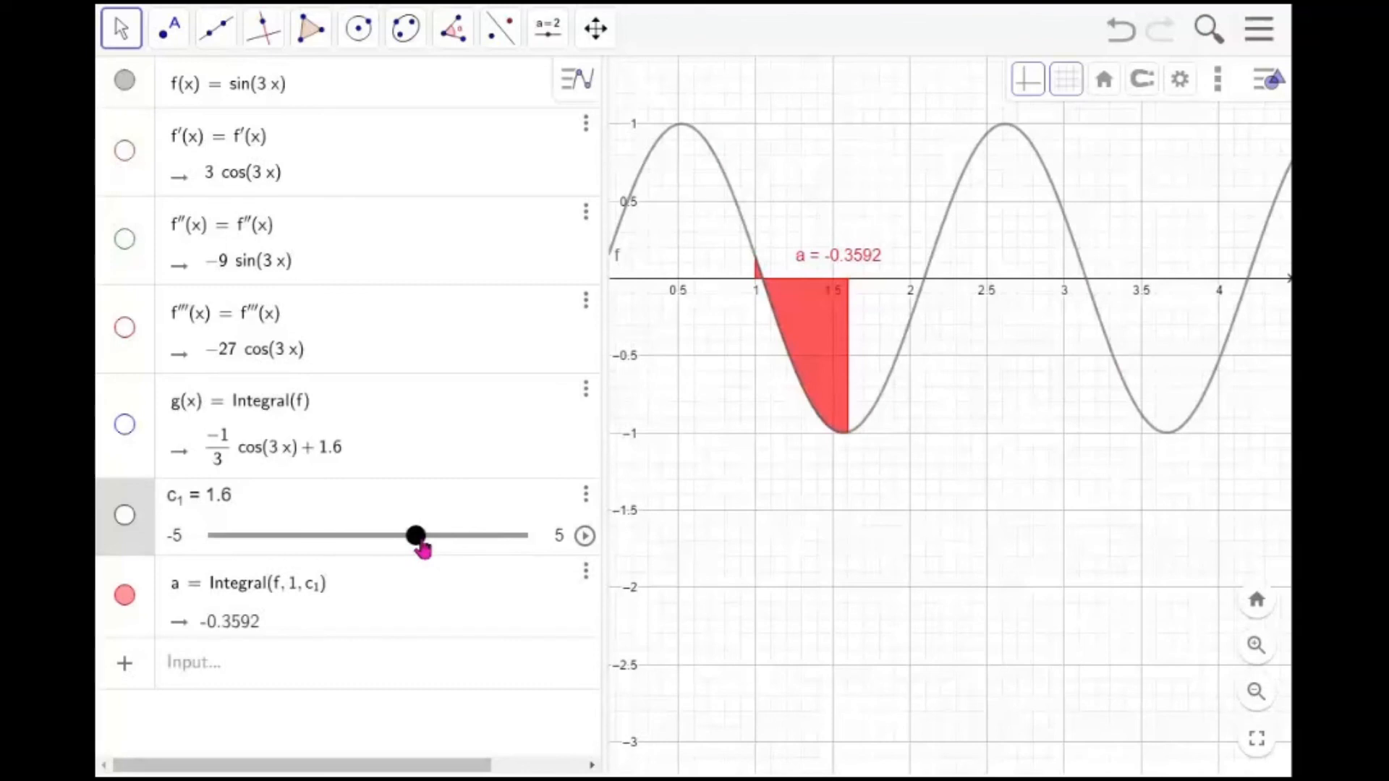
Expand (1-2x)^3 with the Expand command
{"action": "left_click", "coordinate": [376, 671]}
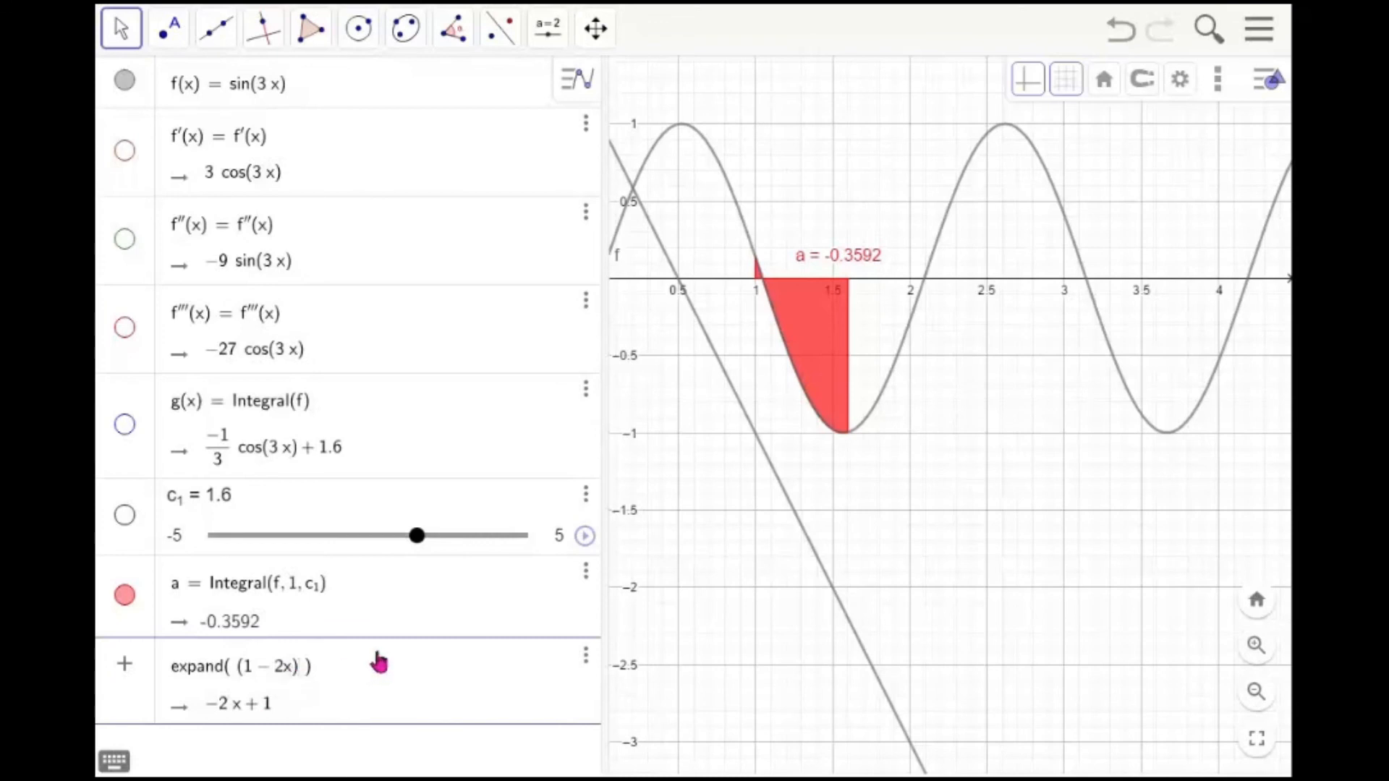
{"action": "type", "text": "^3"}
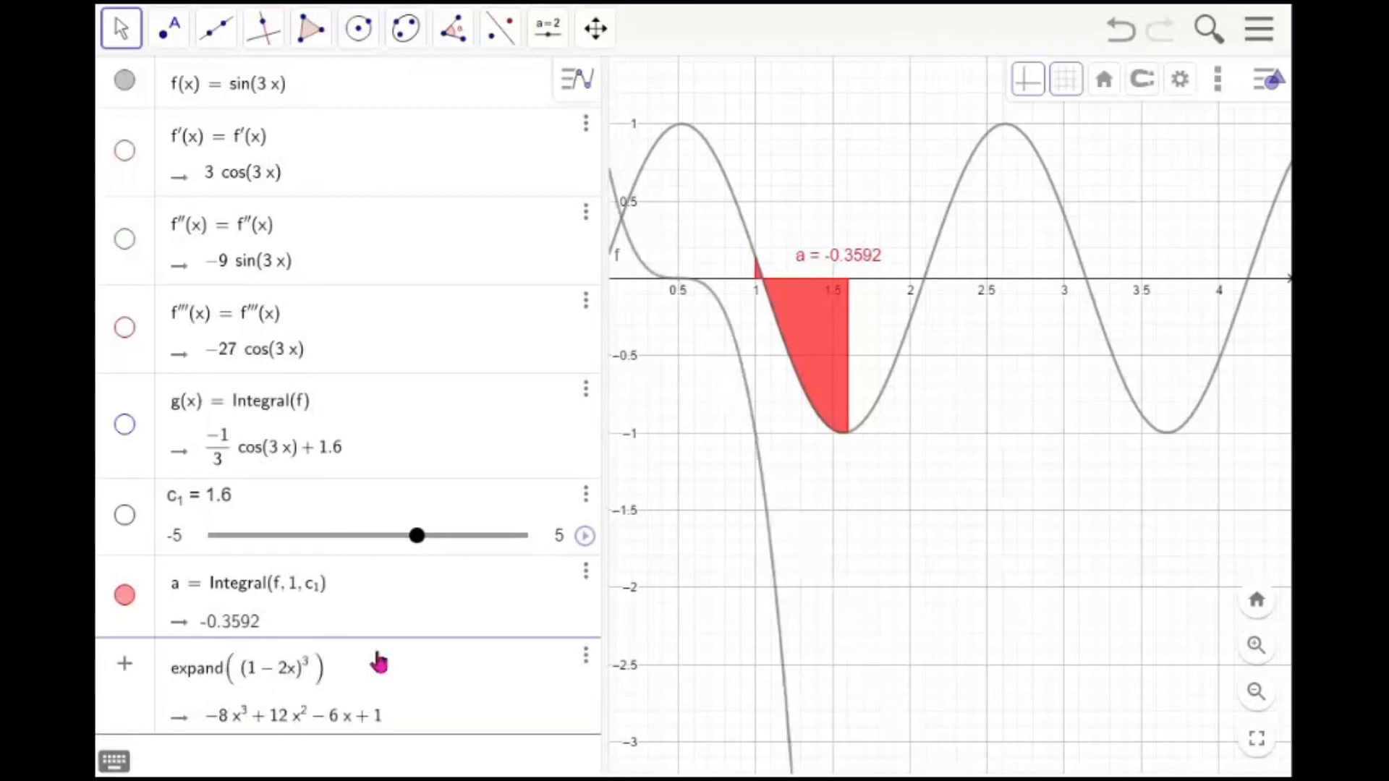
{"action": "key", "text": "Return"}
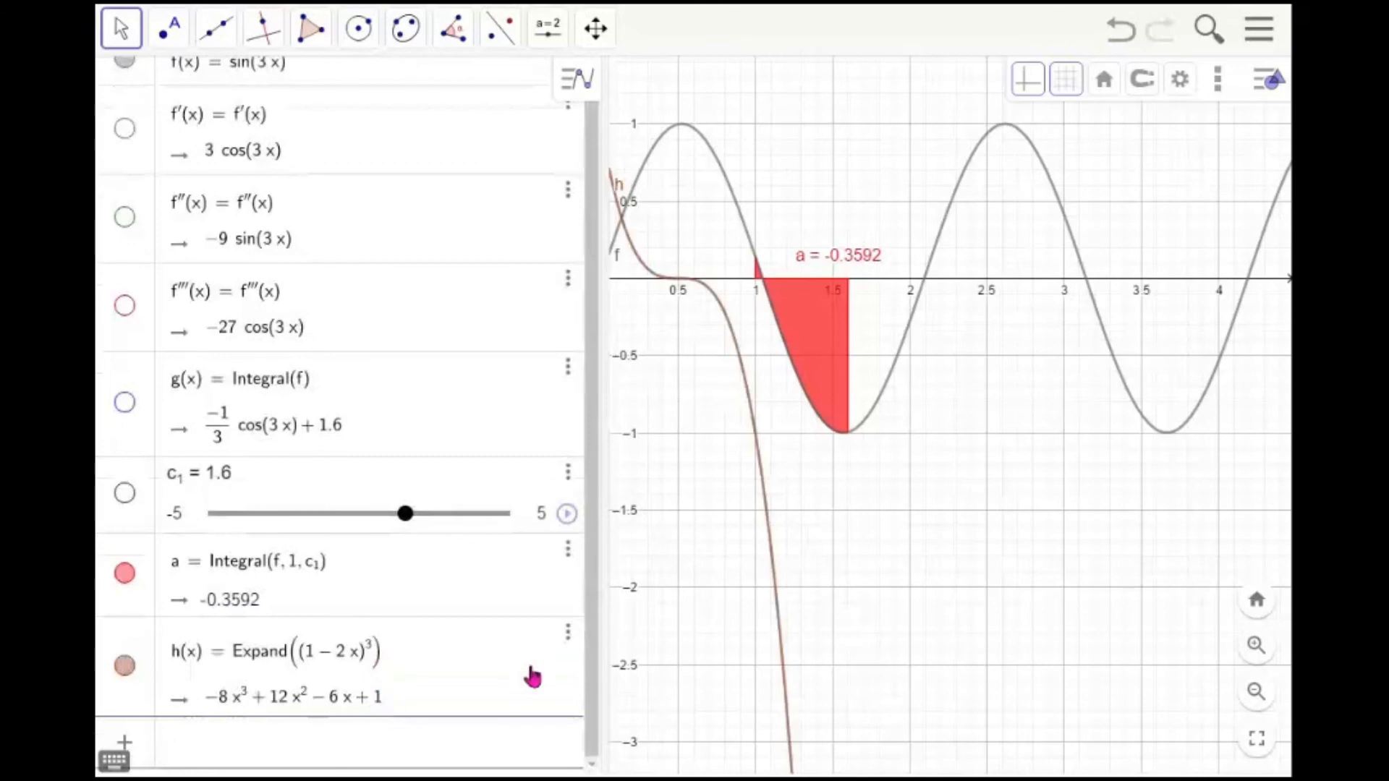
Define k = x^2 + x - 2 and factor it with Factor(k)
{"action": "left_click_drag", "start_coordinate": [830, 515], "coordinate": [973, 565]}
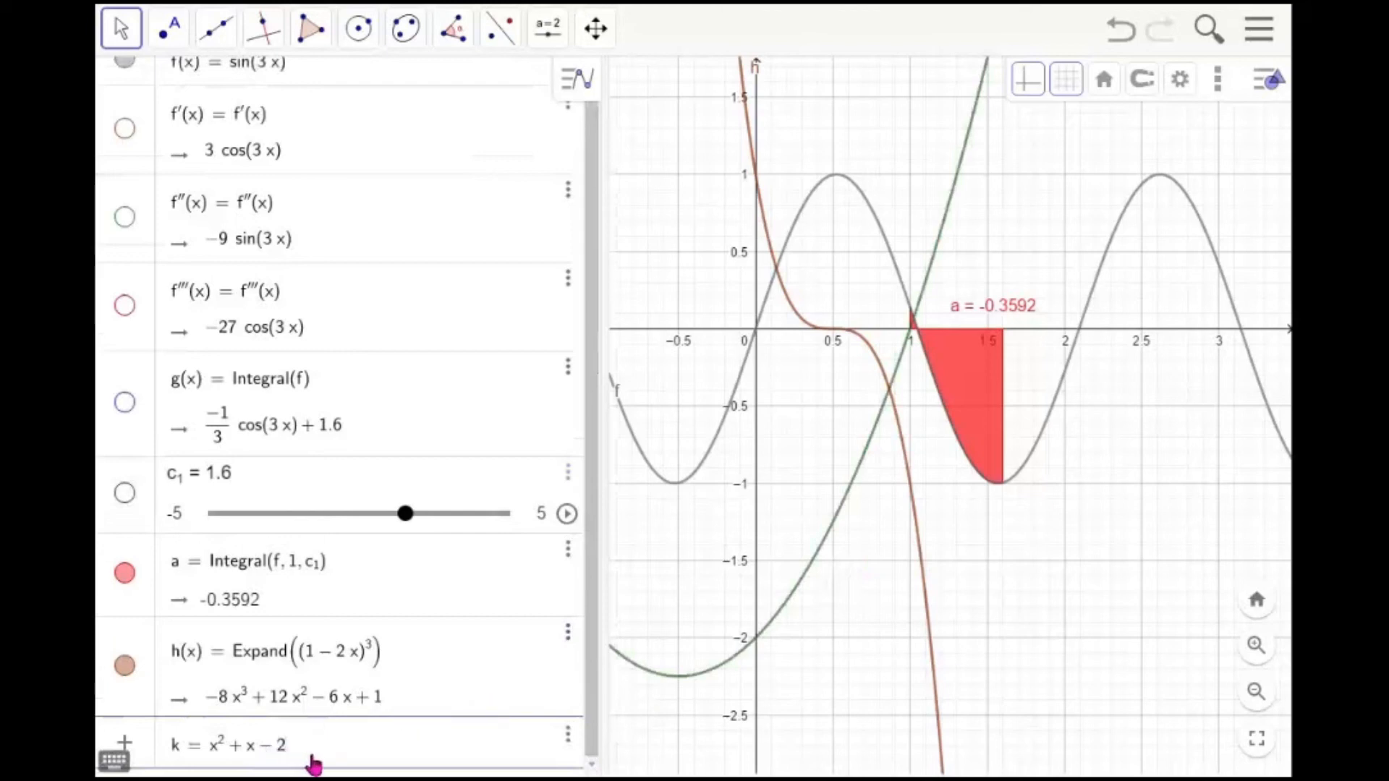
{"action": "key", "text": "Return"}
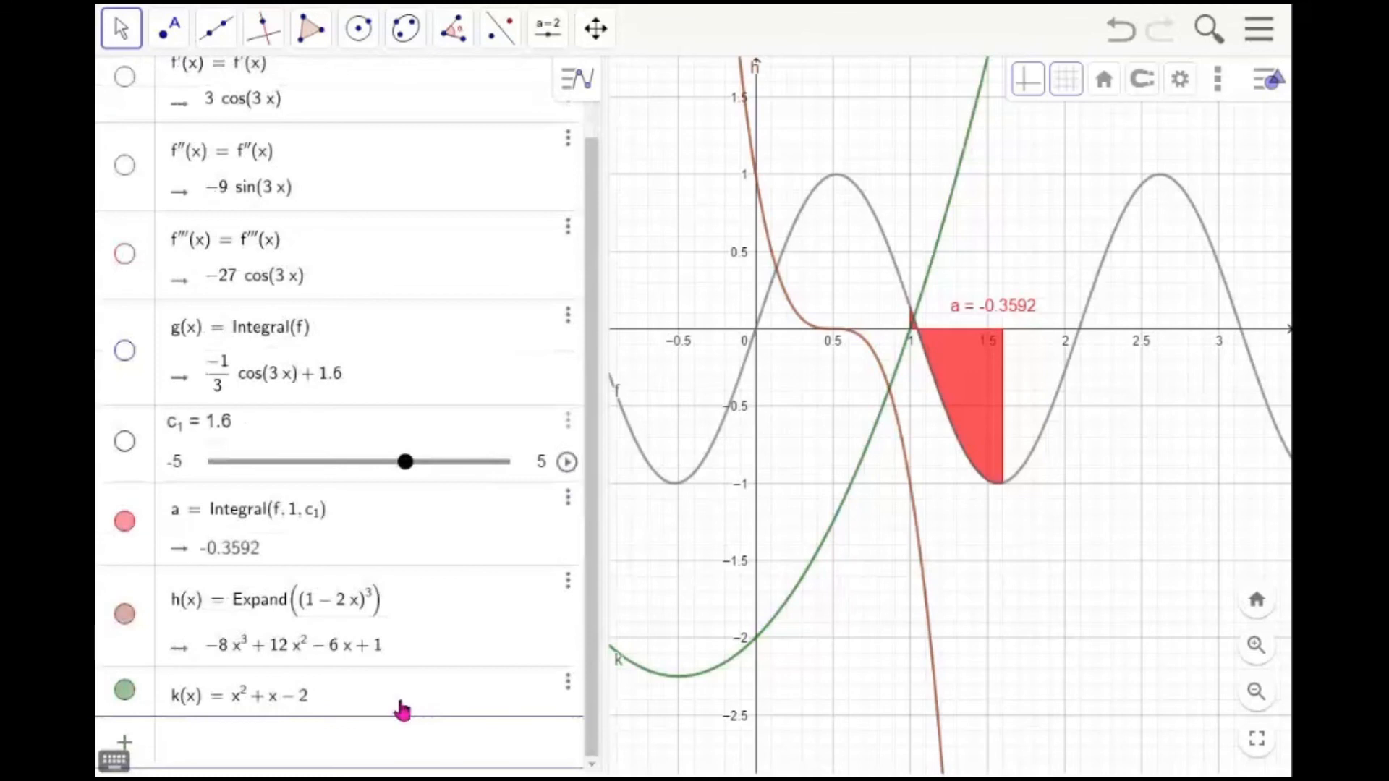
{"action": "type", "text": "factor("}
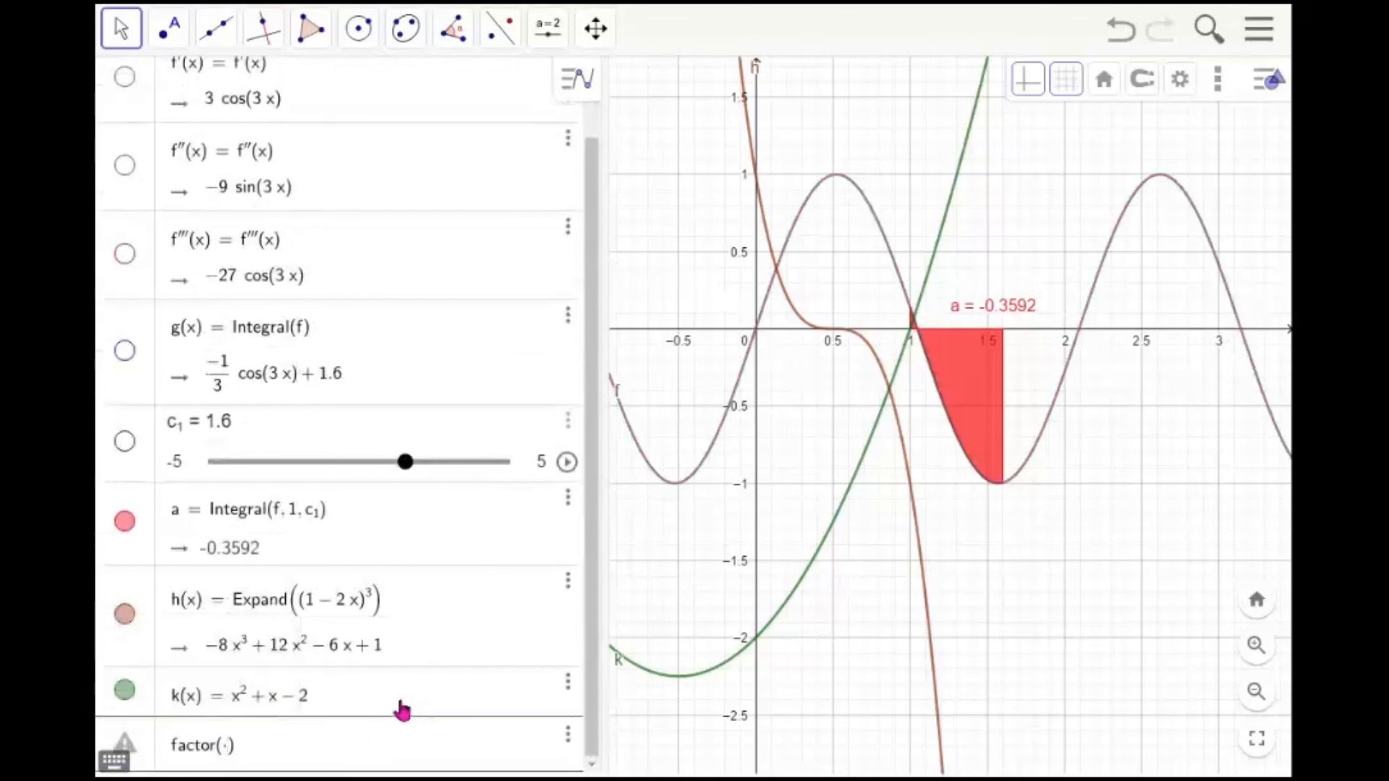
{"action": "type", "text": "k"}
{"action": "key", "text": "Return"}
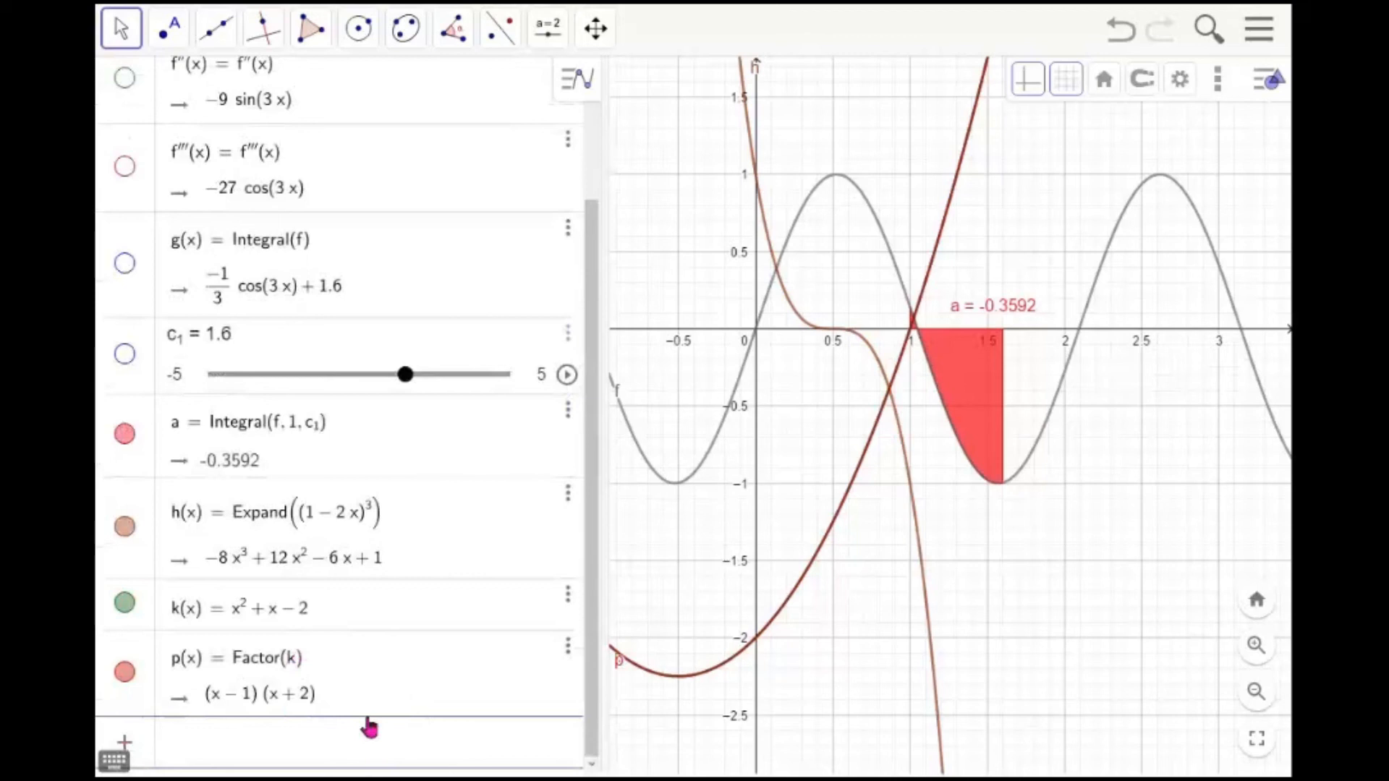
Hide the integral area, h, p and f so only k's graph remains
{"action": "left_click", "coordinate": [752, 447]}
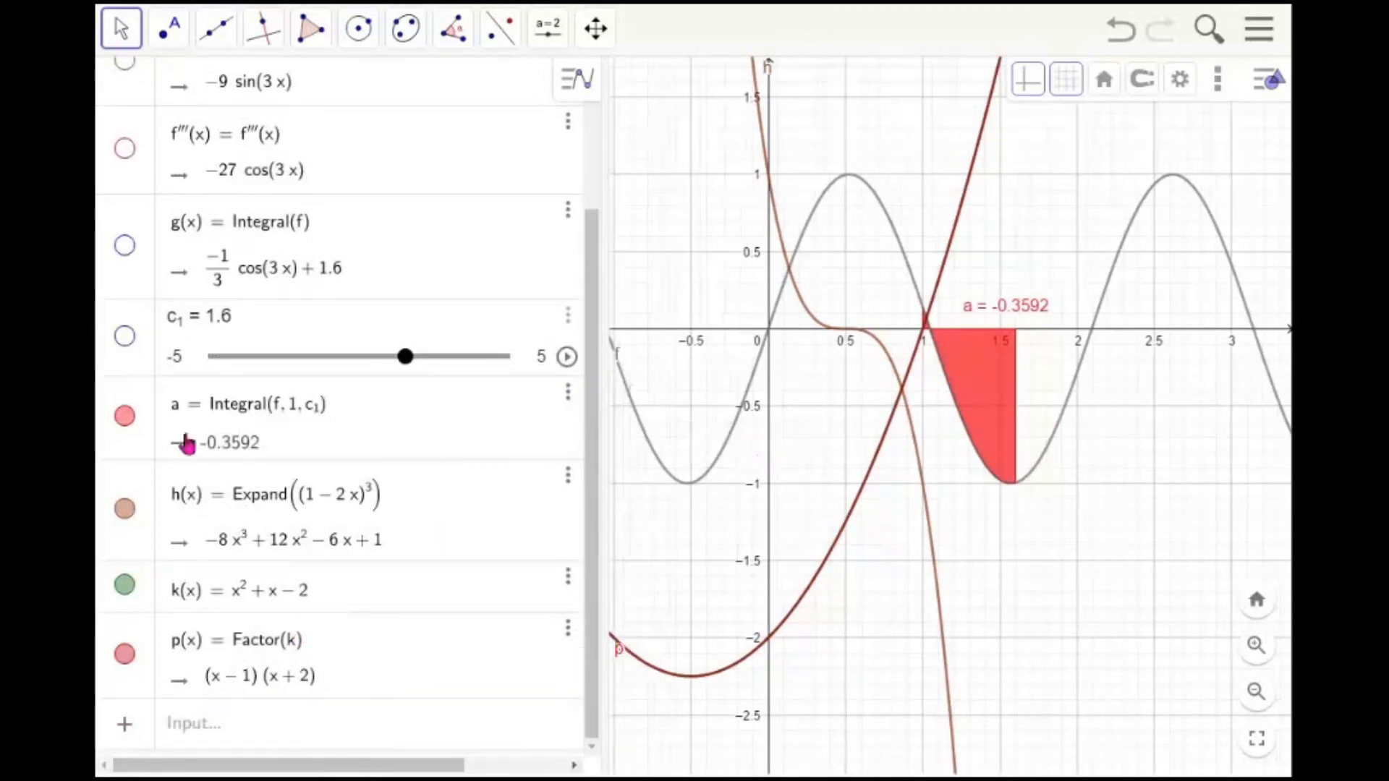
{"action": "left_click", "coordinate": [125, 415]}
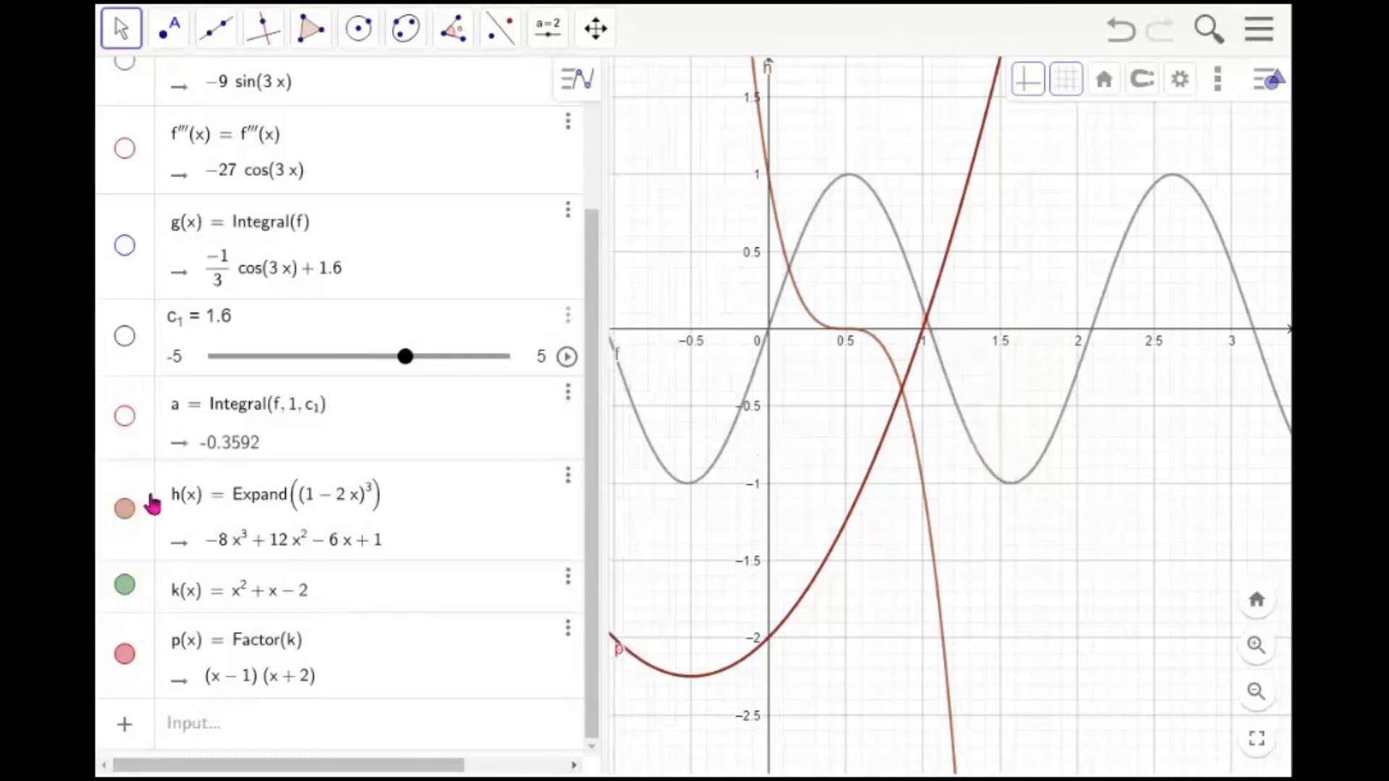
{"action": "left_click", "coordinate": [125, 510]}
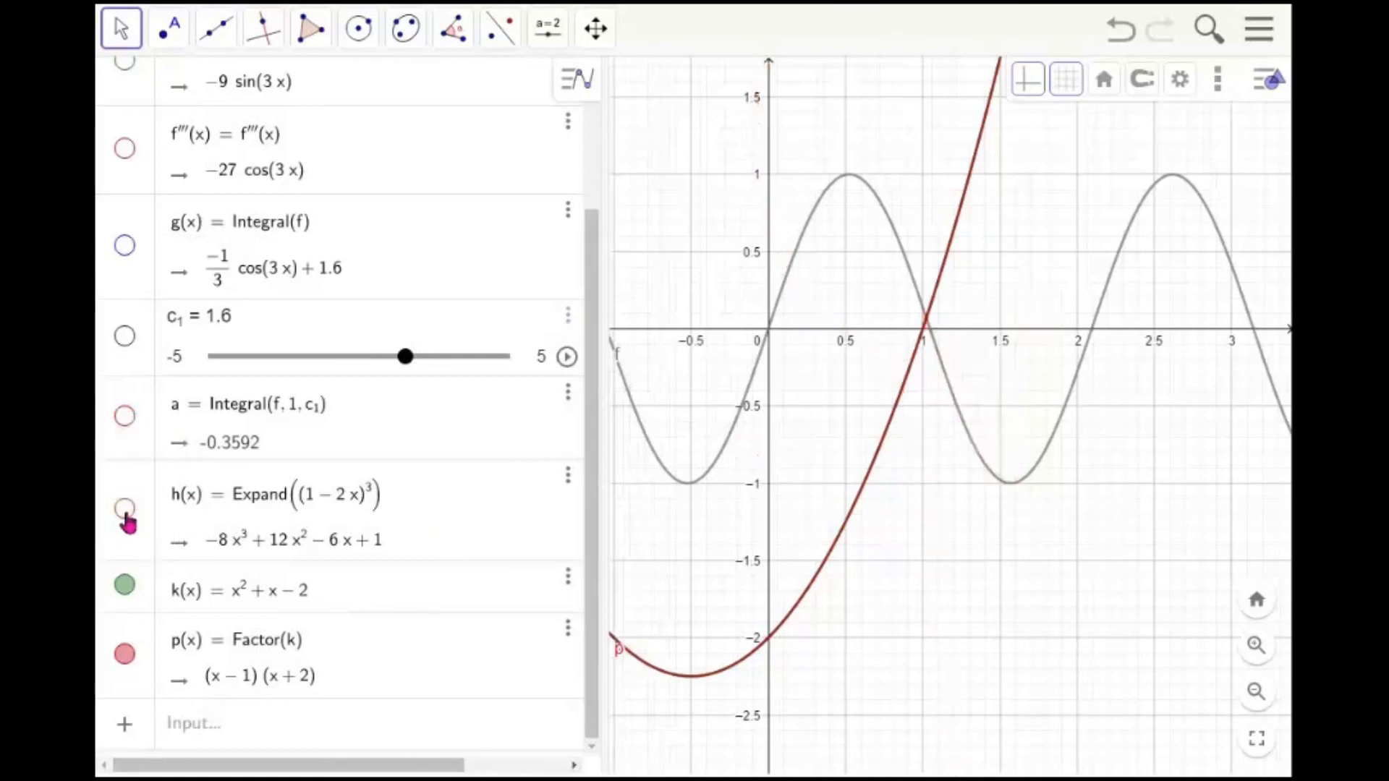
{"action": "left_click", "coordinate": [125, 655]}
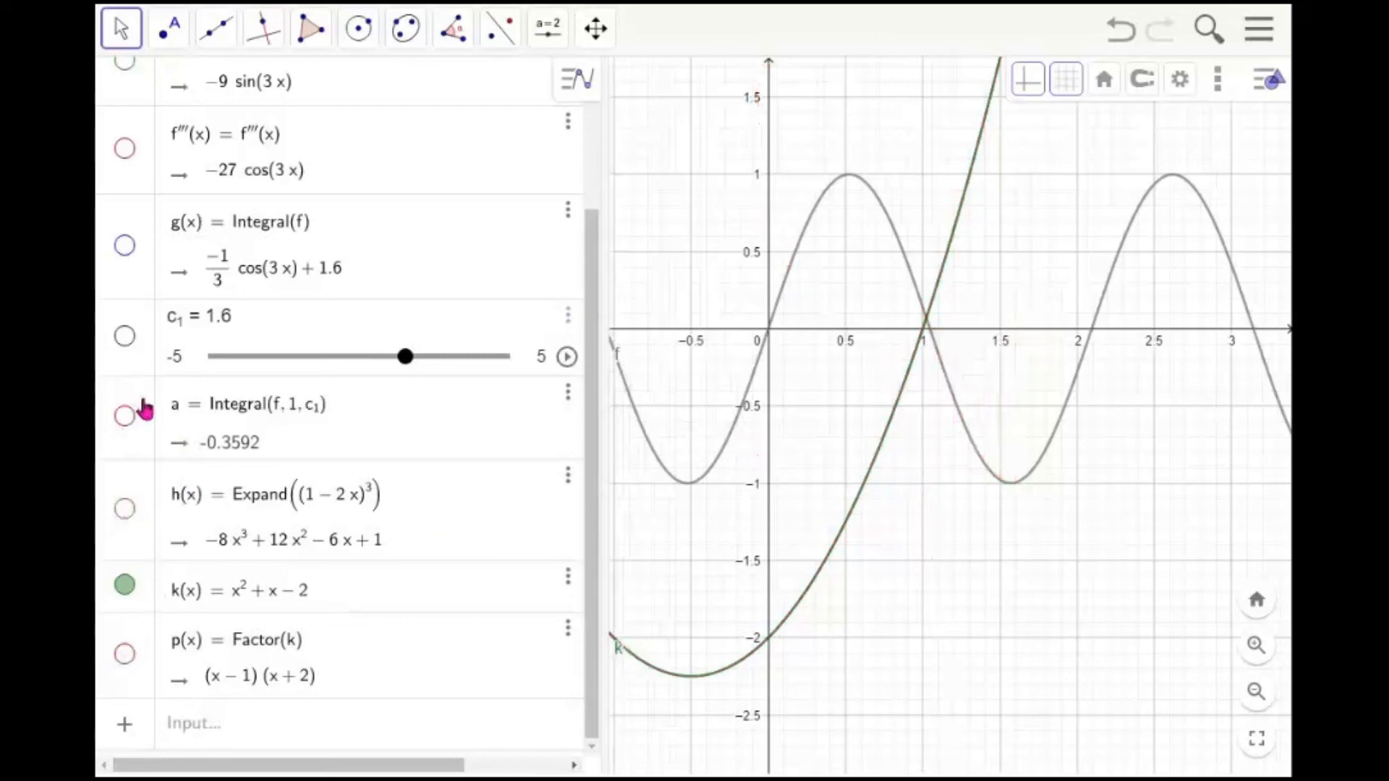
{"action": "left_click_drag", "start_coordinate": [594, 241], "coordinate": [592, 125]}
{"action": "left_click", "coordinate": [125, 81]}
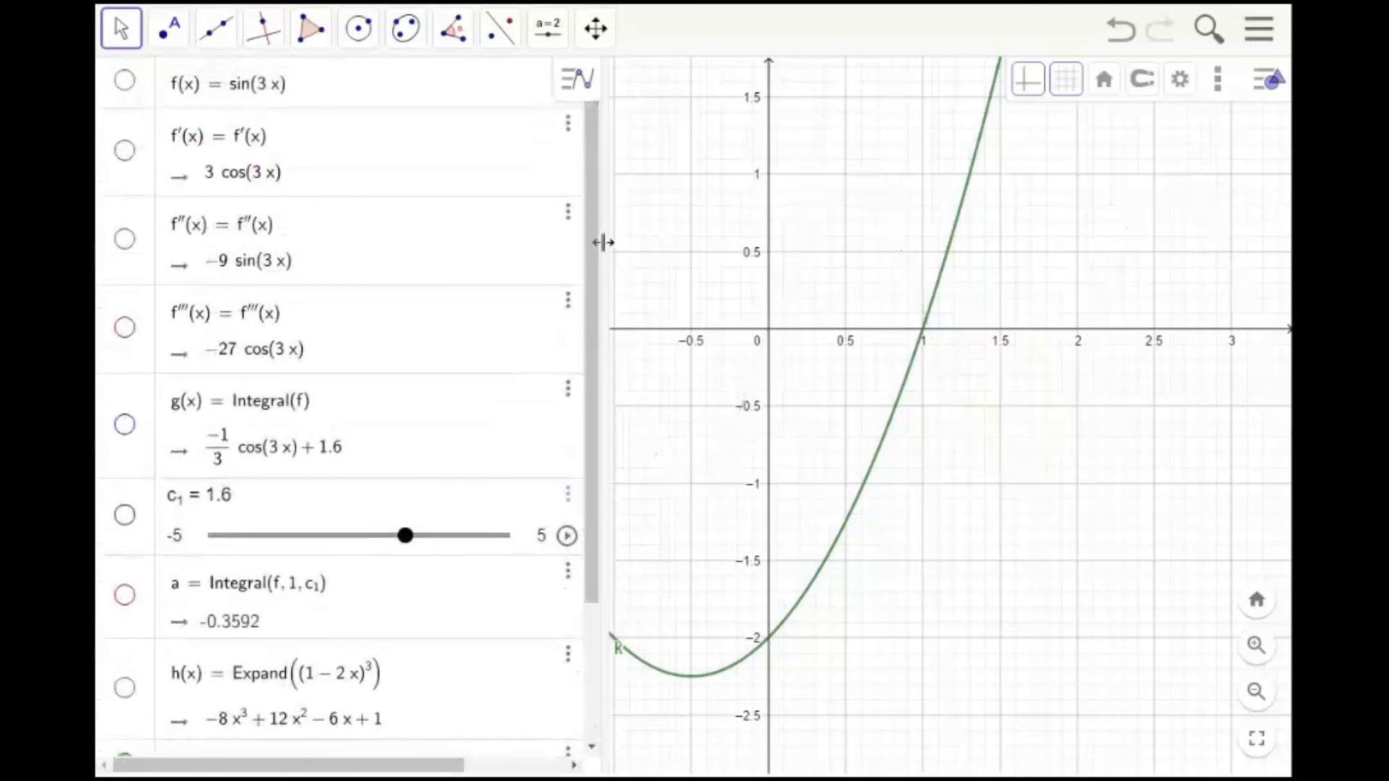
Find the roots of k with the Root command
{"action": "scroll", "coordinate": [599, 279], "scroll_direction": "down", "scroll_amount": 3}
{"action": "scroll", "coordinate": [867, 487], "scroll_direction": "down", "scroll_amount": 5}
{"action": "left_click_drag", "start_coordinate": [786, 464], "coordinate": [911, 468]}
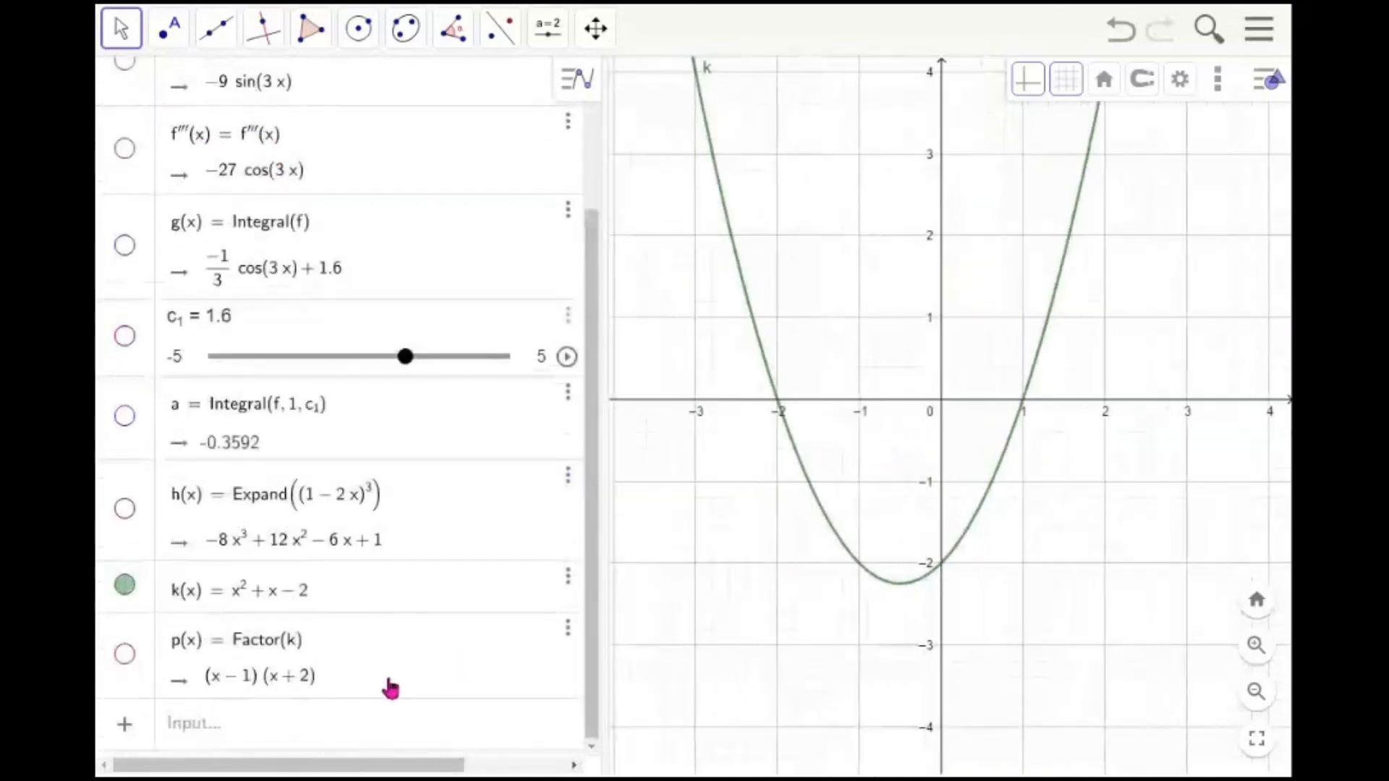
{"action": "left_click", "coordinate": [275, 725]}
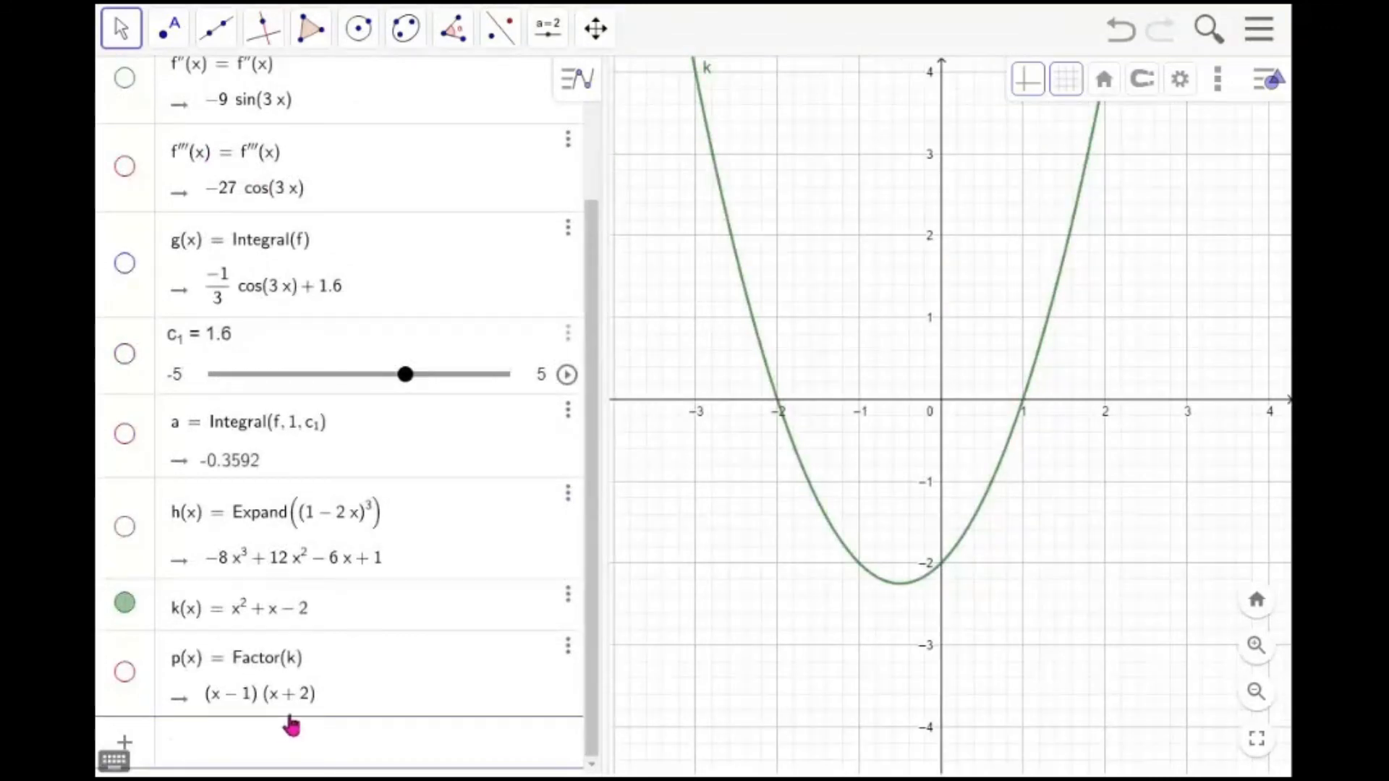
{"action": "type", "text": "root("}
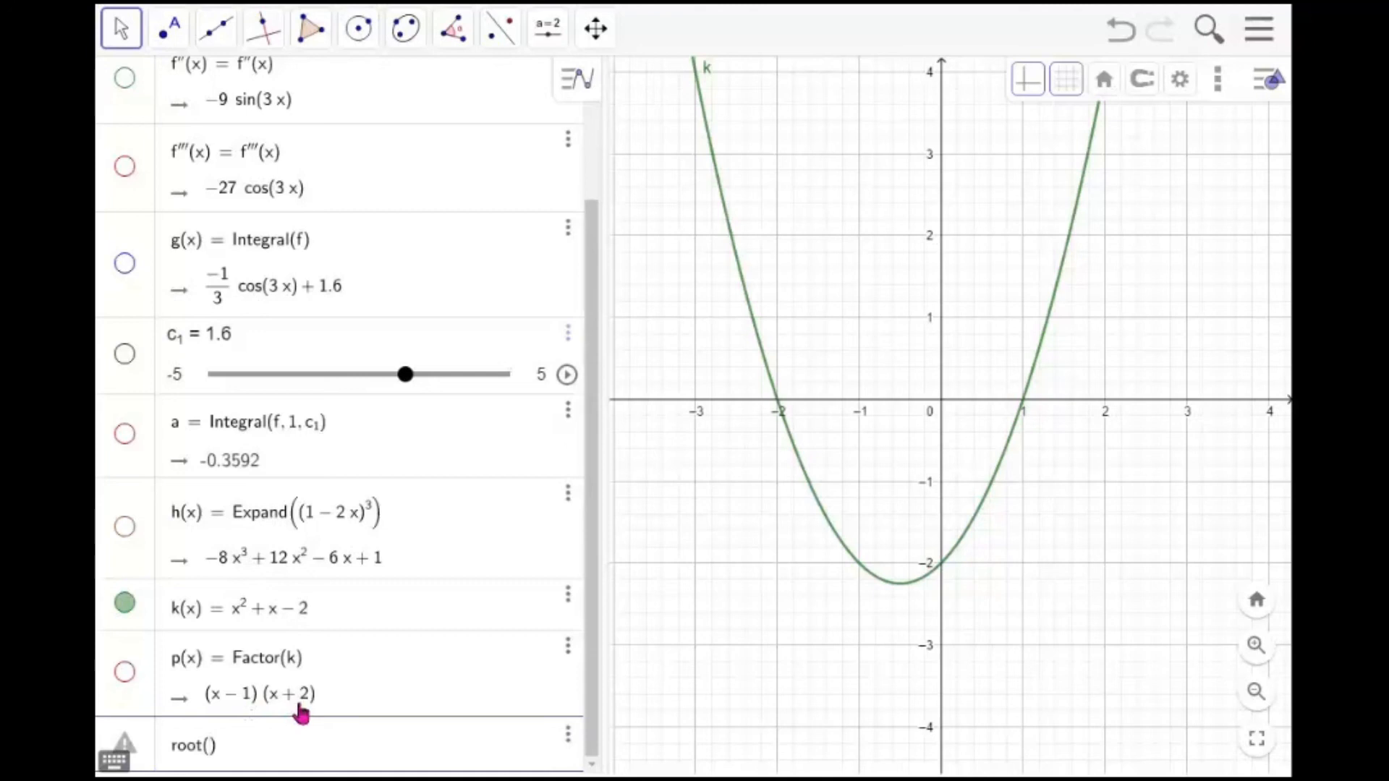
{"action": "type", "text": "k"}
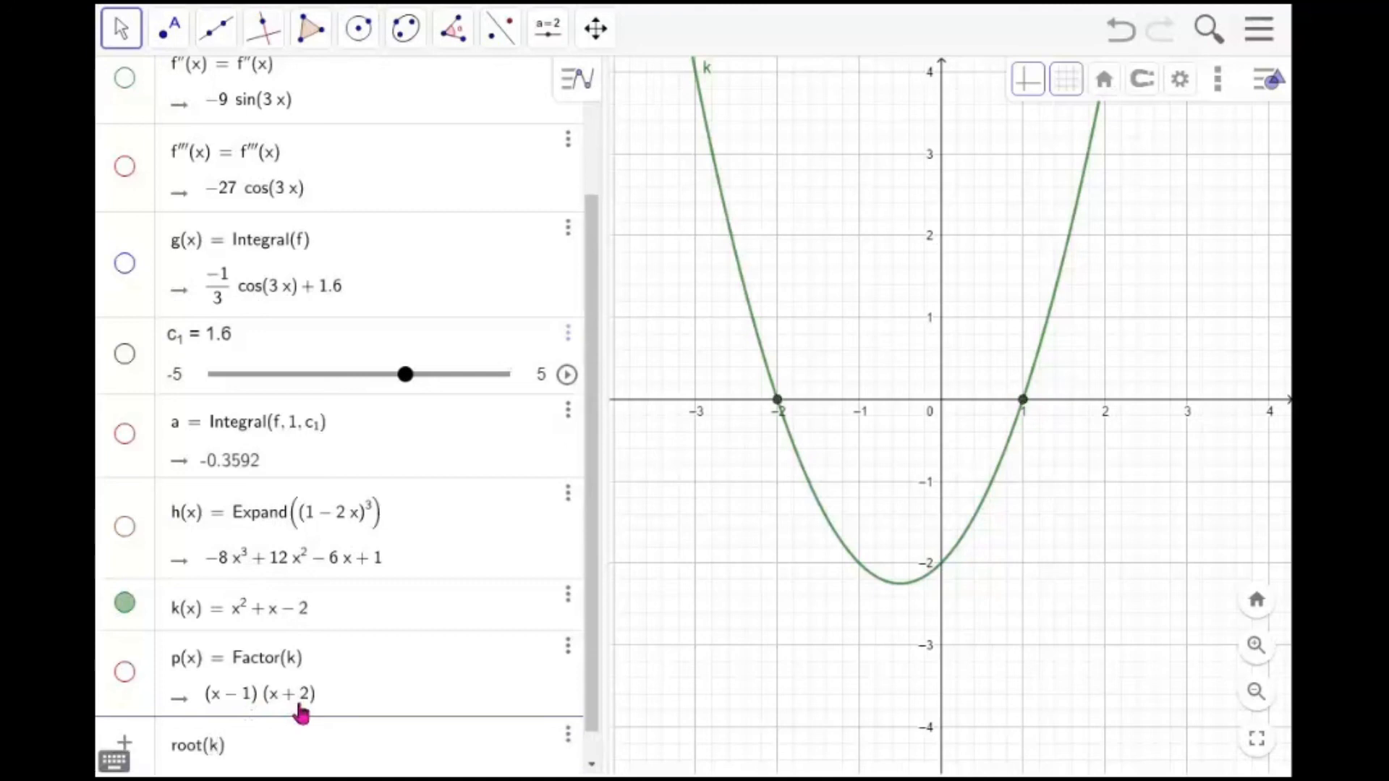
{"action": "key", "text": "Return"}
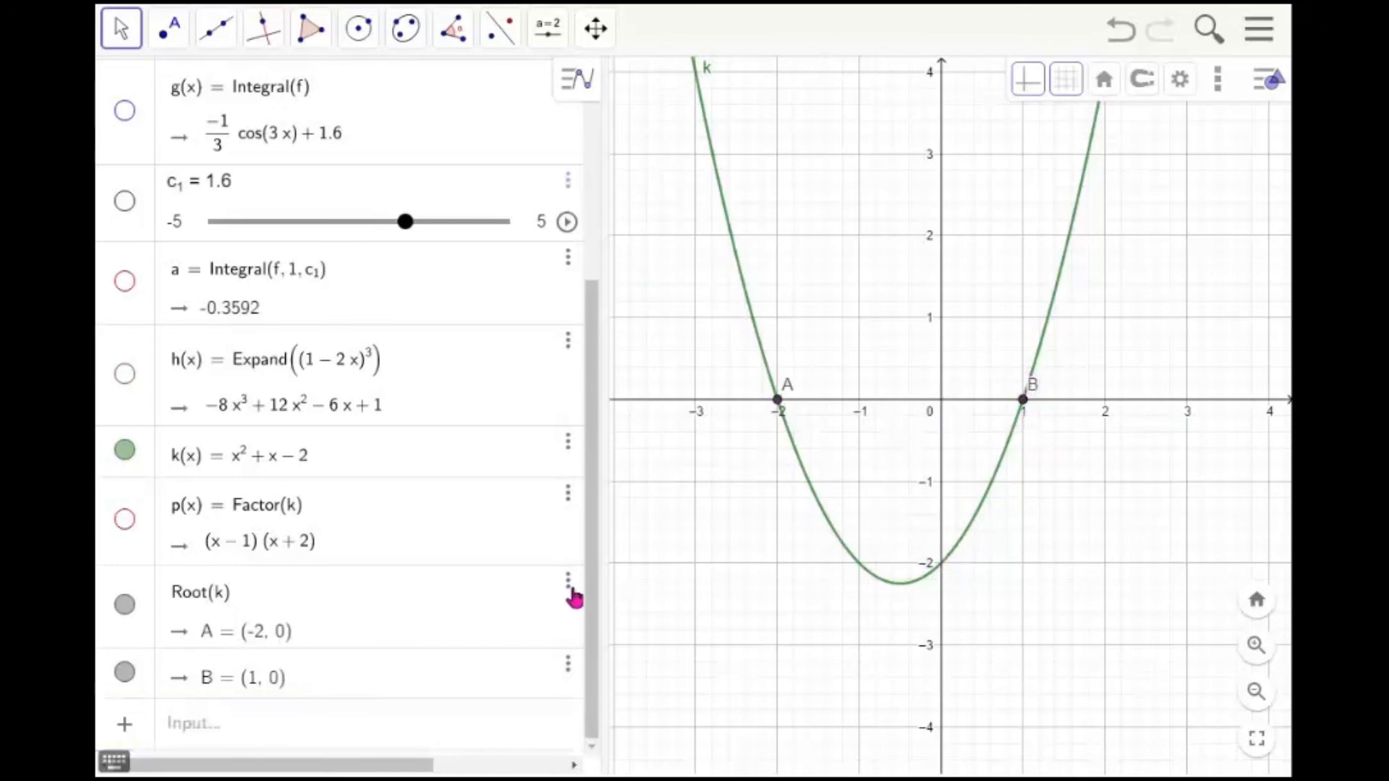
Browse the virtual keyboard's number, function, letter, Greek and symbol layouts
{"action": "left_click", "coordinate": [113, 761]}
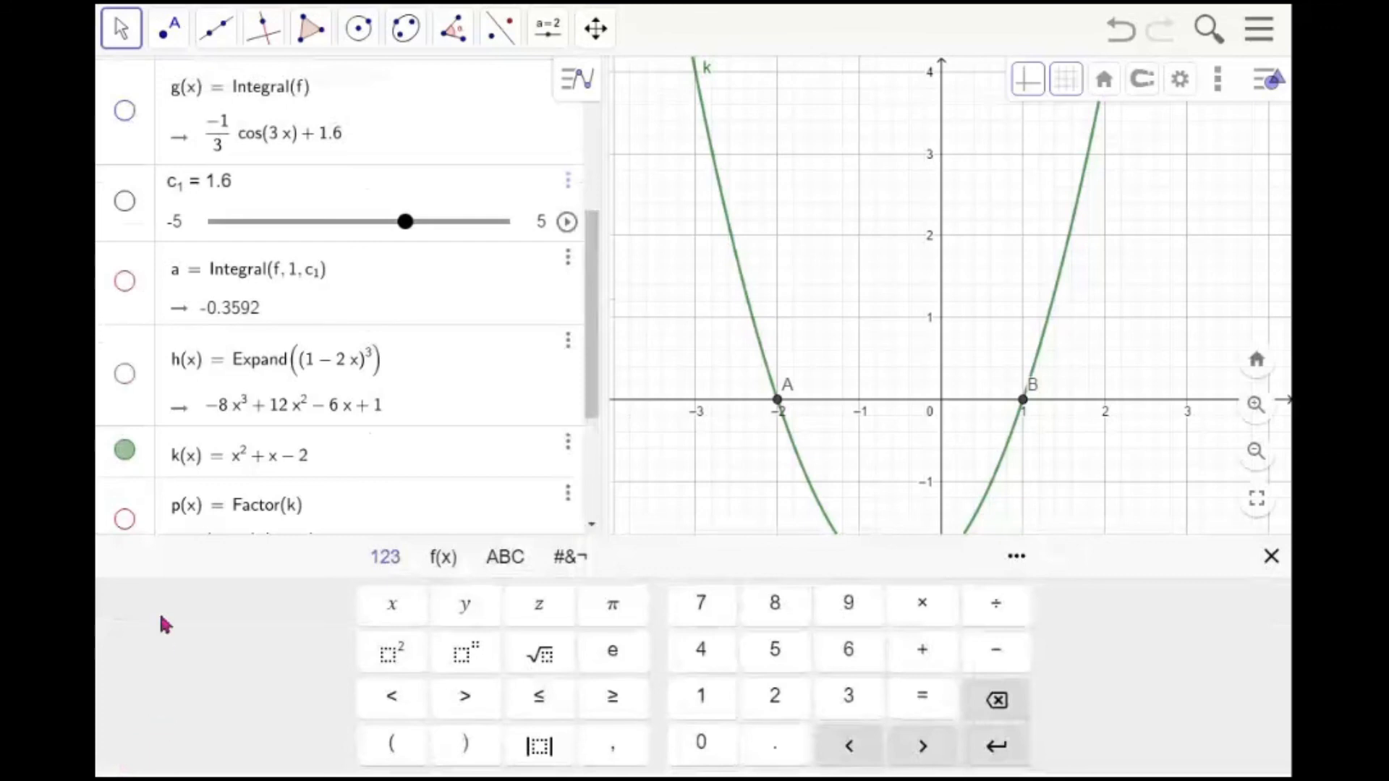
{"action": "left_click", "coordinate": [1270, 557]}
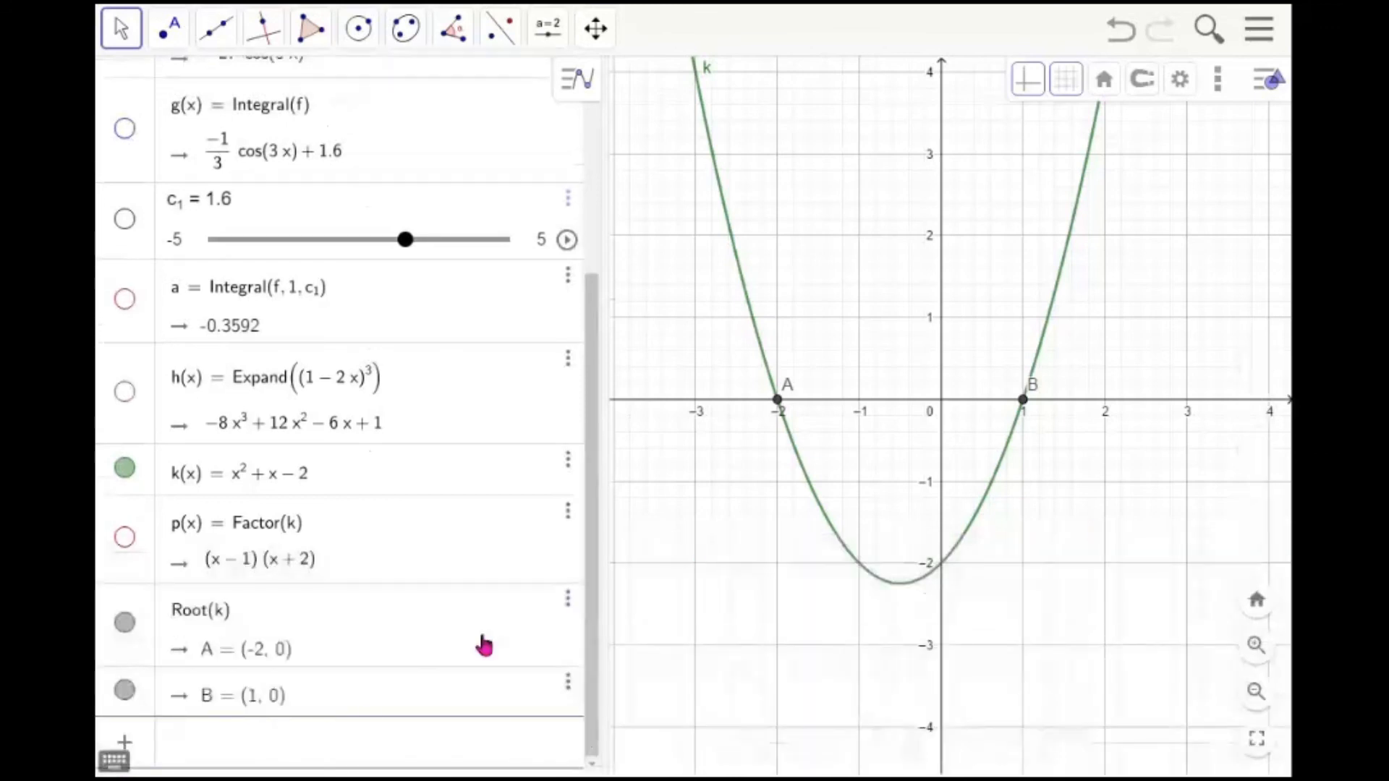
{"action": "left_click", "coordinate": [114, 757]}
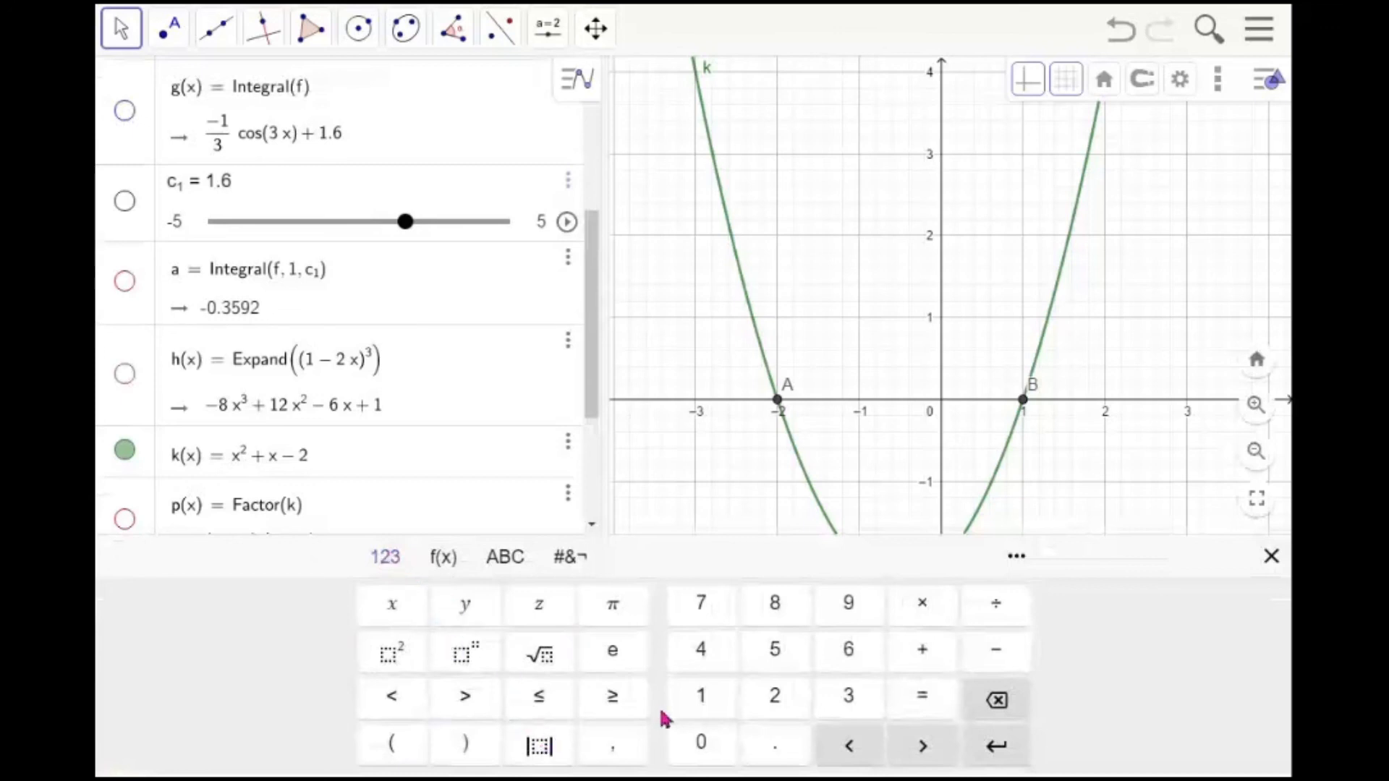
{"action": "left_click", "coordinate": [443, 558]}
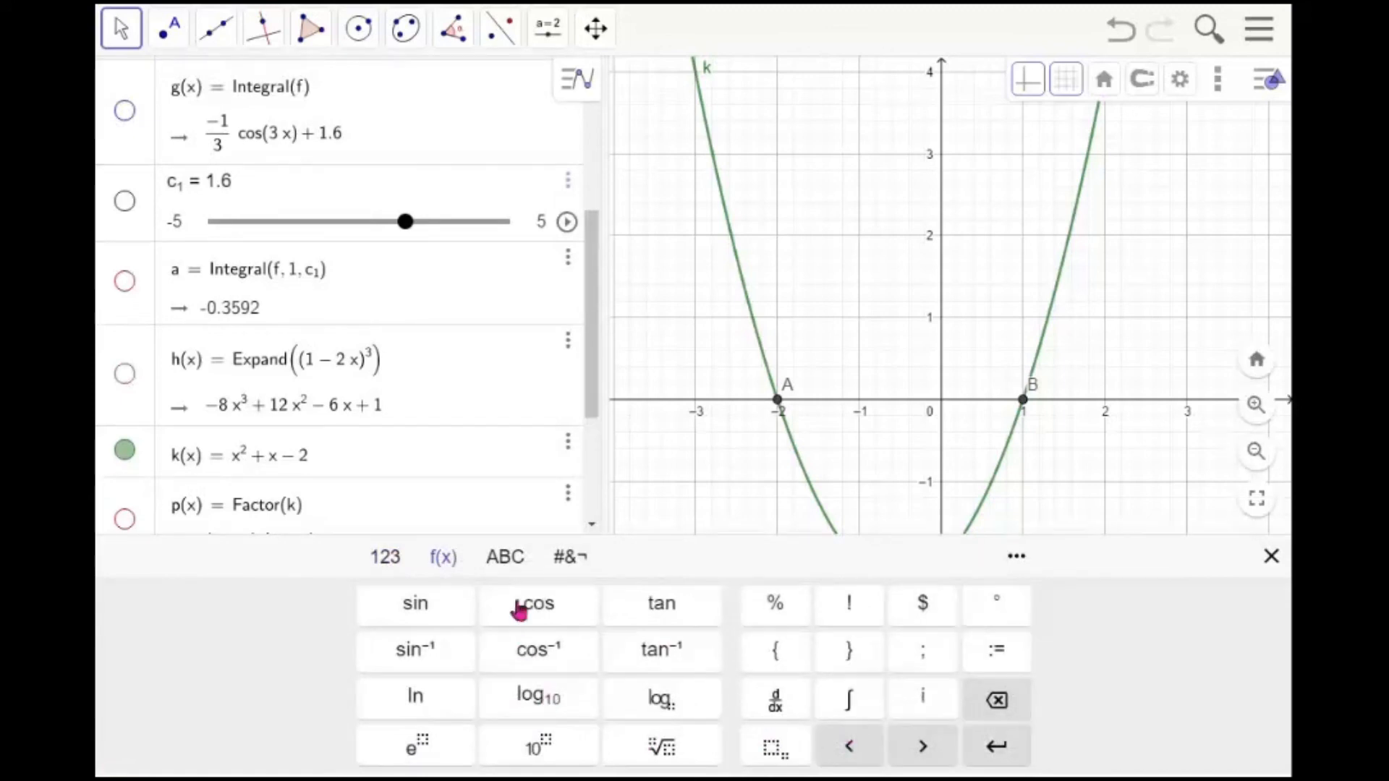
{"action": "left_click", "coordinate": [512, 566]}
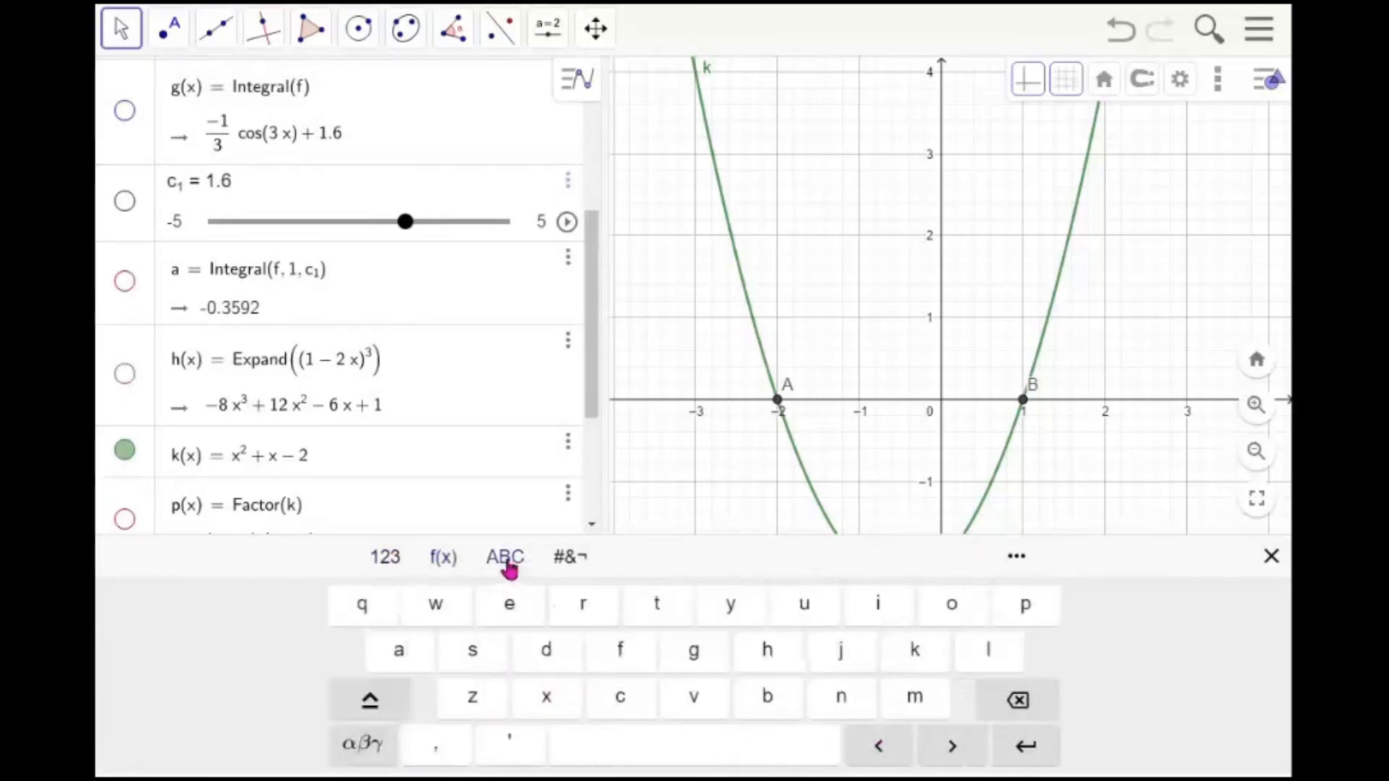
{"action": "left_click", "coordinate": [369, 707]}
{"action": "left_click", "coordinate": [370, 708]}
{"action": "left_click", "coordinate": [369, 708]}
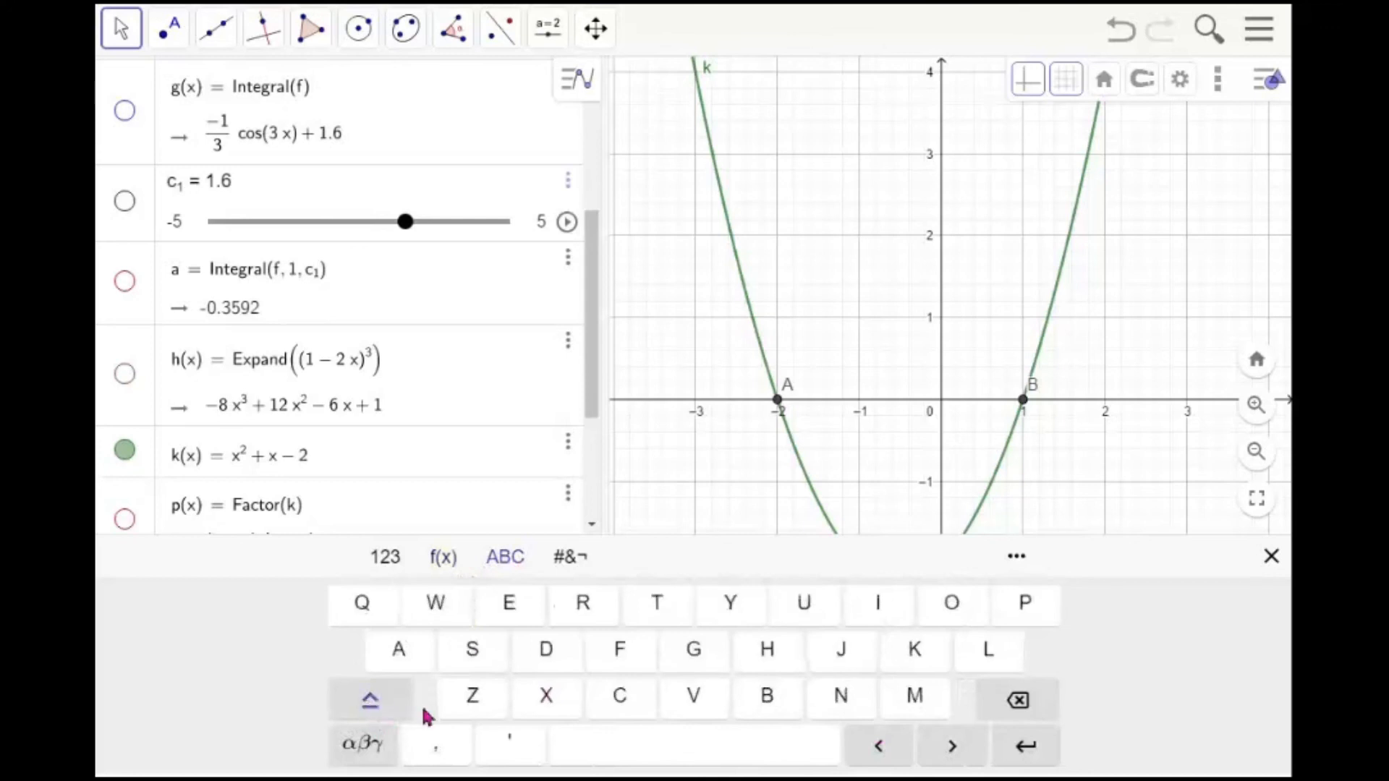
{"action": "left_click", "coordinate": [370, 749]}
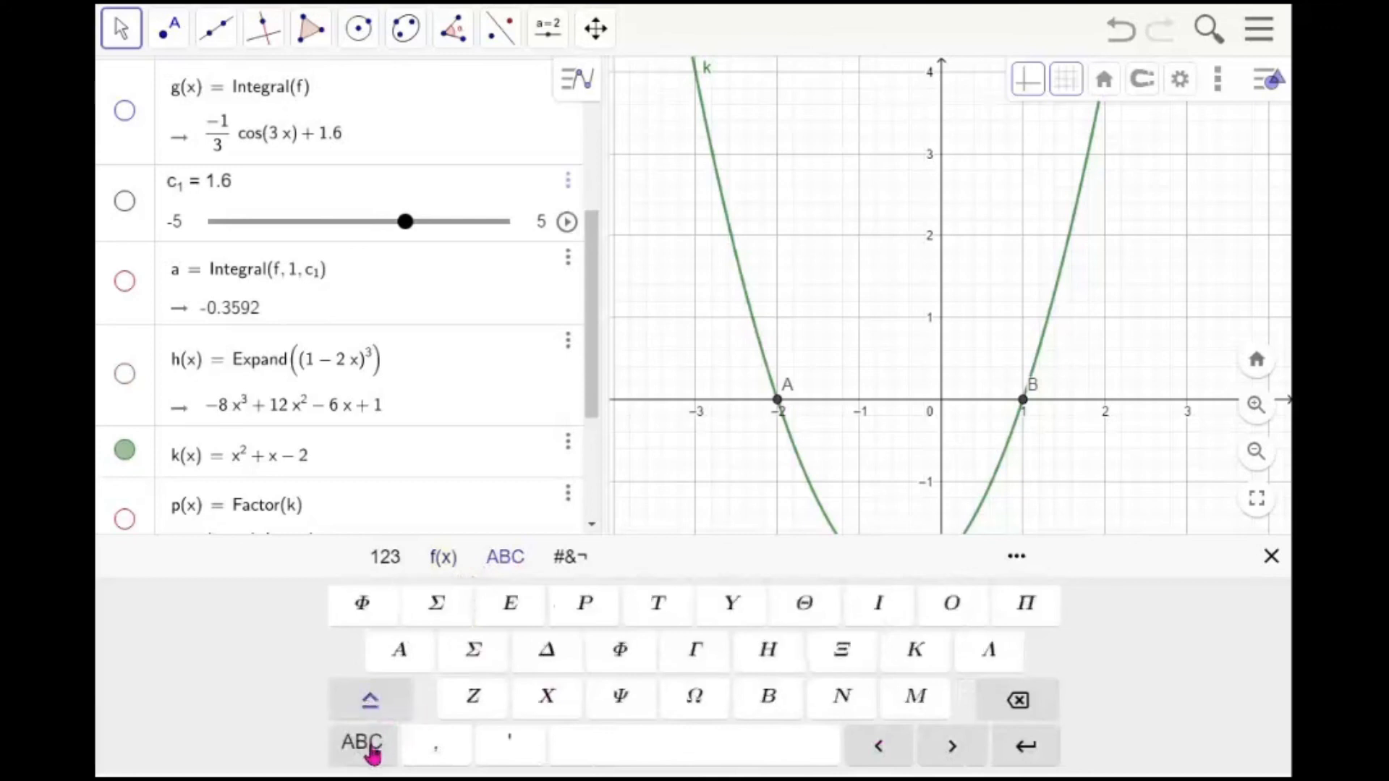
{"action": "left_click", "coordinate": [371, 713]}
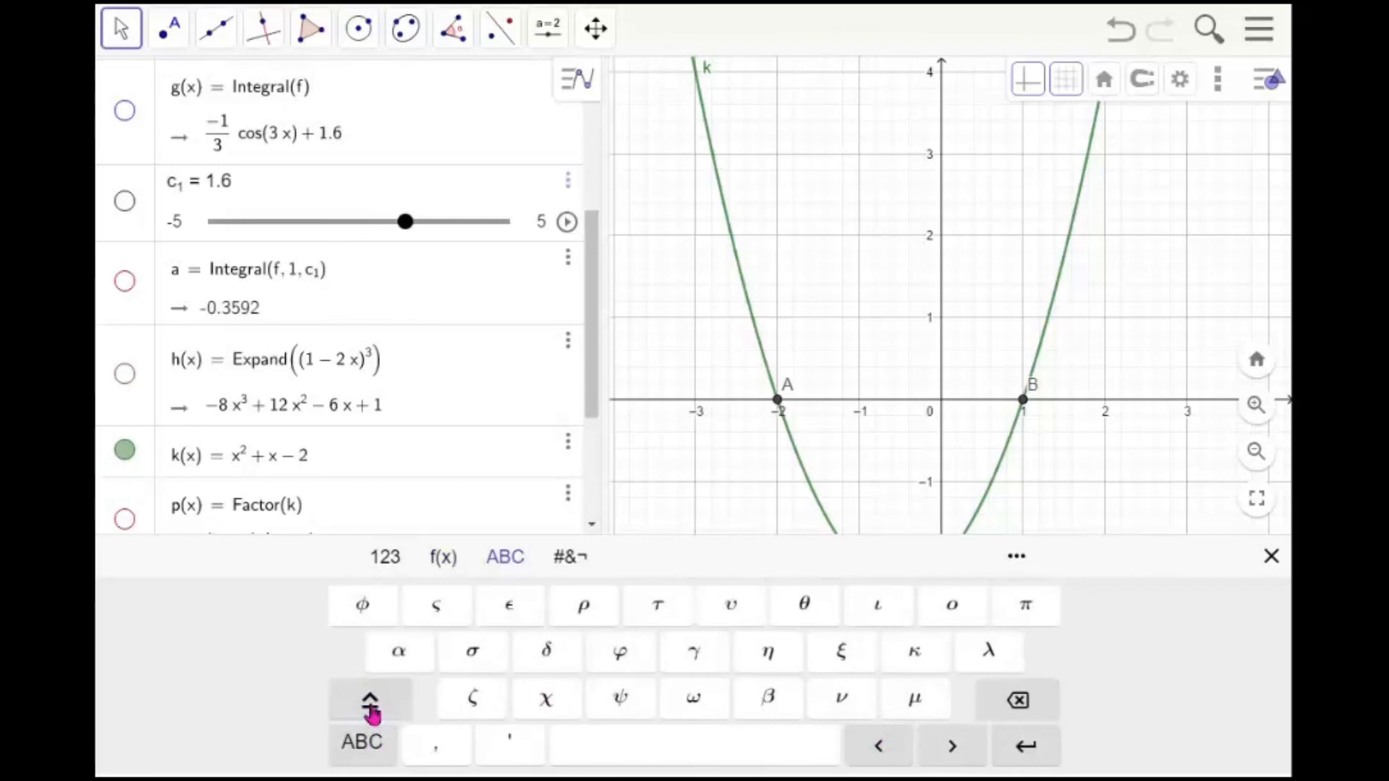
{"action": "left_click", "coordinate": [371, 713]}
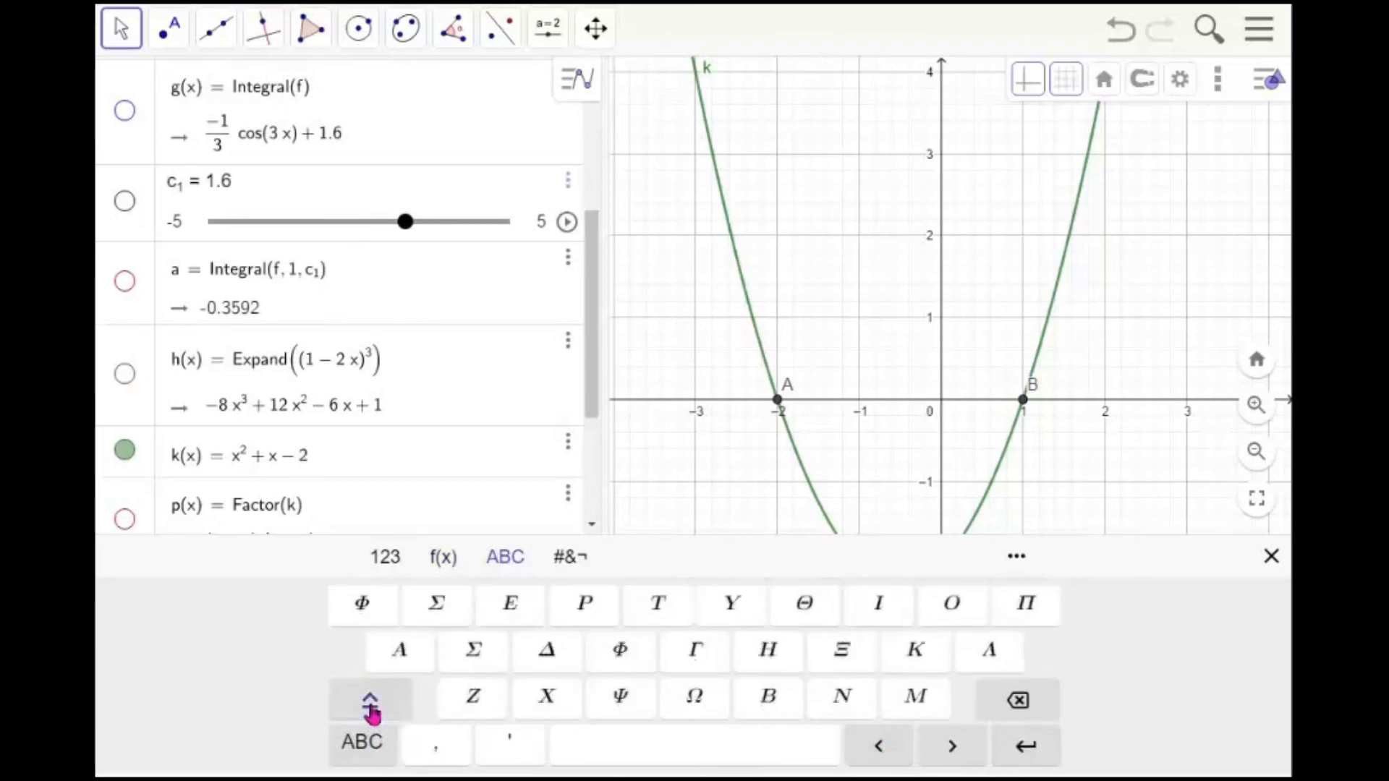
{"action": "left_click", "coordinate": [372, 712]}
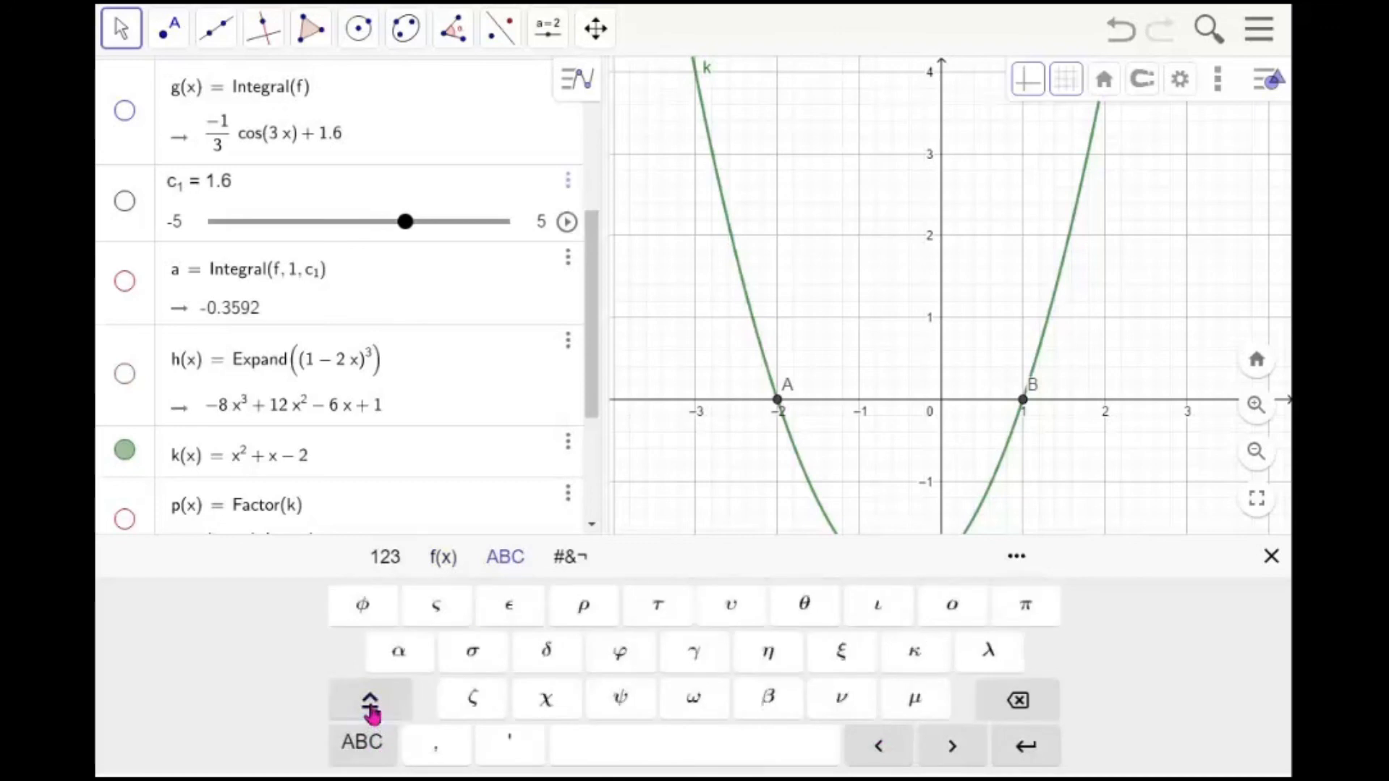
{"action": "left_click", "coordinate": [570, 564]}
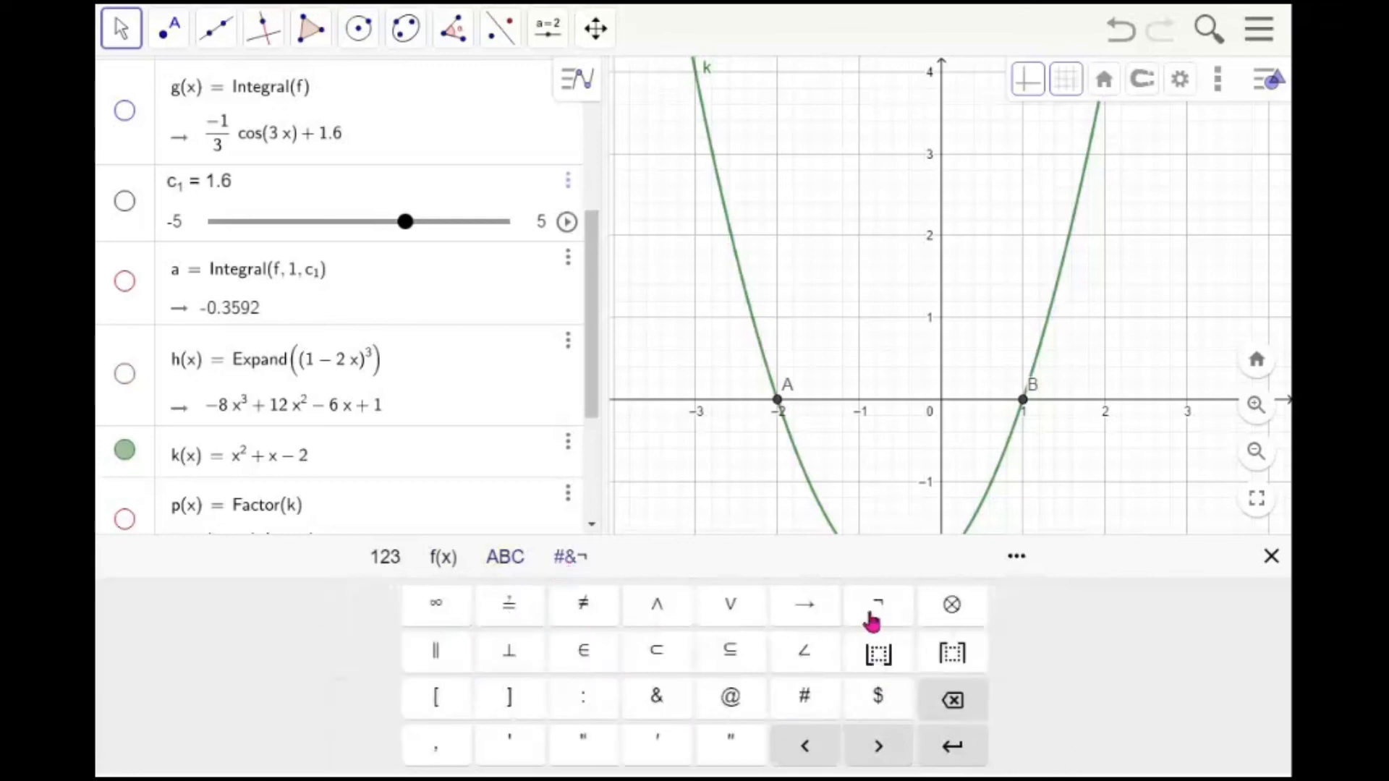
Browse the Mathematical Functions command help and expand its Geometry, Logic and Vector & Matrix categories
{"action": "left_click", "coordinate": [1016, 559]}
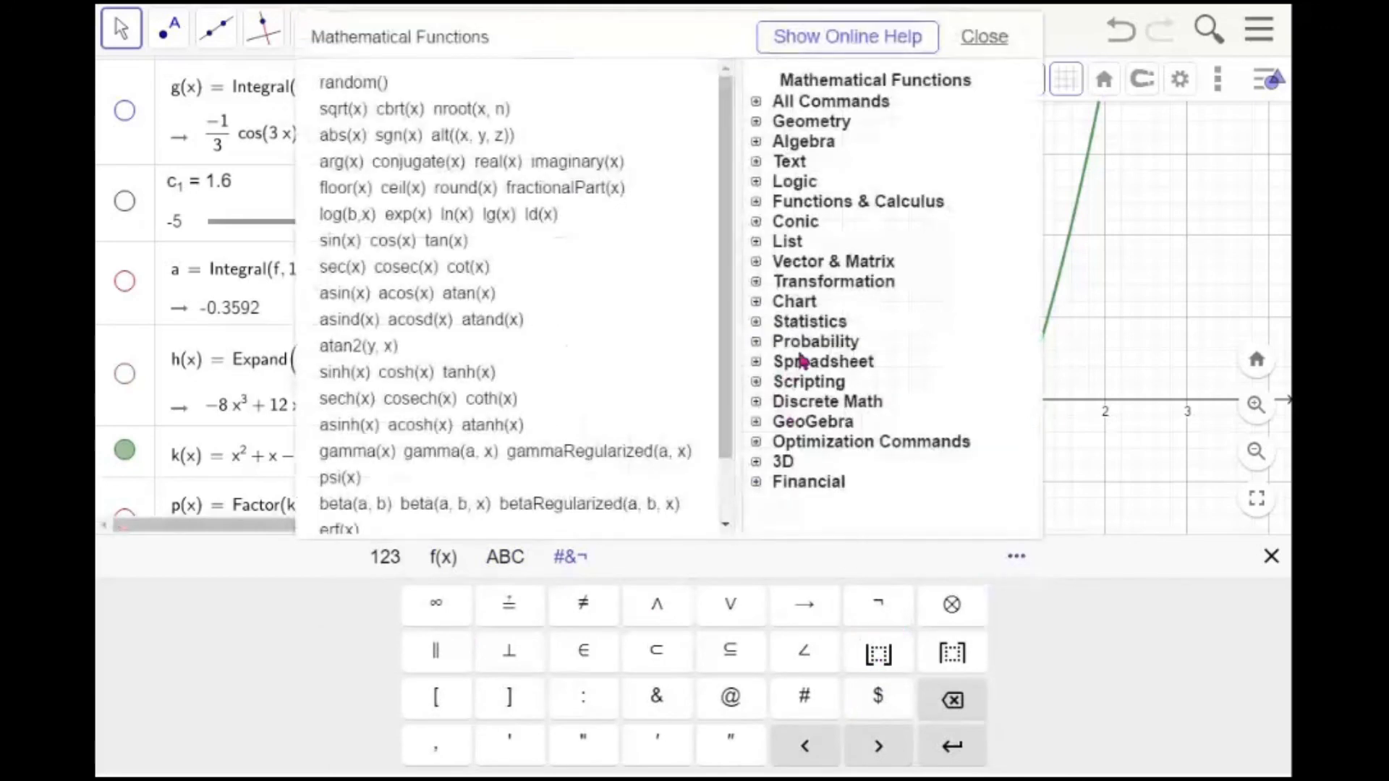
{"action": "left_click_drag", "start_coordinate": [735, 296], "coordinate": [731, 206]}
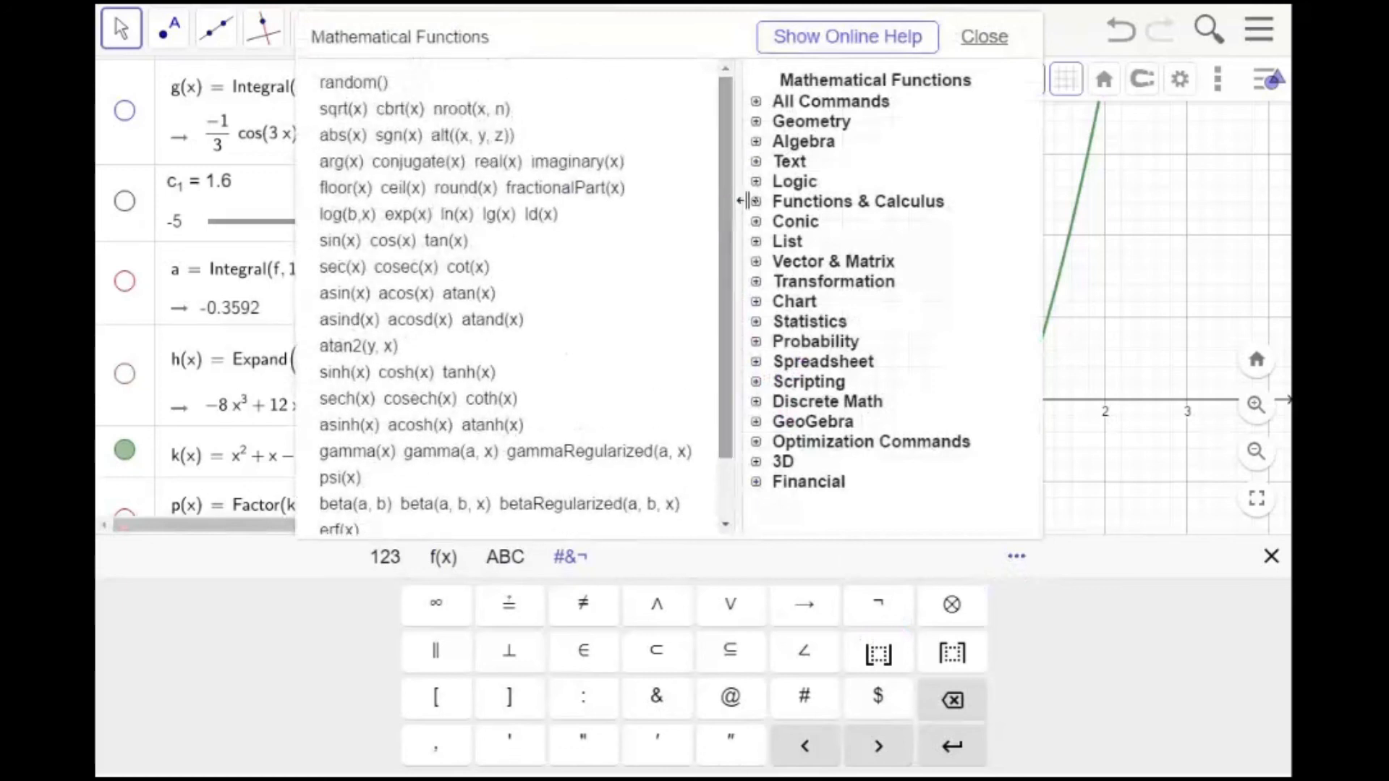
{"action": "left_click", "coordinate": [806, 129]}
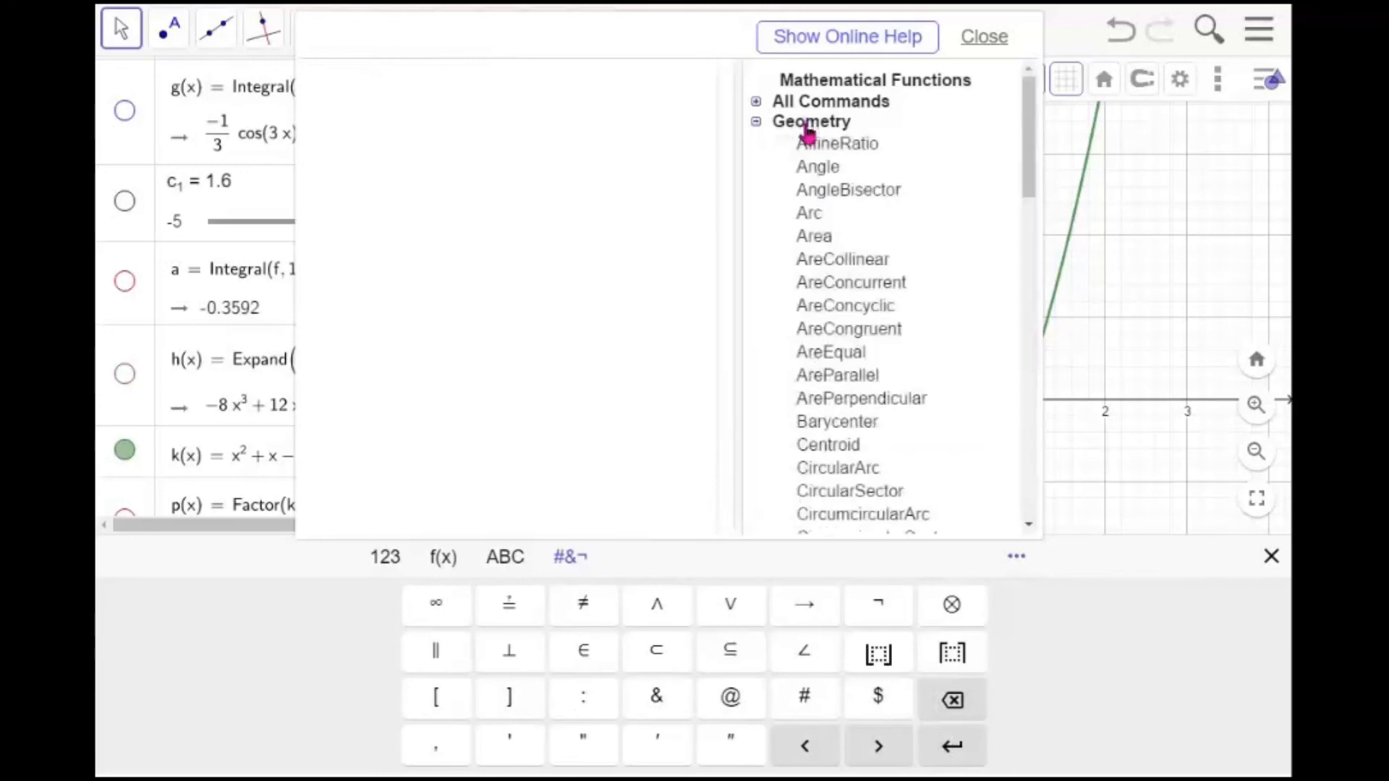
{"action": "left_click", "coordinate": [757, 122]}
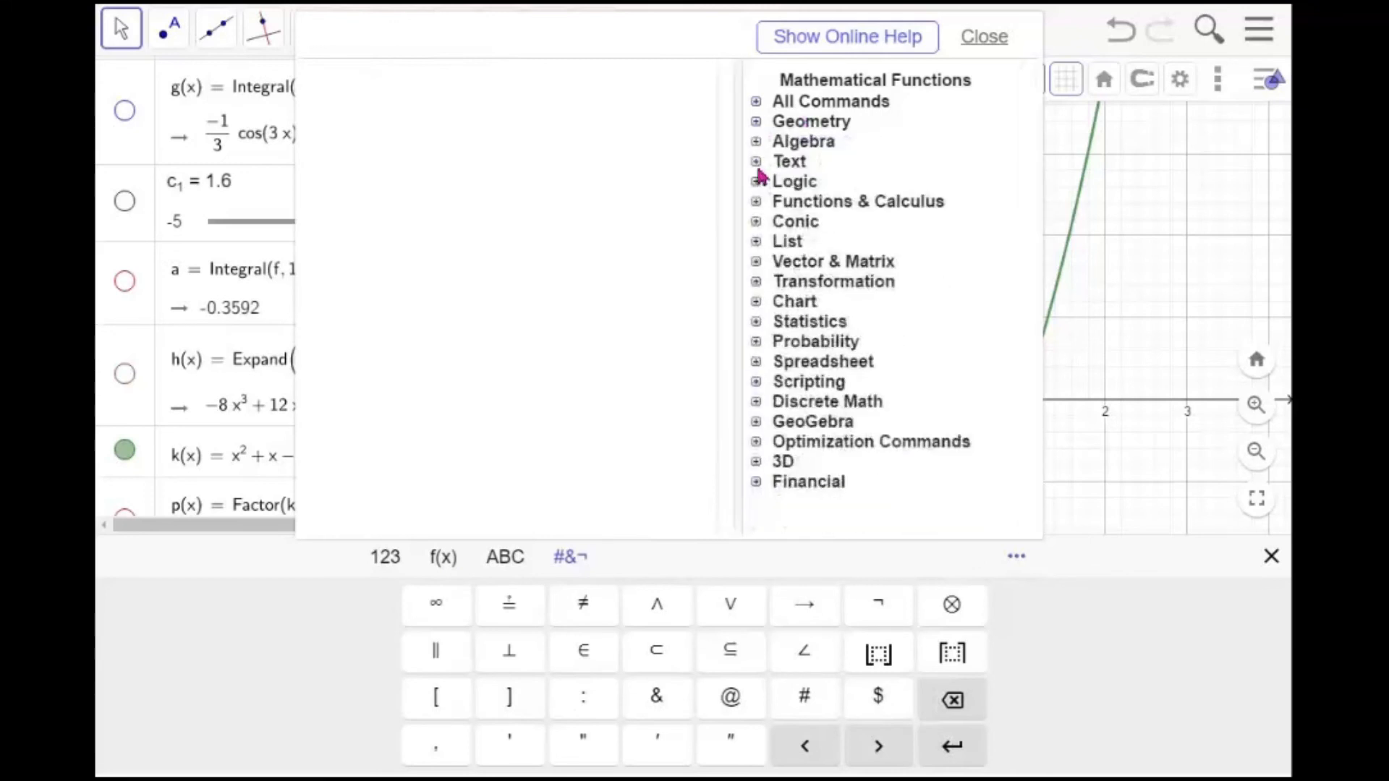
{"action": "left_click", "coordinate": [758, 183]}
{"action": "left_click", "coordinate": [759, 186]}
{"action": "left_click", "coordinate": [757, 262]}
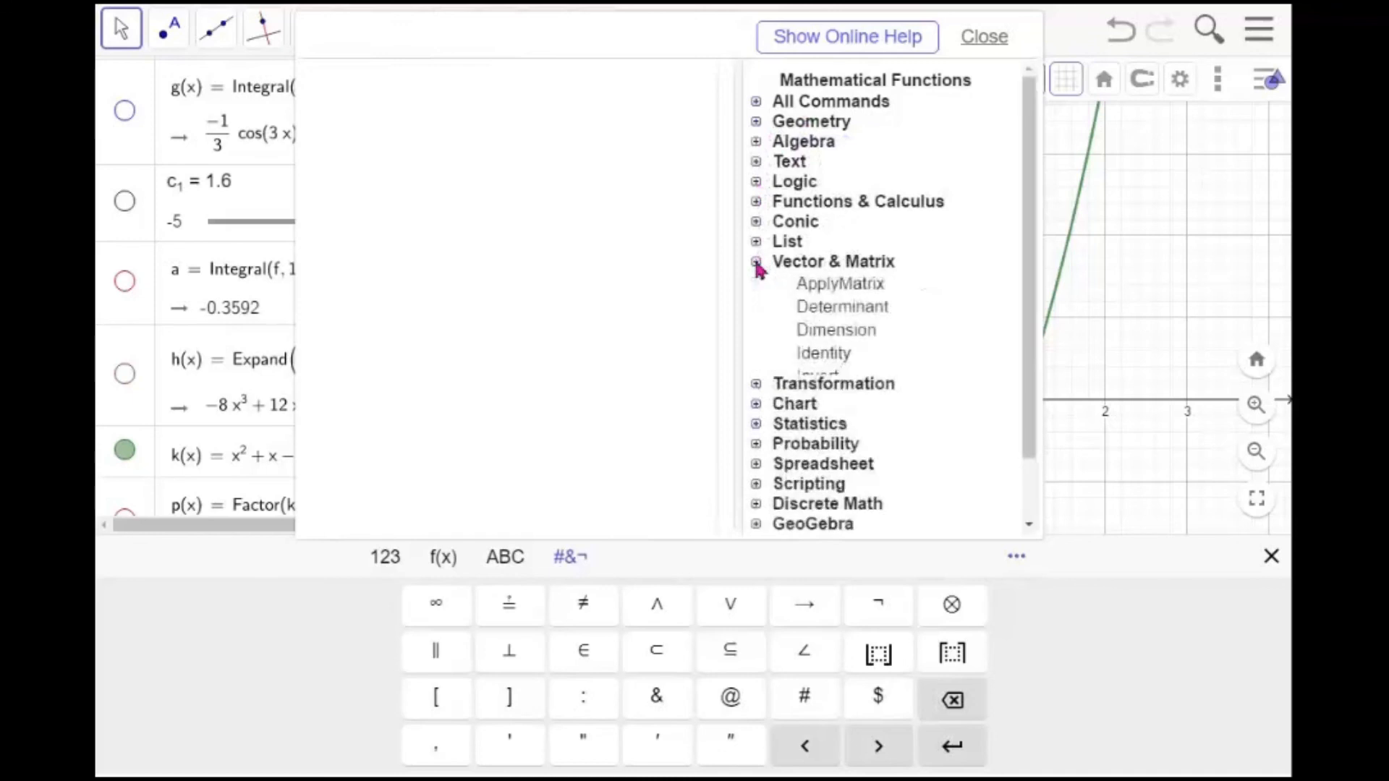
{"action": "left_click", "coordinate": [757, 263]}
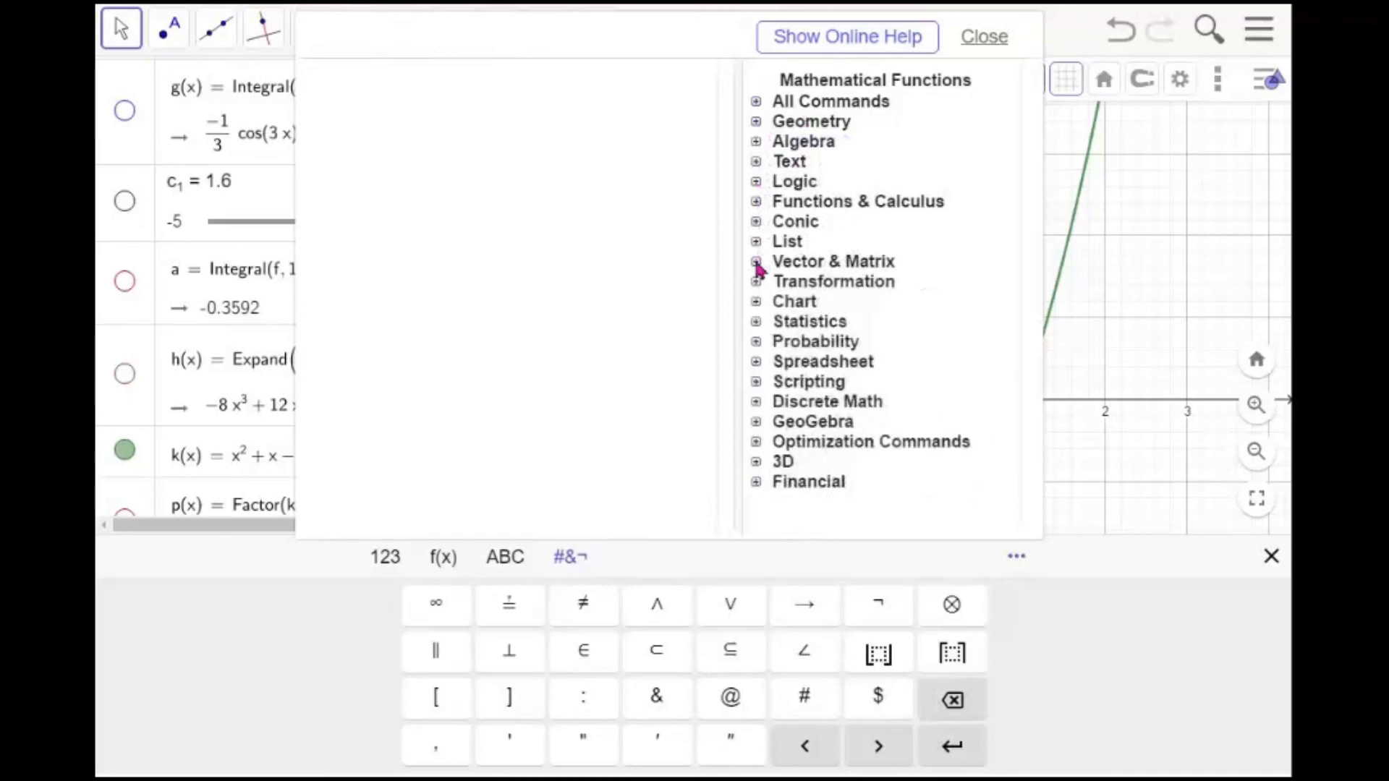
{"action": "left_click", "coordinate": [1265, 563]}
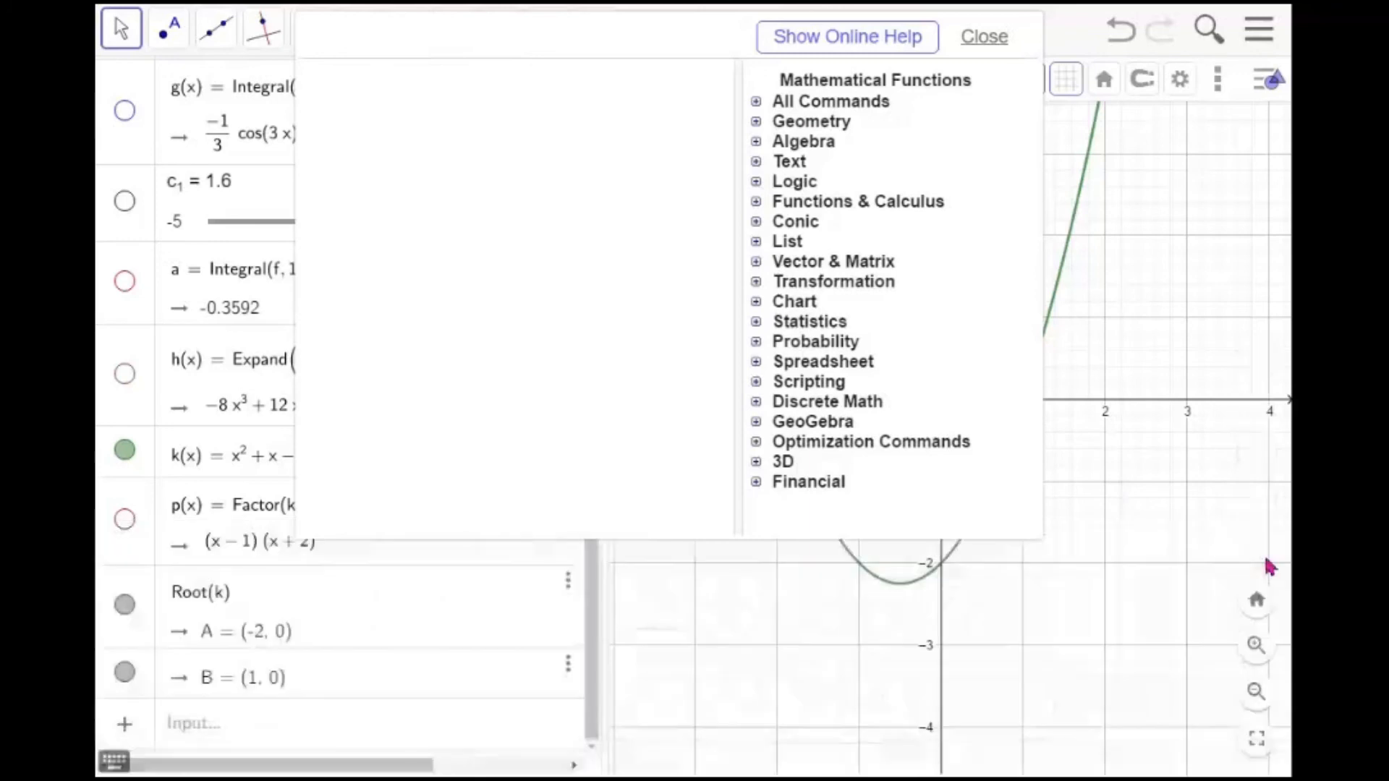
{"action": "left_click", "coordinate": [1141, 599]}
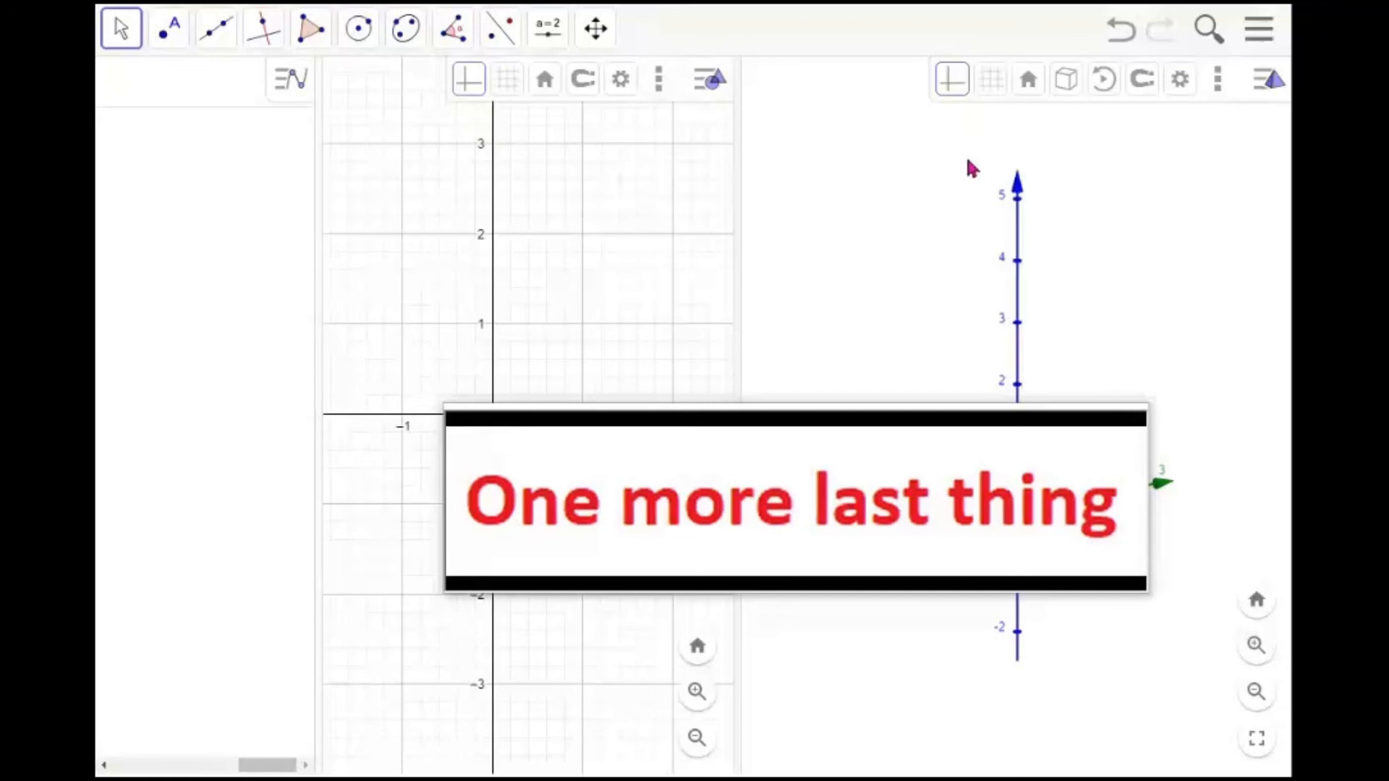
Sketch a freehand function f from about x = 0 to x = 2.5 with the Freehand Shape tool
{"action": "left_click", "coordinate": [914, 174]}
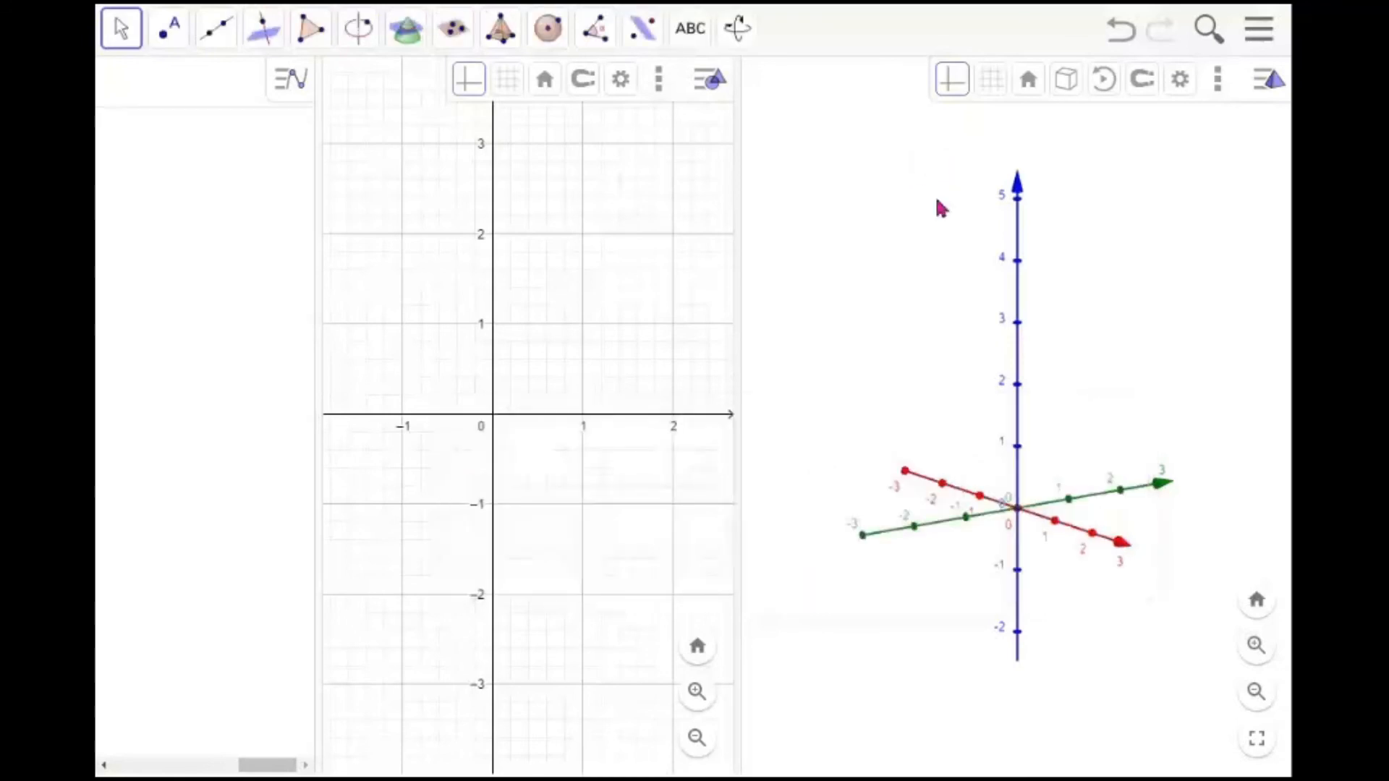
{"action": "left_click", "coordinate": [123, 41]}
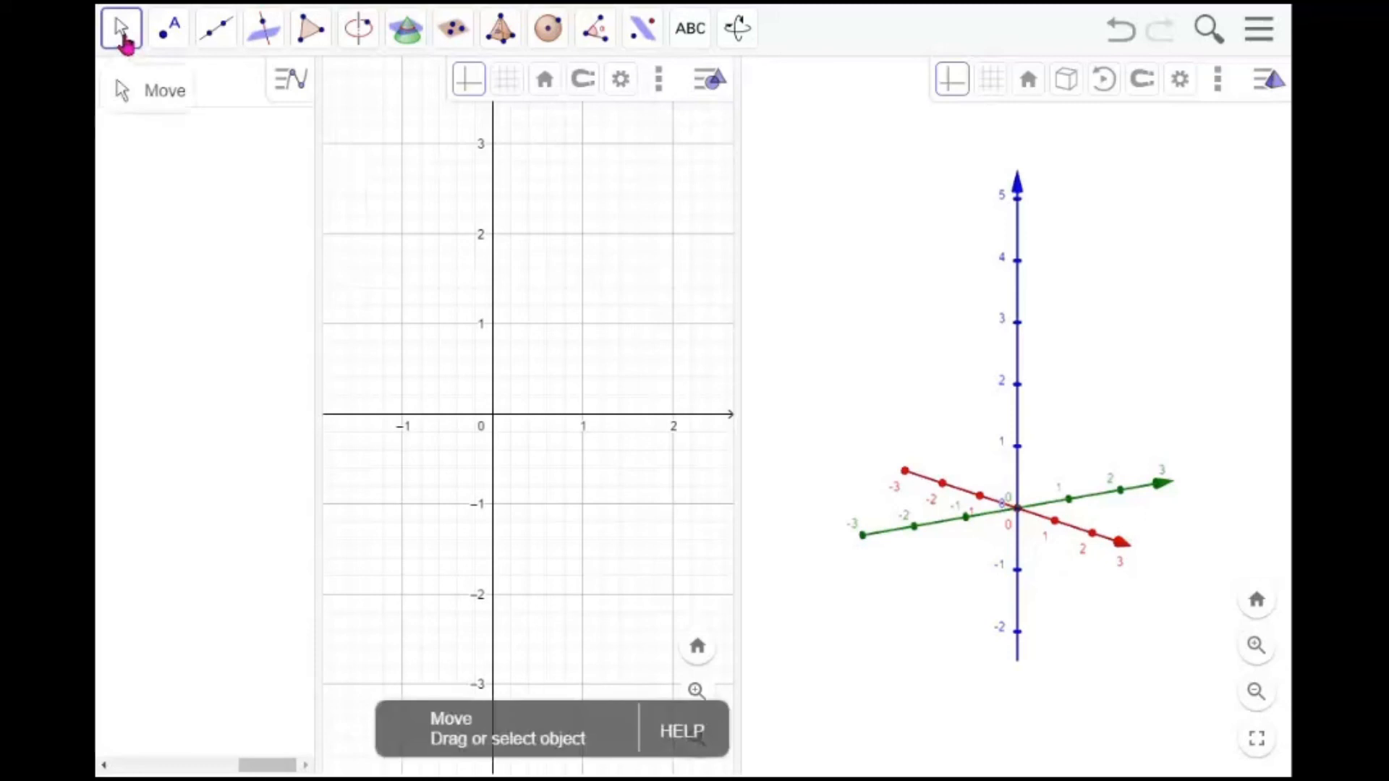
{"action": "left_click", "coordinate": [498, 203]}
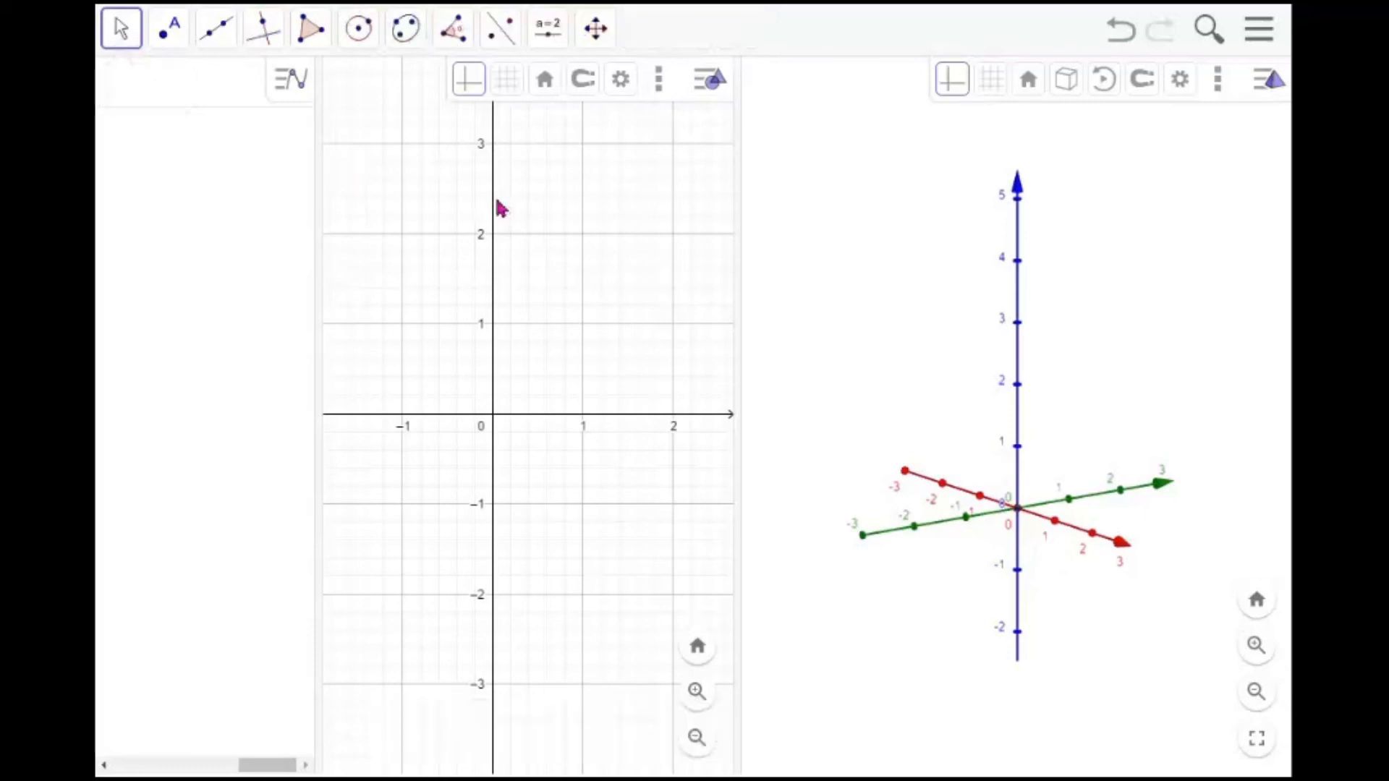
{"action": "left_click", "coordinate": [128, 45]}
{"action": "left_click", "coordinate": [164, 133]}
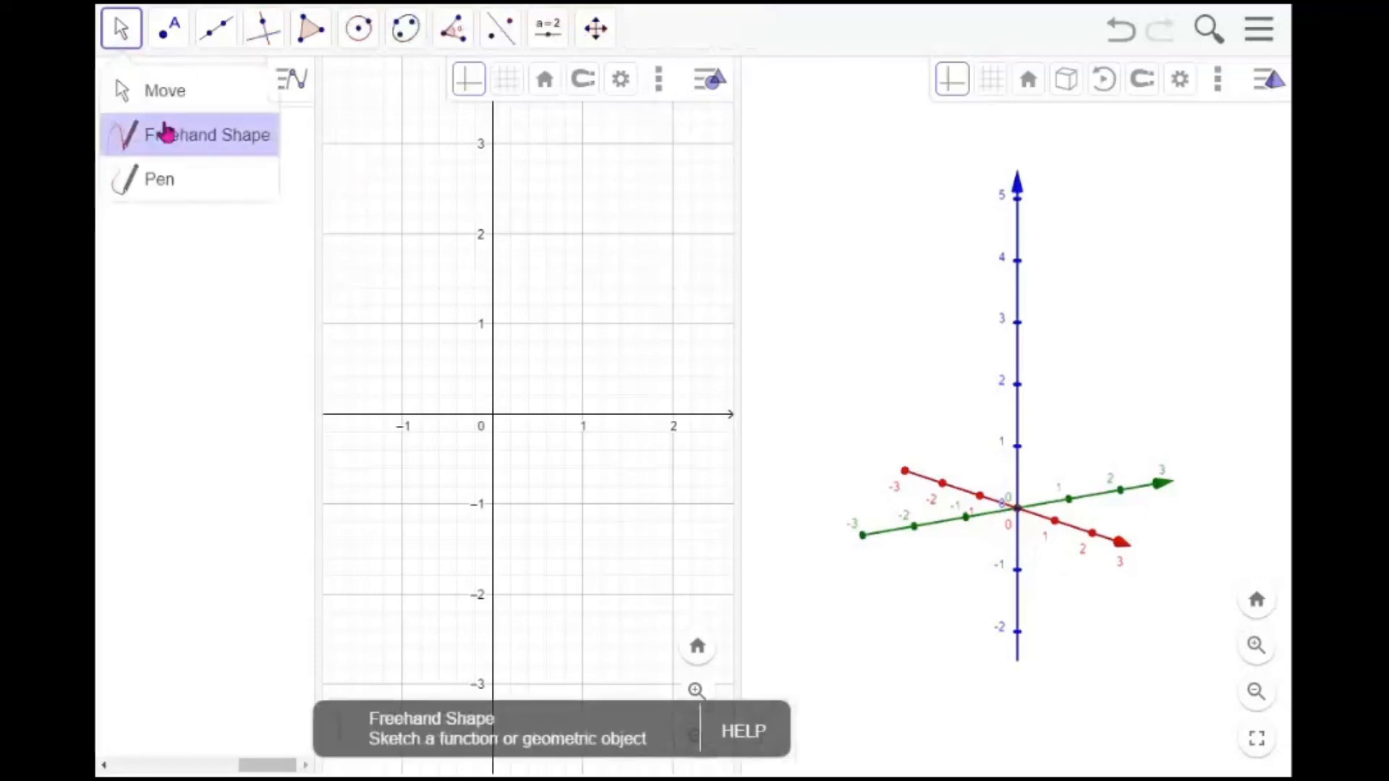
{"action": "mouse_move", "coordinate": [489, 353]}
{"action": "left_mouse_down"}
{"action": "mouse_move", "coordinate": [545, 322]}
{"action": "mouse_move", "coordinate": [612, 351]}
{"action": "mouse_move", "coordinate": [668, 295]}
{"action": "mouse_move", "coordinate": [715, 285]}
{"action": "left_mouse_up"}
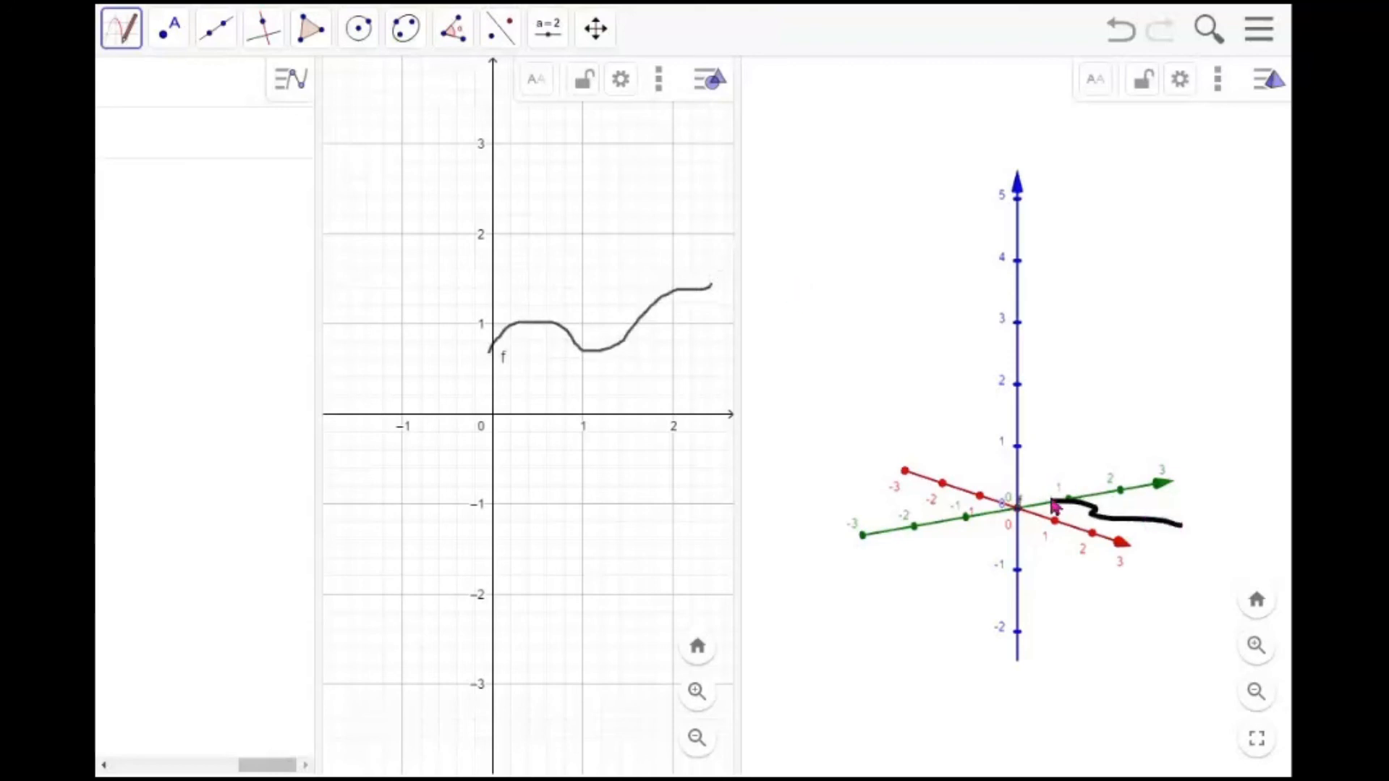
Create a surface of revolution by rotating the freehand curve f around an axis in the 3D view
{"action": "left_click", "coordinate": [922, 384]}
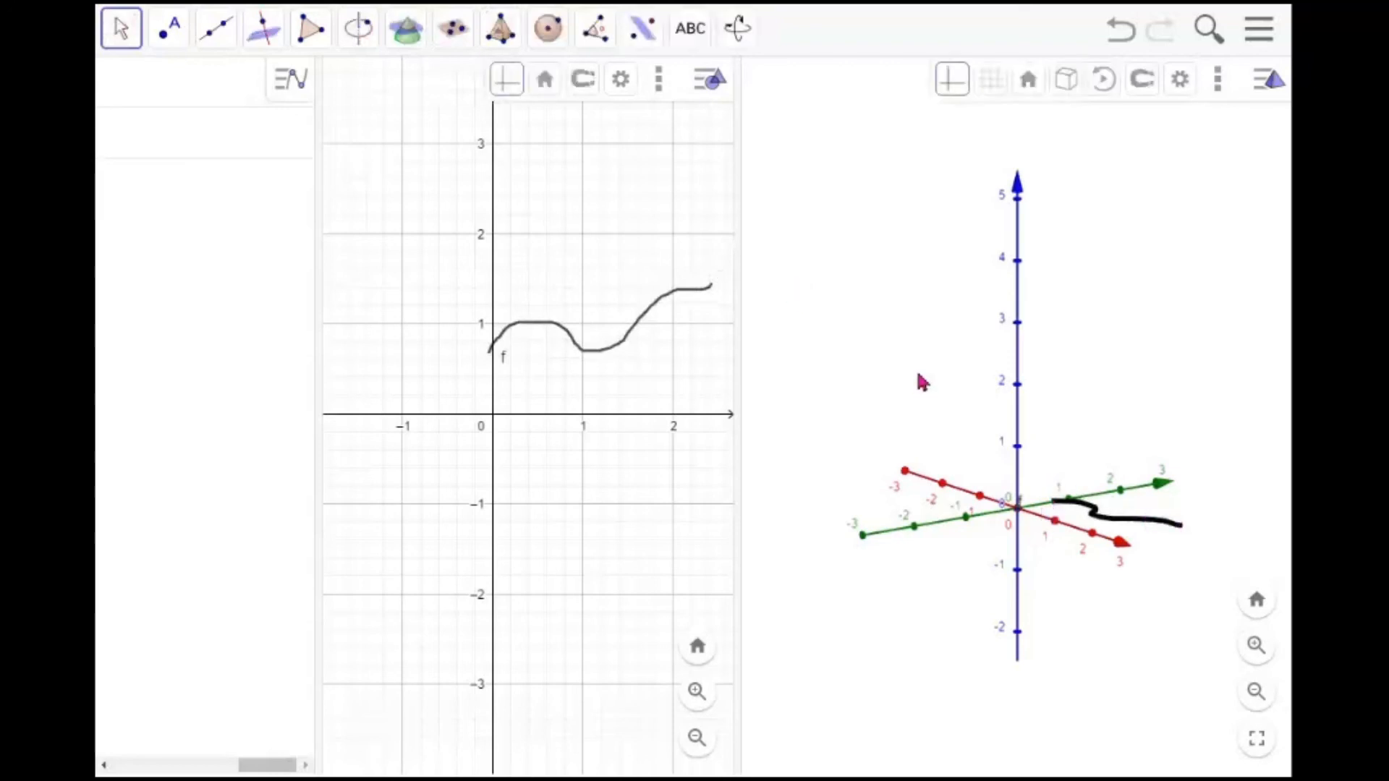
{"action": "left_click_drag", "start_coordinate": [738, 387], "coordinate": [627, 388]}
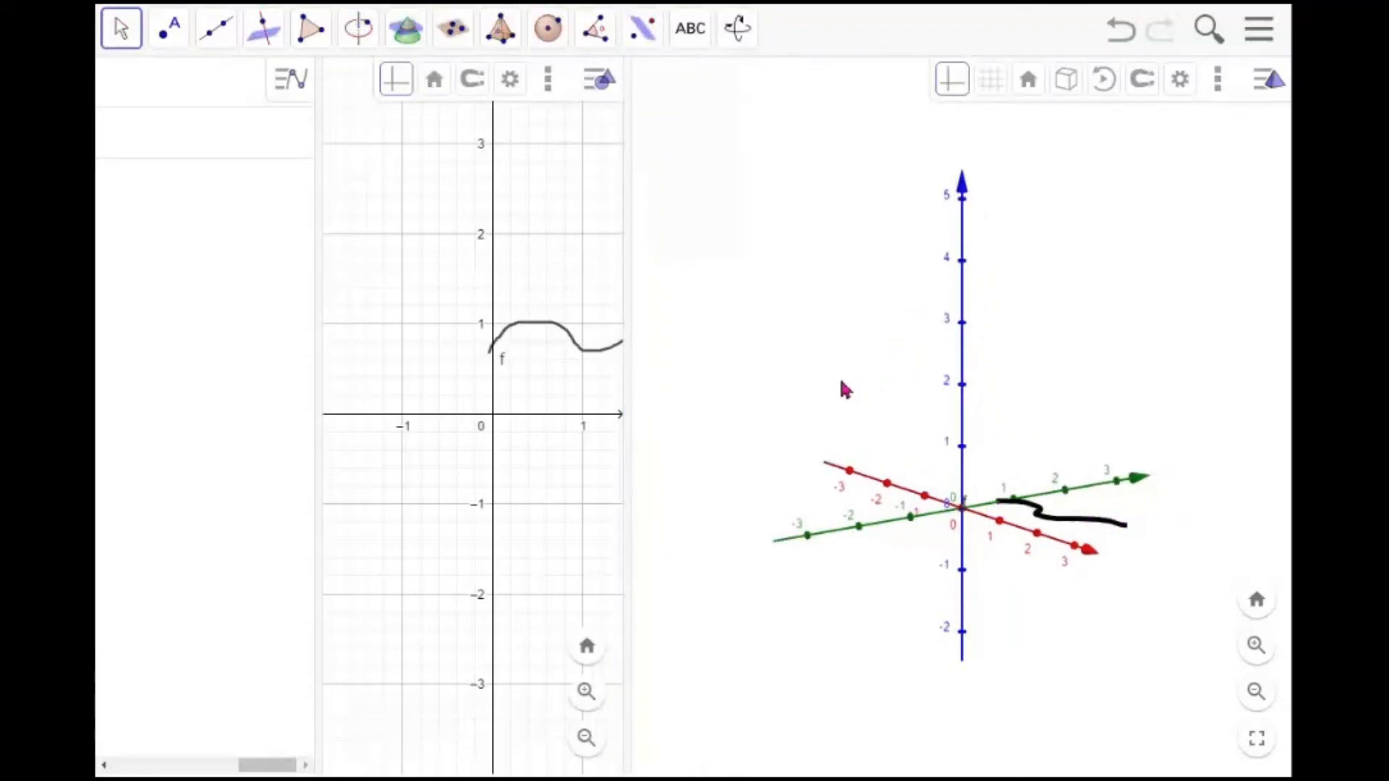
{"action": "left_click", "coordinate": [414, 42]}
{"action": "mouse_move", "coordinate": [474, 47]}
{"action": "mouse_move", "coordinate": [516, 45]}
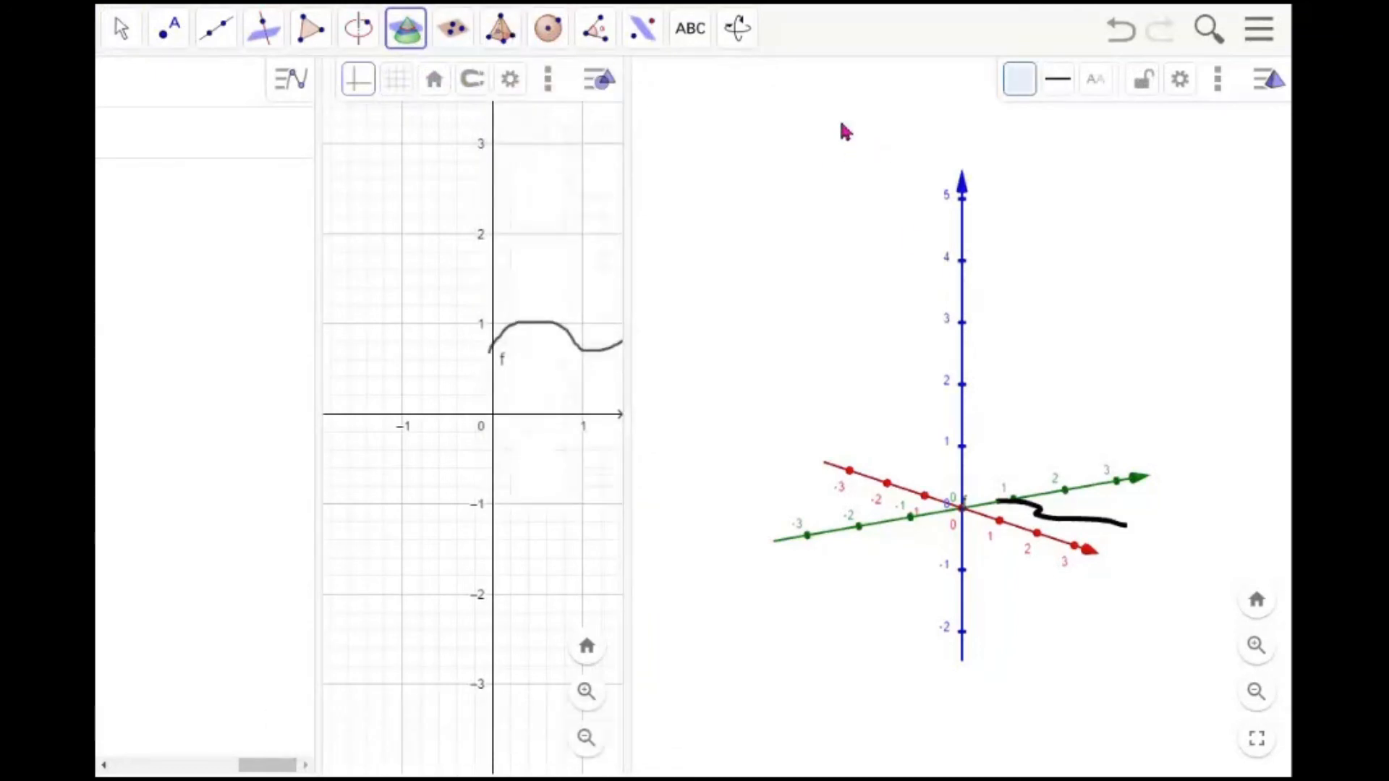
{"action": "left_click", "coordinate": [121, 29]}
{"action": "mouse_move", "coordinate": [1039, 385]}
{"action": "left_mouse_down"}
{"action": "mouse_move", "coordinate": [989, 378]}
{"action": "mouse_move", "coordinate": [1040, 399]}
{"action": "left_mouse_up"}
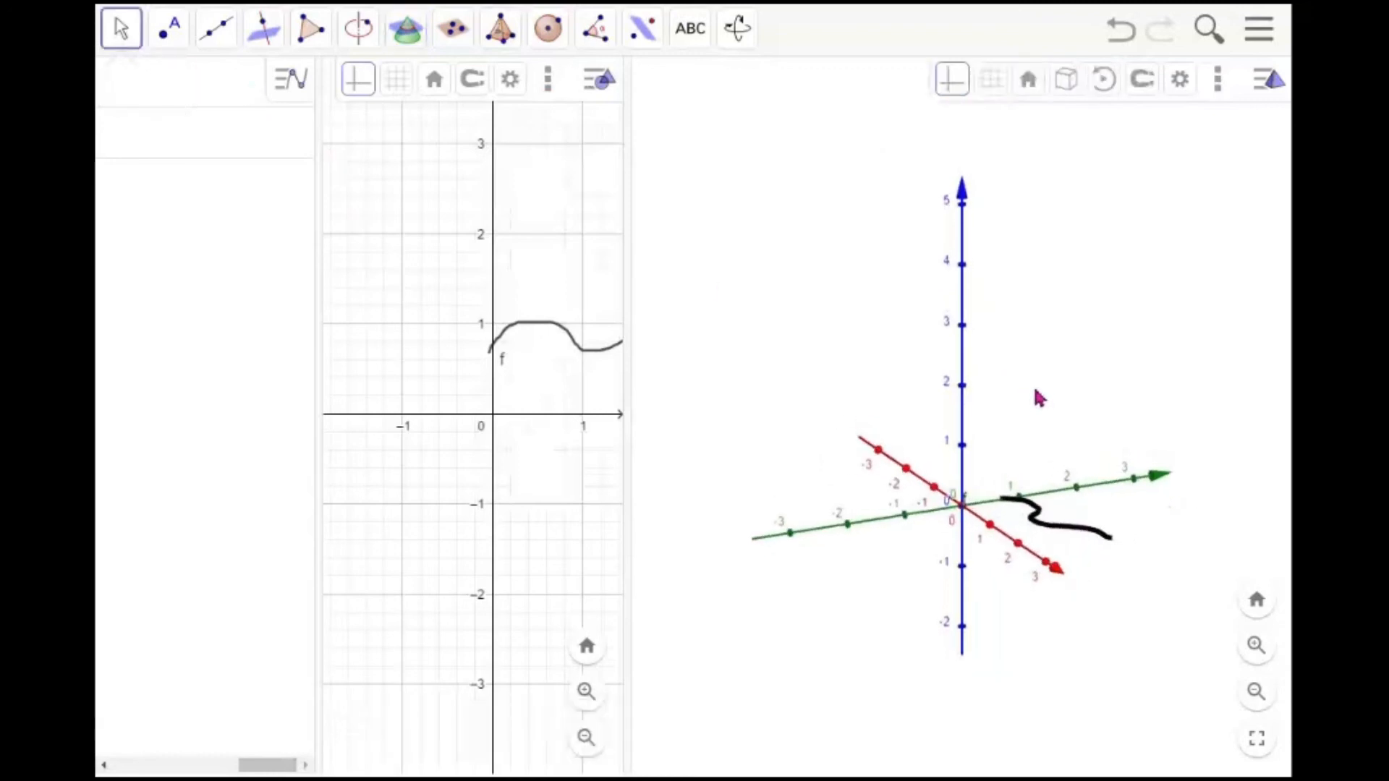
{"action": "left_click", "coordinate": [500, 33]}
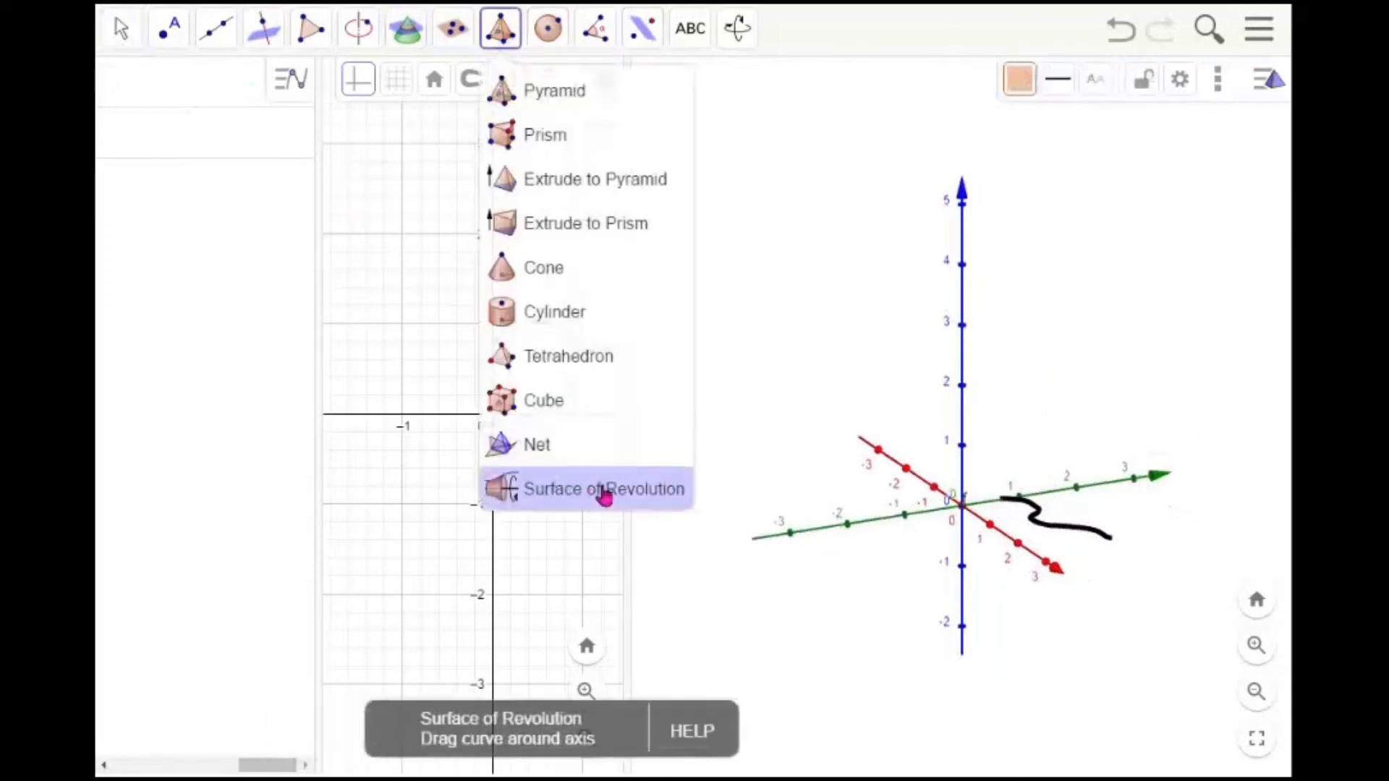
{"action": "left_click", "coordinate": [604, 494]}
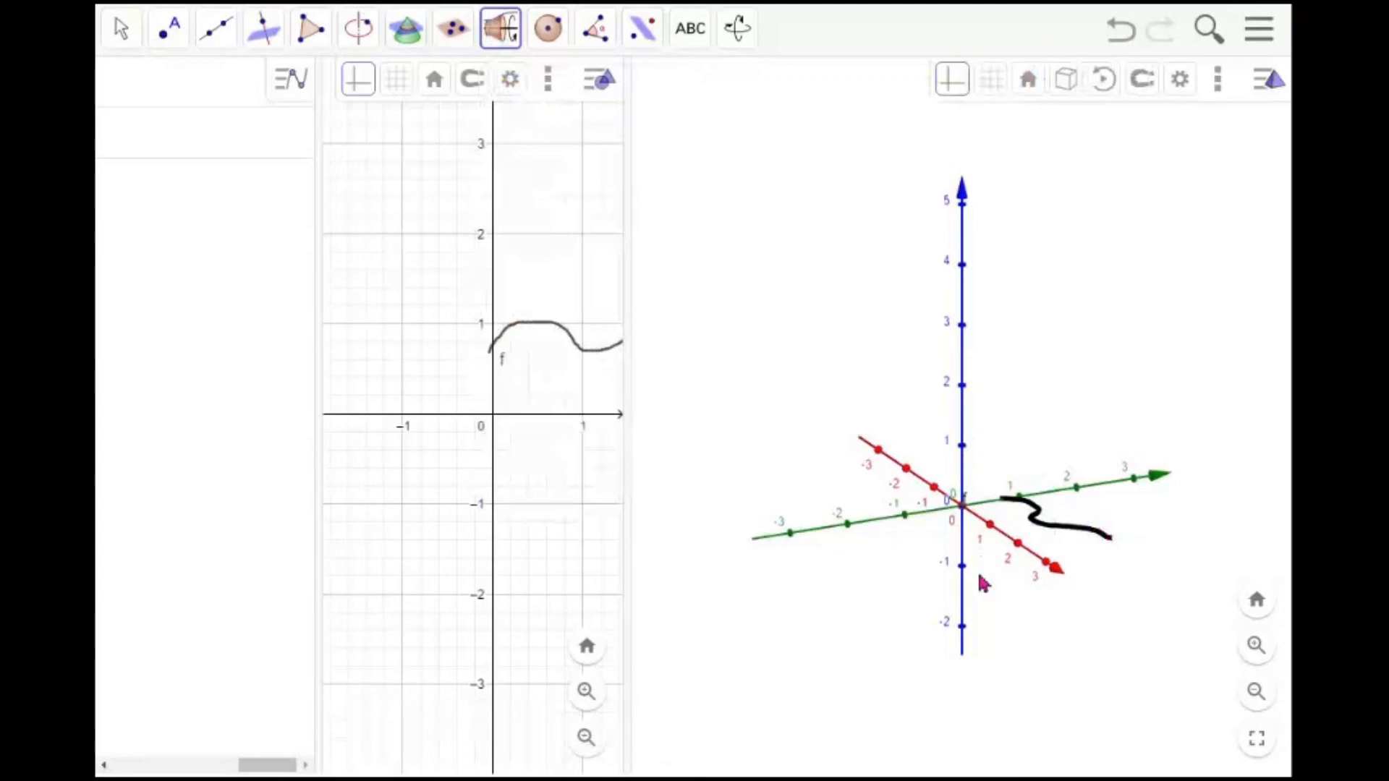
{"action": "left_click", "coordinate": [1111, 547]}
{"action": "mouse_move", "coordinate": [1112, 548]}
{"action": "left_mouse_down"}
{"action": "mouse_move", "coordinate": [1092, 525]}
{"action": "mouse_move", "coordinate": [978, 526]}
{"action": "mouse_move", "coordinate": [971, 592]}
{"action": "mouse_move", "coordinate": [1069, 606]}
{"action": "mouse_move", "coordinate": [1119, 572]}
{"action": "left_mouse_up"}
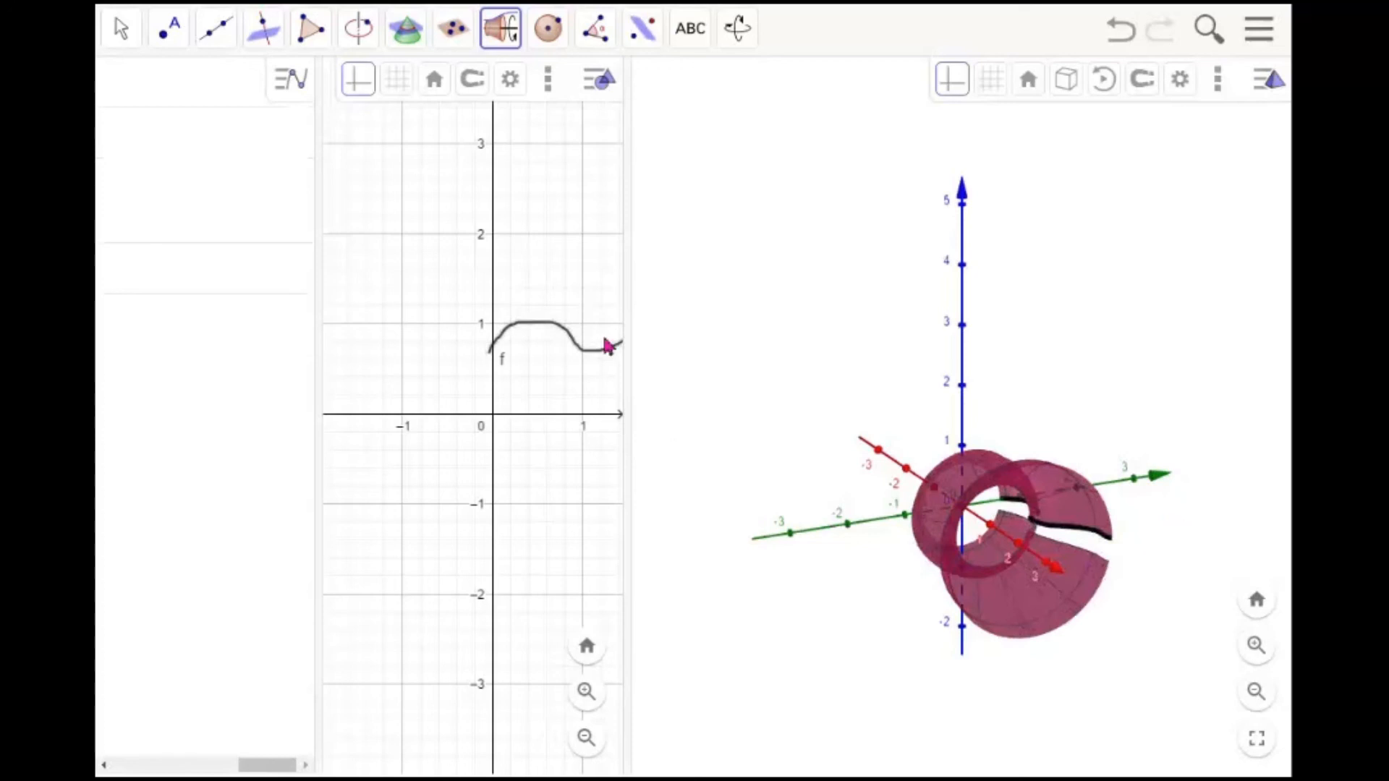
{"action": "left_click", "coordinate": [122, 29]}
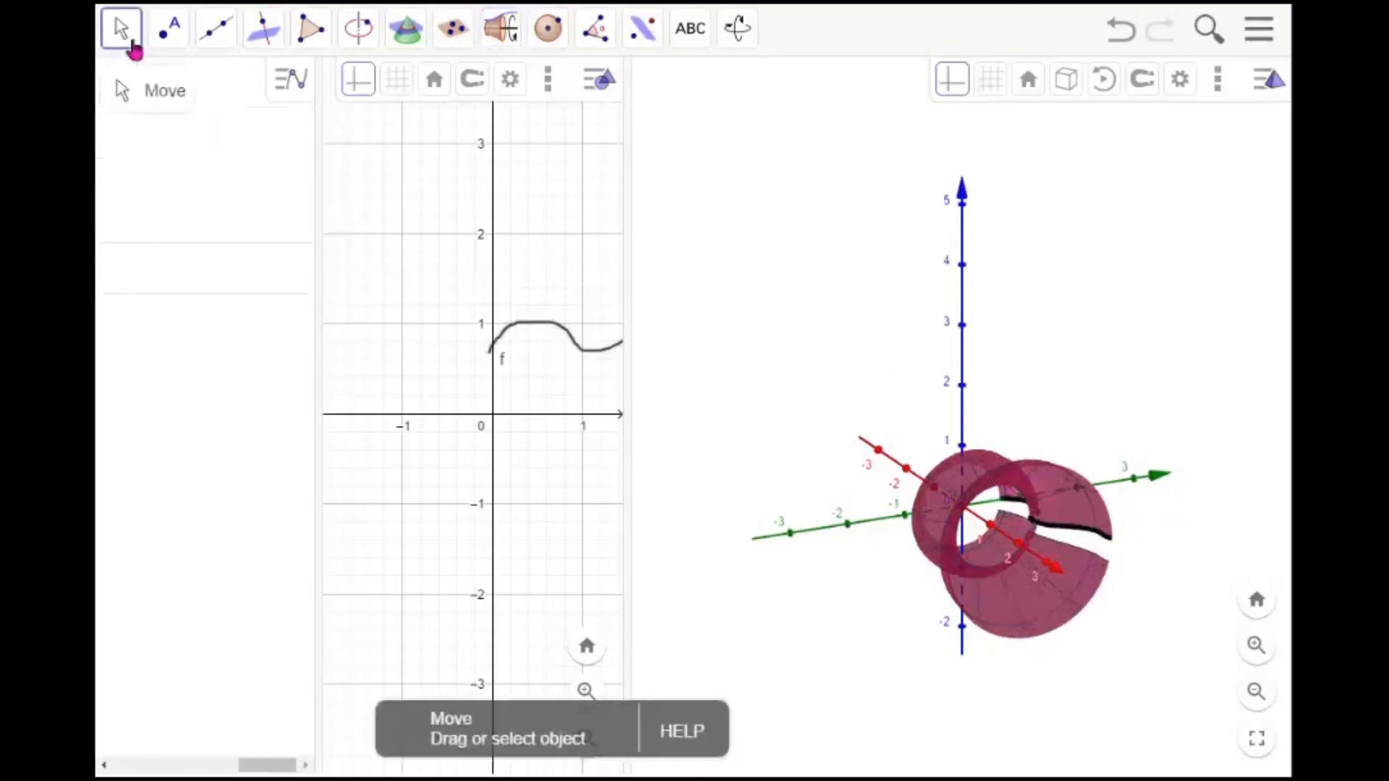
{"action": "left_click_drag", "start_coordinate": [837, 583], "coordinate": [875, 565]}
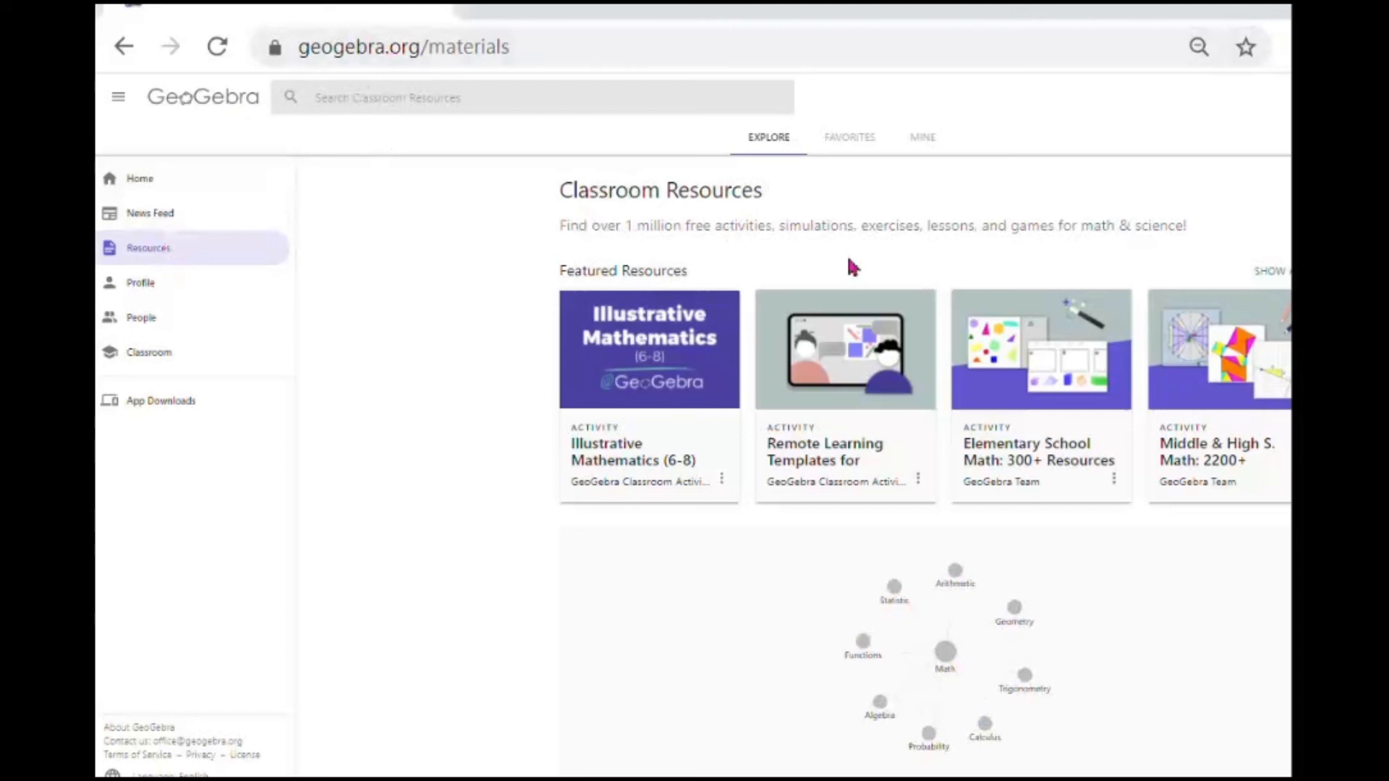
Search the GeoGebra classroom resources website for statistics and browse the results
{"action": "left_click", "coordinate": [483, 101]}
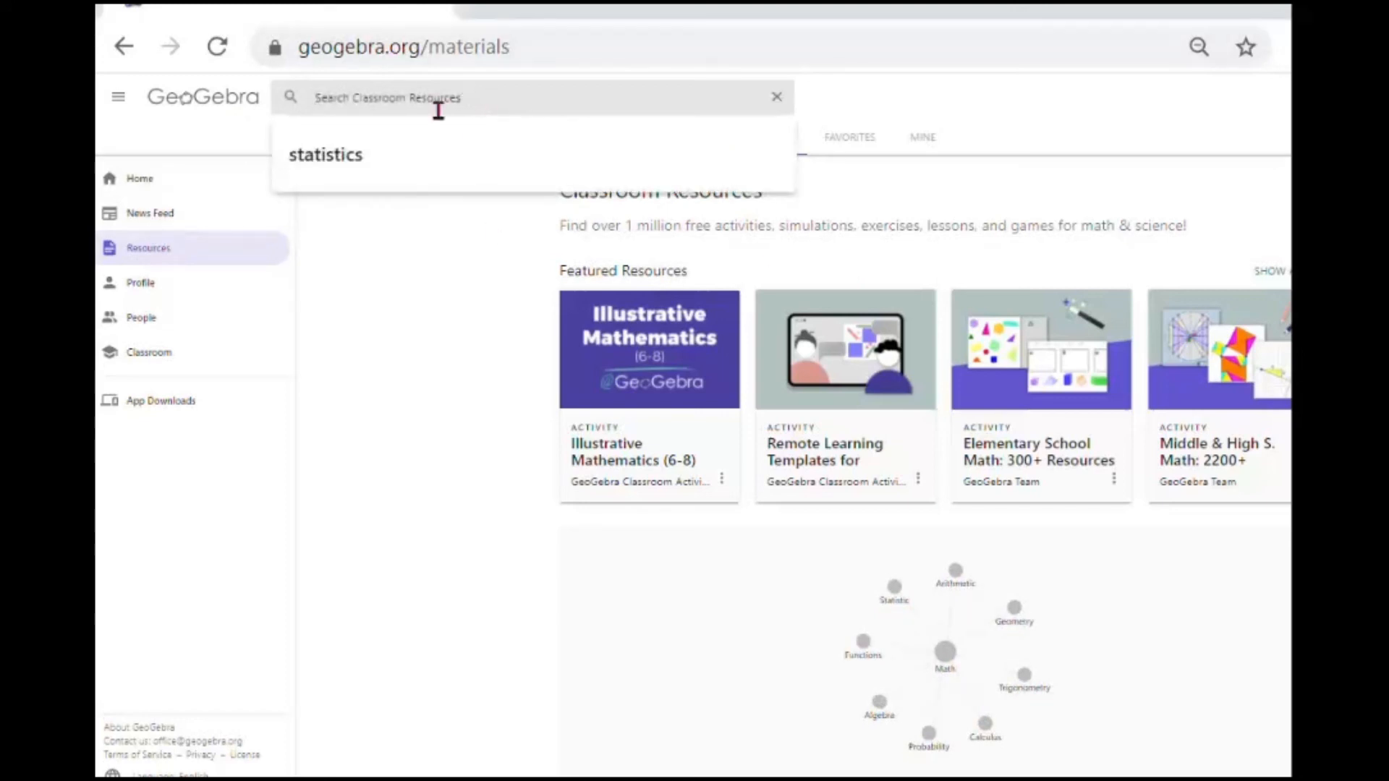
{"action": "left_click", "coordinate": [357, 165]}
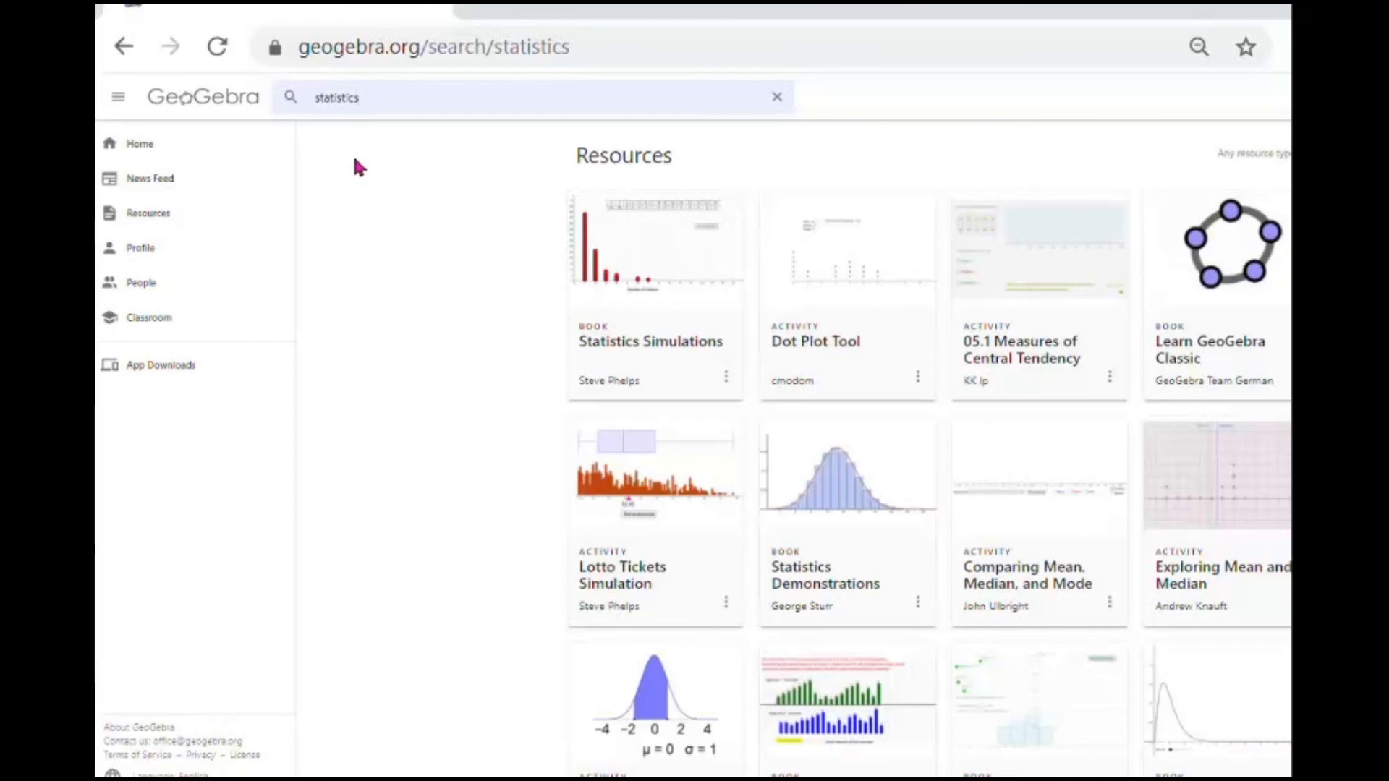
{"action": "scroll", "coordinate": [658, 336], "scroll_direction": "down", "scroll_amount": 8}
{"action": "scroll", "coordinate": [659, 336], "scroll_direction": "down", "scroll_amount": 4}
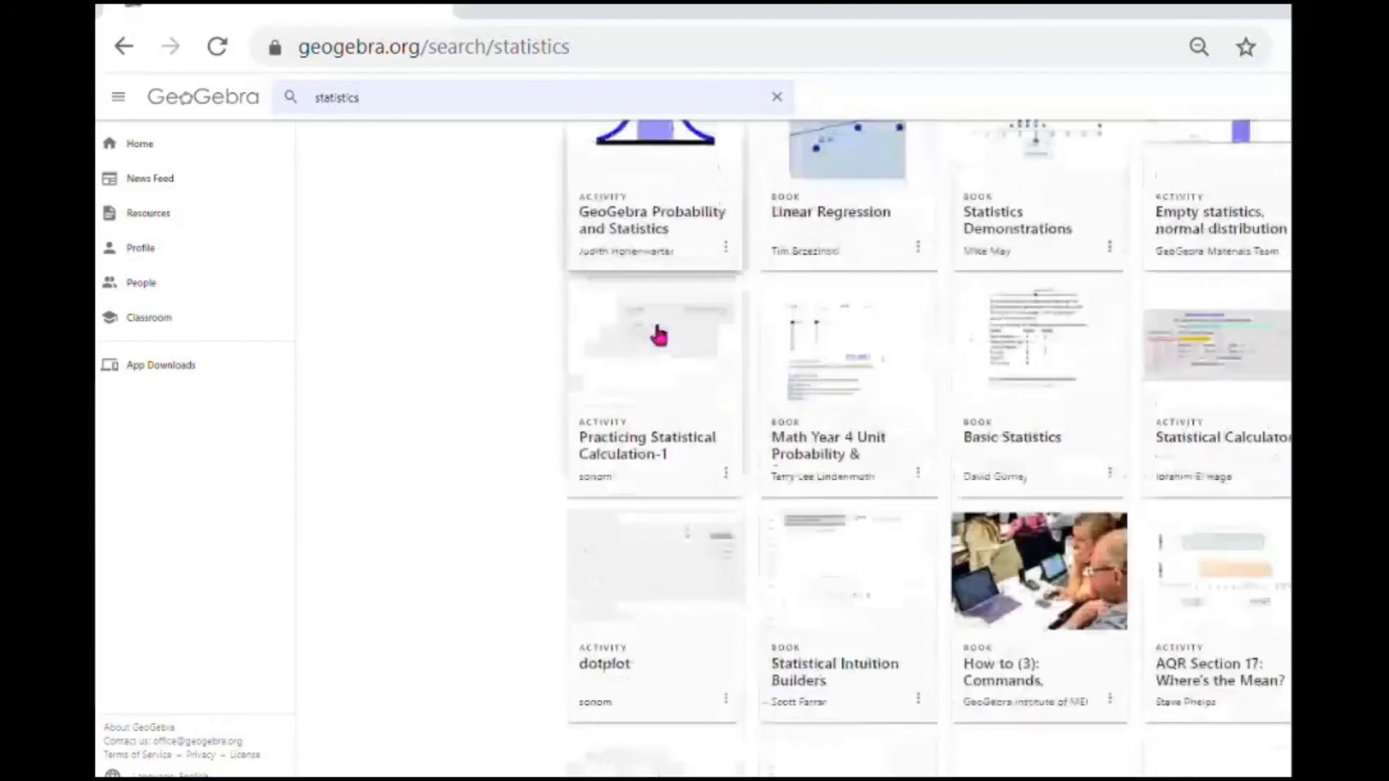
{"action": "scroll", "coordinate": [659, 335], "scroll_direction": "down", "scroll_amount": 6}
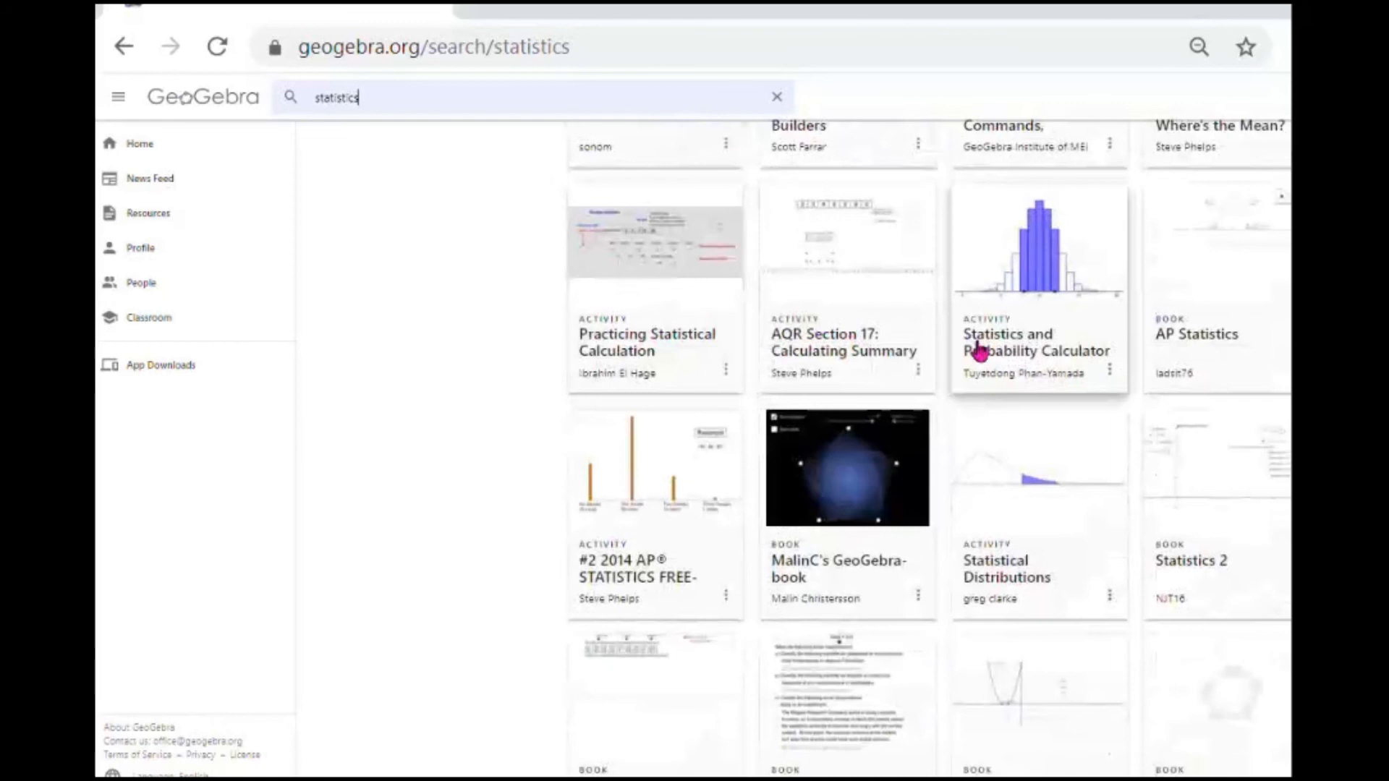
{"action": "scroll", "coordinate": [949, 341], "scroll_direction": "down", "scroll_amount": 5}
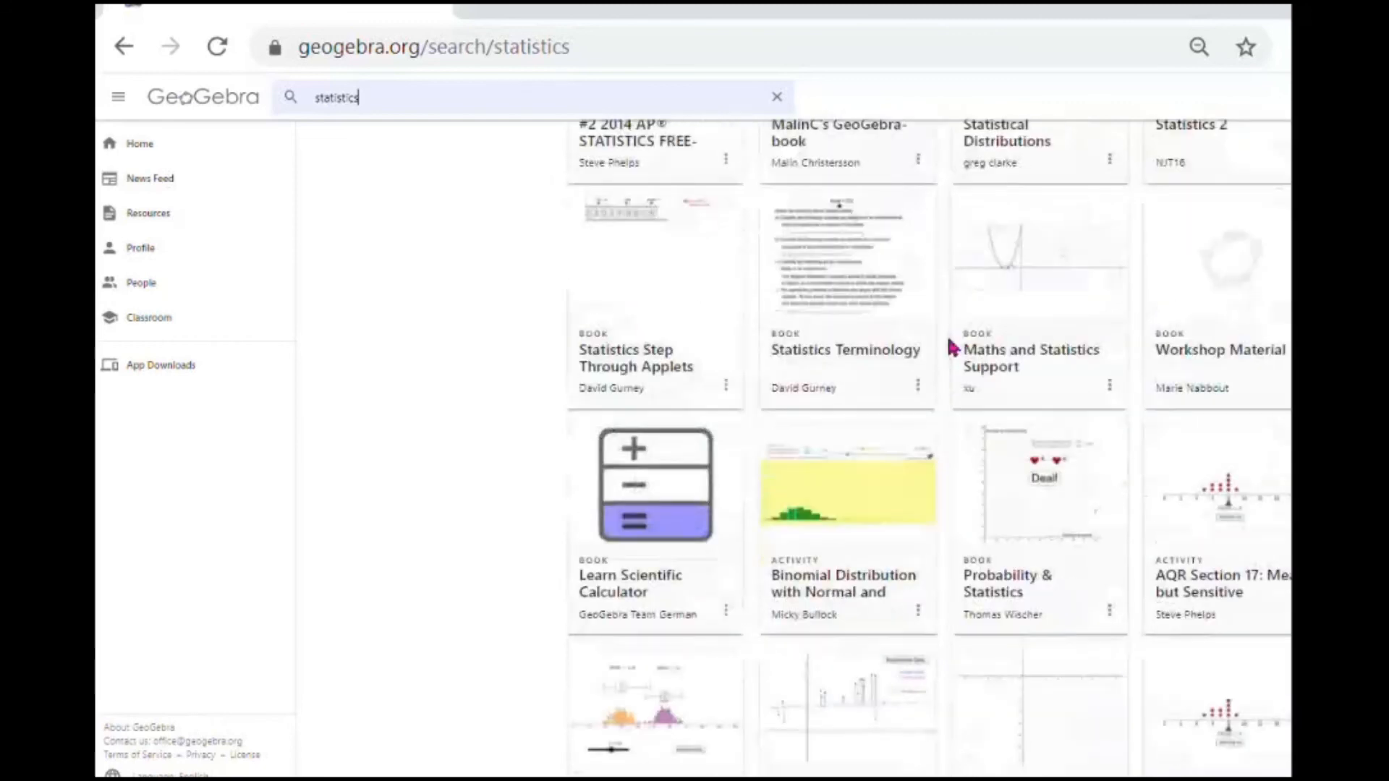
{"action": "scroll", "coordinate": [949, 341], "scroll_direction": "down", "scroll_amount": 3}
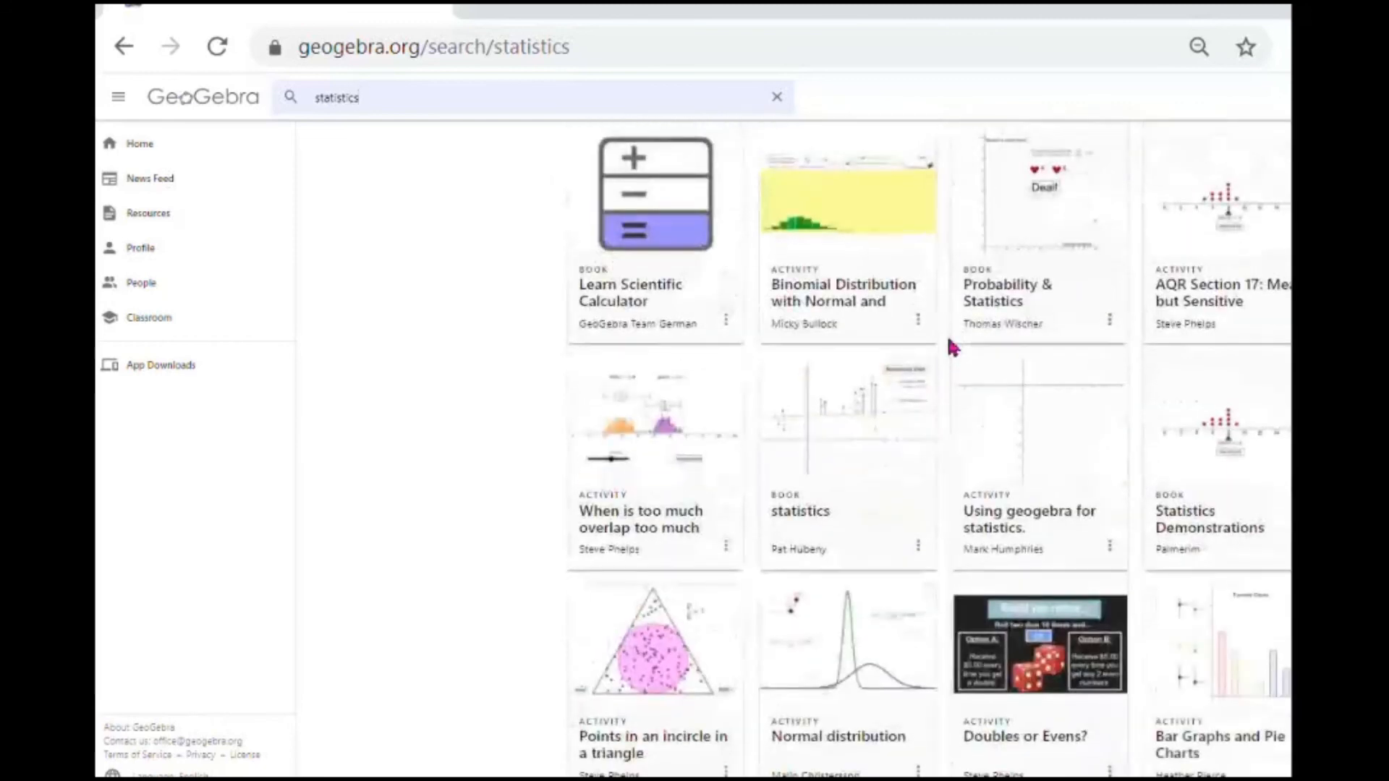
{"action": "scroll", "coordinate": [950, 347], "scroll_direction": "down", "scroll_amount": 10}
{"action": "scroll", "coordinate": [950, 348], "scroll_direction": "up", "scroll_amount": 15}
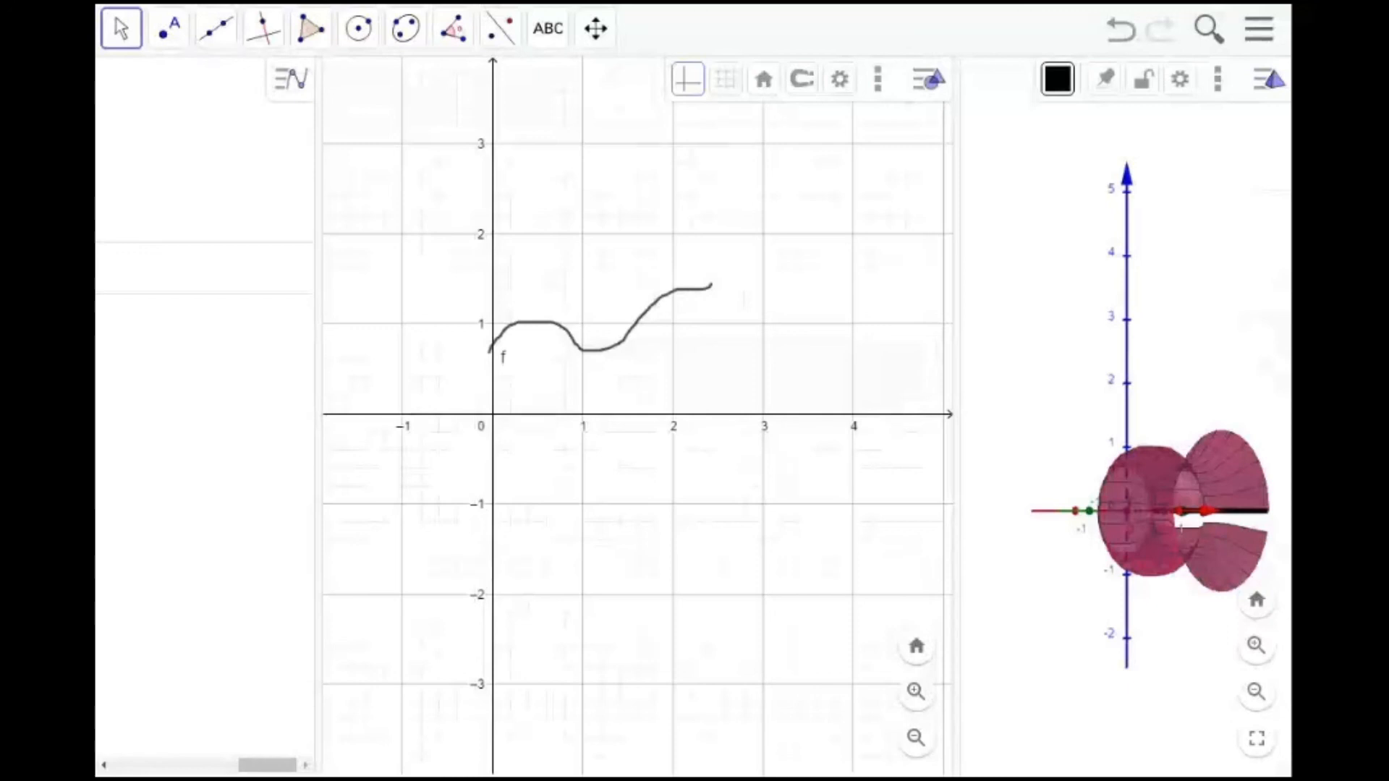
Open the Image tool, switch to its webcam source, and cancel the dialog
{"action": "left_click", "coordinate": [554, 42]}
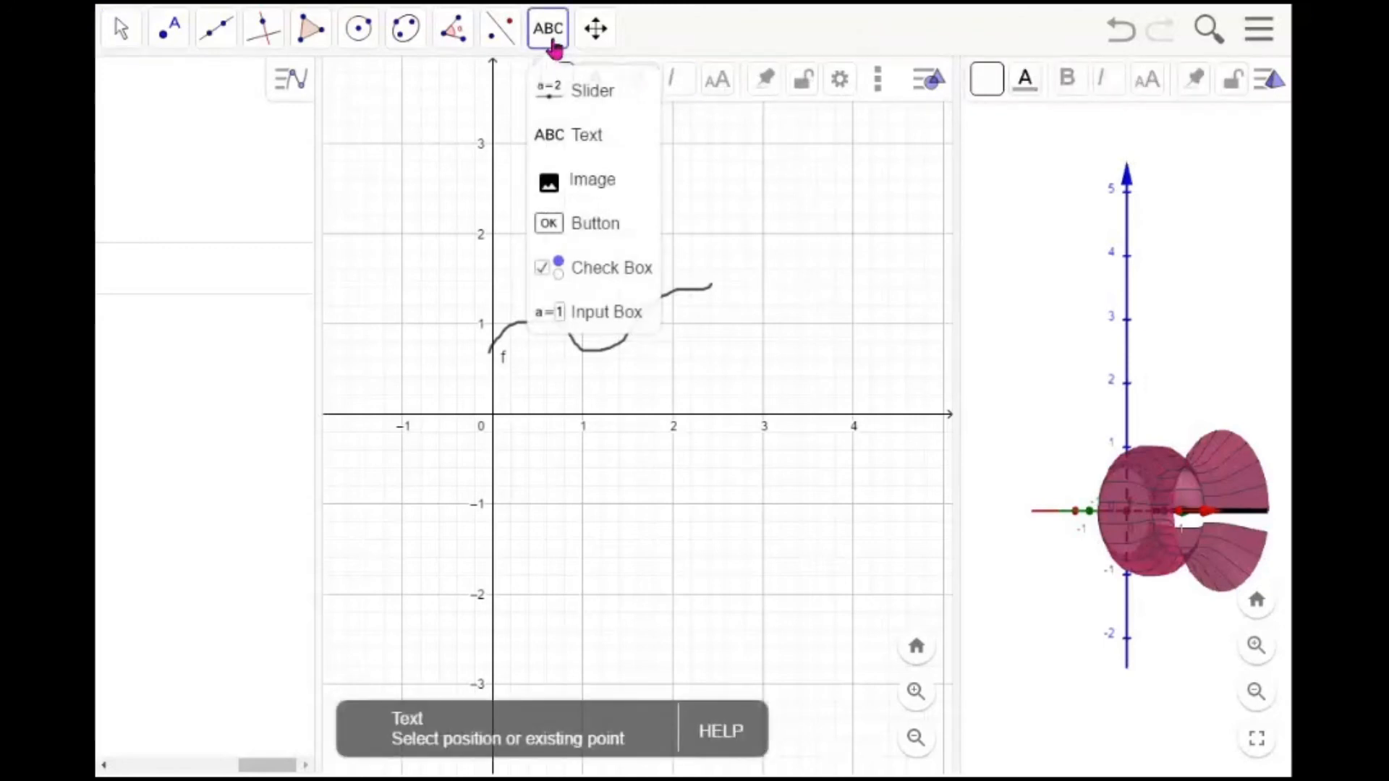
{"action": "left_click", "coordinate": [597, 181]}
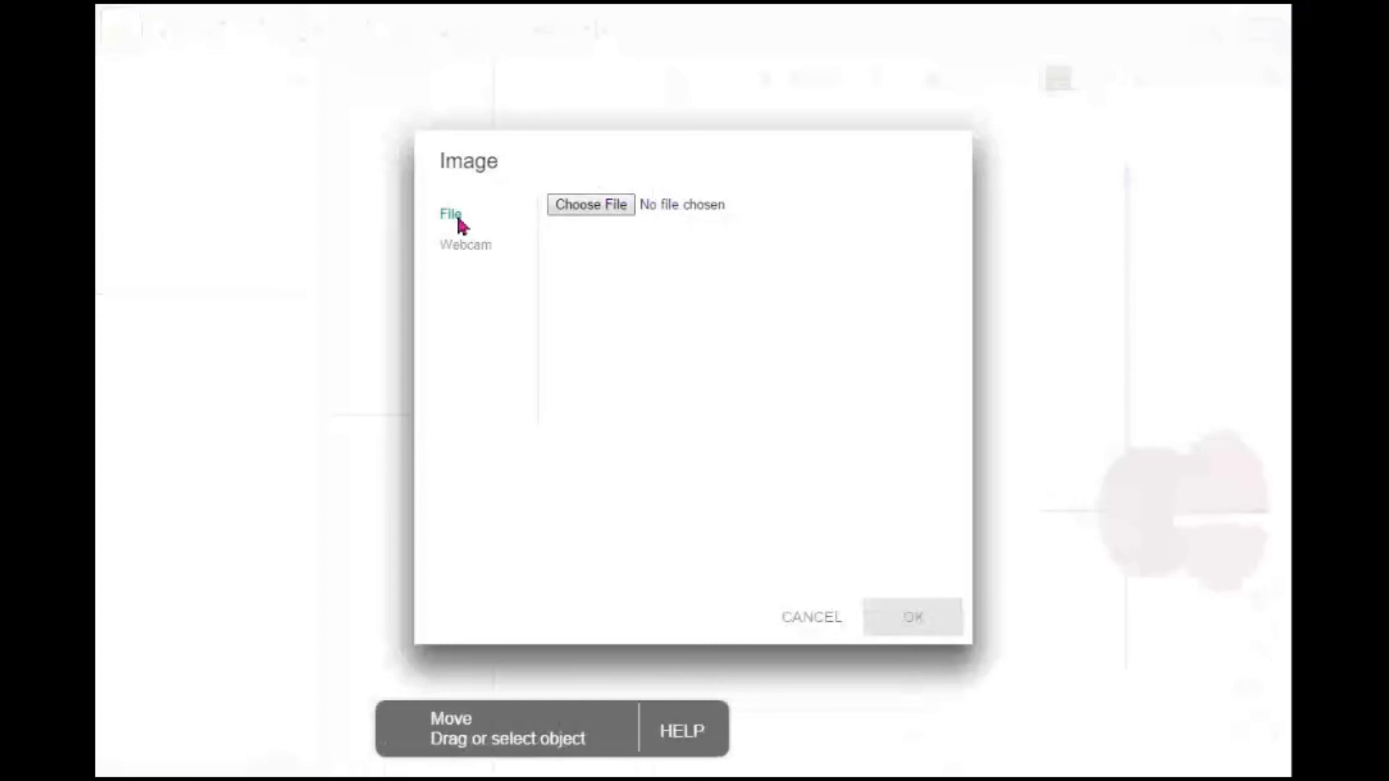
{"action": "left_click", "coordinate": [481, 249]}
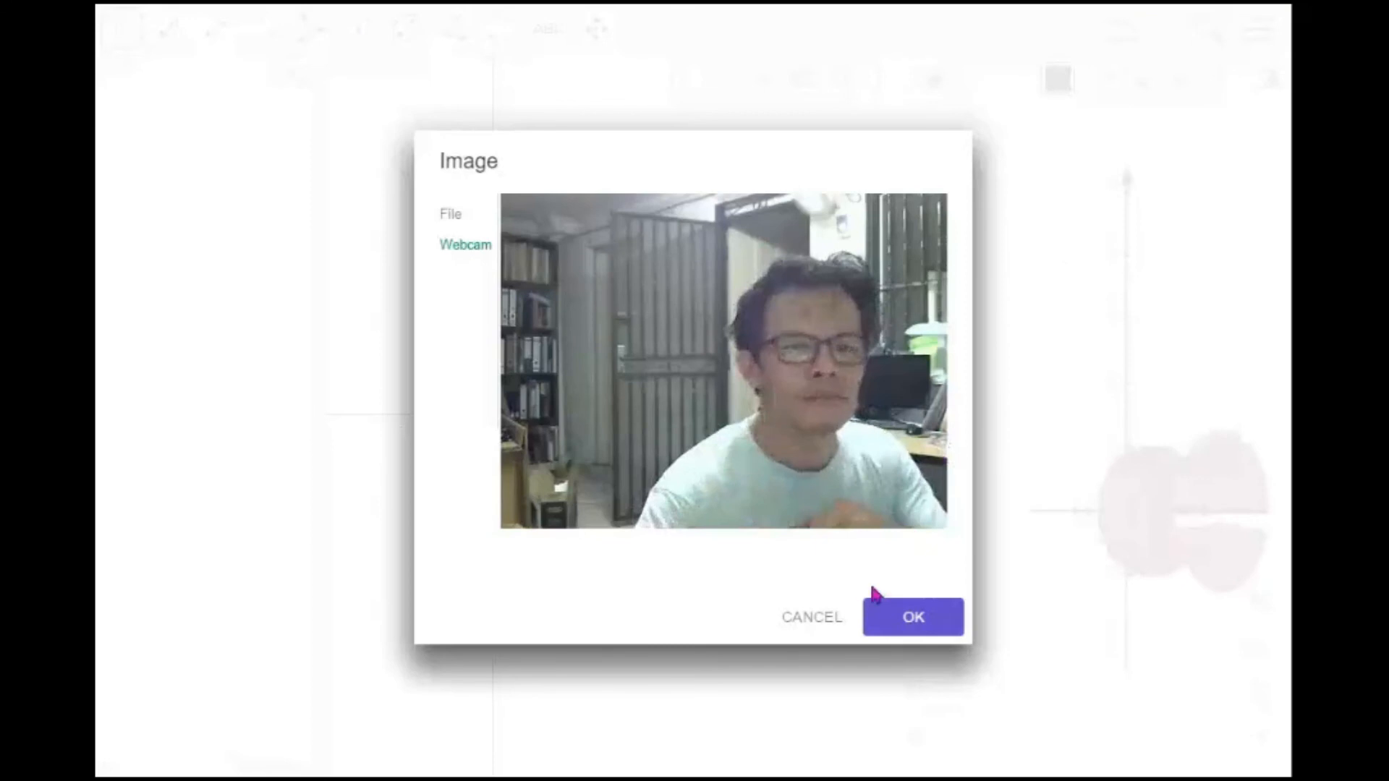
{"action": "left_click", "coordinate": [814, 620]}
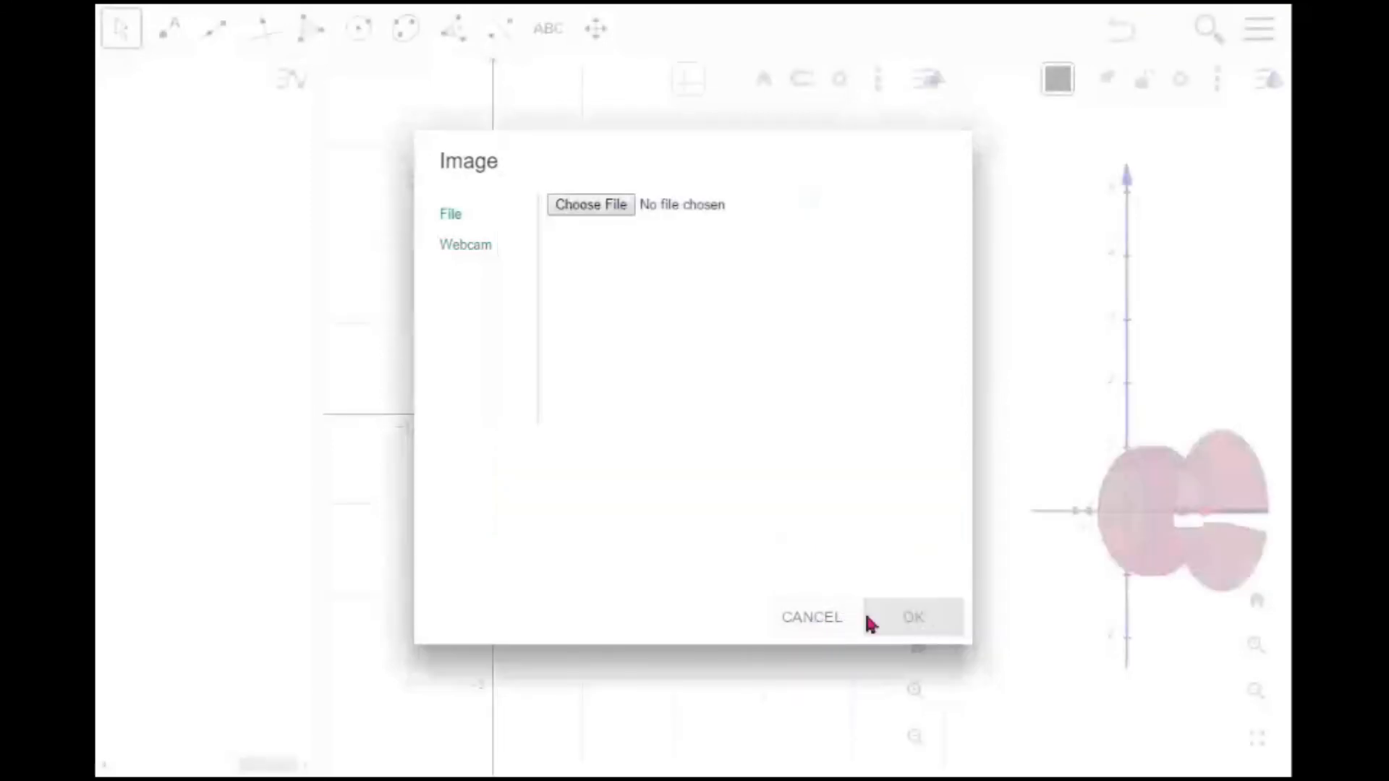
{"action": "left_click", "coordinate": [814, 624]}
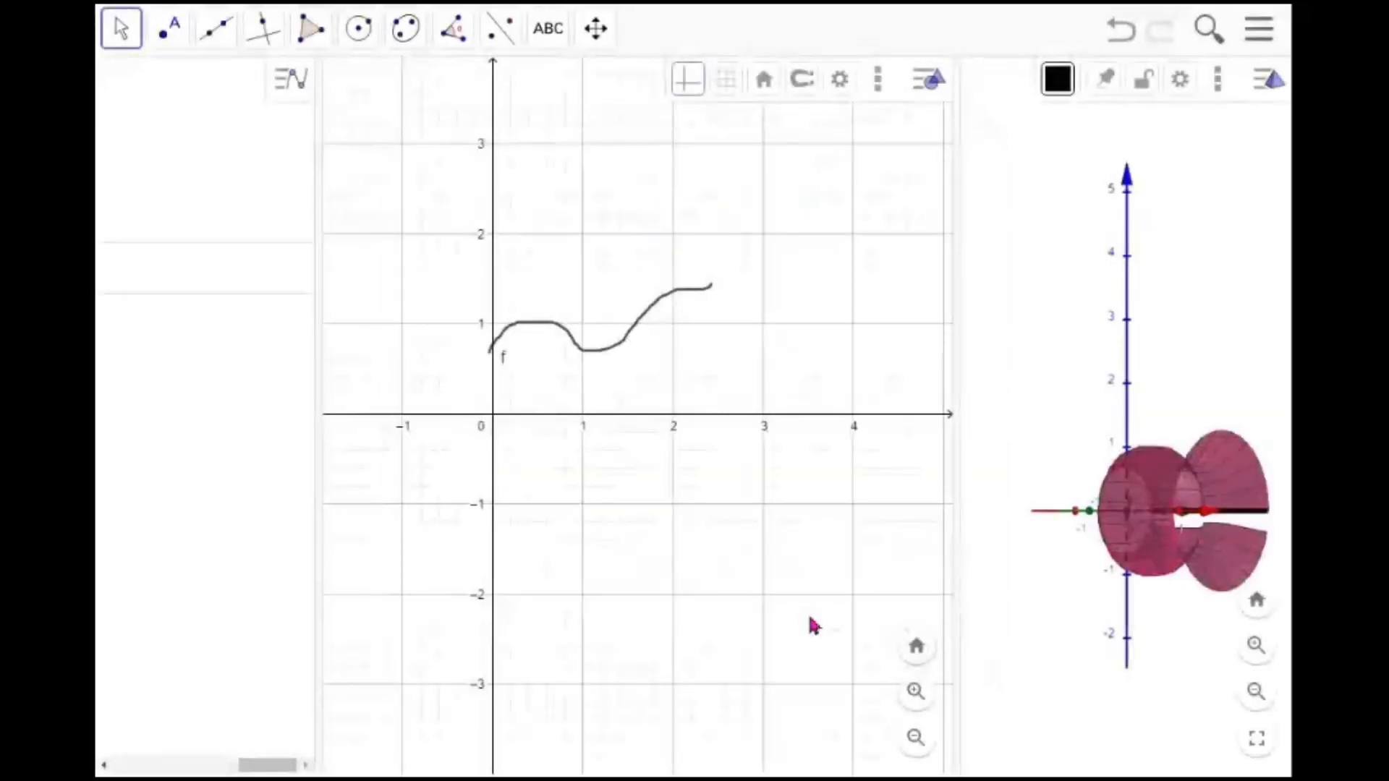